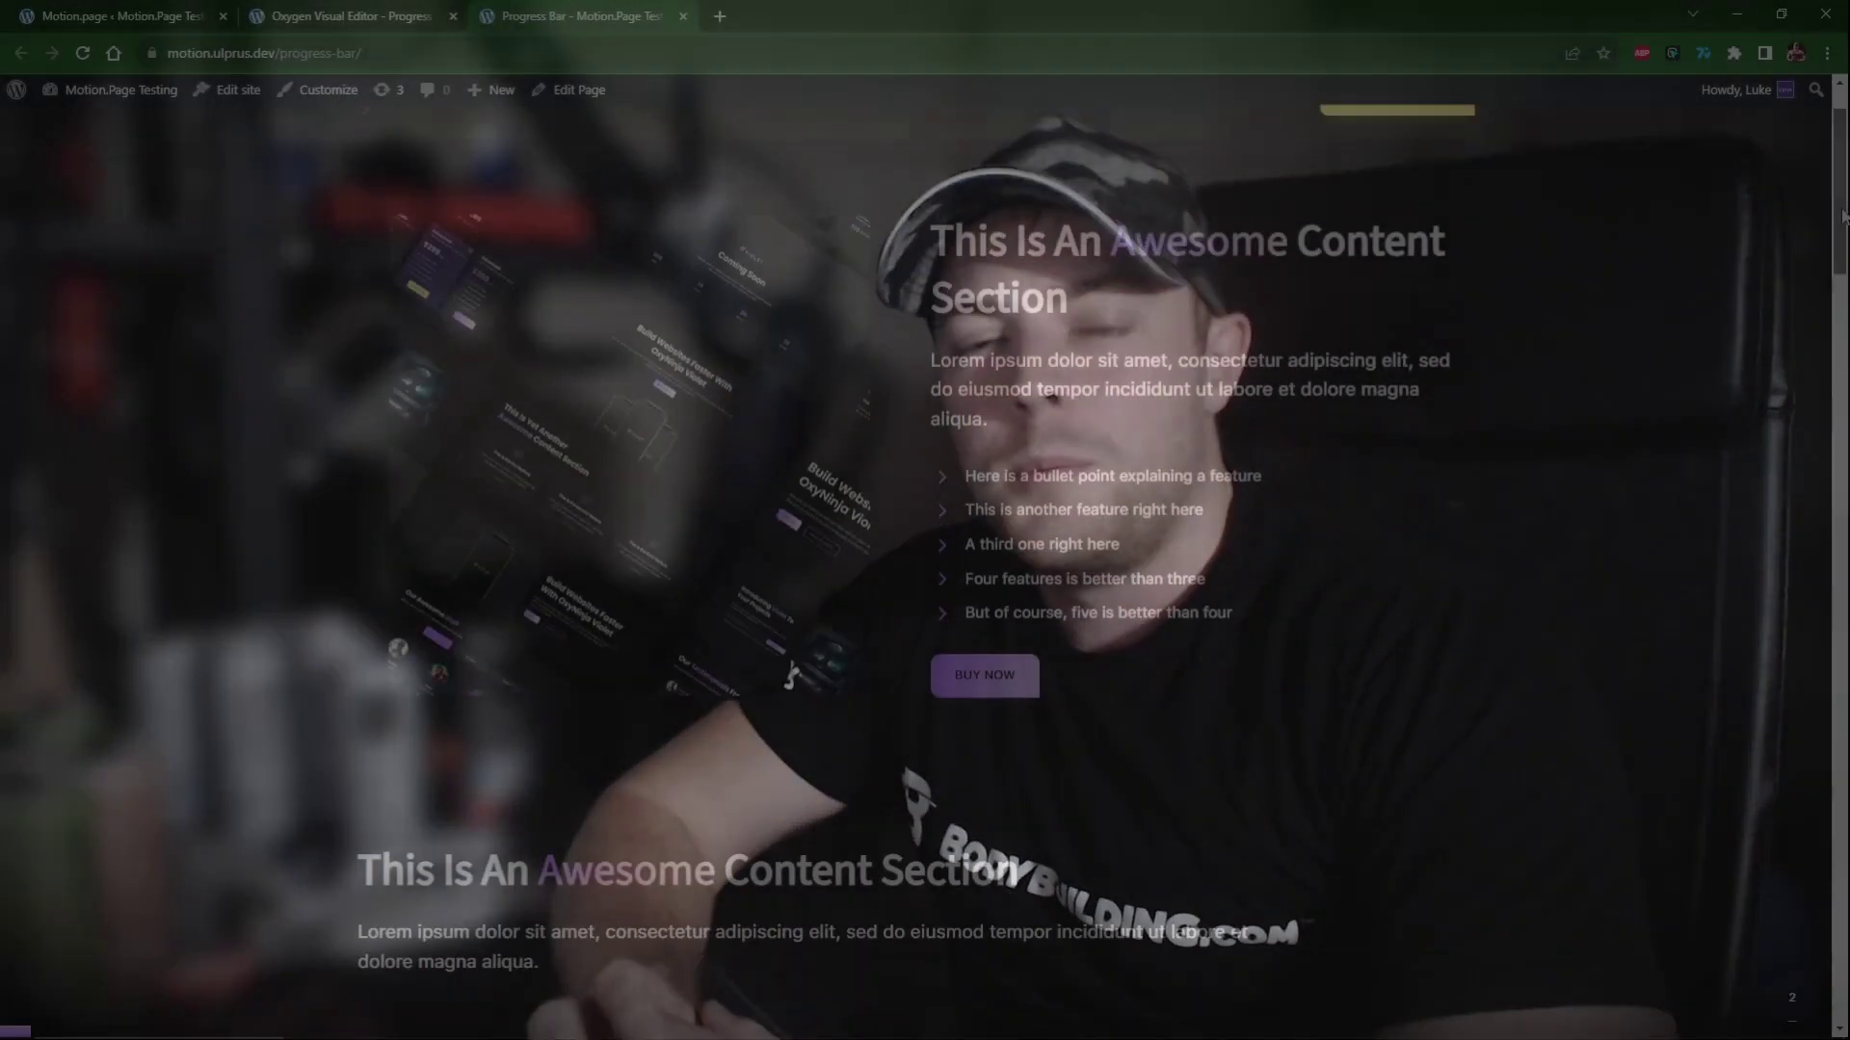
Examine how the bottom bar, left-edge bar and circular percentage badge follow scrolling on the live progress-bar page.
{"action": "scroll", "coordinate": [925, 559], "scroll_direction": "down", "scroll_amount": 6}
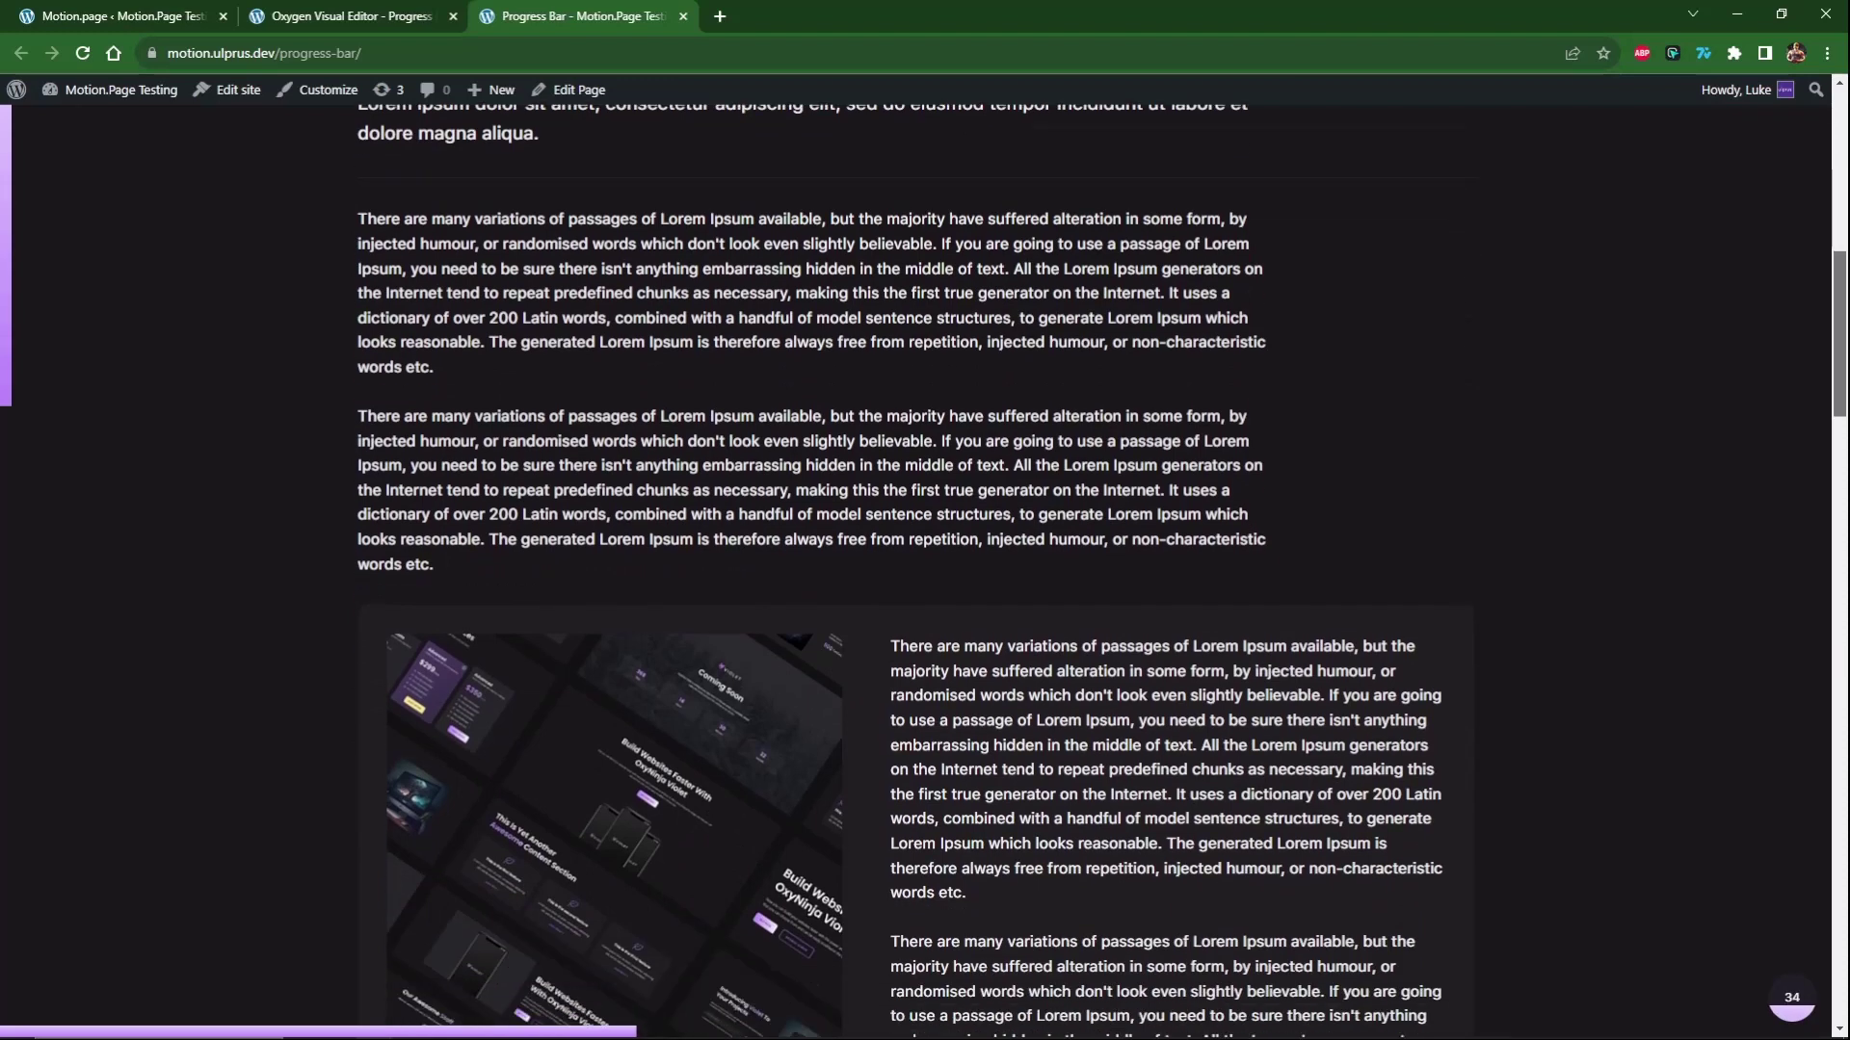
{"action": "scroll", "coordinate": [924, 559], "scroll_direction": "down", "scroll_amount": 20}
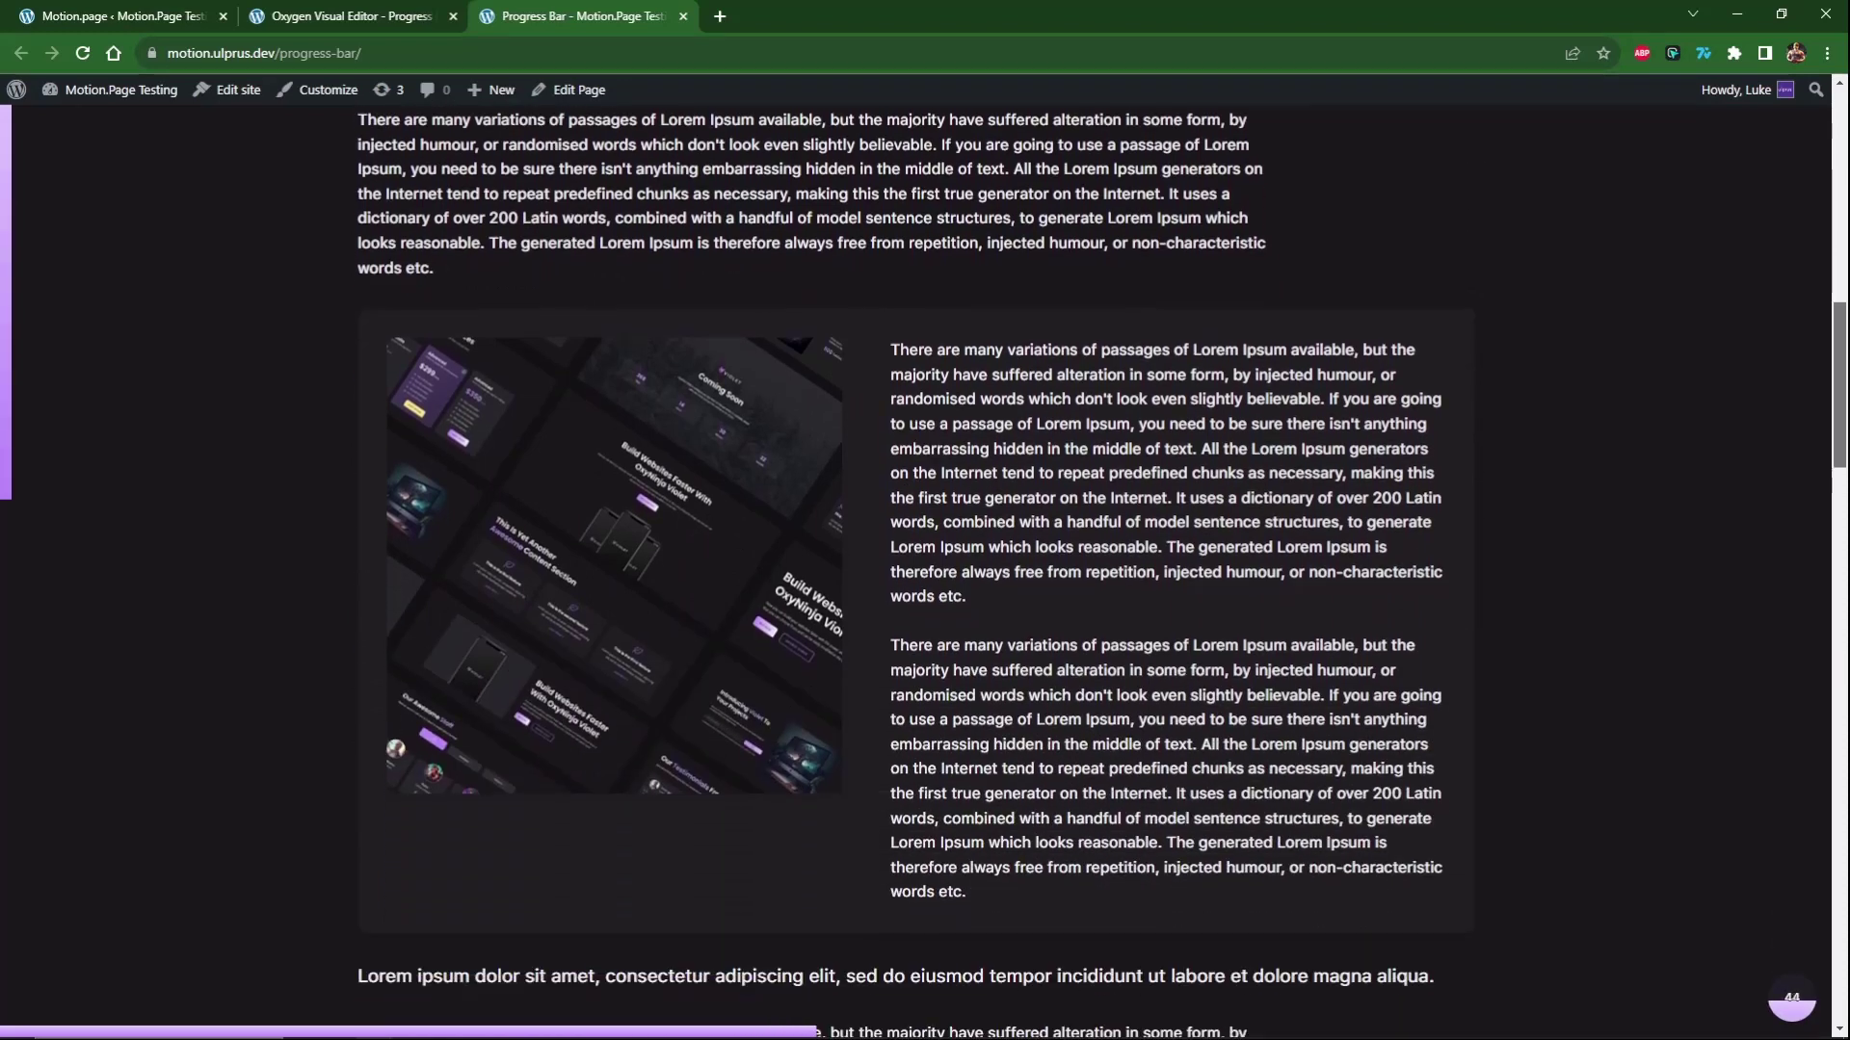
{"action": "scroll", "coordinate": [924, 559], "scroll_direction": "down", "scroll_amount": 15}
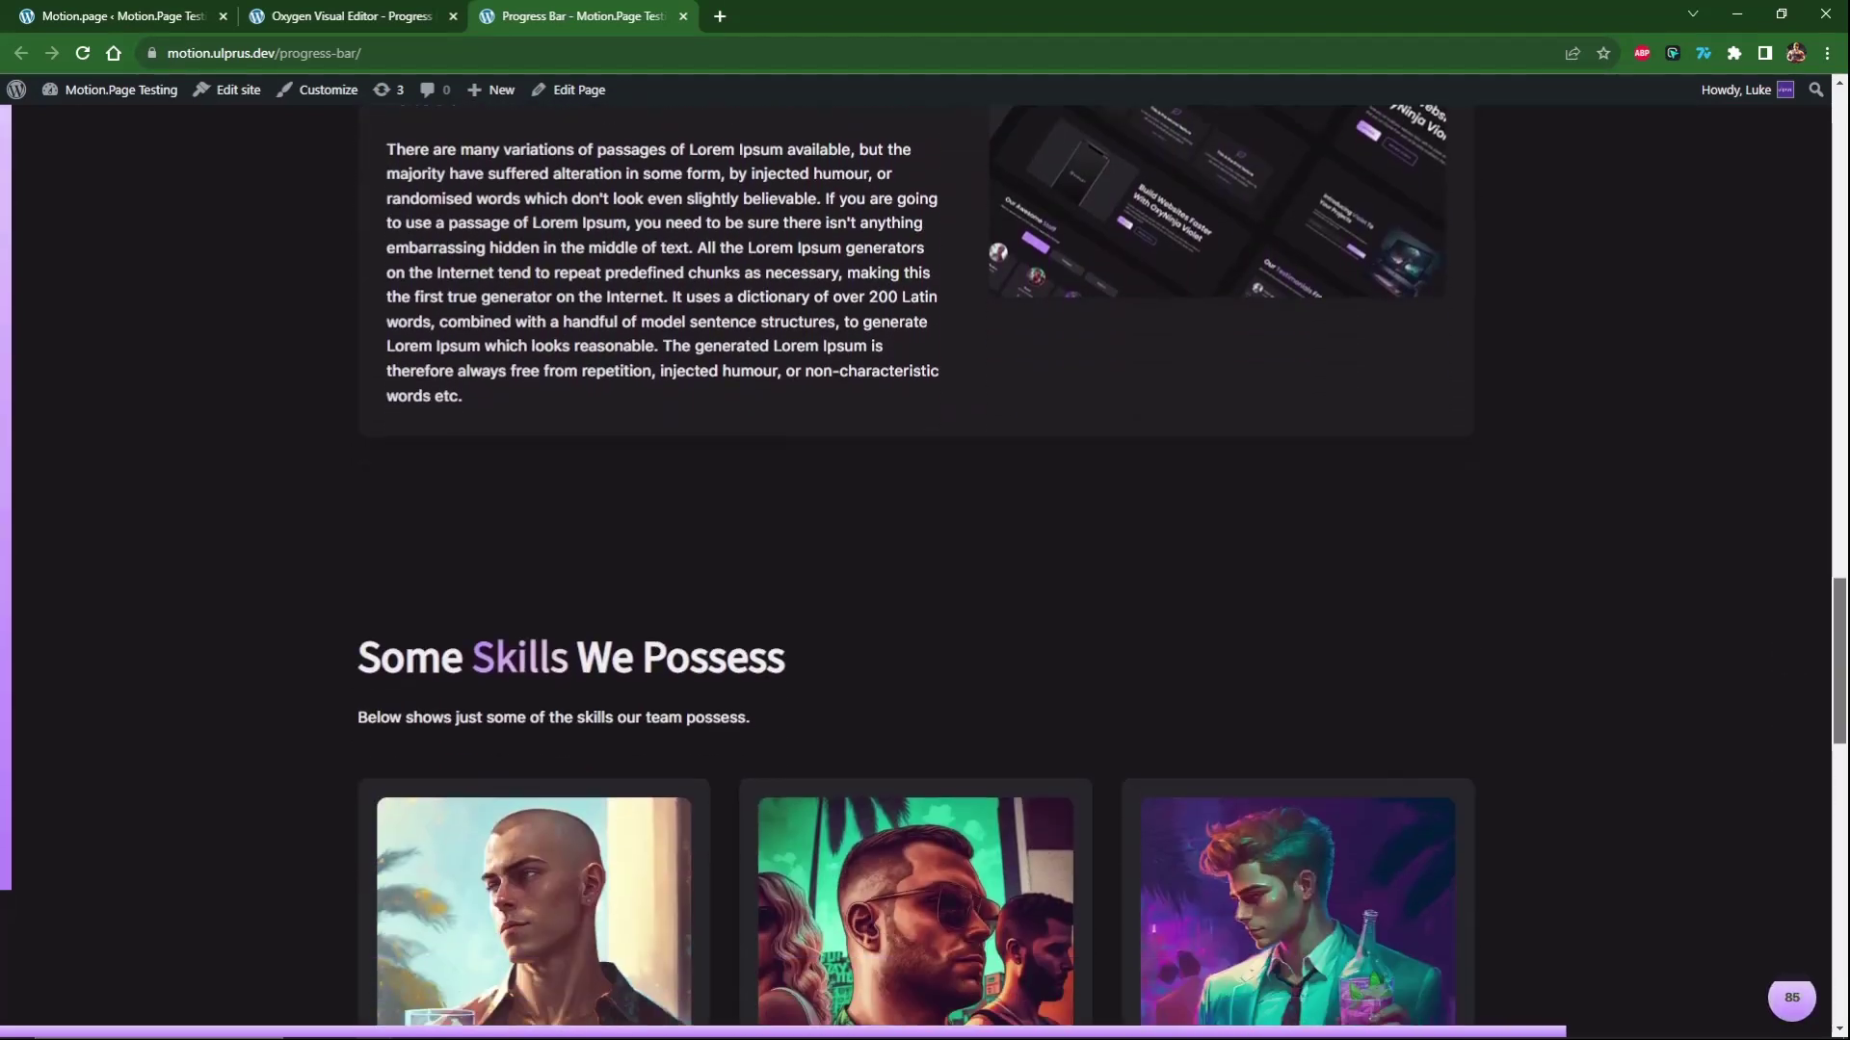
{"action": "scroll", "coordinate": [925, 559], "scroll_direction": "down", "scroll_amount": 6}
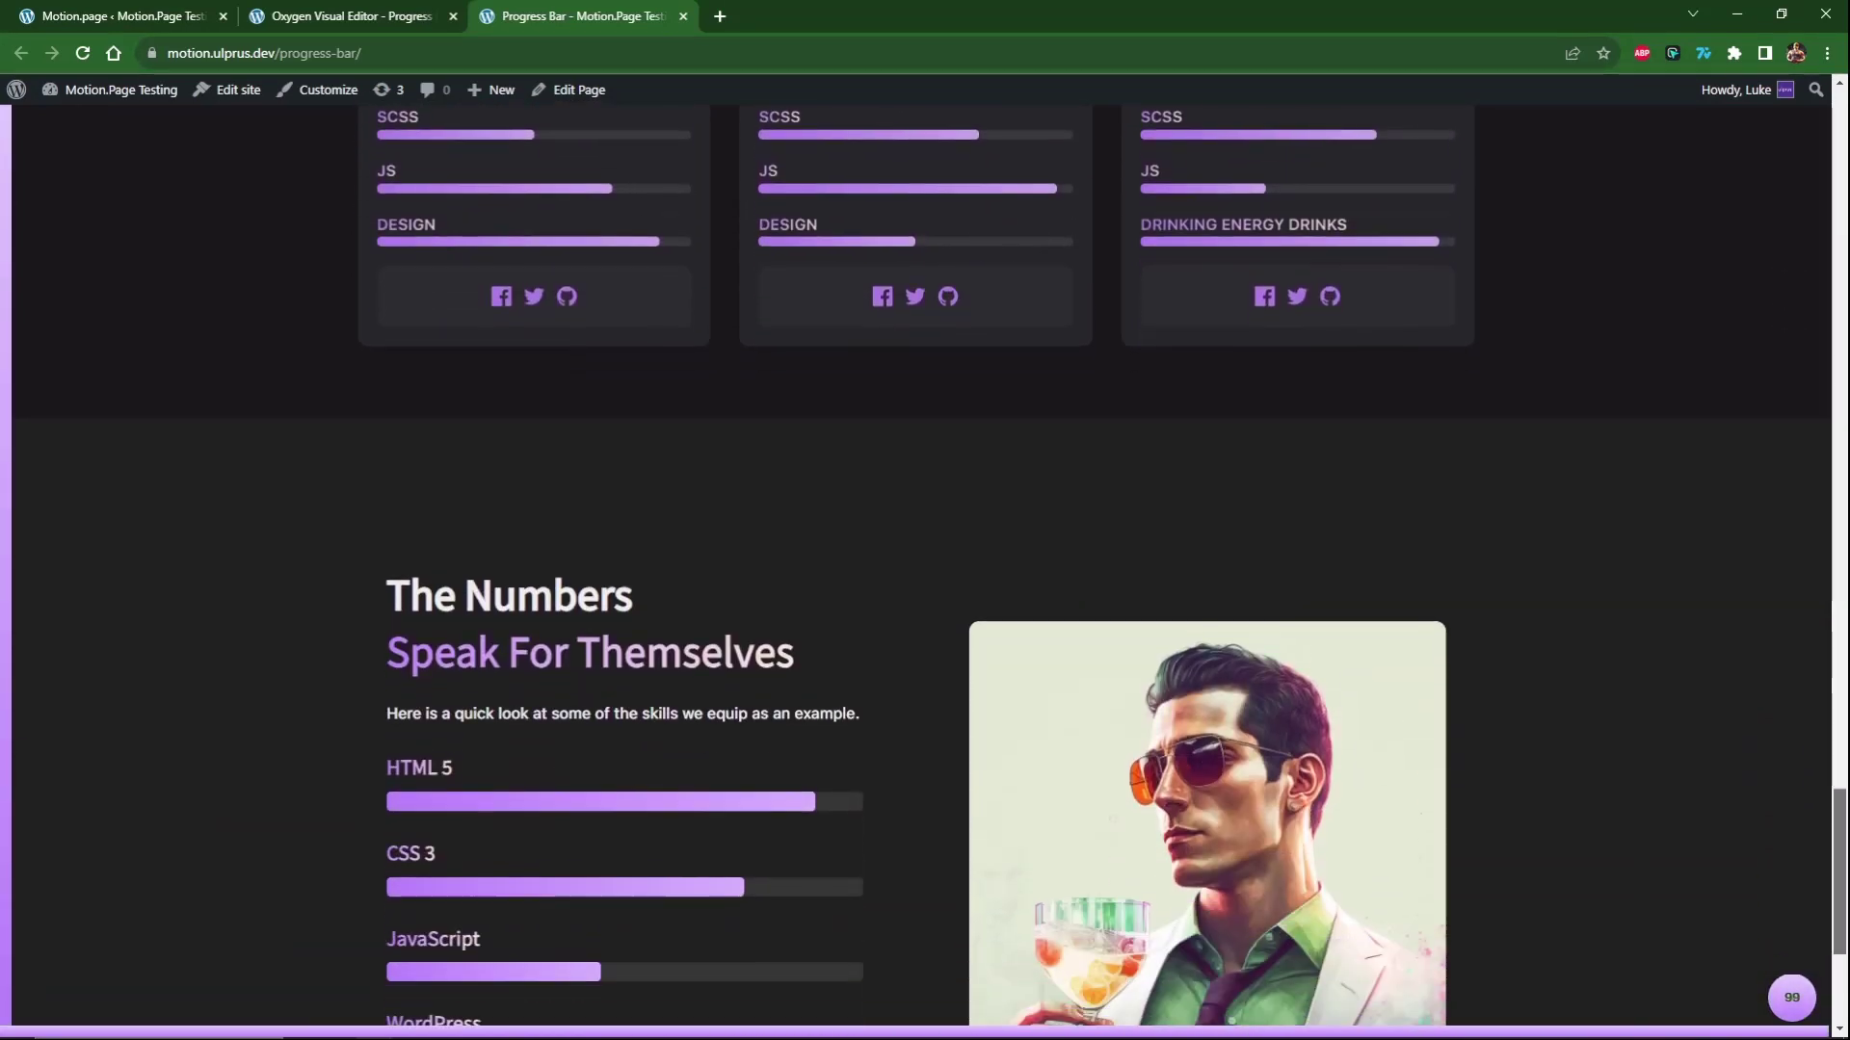
{"action": "scroll", "coordinate": [924, 559], "scroll_direction": "up", "scroll_amount": 10}
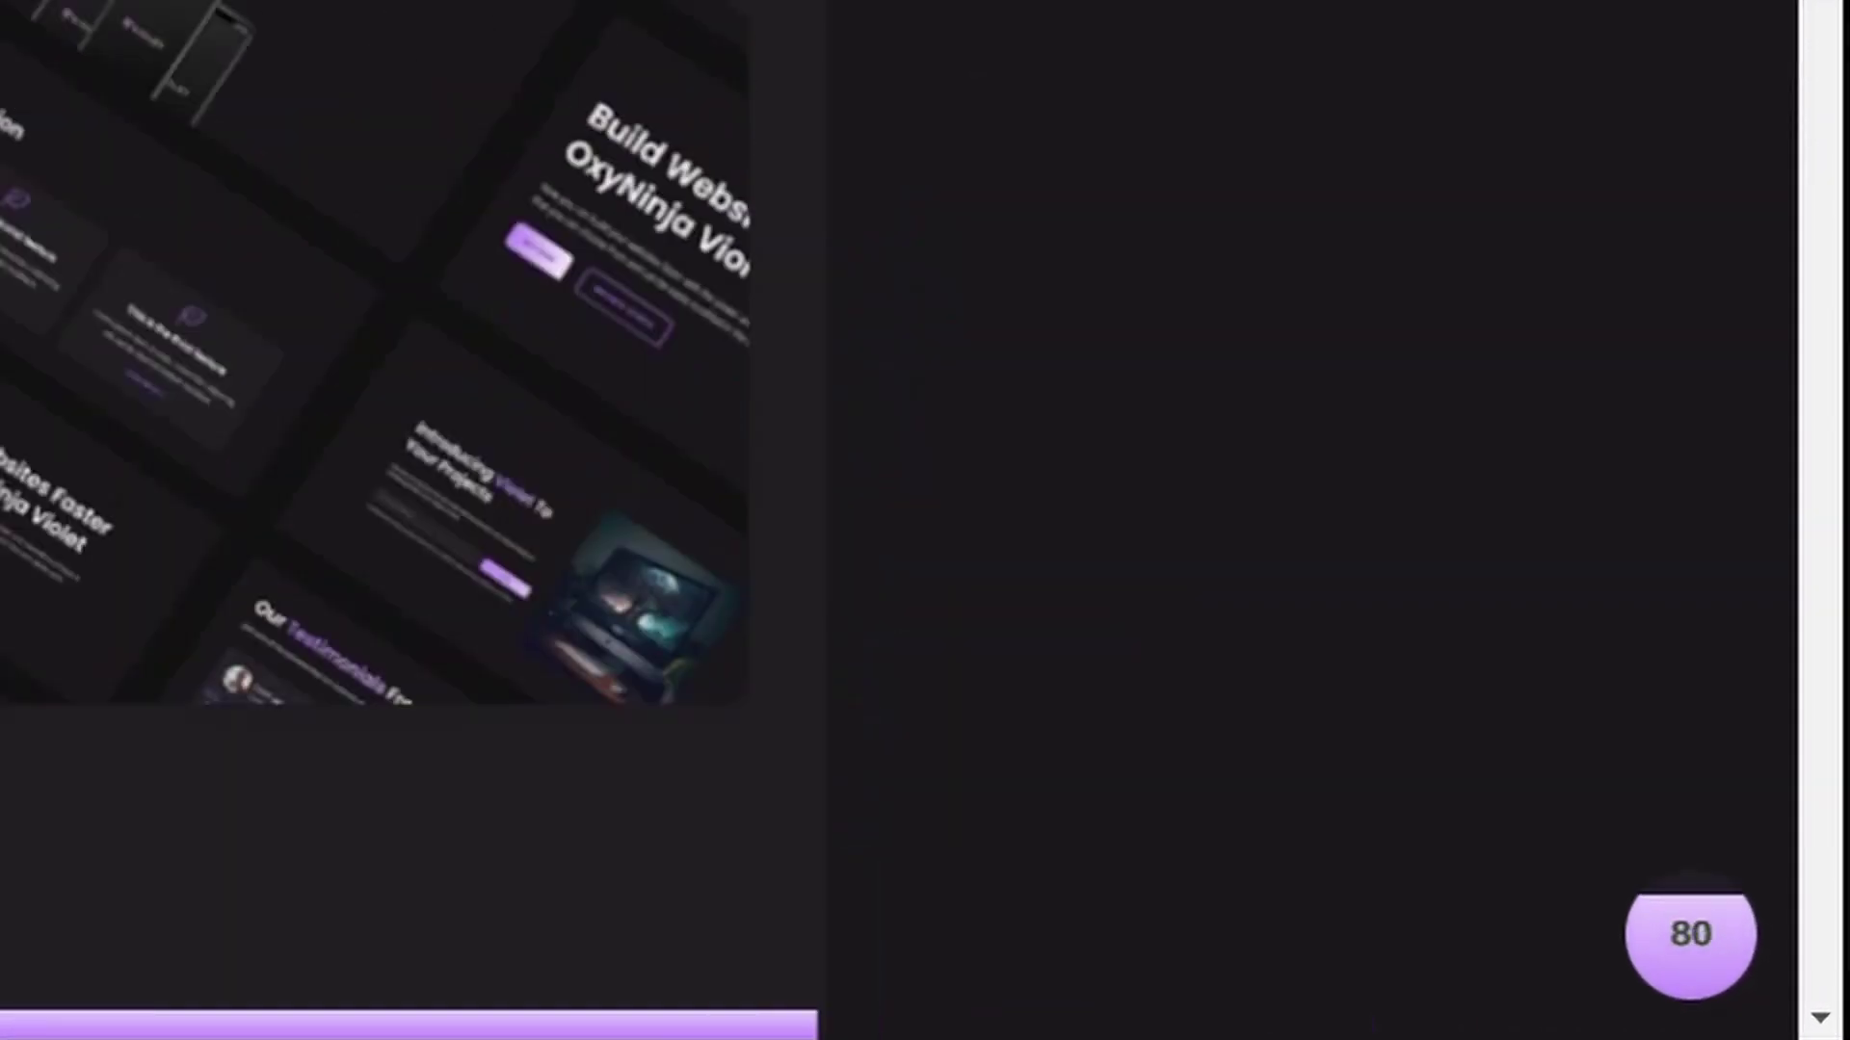
{"action": "scroll", "coordinate": [925, 559], "scroll_direction": "up", "scroll_amount": 20}
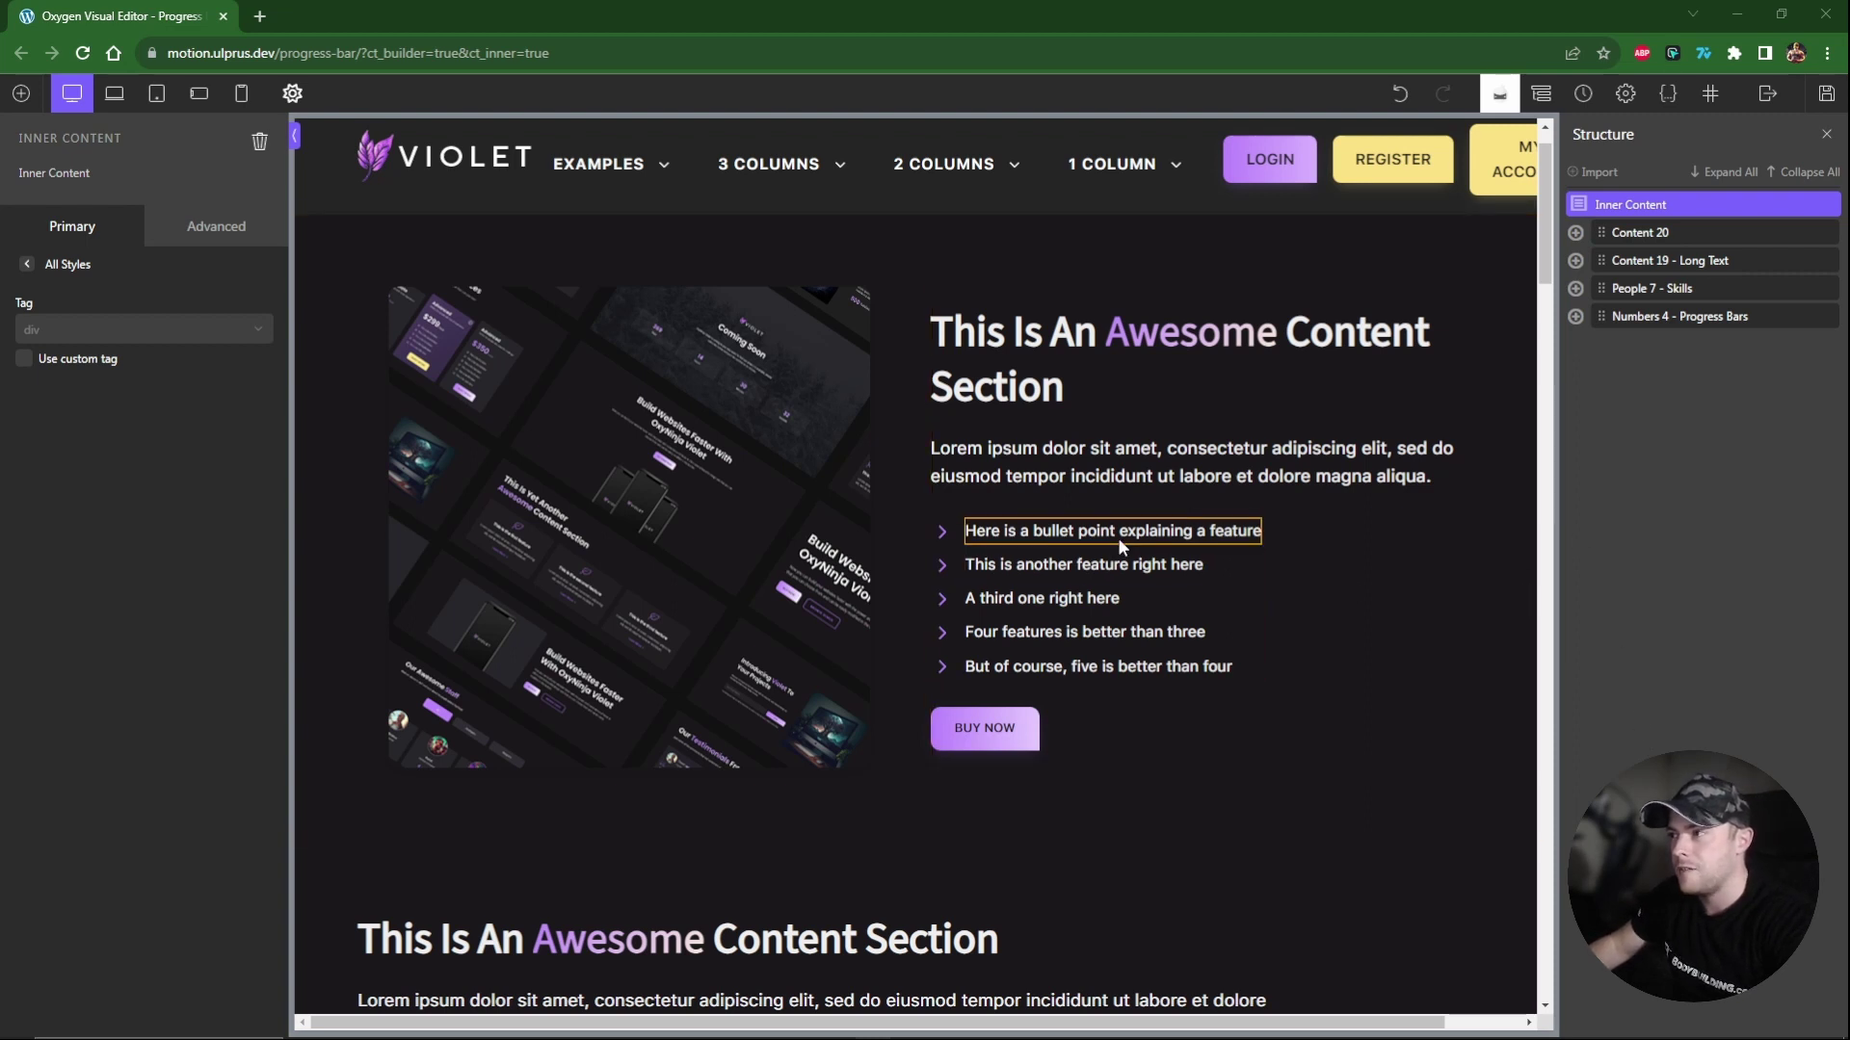
Review the content, skills and numbers sections of the progress-bar page in the Oxygen editor.
{"action": "scroll", "coordinate": [1244, 514], "scroll_direction": "down", "scroll_amount": 10}
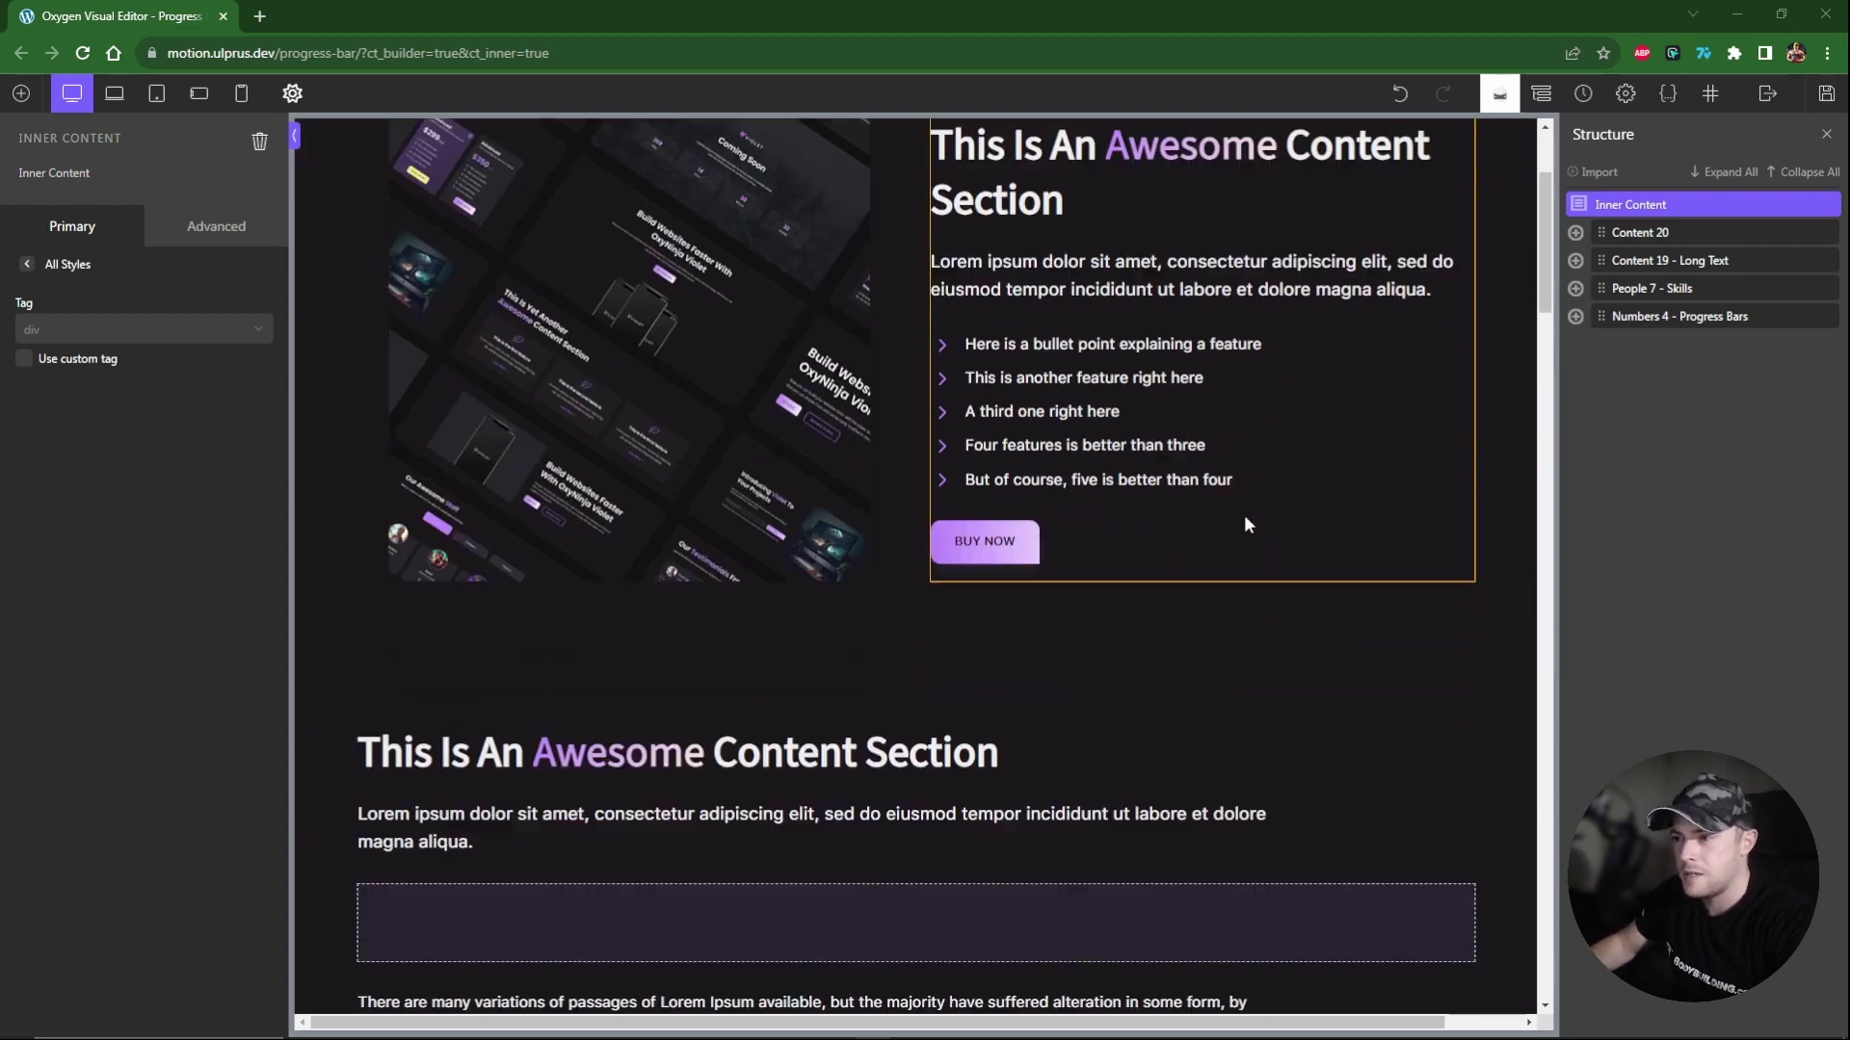
{"action": "scroll", "coordinate": [1245, 515], "scroll_direction": "down", "scroll_amount": 10}
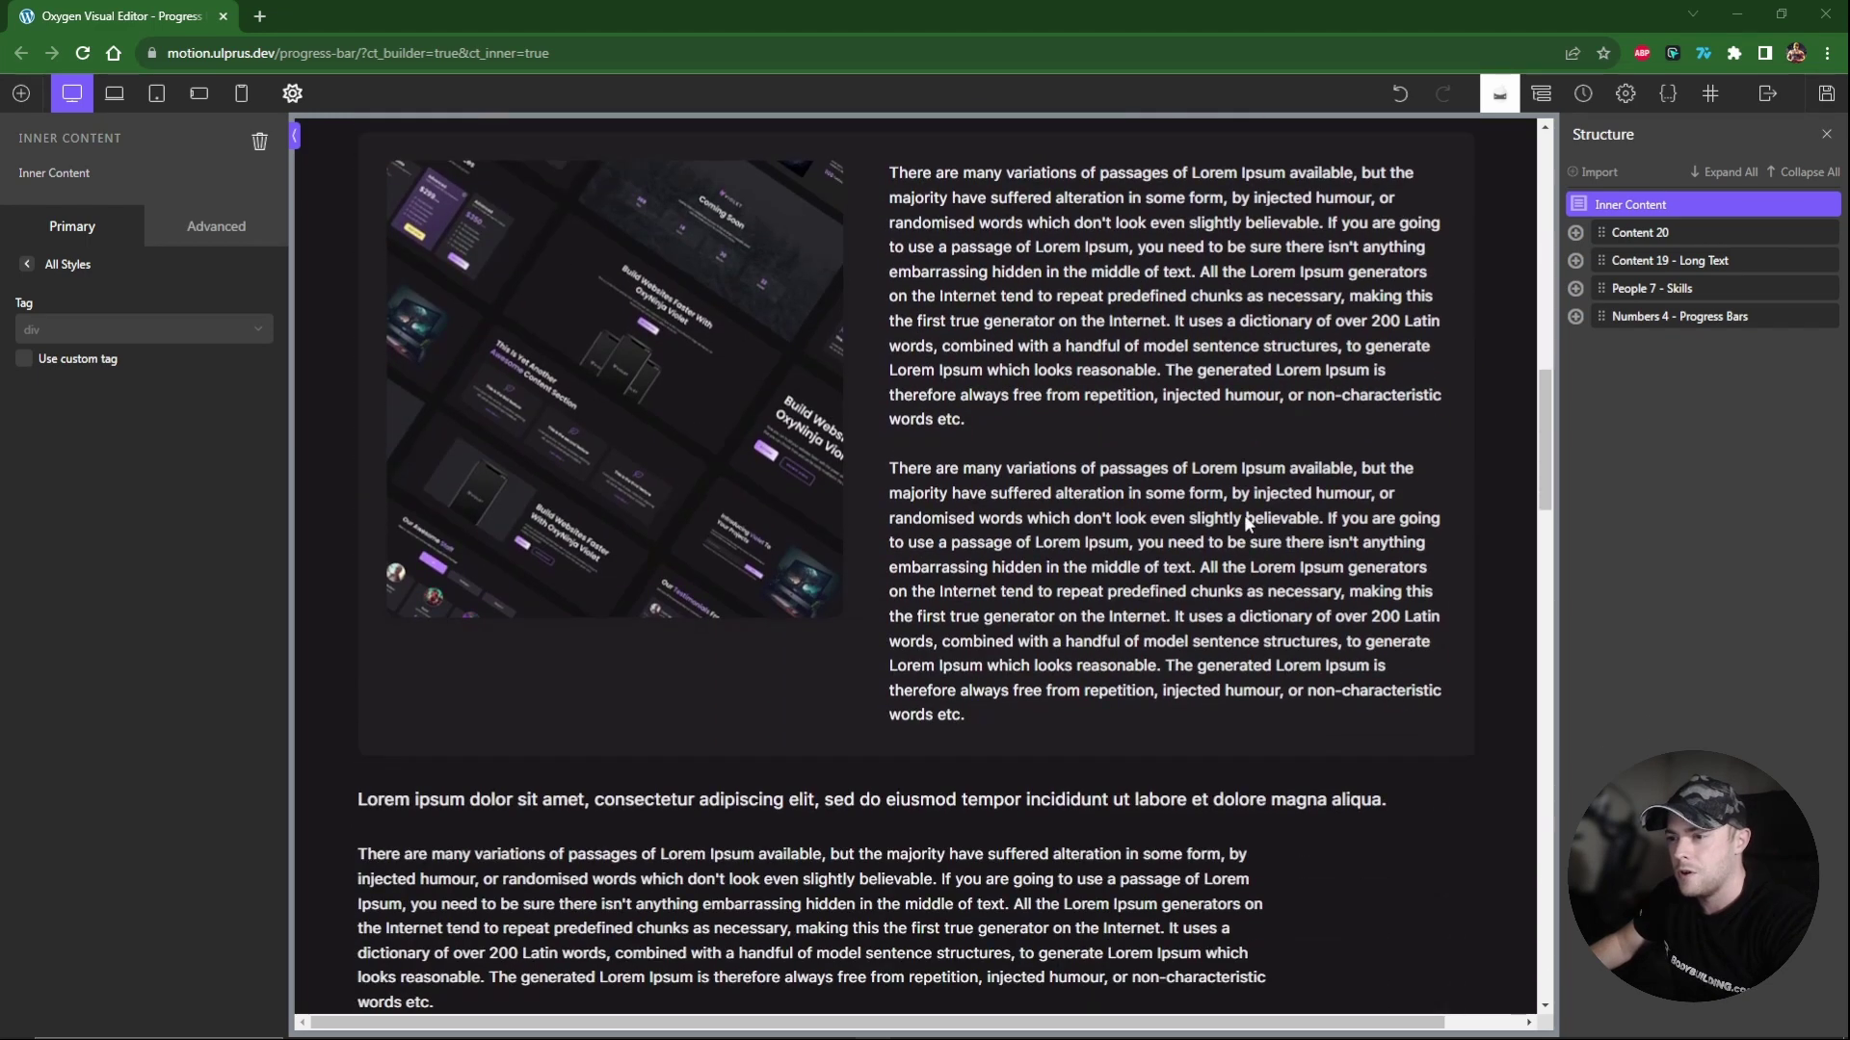
{"action": "scroll", "coordinate": [1245, 514], "scroll_direction": "down", "scroll_amount": 15}
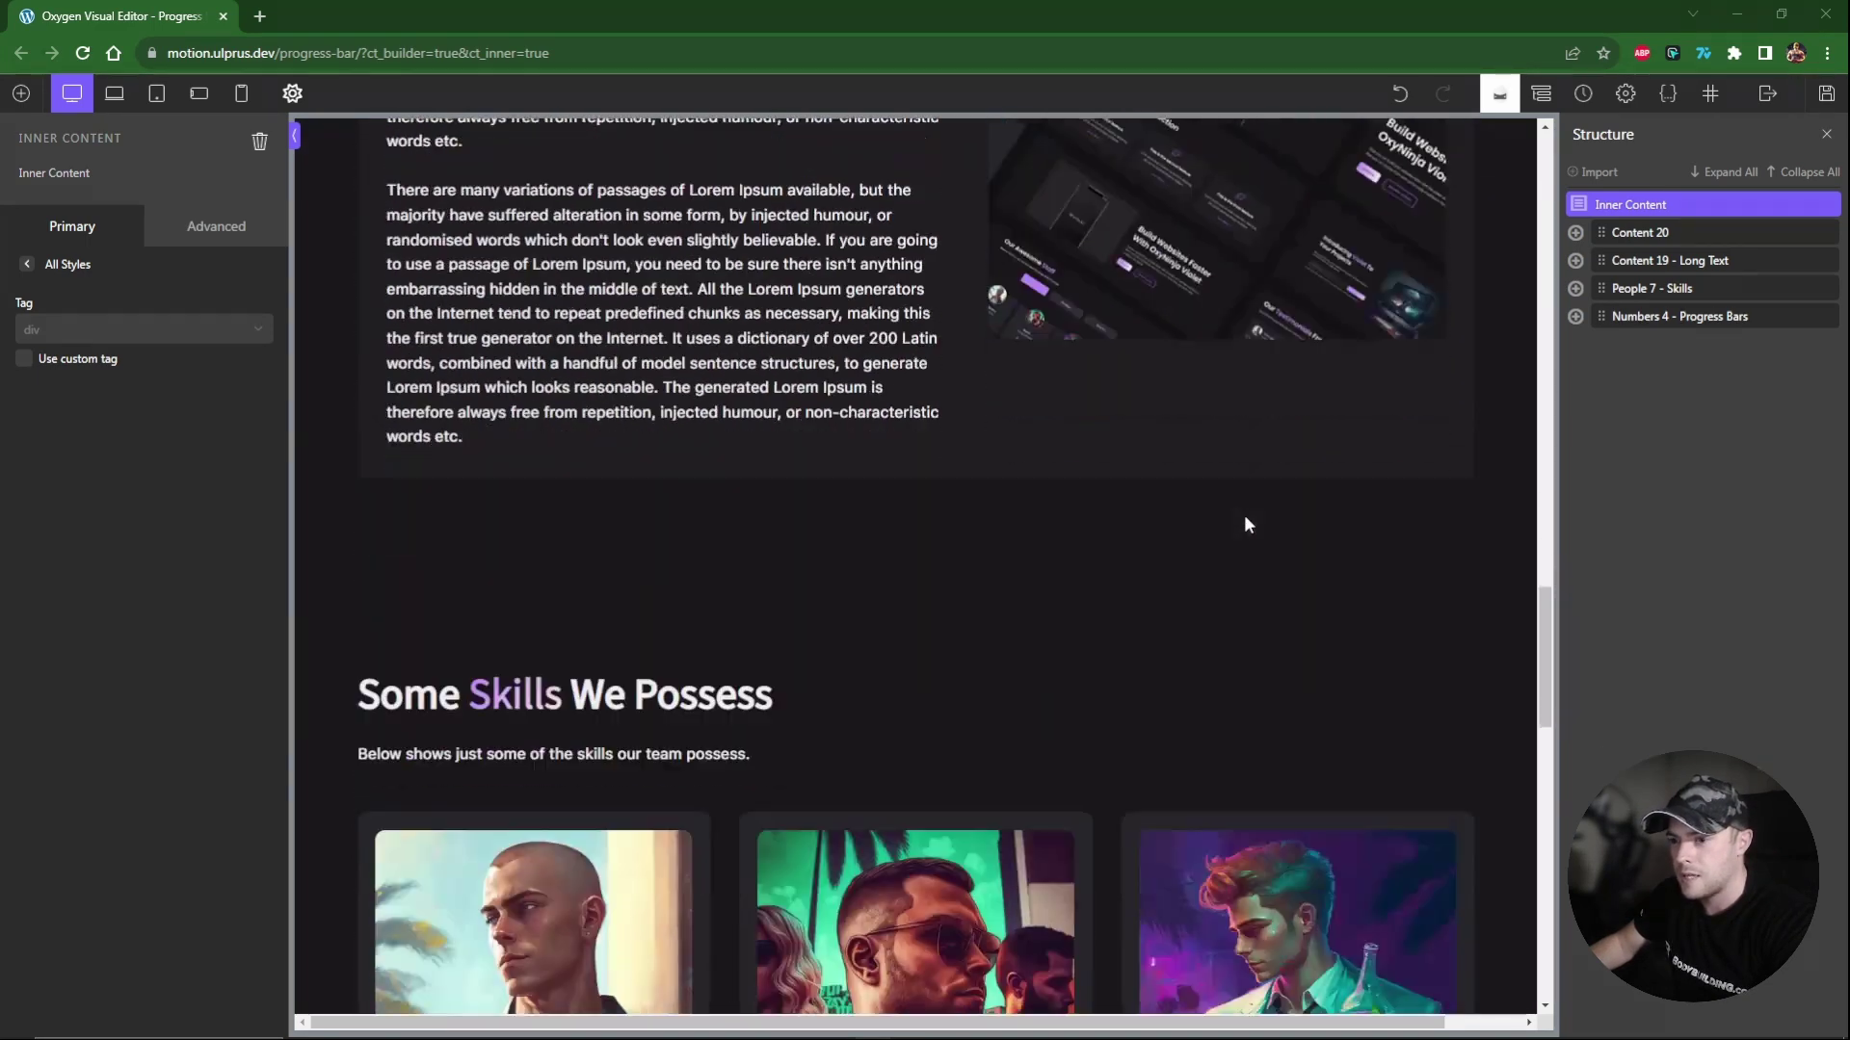
{"action": "scroll", "coordinate": [1245, 515], "scroll_direction": "down", "scroll_amount": 10}
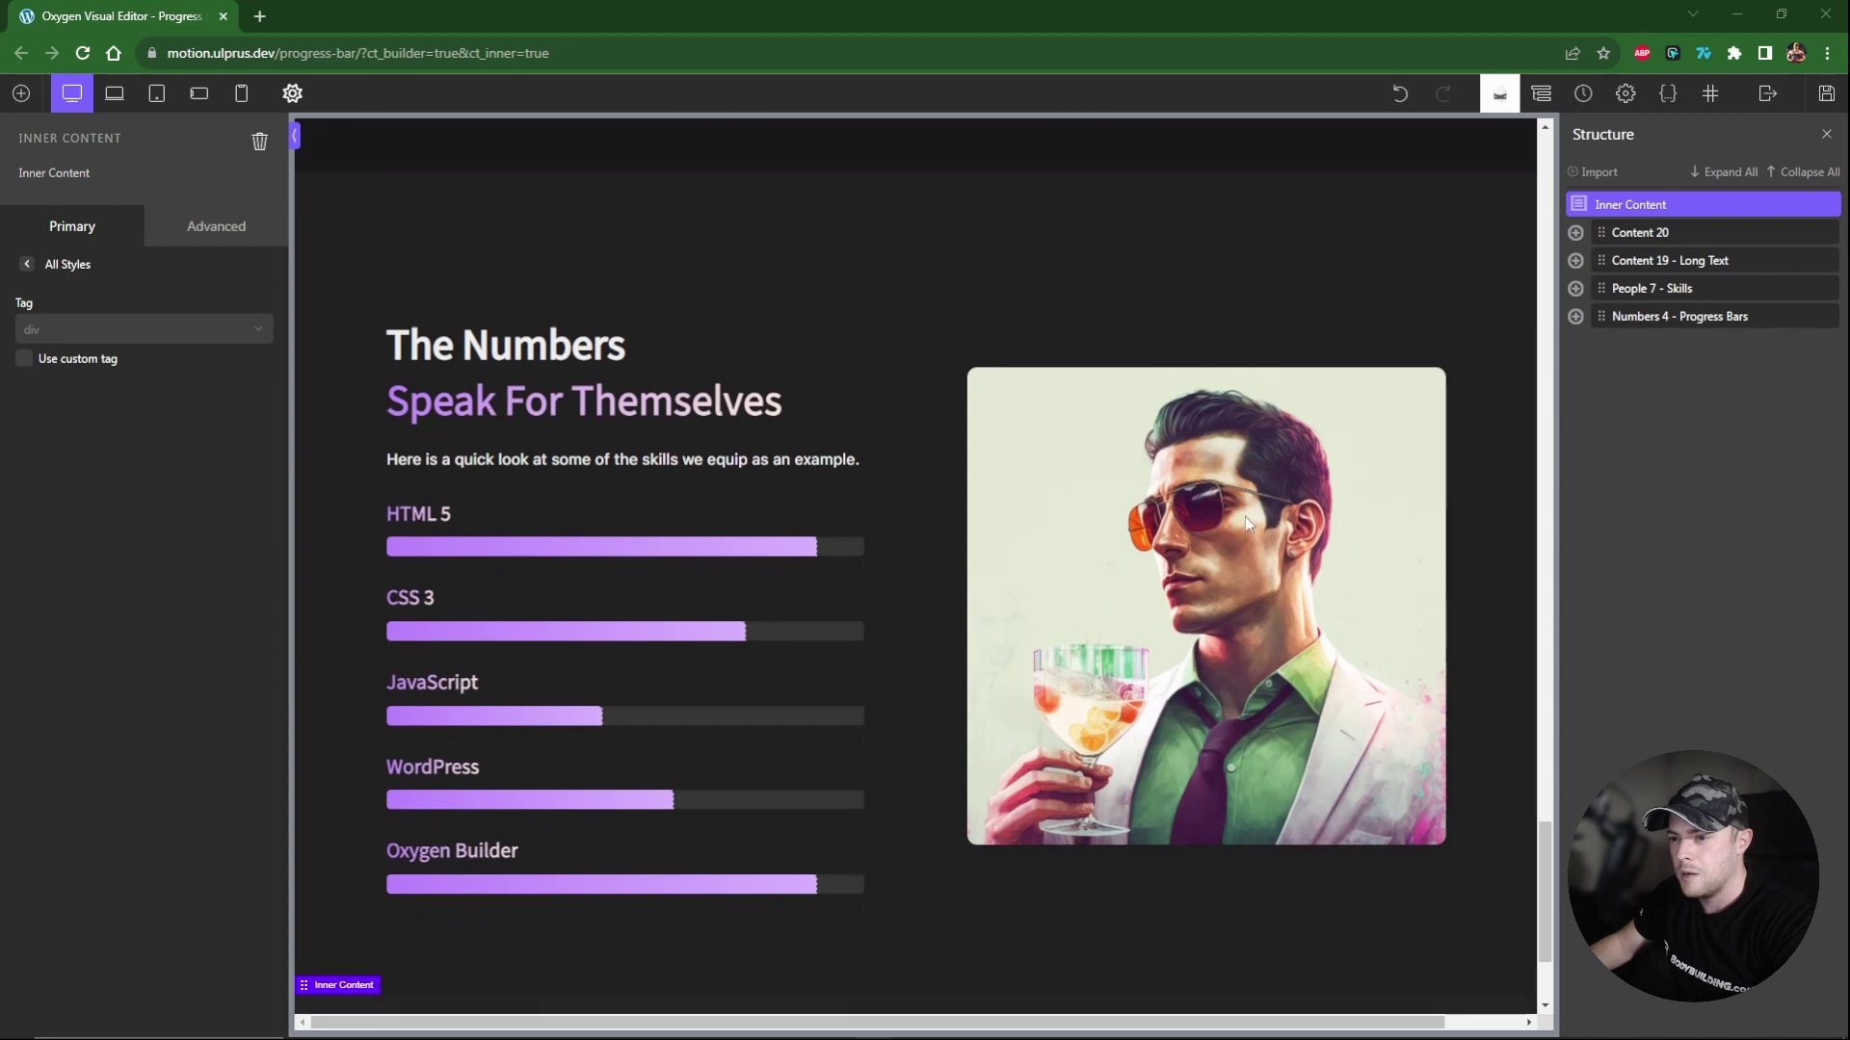
{"action": "scroll", "coordinate": [1250, 539], "scroll_direction": "up", "scroll_amount": 15}
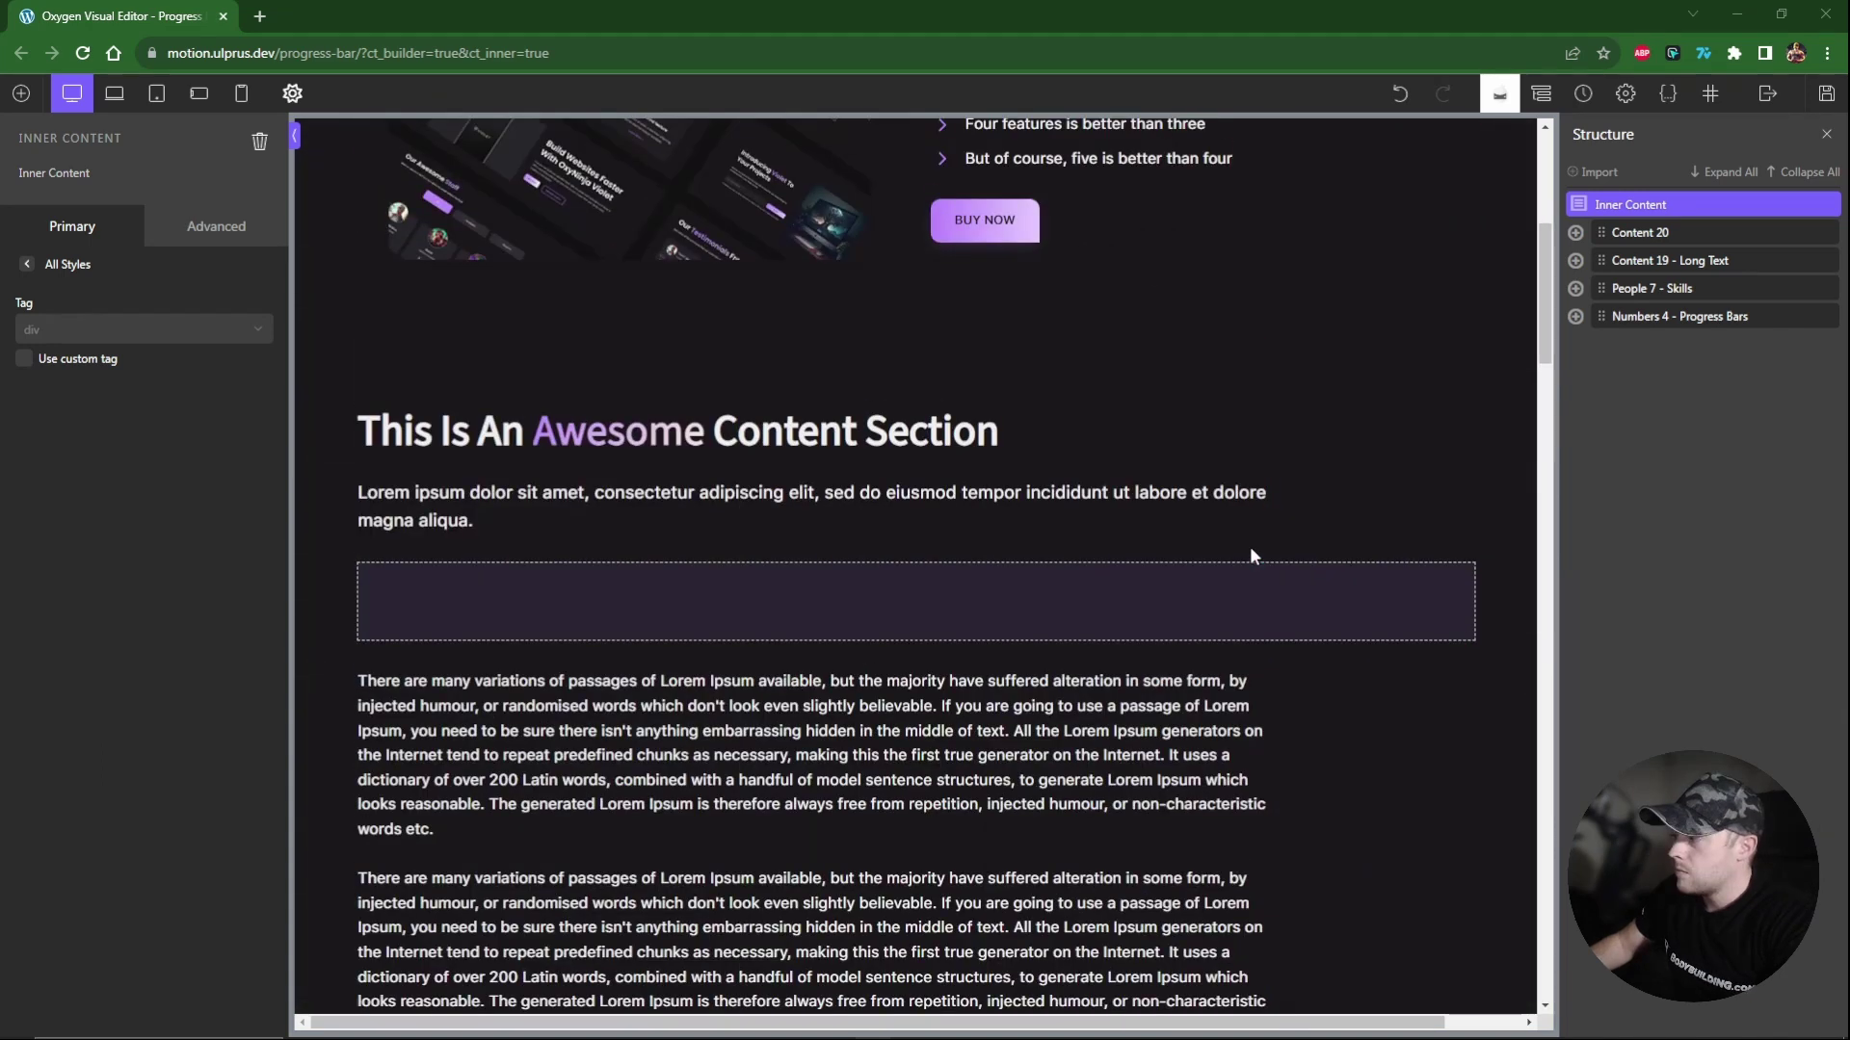
{"action": "scroll", "coordinate": [1251, 546], "scroll_direction": "up", "scroll_amount": 2}
{"action": "scroll", "coordinate": [1250, 546], "scroll_direction": "up", "scroll_amount": 5}
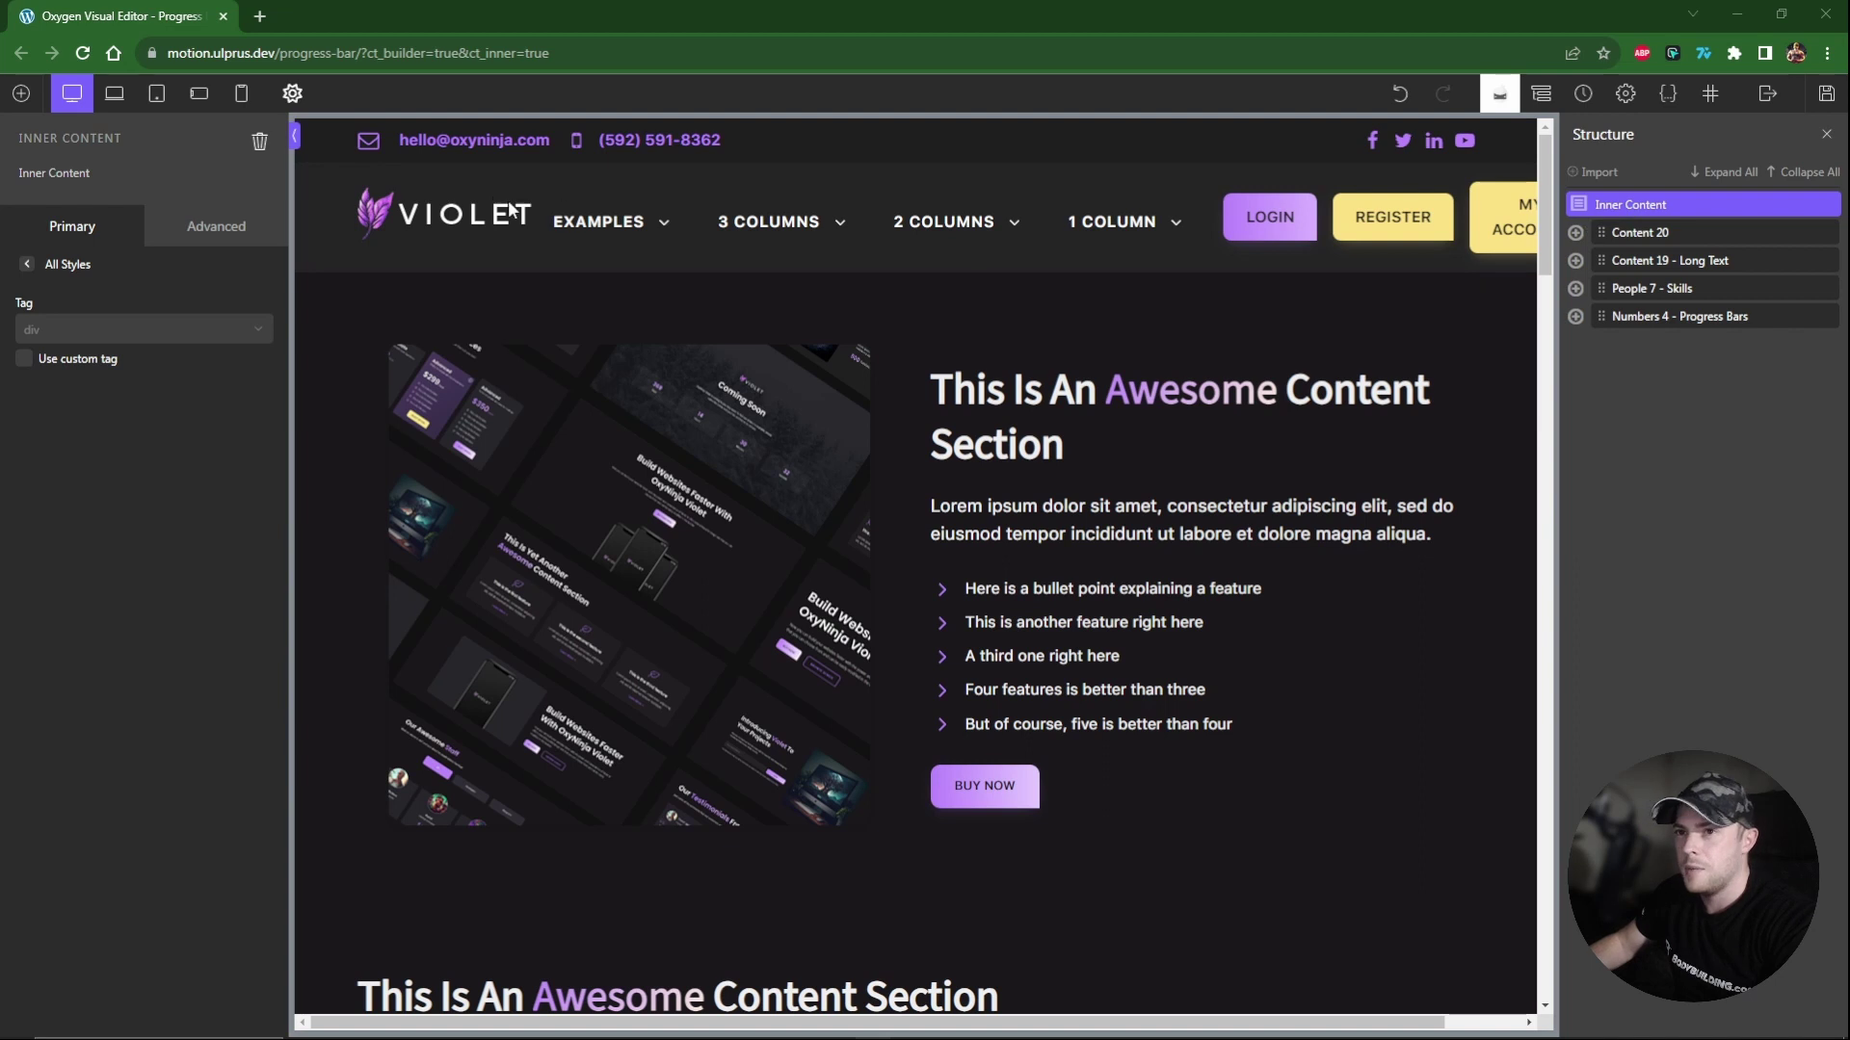
Add a Div to the page and place it above Content 20 in the Inner Content structure.
{"action": "left_click", "coordinate": [22, 93]}
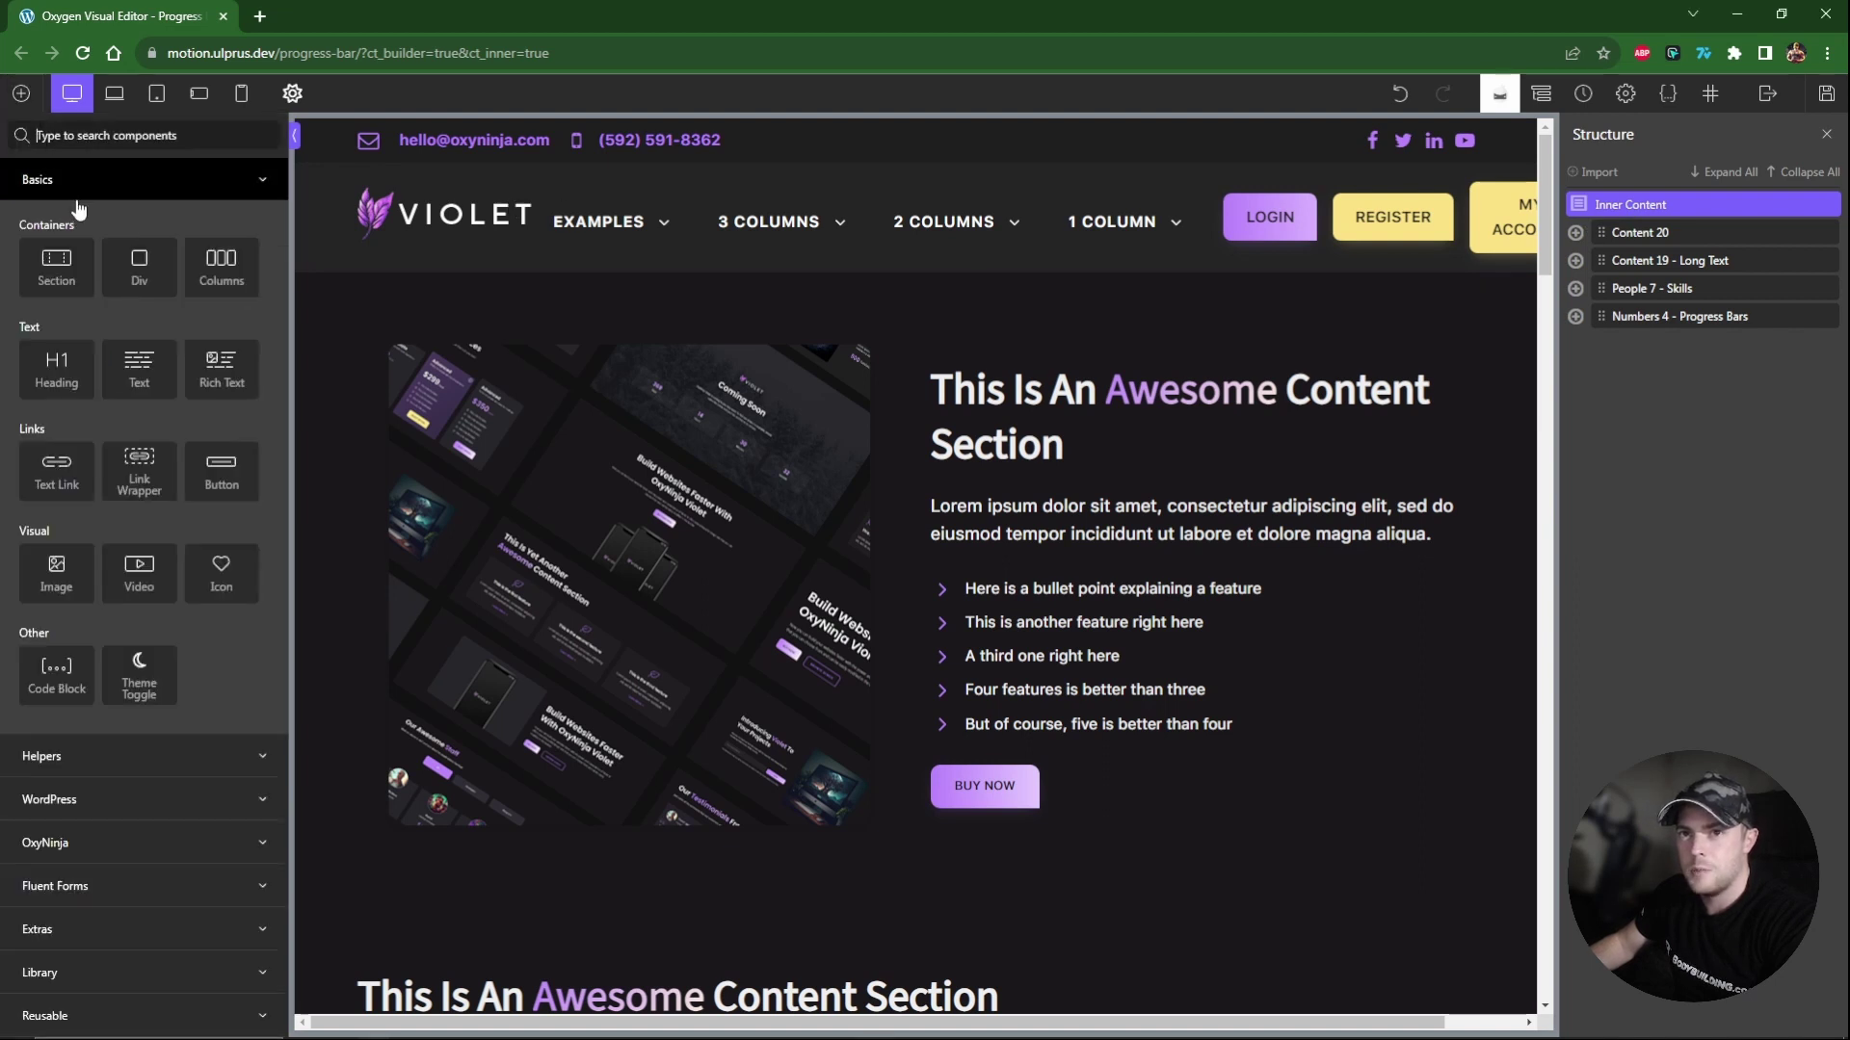
{"action": "left_click", "coordinate": [142, 260]}
{"action": "left_click", "coordinate": [1633, 344]}
{"action": "left_click_drag", "start_coordinate": [1604, 344], "coordinate": [1609, 233]}
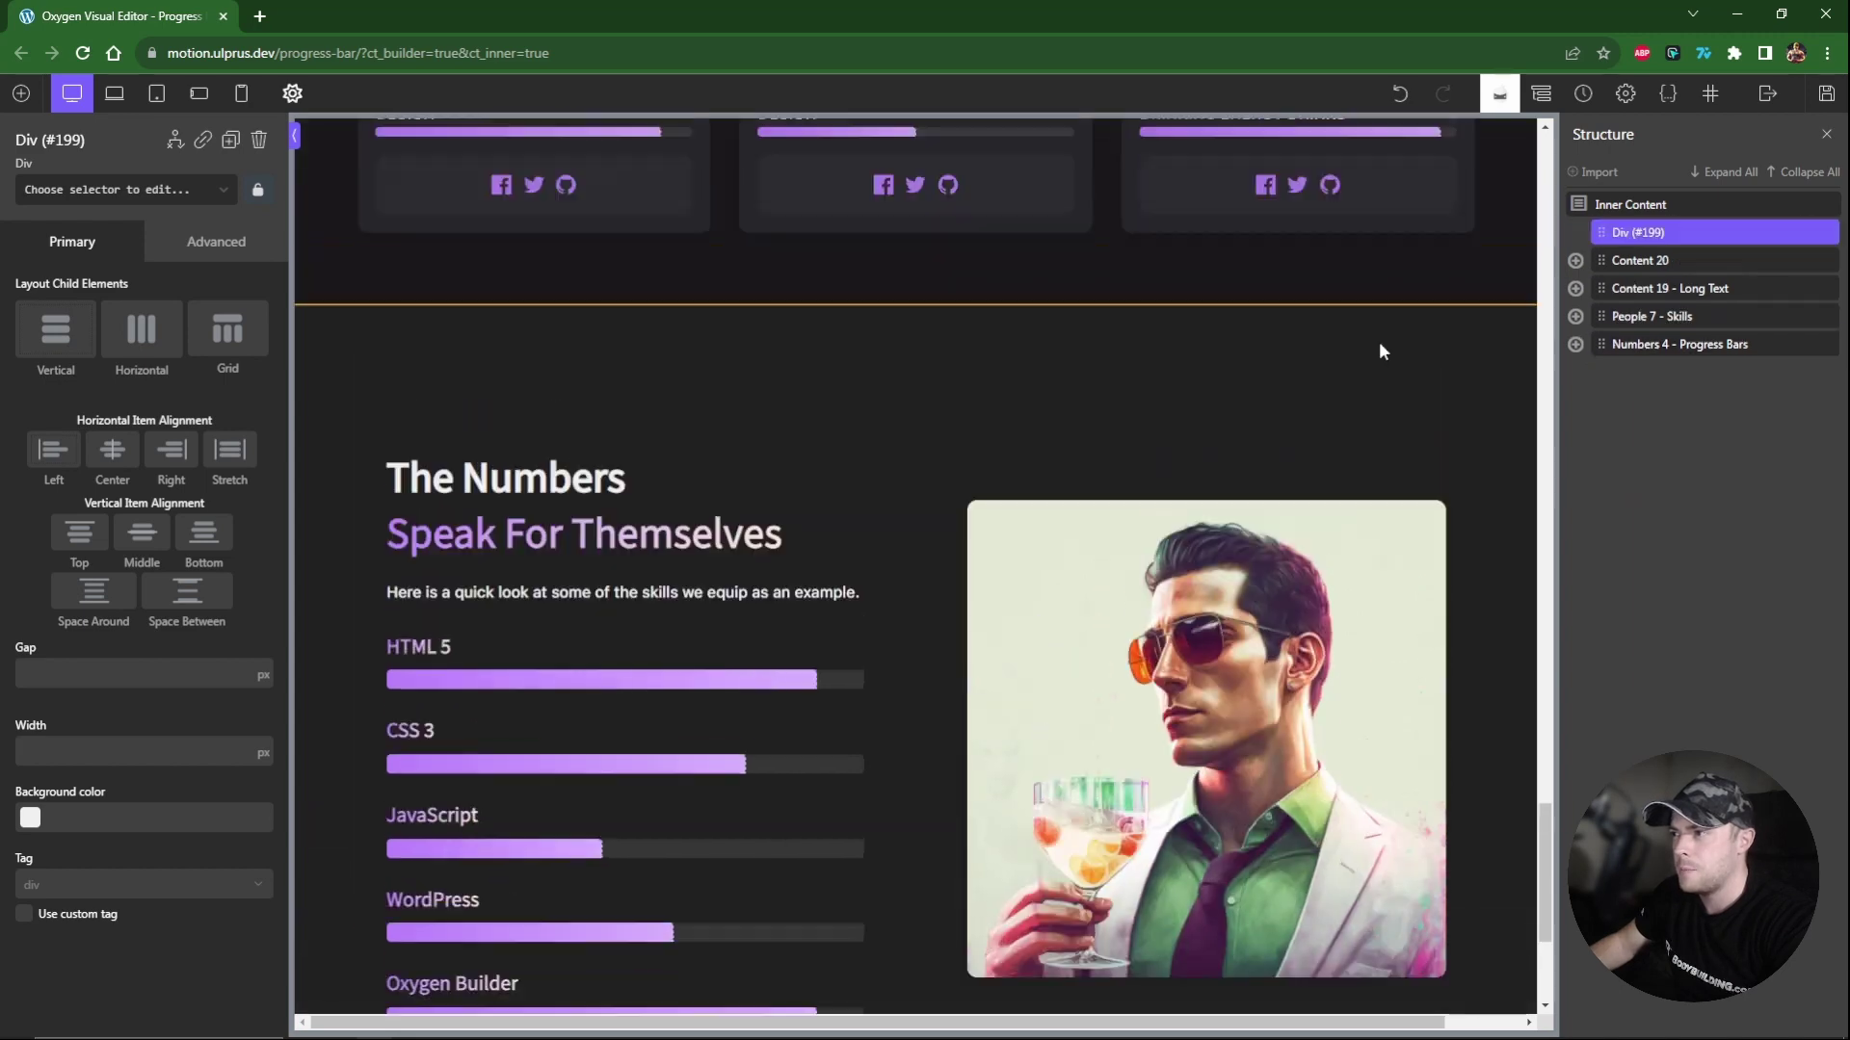
Rename the new Div in the structure as "Circle Clip".
{"action": "scroll", "coordinate": [1349, 354], "scroll_direction": "up", "scroll_amount": 15}
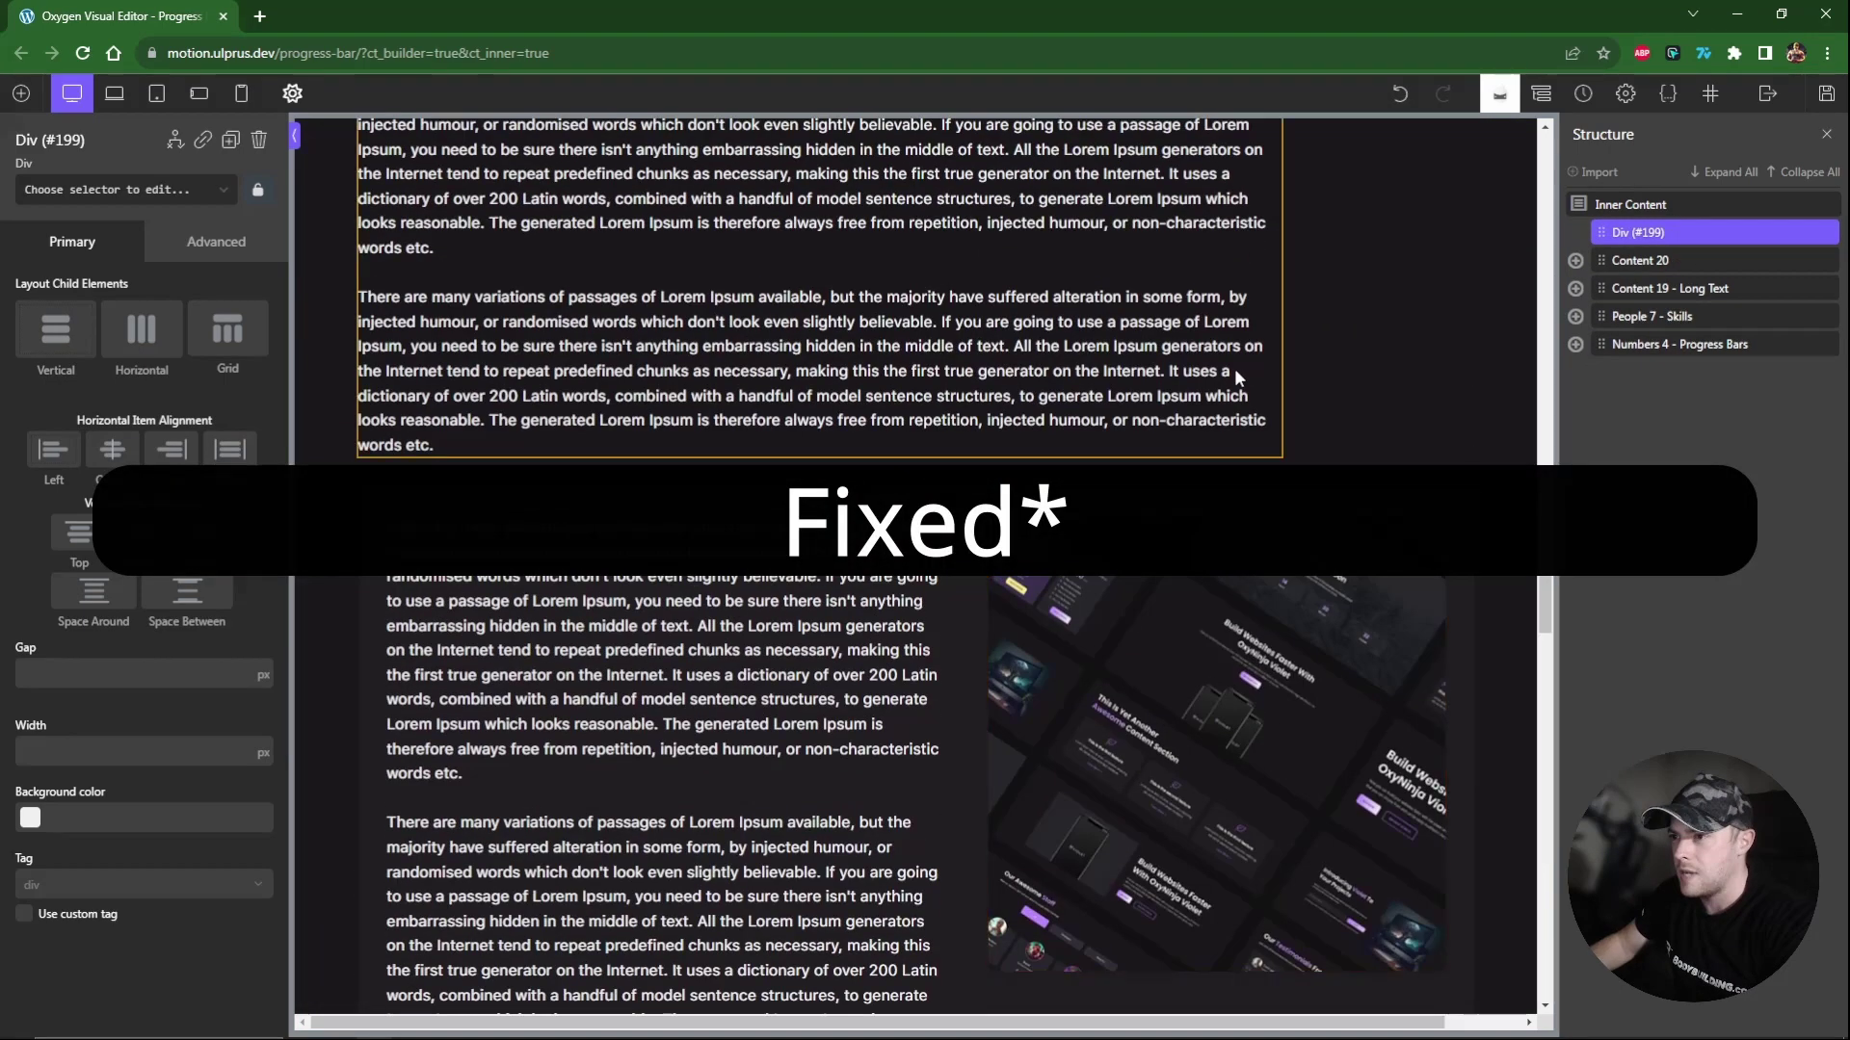
{"action": "double_click", "coordinate": [1634, 232]}
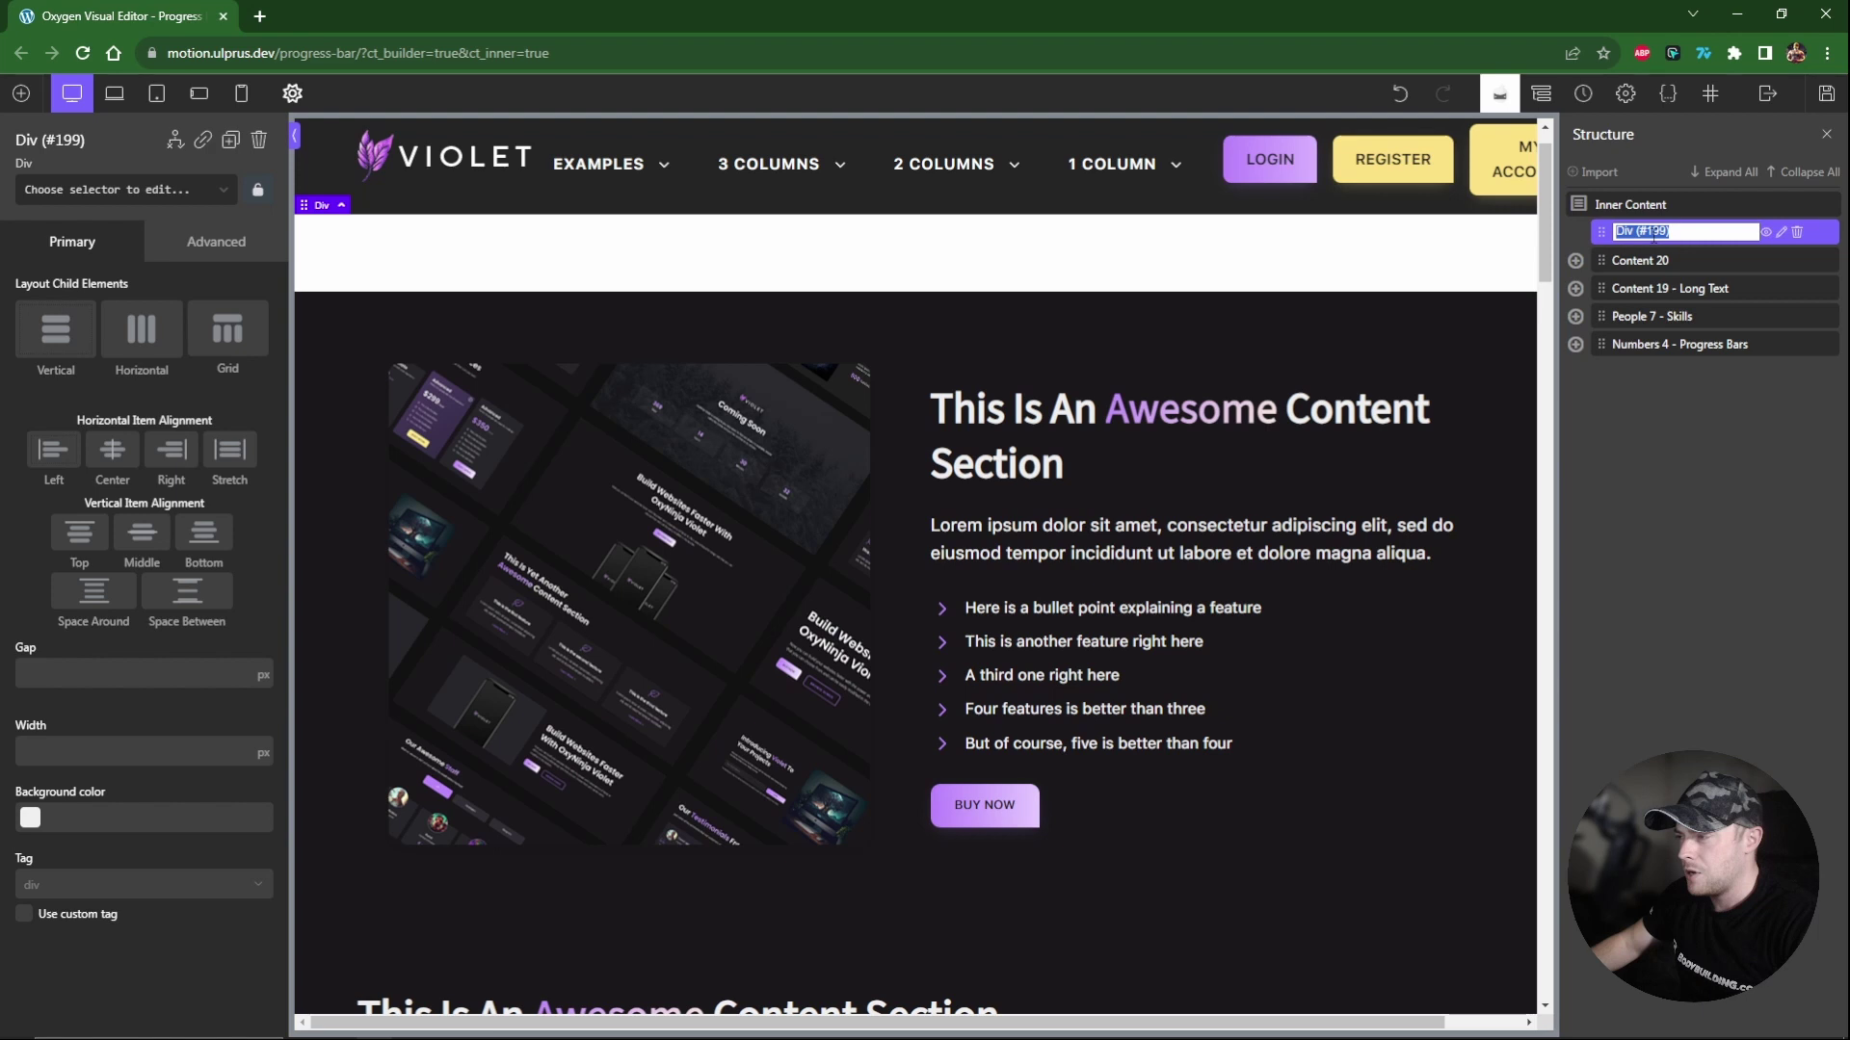
{"action": "type", "text": "Circle Clip"}
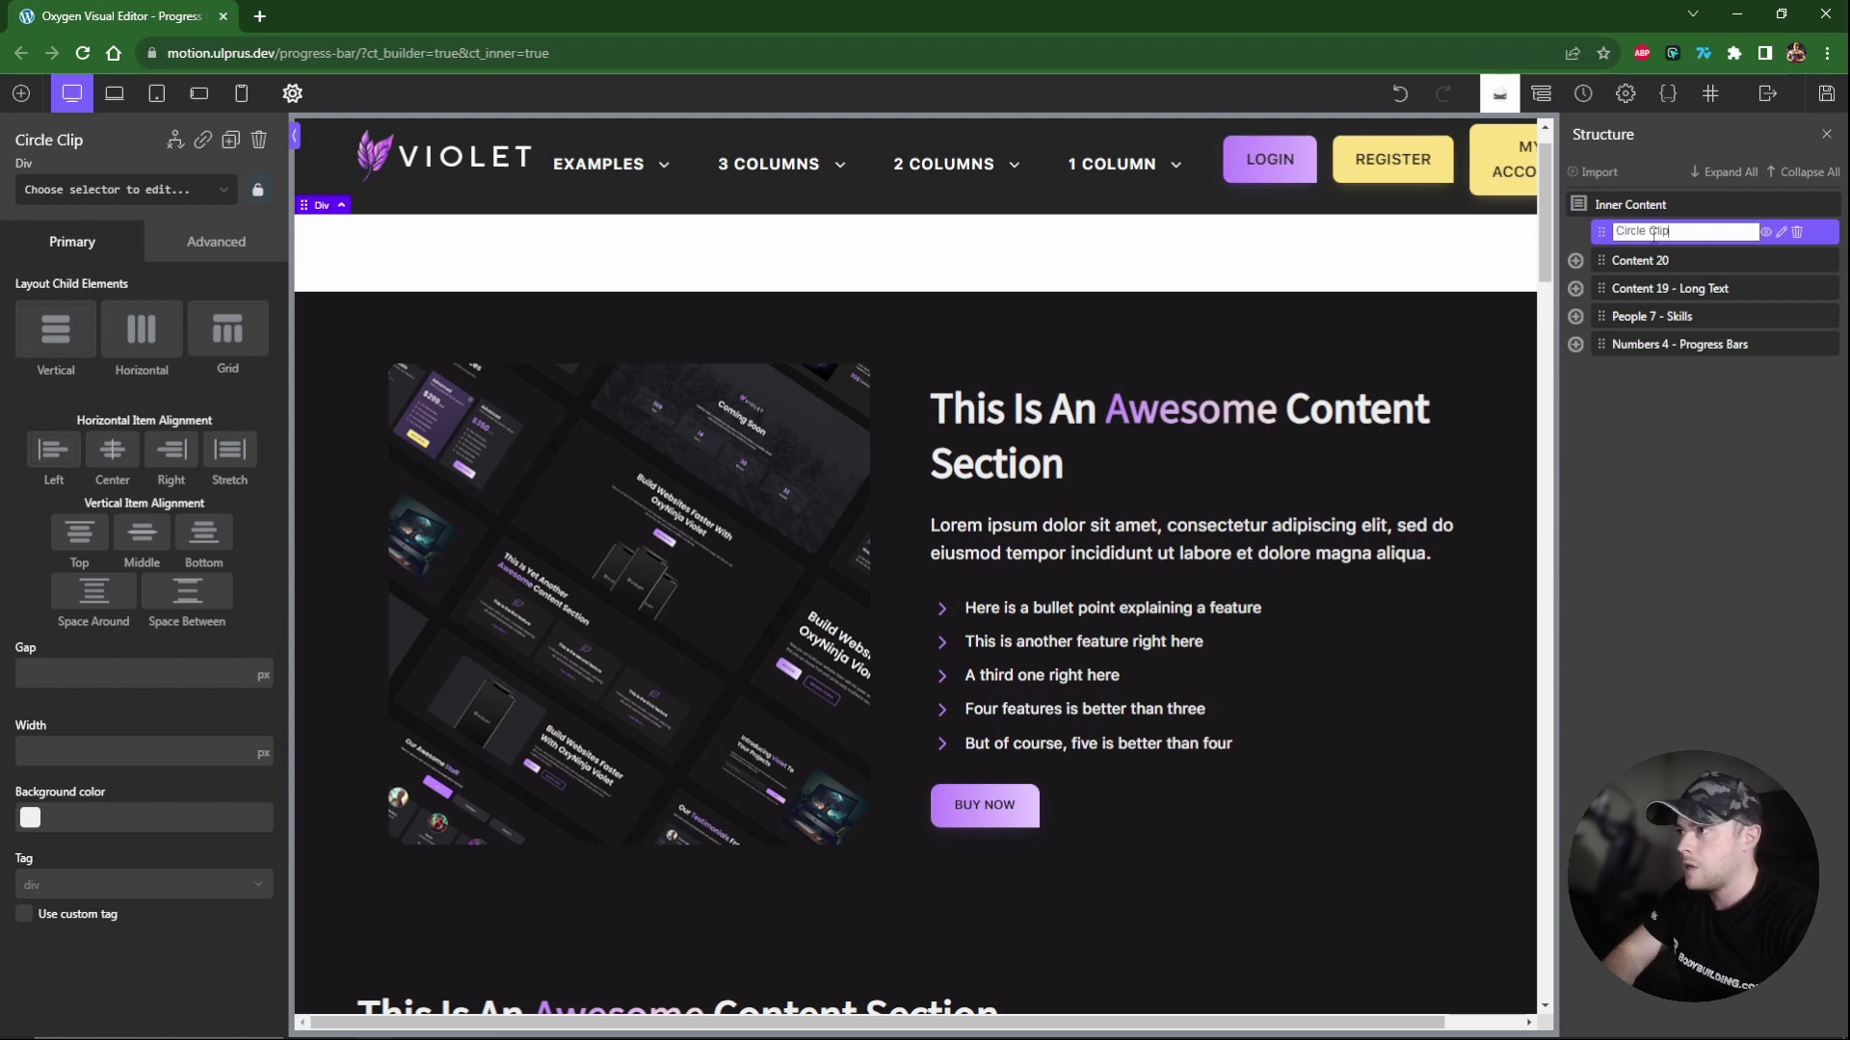
{"action": "key", "text": "Return"}
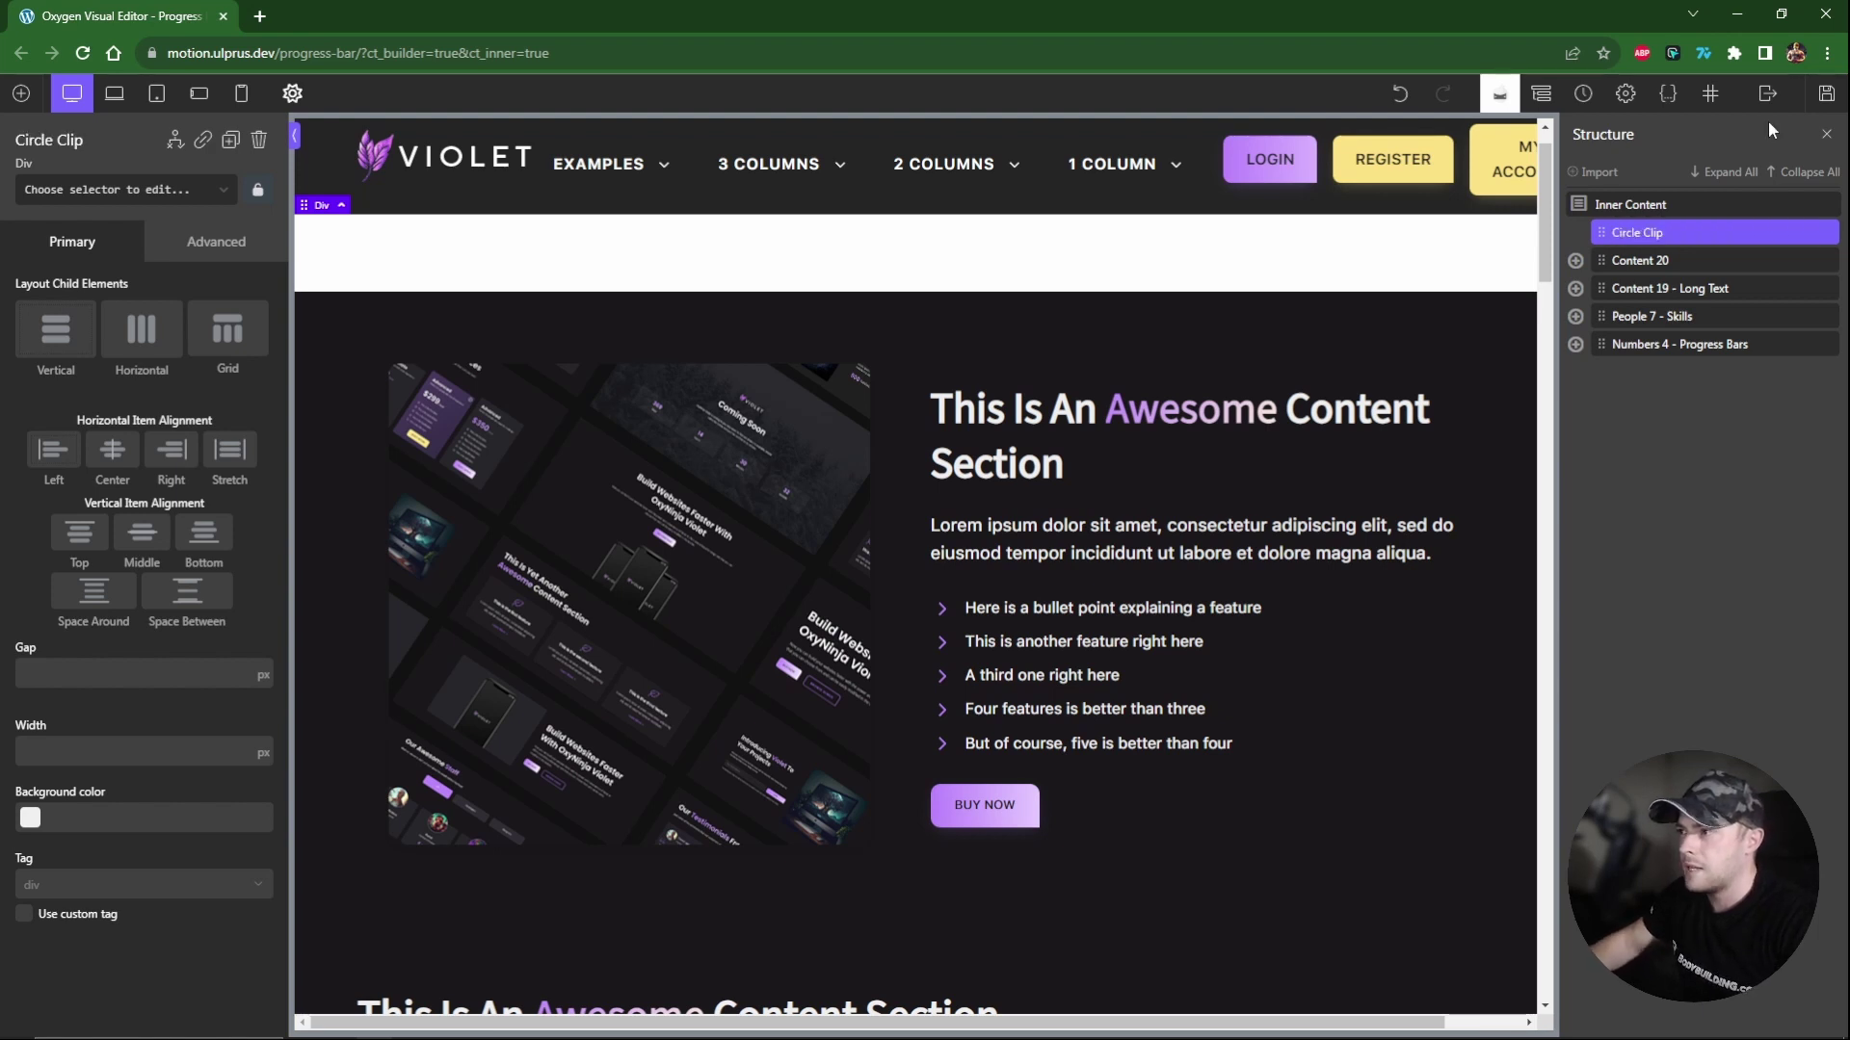
Set the Circle Clip div's minimum width and minimum height to 50 px each.
{"action": "left_click", "coordinate": [214, 242]}
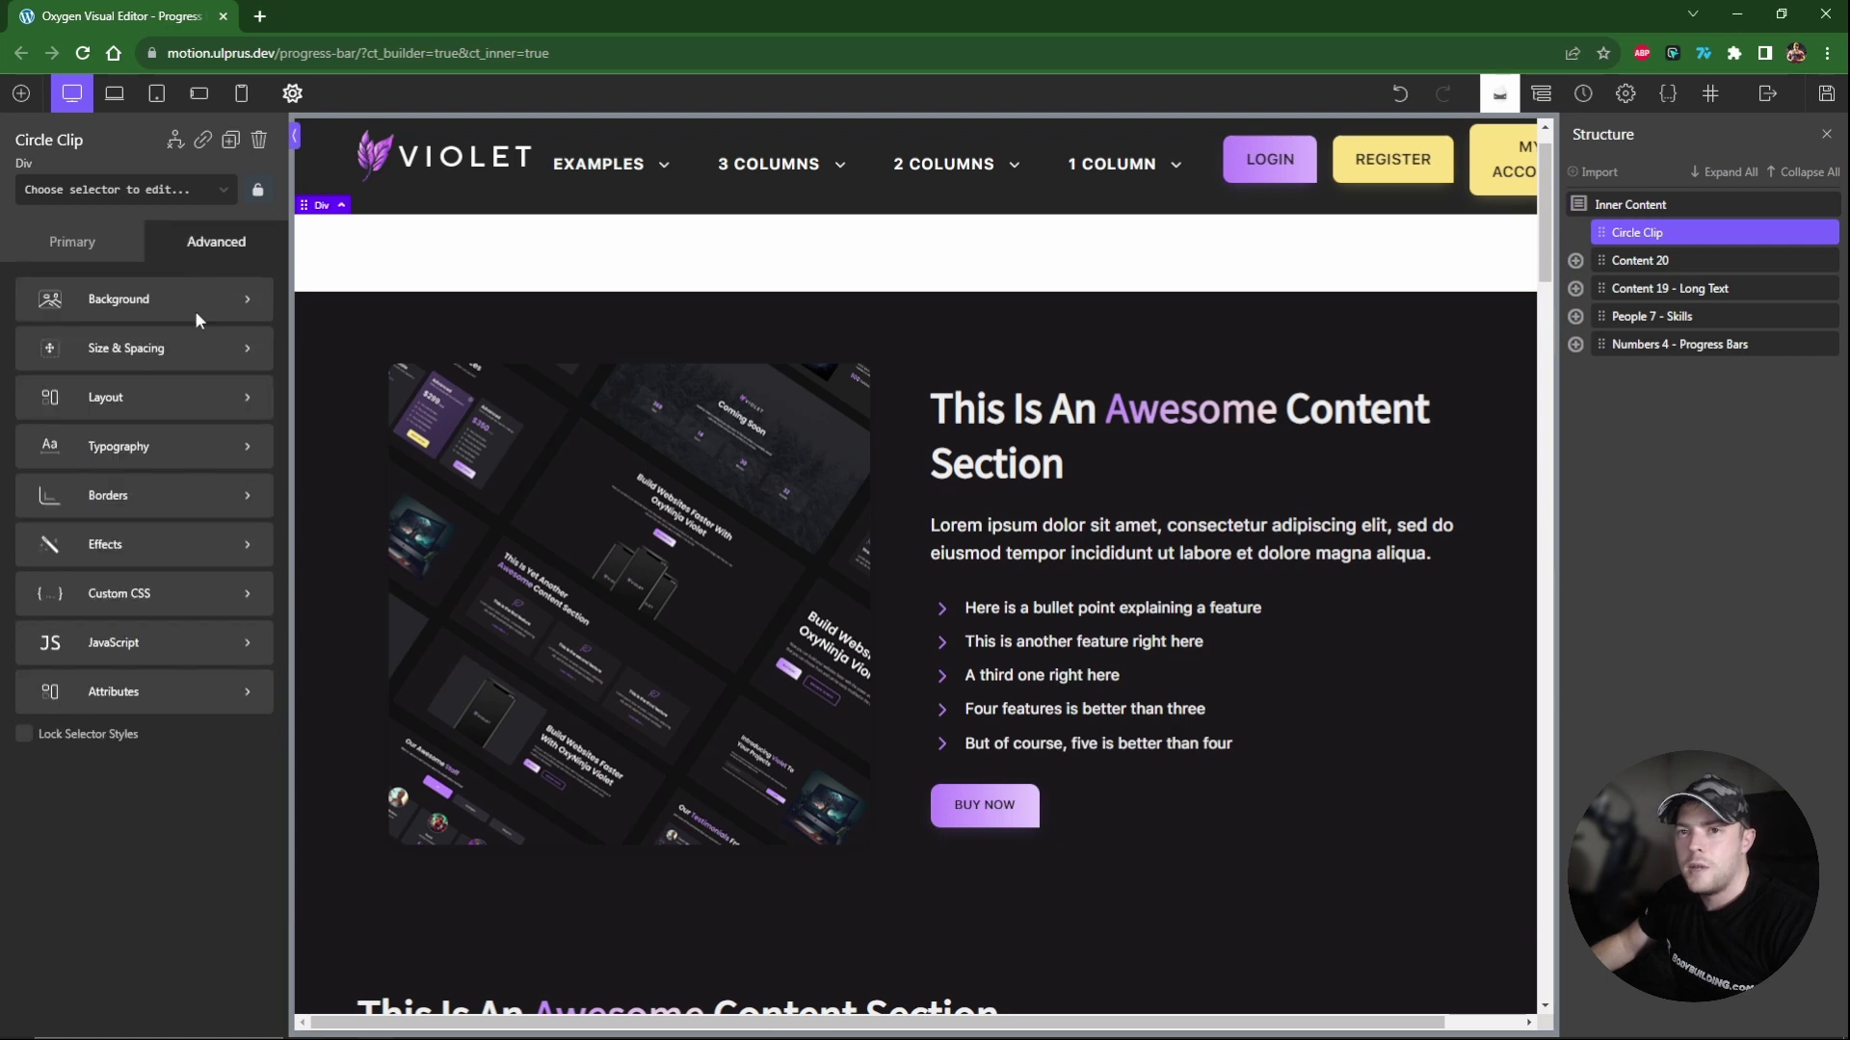
{"action": "left_click", "coordinate": [106, 351]}
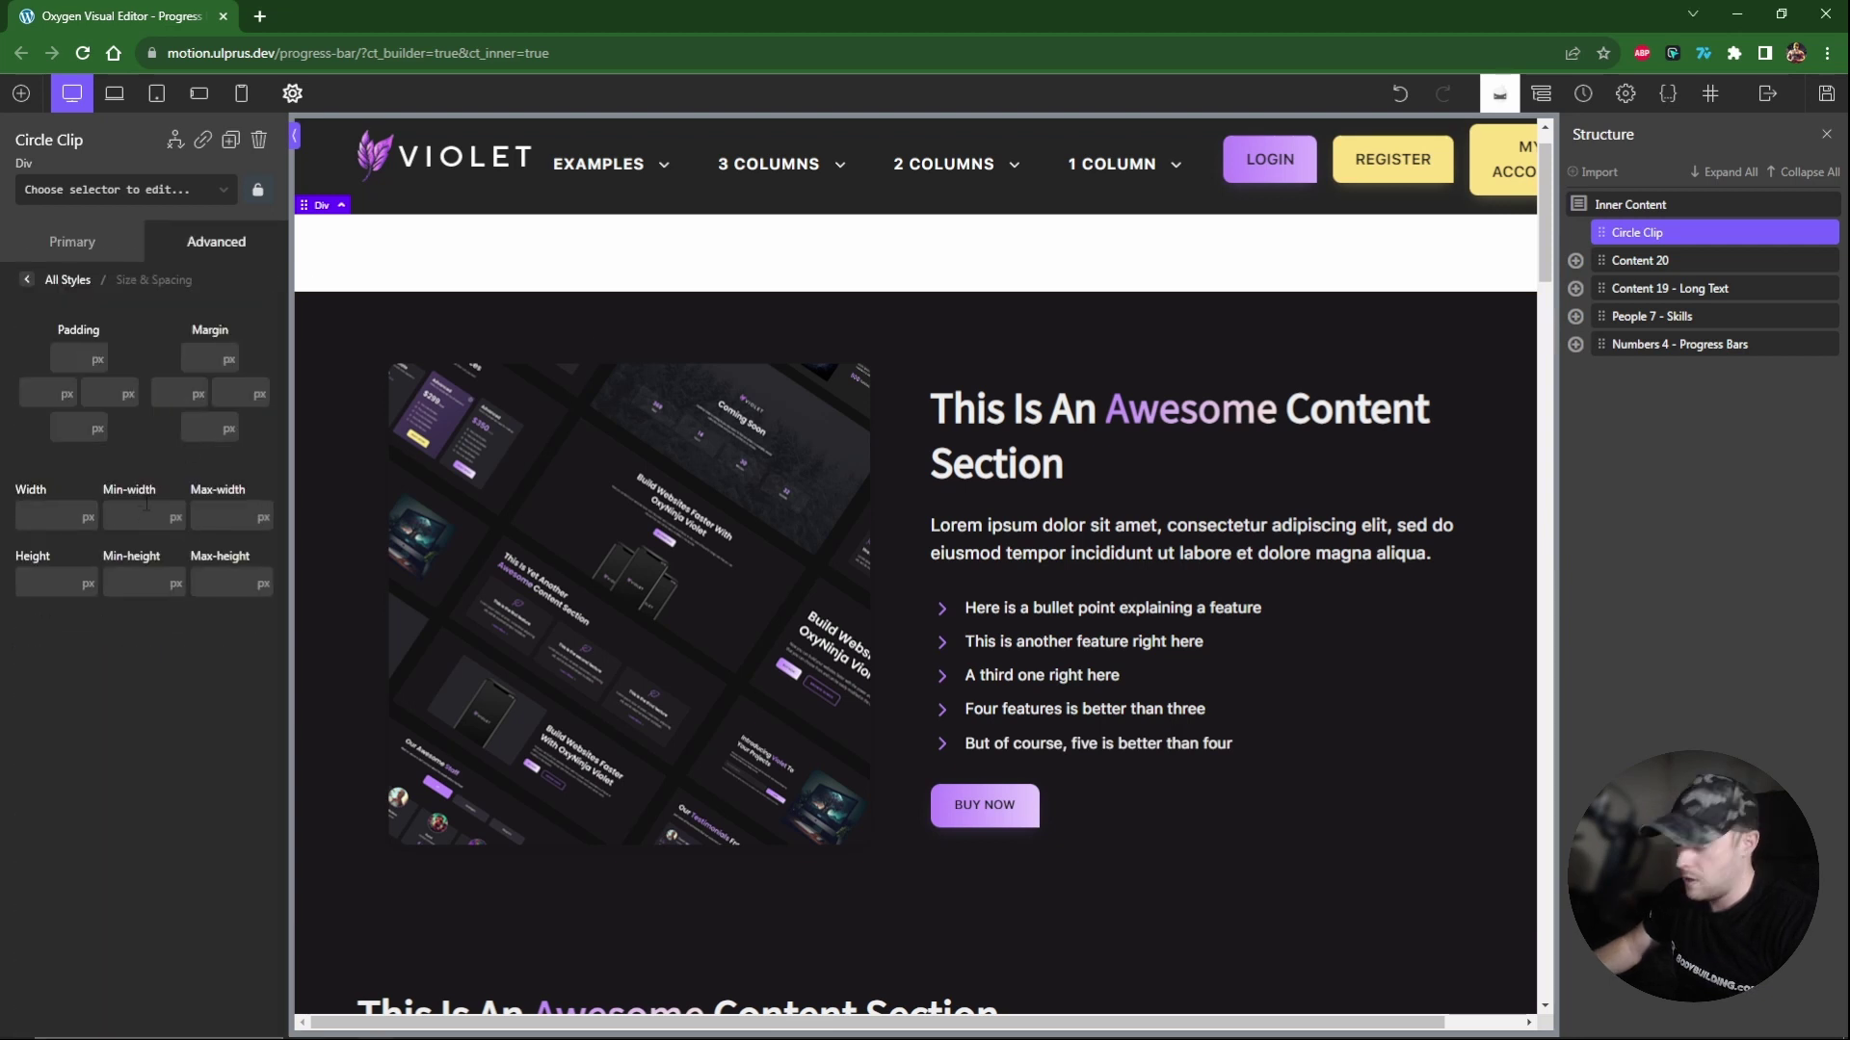
{"action": "type", "text": "50"}
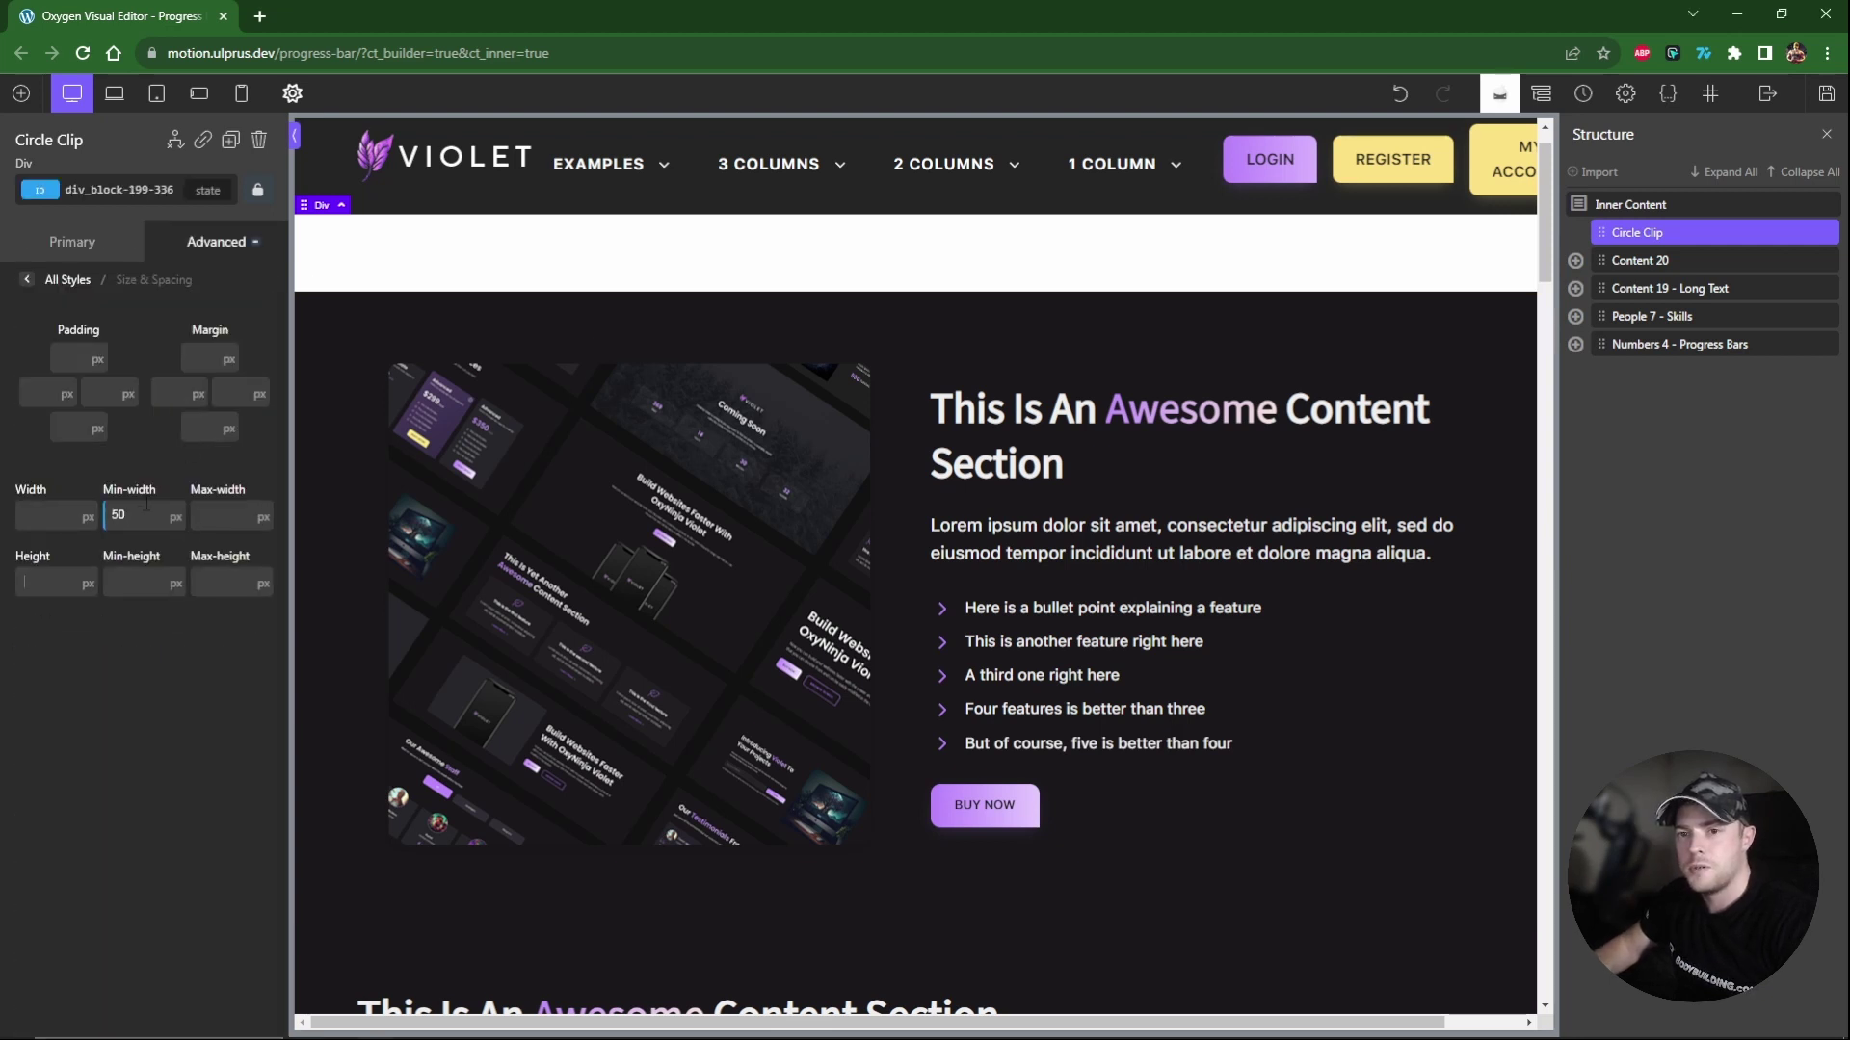
{"action": "type", "text": "50"}
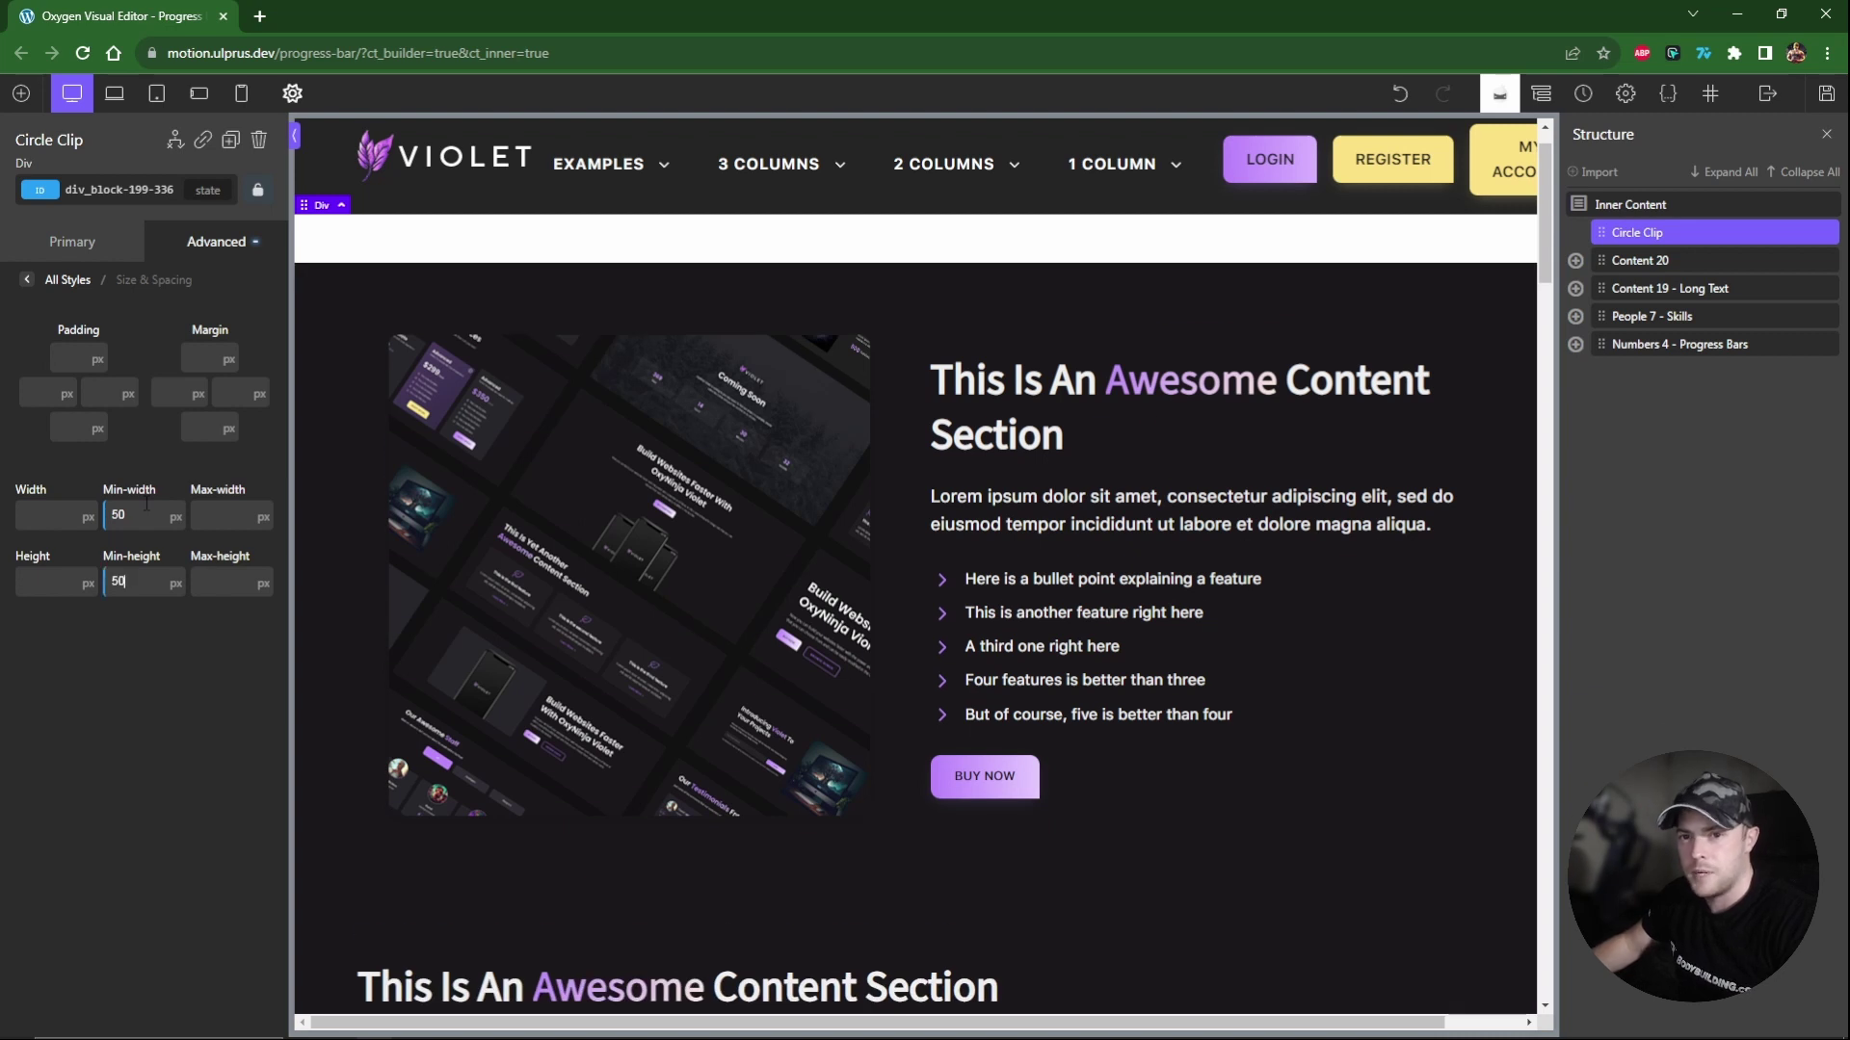
Align the Circle Clip div's child items to the center horizontally and the middle vertically.
{"action": "left_click", "coordinate": [93, 252]}
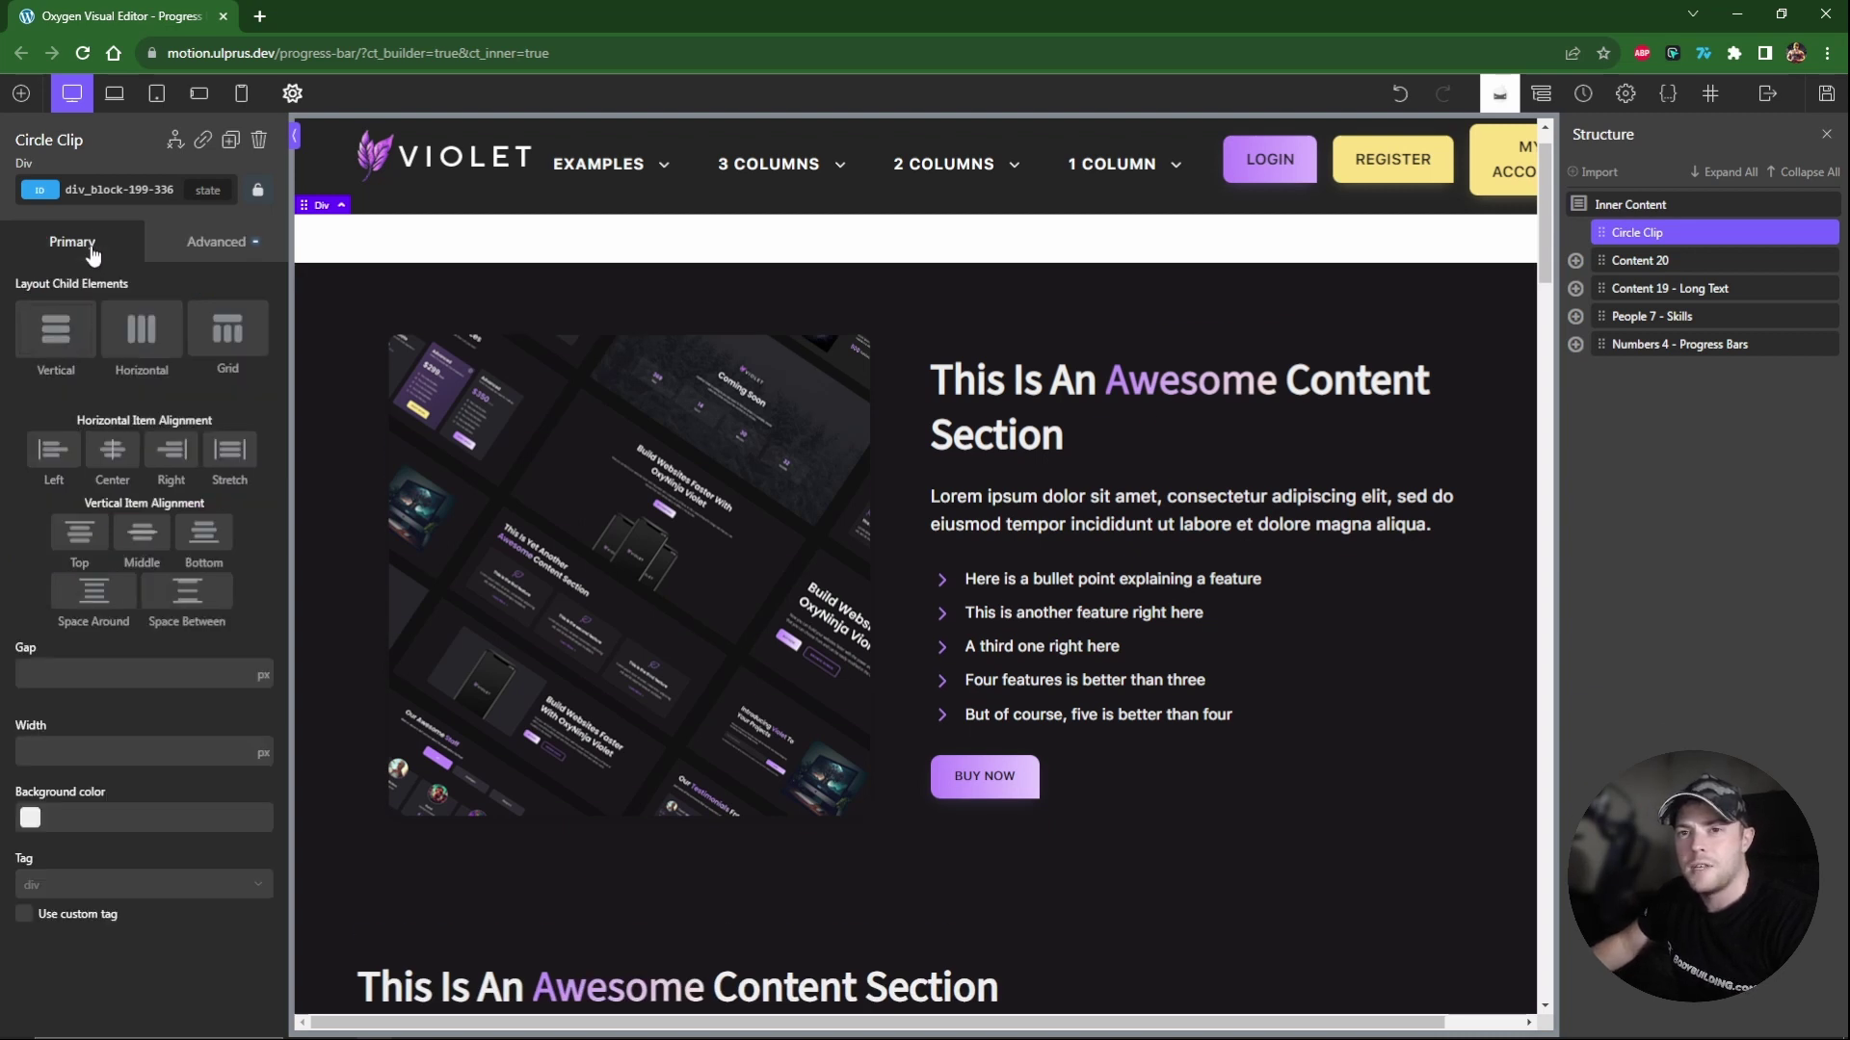
{"action": "left_click", "coordinate": [116, 461]}
{"action": "left_click", "coordinate": [147, 537]}
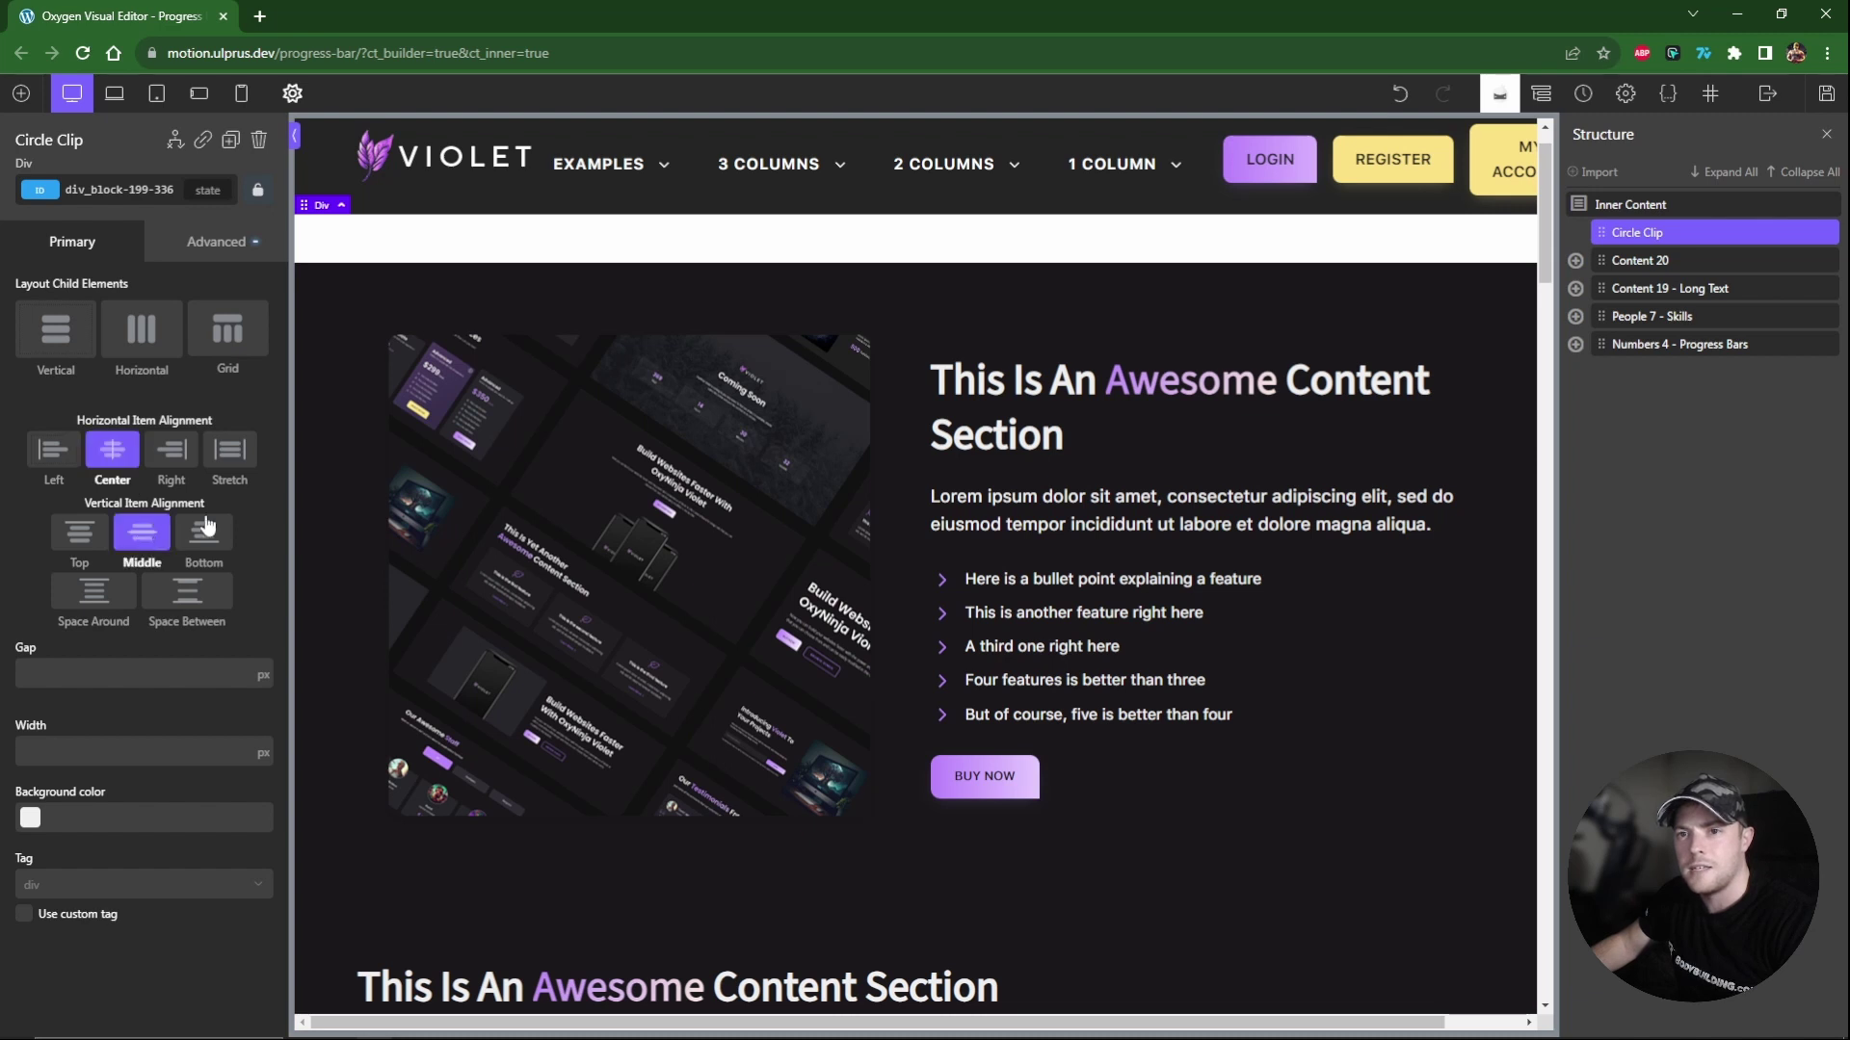
Give the Circle Clip div a fixed position with right and bottom offsets of 16 px.
{"action": "left_click", "coordinate": [214, 241]}
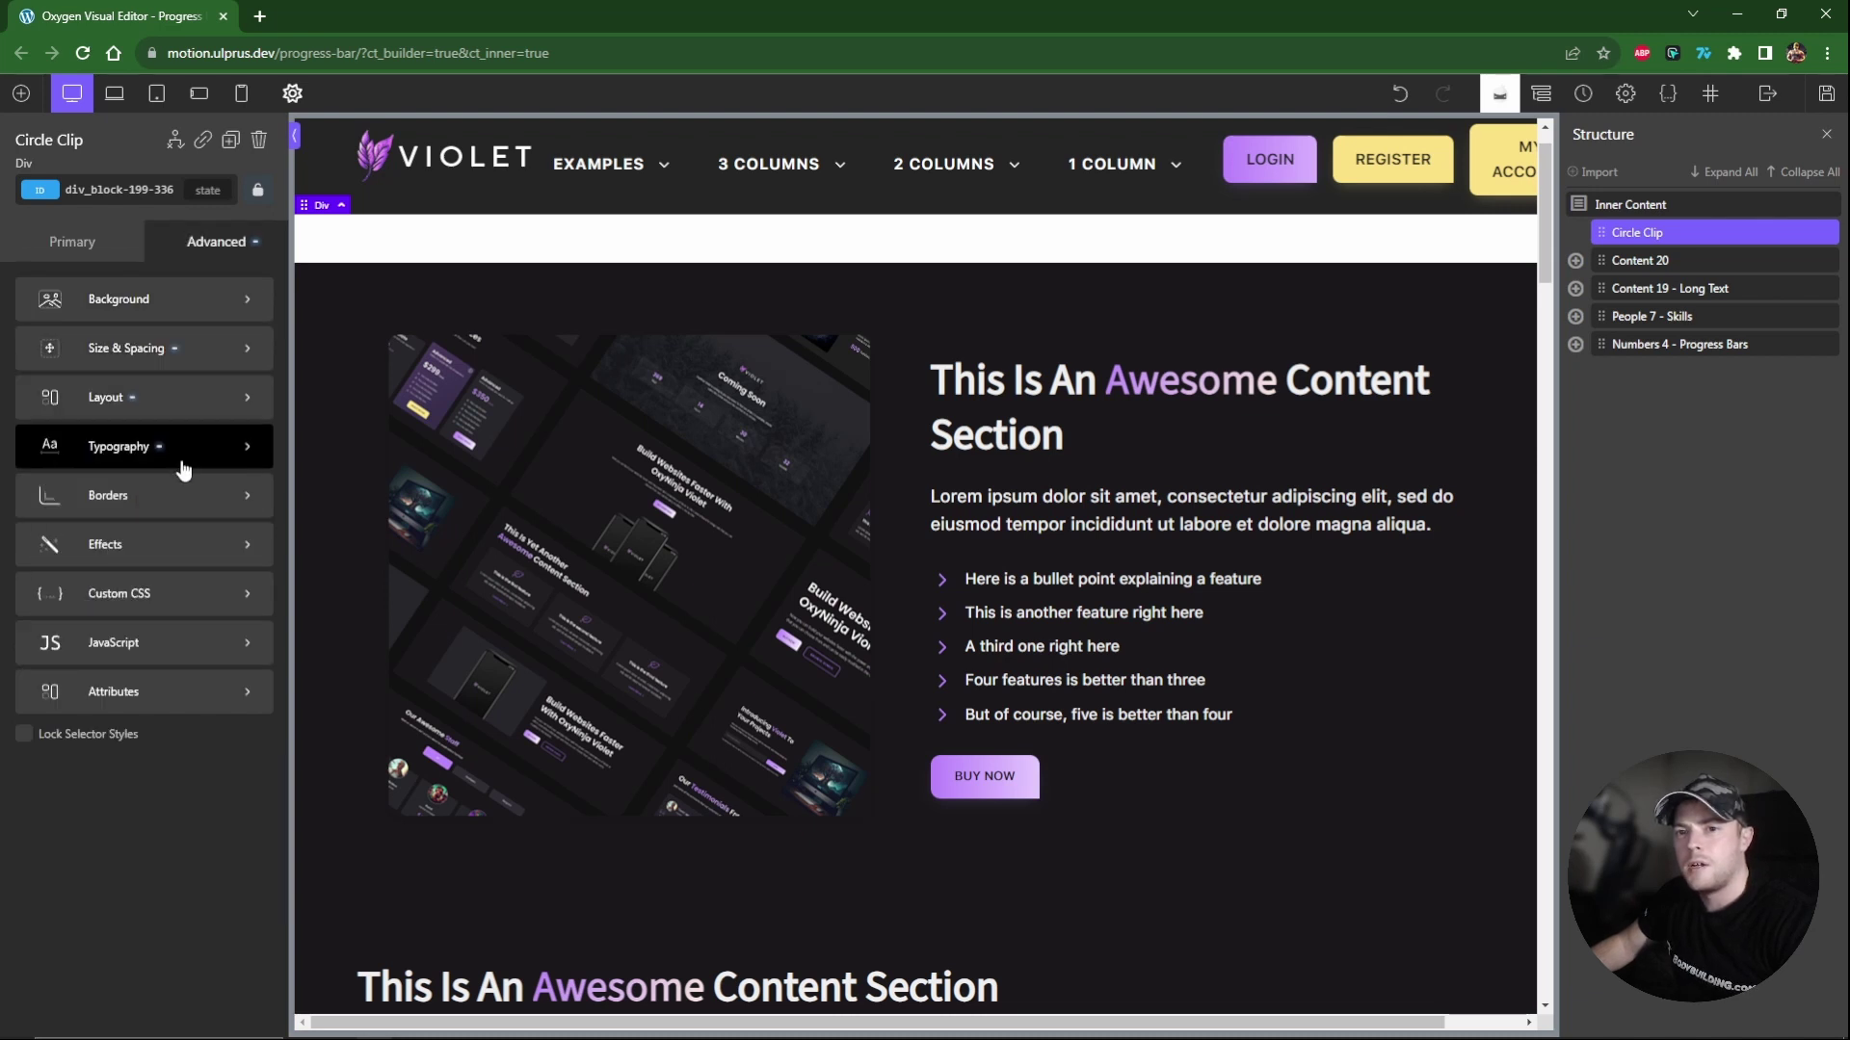
{"action": "left_click", "coordinate": [160, 397]}
{"action": "scroll", "coordinate": [183, 520], "scroll_direction": "down", "scroll_amount": 3}
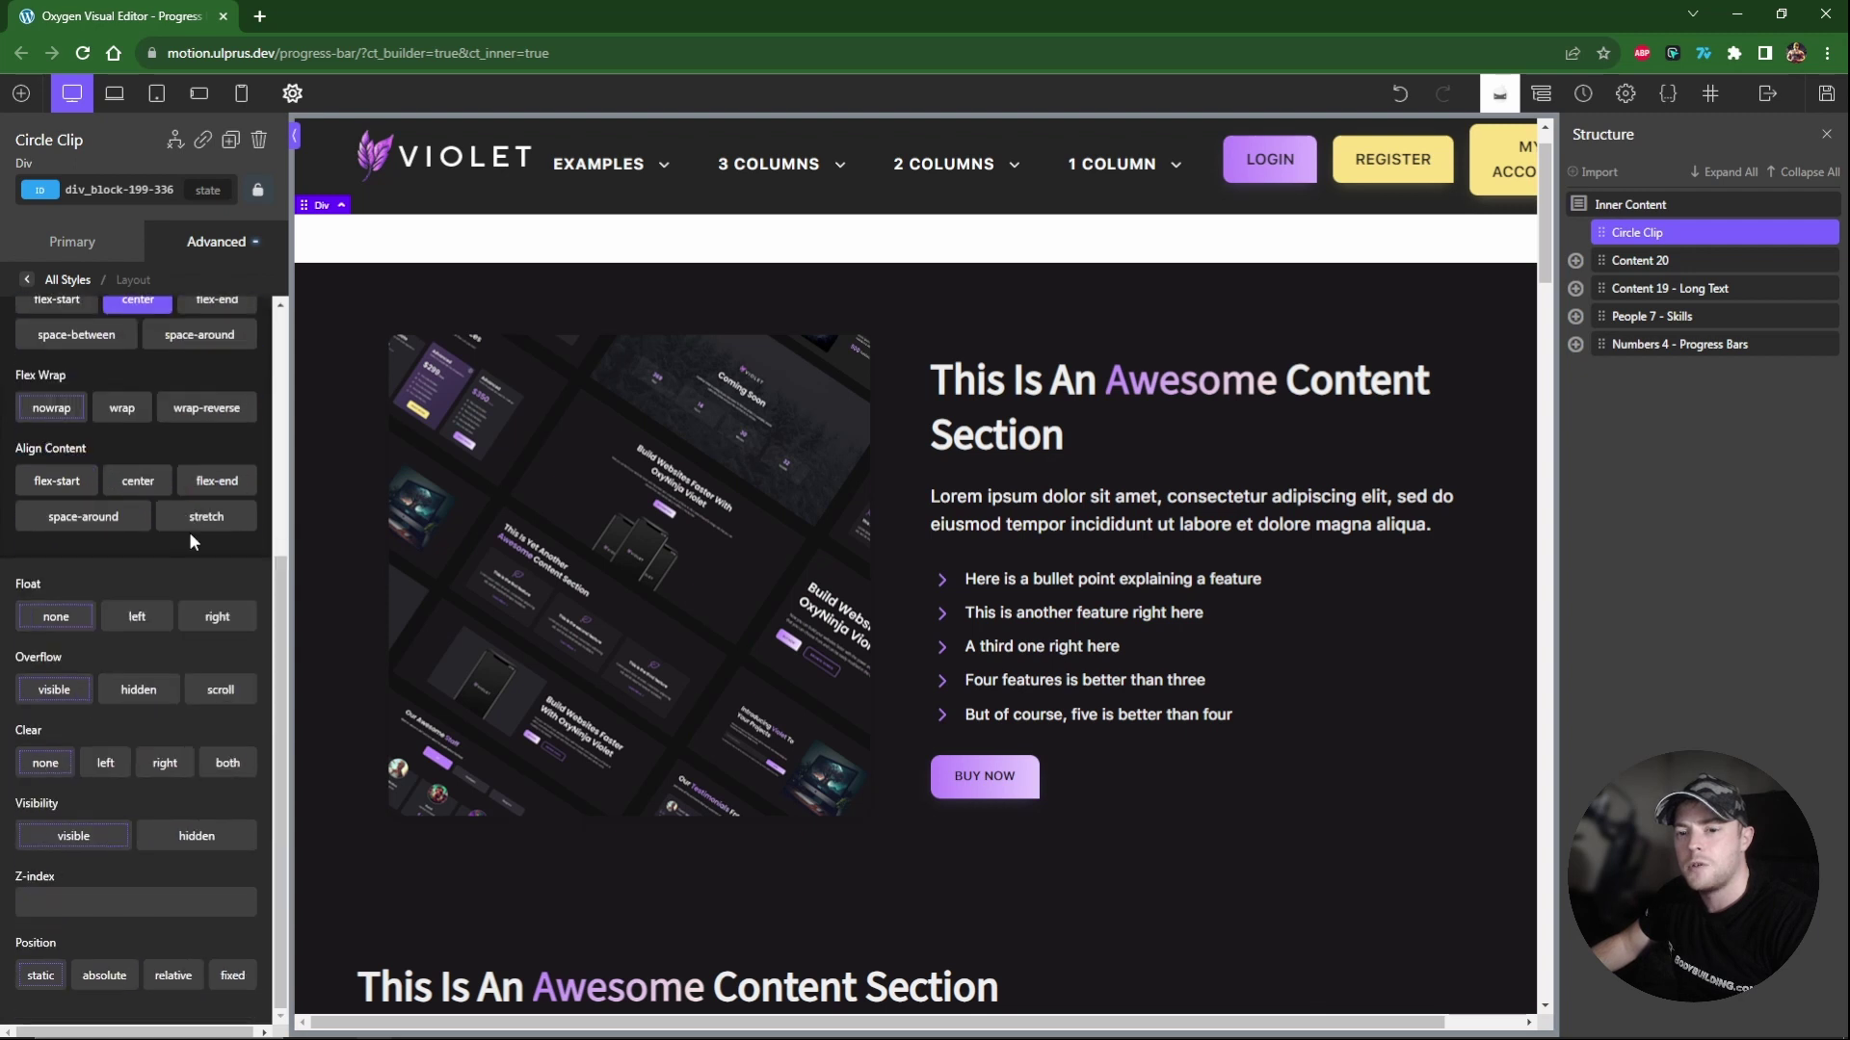
{"action": "left_click", "coordinate": [228, 979]}
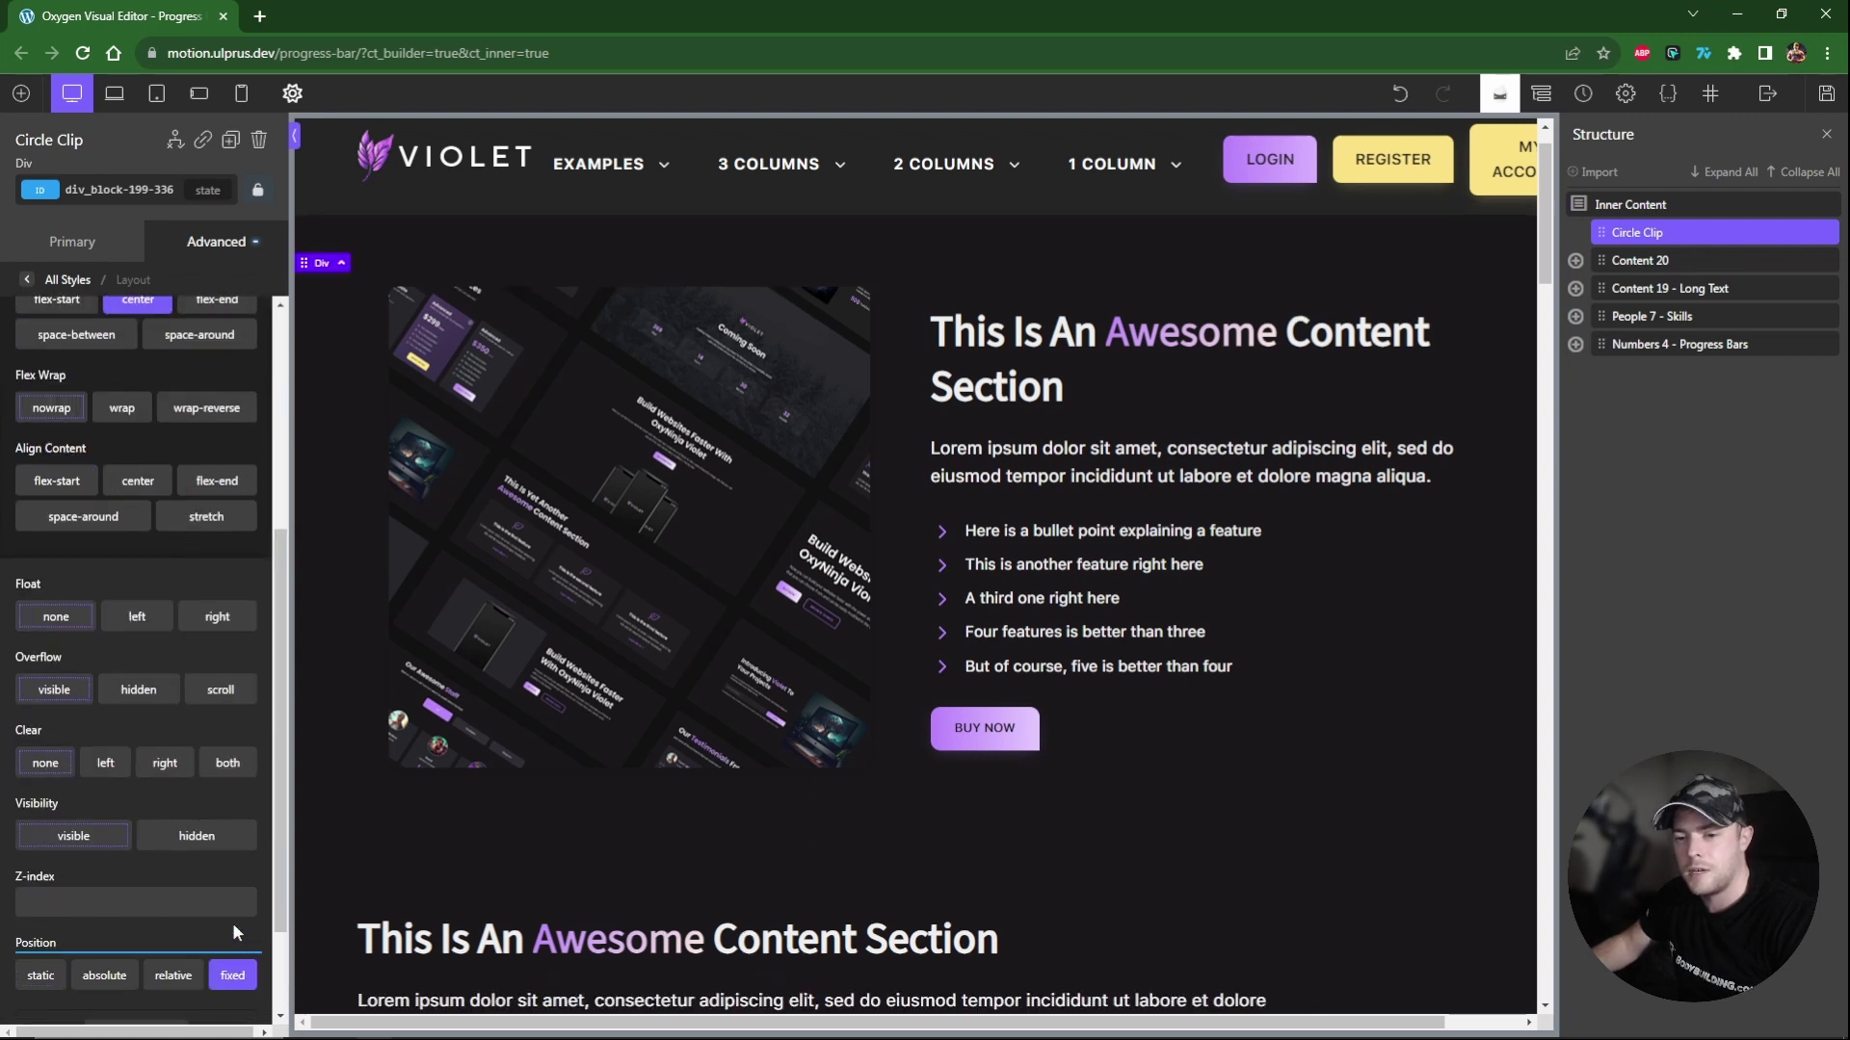
{"action": "scroll", "coordinate": [212, 905], "scroll_direction": "down", "scroll_amount": 2}
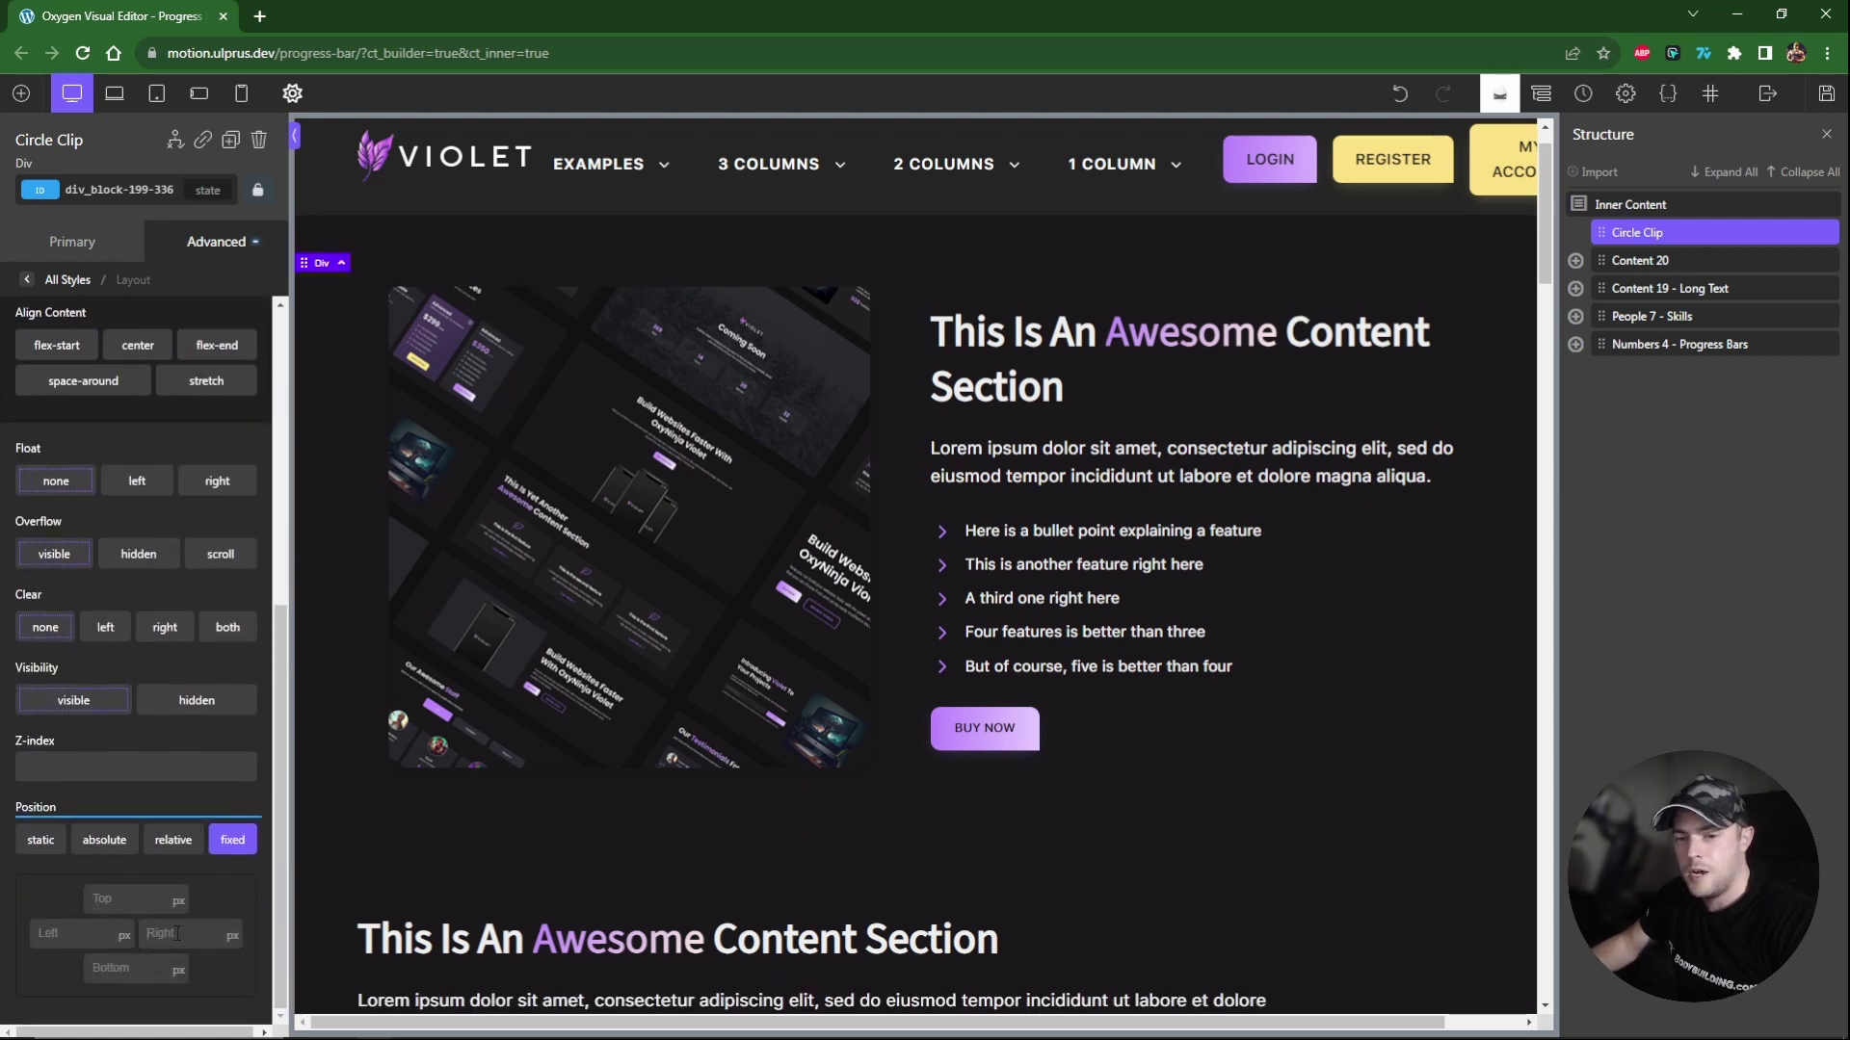
{"action": "left_click", "coordinate": [178, 931]}
{"action": "type", "text": "16"}
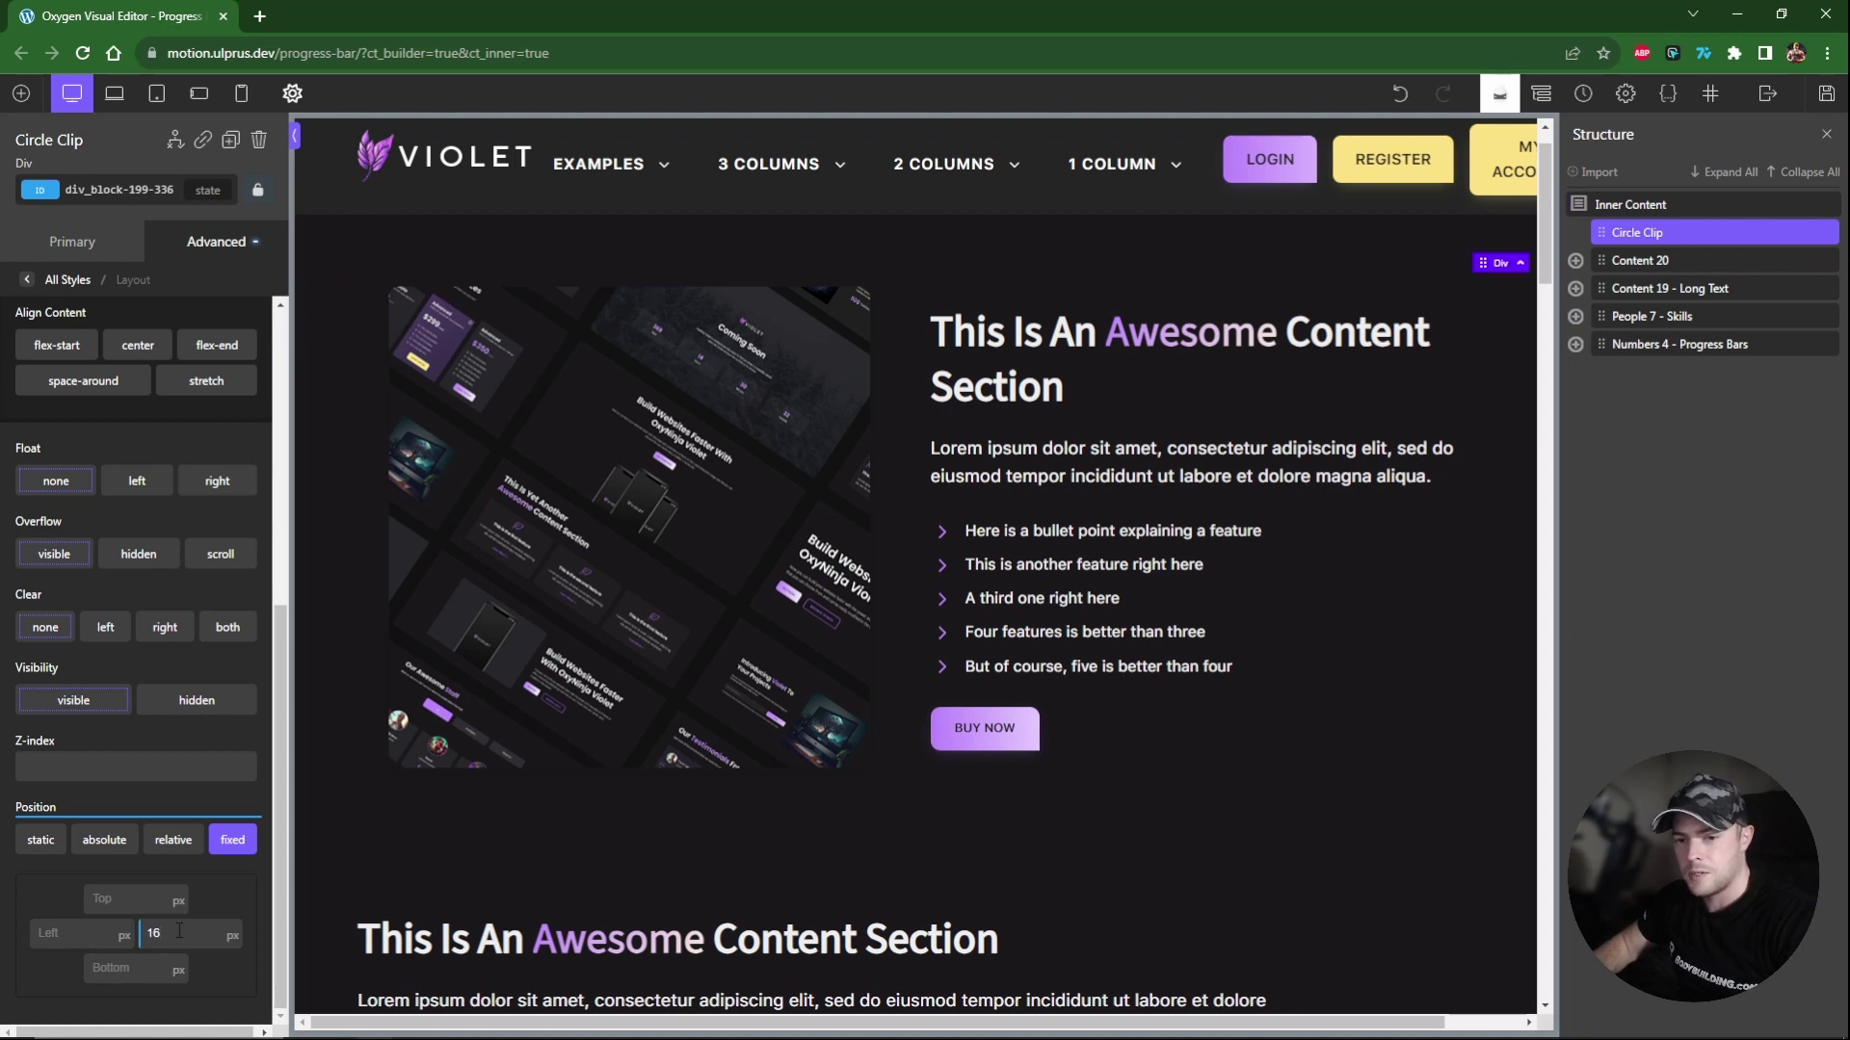
{"action": "key", "text": "Tab"}
{"action": "type", "text": "16"}
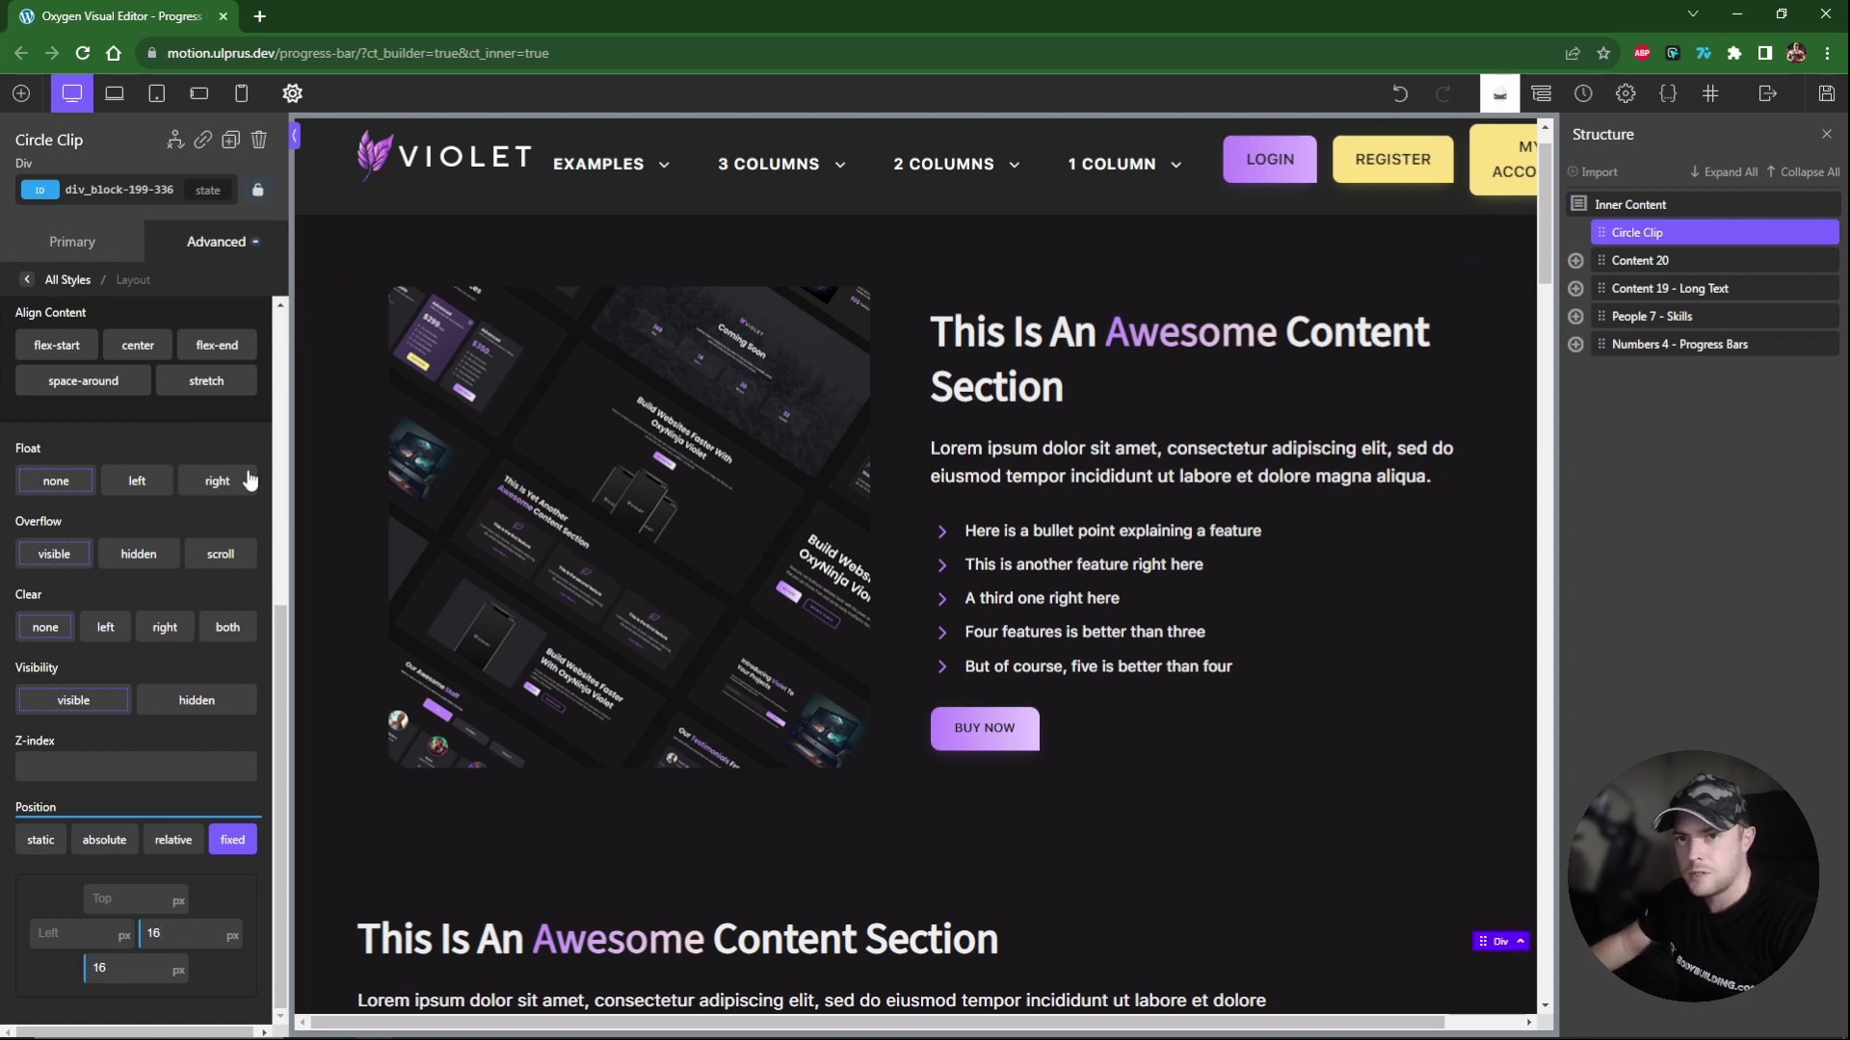
Set the Circle Clip div's background color to the CoreFramework primary-5 swatch.
{"action": "left_click", "coordinate": [200, 249]}
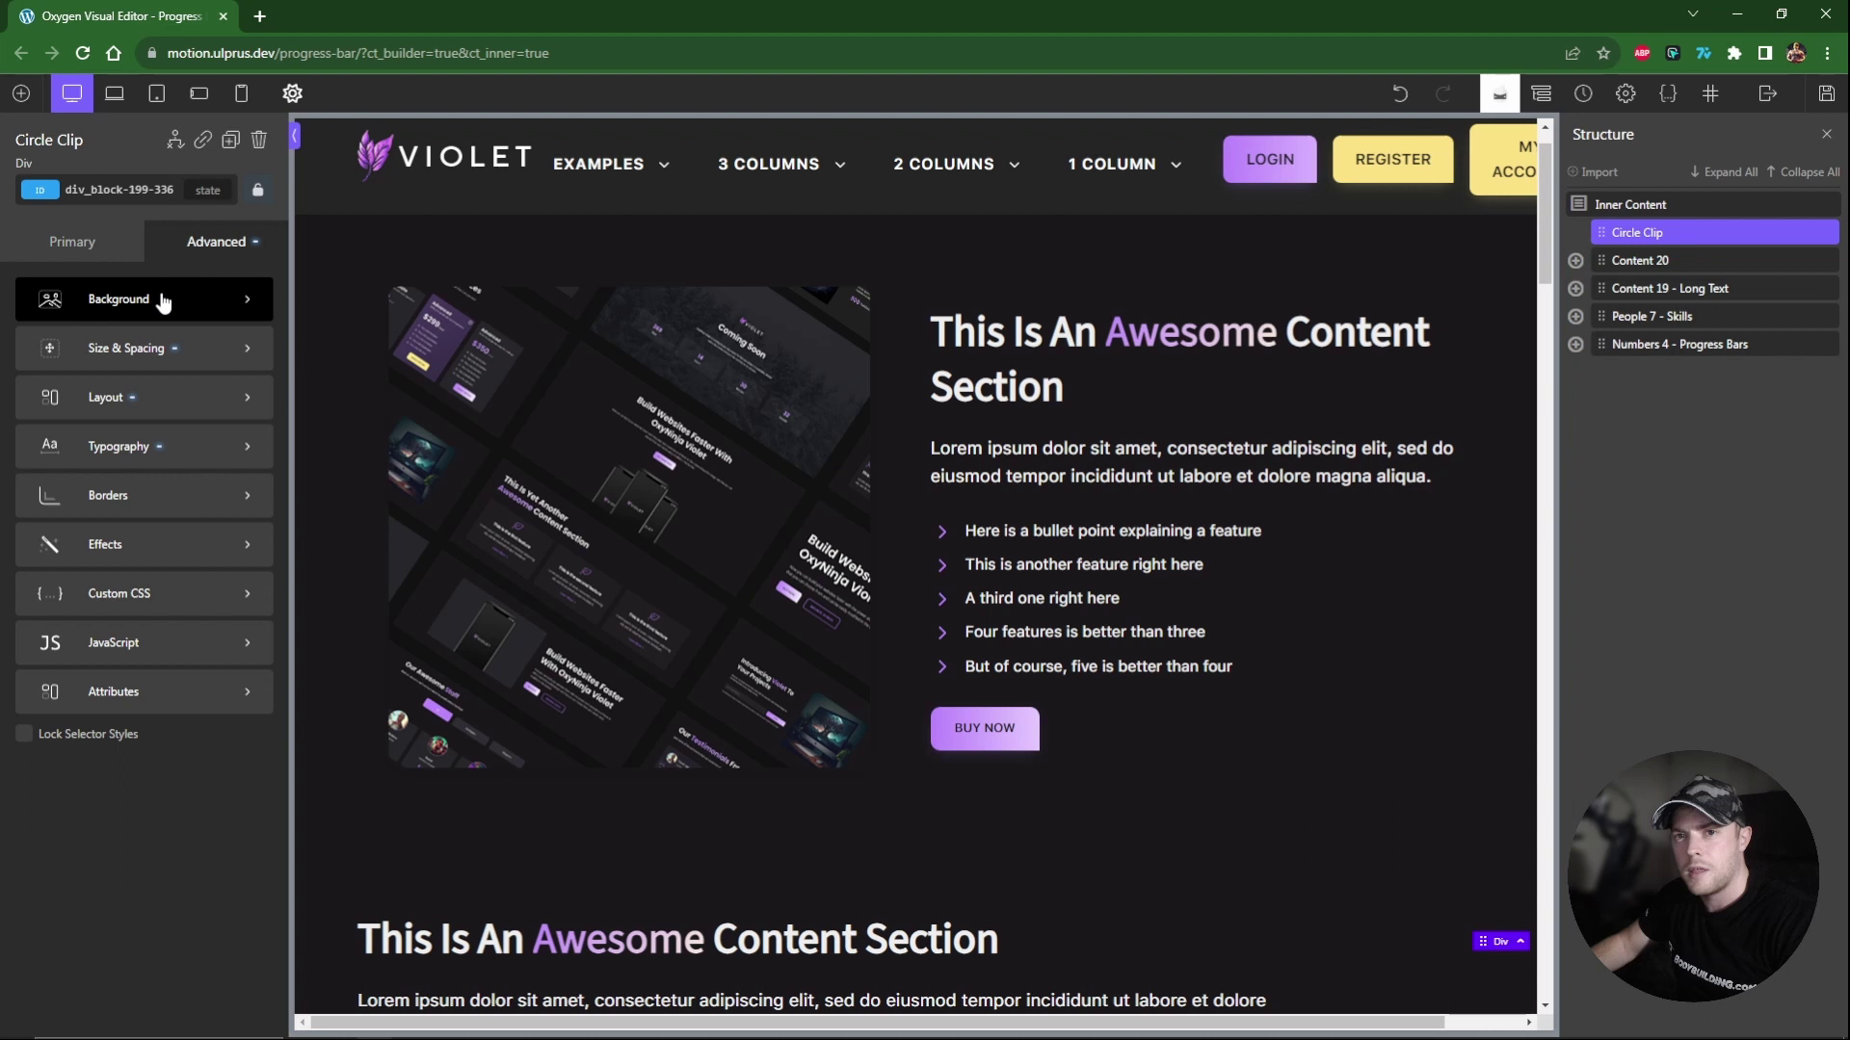
{"action": "left_click", "coordinate": [164, 300]}
{"action": "left_click", "coordinate": [44, 344]}
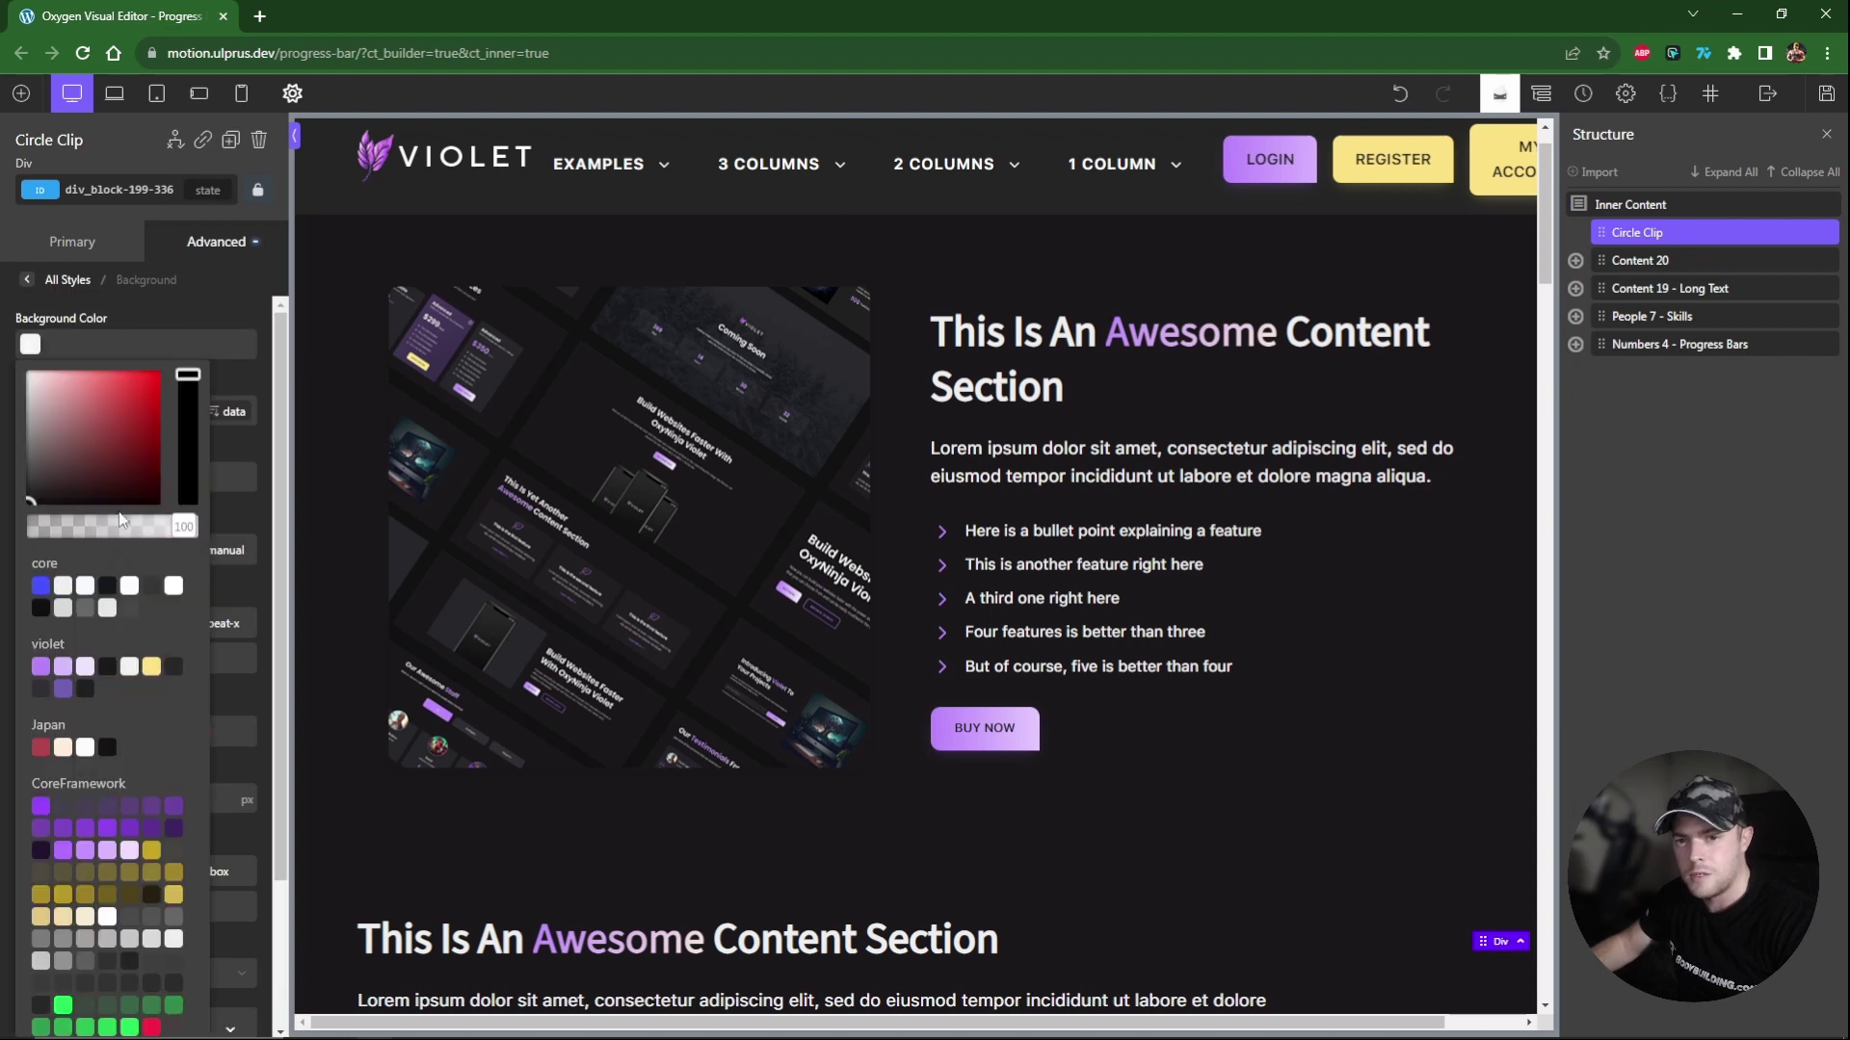
{"action": "left_click", "coordinate": [61, 808]}
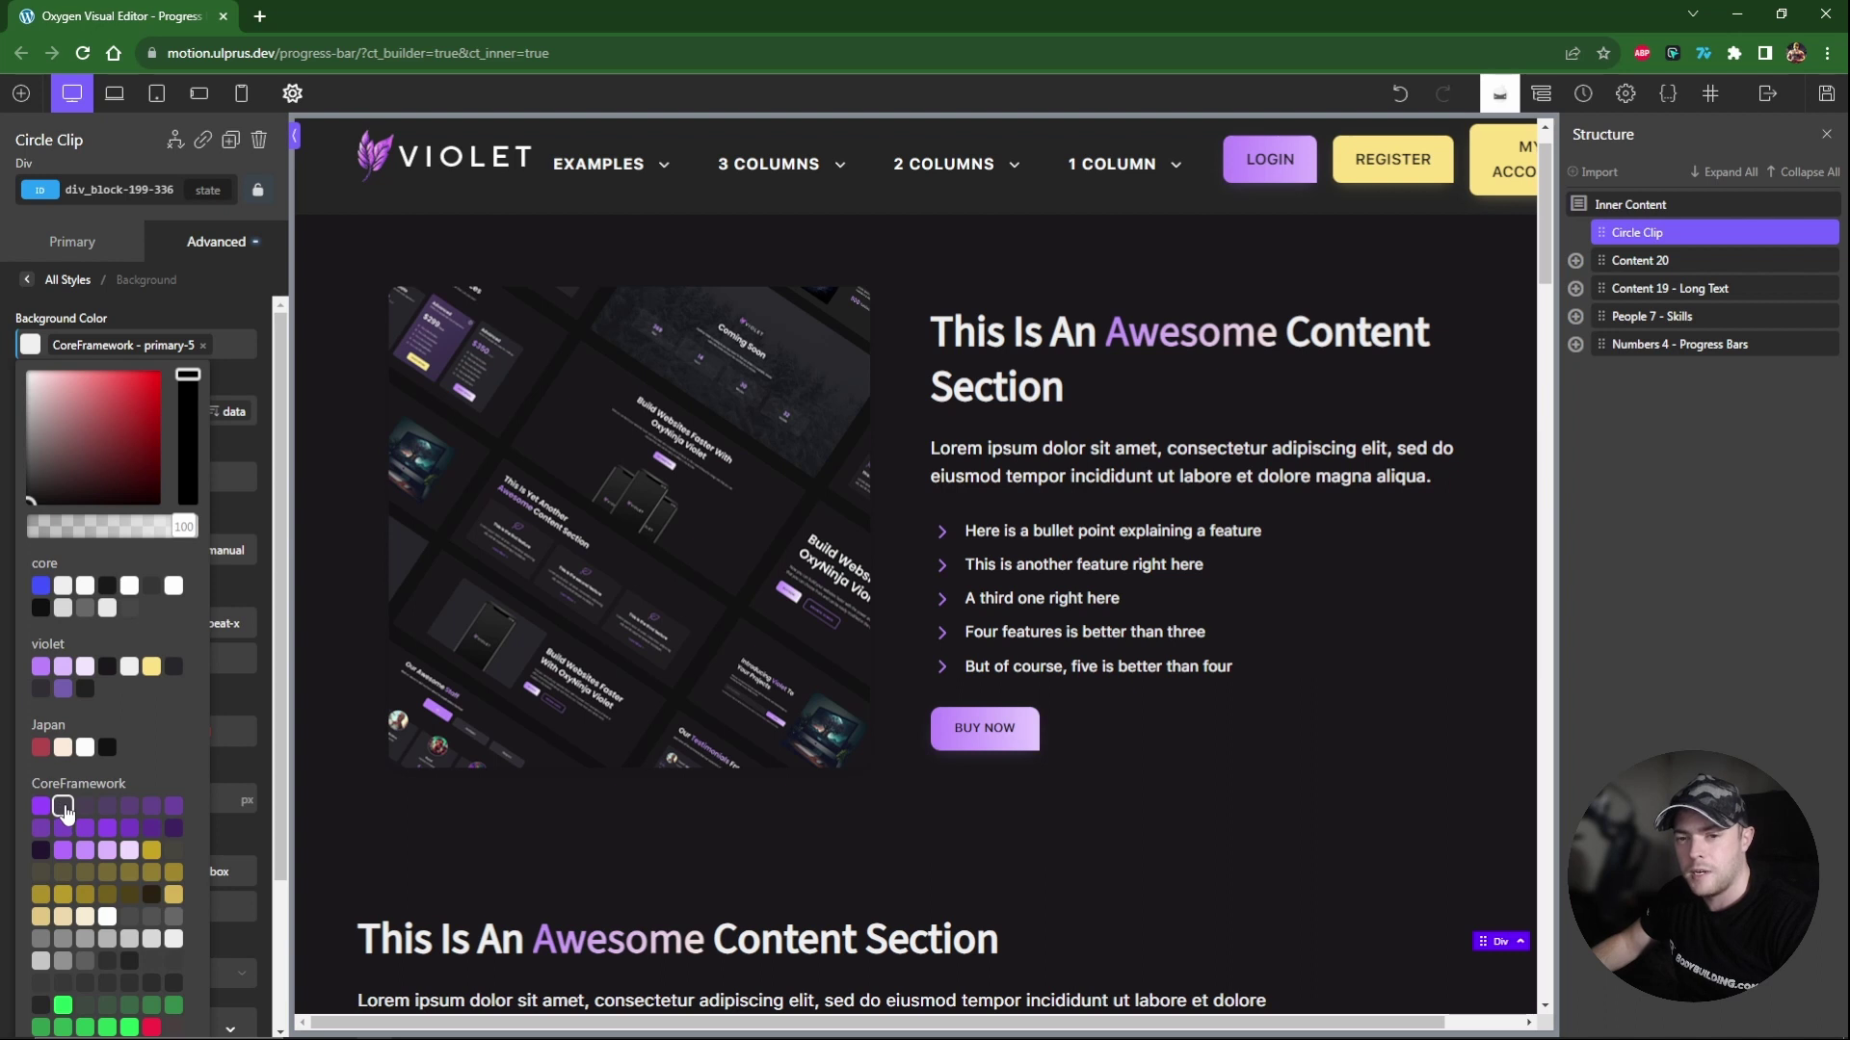
{"action": "left_click", "coordinate": [233, 773]}
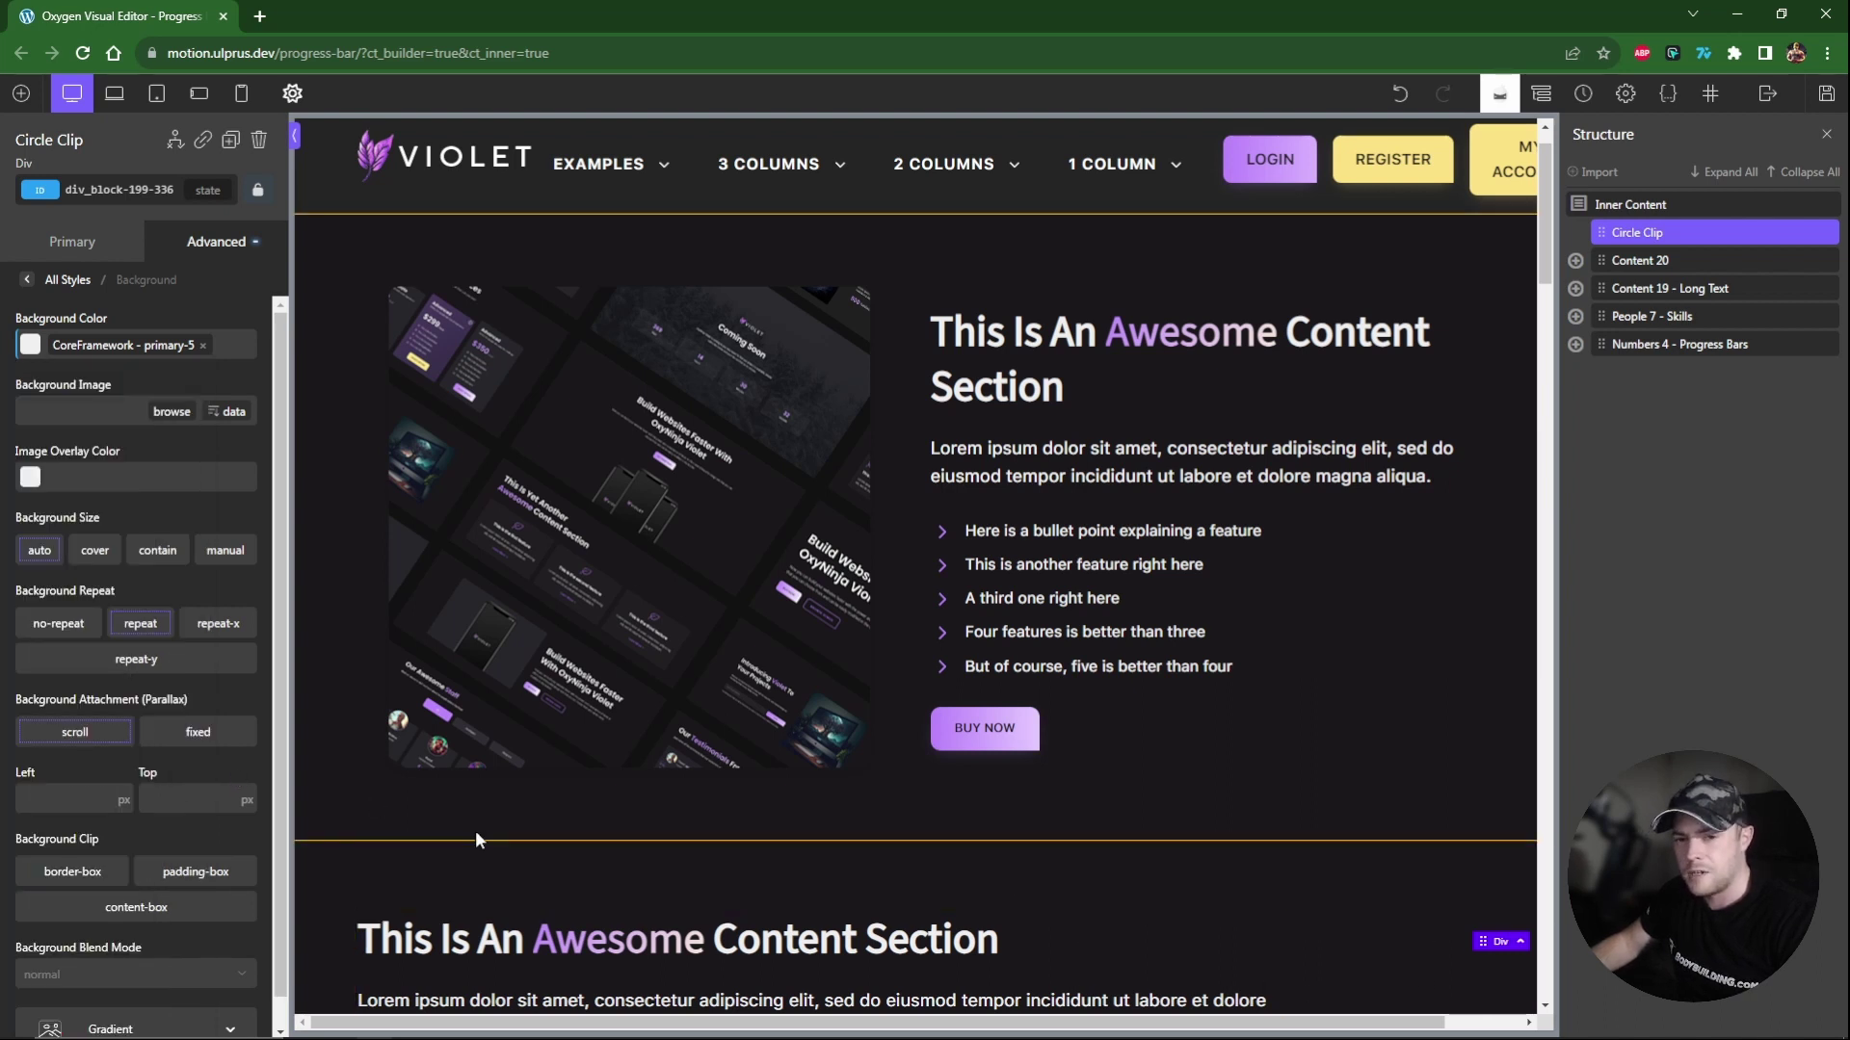
{"action": "scroll", "coordinate": [126, 752], "scroll_direction": "down", "scroll_amount": 1}
{"action": "scroll", "coordinate": [126, 771], "scroll_direction": "up", "scroll_amount": 1}
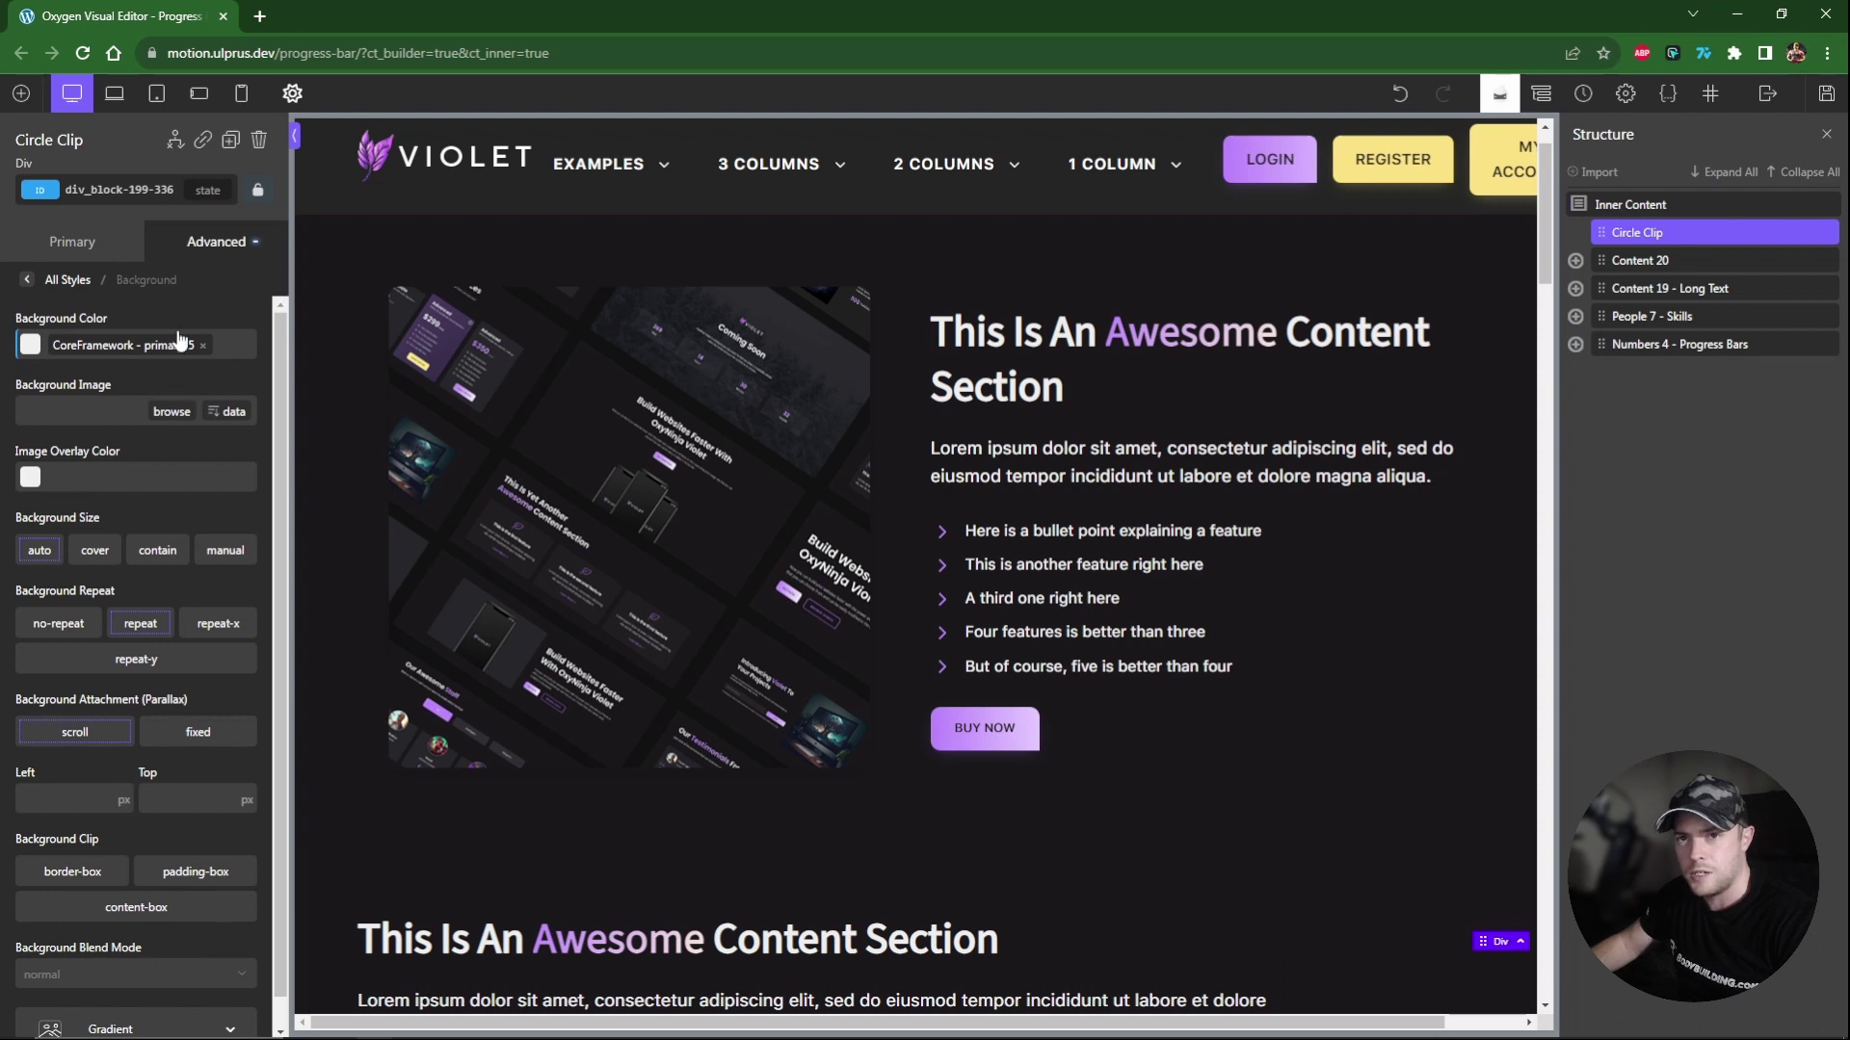
Set the Circle Clip div's z-index to 50 in its layout settings.
{"action": "left_click", "coordinate": [187, 239]}
{"action": "left_click", "coordinate": [231, 396]}
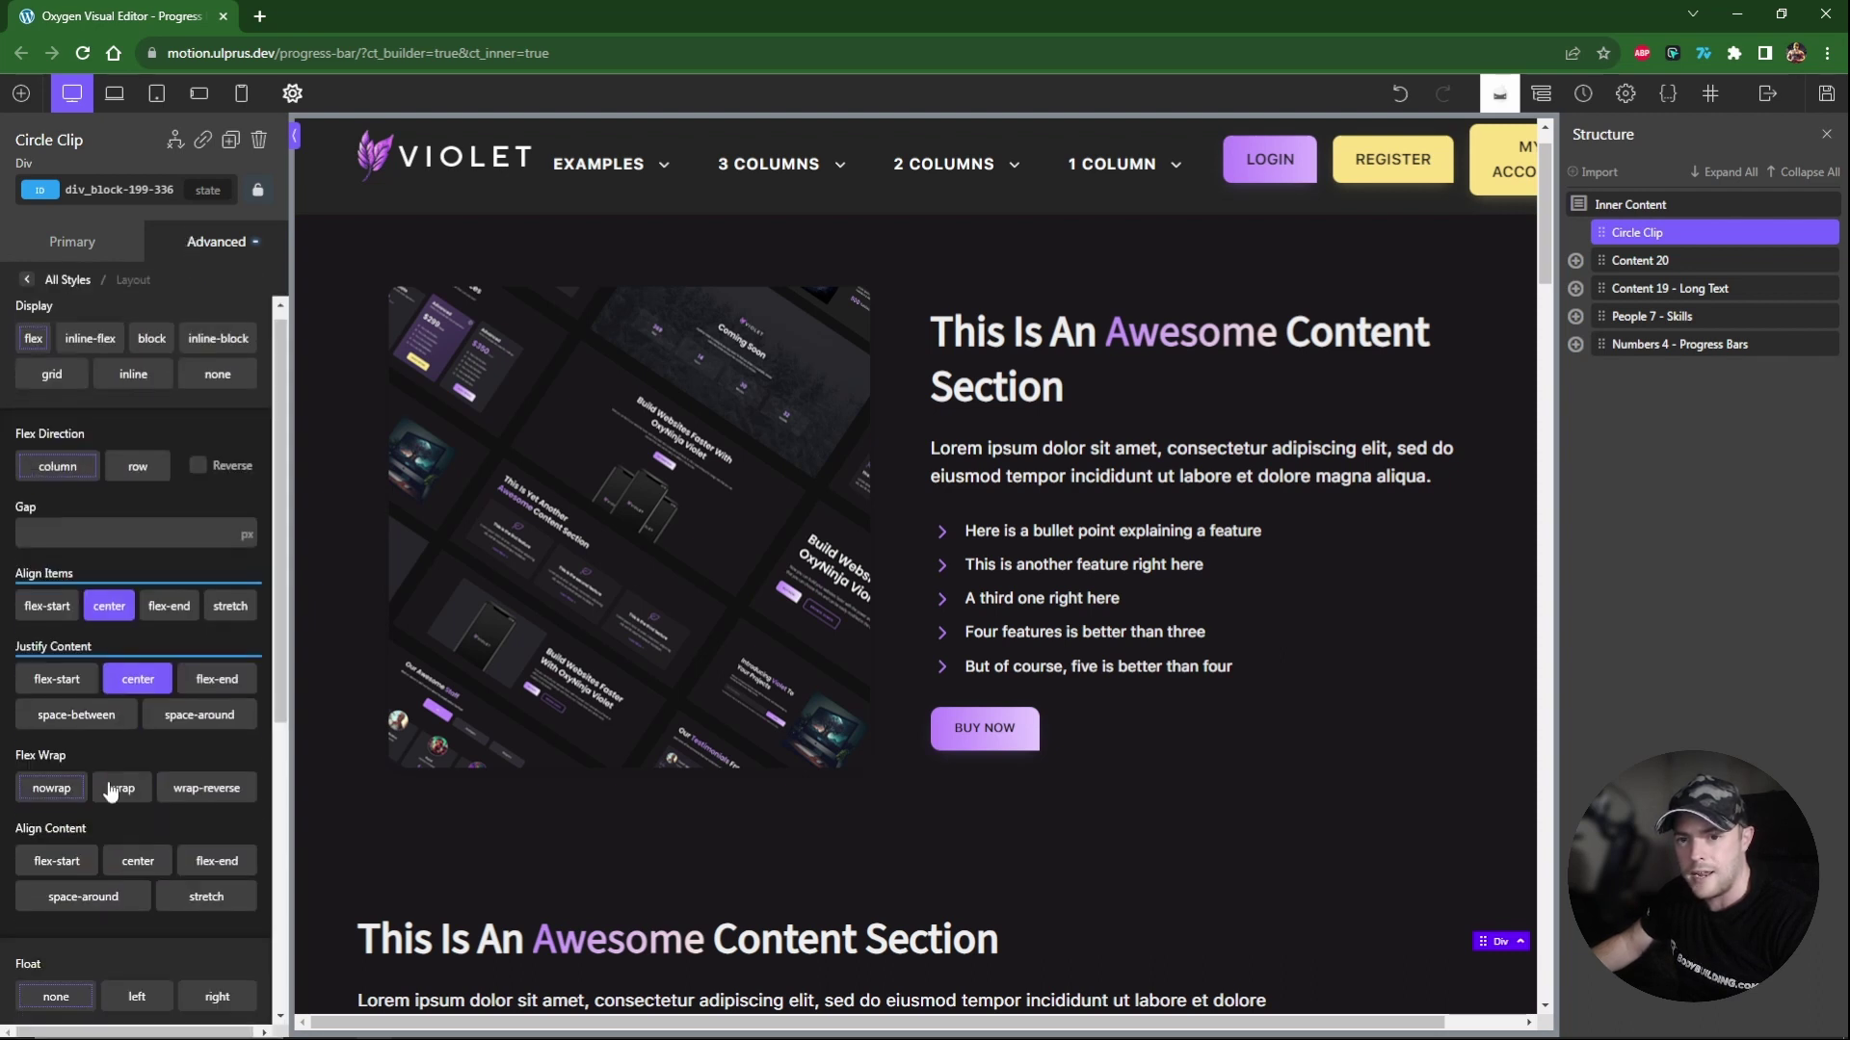
{"action": "scroll", "coordinate": [110, 792], "scroll_direction": "down", "scroll_amount": 5}
{"action": "left_click", "coordinate": [51, 812]}
{"action": "type", "text": "50"}
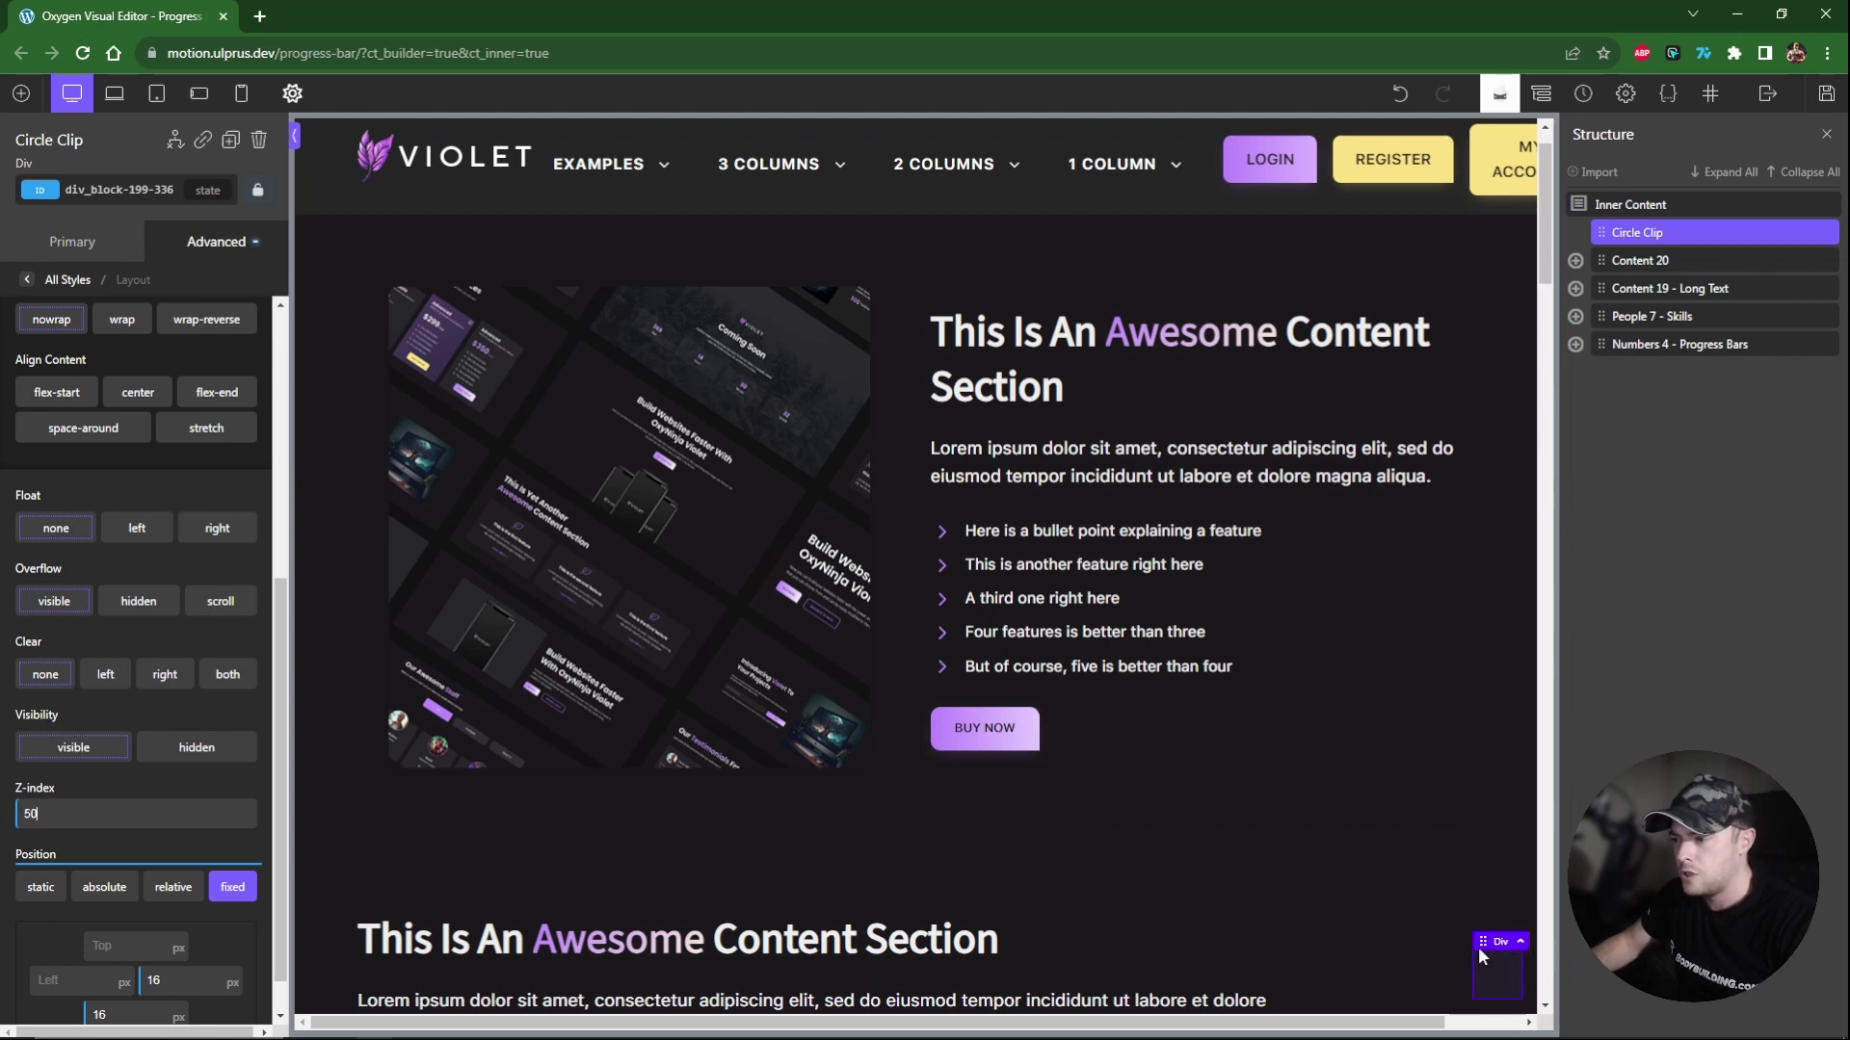
Add the custom CSS rule clip-path: circle(); to the Circle Clip div.
{"action": "left_click", "coordinate": [230, 244]}
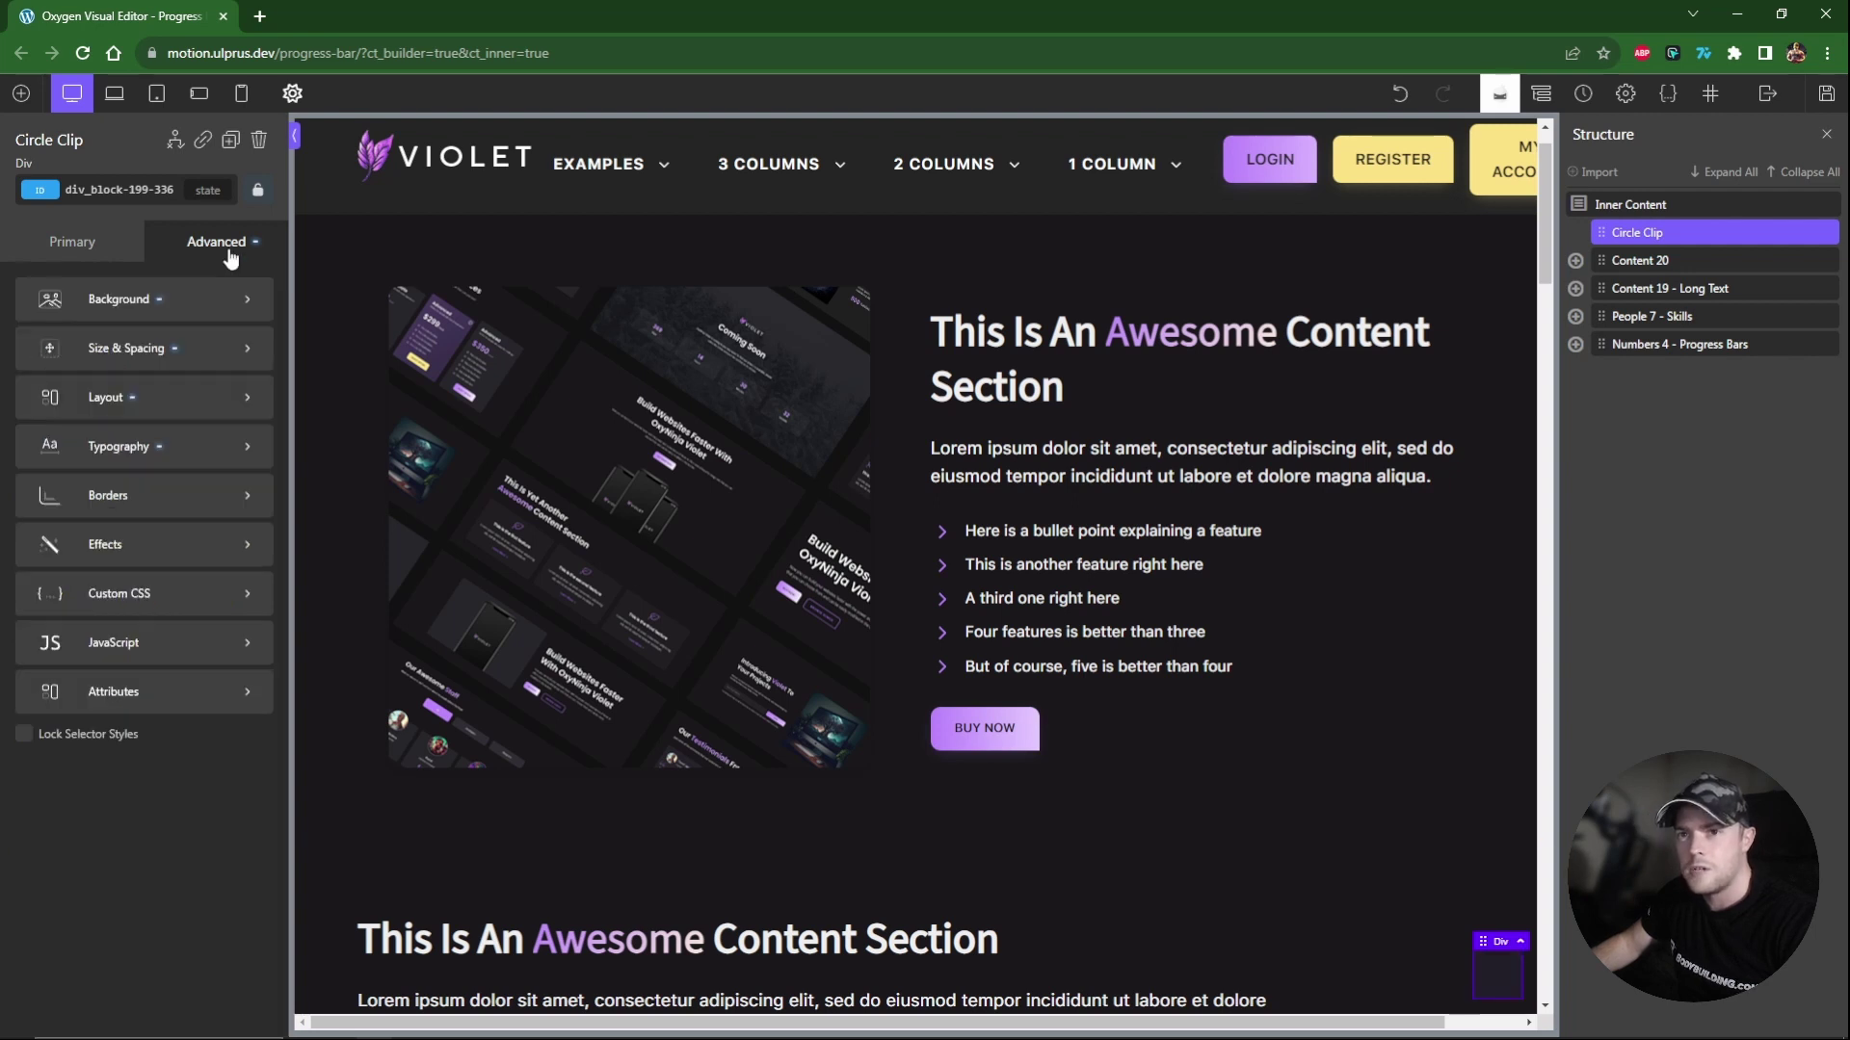
{"action": "left_click", "coordinate": [162, 595]}
{"action": "type", "text": "clip-path: "}
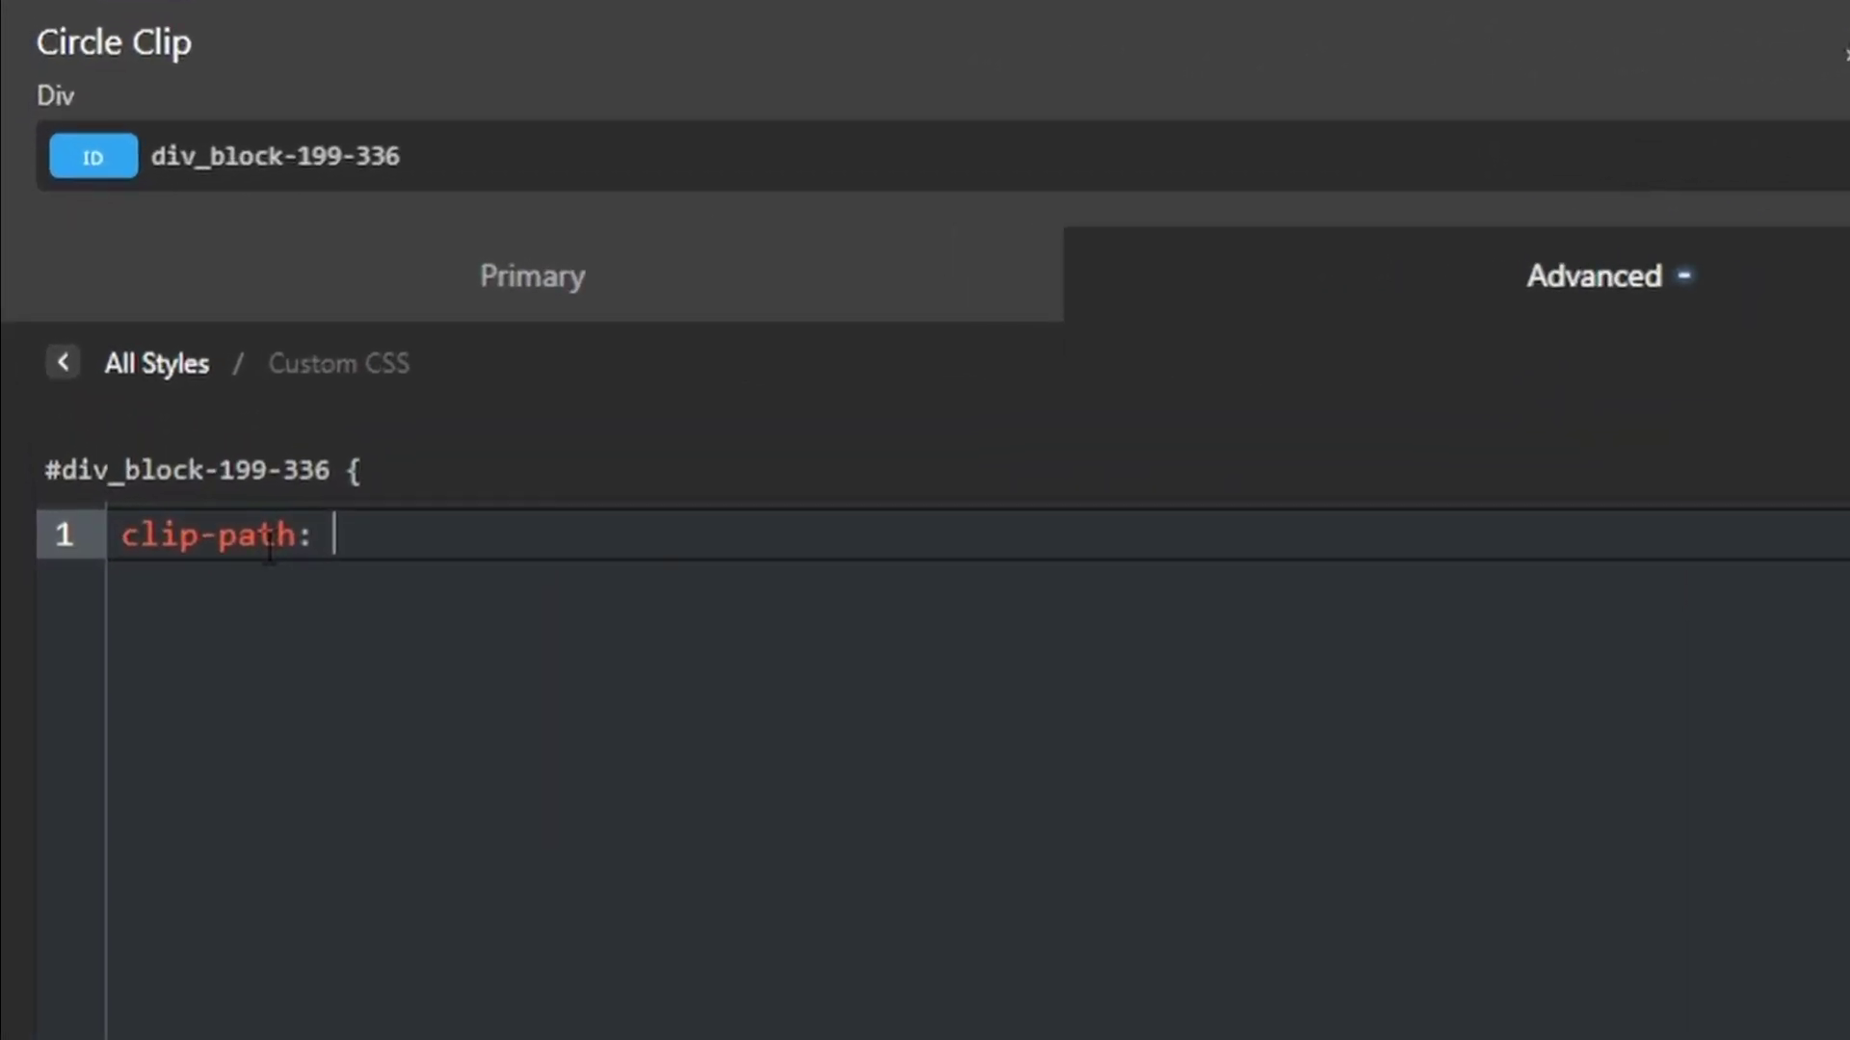
{"action": "type", "text": "circ"}
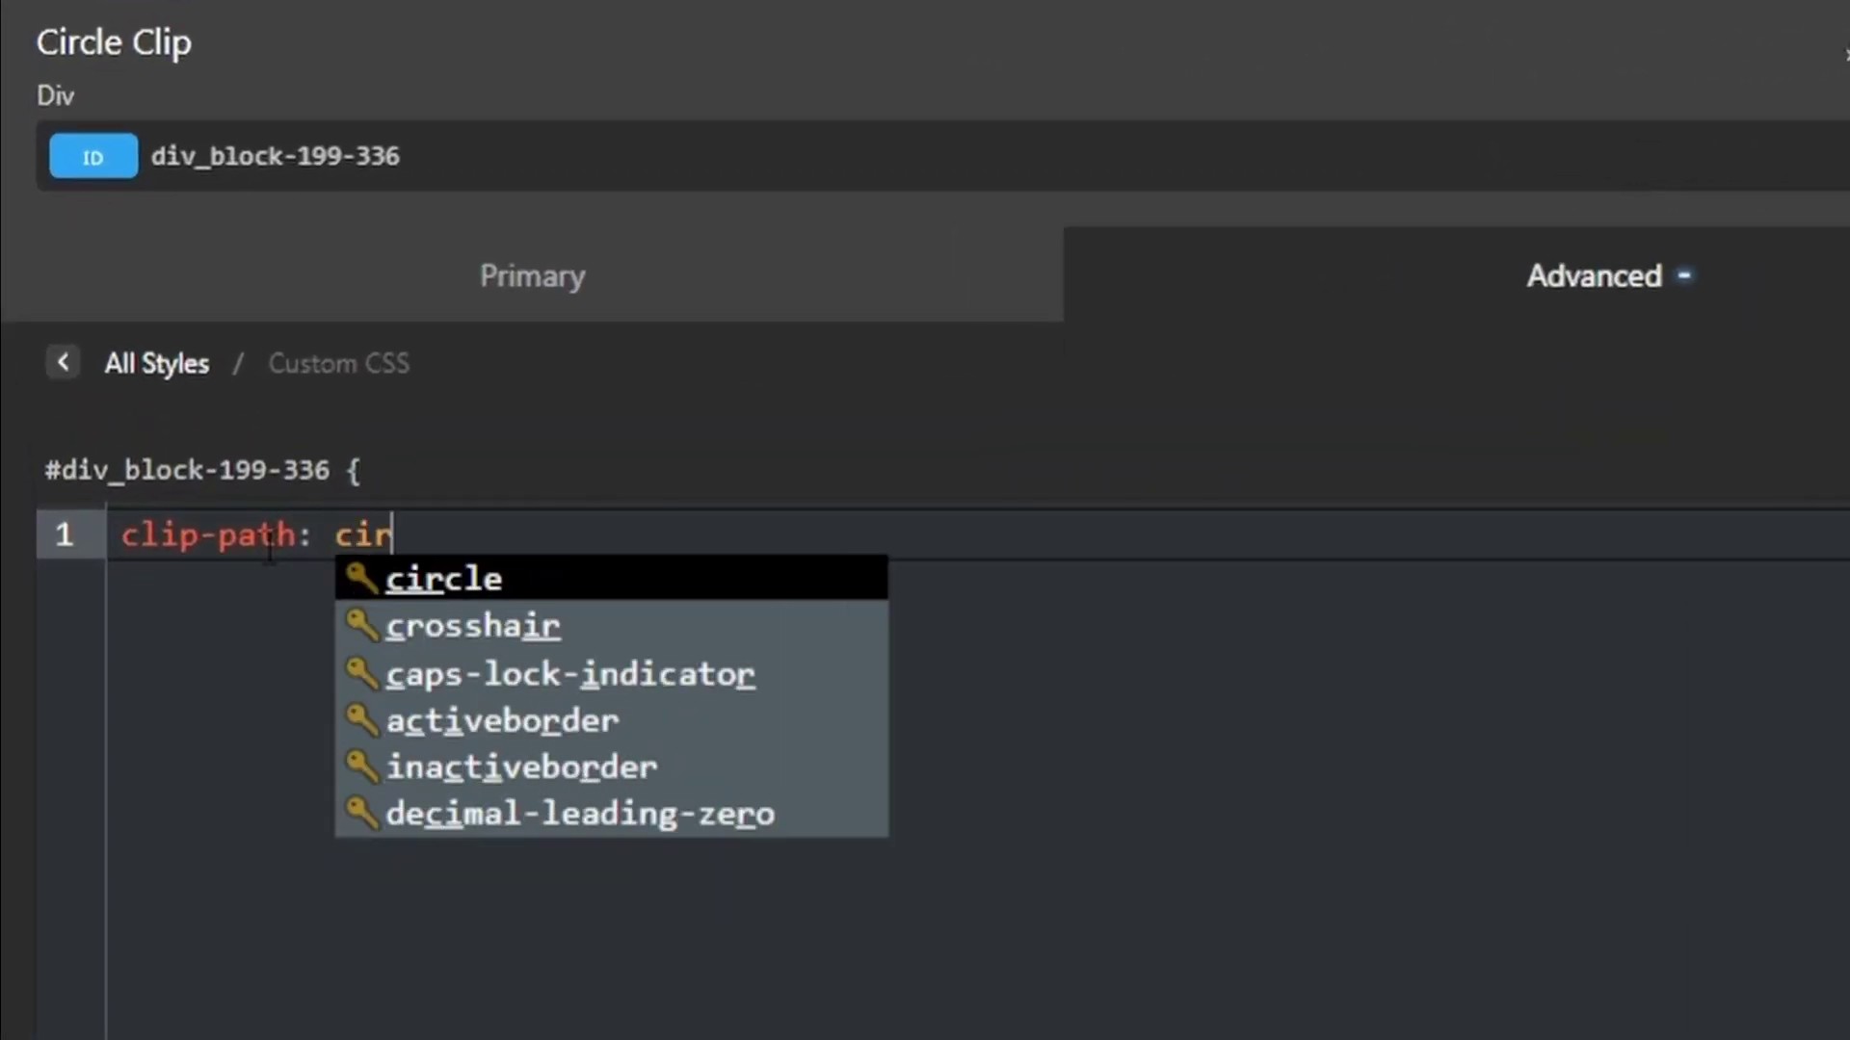
{"action": "type", "text": "le();"}
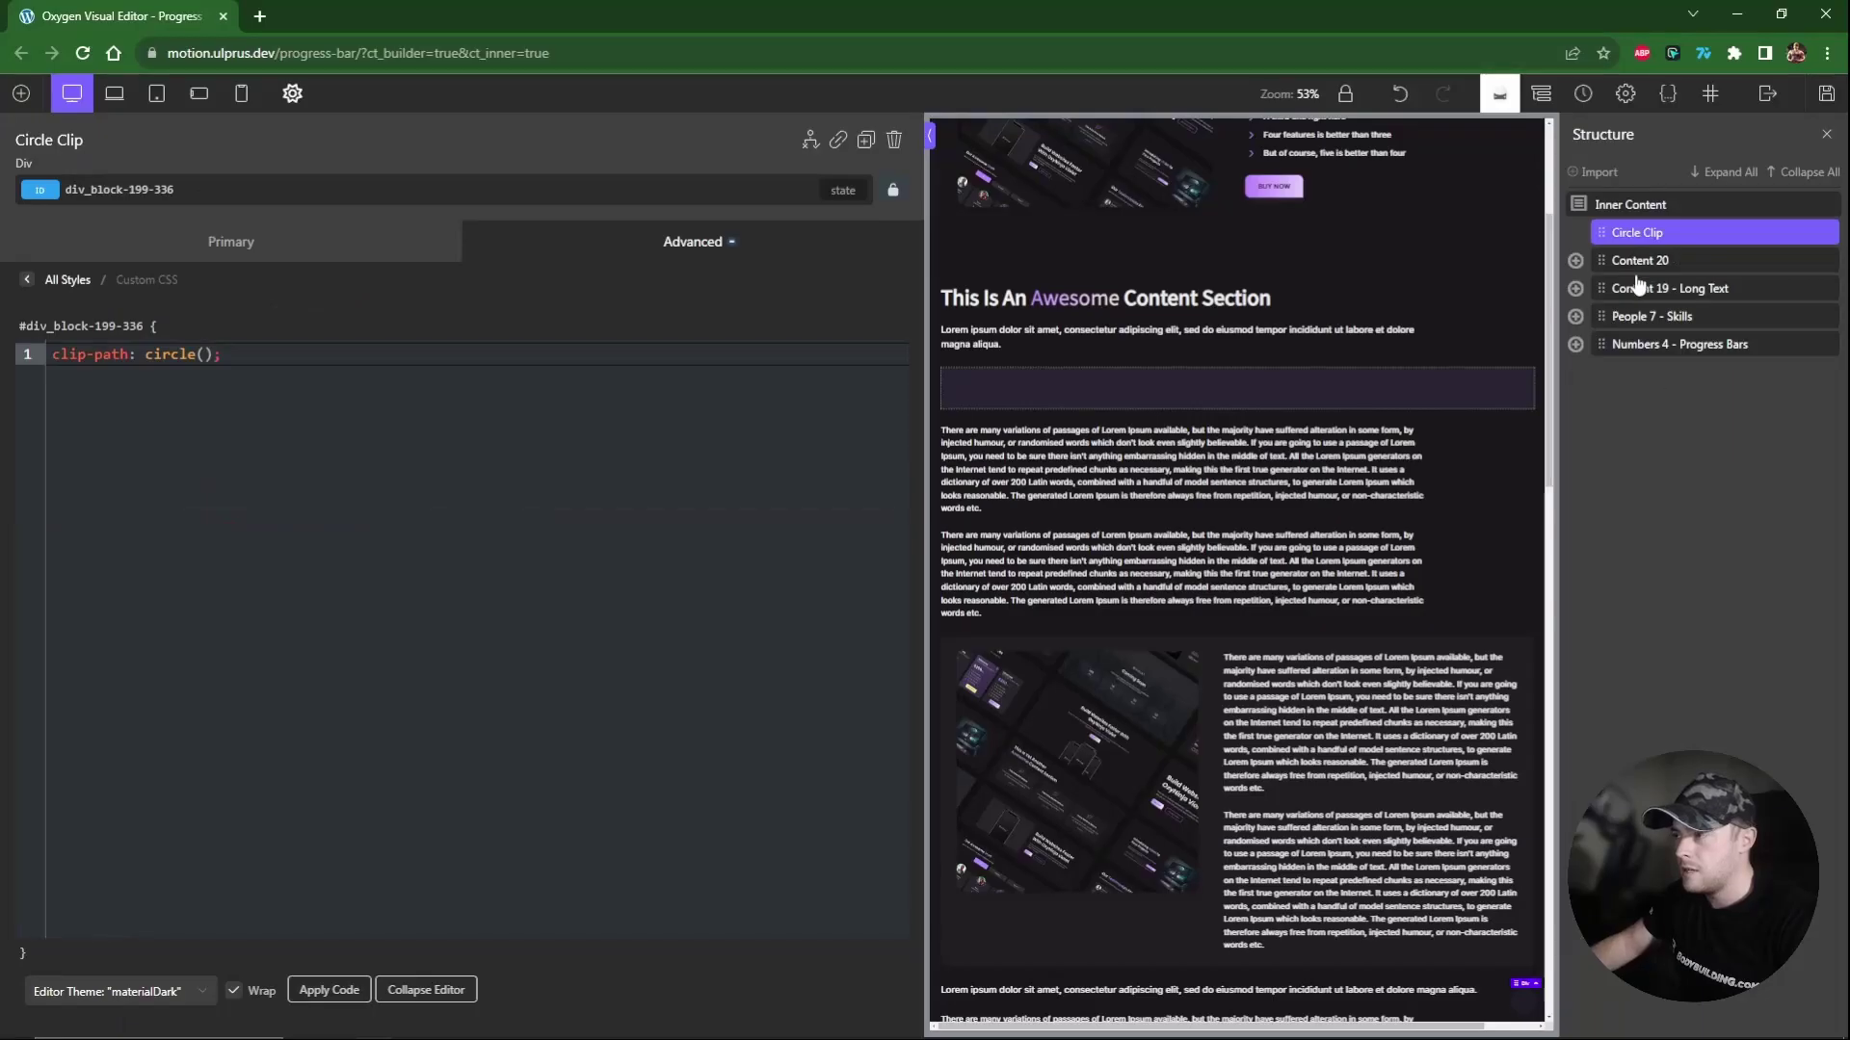
{"action": "scroll", "coordinate": [1500, 973], "scroll_direction": "up", "scroll_amount": 10}
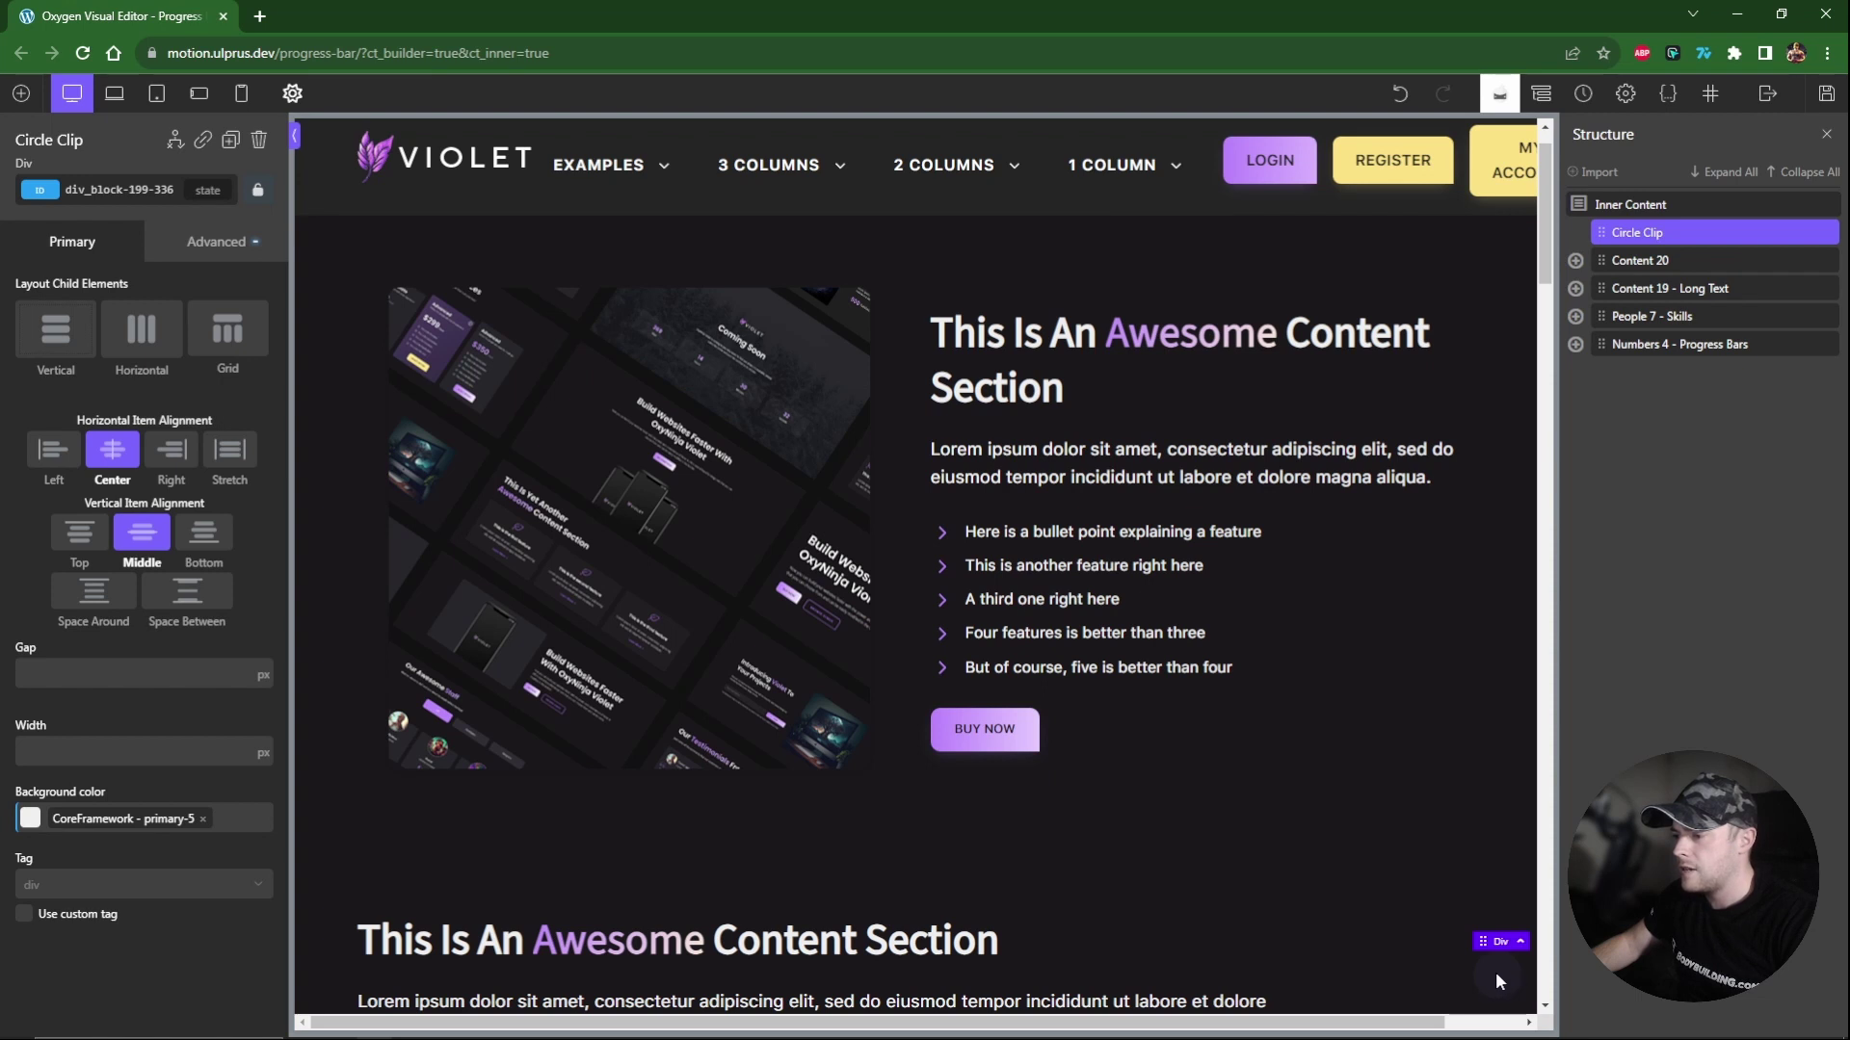
Add a new div nested inside Circle Clip and name it Circle Fill.
{"action": "left_click", "coordinate": [1630, 204]}
{"action": "left_click", "coordinate": [21, 93]}
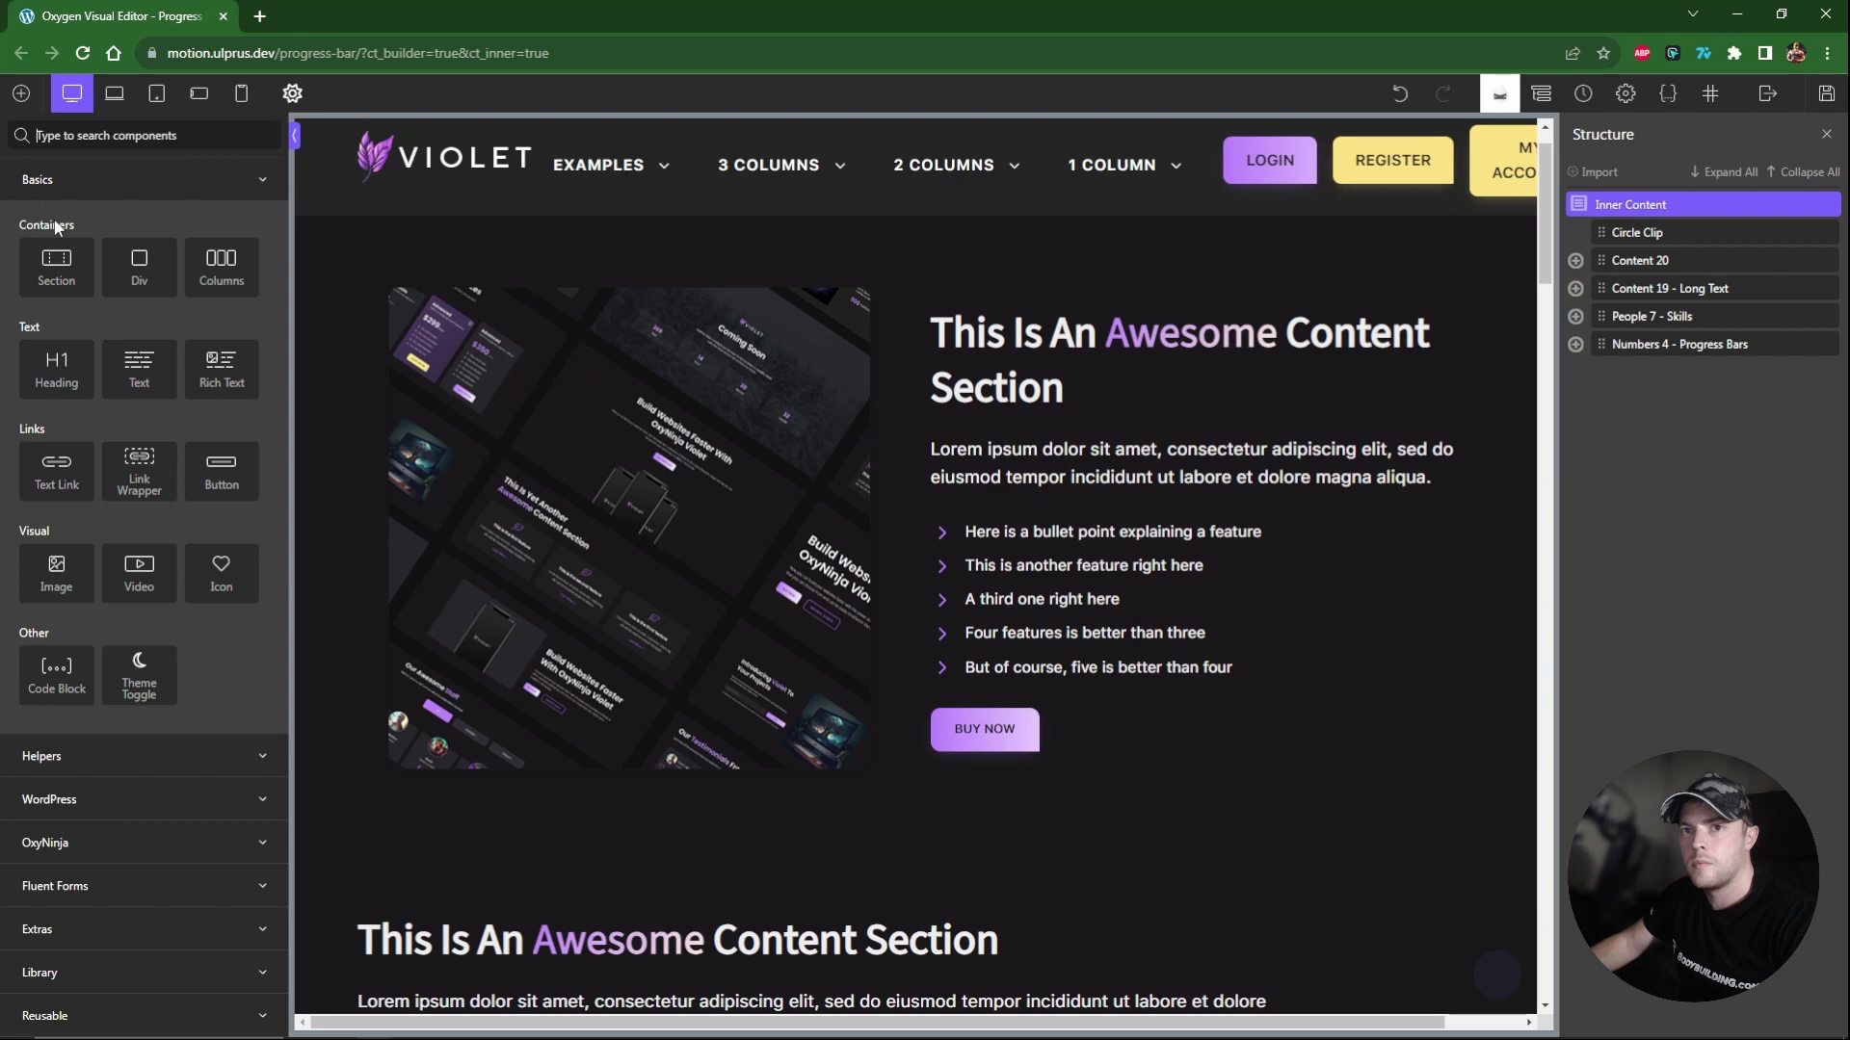
{"action": "left_click", "coordinate": [140, 262]}
{"action": "left_click_drag", "start_coordinate": [1609, 371], "coordinate": [1657, 267]}
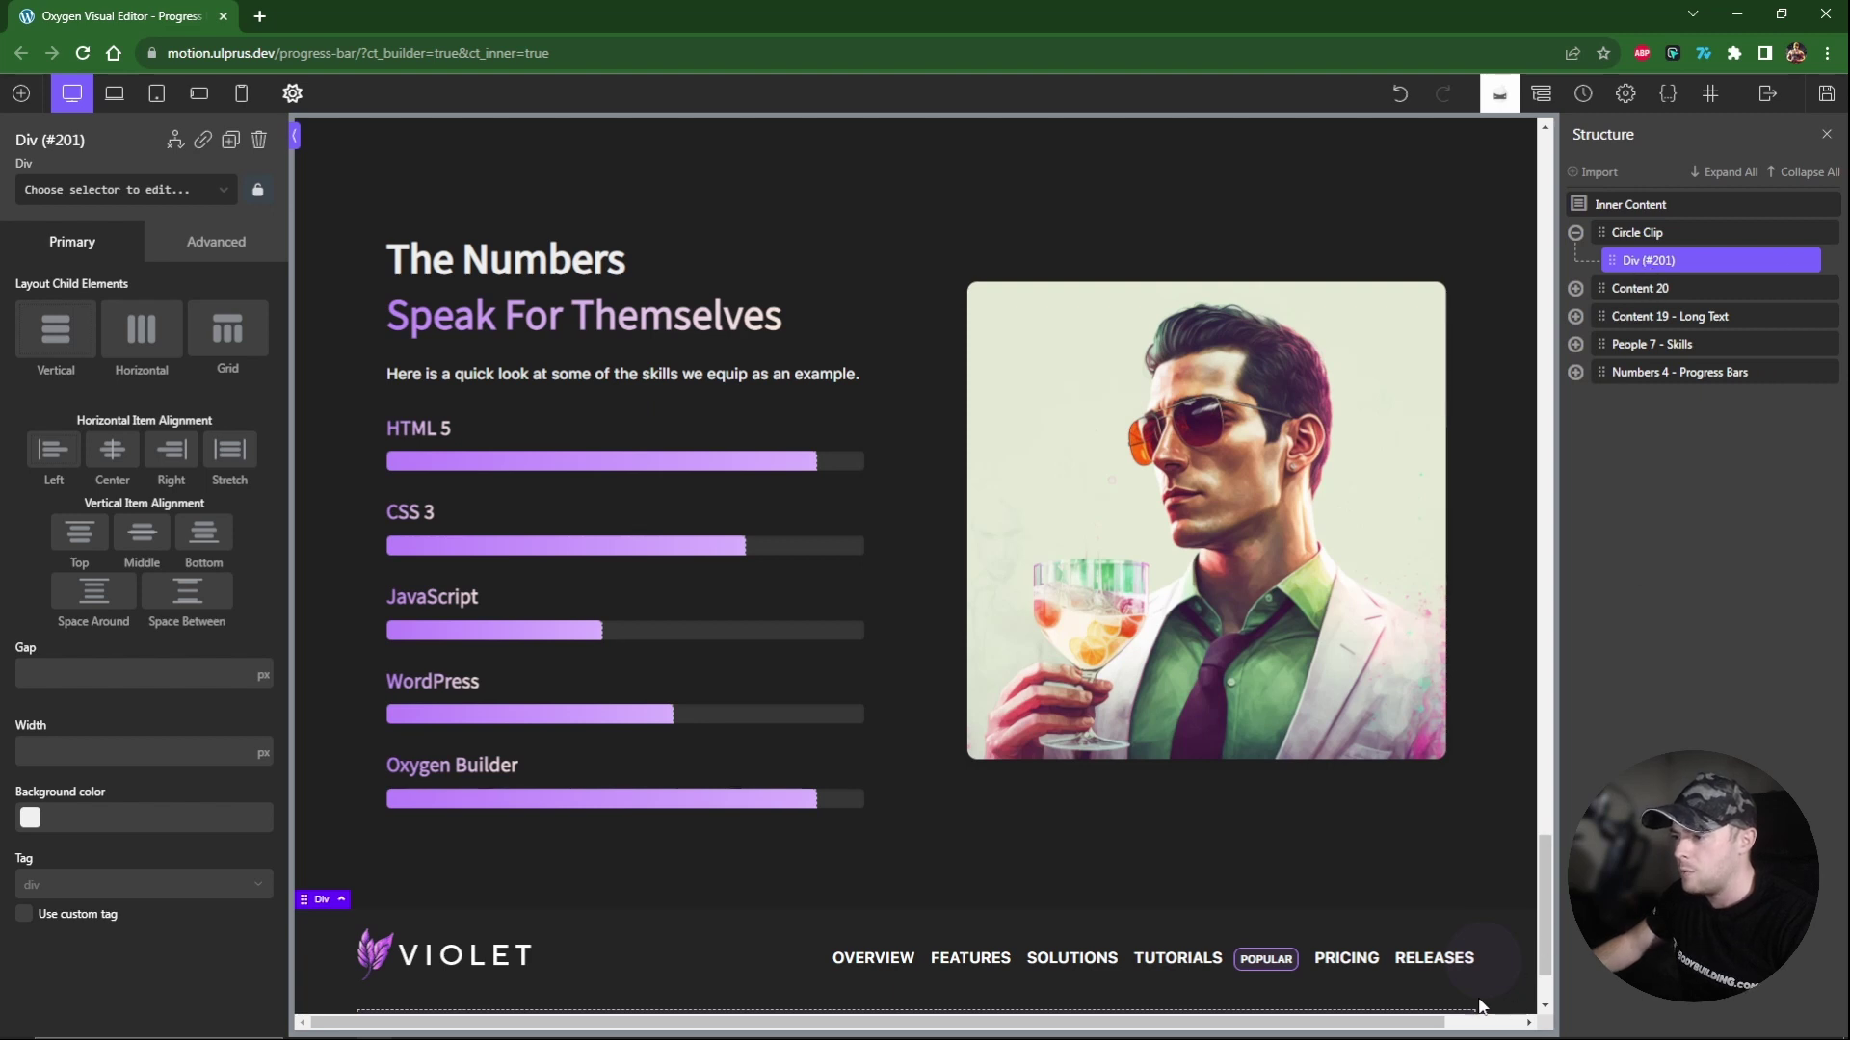
{"action": "double_click", "coordinate": [1649, 260]}
{"action": "type", "text": "Circle Fill"}
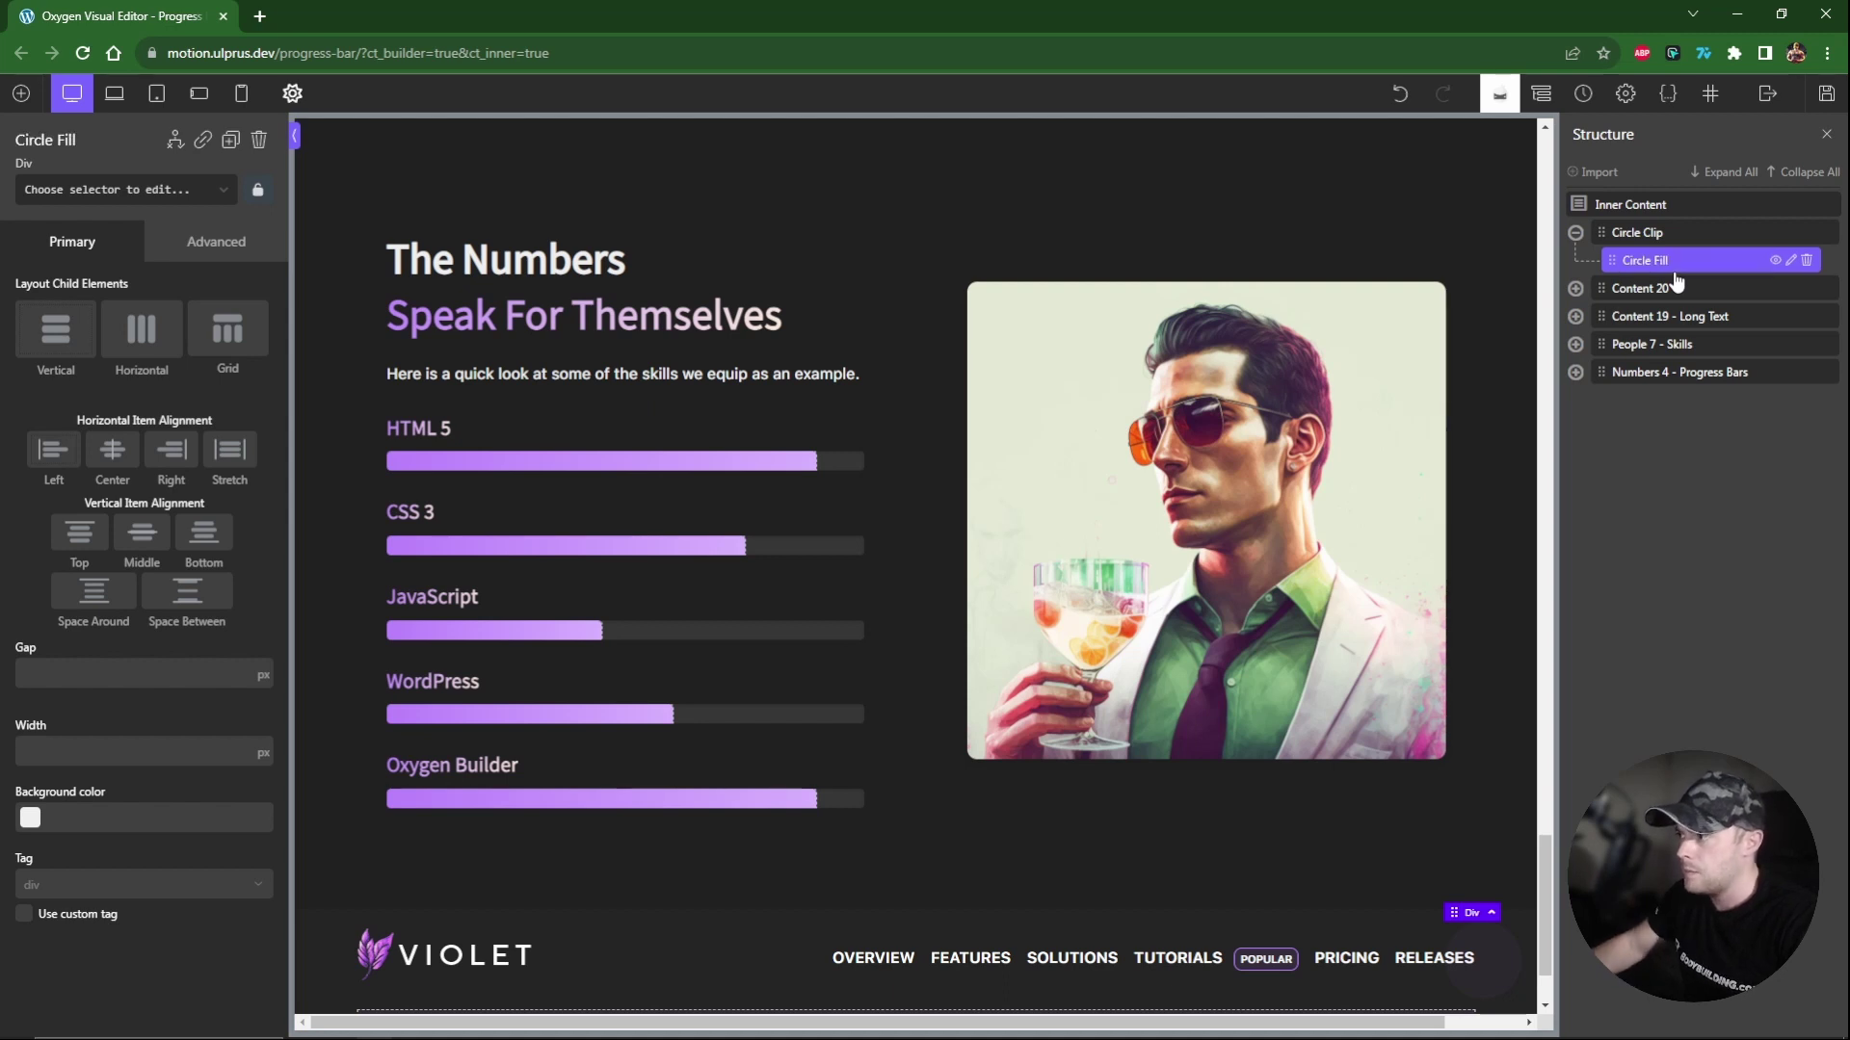
{"action": "key", "text": "Return"}
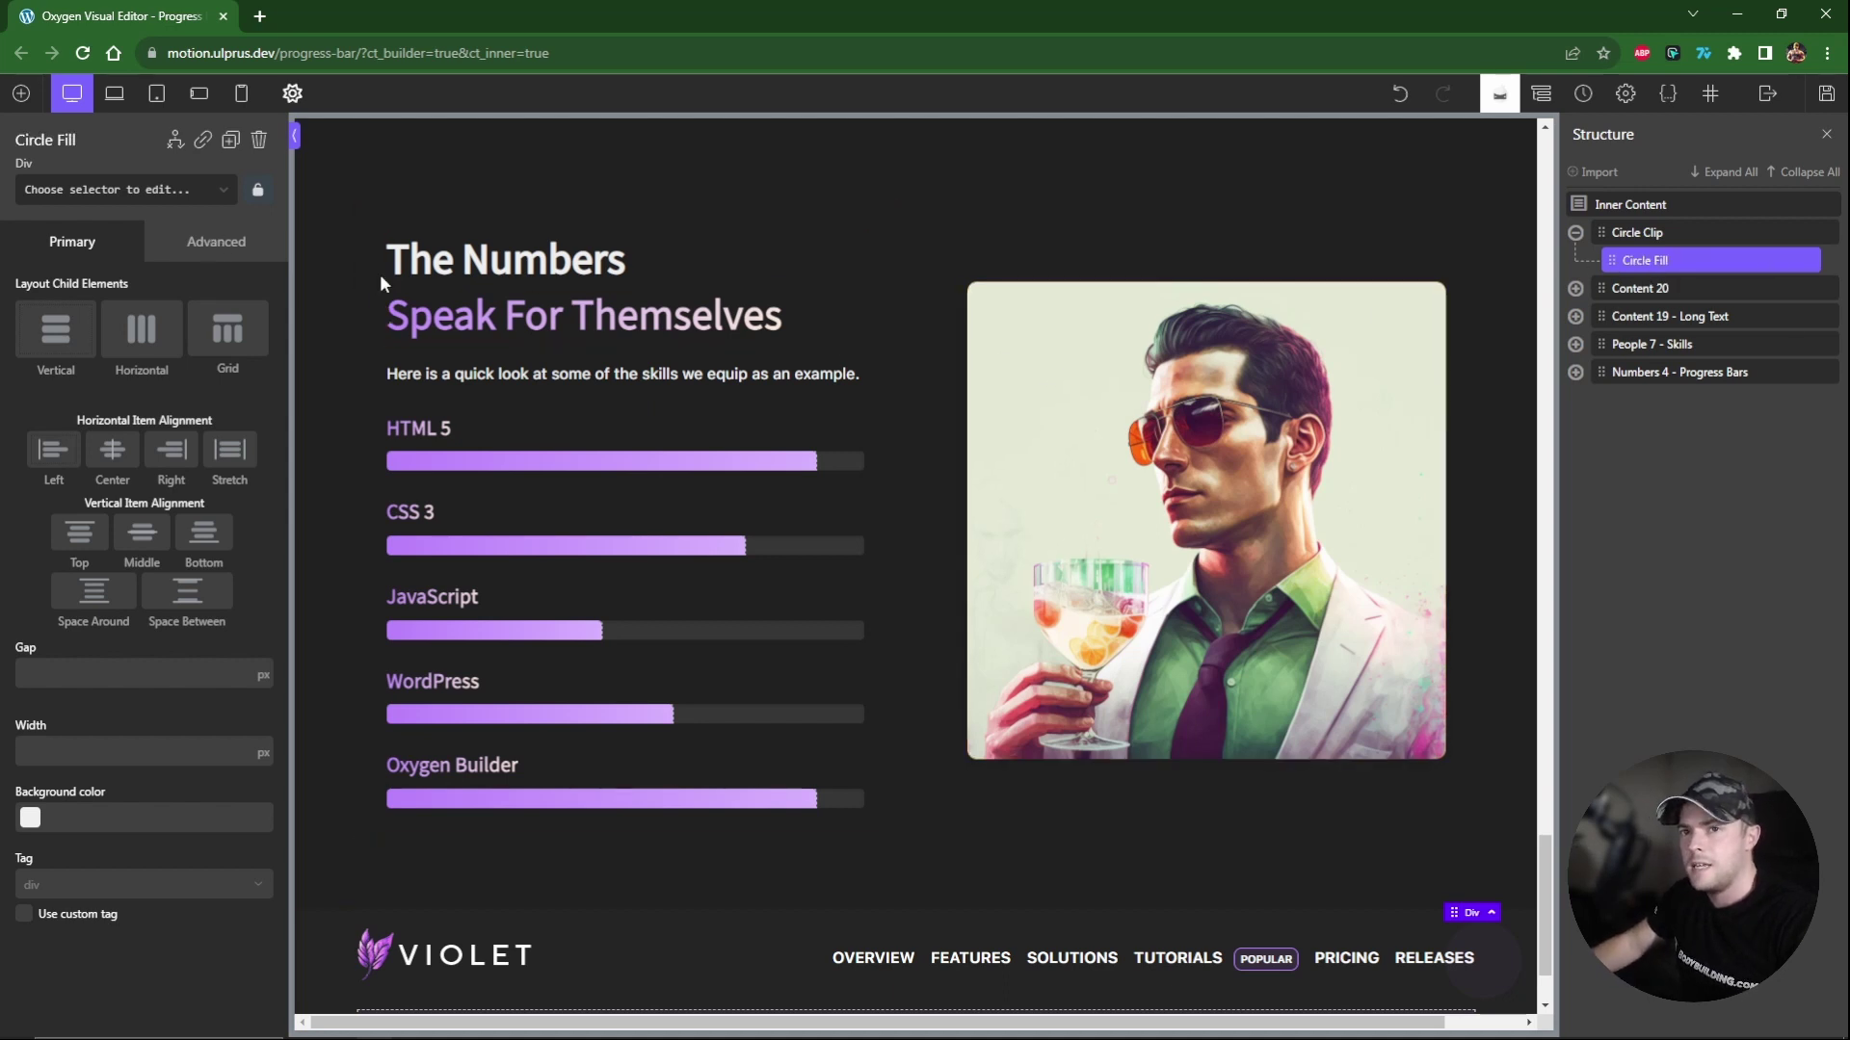
Change the Circle Fill div's ID to mp-circle-fill.
{"action": "left_click", "coordinate": [1628, 235]}
{"action": "left_click", "coordinate": [1644, 262]}
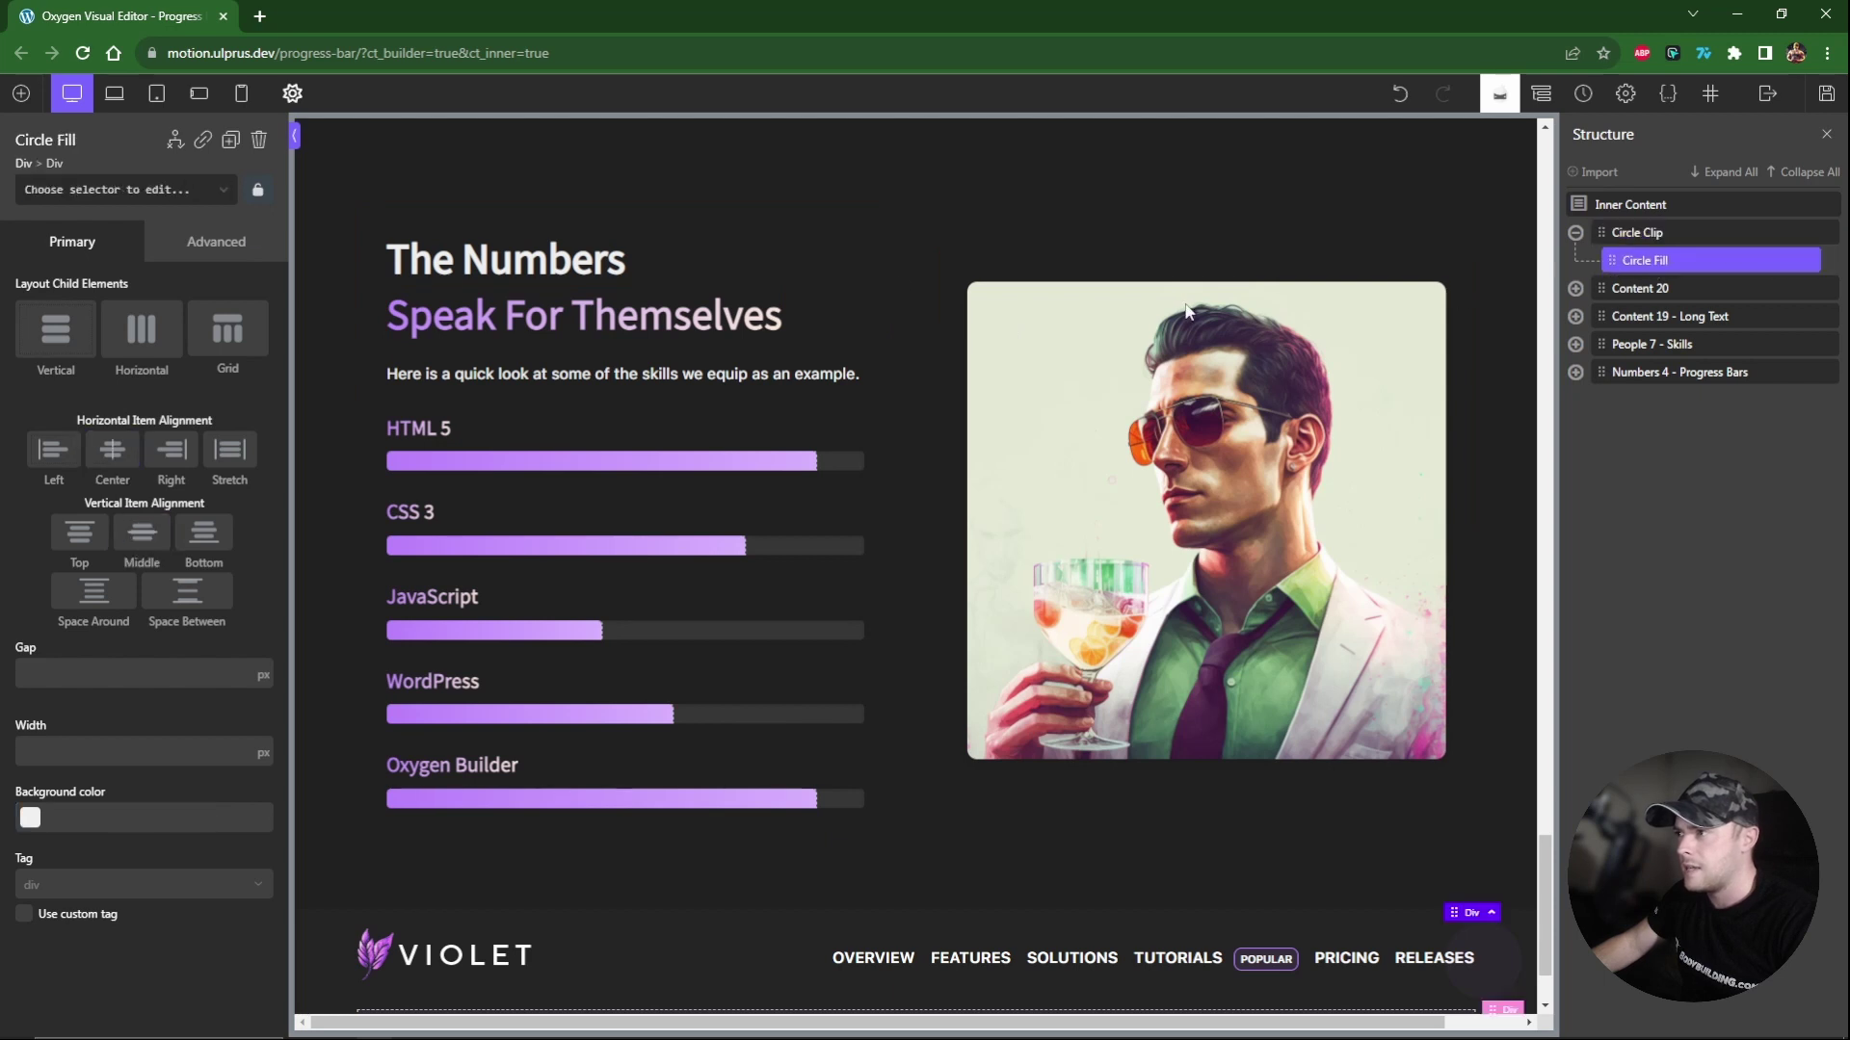
{"action": "left_click", "coordinate": [104, 192]}
{"action": "left_click", "coordinate": [154, 284]}
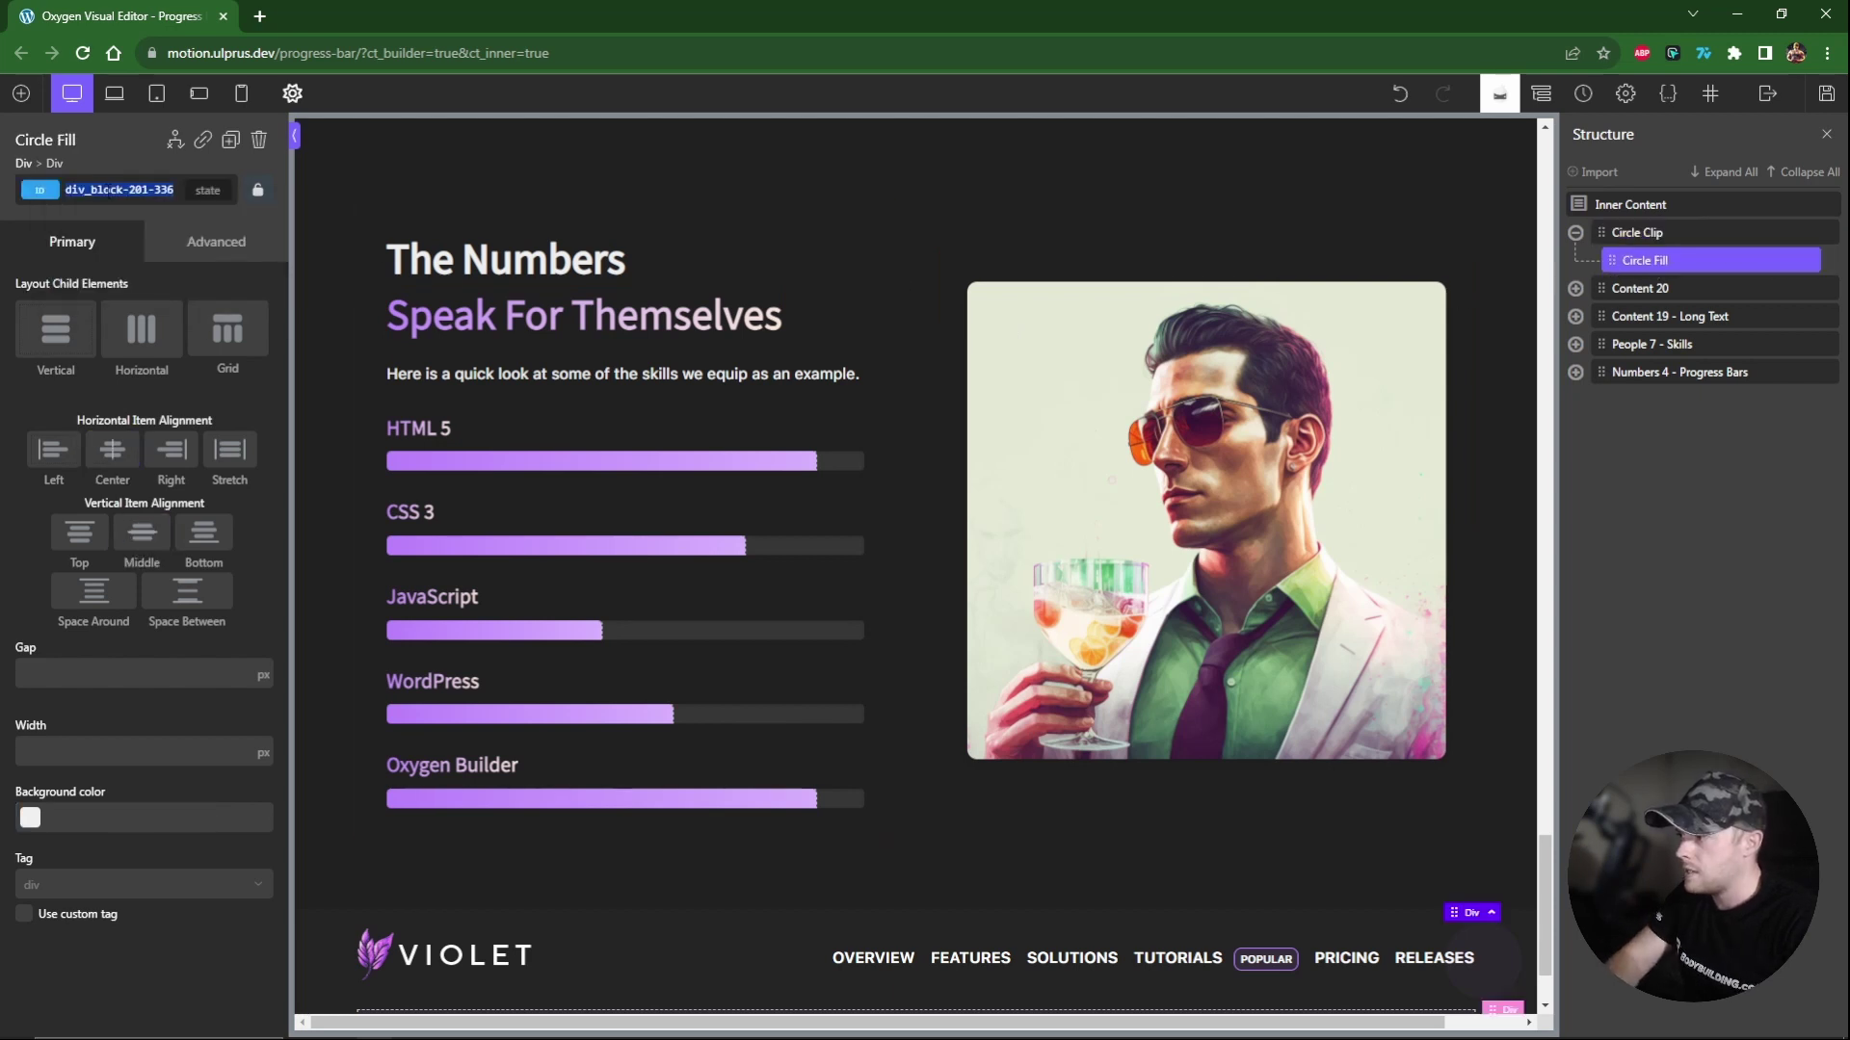
{"action": "type", "text": "mp-circle-fill"}
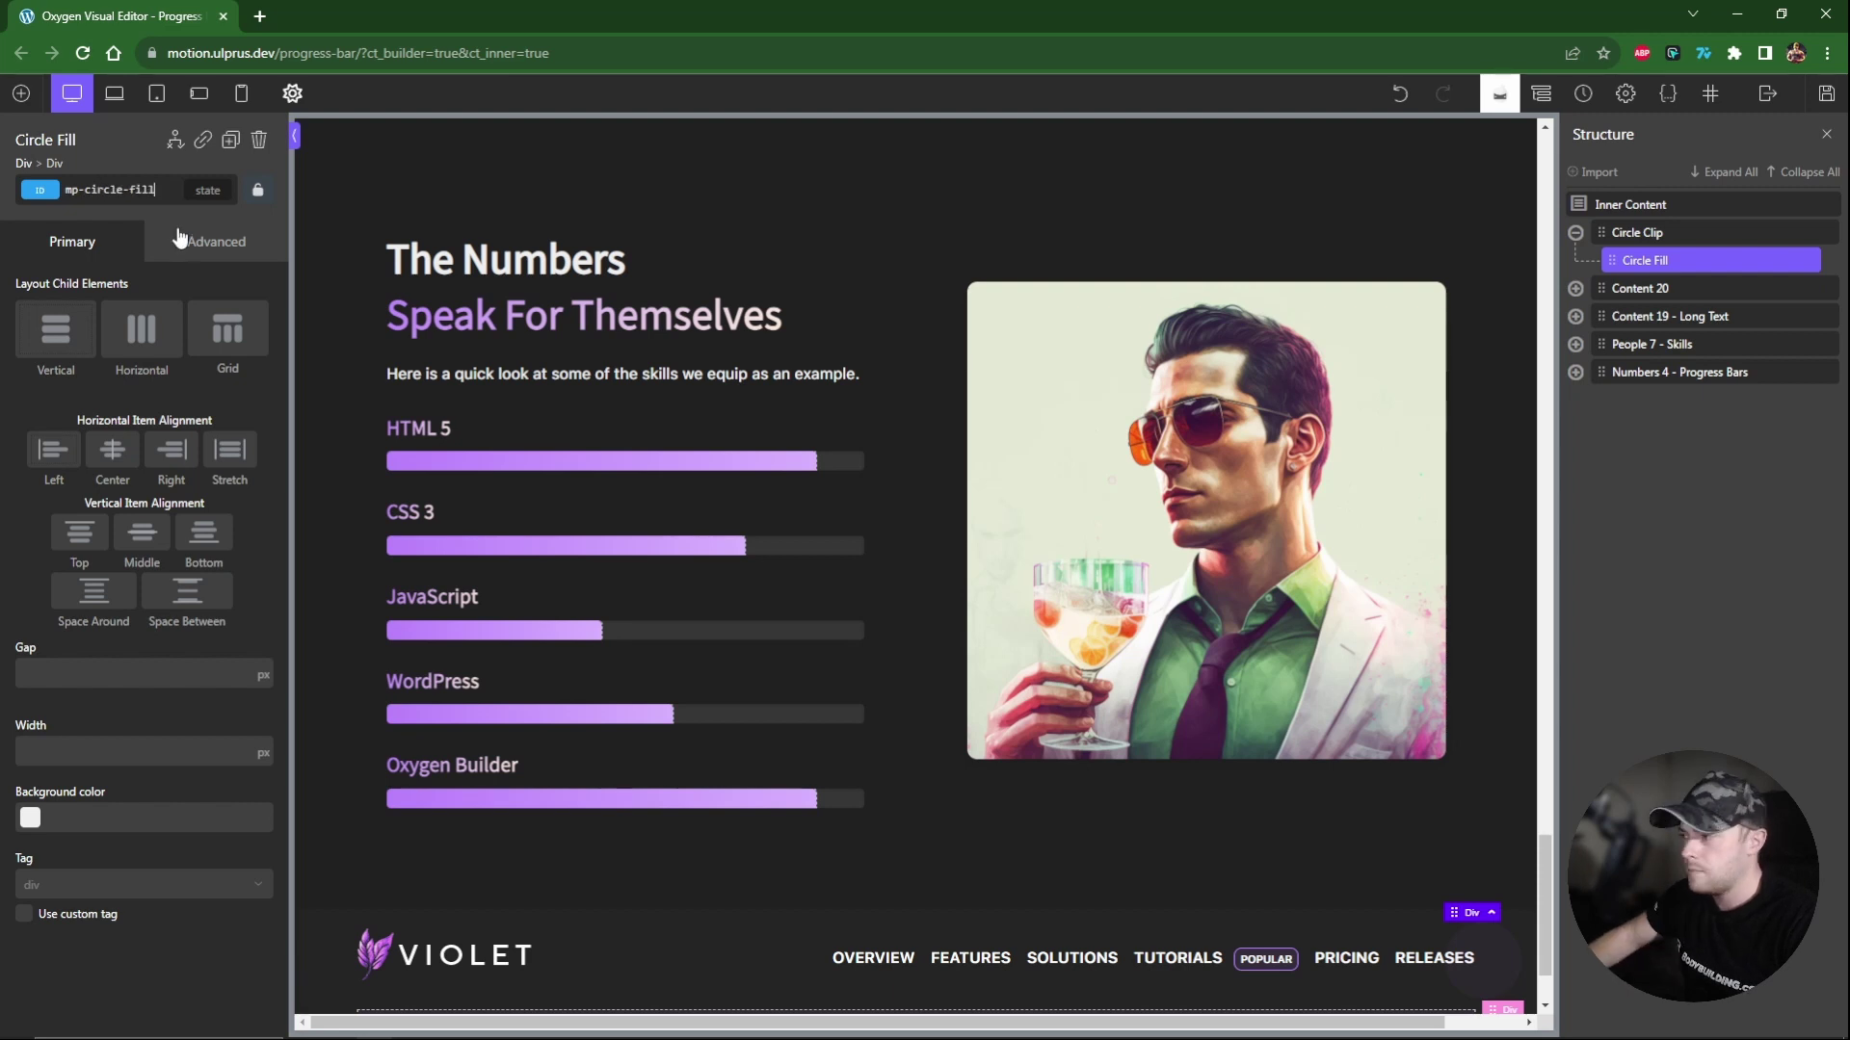
Set the Circle Fill div's background color to the CoreFramework primary swatch.
{"action": "left_click", "coordinate": [183, 243]}
{"action": "left_click", "coordinate": [116, 298]}
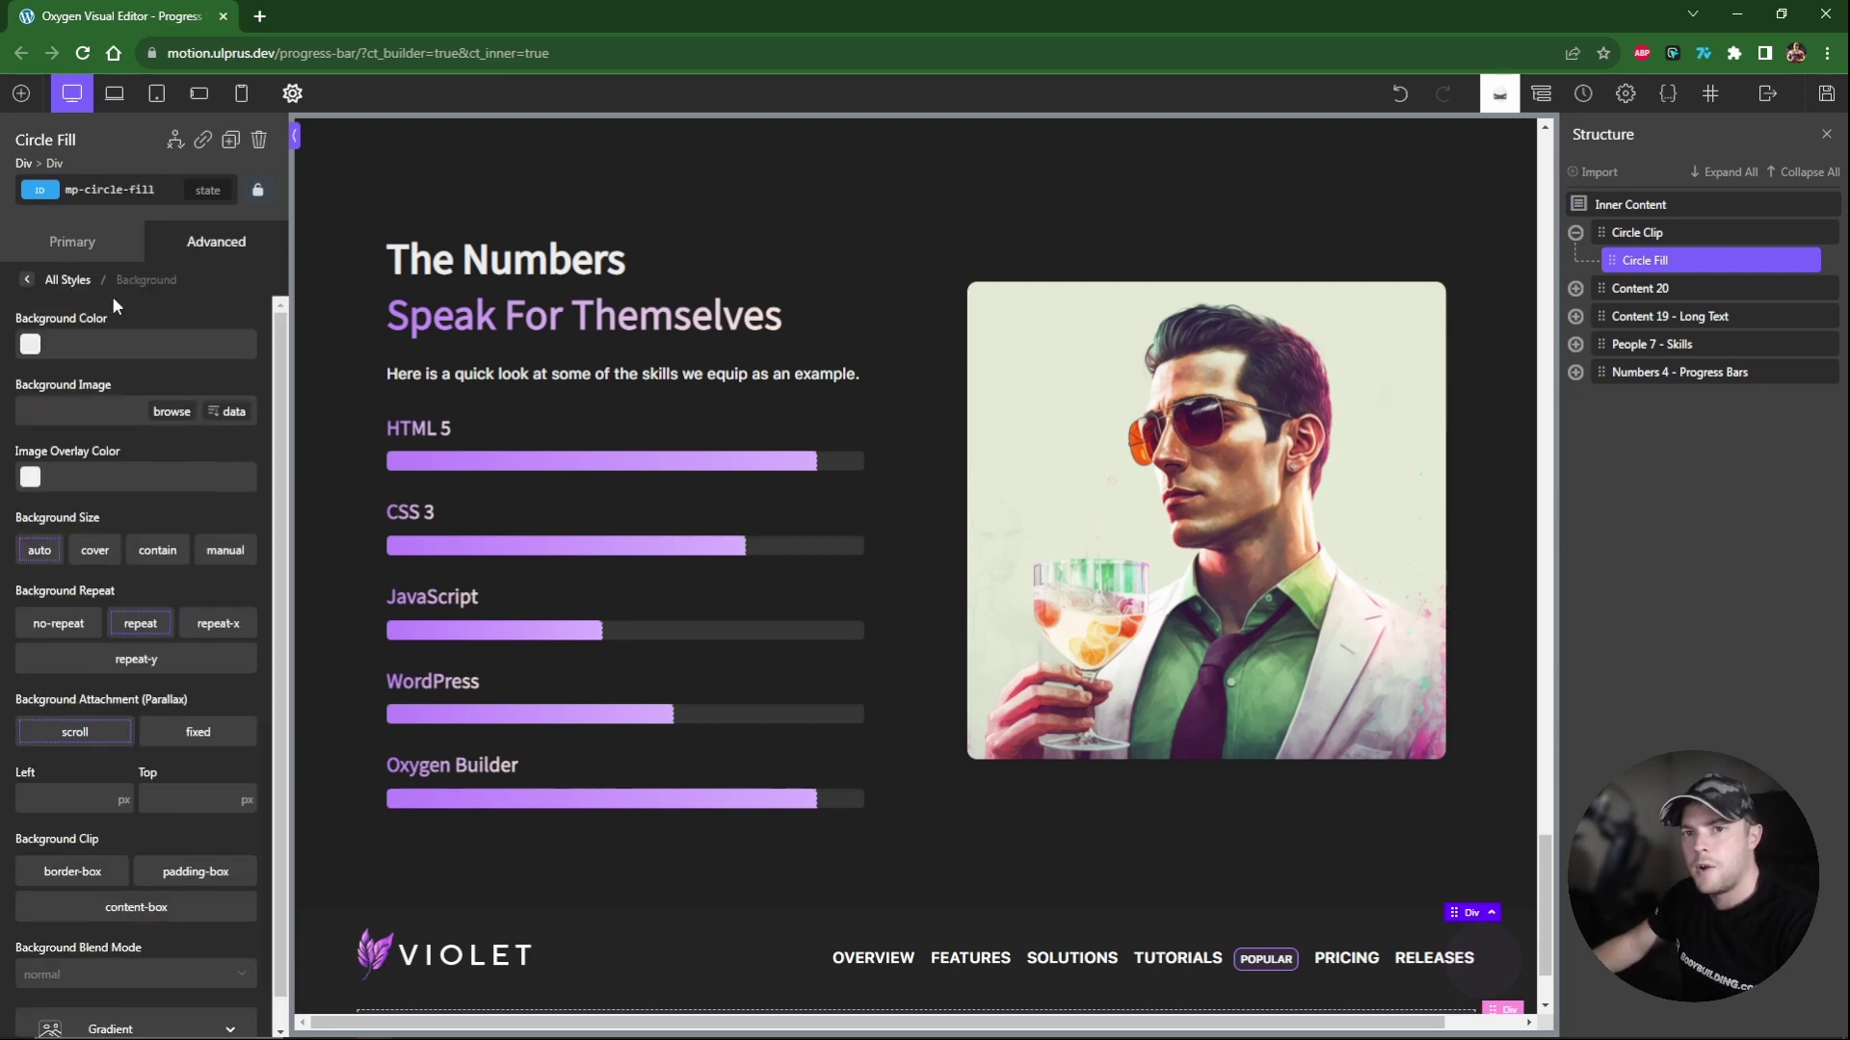
{"action": "left_click", "coordinate": [30, 344]}
{"action": "left_click", "coordinate": [41, 805]}
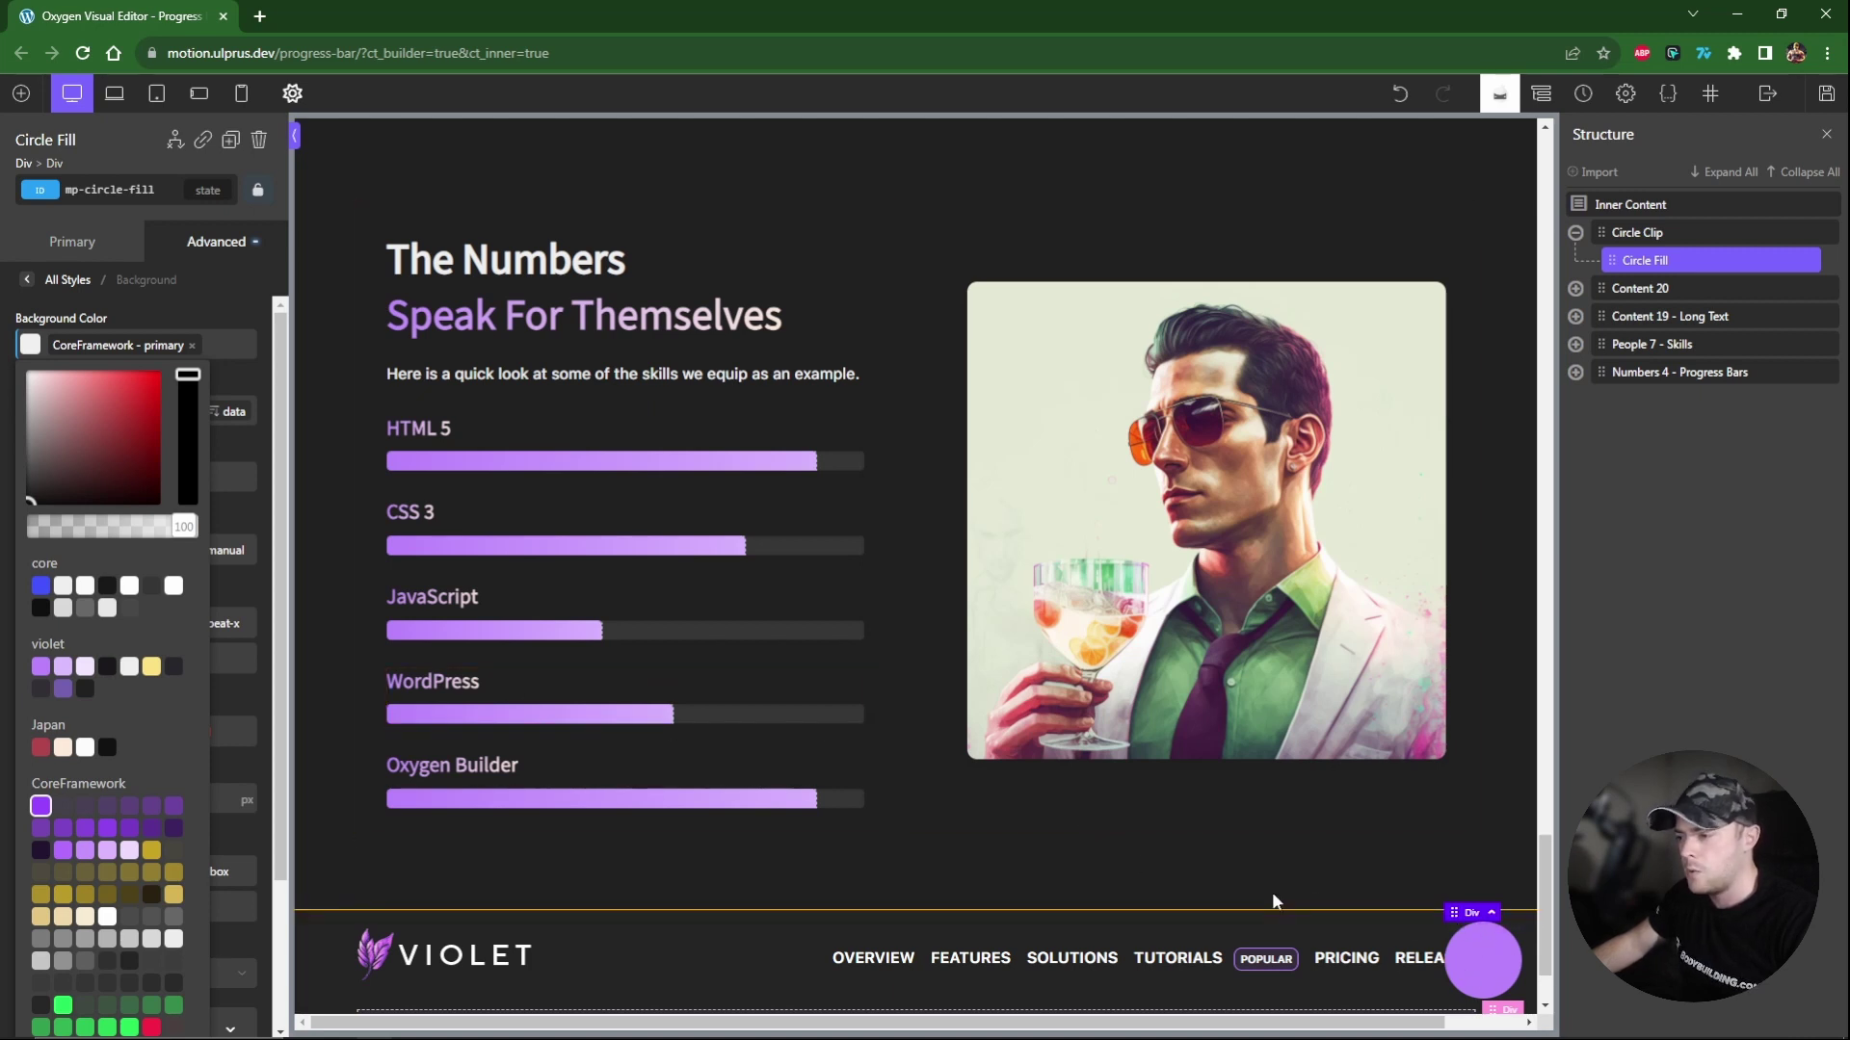
Give the Circle Fill div an absolute position in its layout settings.
{"action": "left_click", "coordinate": [67, 279]}
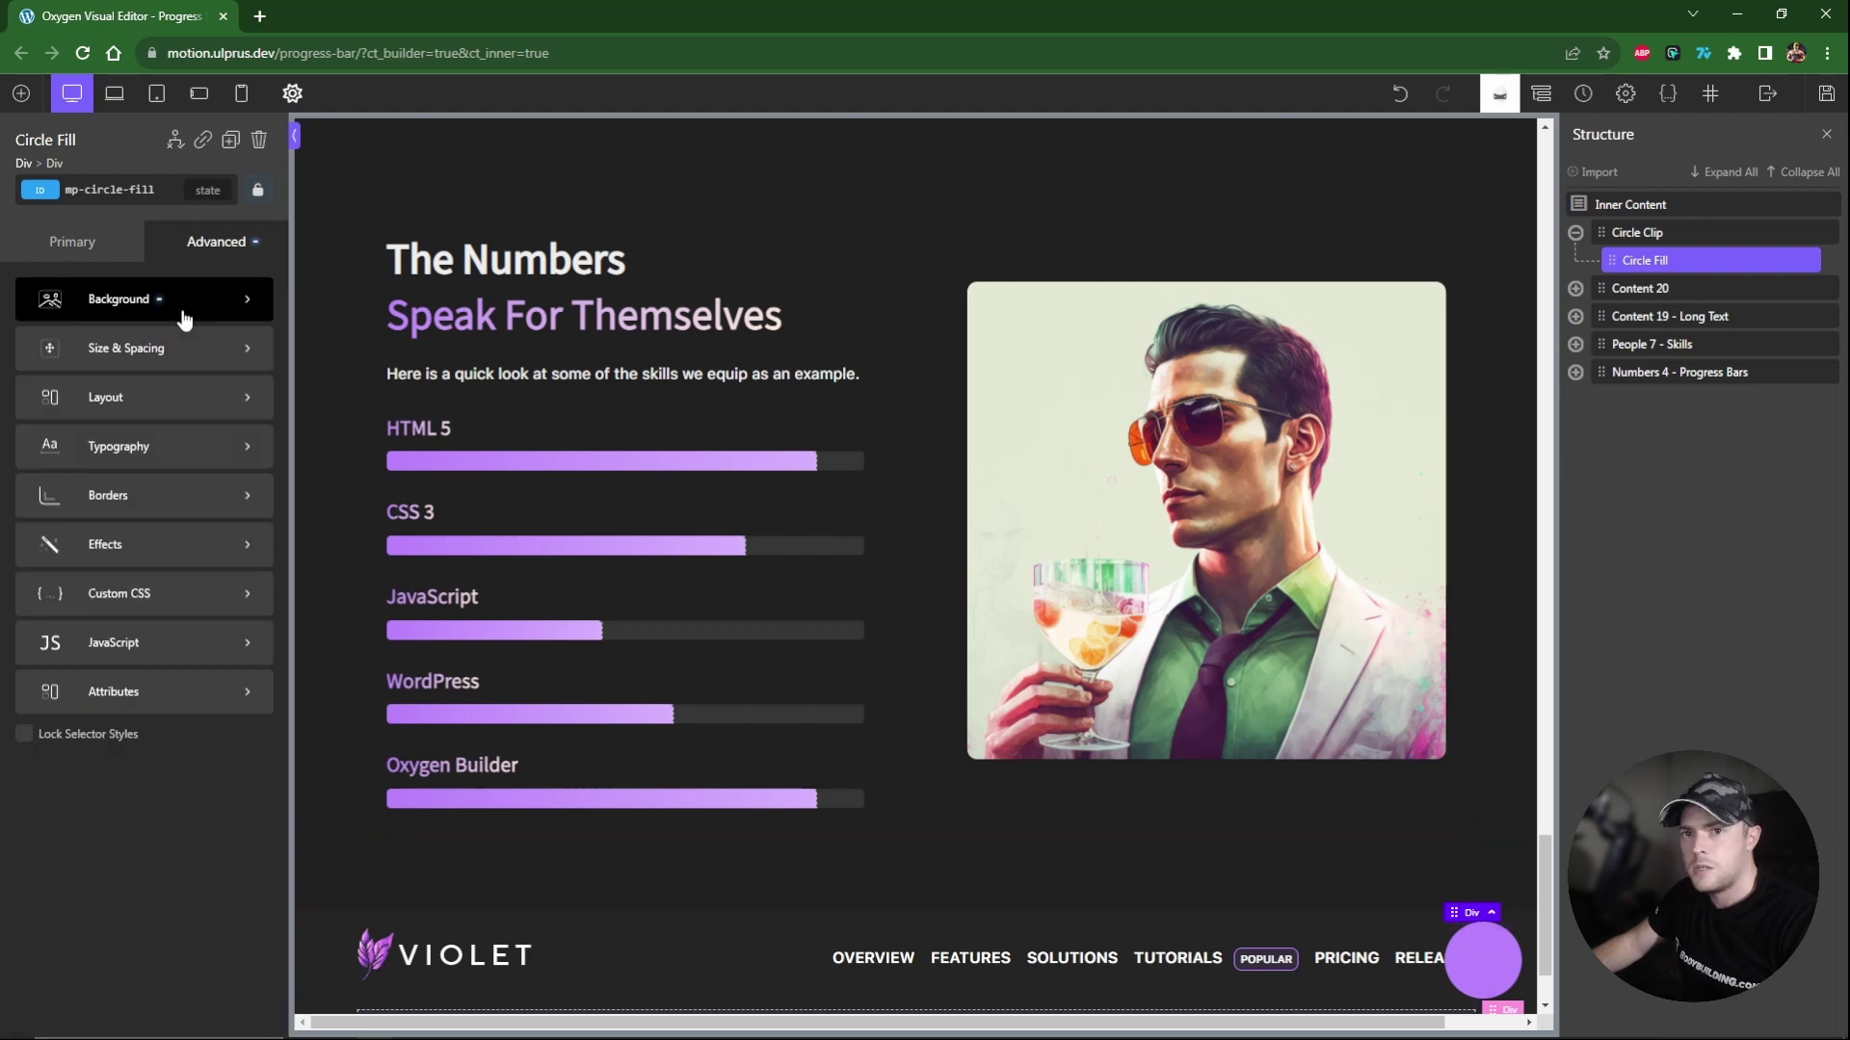
{"action": "left_click", "coordinate": [159, 403]}
{"action": "scroll", "coordinate": [178, 674], "scroll_direction": "down", "scroll_amount": 8}
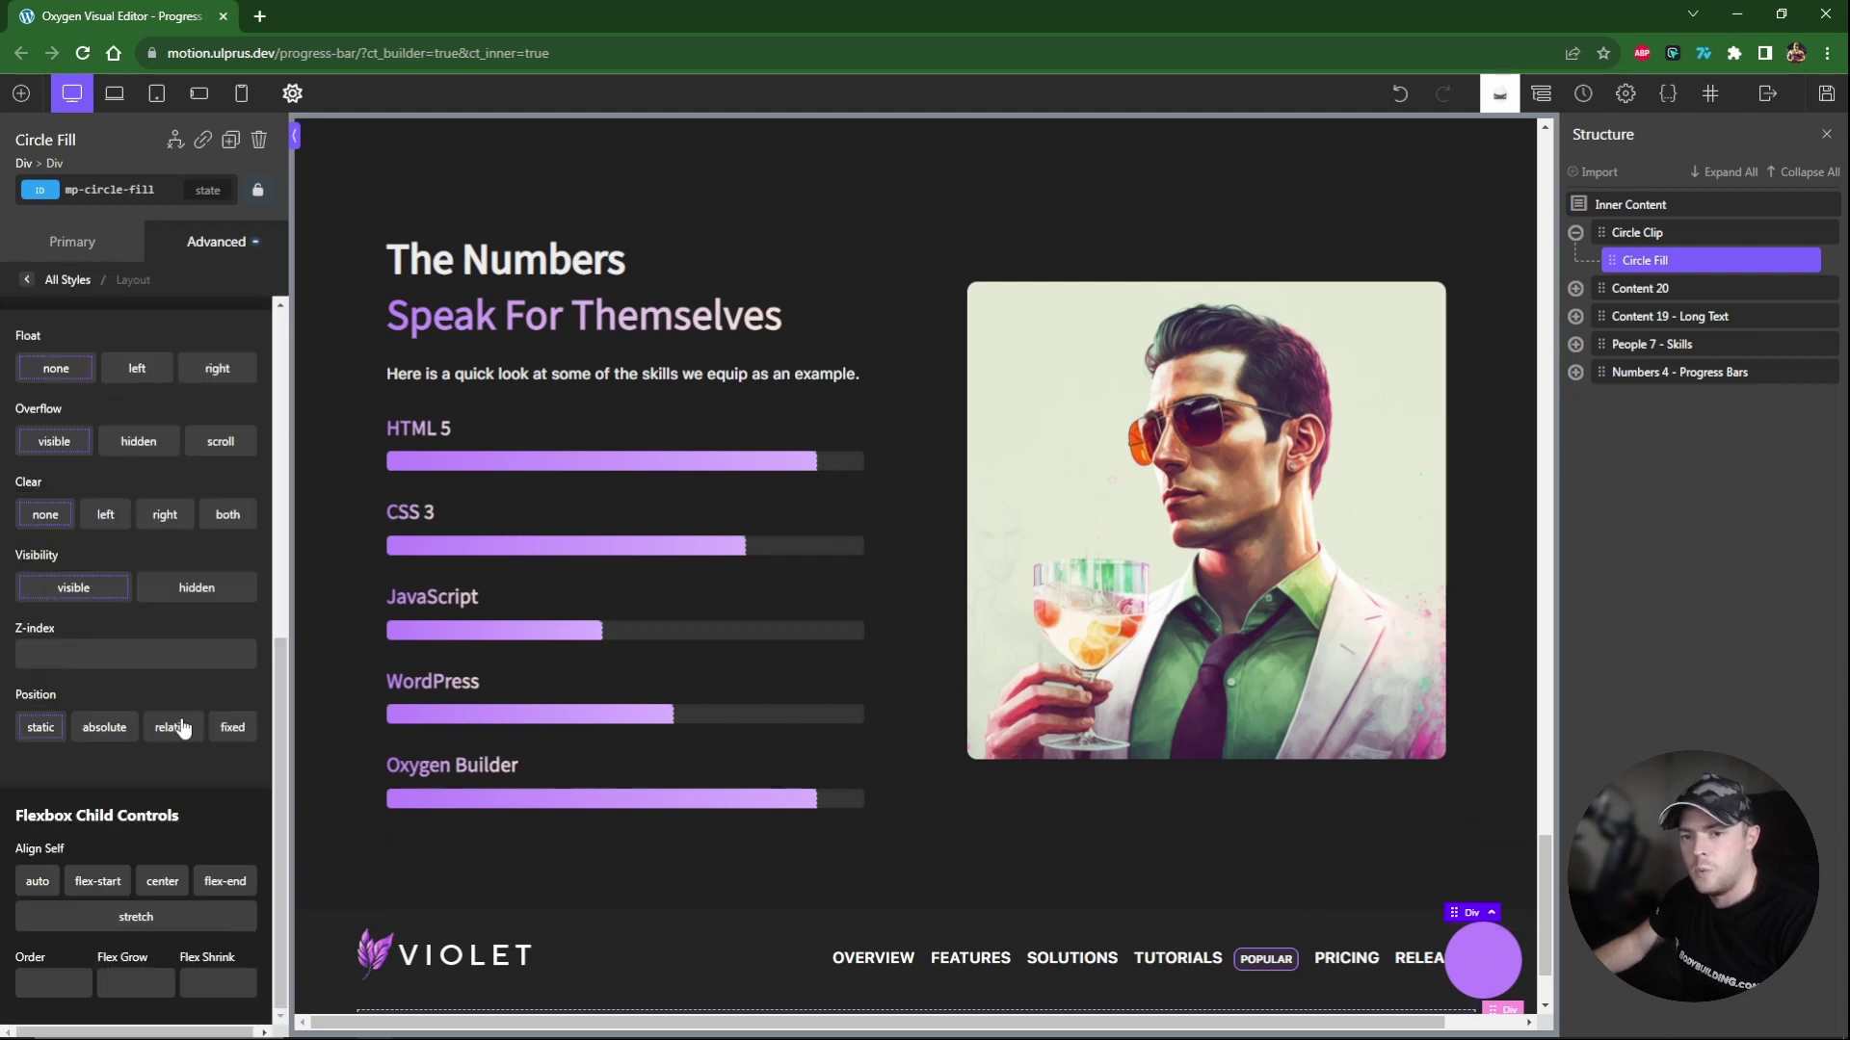
{"action": "left_click", "coordinate": [101, 728]}
{"action": "scroll", "coordinate": [139, 646], "scroll_direction": "down", "scroll_amount": 2}
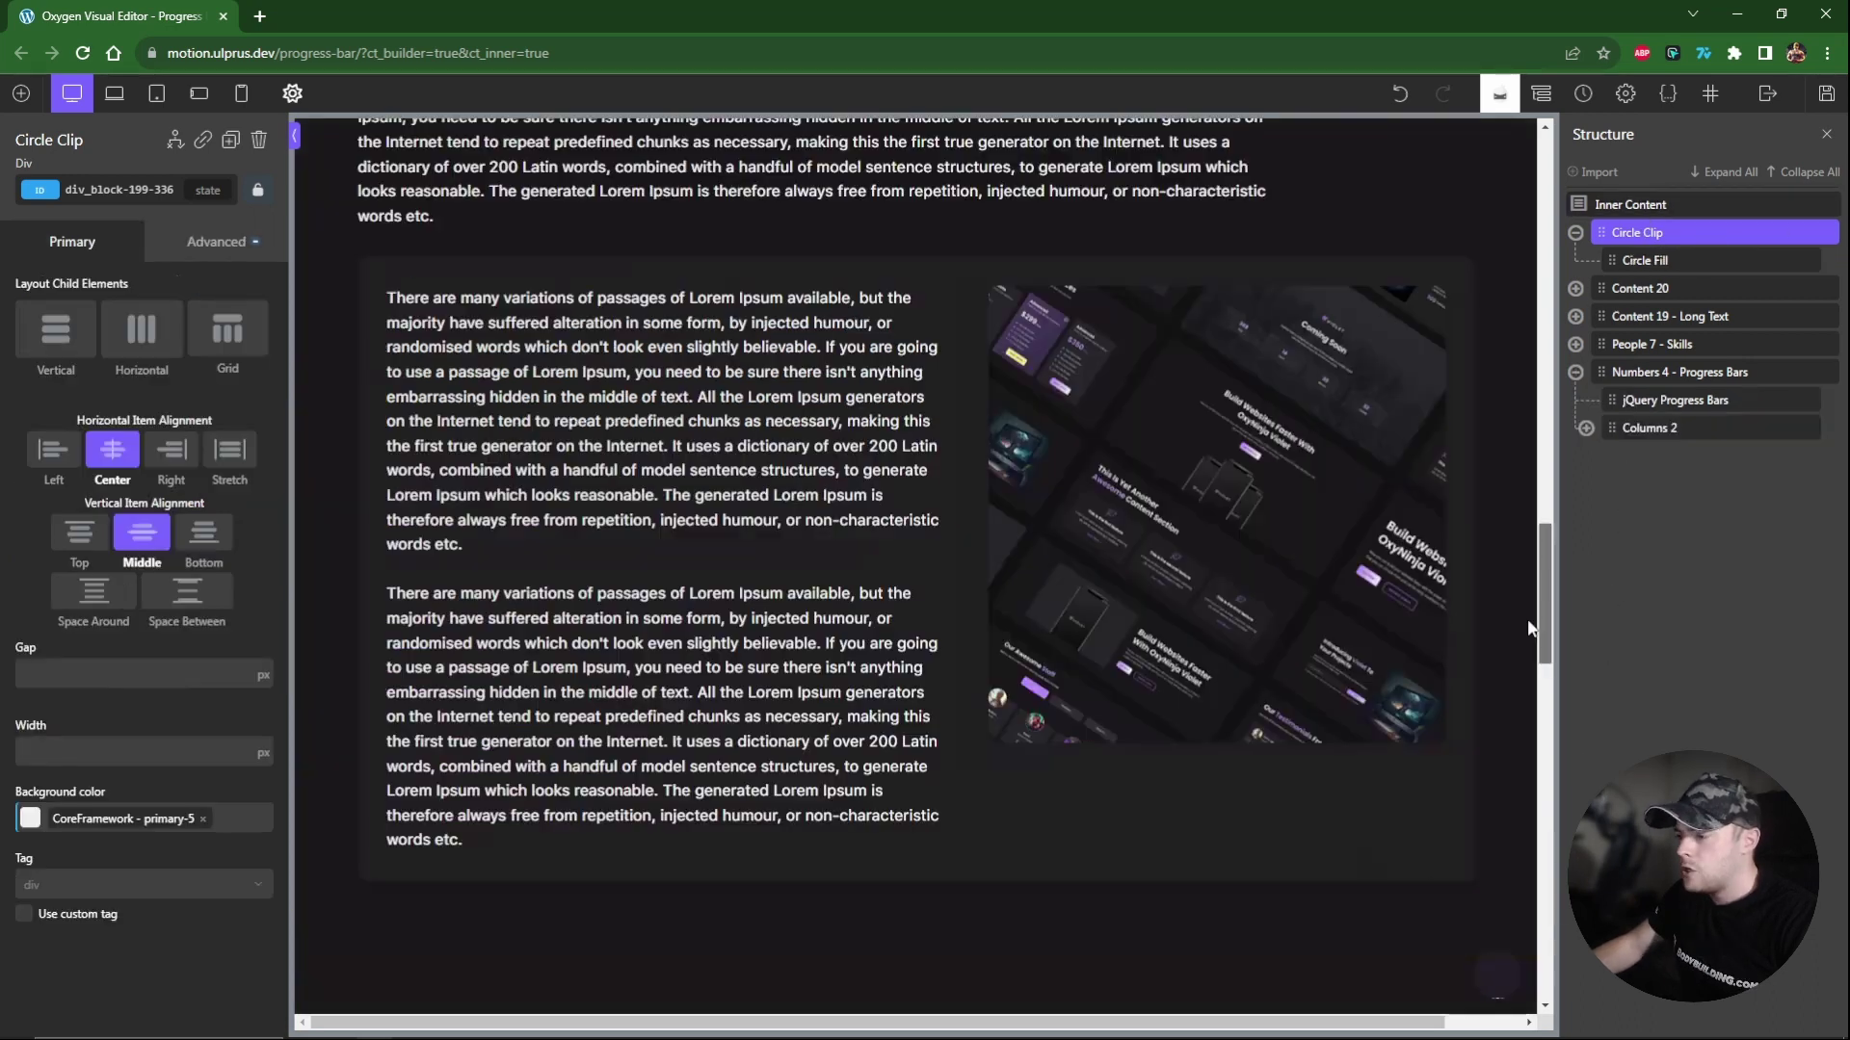
Save the page with the Circle Clip and Circle Fill divs.
{"action": "left_click", "coordinate": [1655, 266]}
{"action": "left_click", "coordinate": [1642, 234]}
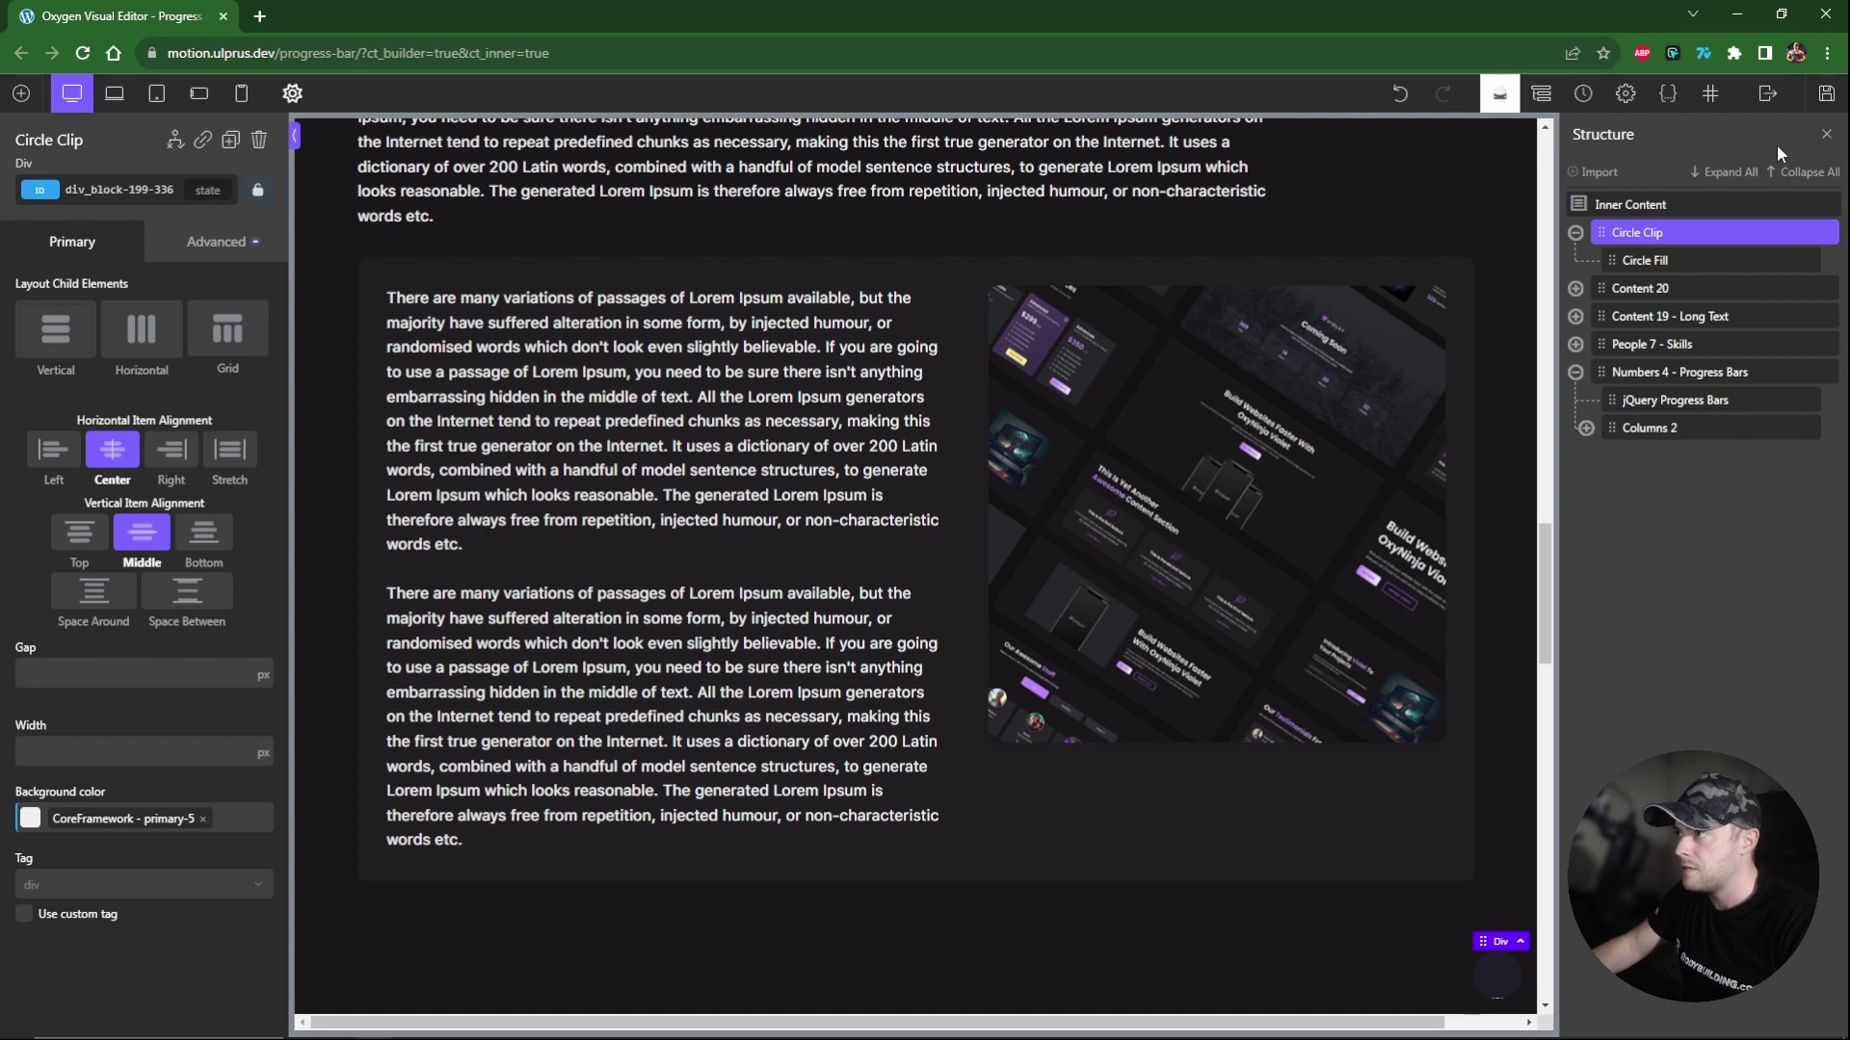
{"action": "left_click", "coordinate": [1825, 93]}
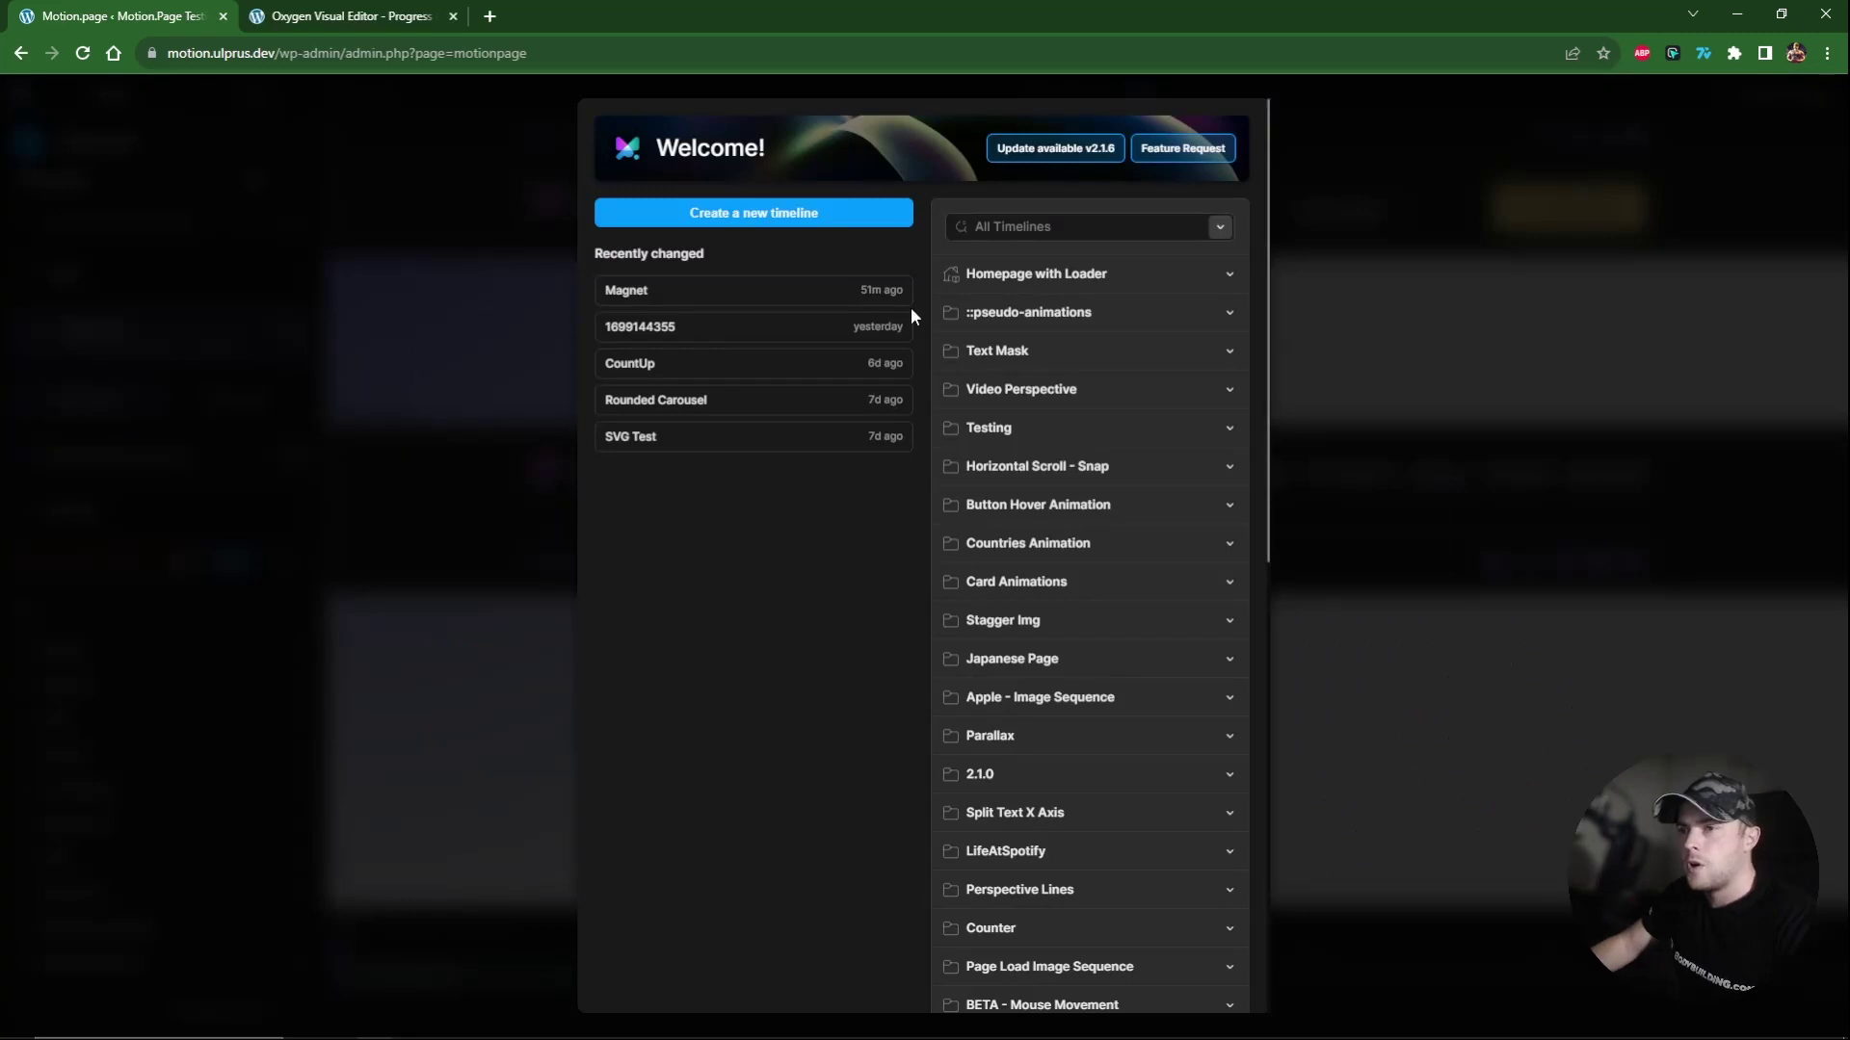
In Motion.page, create a new timeline named Progress Bar and assign it to the Progress Bar page.
{"action": "left_click", "coordinate": [740, 213]}
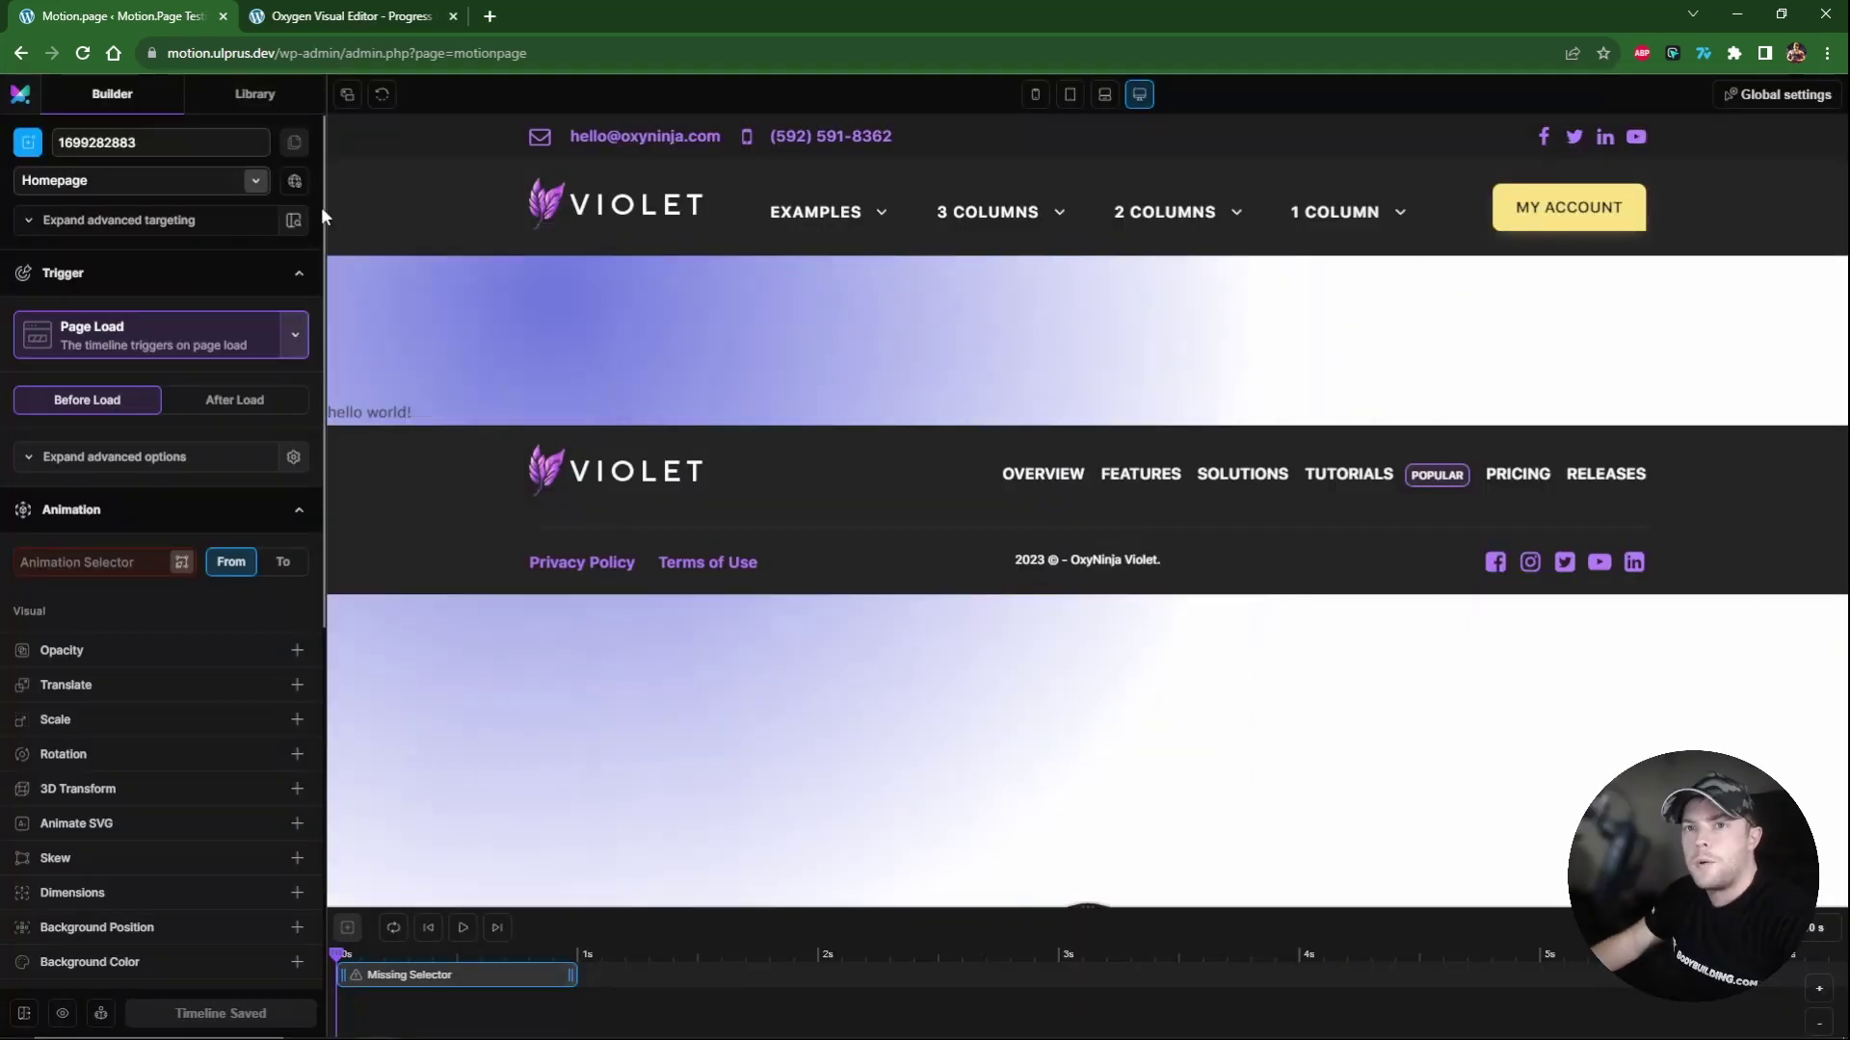
{"action": "double_click", "coordinate": [158, 143]}
{"action": "type", "text": "Progress Bar"}
{"action": "left_click", "coordinate": [138, 183]}
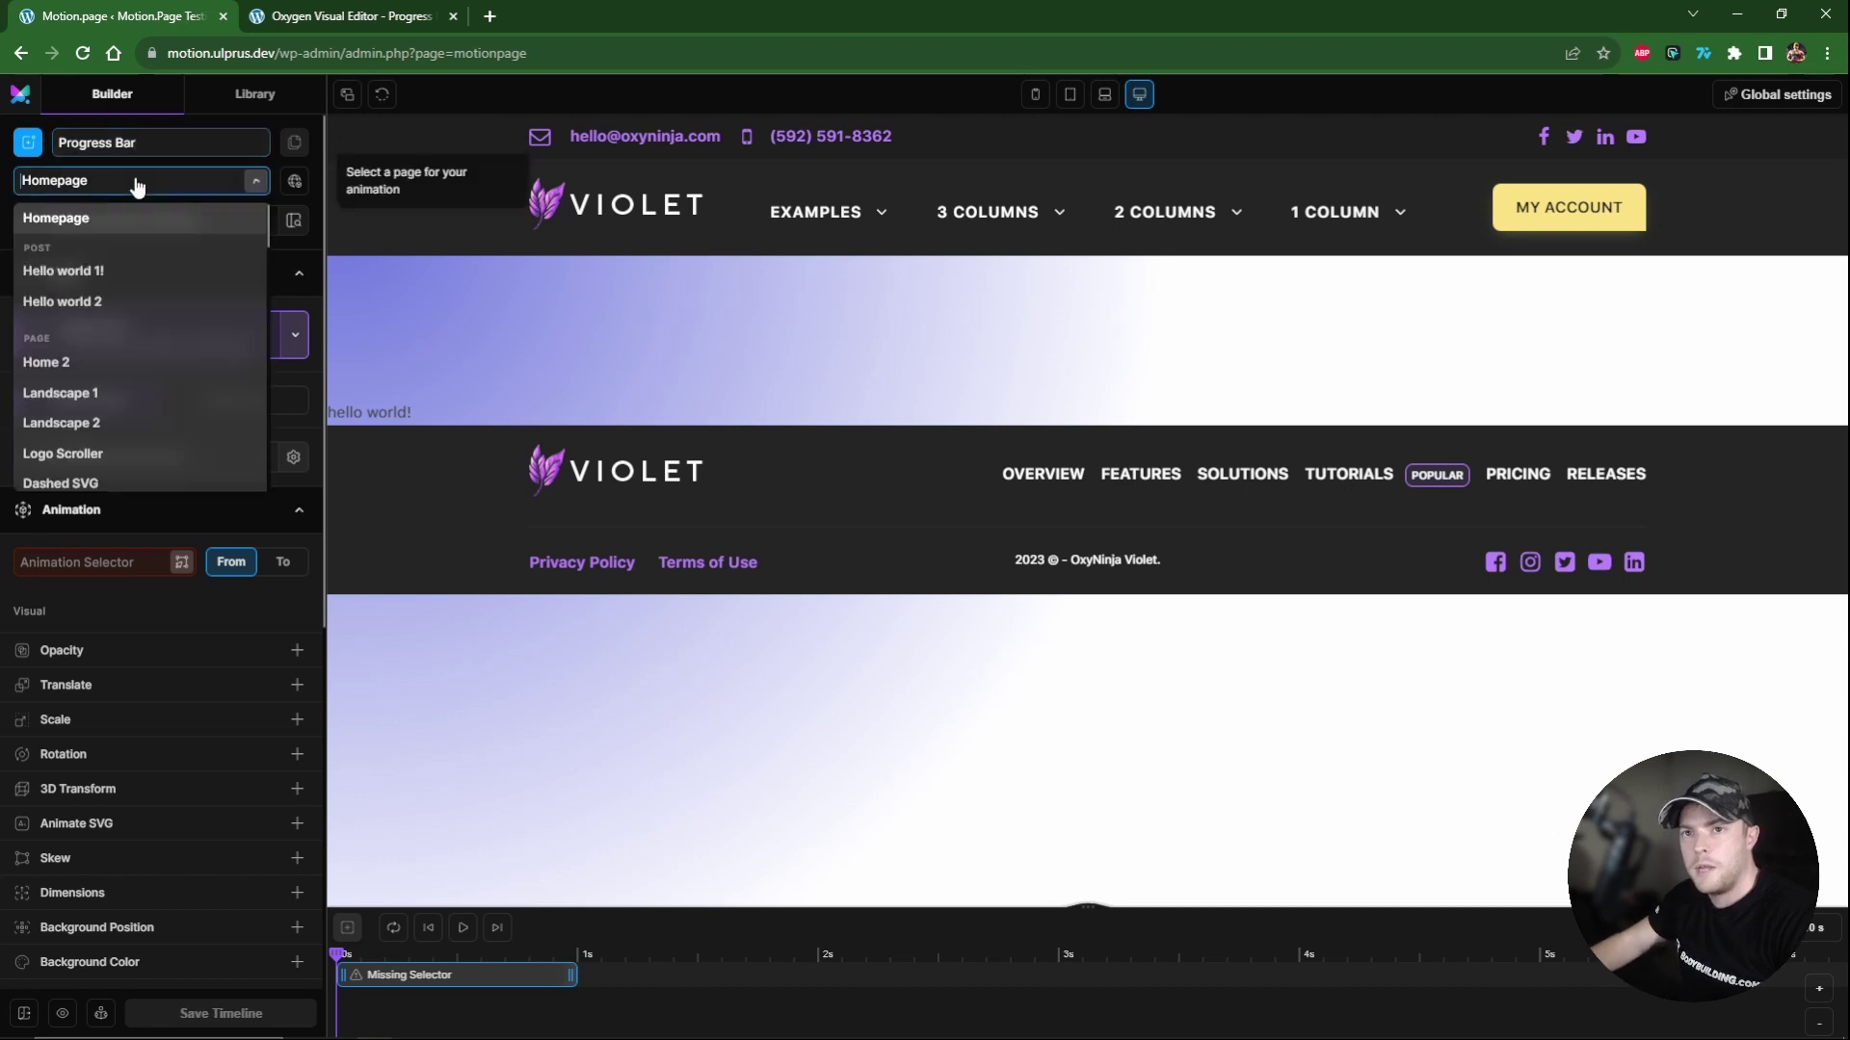
{"action": "scroll", "coordinate": [144, 347], "scroll_direction": "down", "scroll_amount": 8}
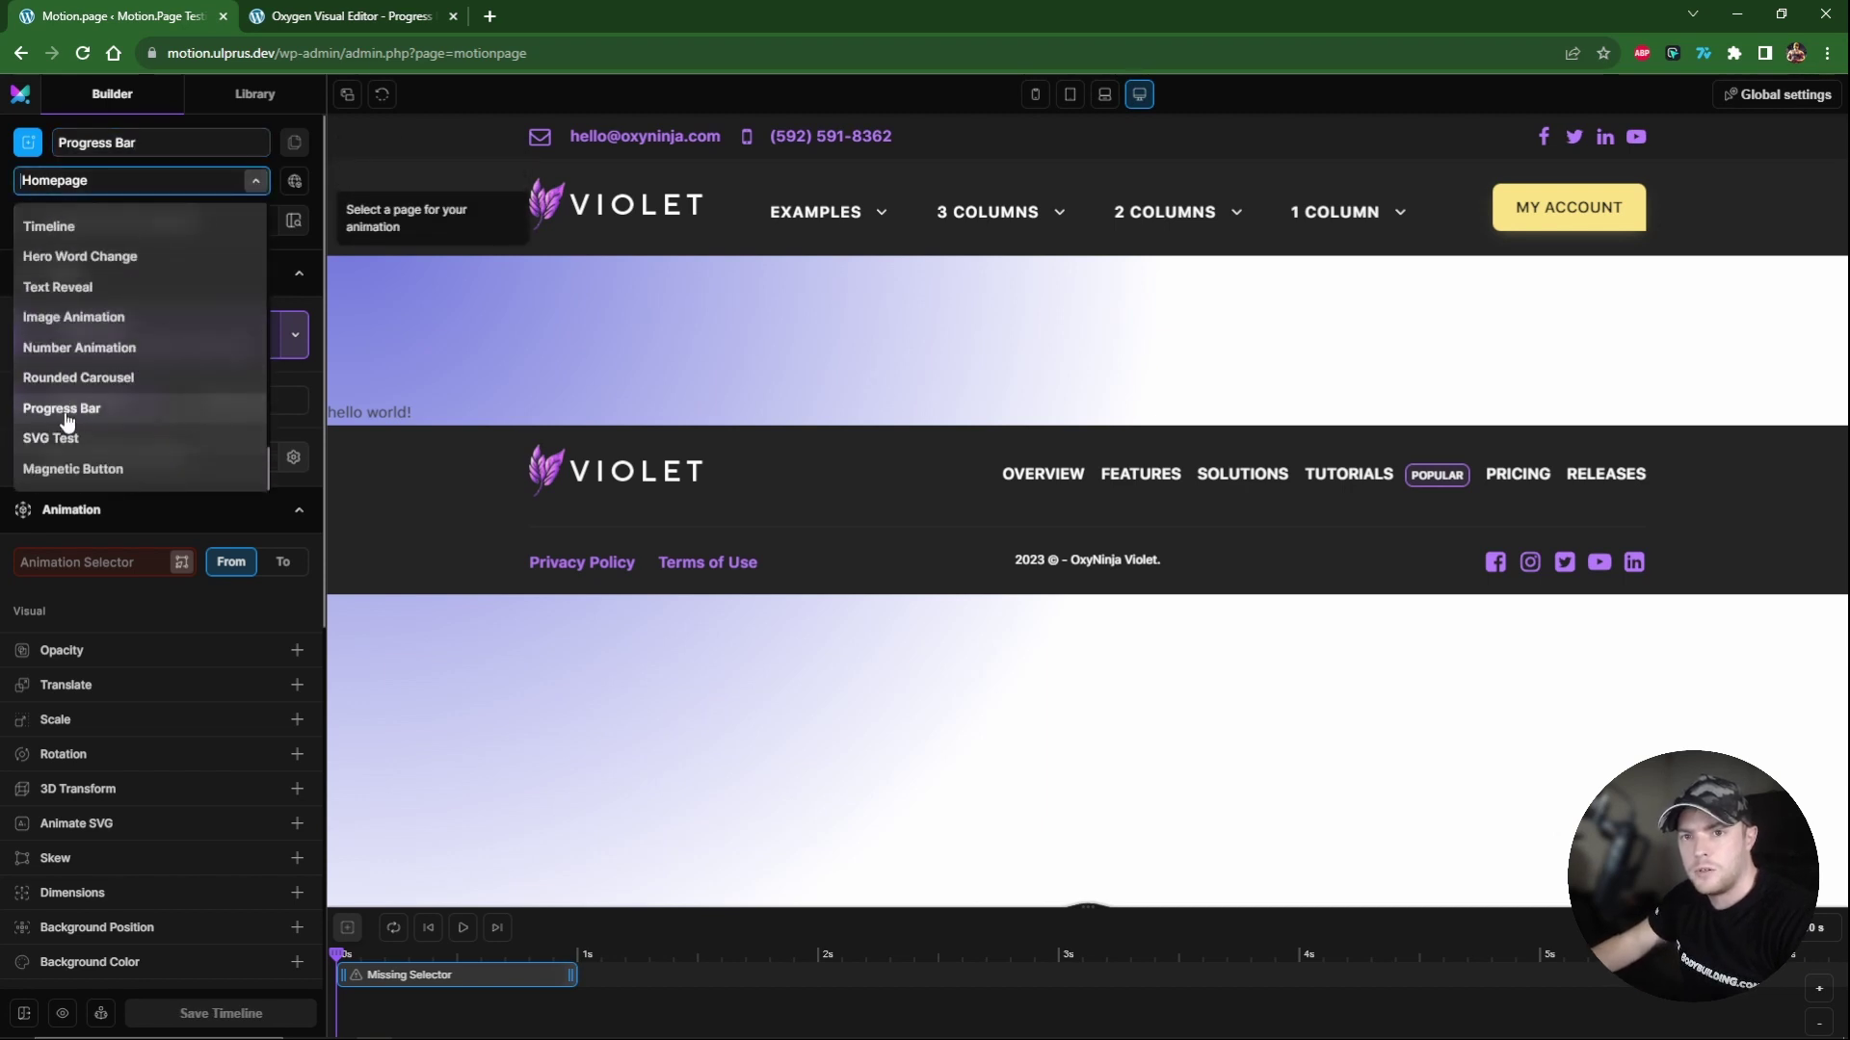
{"action": "left_click", "coordinate": [63, 412]}
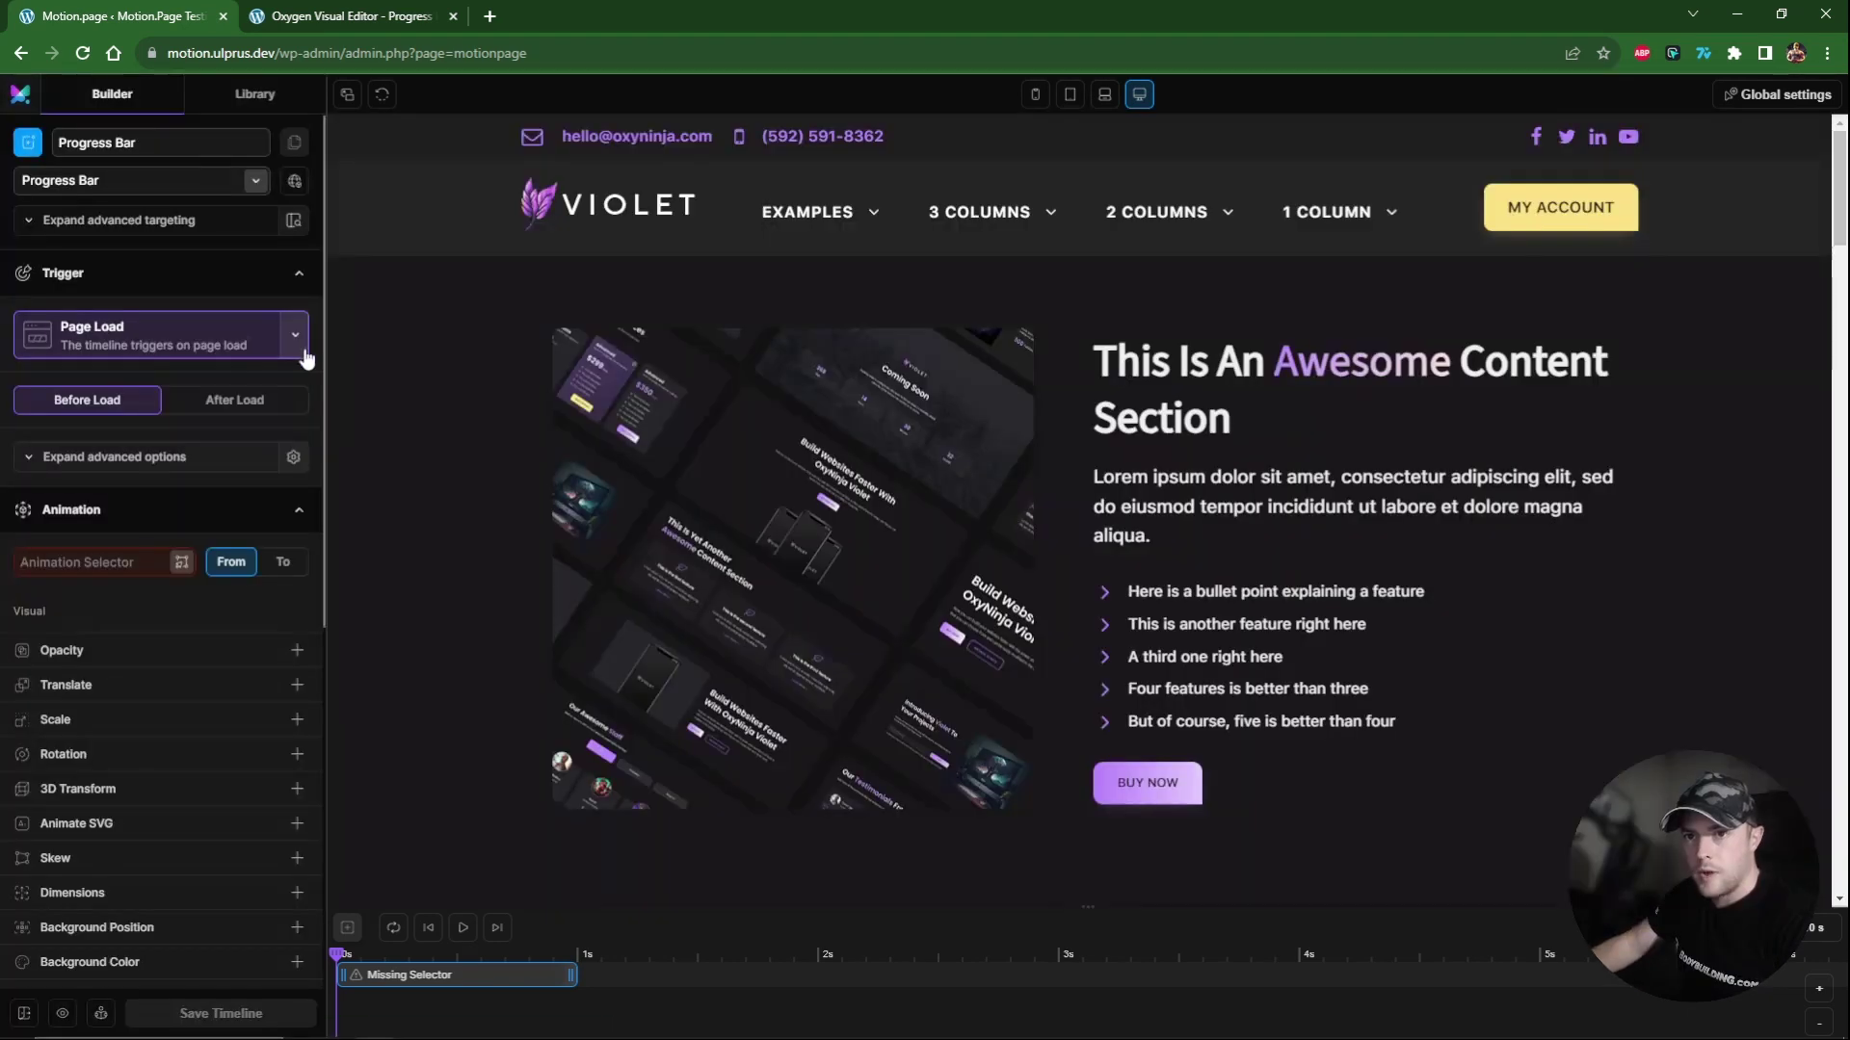
Change the timeline's trigger to ScrollTrigger and enable locking it to the scrollbar.
{"action": "left_click", "coordinate": [295, 337]}
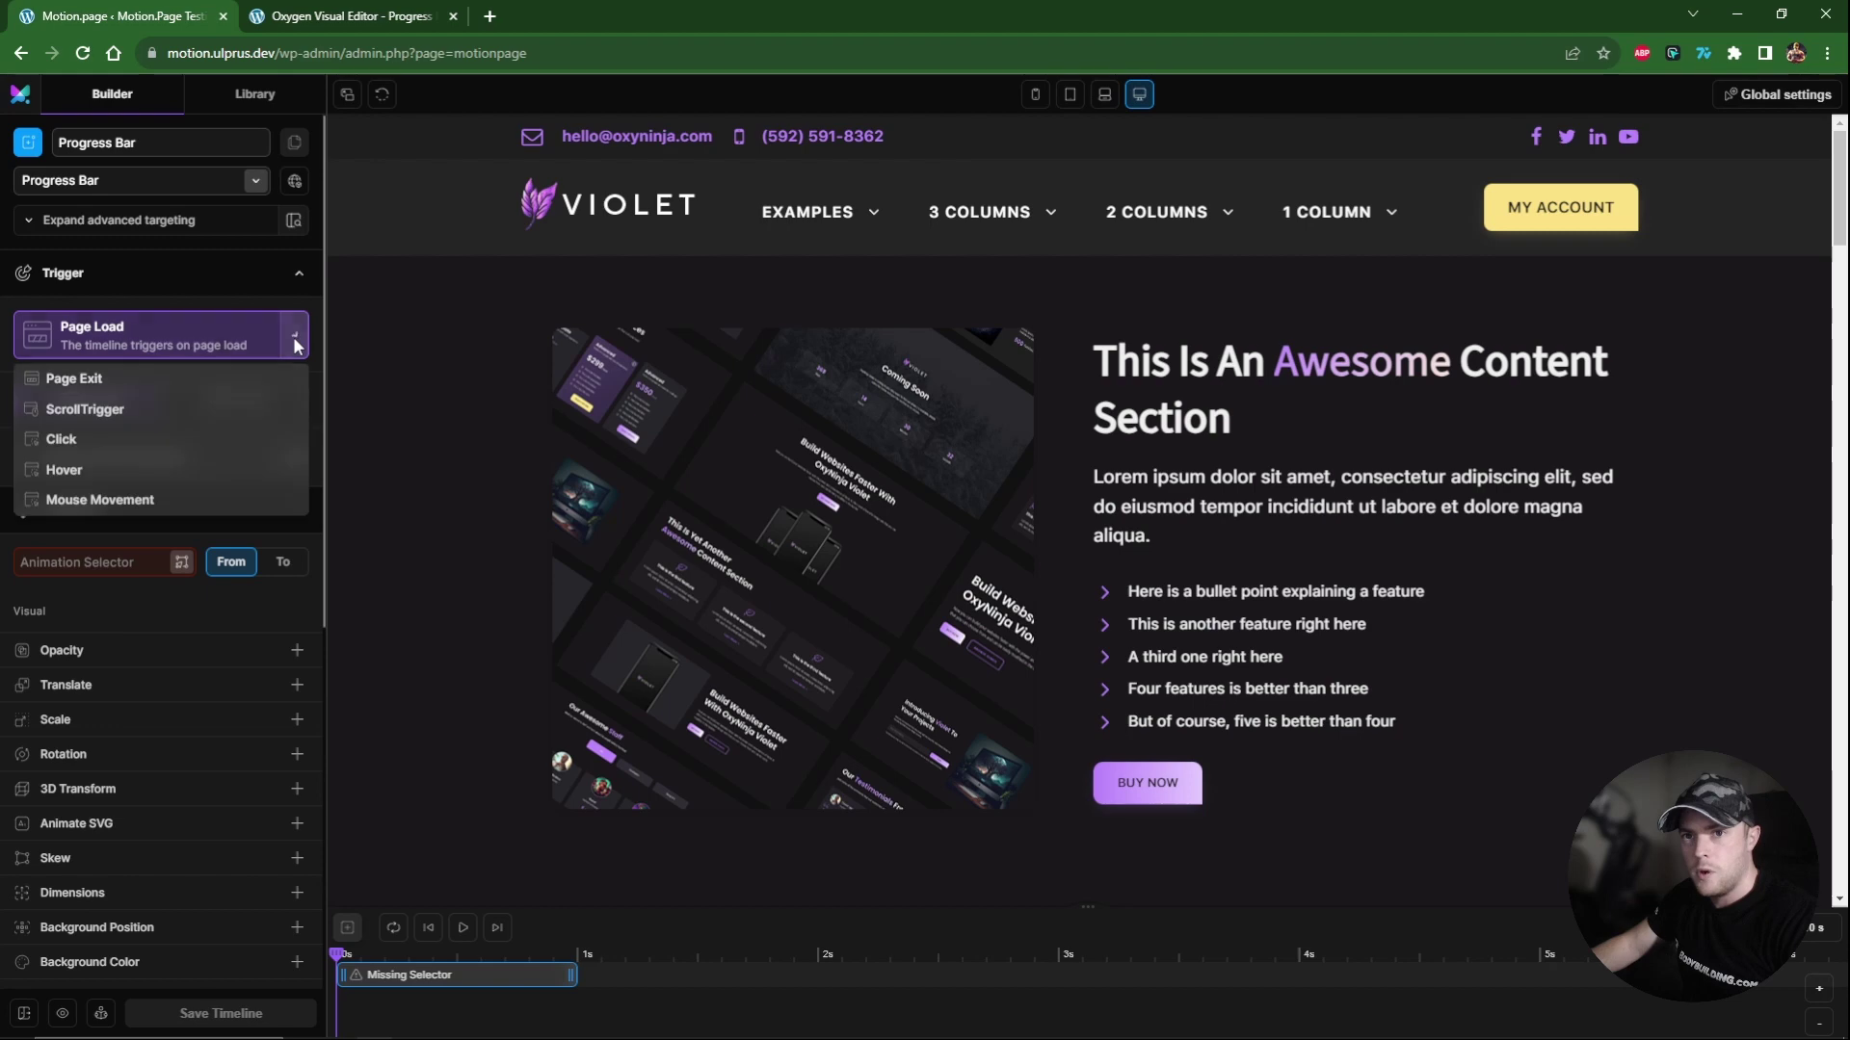
{"action": "left_click", "coordinate": [85, 409]}
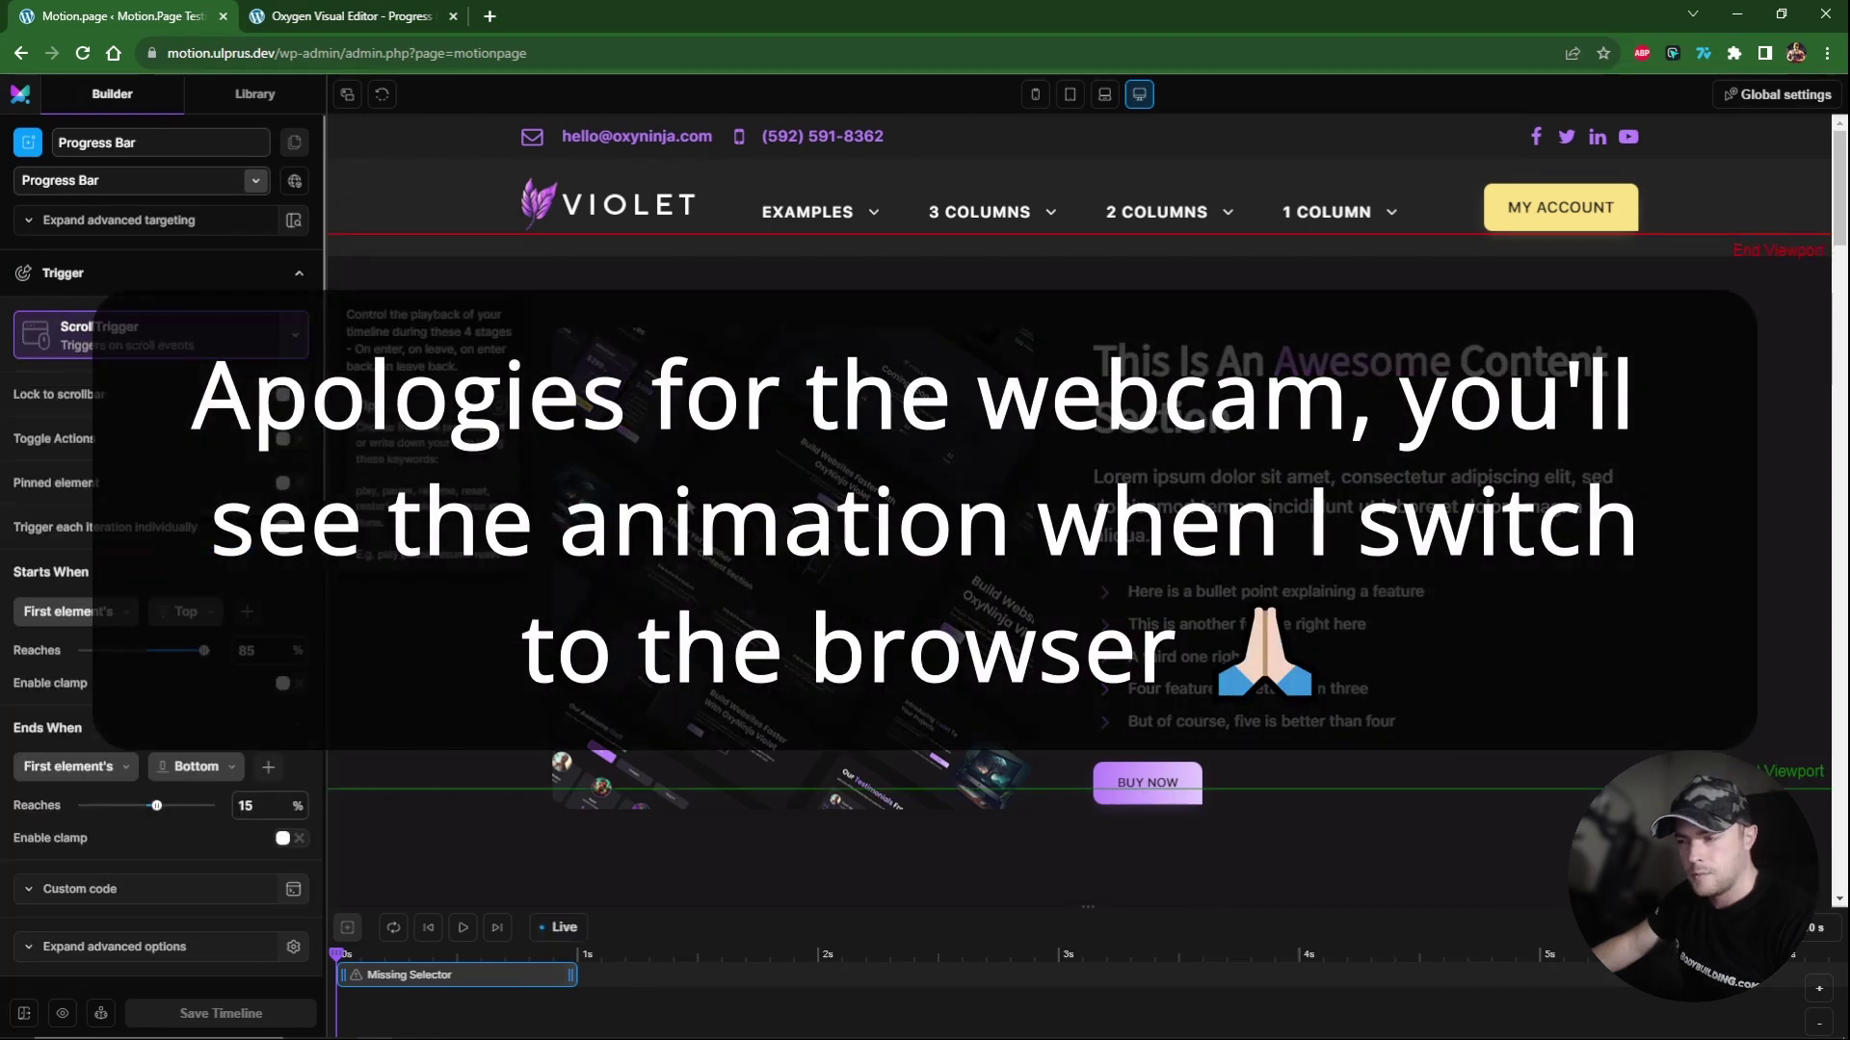
{"action": "scroll", "coordinate": [661, 520], "scroll_direction": "down", "scroll_amount": 10}
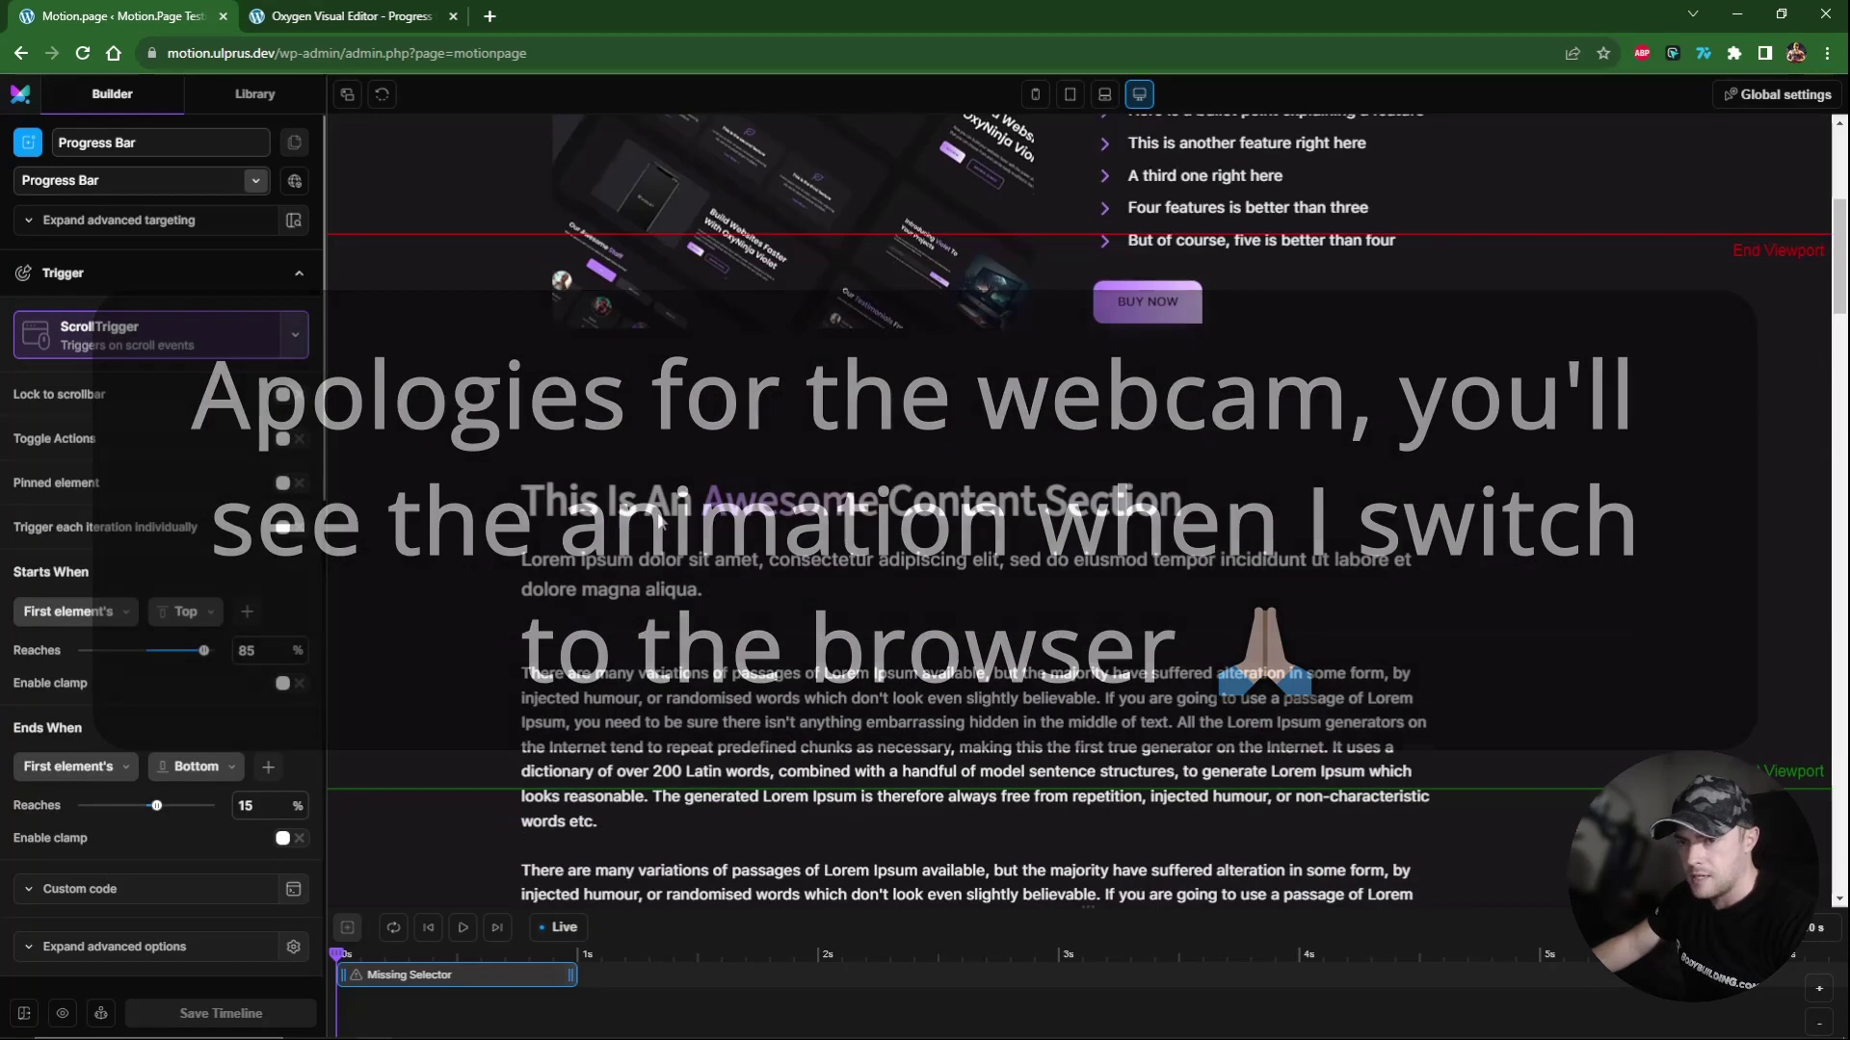
{"action": "scroll", "coordinate": [661, 520], "scroll_direction": "up", "scroll_amount": 10}
{"action": "left_click", "coordinate": [290, 394]}
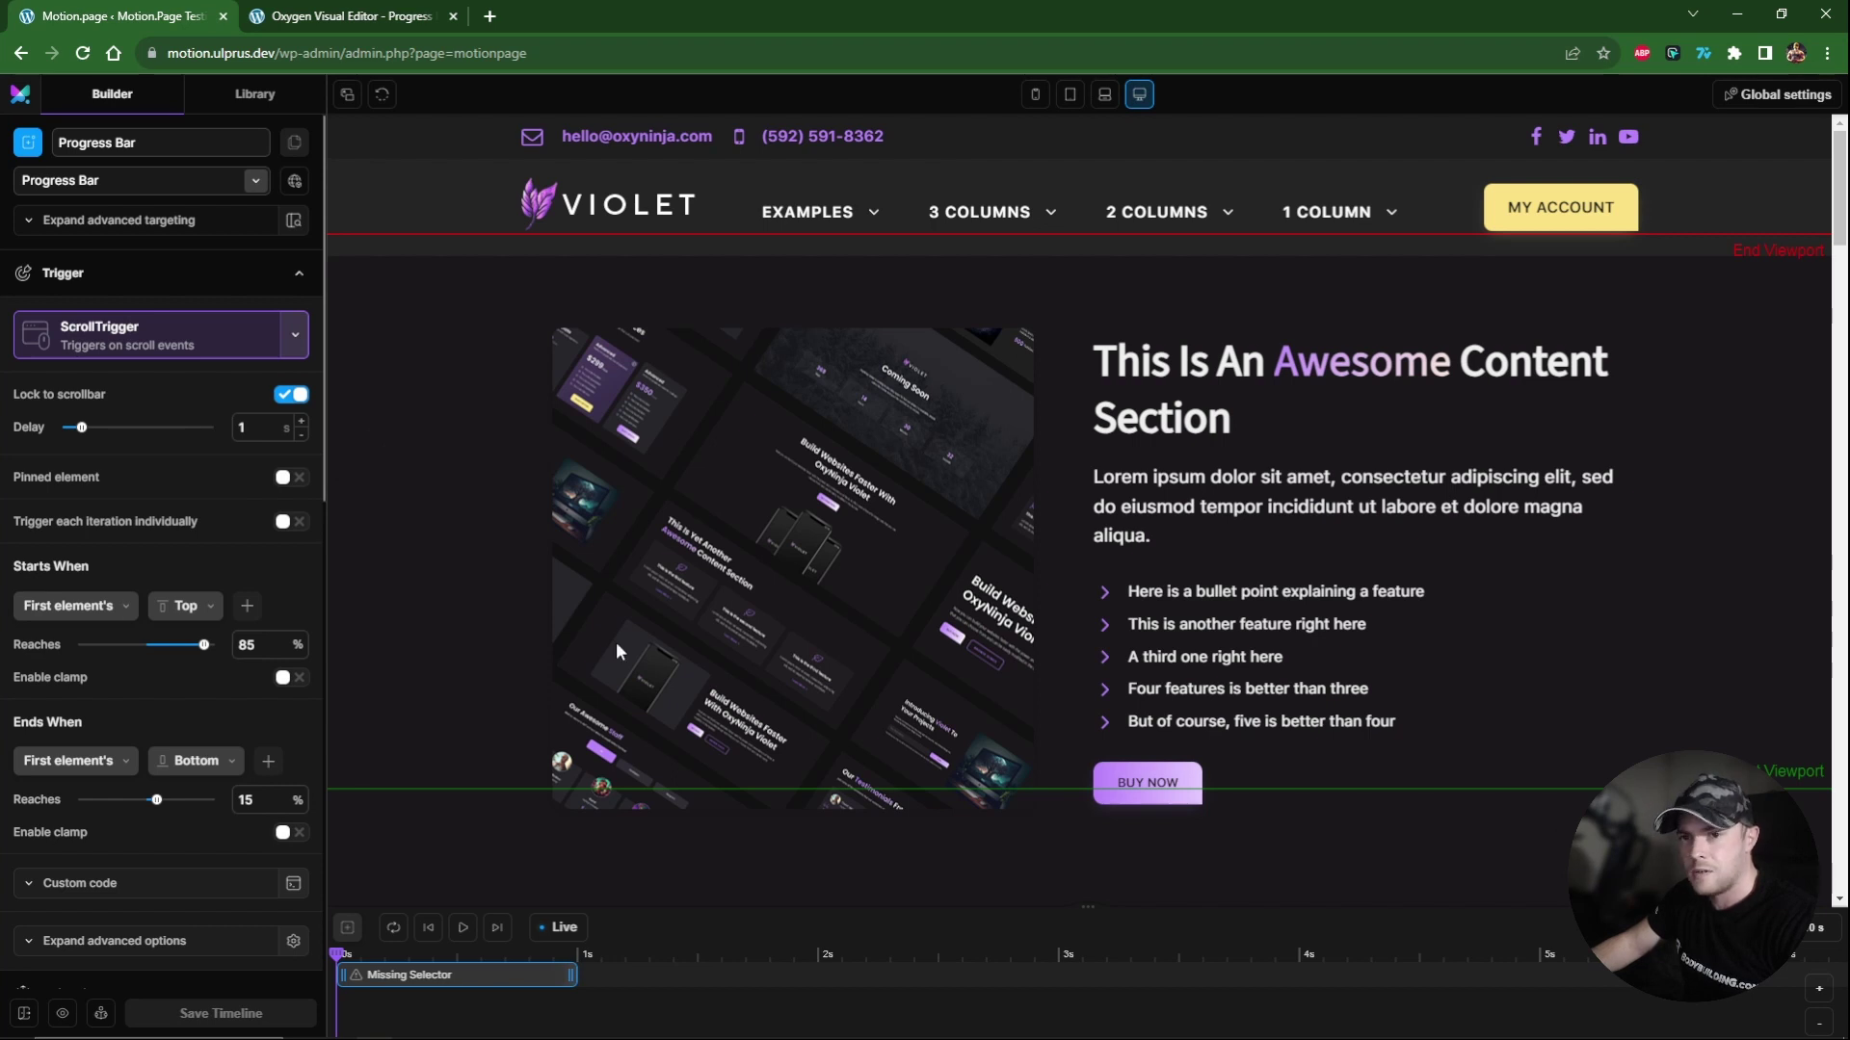
Examine the page preview from header to footer against the scroll trigger's start and end viewport markers.
{"action": "scroll", "coordinate": [713, 412], "scroll_direction": "down", "scroll_amount": 1}
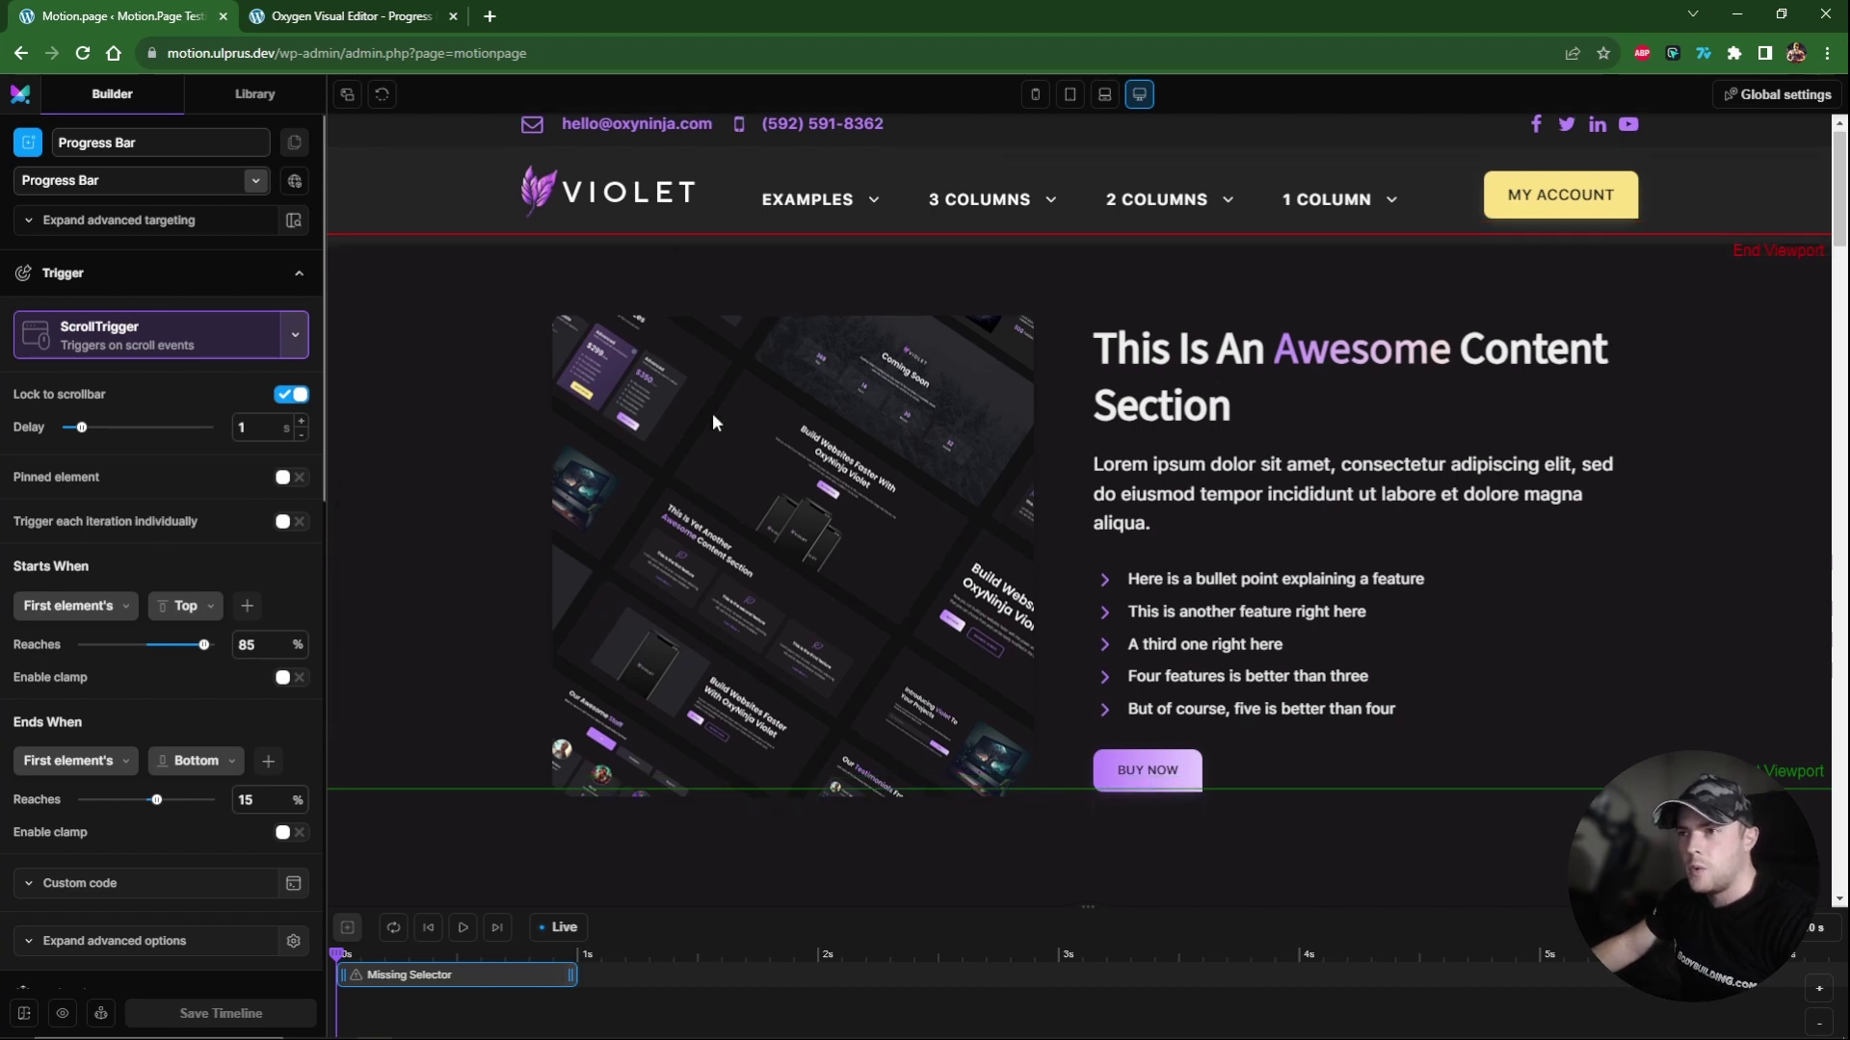
{"action": "scroll", "coordinate": [713, 413], "scroll_direction": "down", "scroll_amount": 10}
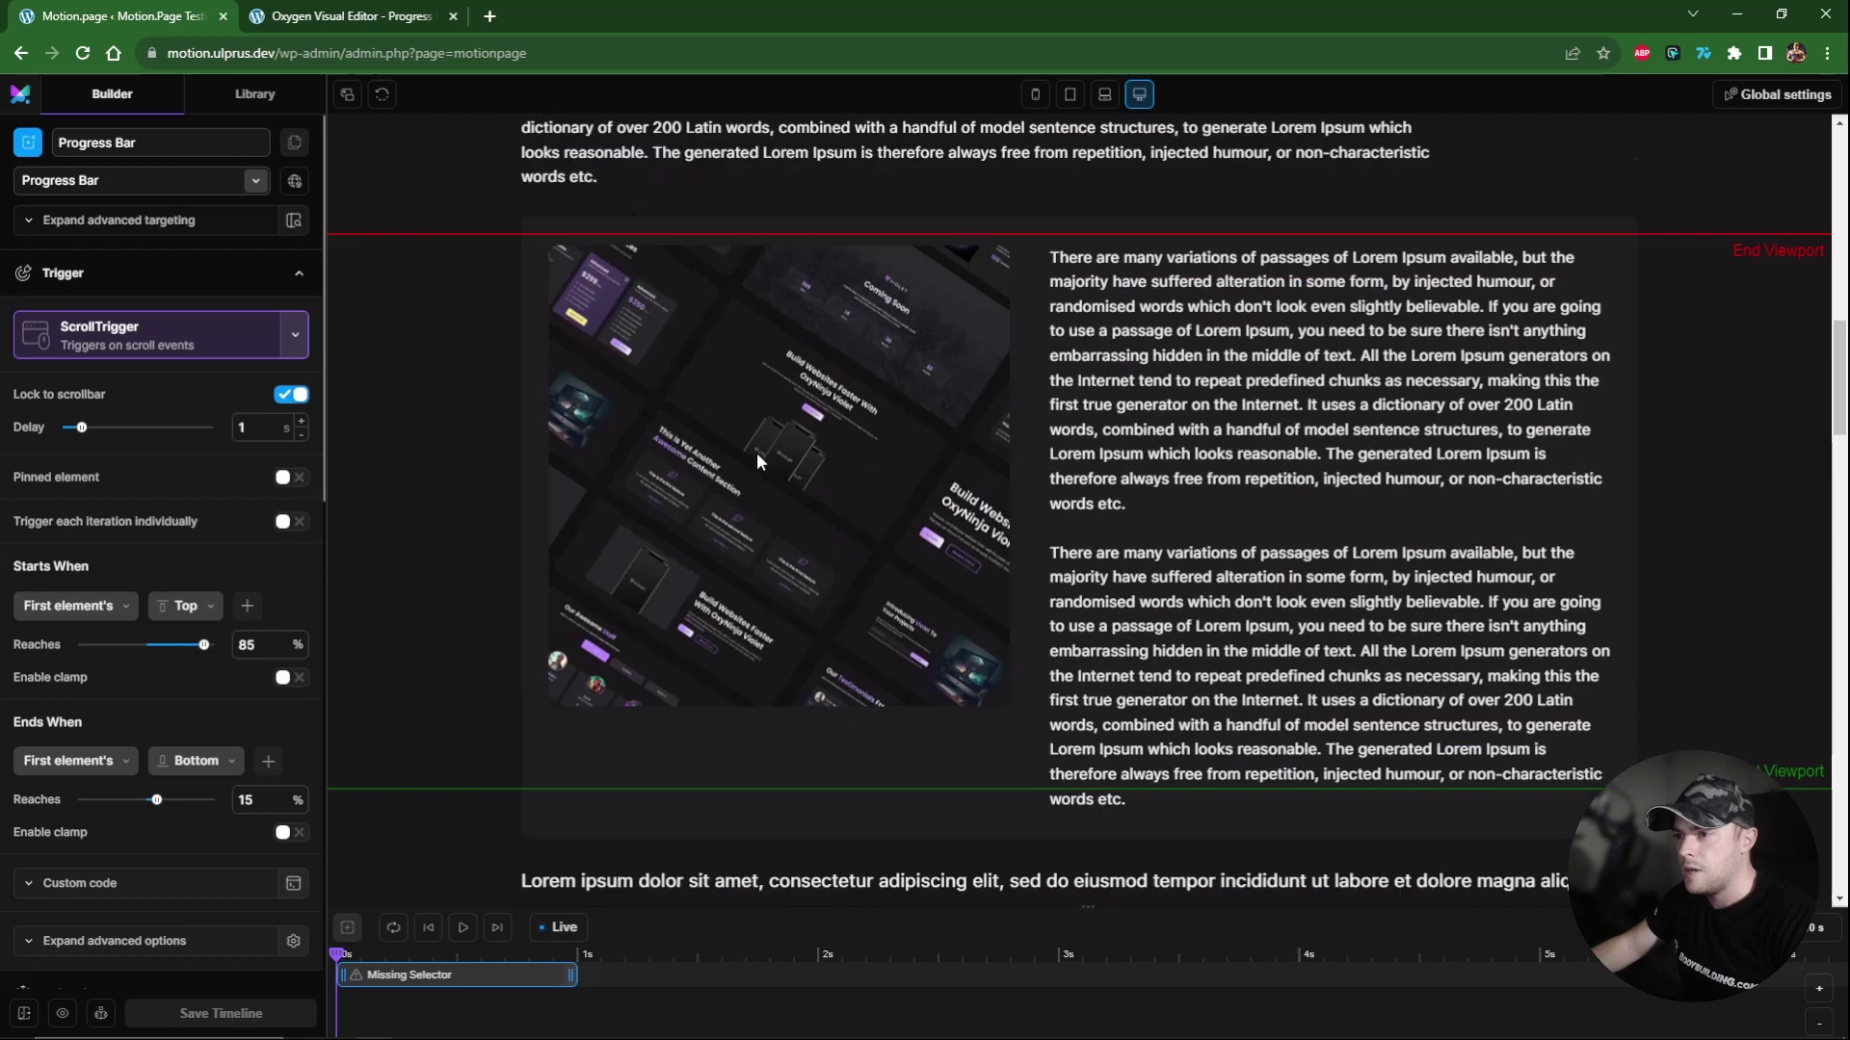
{"action": "scroll", "coordinate": [756, 452], "scroll_direction": "up", "scroll_amount": 10}
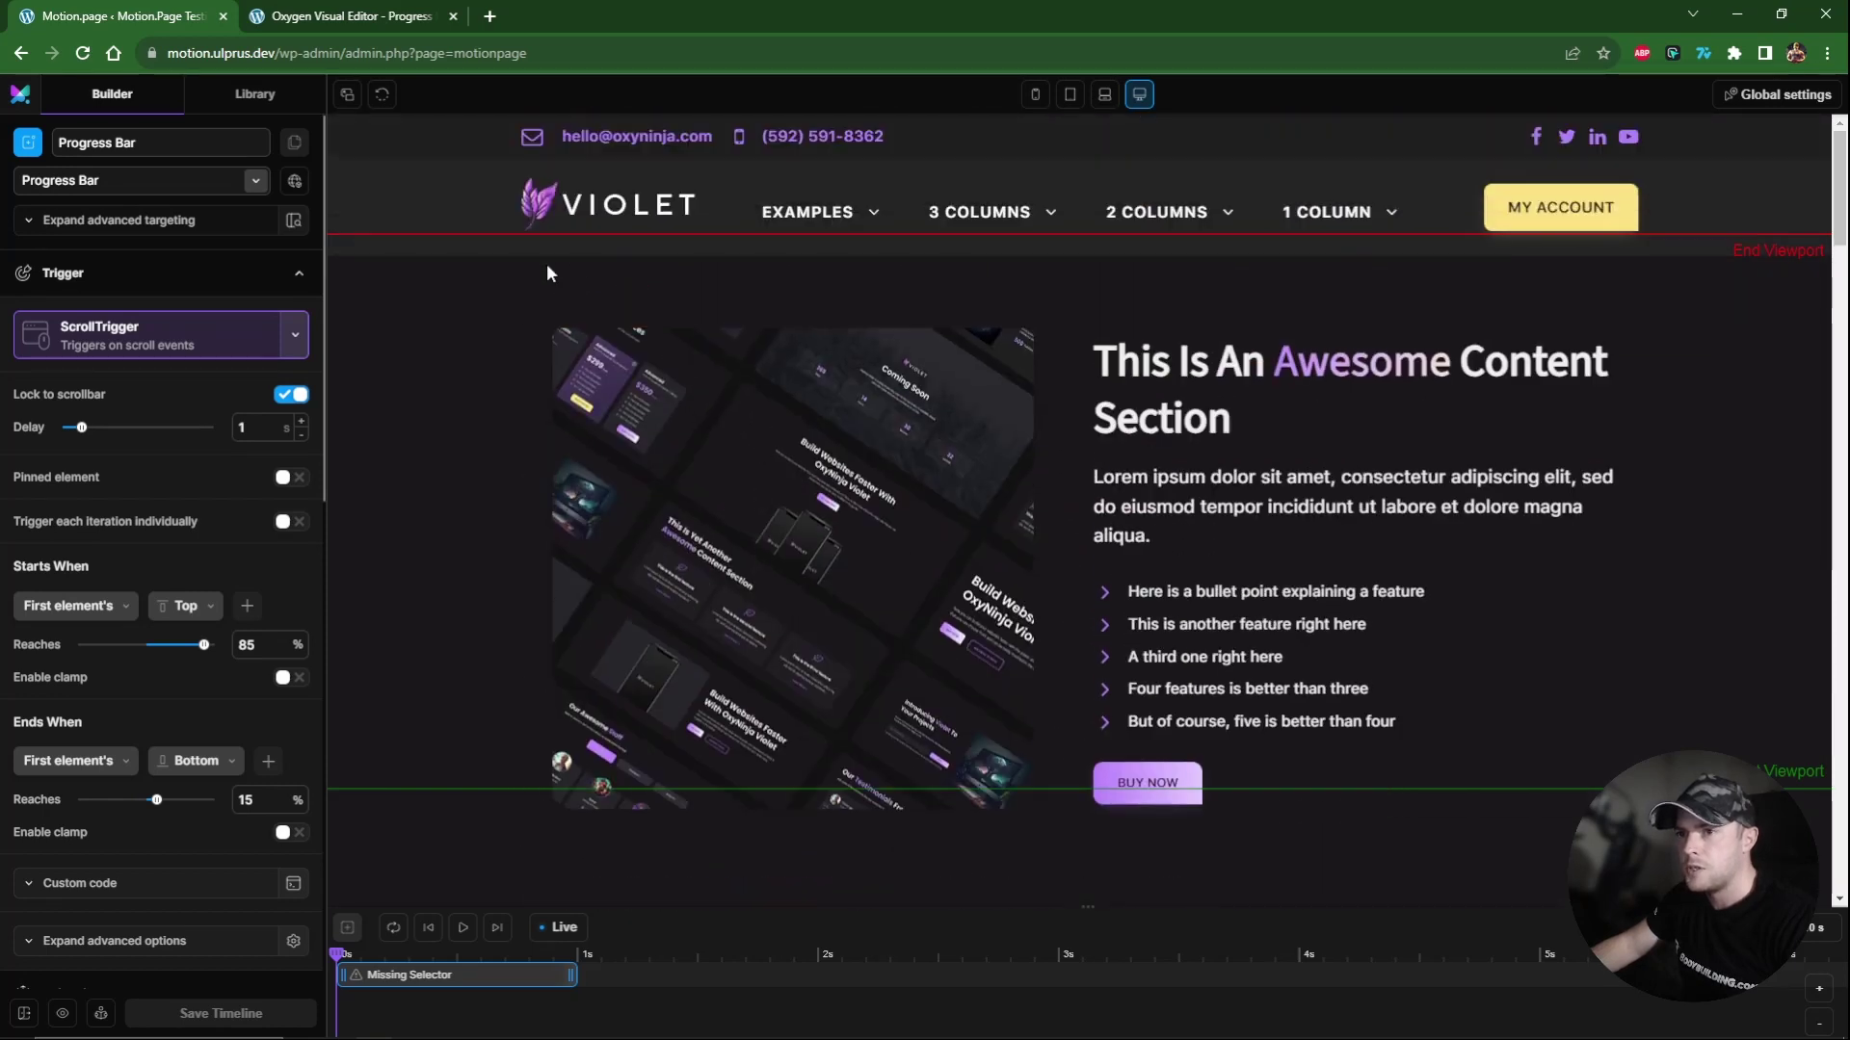
{"action": "scroll", "coordinate": [509, 424], "scroll_direction": "down", "scroll_amount": 15}
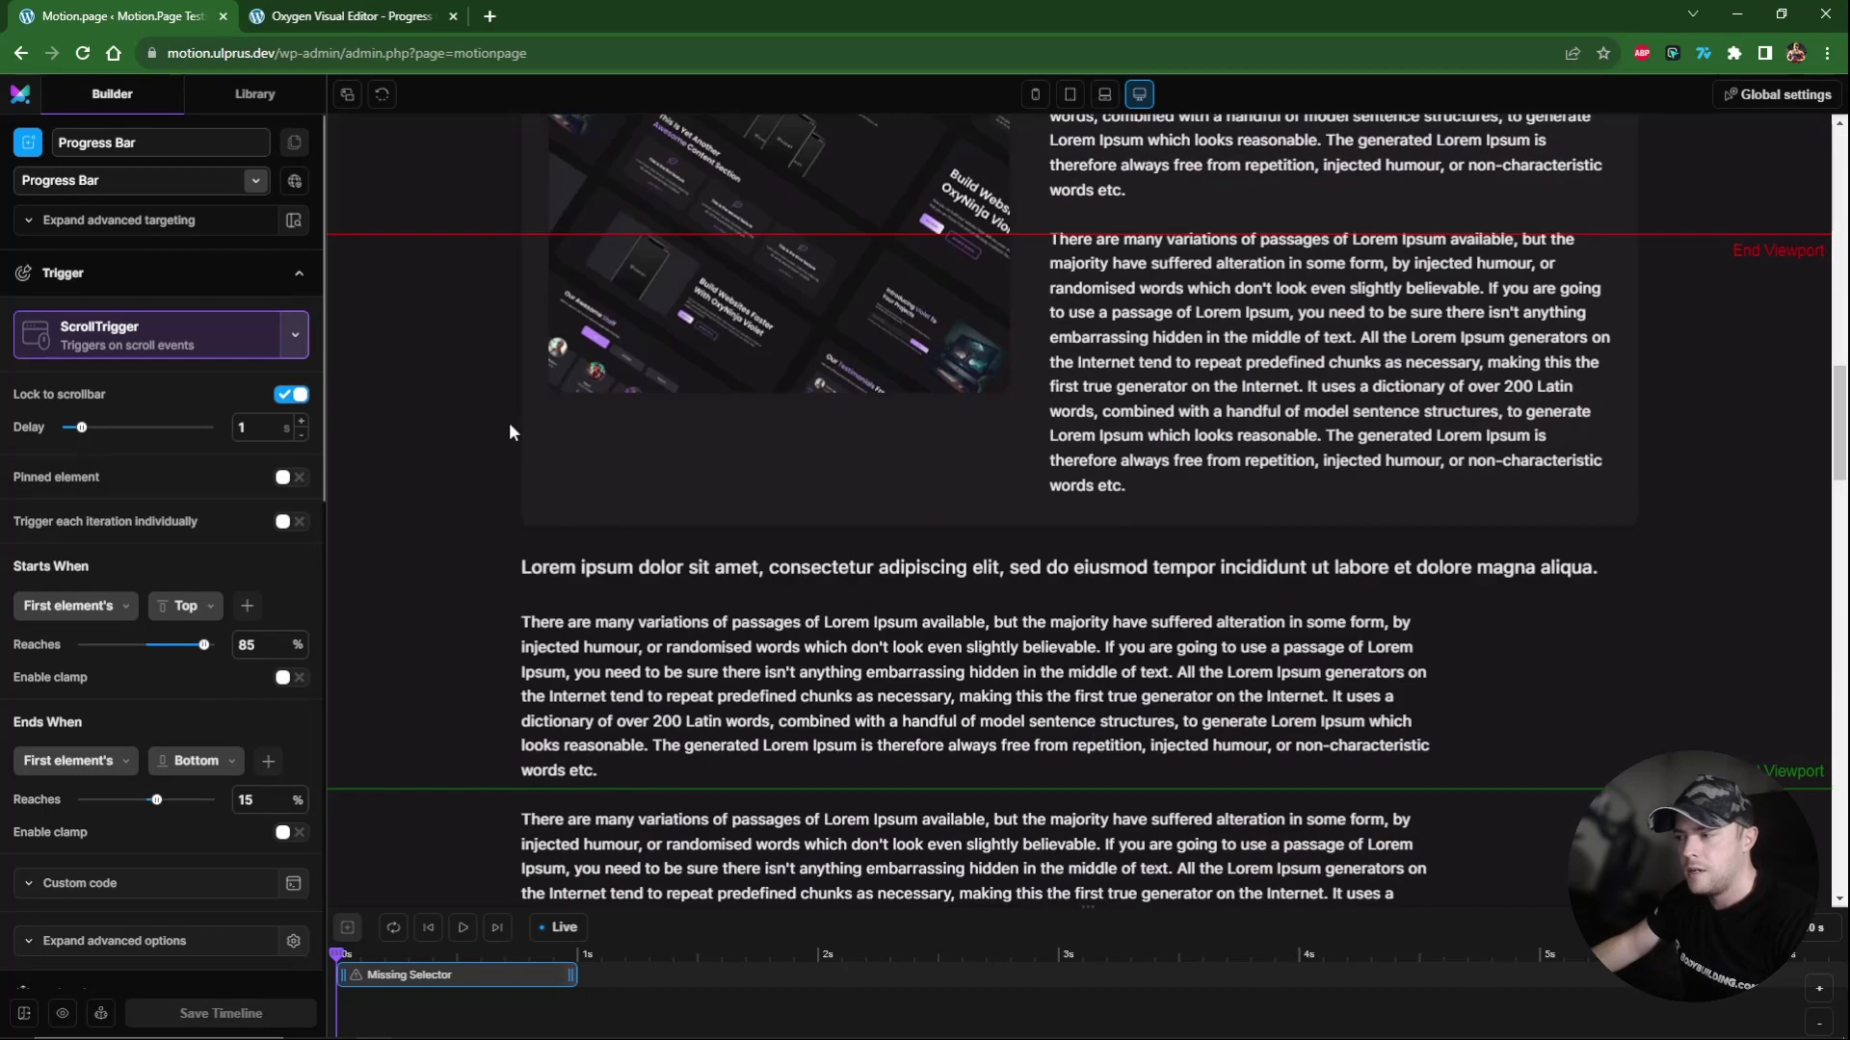
{"action": "scroll", "coordinate": [510, 433], "scroll_direction": "down", "scroll_amount": 10}
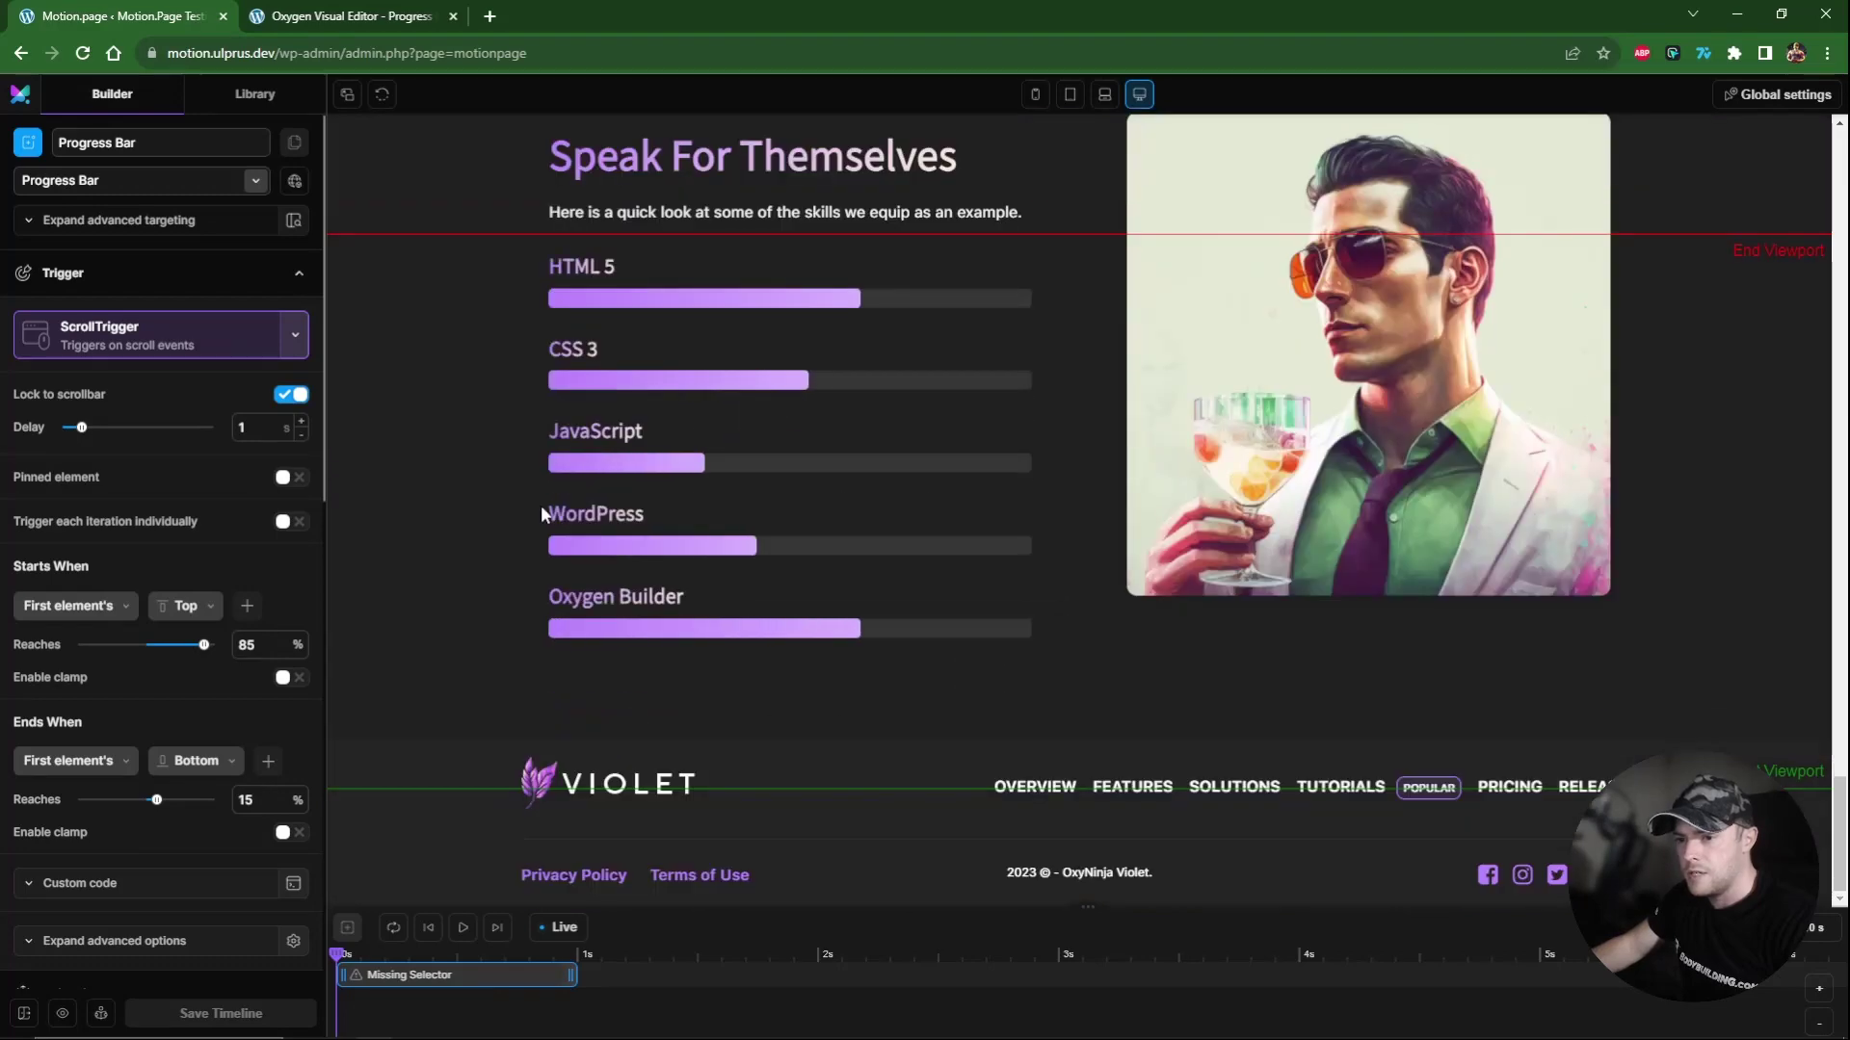
{"action": "scroll", "coordinate": [505, 724], "scroll_direction": "up", "scroll_amount": 15}
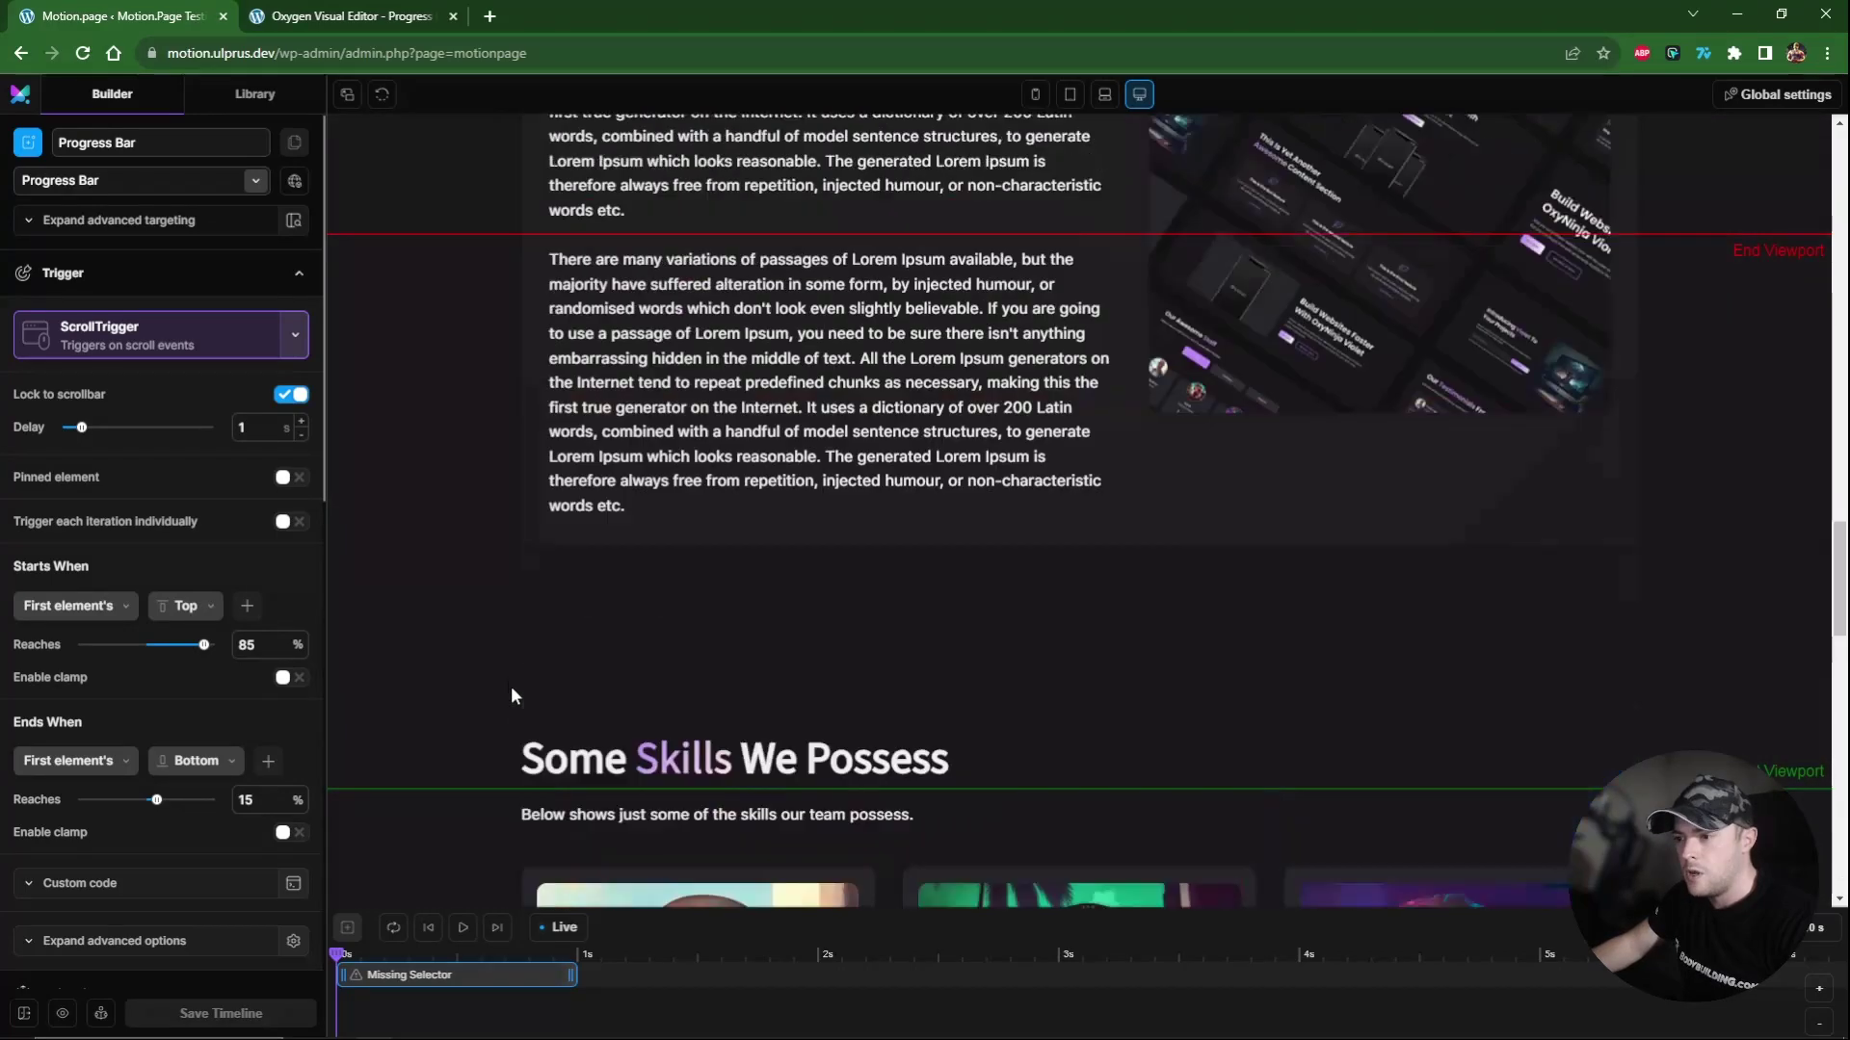
Base the trigger's start and end conditions on a selector and set both selectors to body.
{"action": "scroll", "coordinate": [494, 655], "scroll_direction": "up", "scroll_amount": 10}
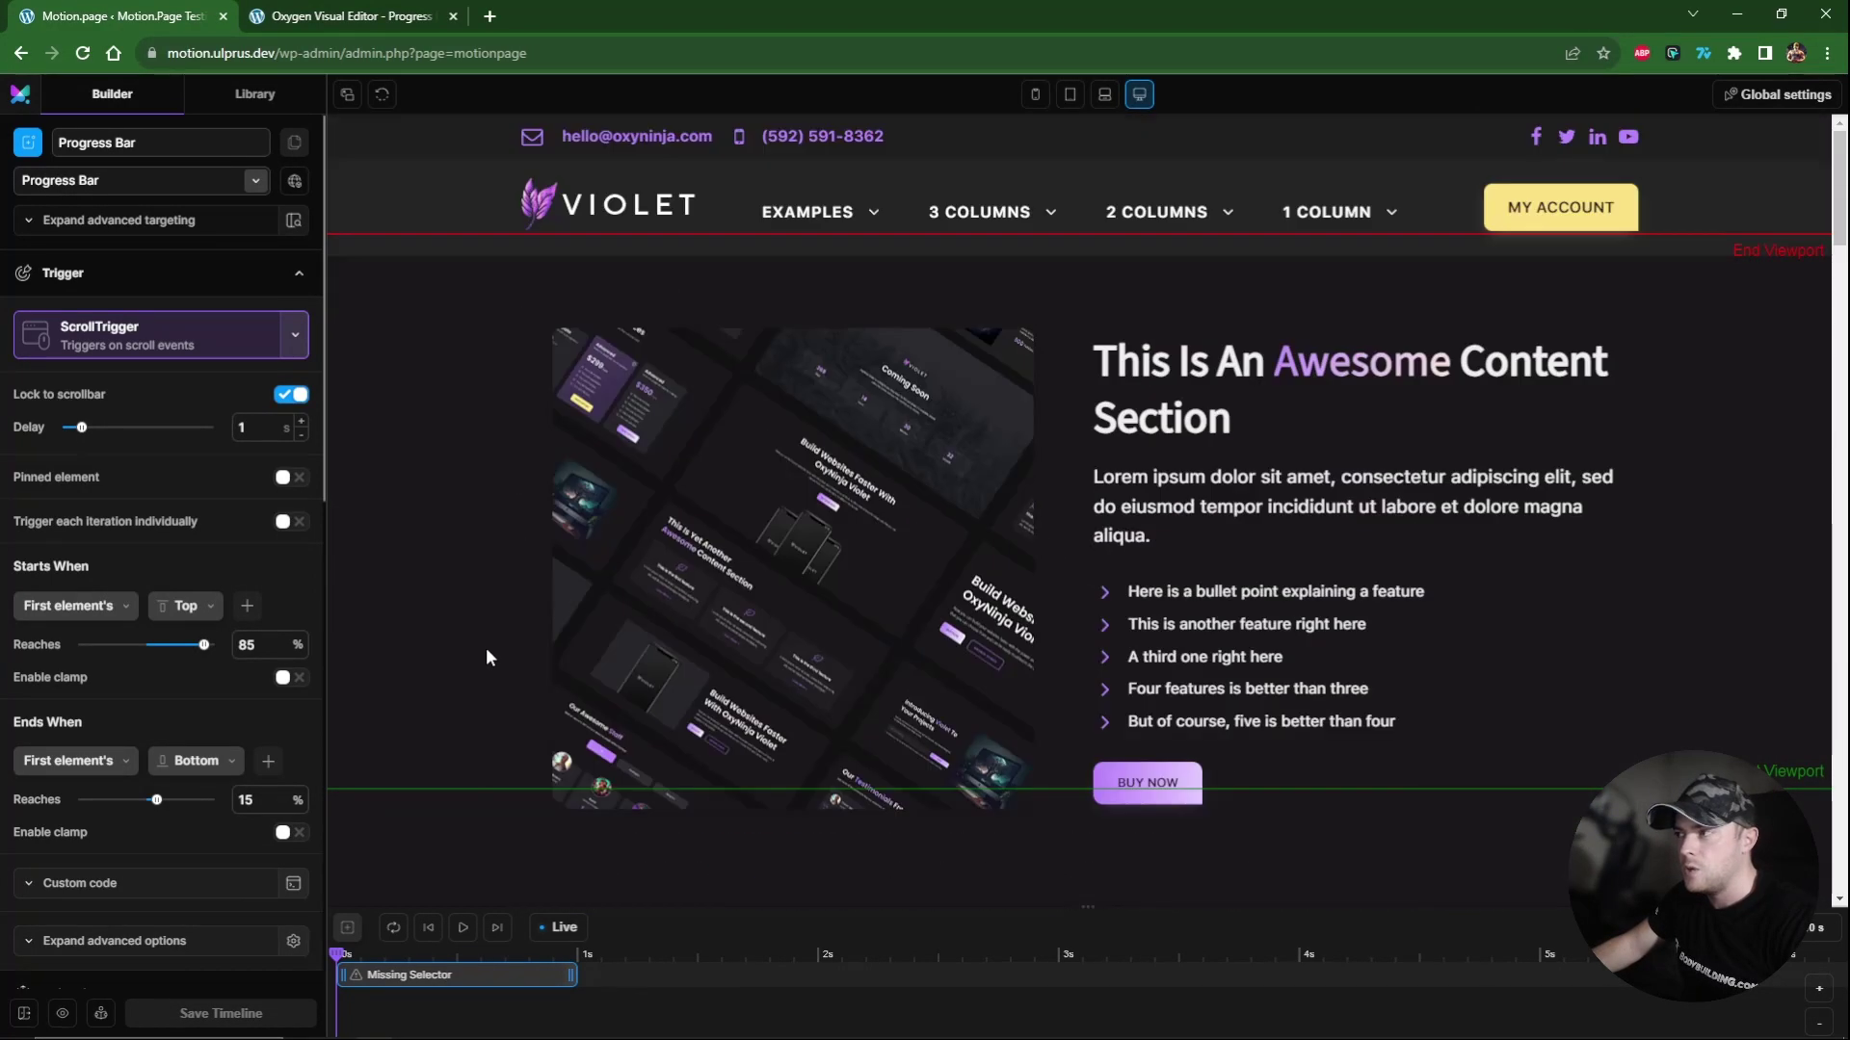
{"action": "mouse_move", "coordinate": [86, 609]}
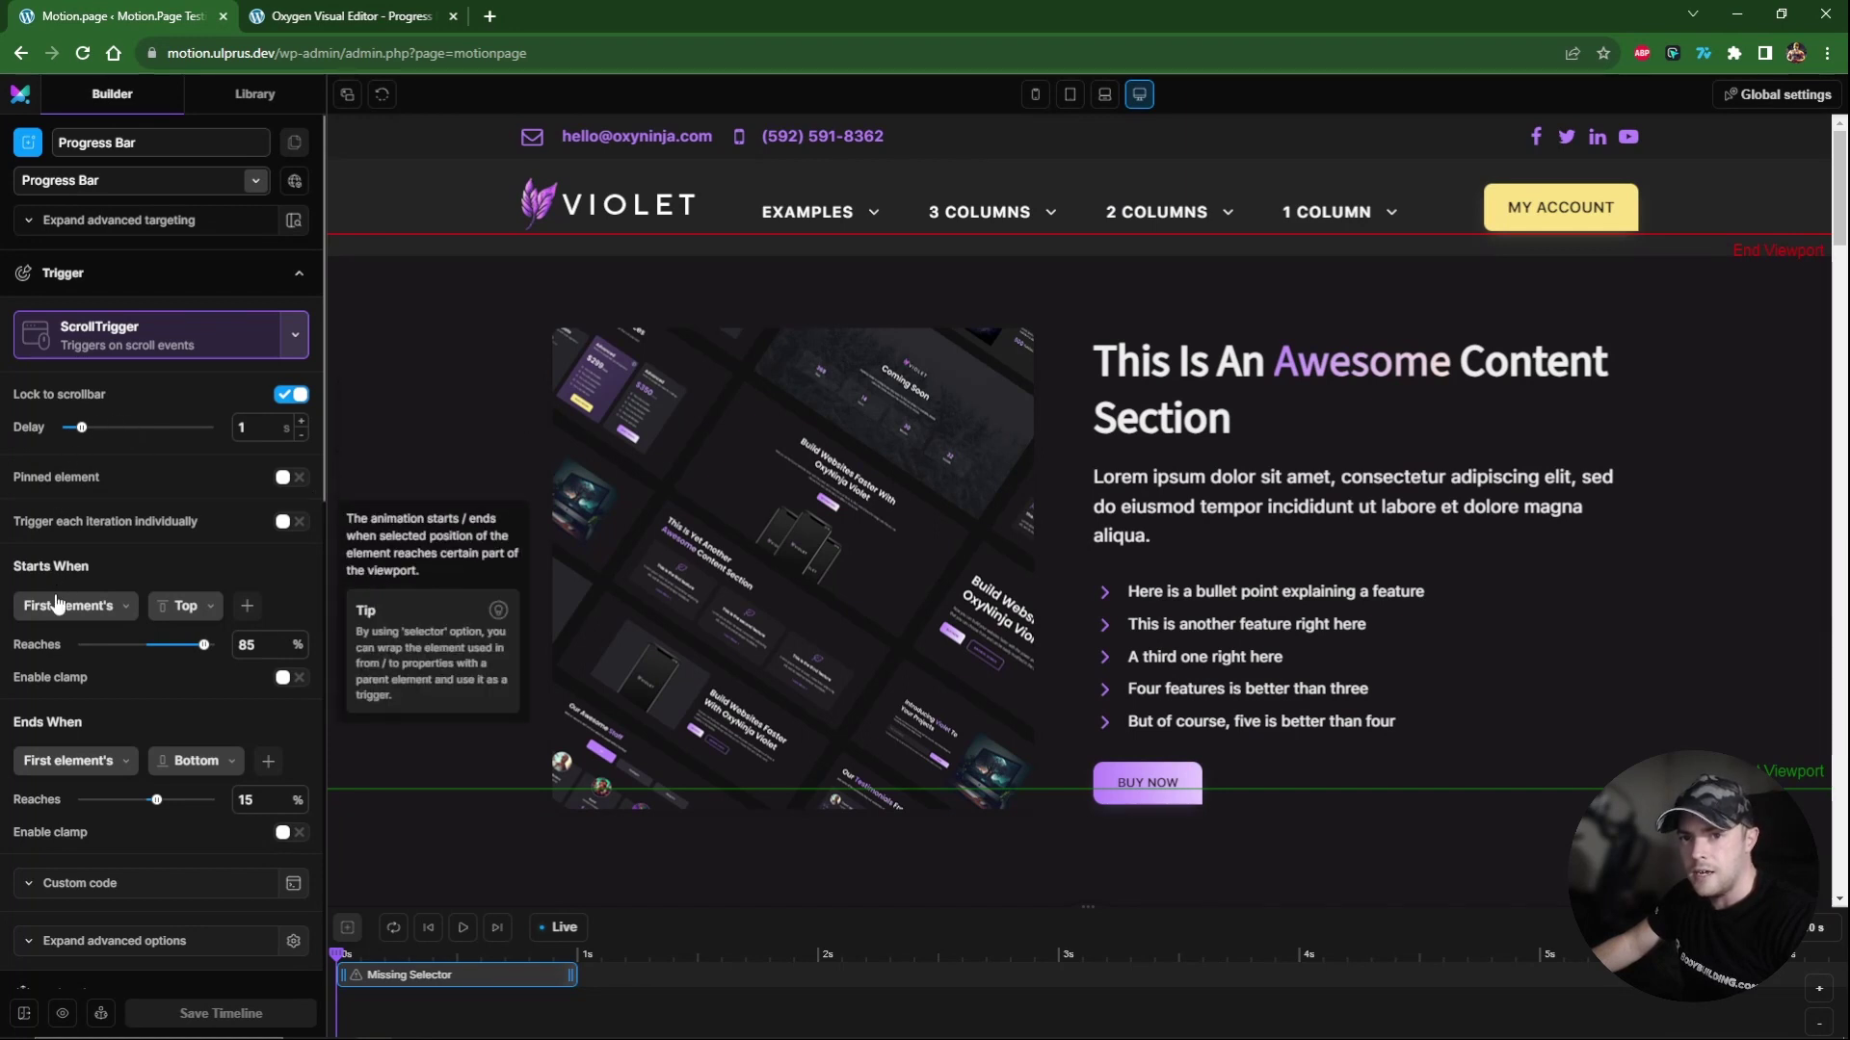
{"action": "left_click", "coordinate": [88, 608]}
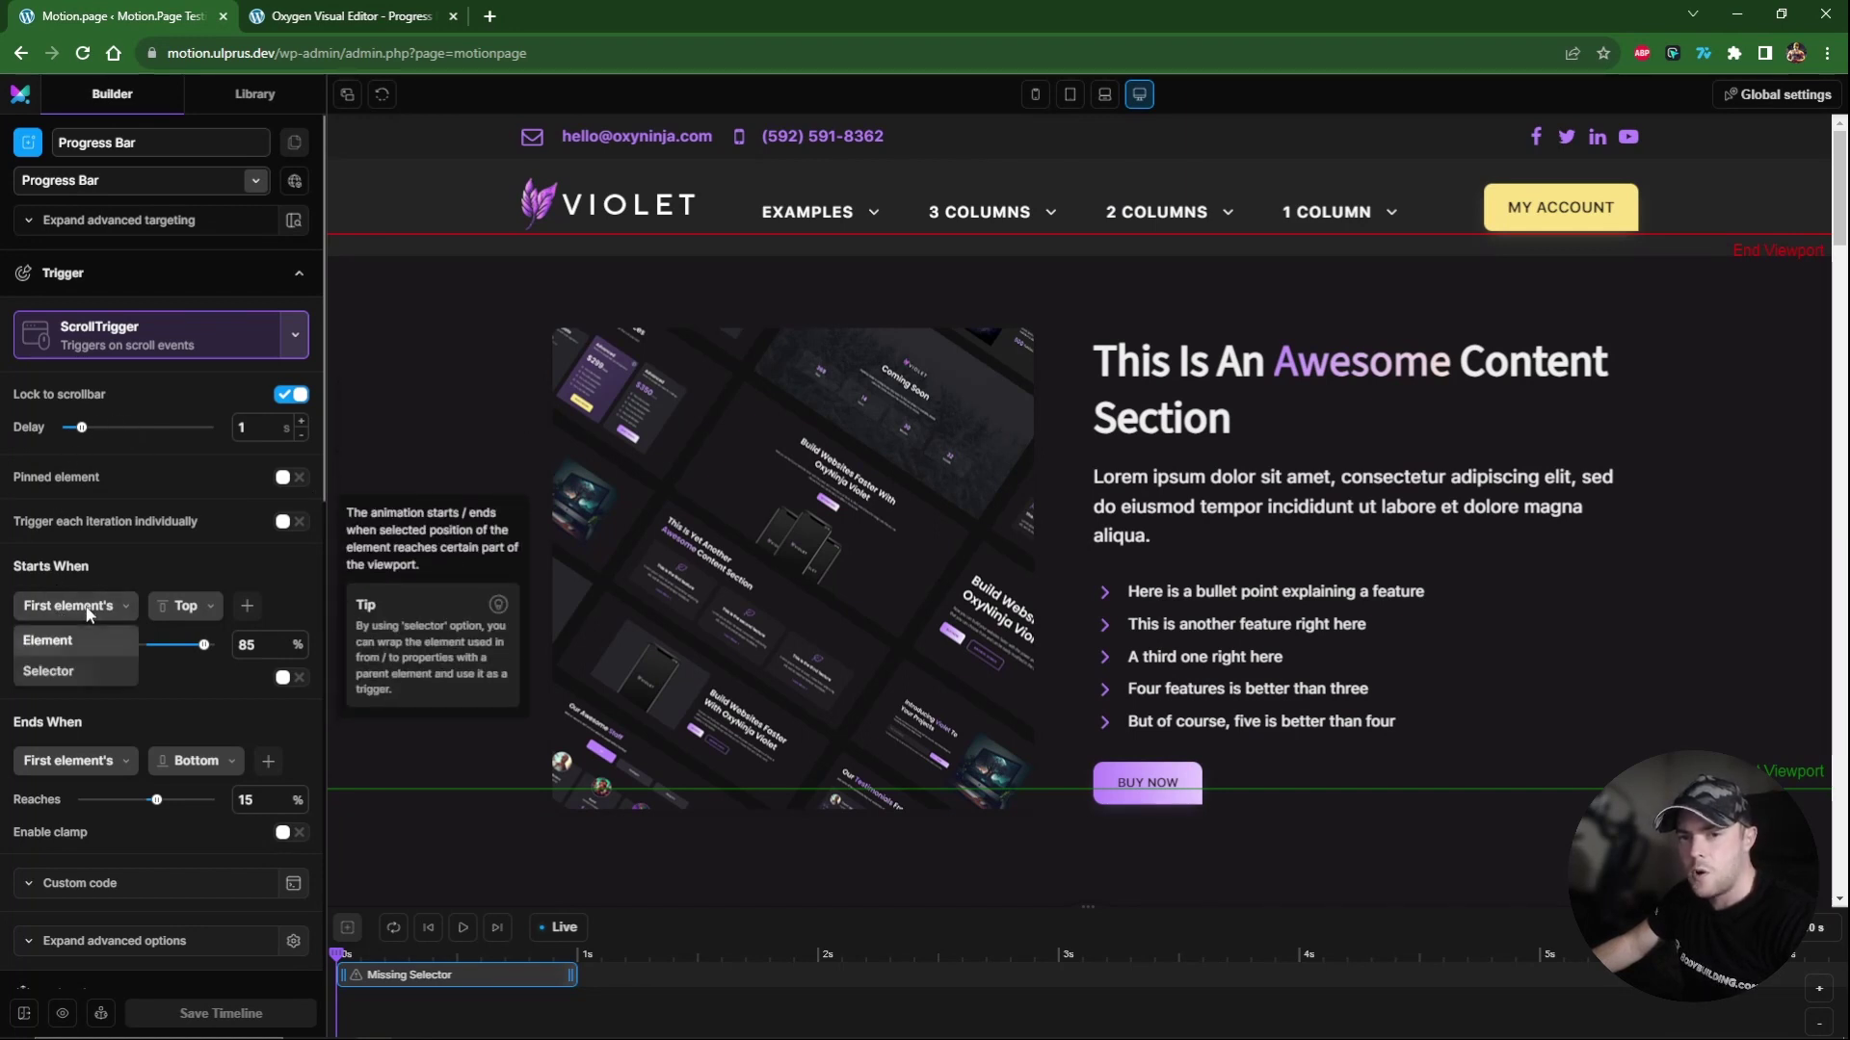
{"action": "left_click", "coordinate": [79, 668]}
{"action": "type", "text": "body"}
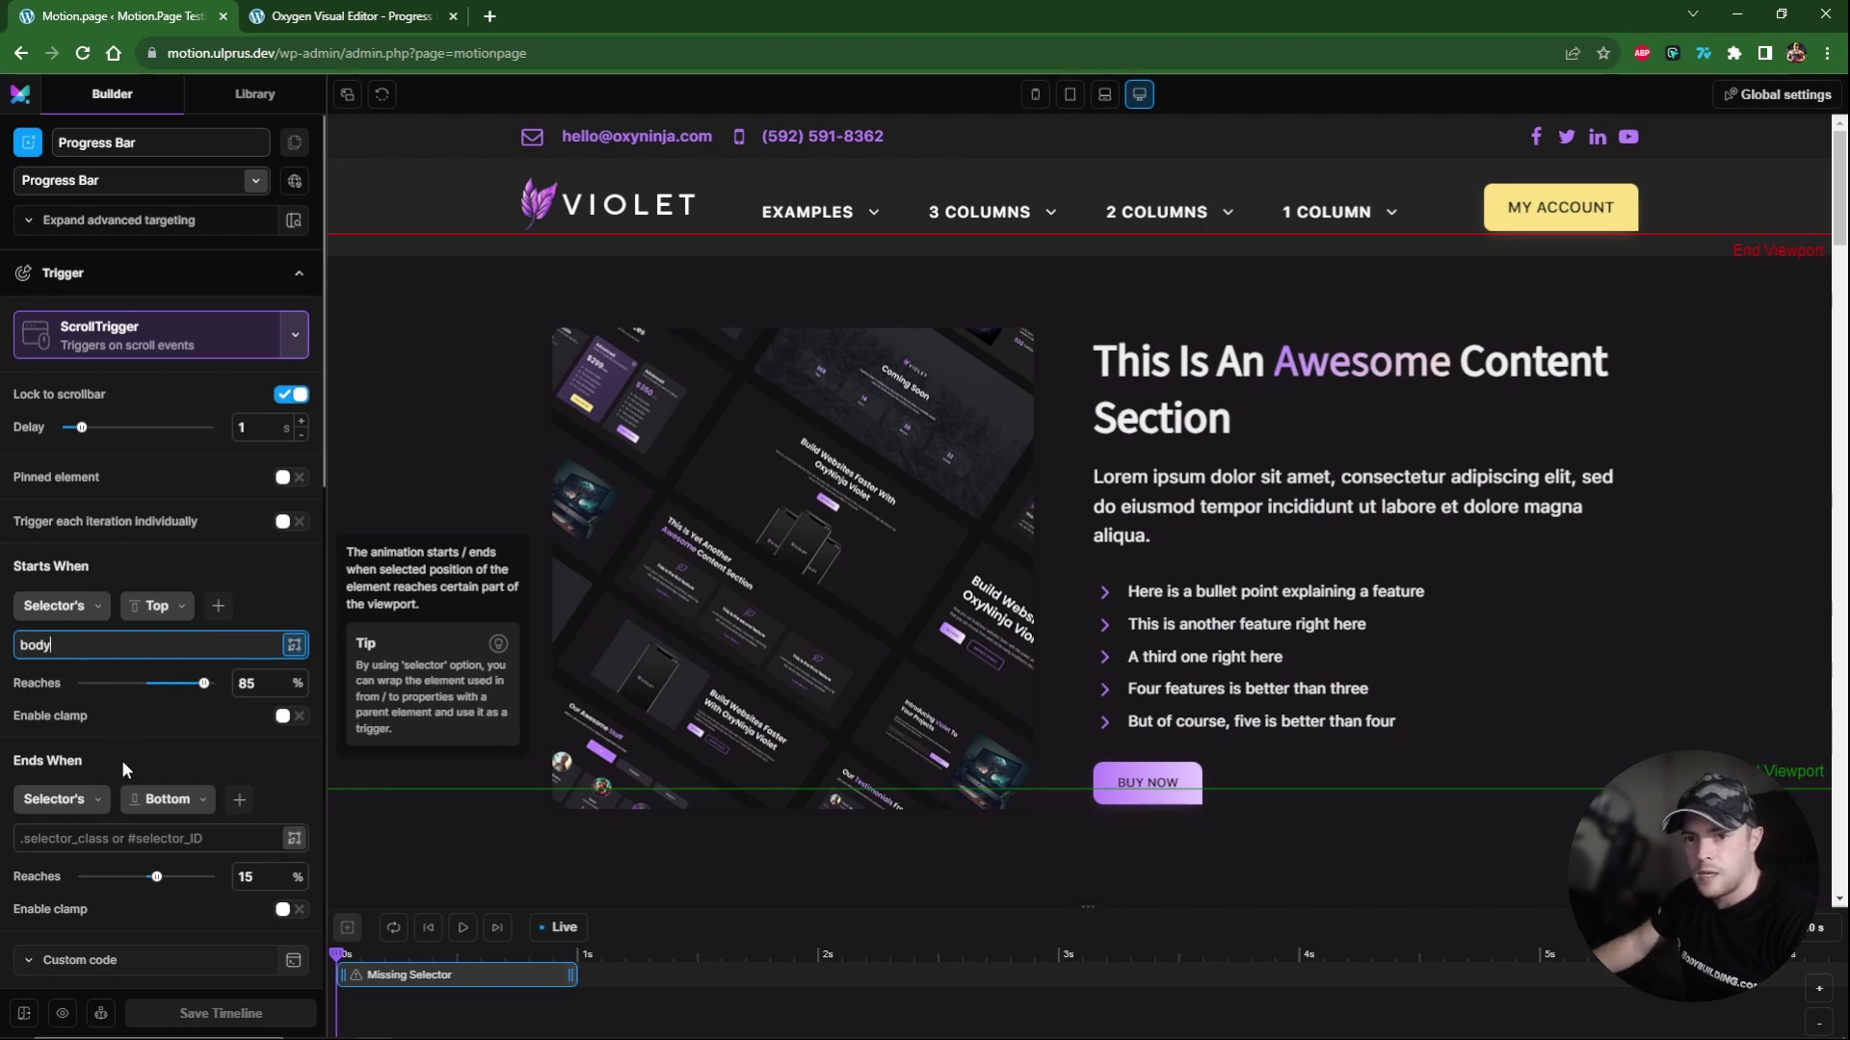
{"action": "left_click", "coordinate": [96, 802]}
{"action": "left_click", "coordinate": [107, 814]}
{"action": "left_click", "coordinate": [109, 838]}
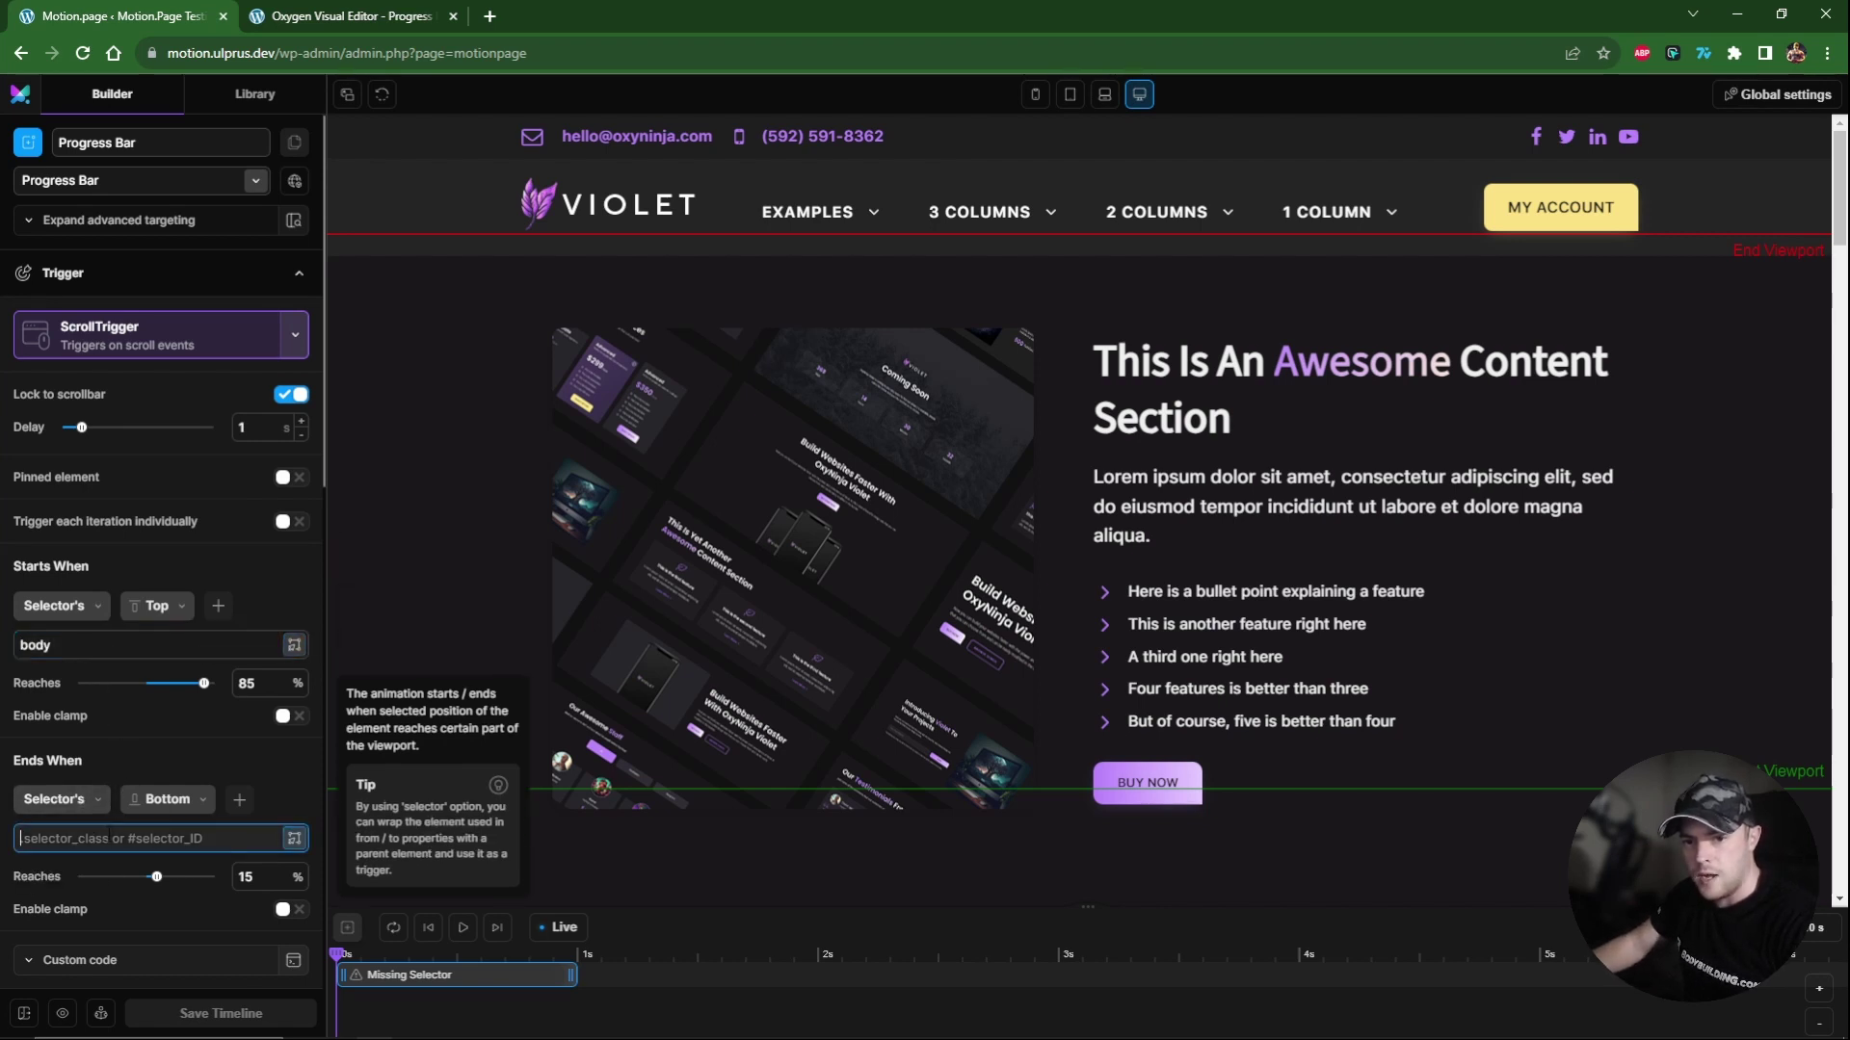
{"action": "type", "text": "body"}
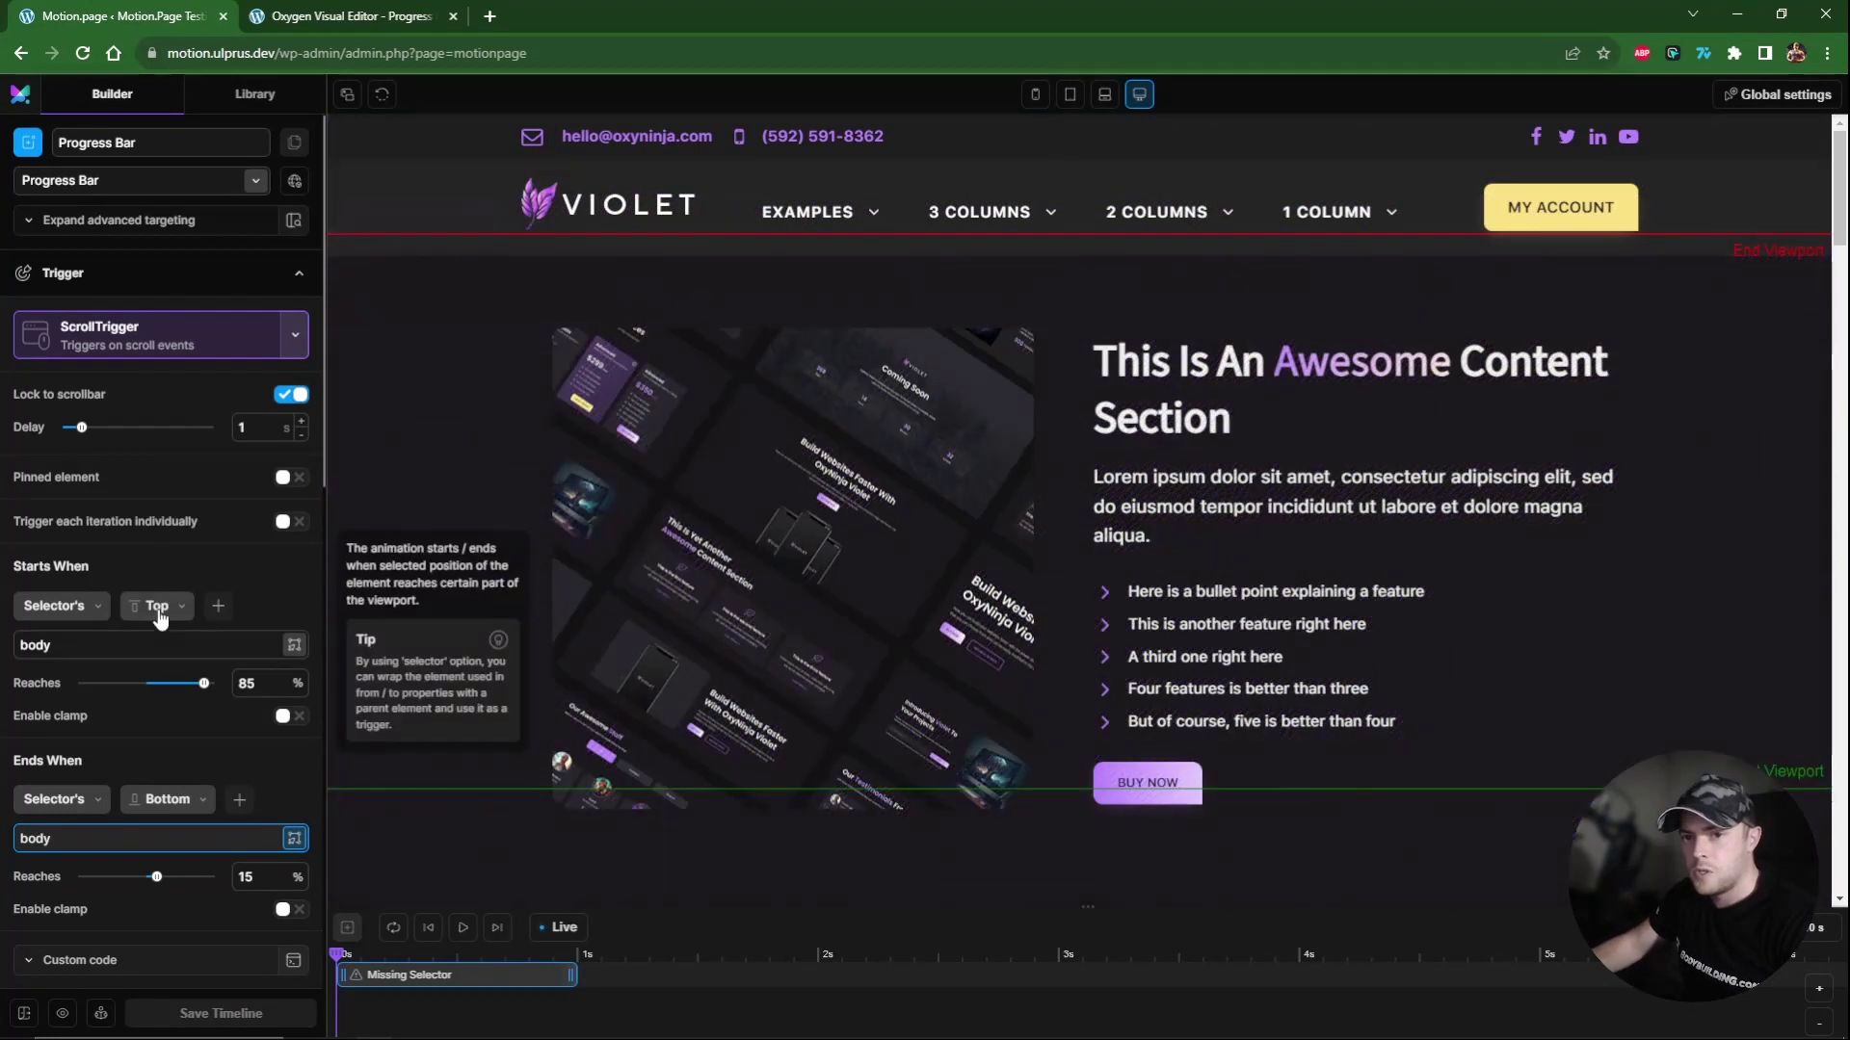
Set the trigger to start when the body's top reaches 0% and end when its bottom reaches 100%.
{"action": "double_click", "coordinate": [252, 683]}
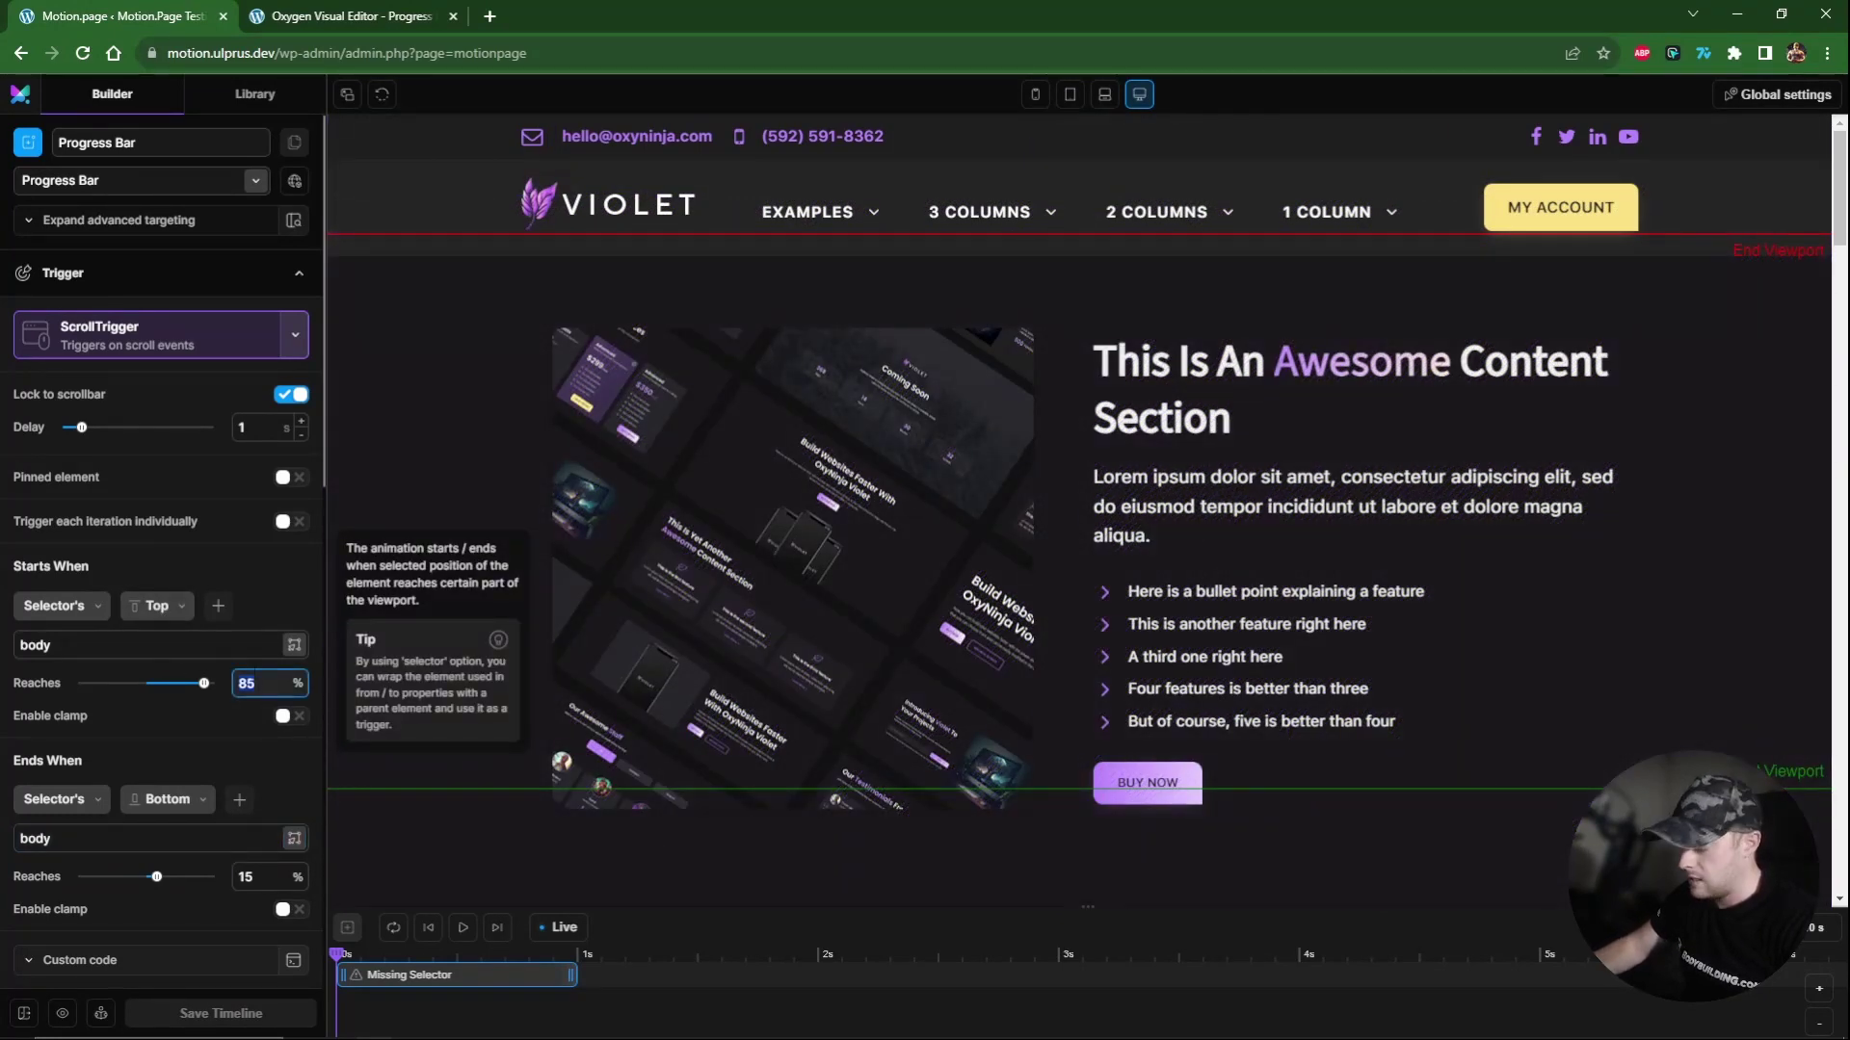
{"action": "scroll", "coordinate": [465, 702], "scroll_direction": "down", "scroll_amount": 5}
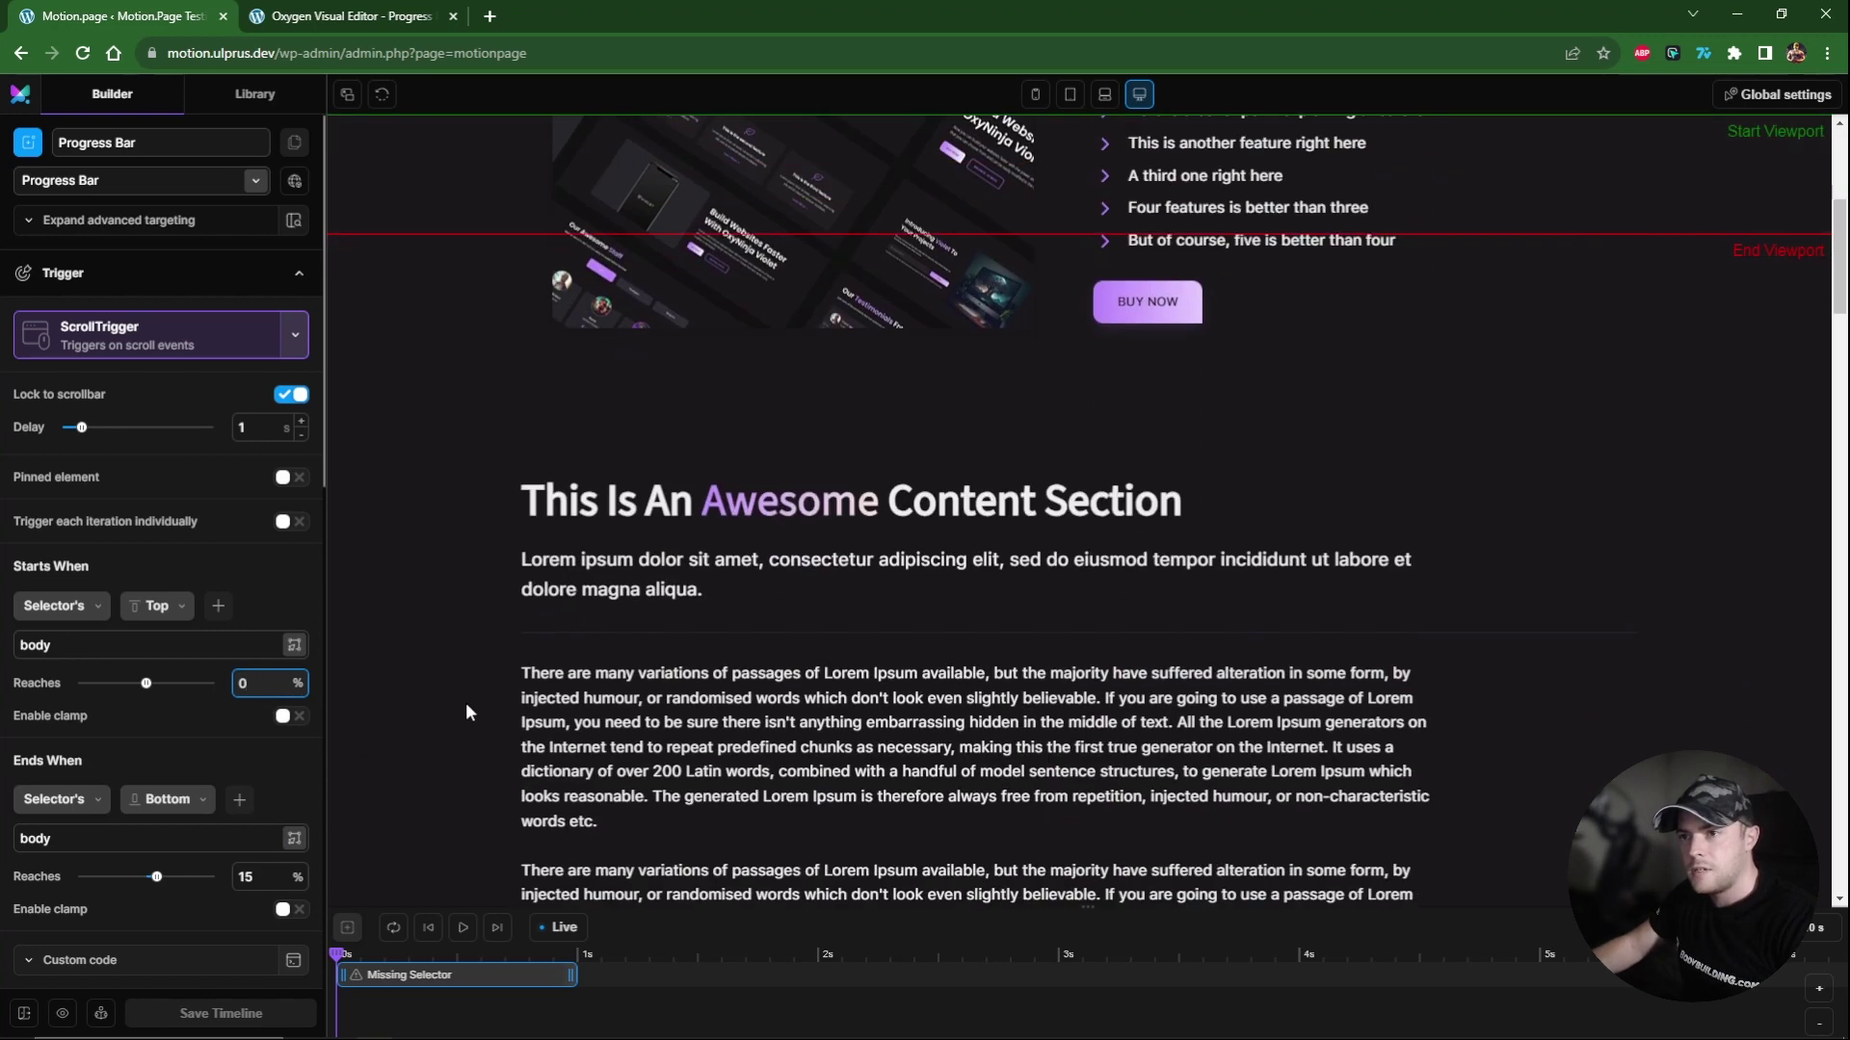
{"action": "scroll", "coordinate": [467, 704], "scroll_direction": "down", "scroll_amount": 10}
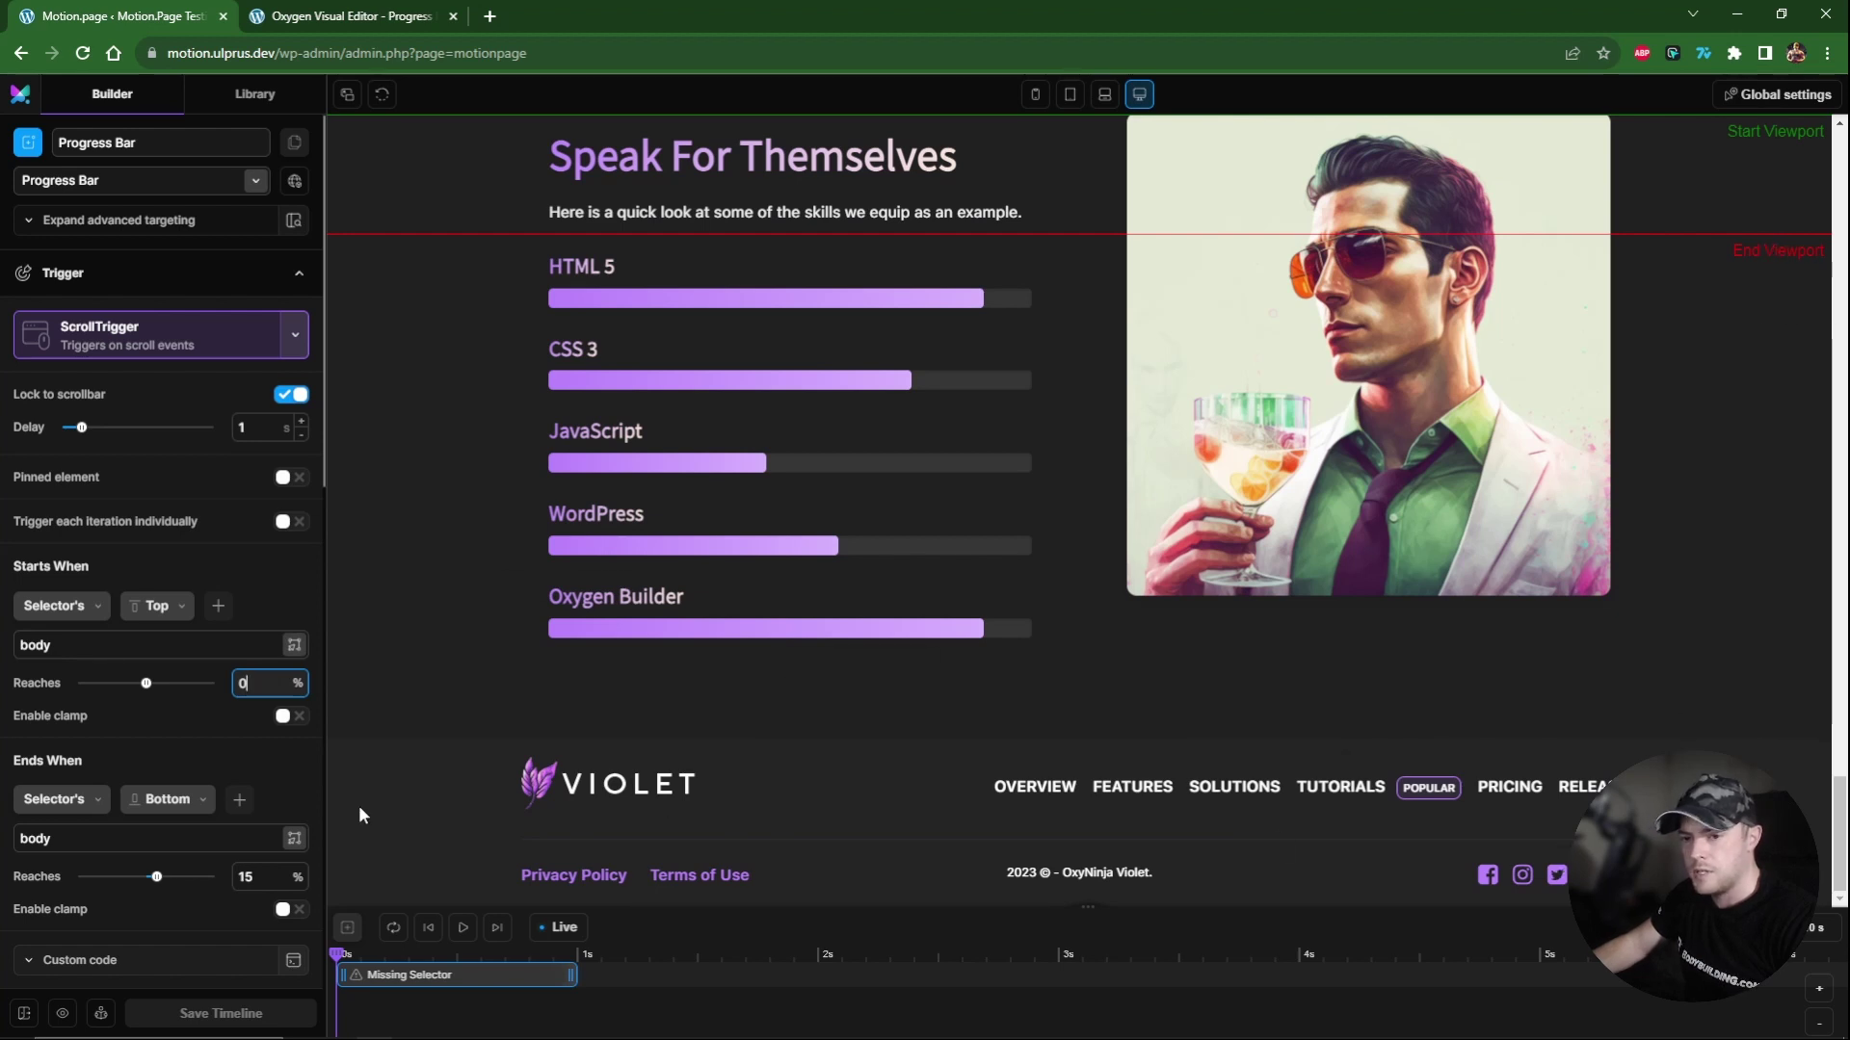
{"action": "left_click", "coordinate": [264, 874]}
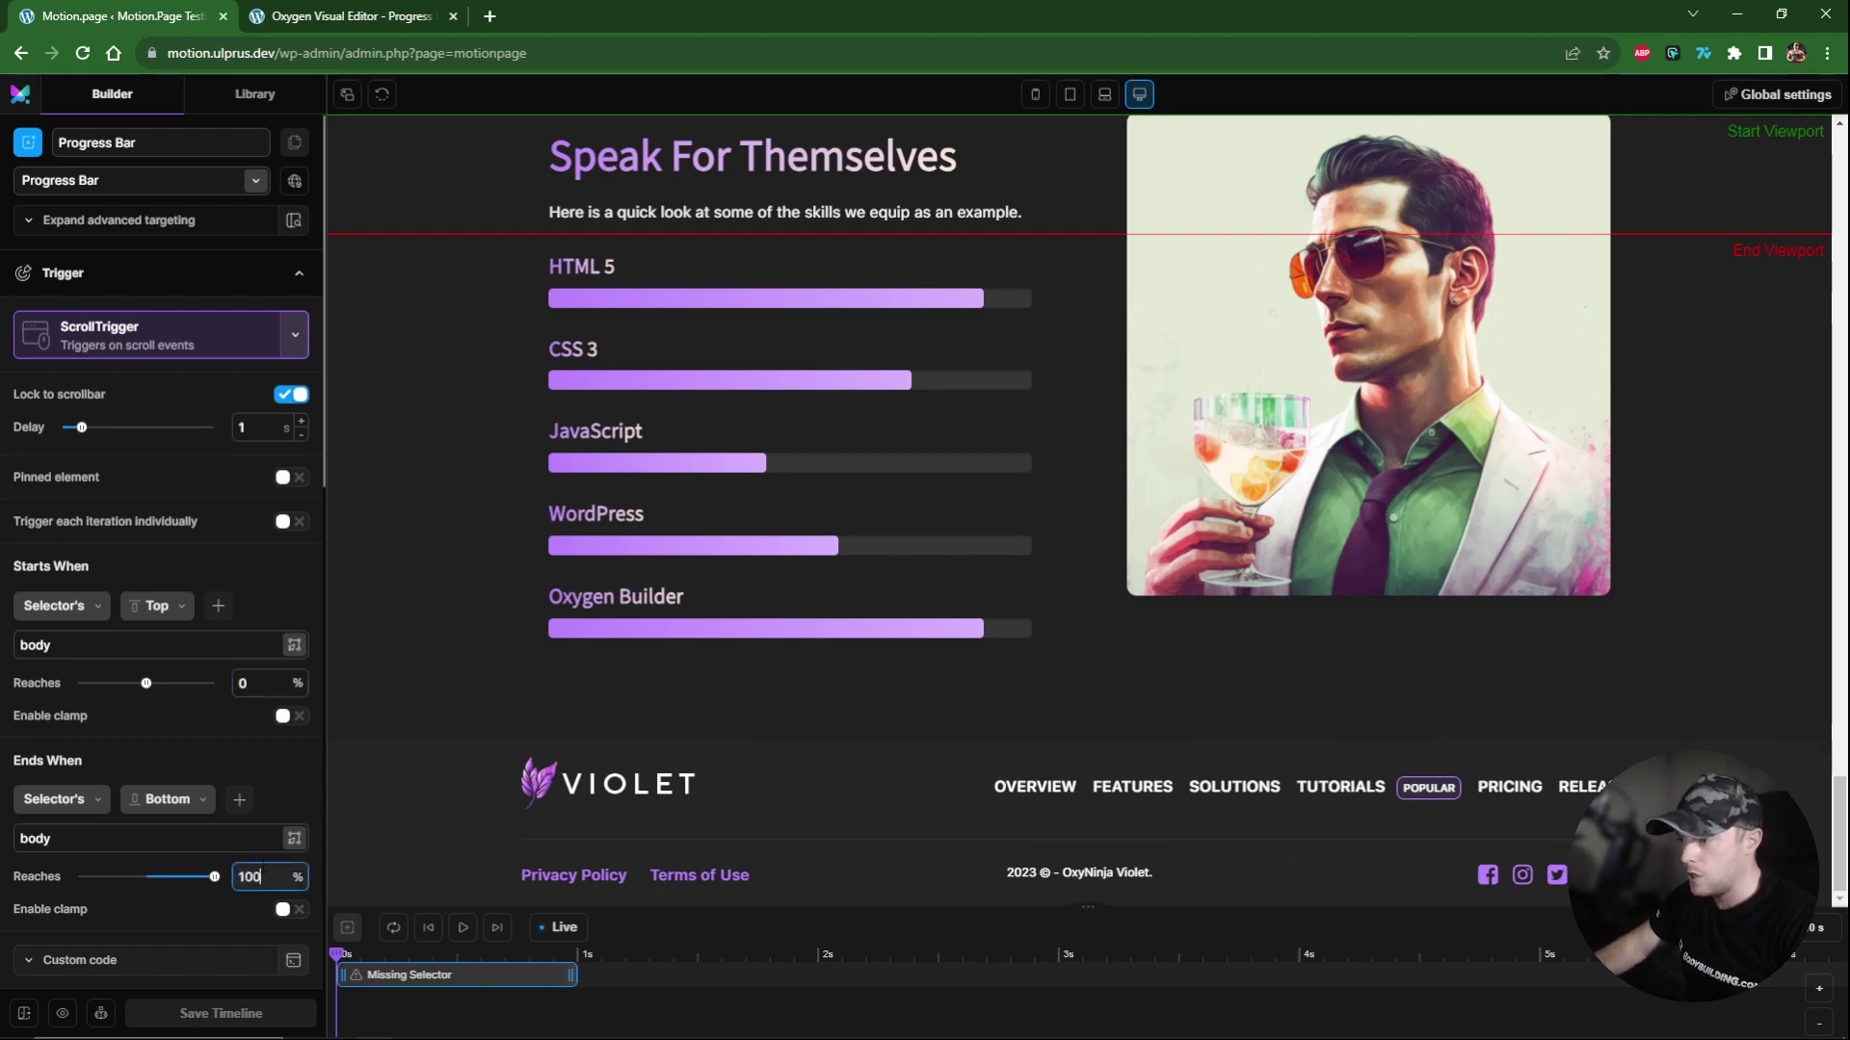
{"action": "scroll", "coordinate": [536, 763], "scroll_direction": "up", "scroll_amount": 15}
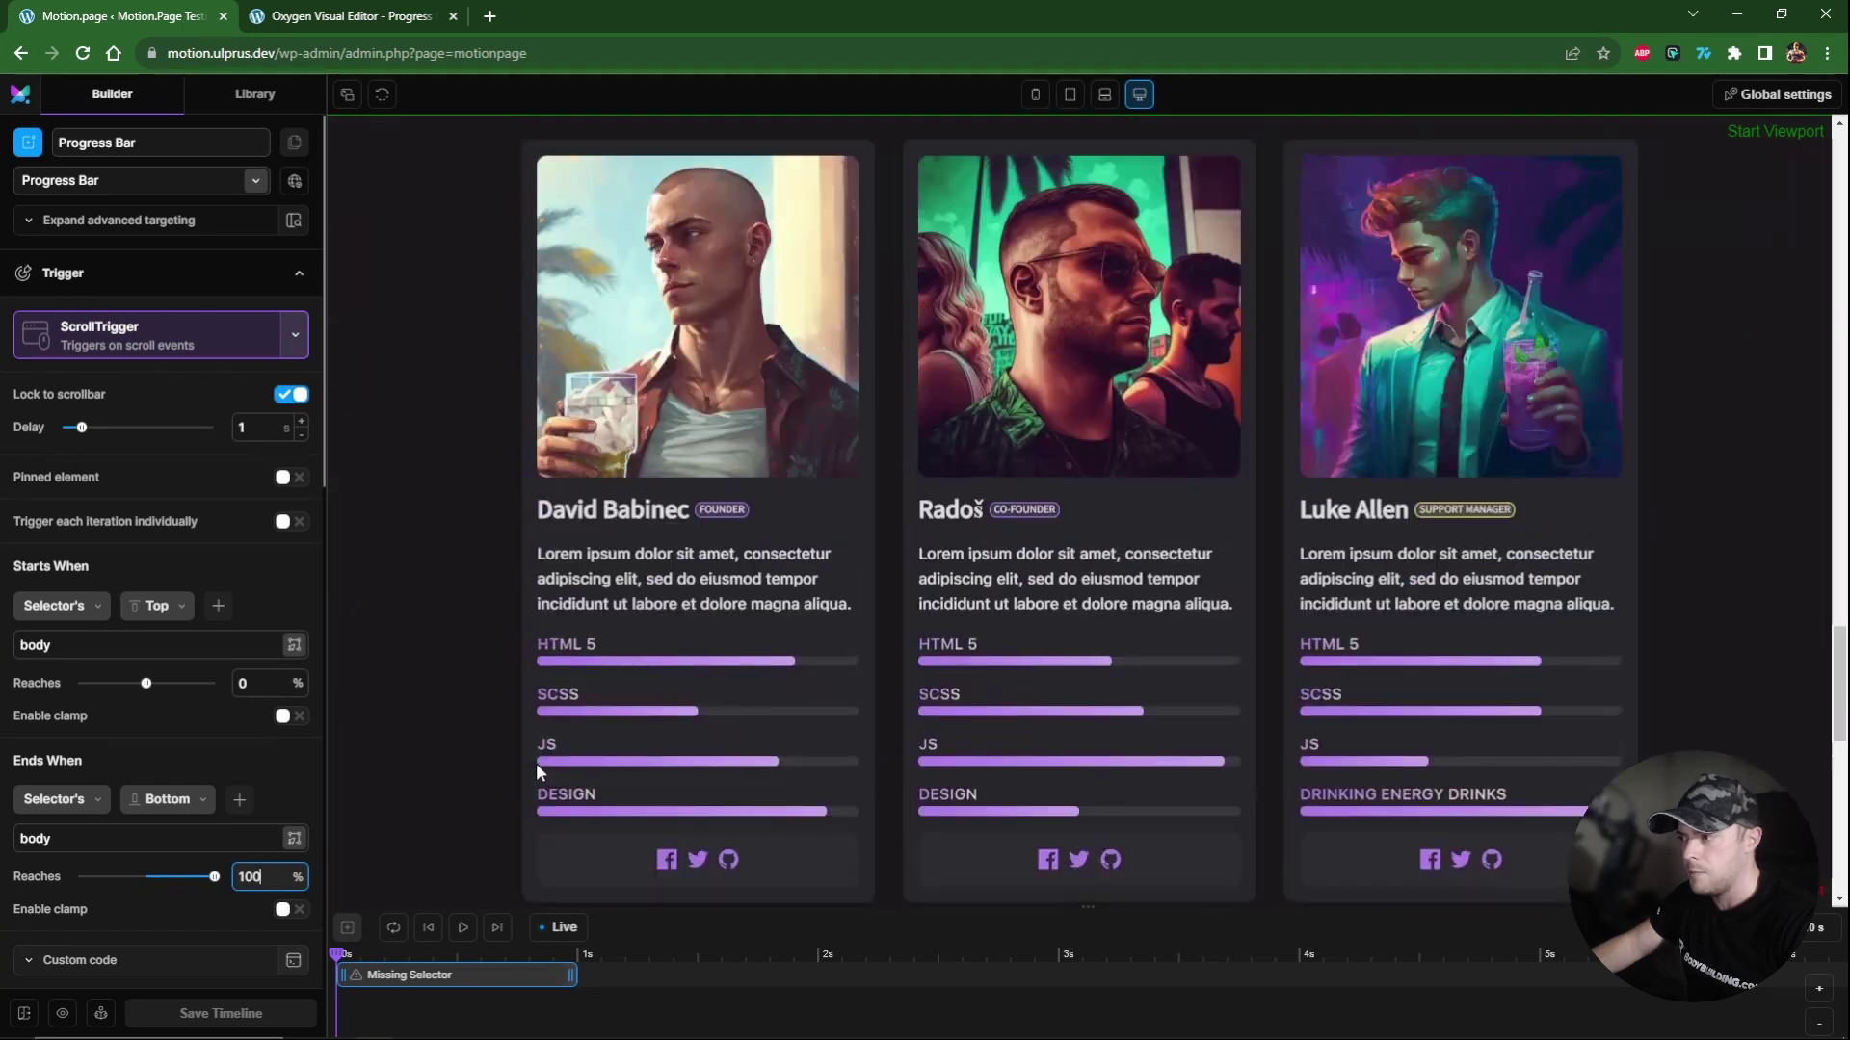
Target #mp-circle-fill as the animation selector and switch its properties to To.
{"action": "scroll", "coordinate": [227, 724], "scroll_direction": "down", "scroll_amount": 7}
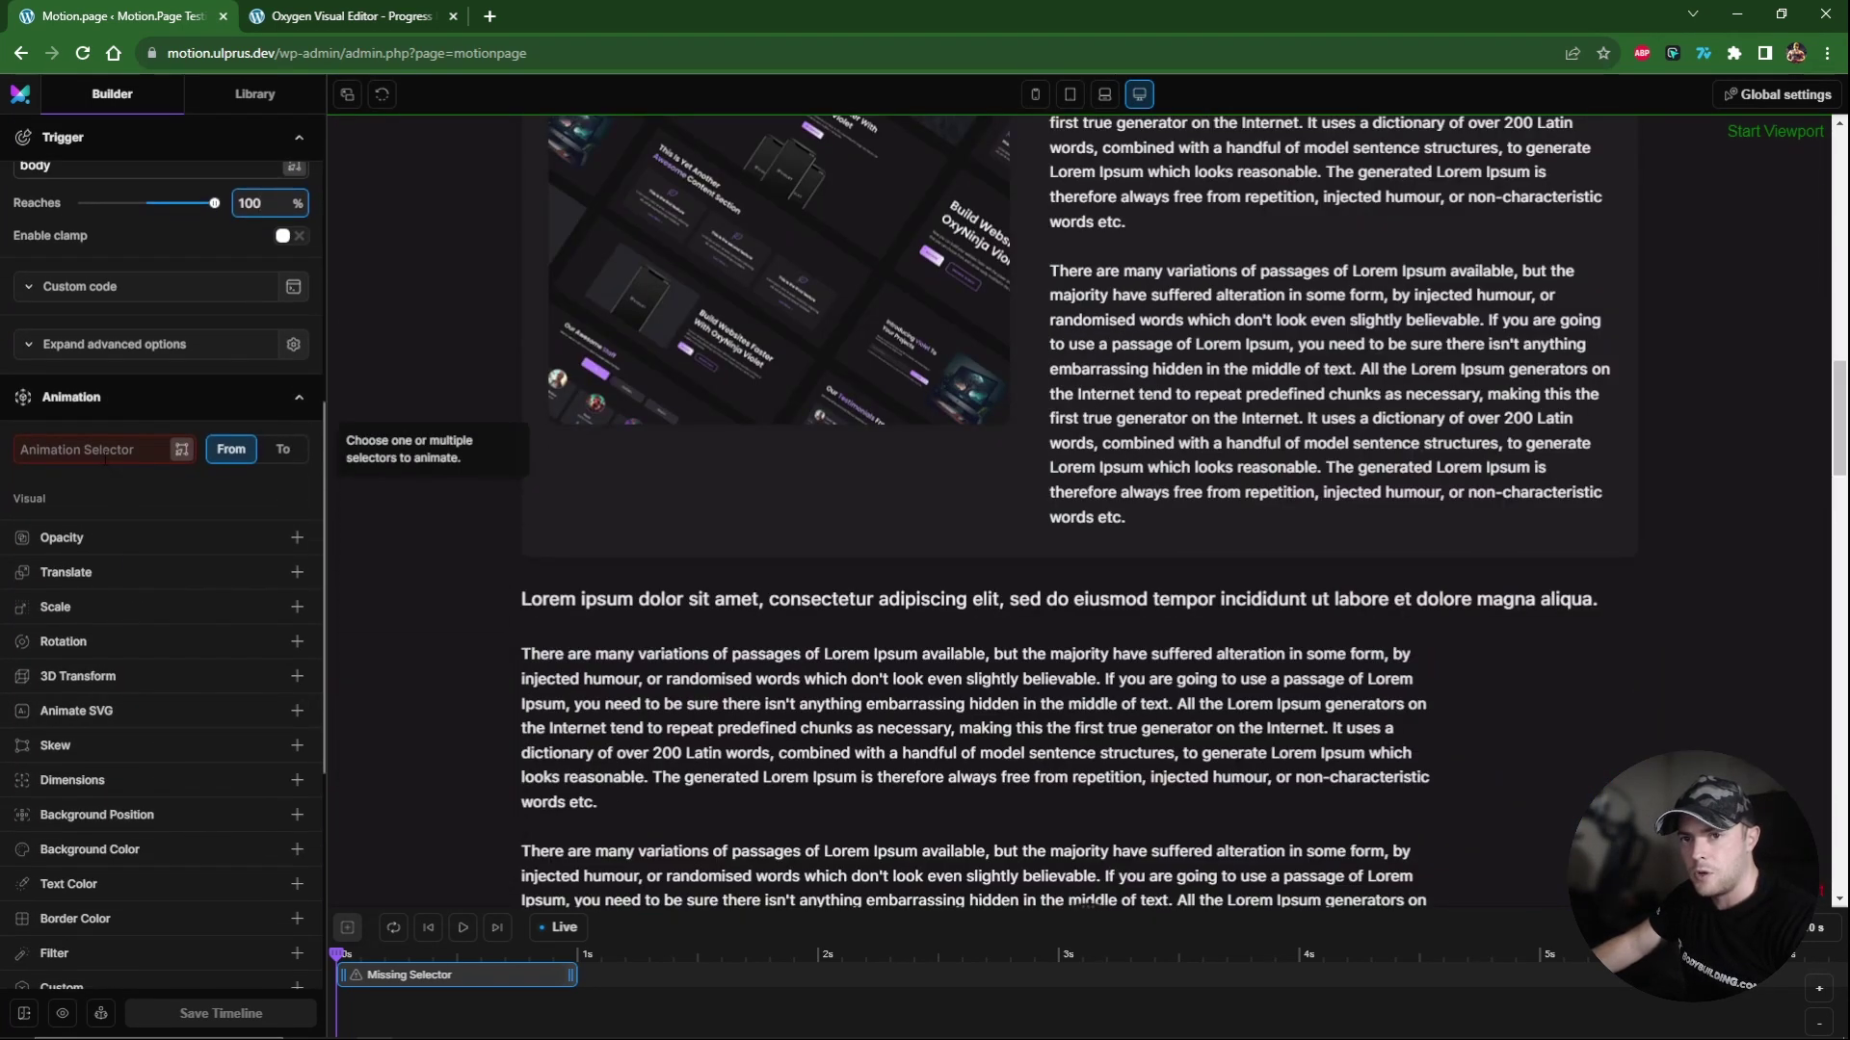
{"action": "left_click", "coordinate": [138, 452]}
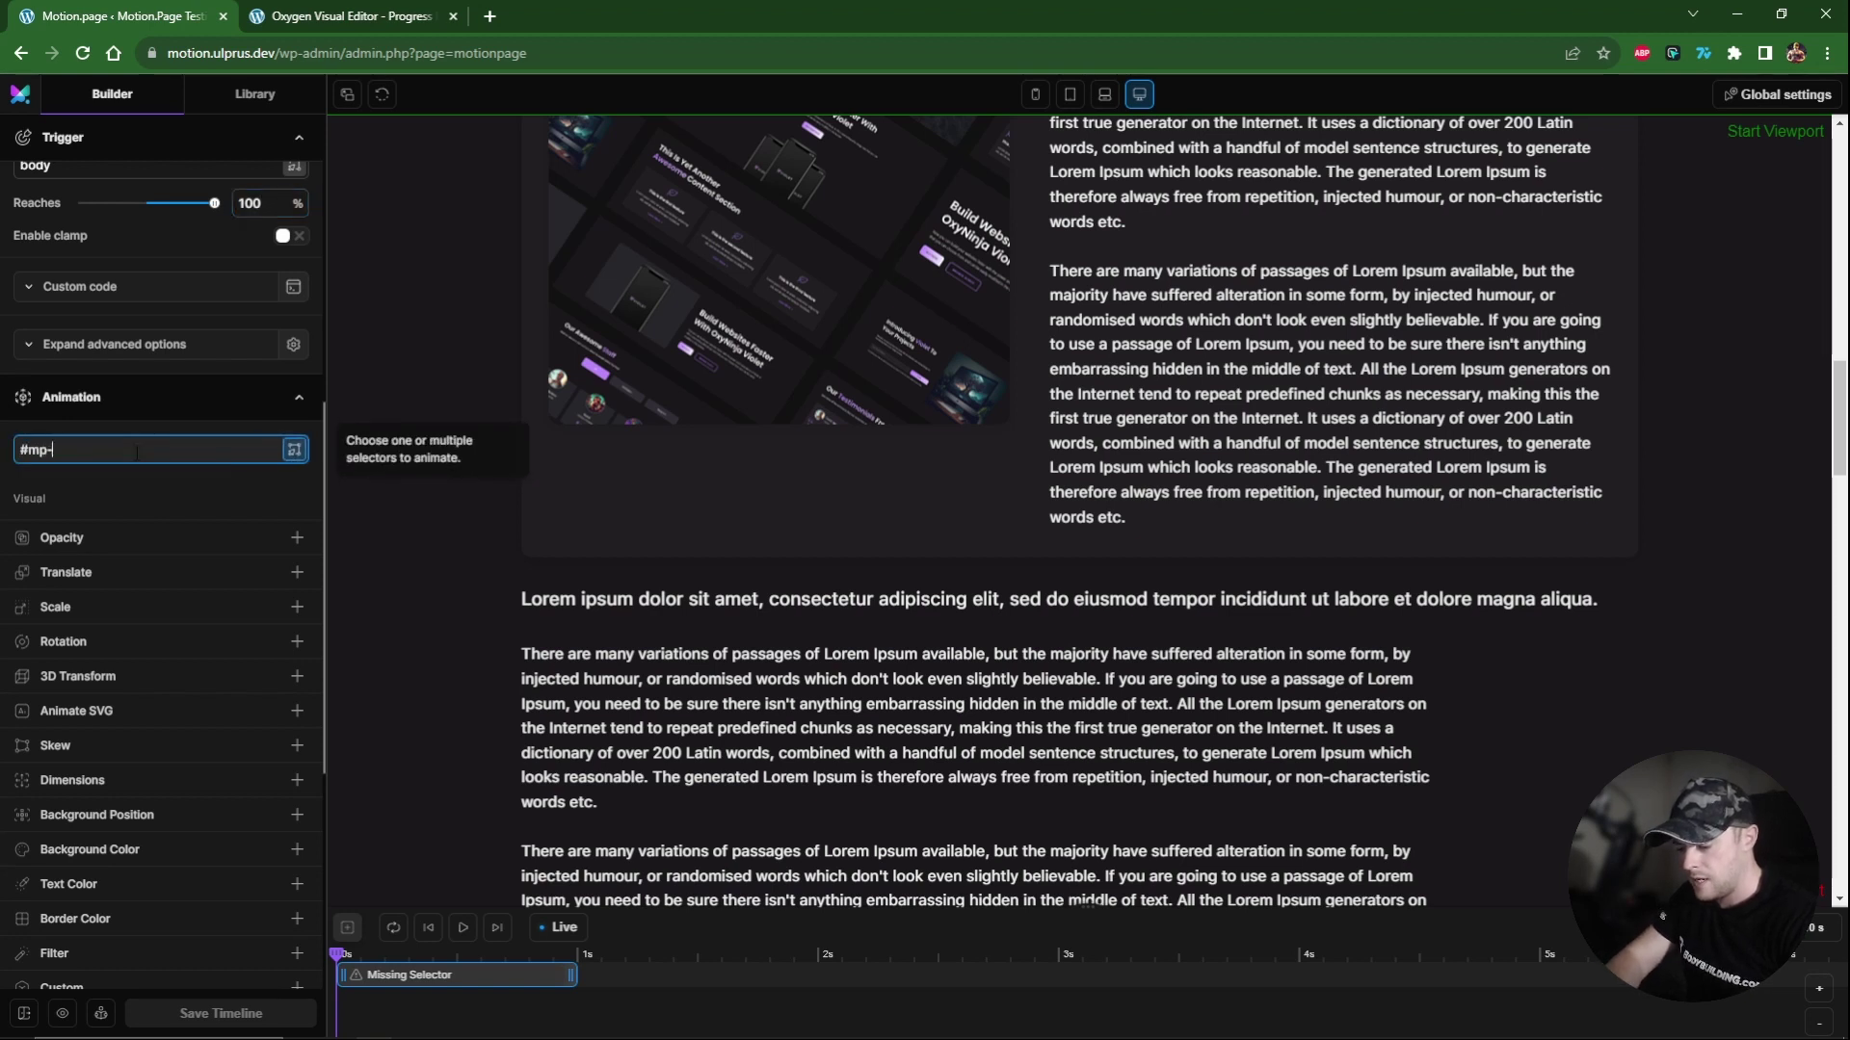
{"action": "type", "text": "#mp-circle-fill"}
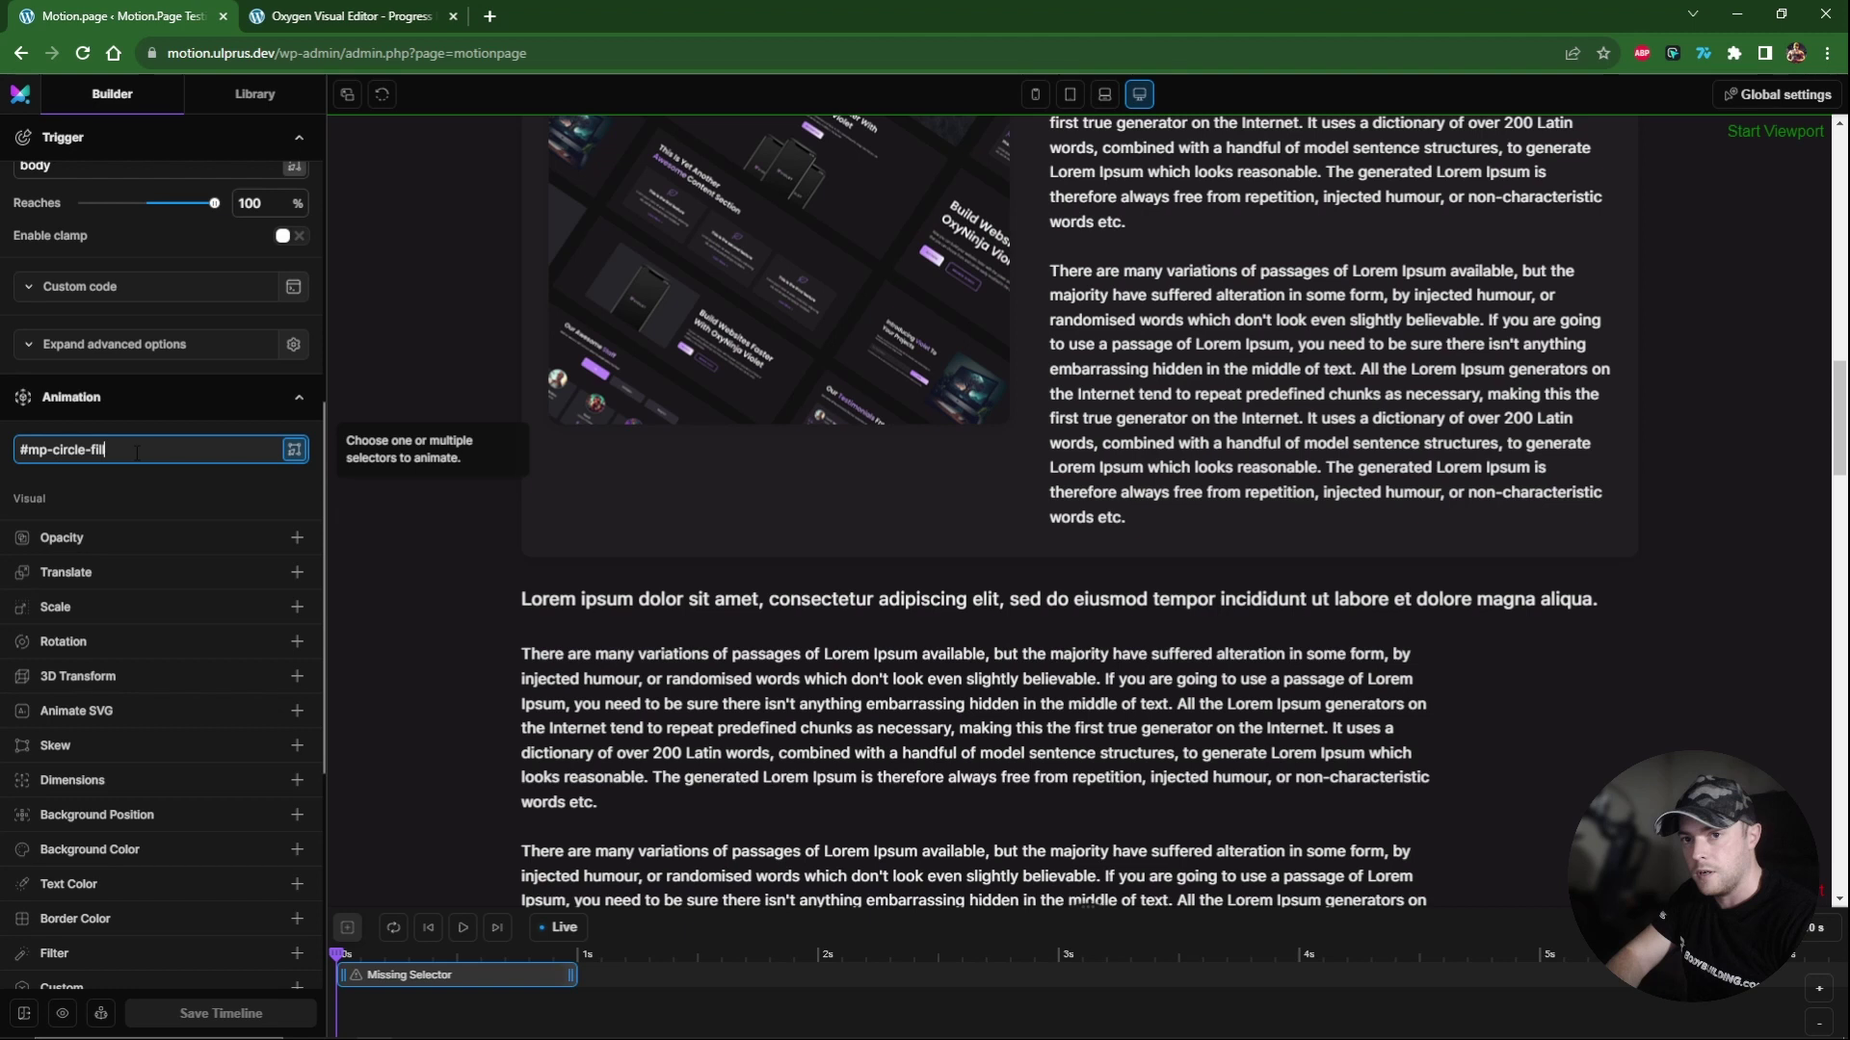
{"action": "key", "text": "Return"}
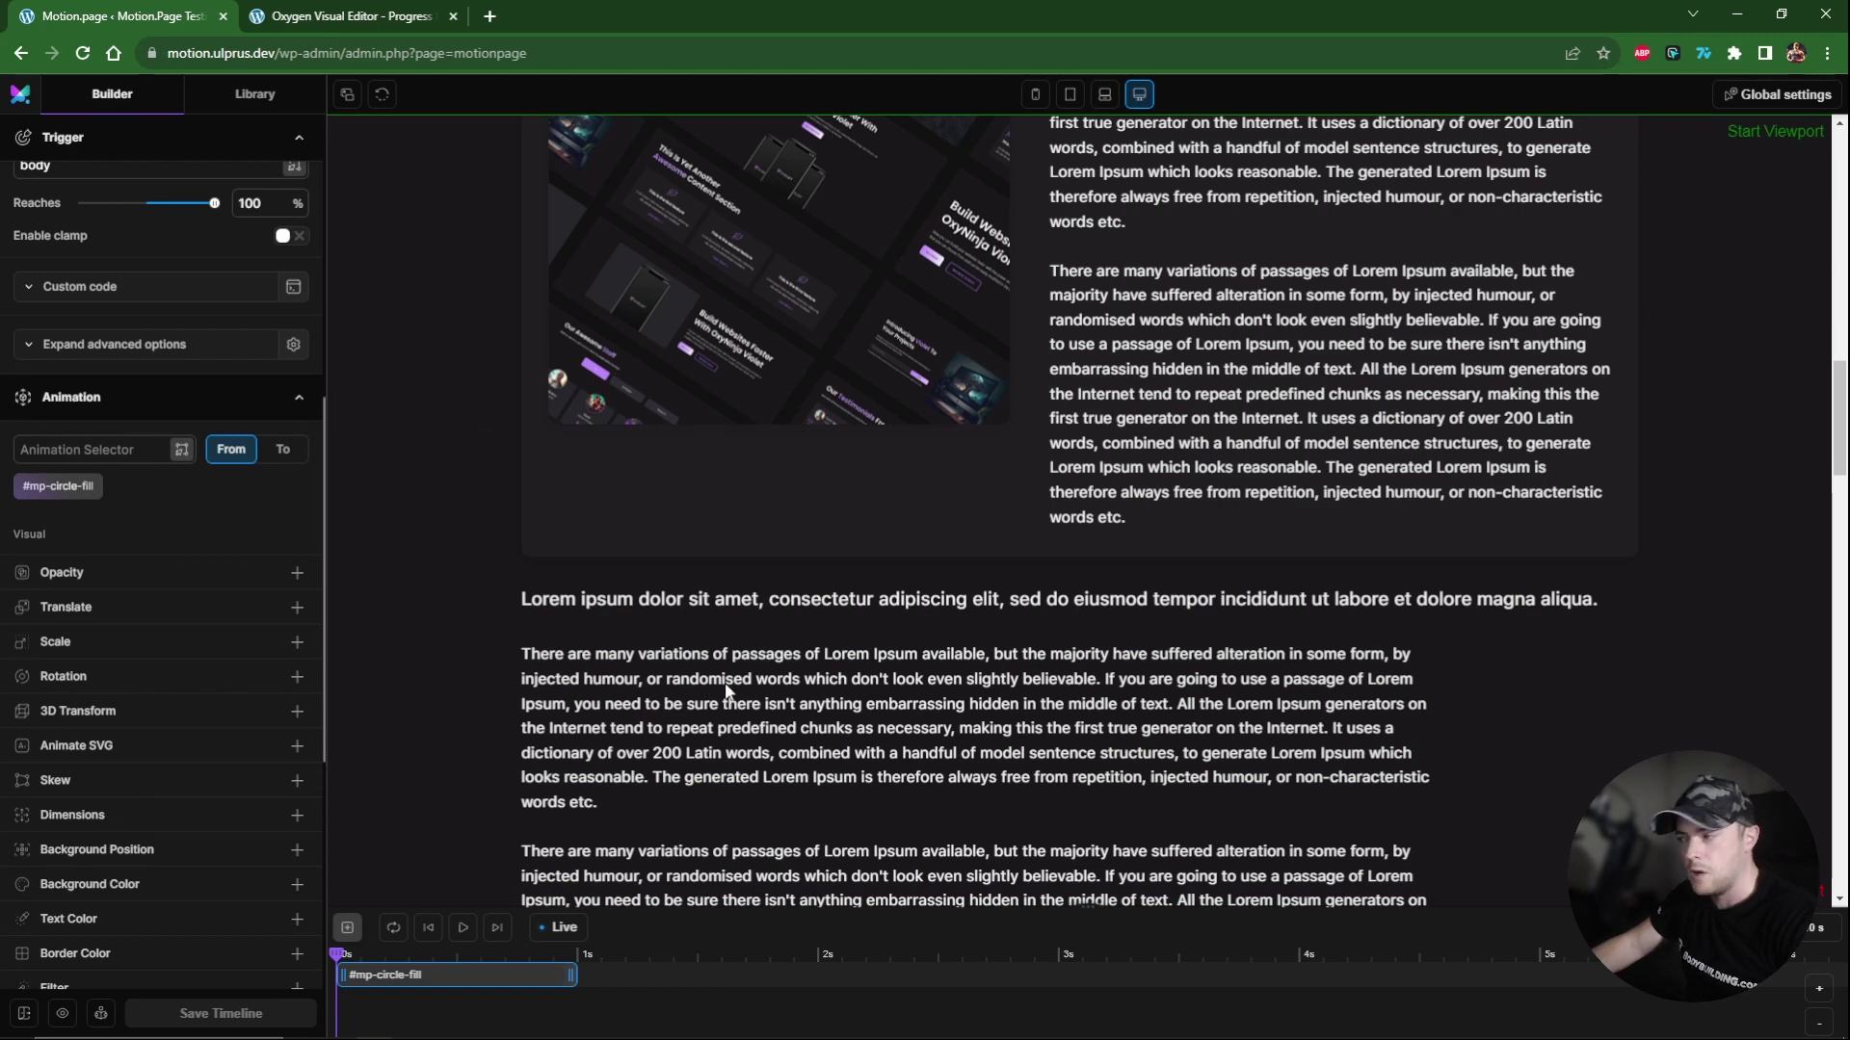
{"action": "left_click", "coordinate": [291, 457]}
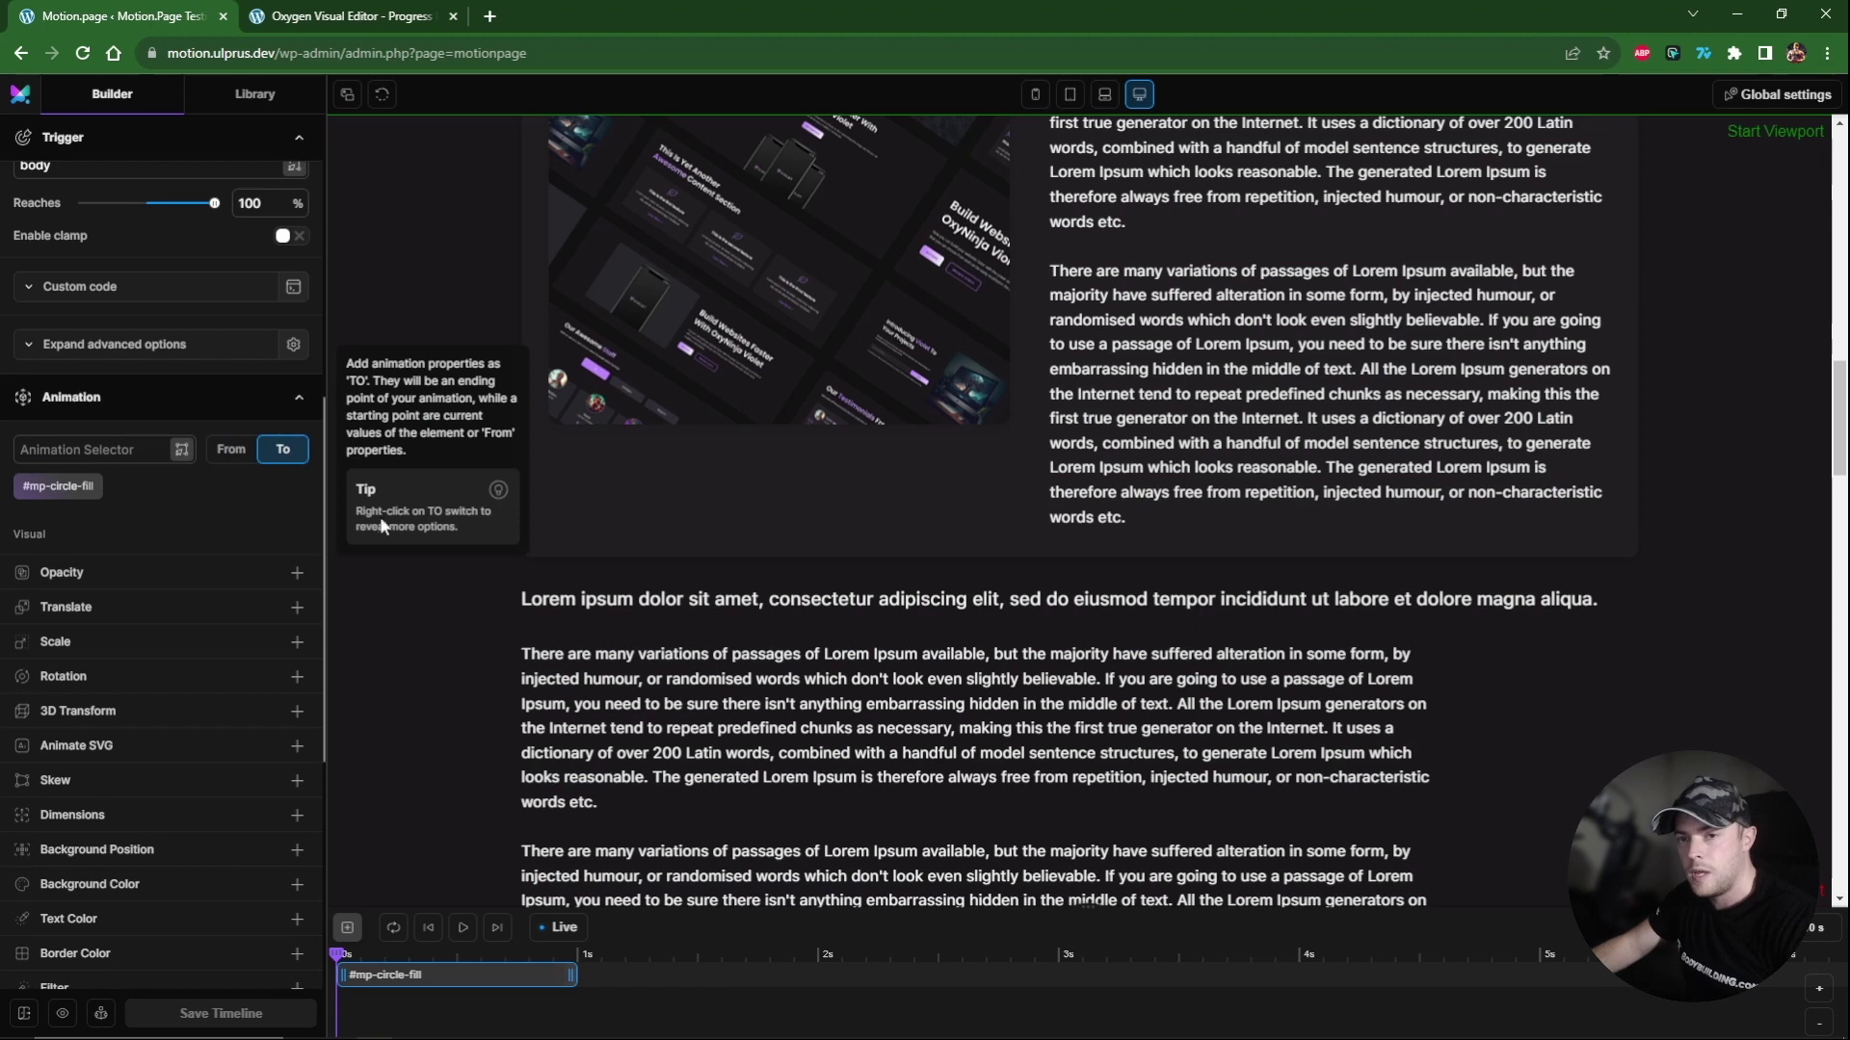
Switch to the Oxygen editor and check the Circle Fill div's position offsets in its layout settings.
{"action": "left_click", "coordinate": [346, 16]}
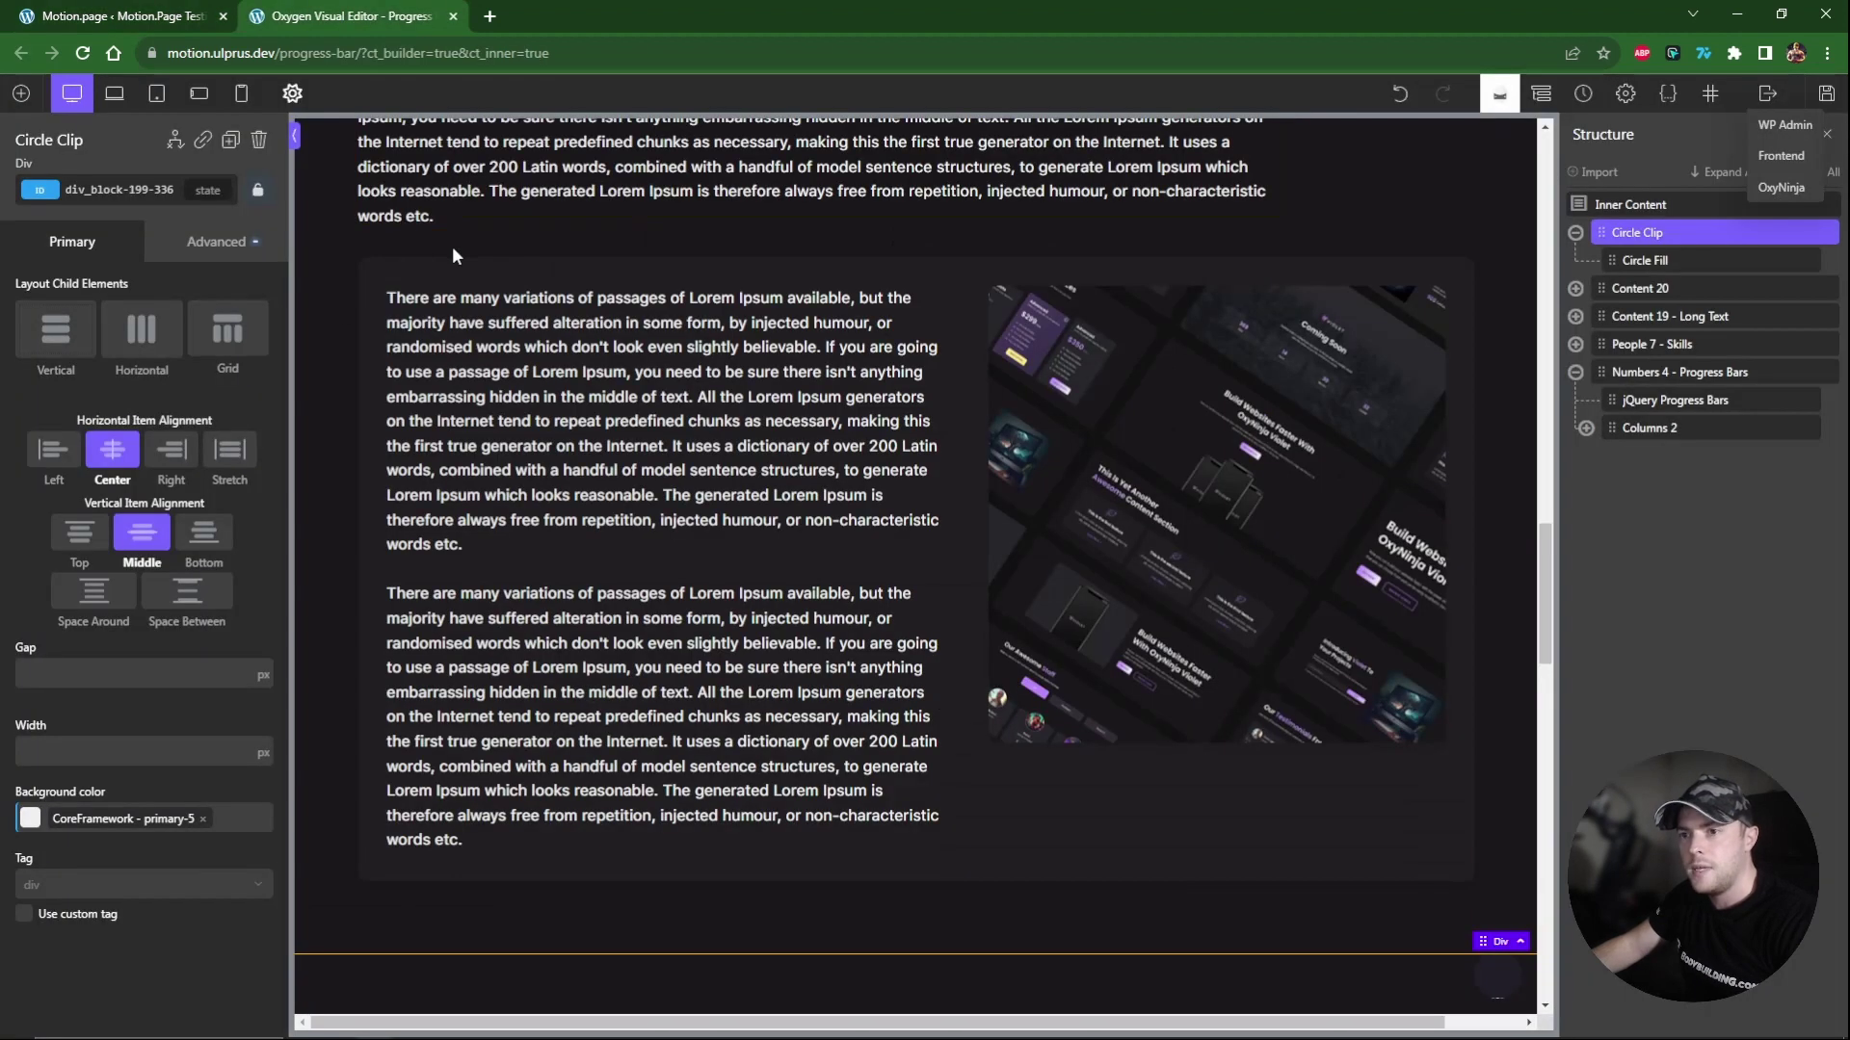
{"action": "left_click", "coordinate": [1647, 261]}
{"action": "left_click", "coordinate": [214, 242]}
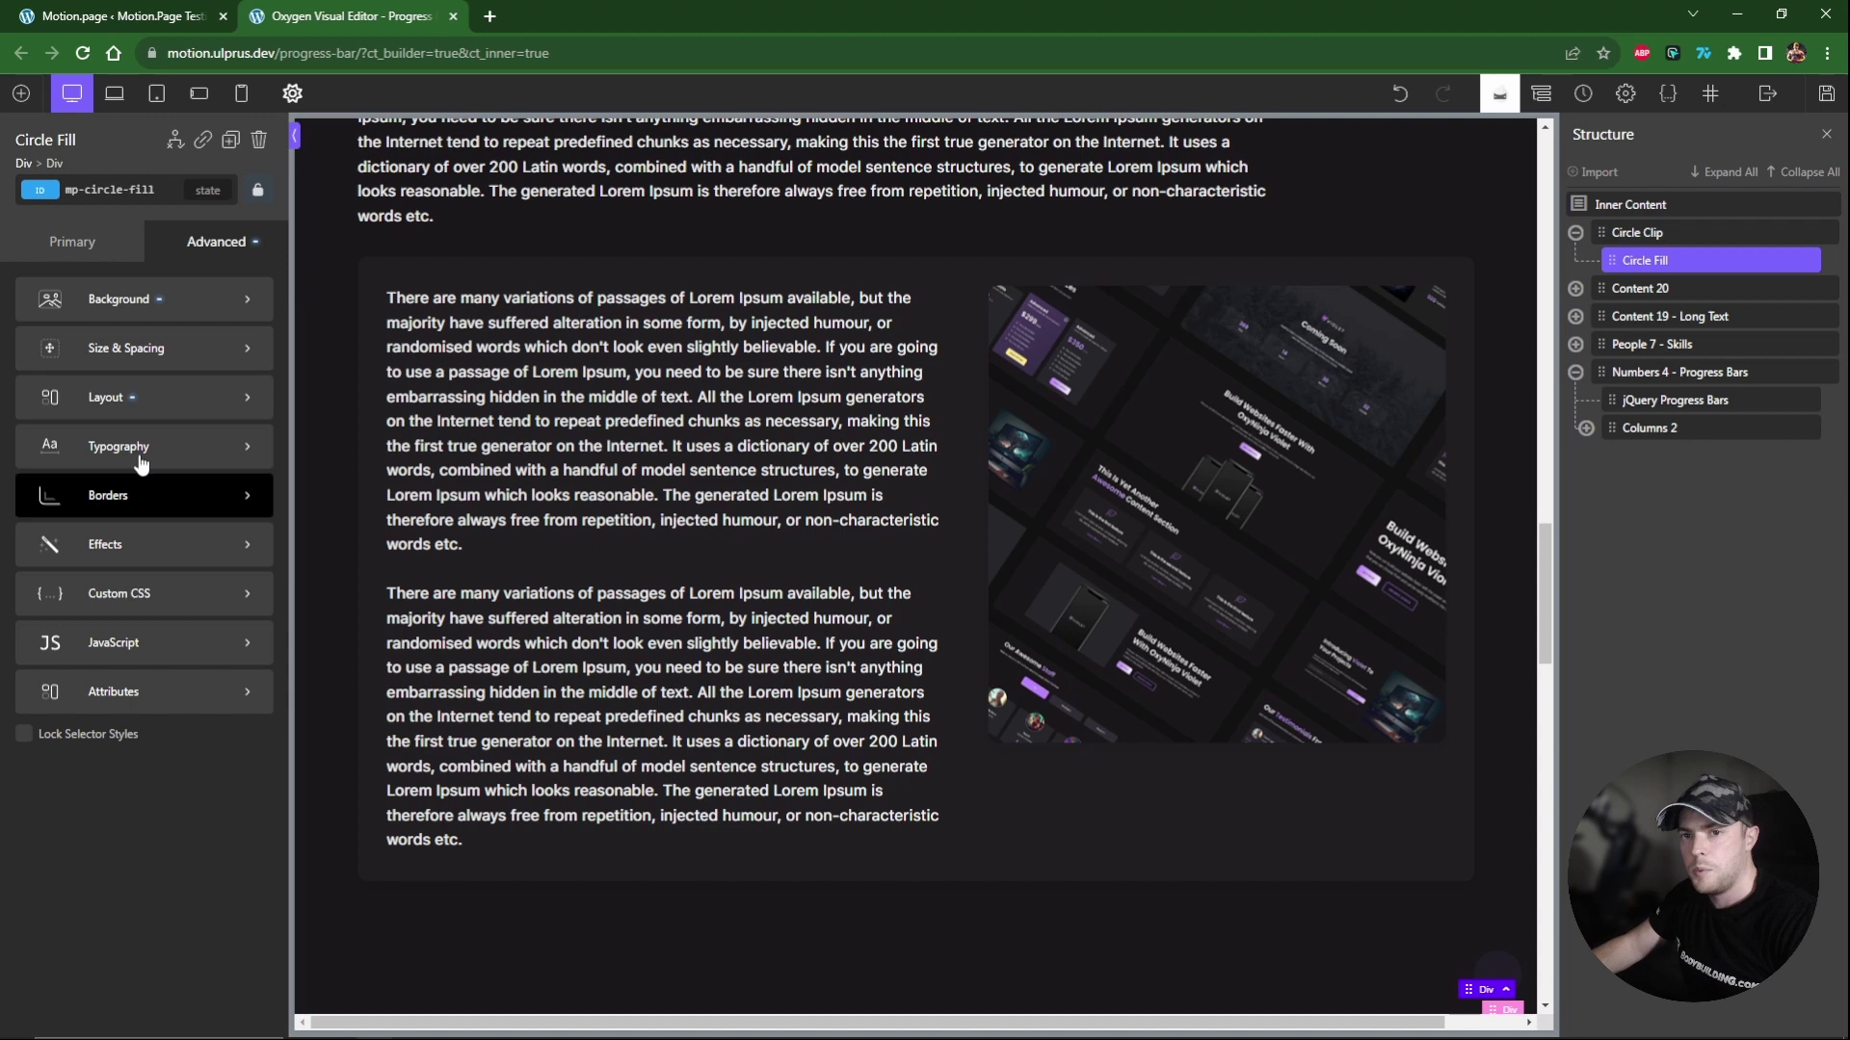
{"action": "left_click", "coordinate": [77, 393]}
{"action": "scroll", "coordinate": [142, 693], "scroll_direction": "down", "scroll_amount": 5}
{"action": "scroll", "coordinate": [143, 693], "scroll_direction": "down", "scroll_amount": 3}
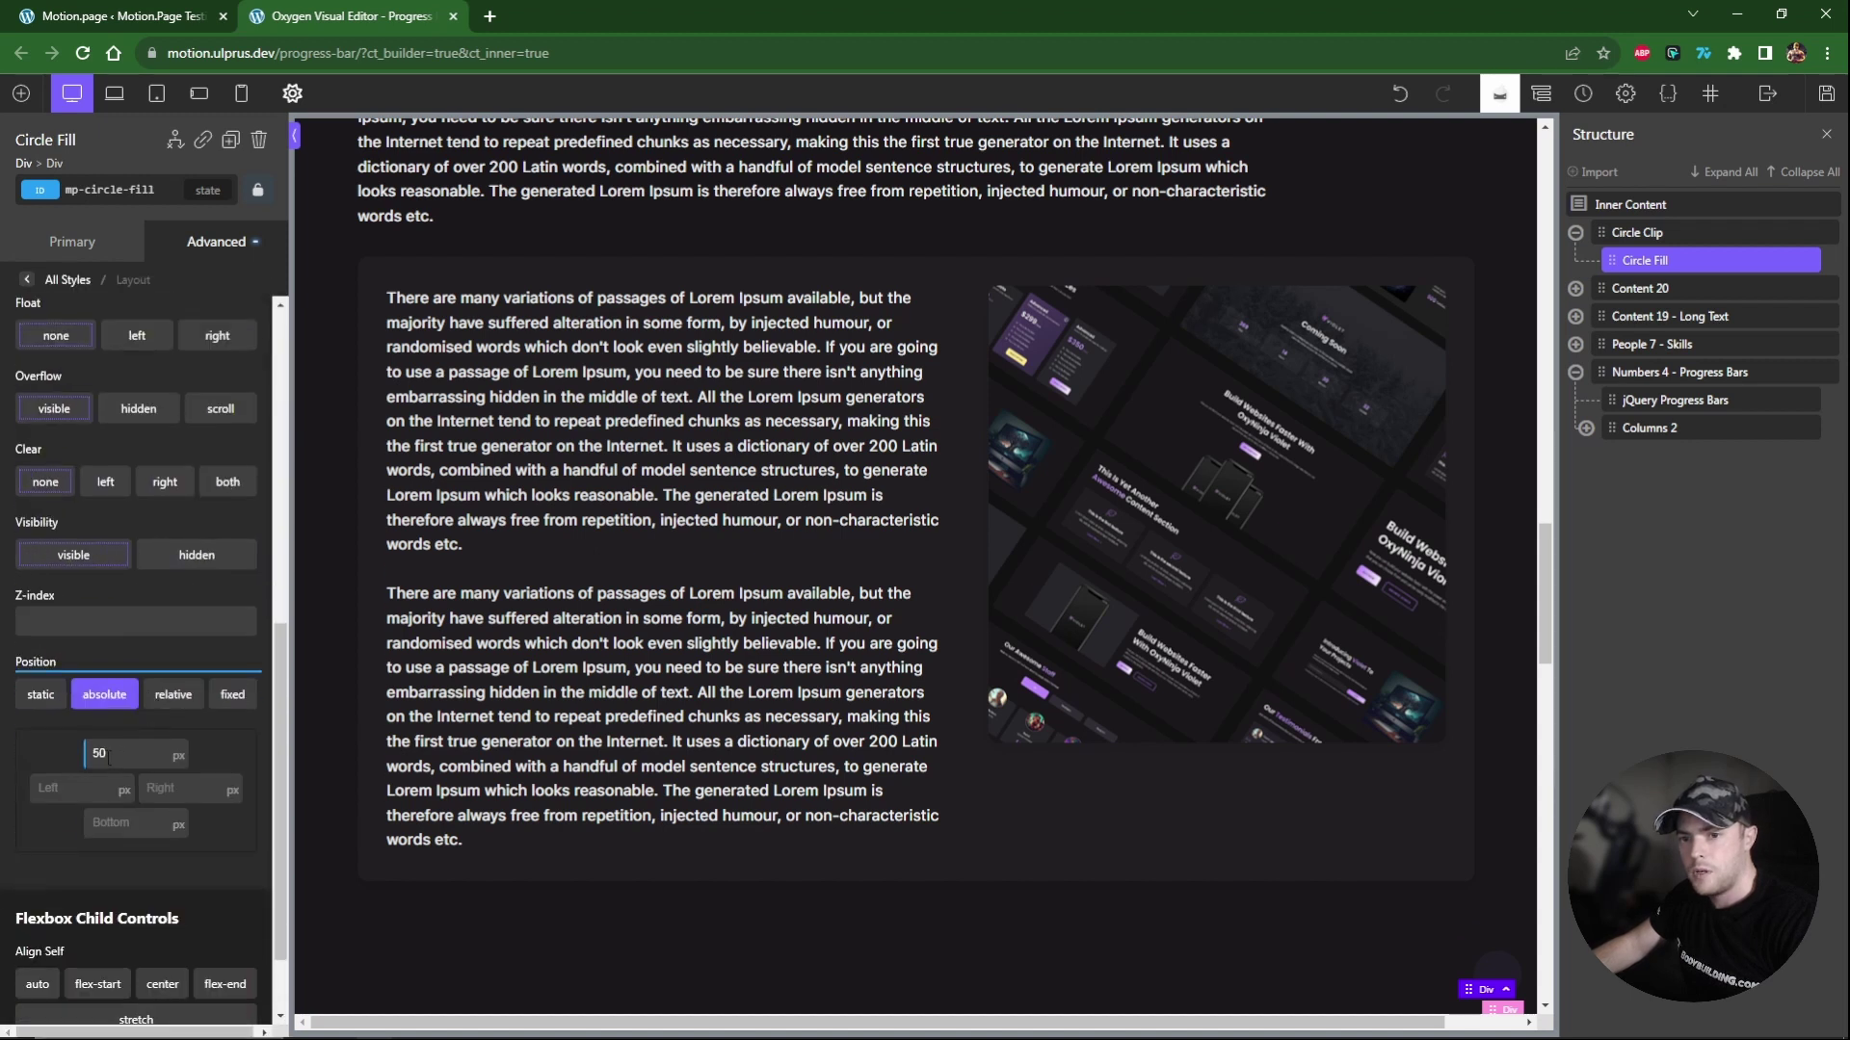
Back in Motion.page, add a custom To property top with the value 0px and save the timeline.
{"action": "key", "text": "ctrl+Page_Up"}
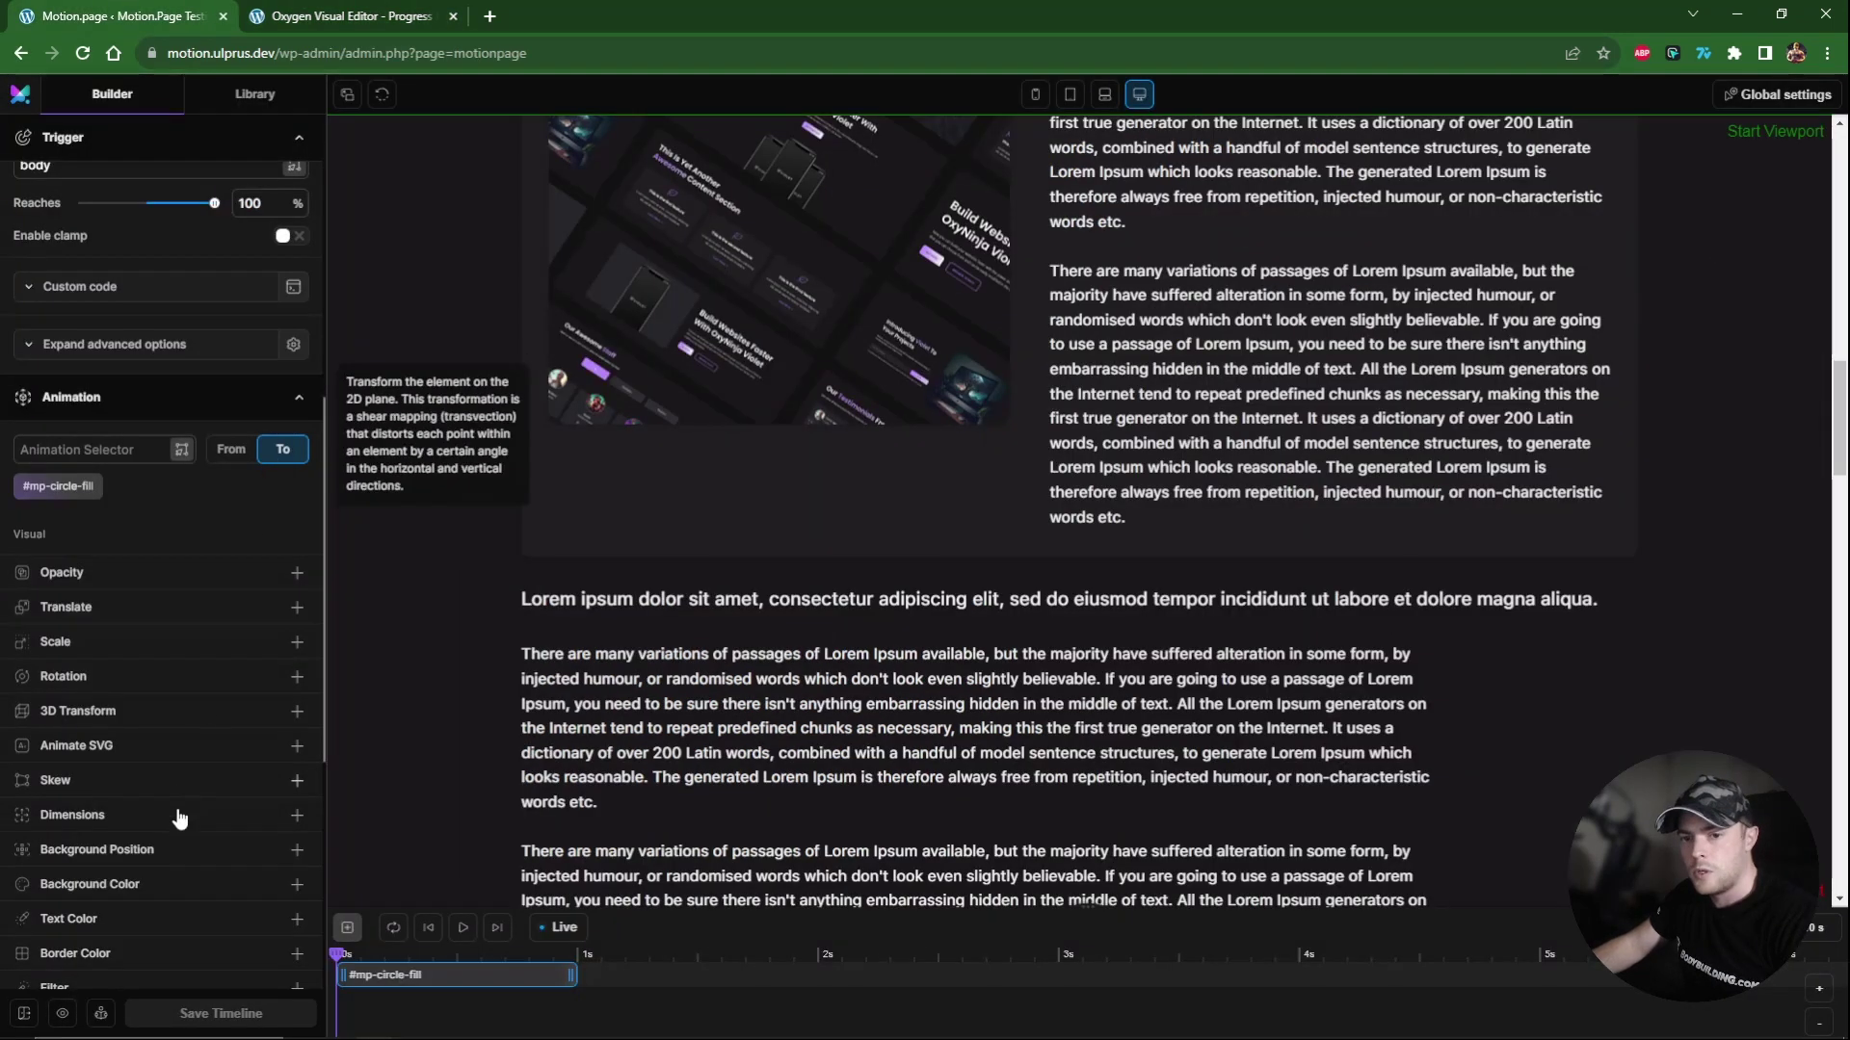
{"action": "left_click", "coordinate": [106, 930]}
{"action": "type", "text": "top"}
{"action": "key", "text": "Tab"}
{"action": "type", "text": "0"}
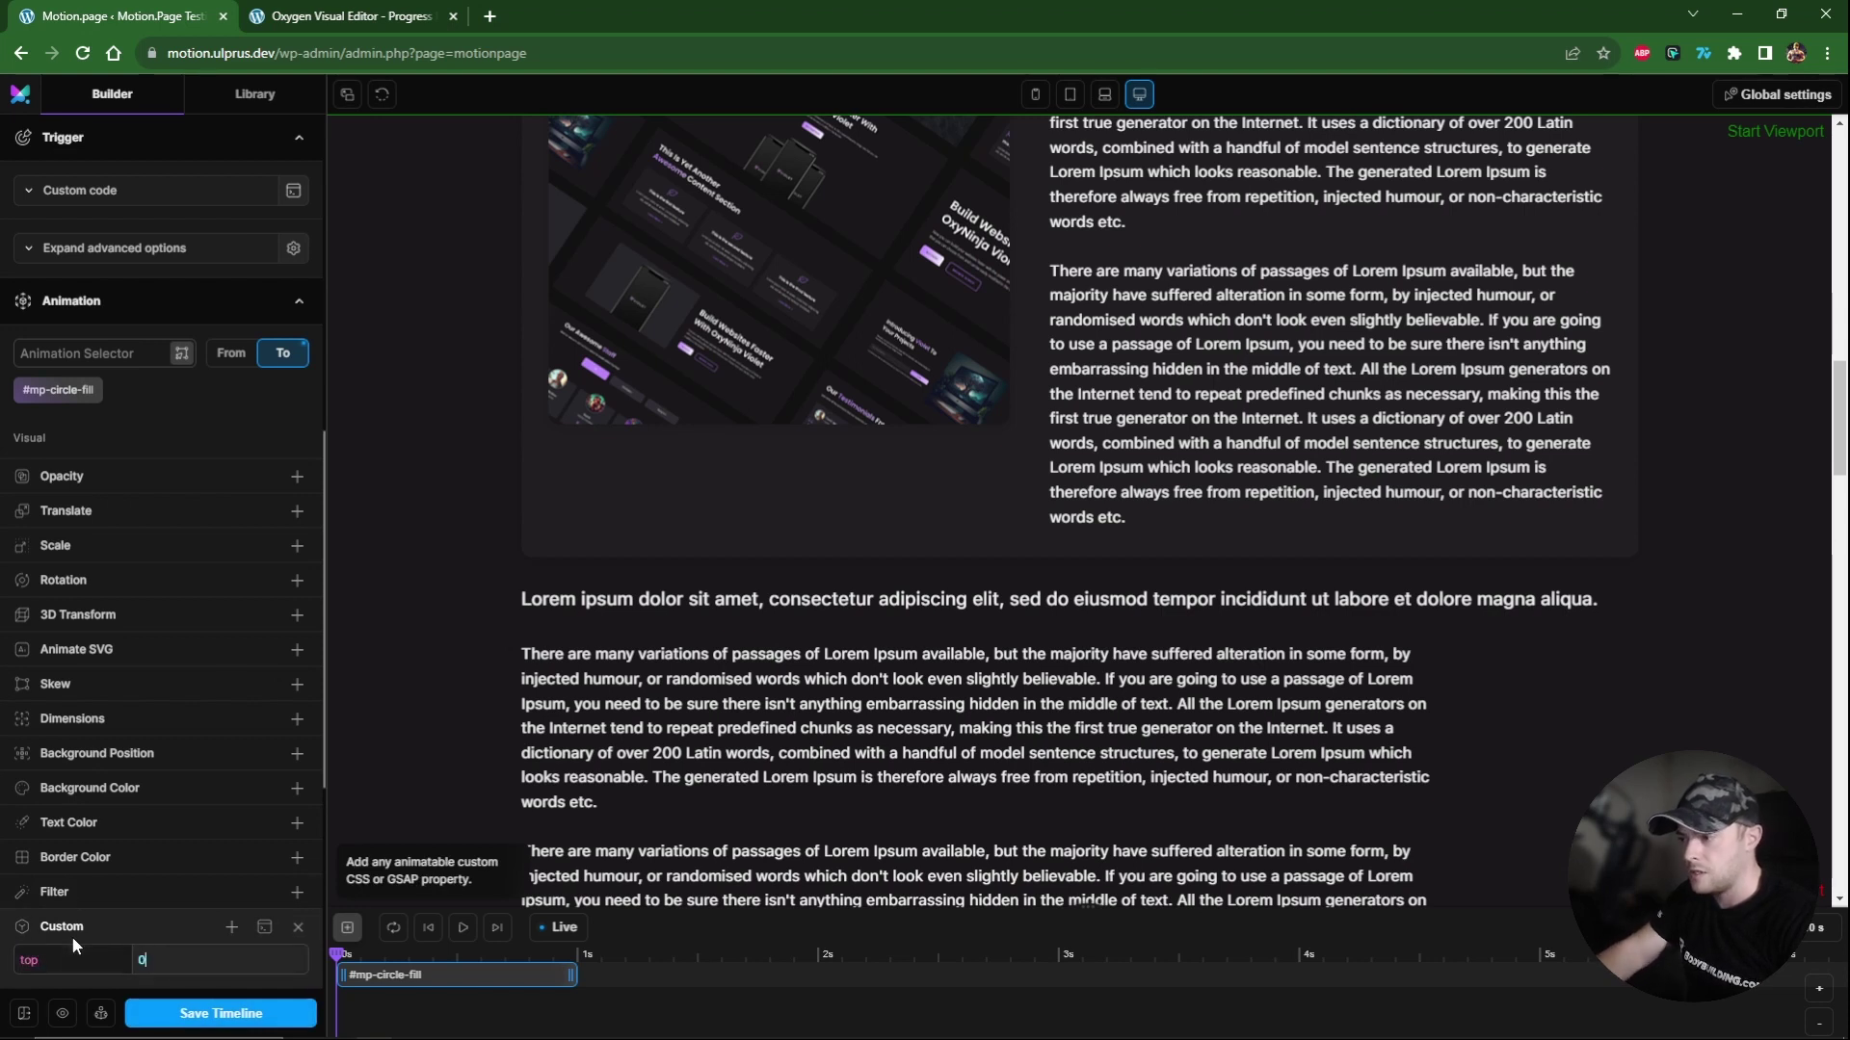
{"action": "scroll", "coordinate": [927, 693], "scroll_direction": "down", "scroll_amount": 10}
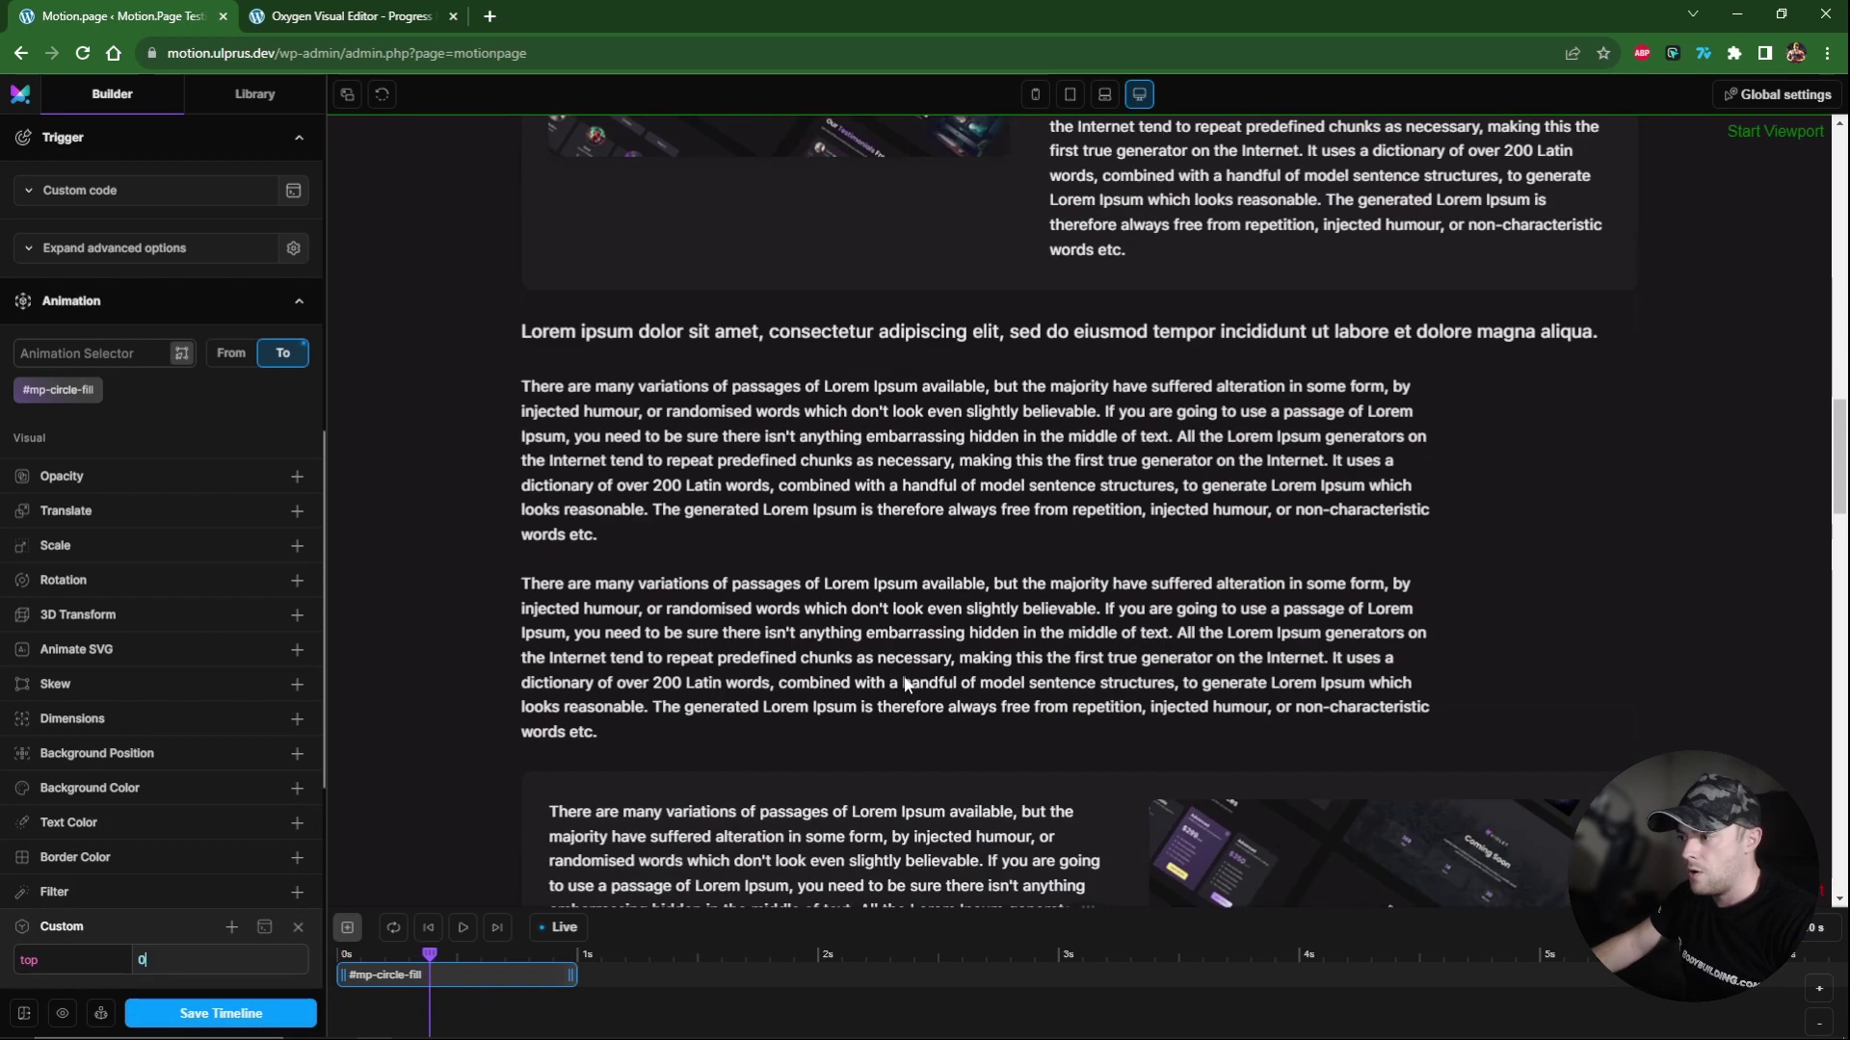
{"action": "scroll", "coordinate": [189, 763], "scroll_direction": "down", "scroll_amount": 2}
{"action": "key", "text": "ctrl+s"}
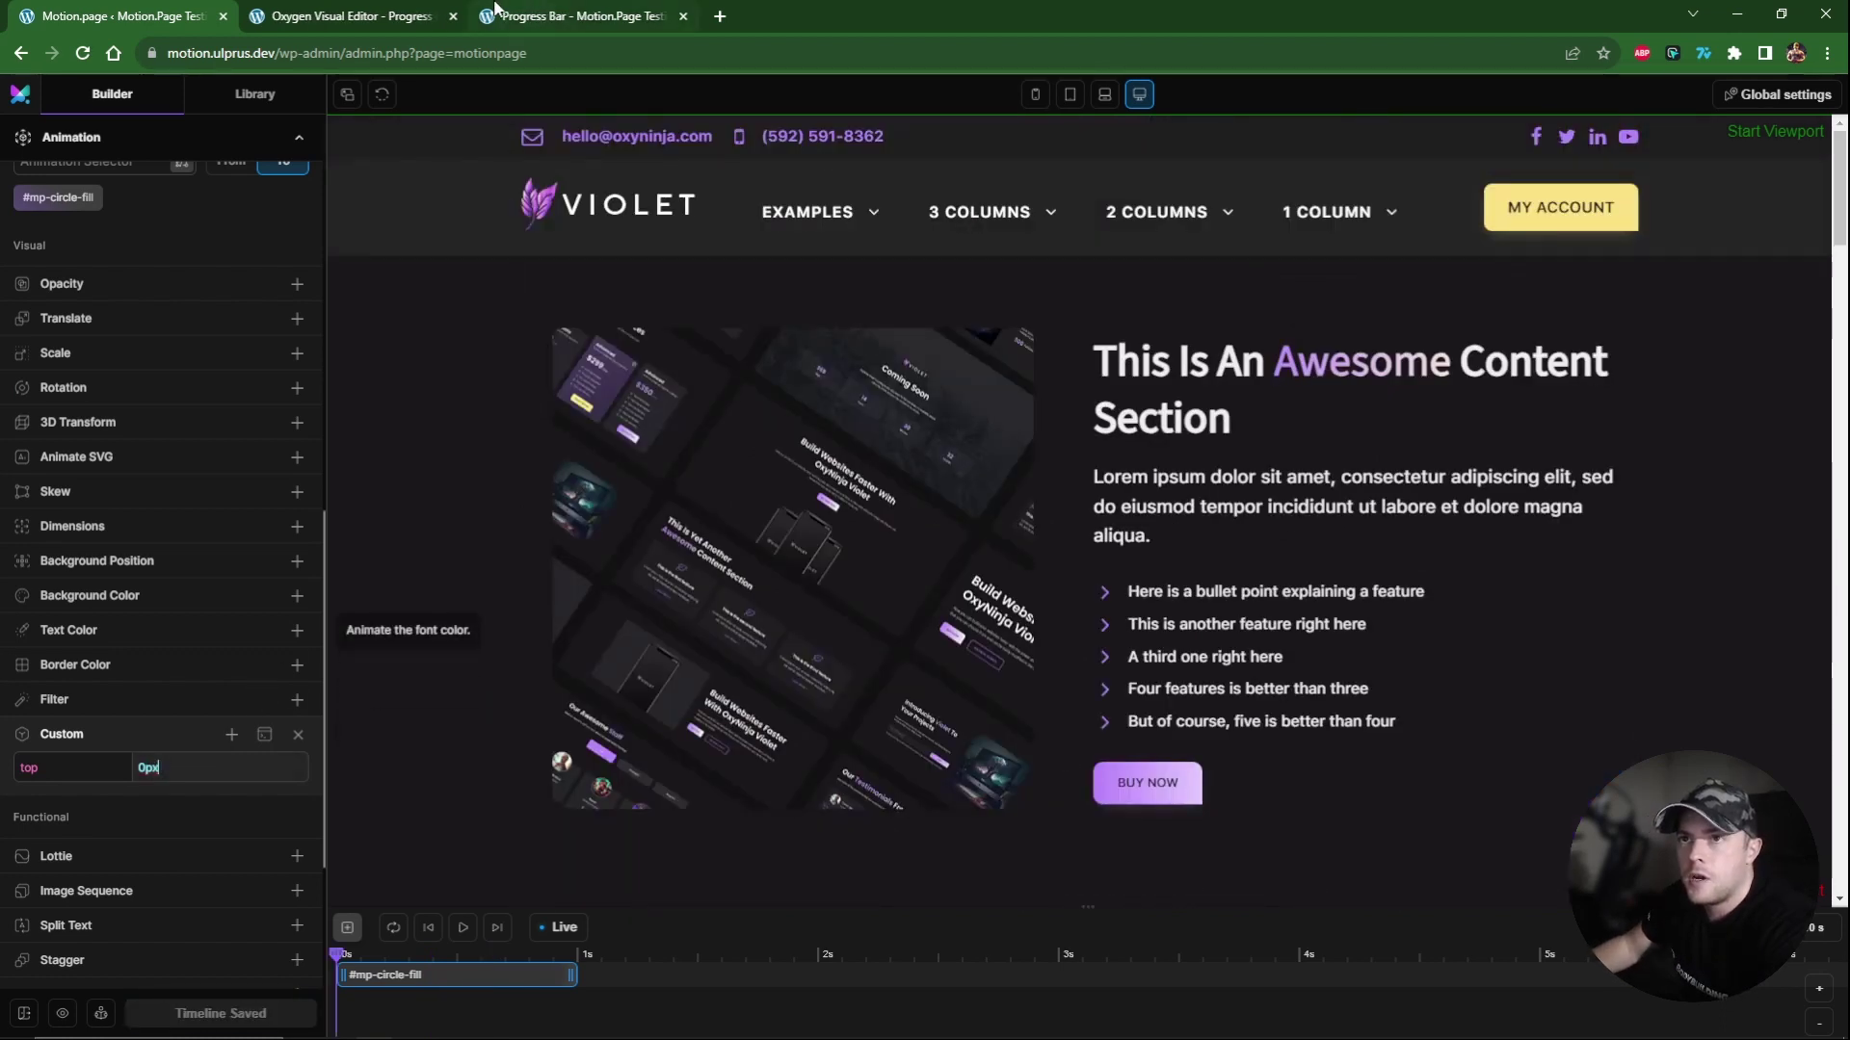
Reload the live Progress Bar page and scroll through it to test the circle's fill animation.
{"action": "left_click", "coordinate": [376, 14]}
{"action": "left_click", "coordinate": [568, 17]}
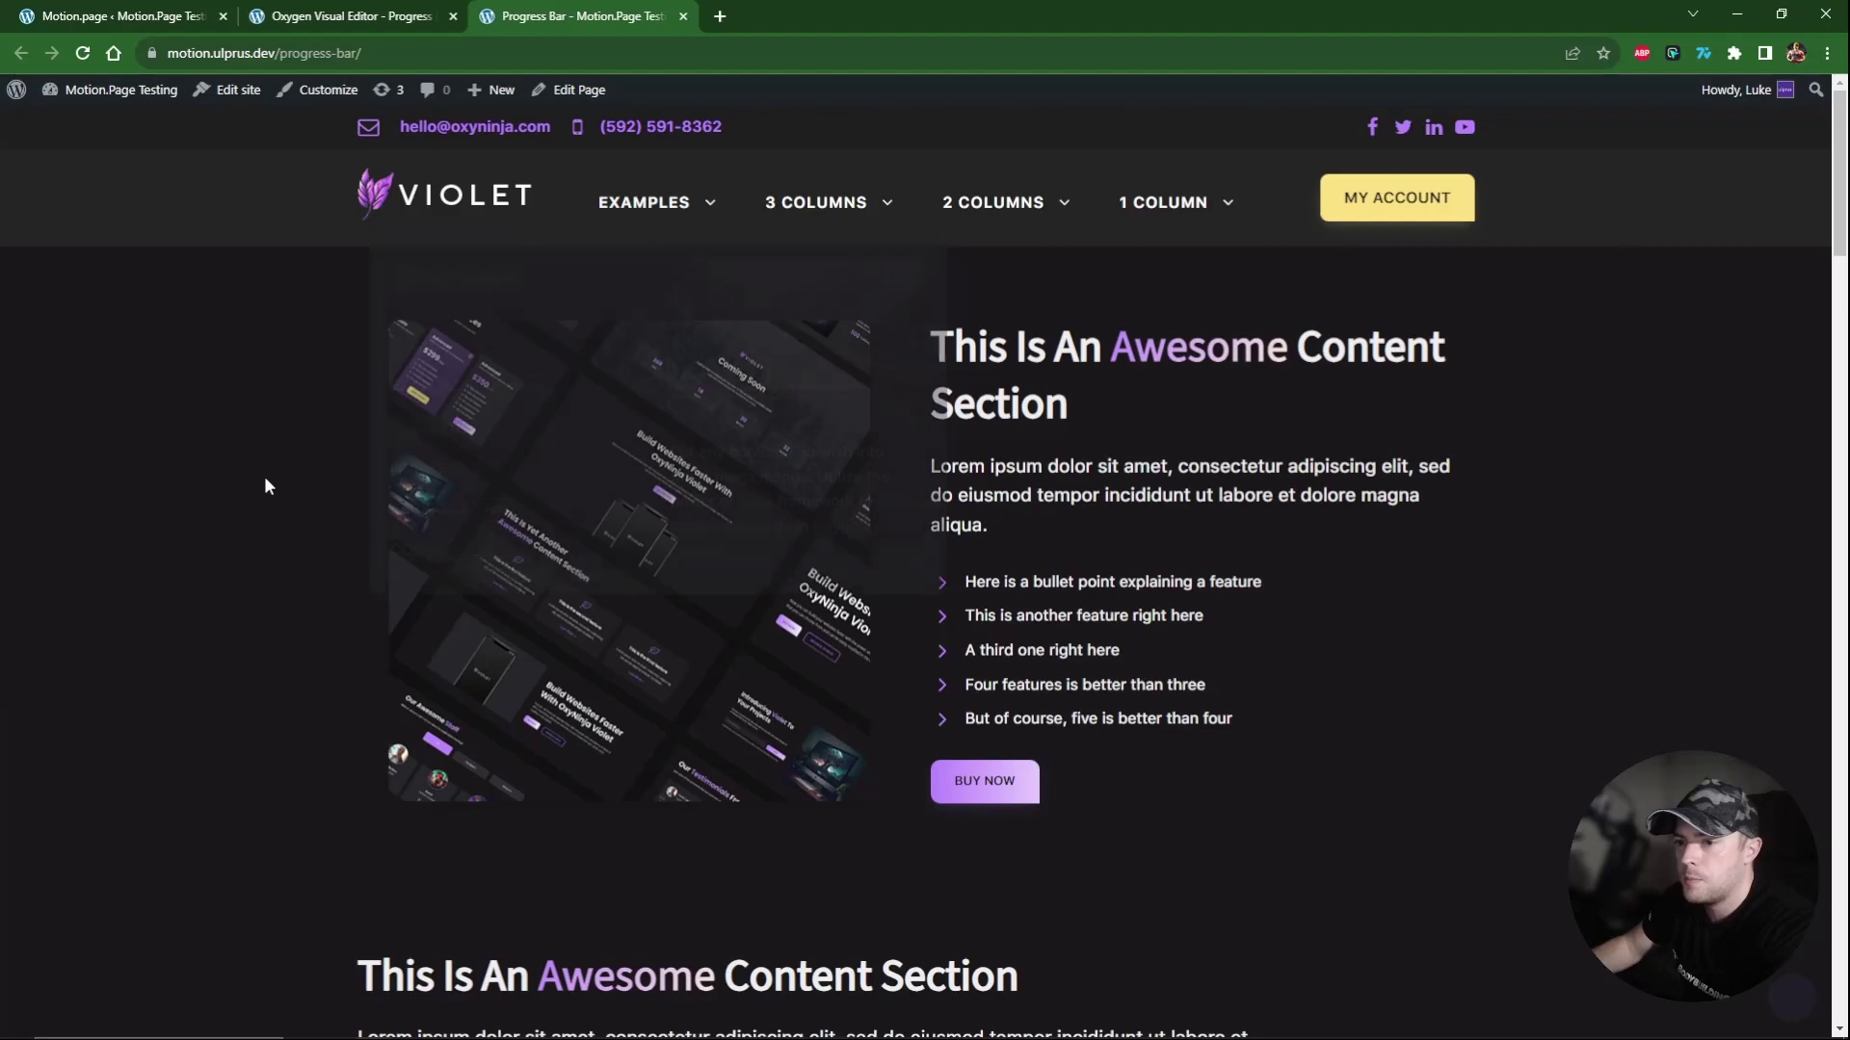
{"action": "key", "text": "F5"}
{"action": "scroll", "coordinate": [343, 509], "scroll_direction": "down", "scroll_amount": 8}
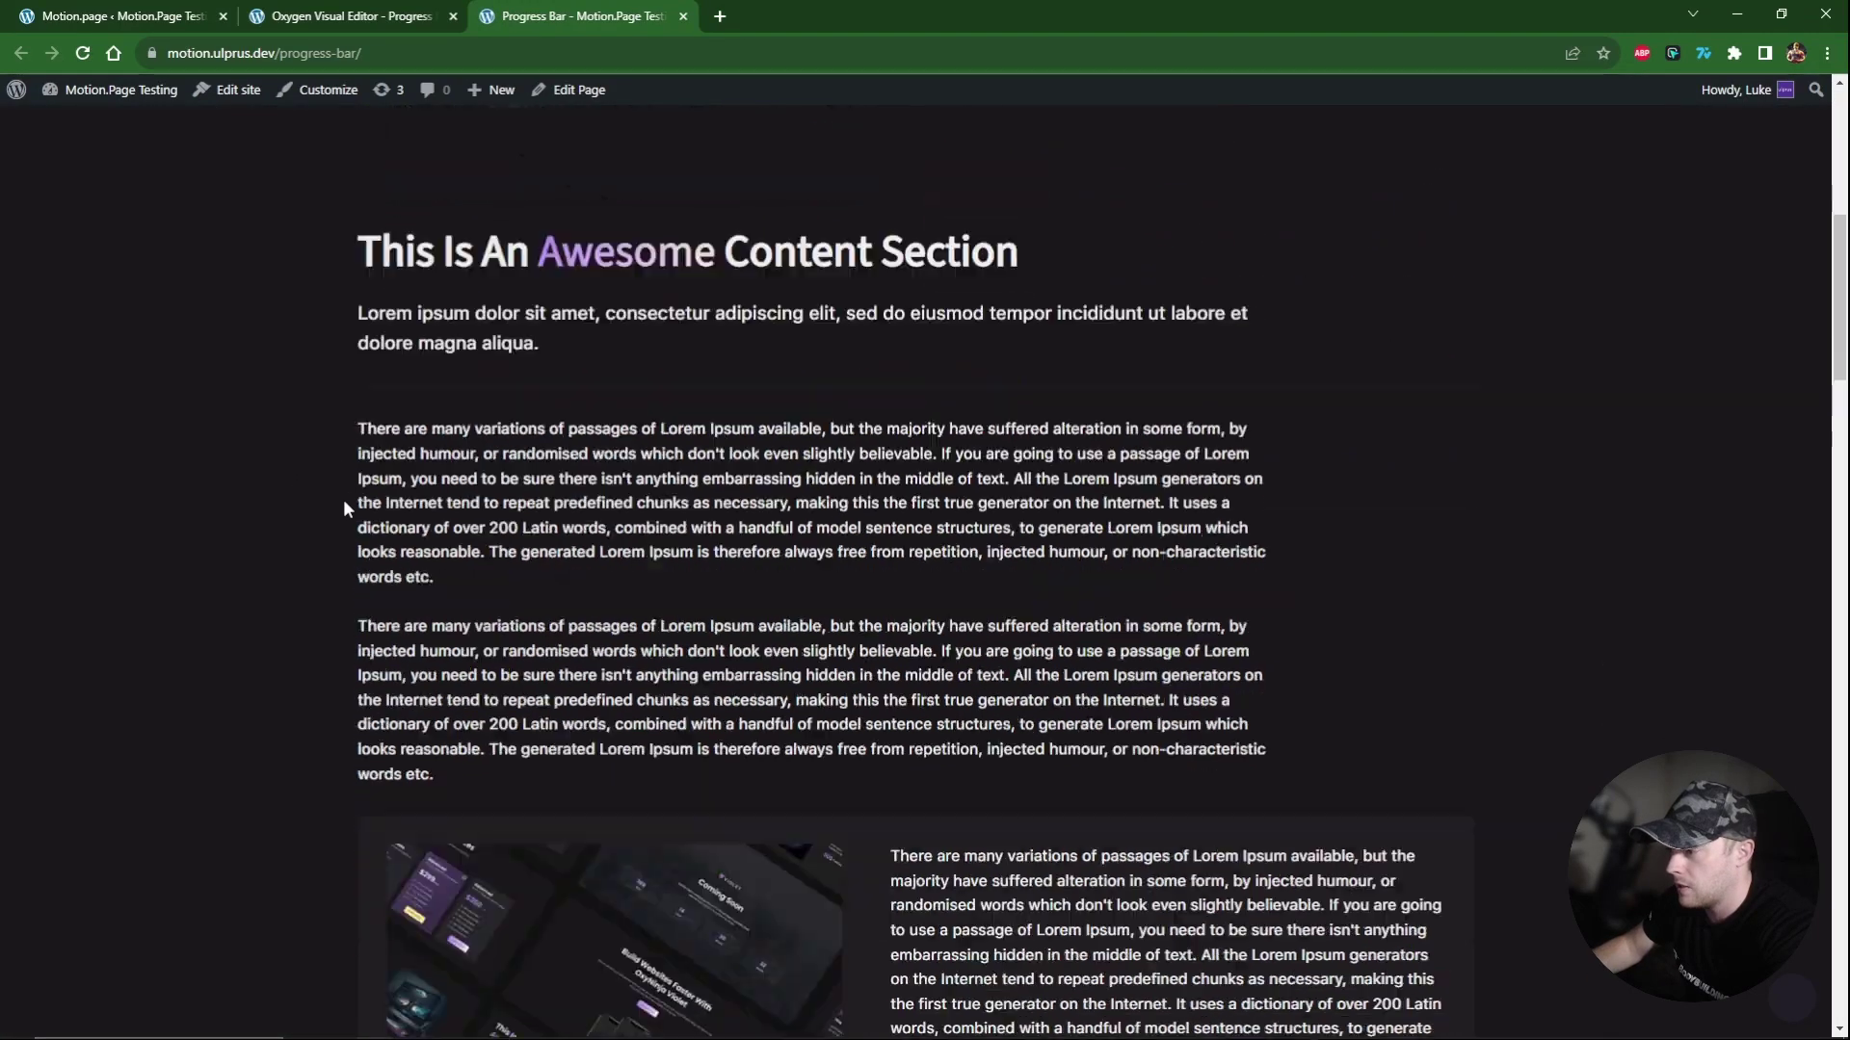
{"action": "scroll", "coordinate": [441, 216], "scroll_direction": "up", "scroll_amount": 8}
In Oxygen, set the Circle Fill div's minimum width and height to 50 px and compare them with Circle Clip's size.
{"action": "left_click", "coordinate": [378, 17]}
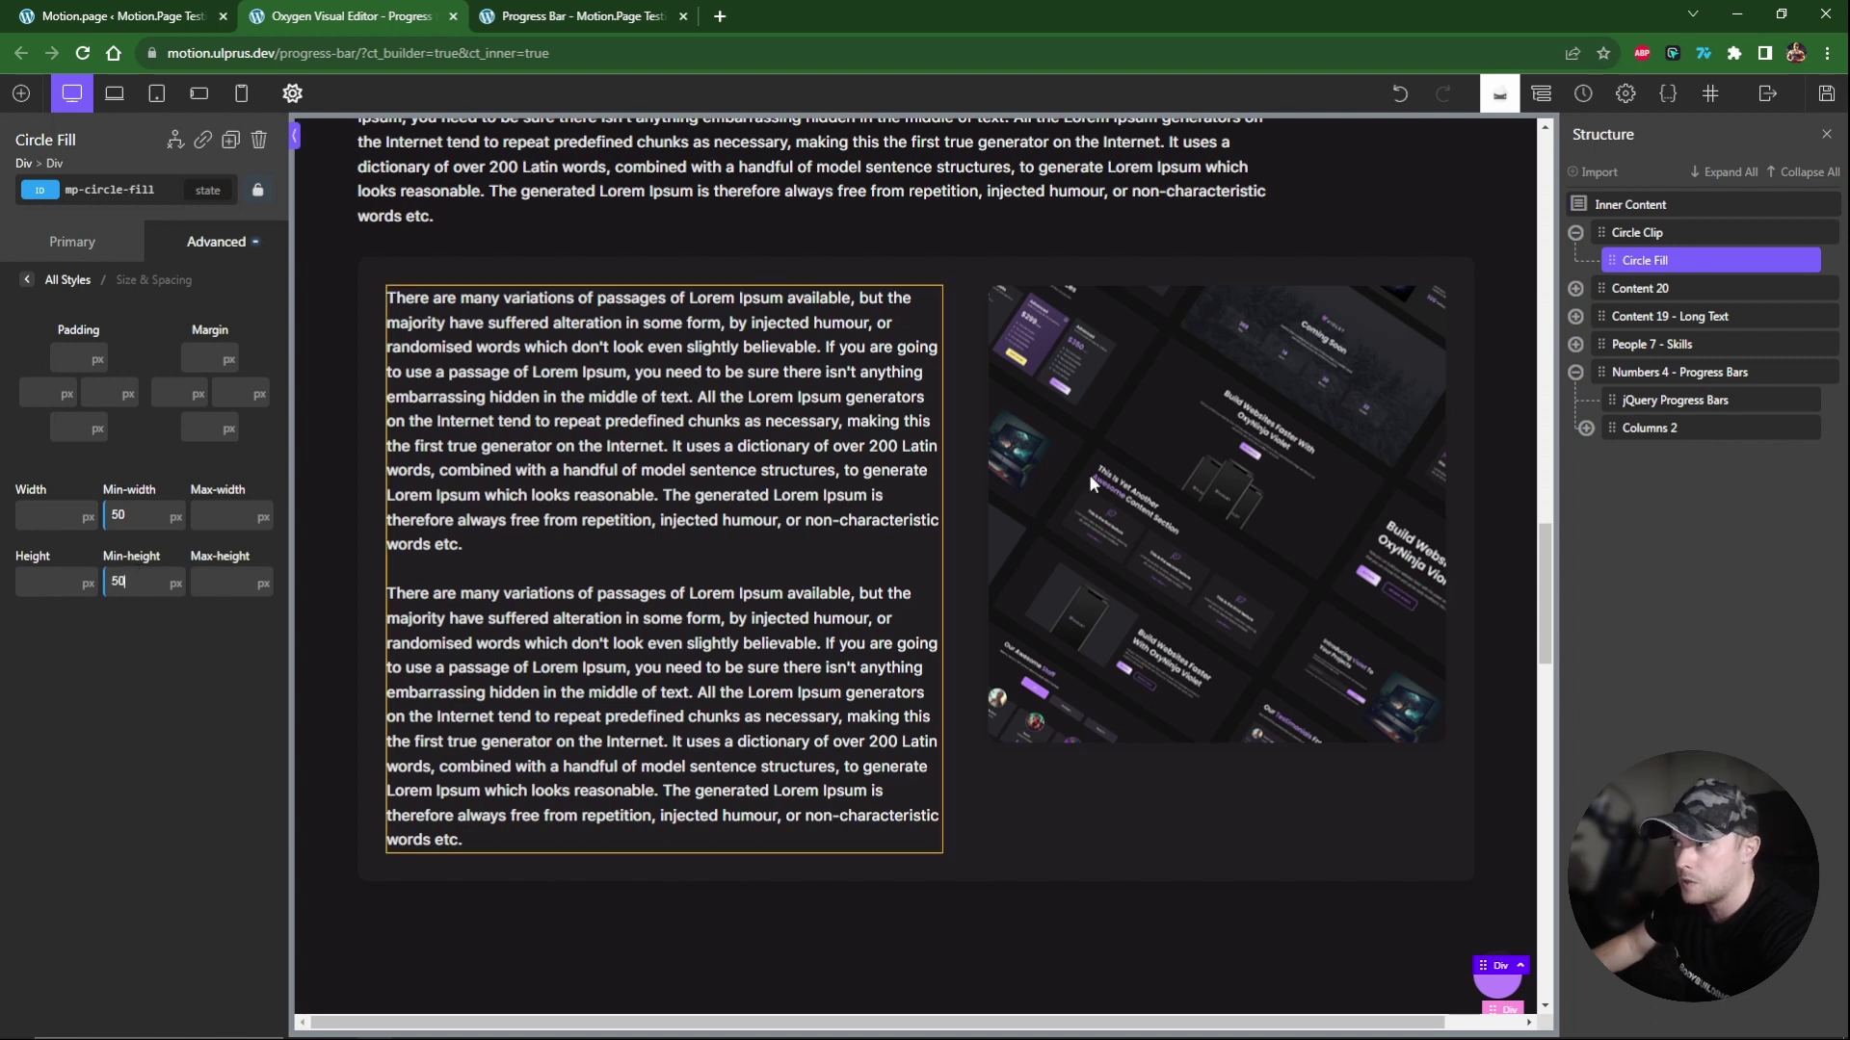
{"action": "left_click", "coordinate": [1638, 232]}
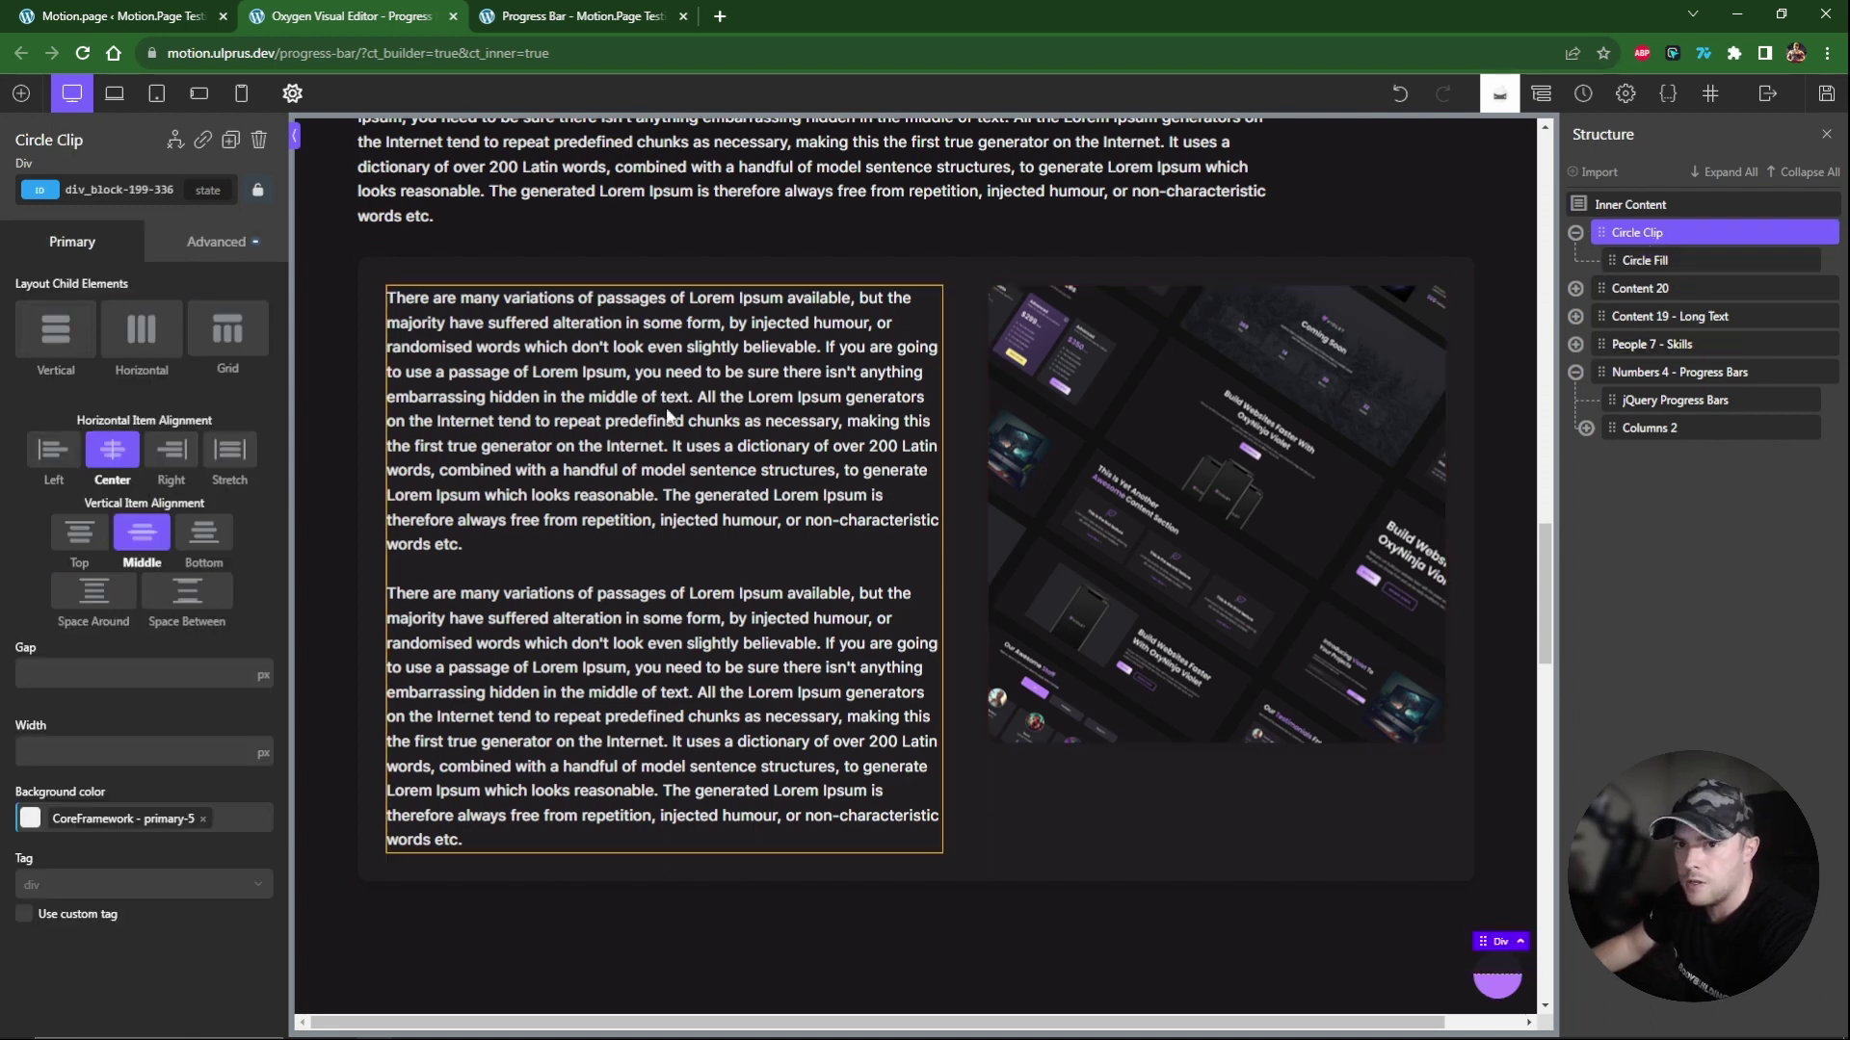
{"action": "left_click", "coordinate": [217, 241]}
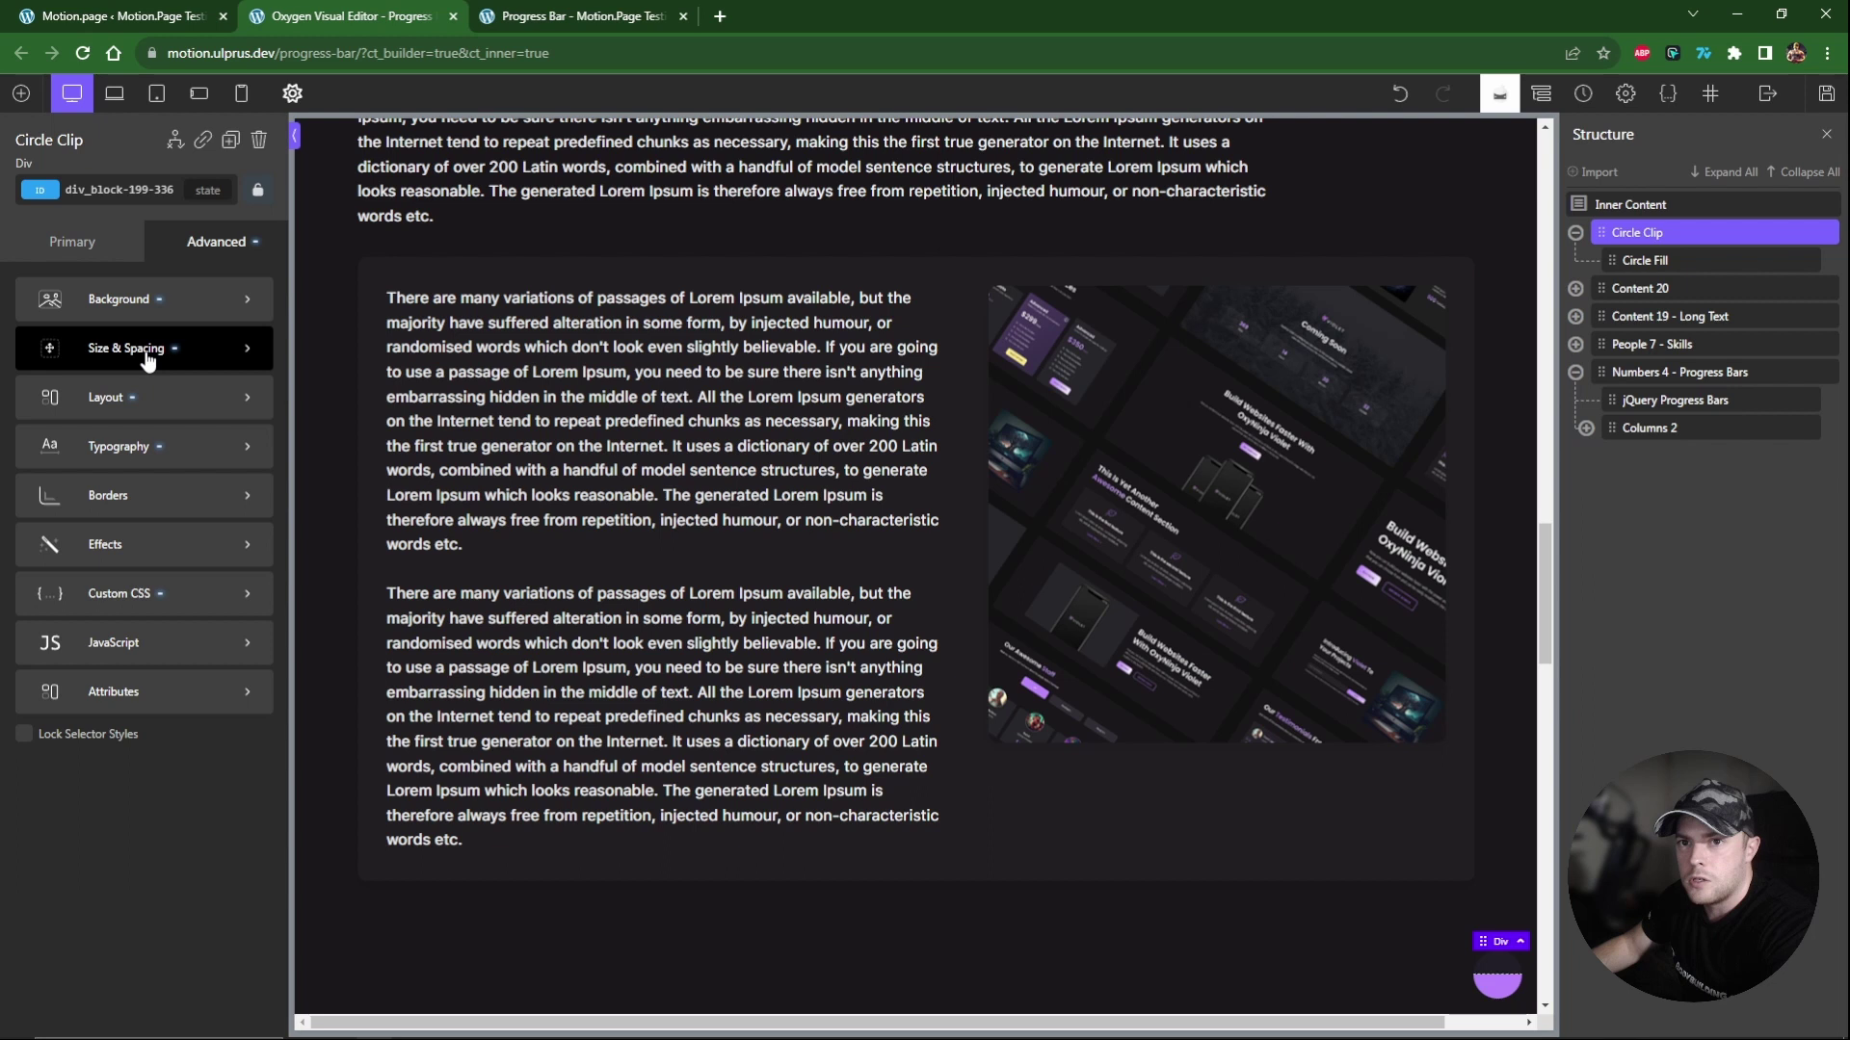
{"action": "left_click", "coordinate": [144, 349]}
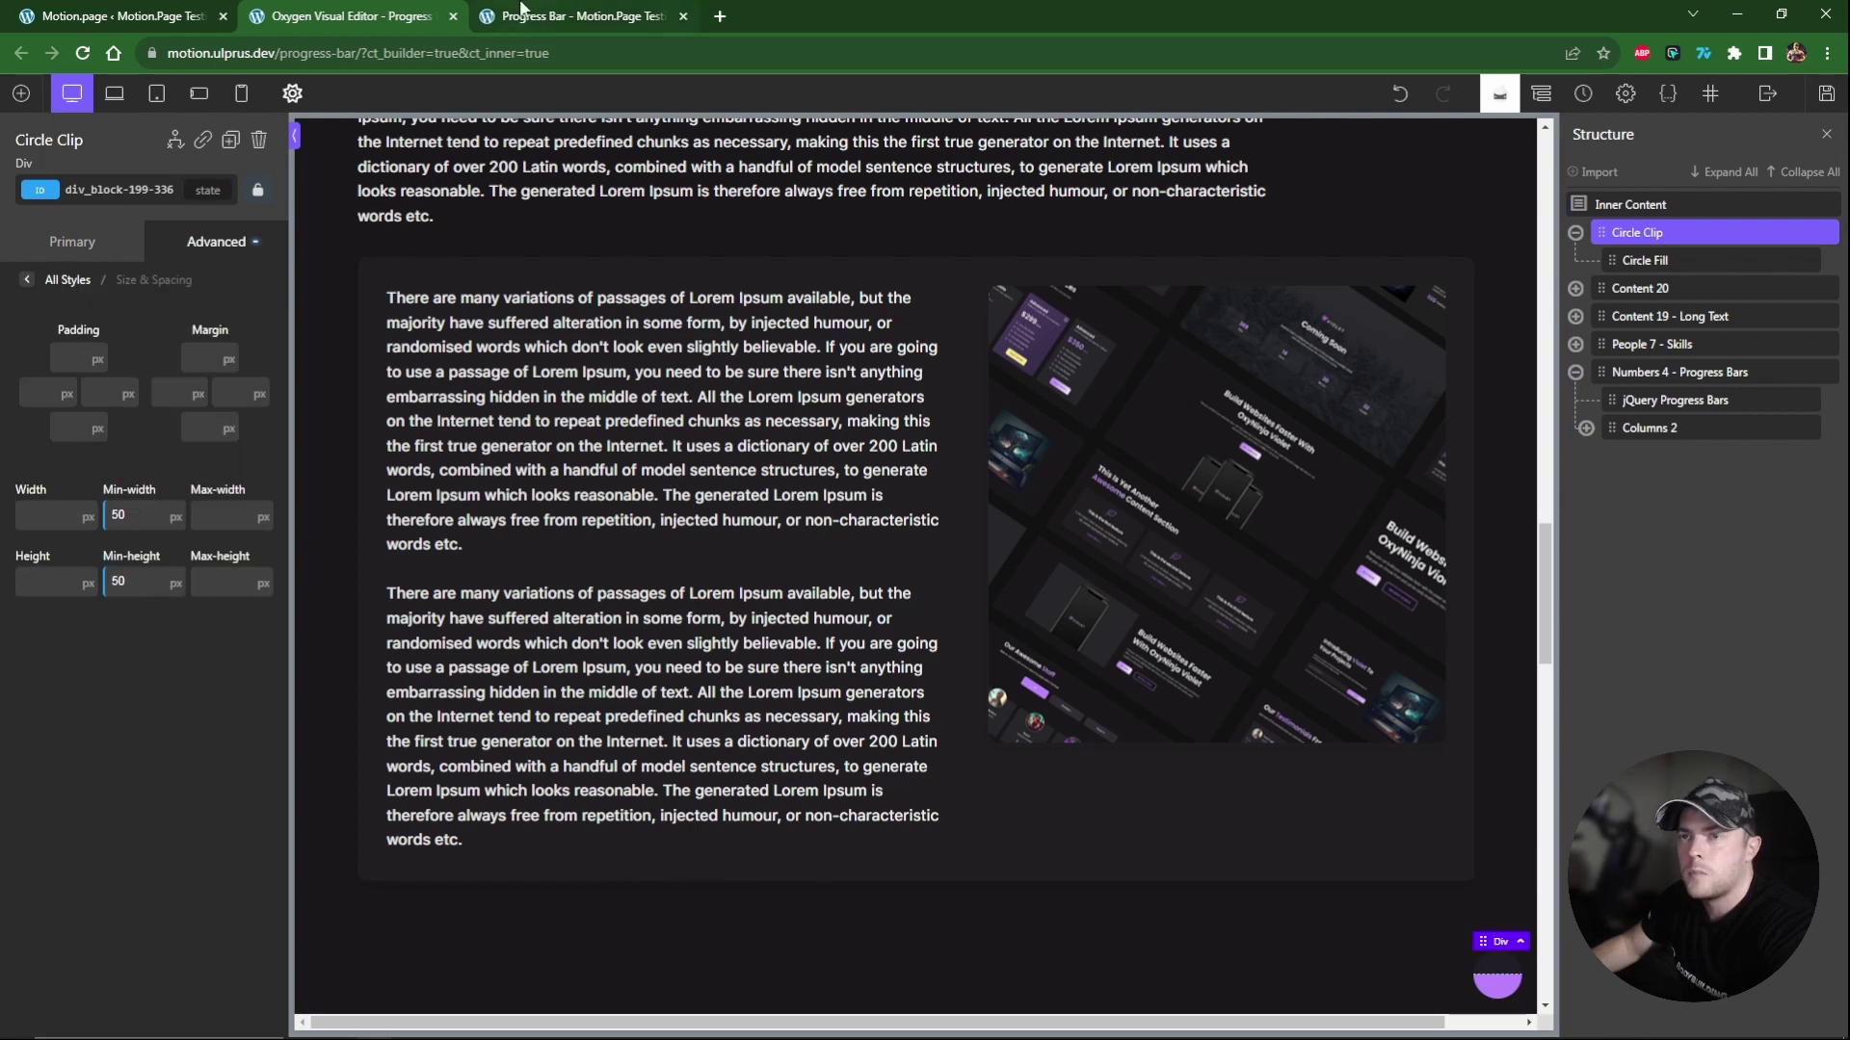
Switch to Motion.page and check how the timeline follows scrolling in the page preview.
{"action": "left_click", "coordinate": [132, 14]}
{"action": "scroll", "coordinate": [451, 621], "scroll_direction": "down", "scroll_amount": 4}
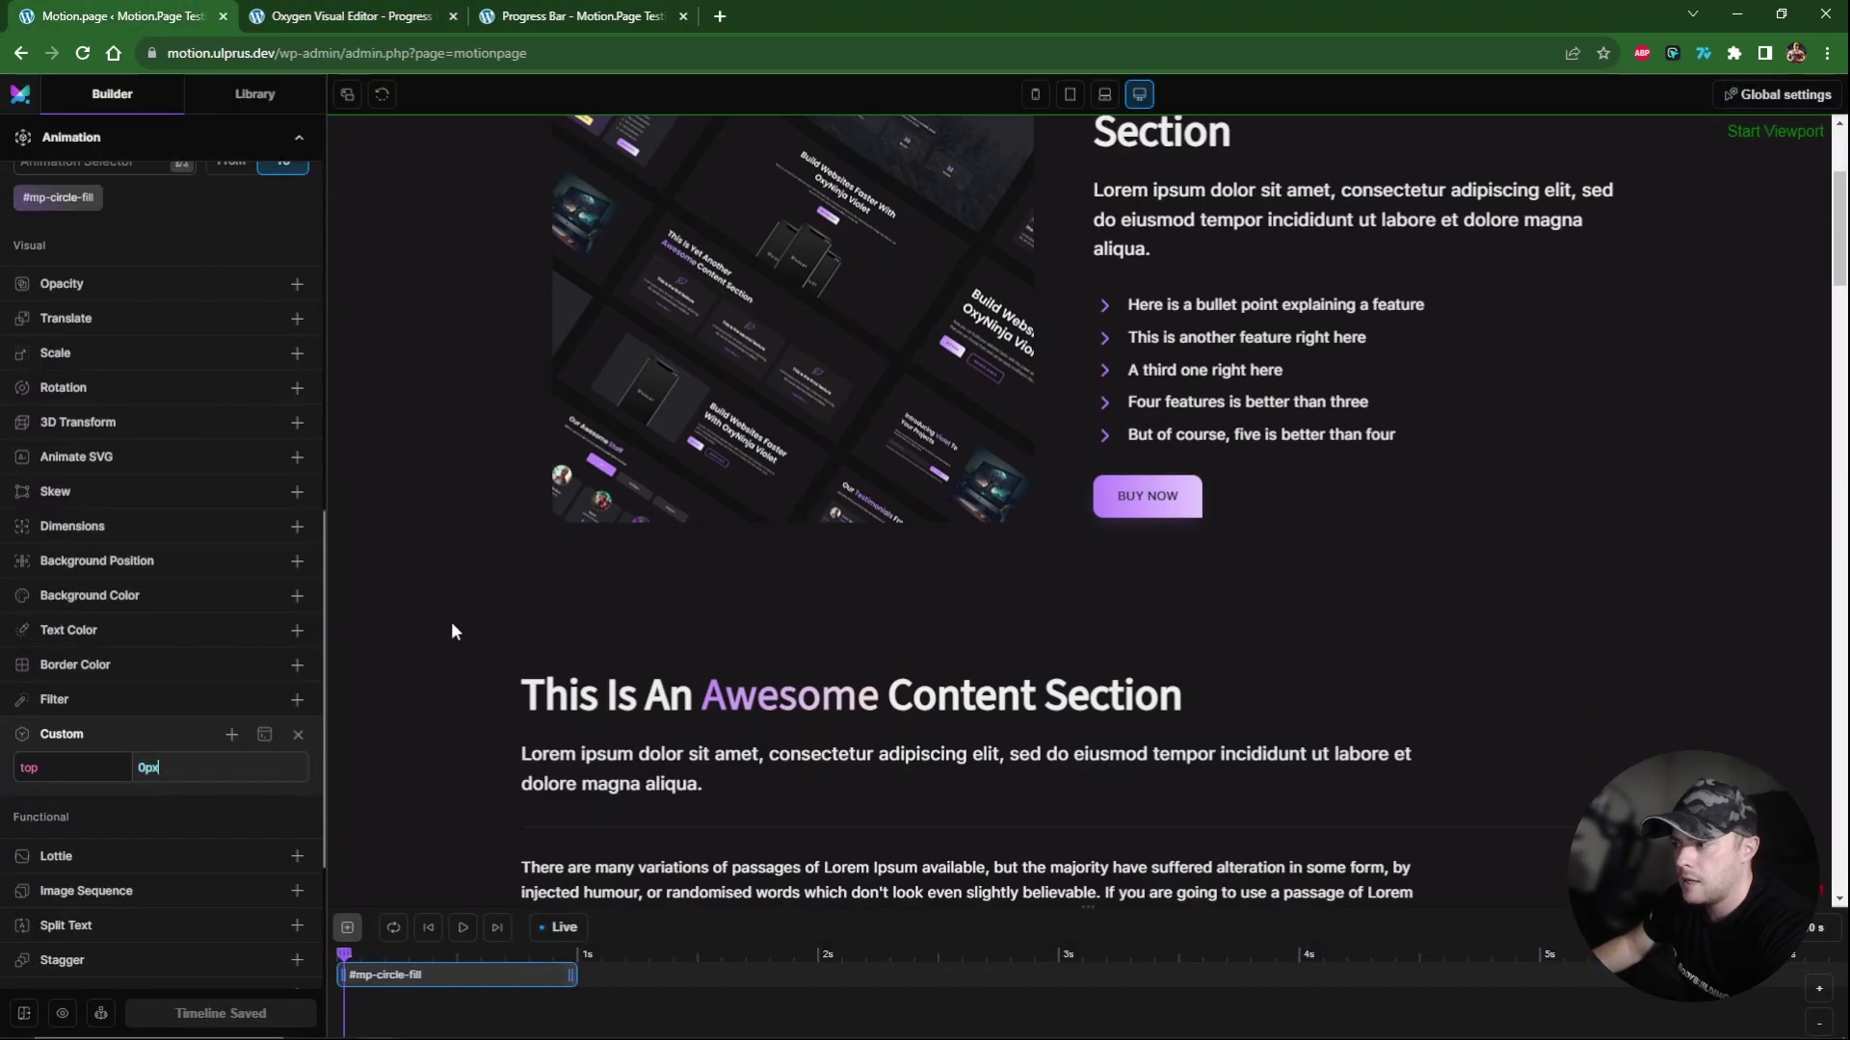
{"action": "scroll", "coordinate": [454, 624], "scroll_direction": "down", "scroll_amount": 10}
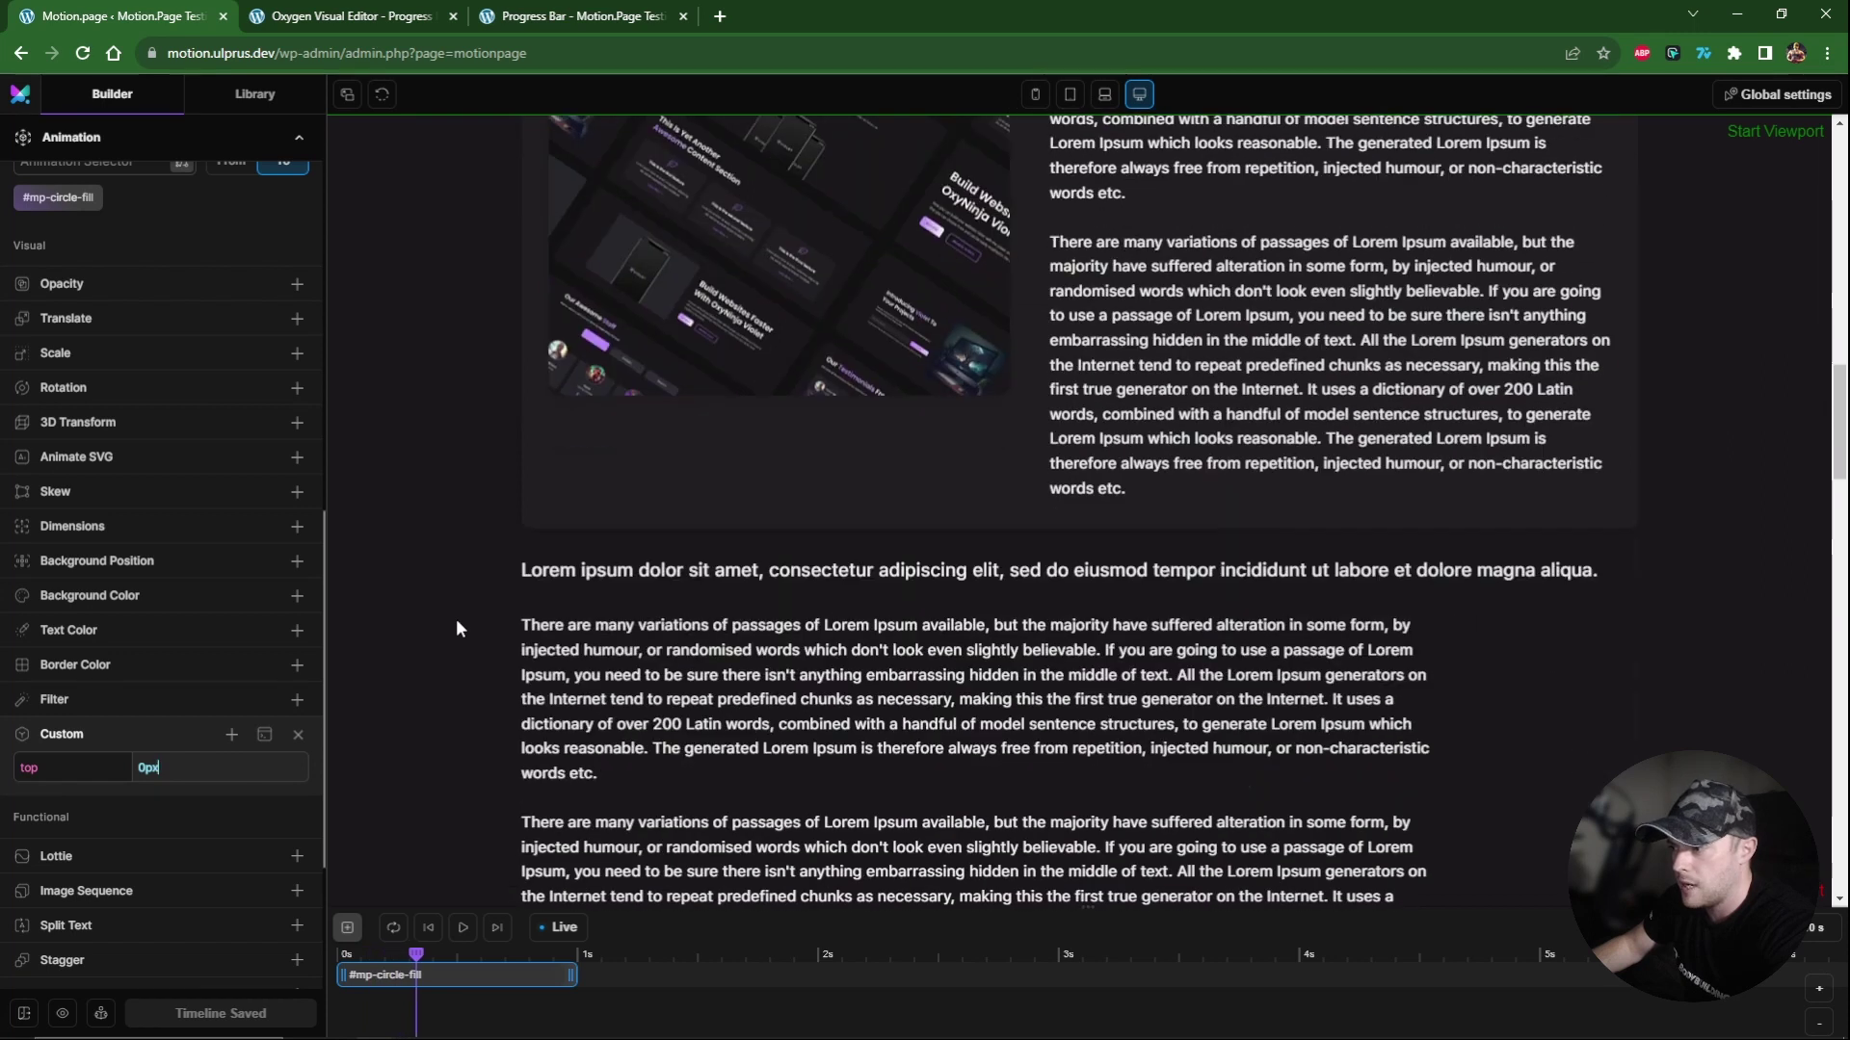
{"action": "scroll", "coordinate": [454, 618], "scroll_direction": "down", "scroll_amount": 3}
In Oxygen, set the Circle Fill div's z-index to 50 and save the page.
{"action": "left_click", "coordinate": [404, 15]}
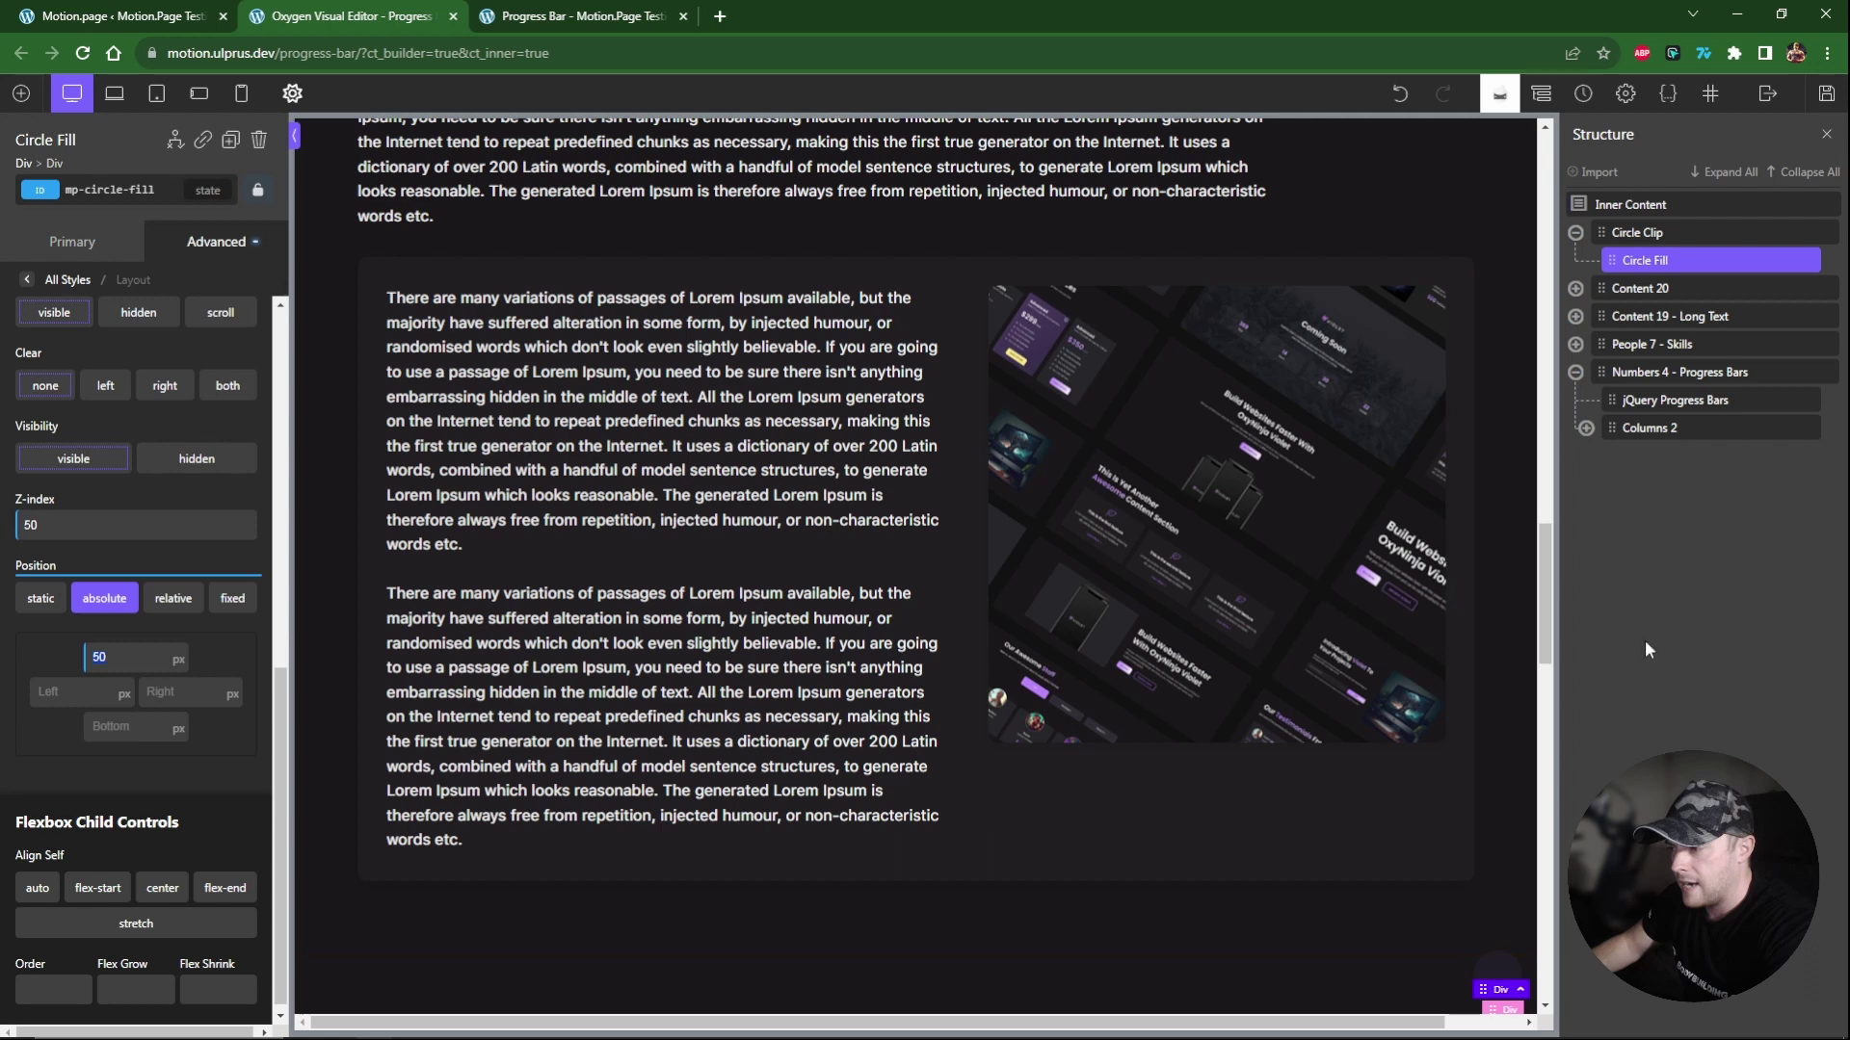
{"action": "left_click", "coordinate": [1825, 93]}
Reload the live page with the saved Circle Fill changes and check how the circle fills while scrolling down.
{"action": "left_click", "coordinate": [578, 15]}
{"action": "key", "text": "F5"}
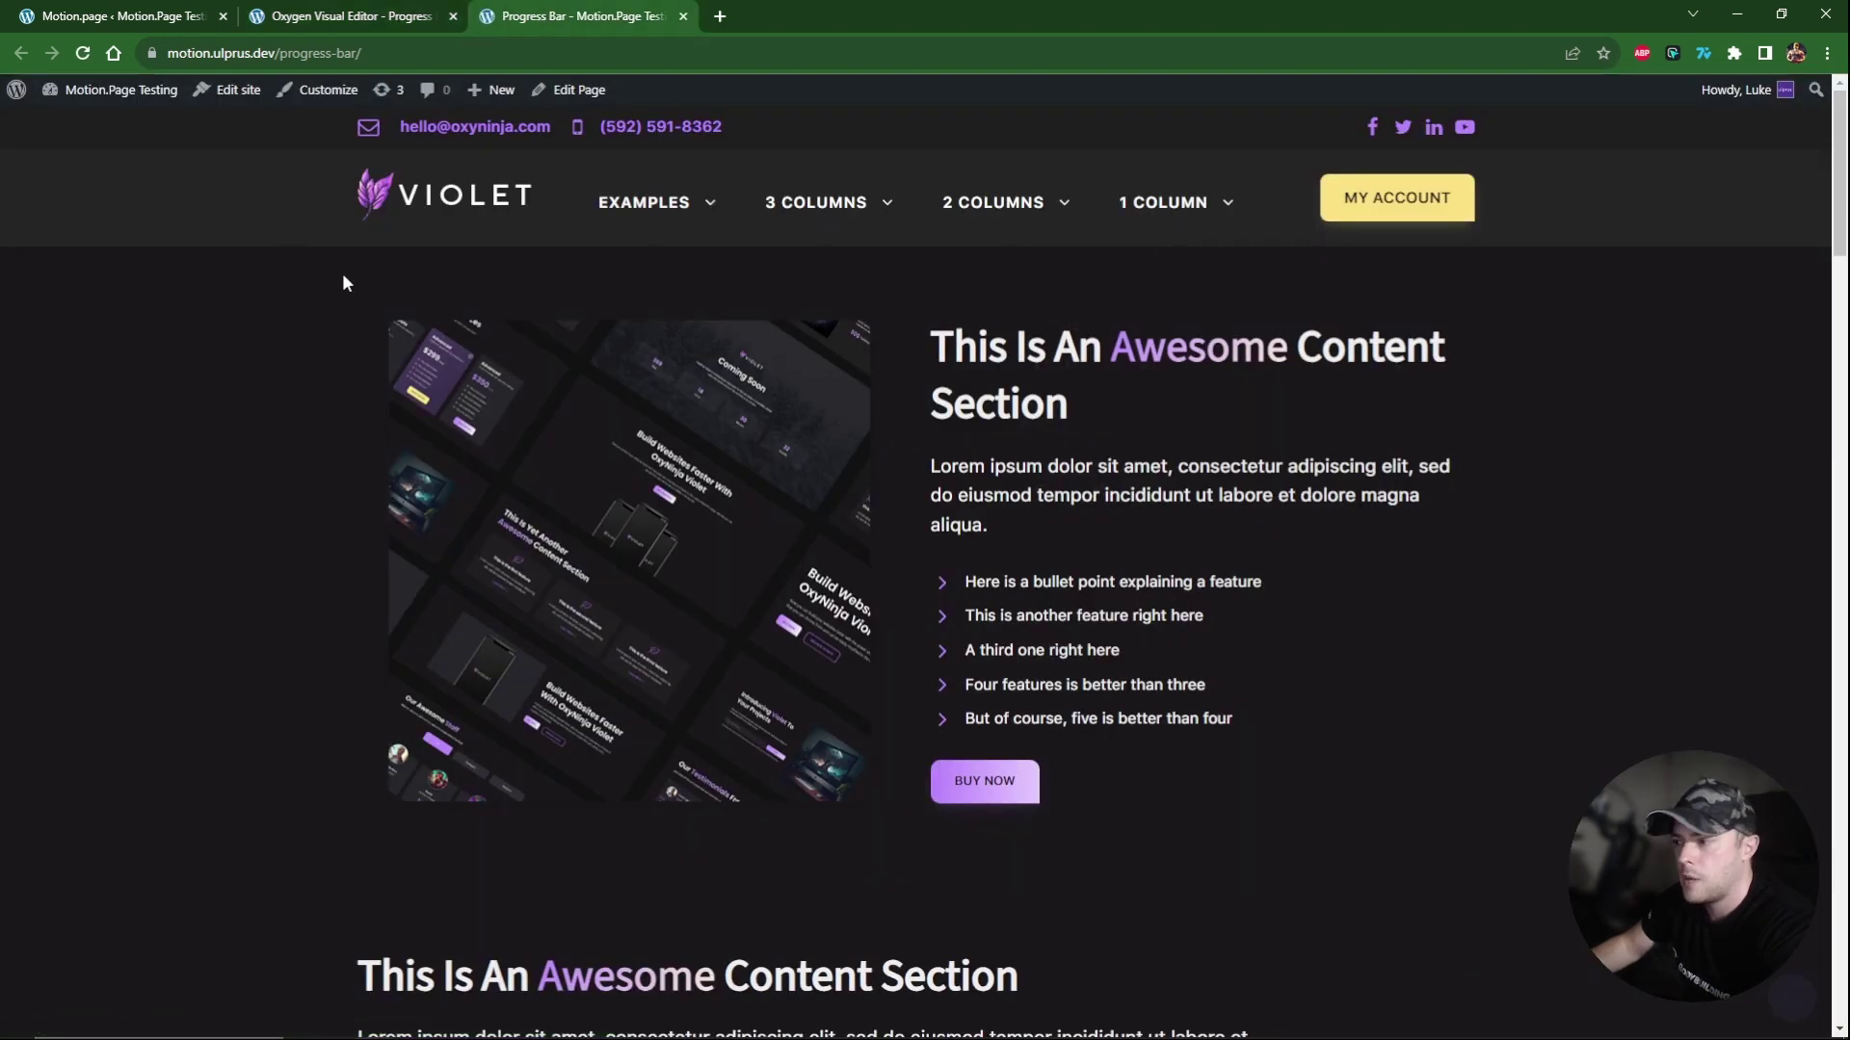
{"action": "scroll", "coordinate": [343, 273], "scroll_direction": "down", "scroll_amount": 7}
{"action": "scroll", "coordinate": [343, 274], "scroll_direction": "down", "scroll_amount": 10}
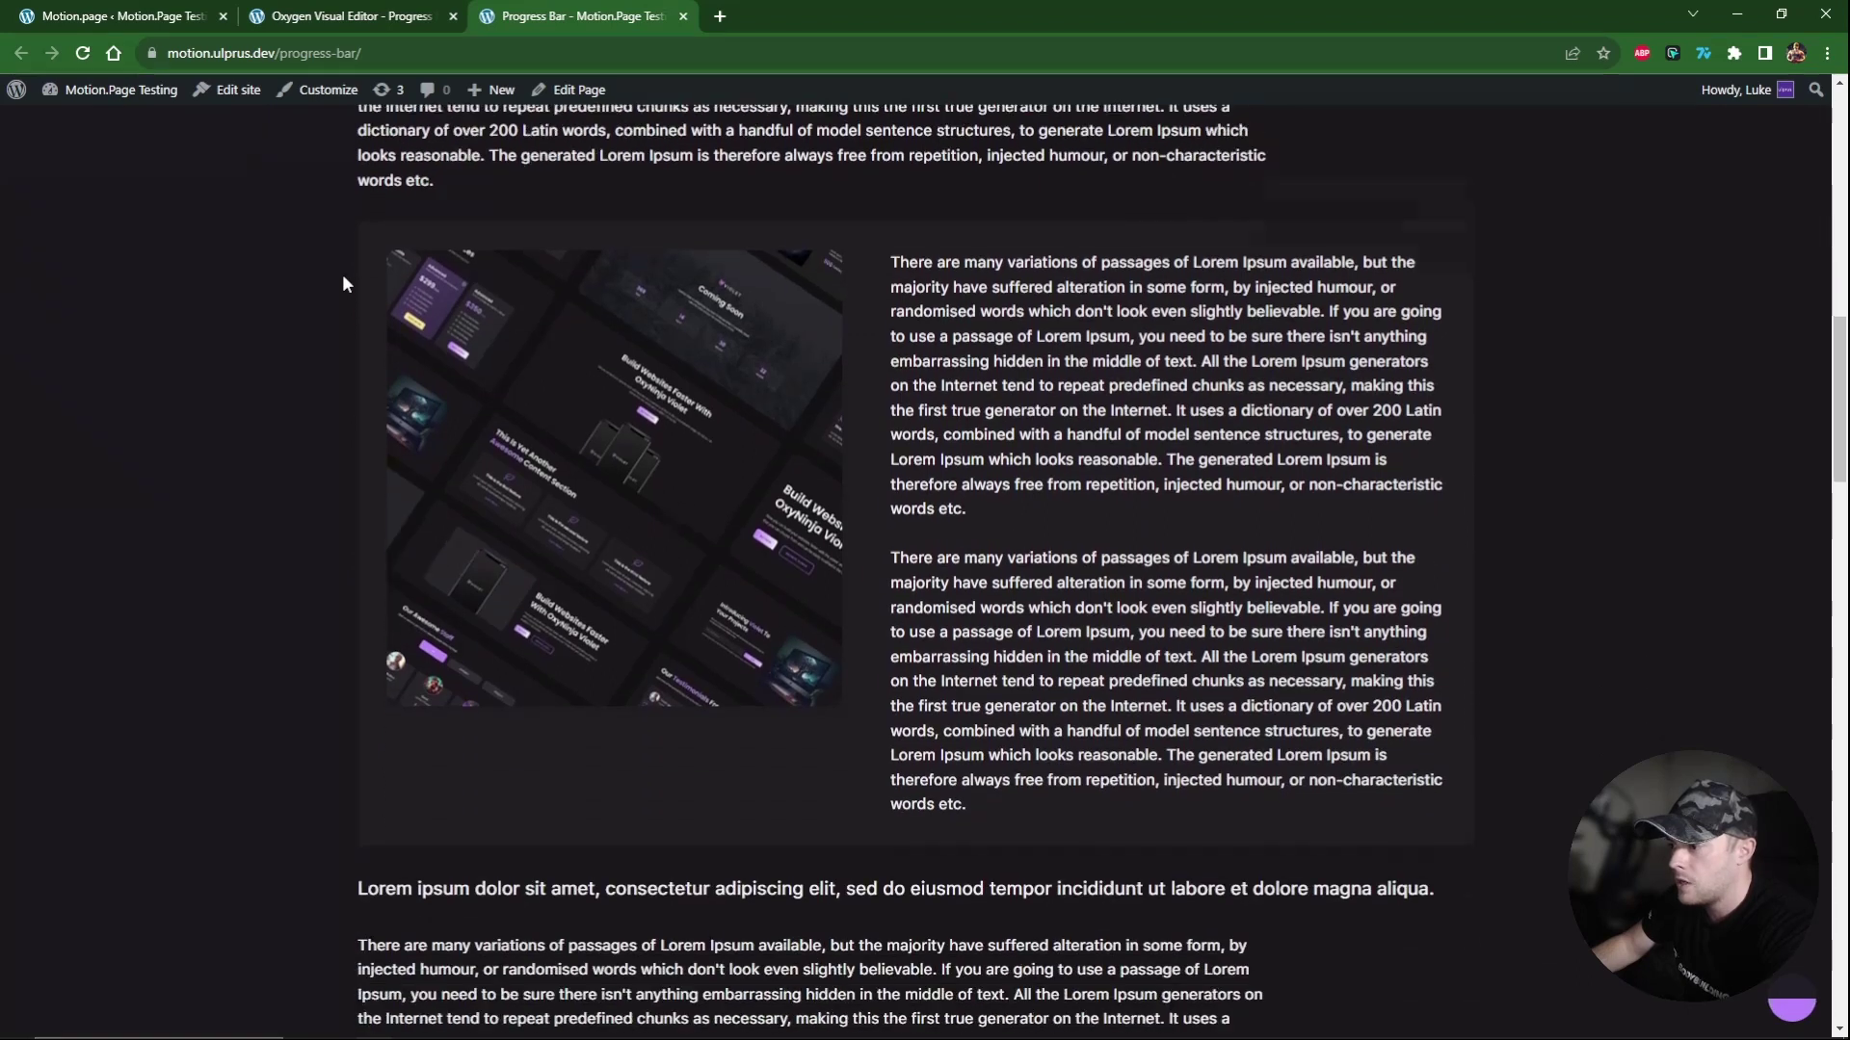
{"action": "scroll", "coordinate": [344, 277], "scroll_direction": "down", "scroll_amount": 15}
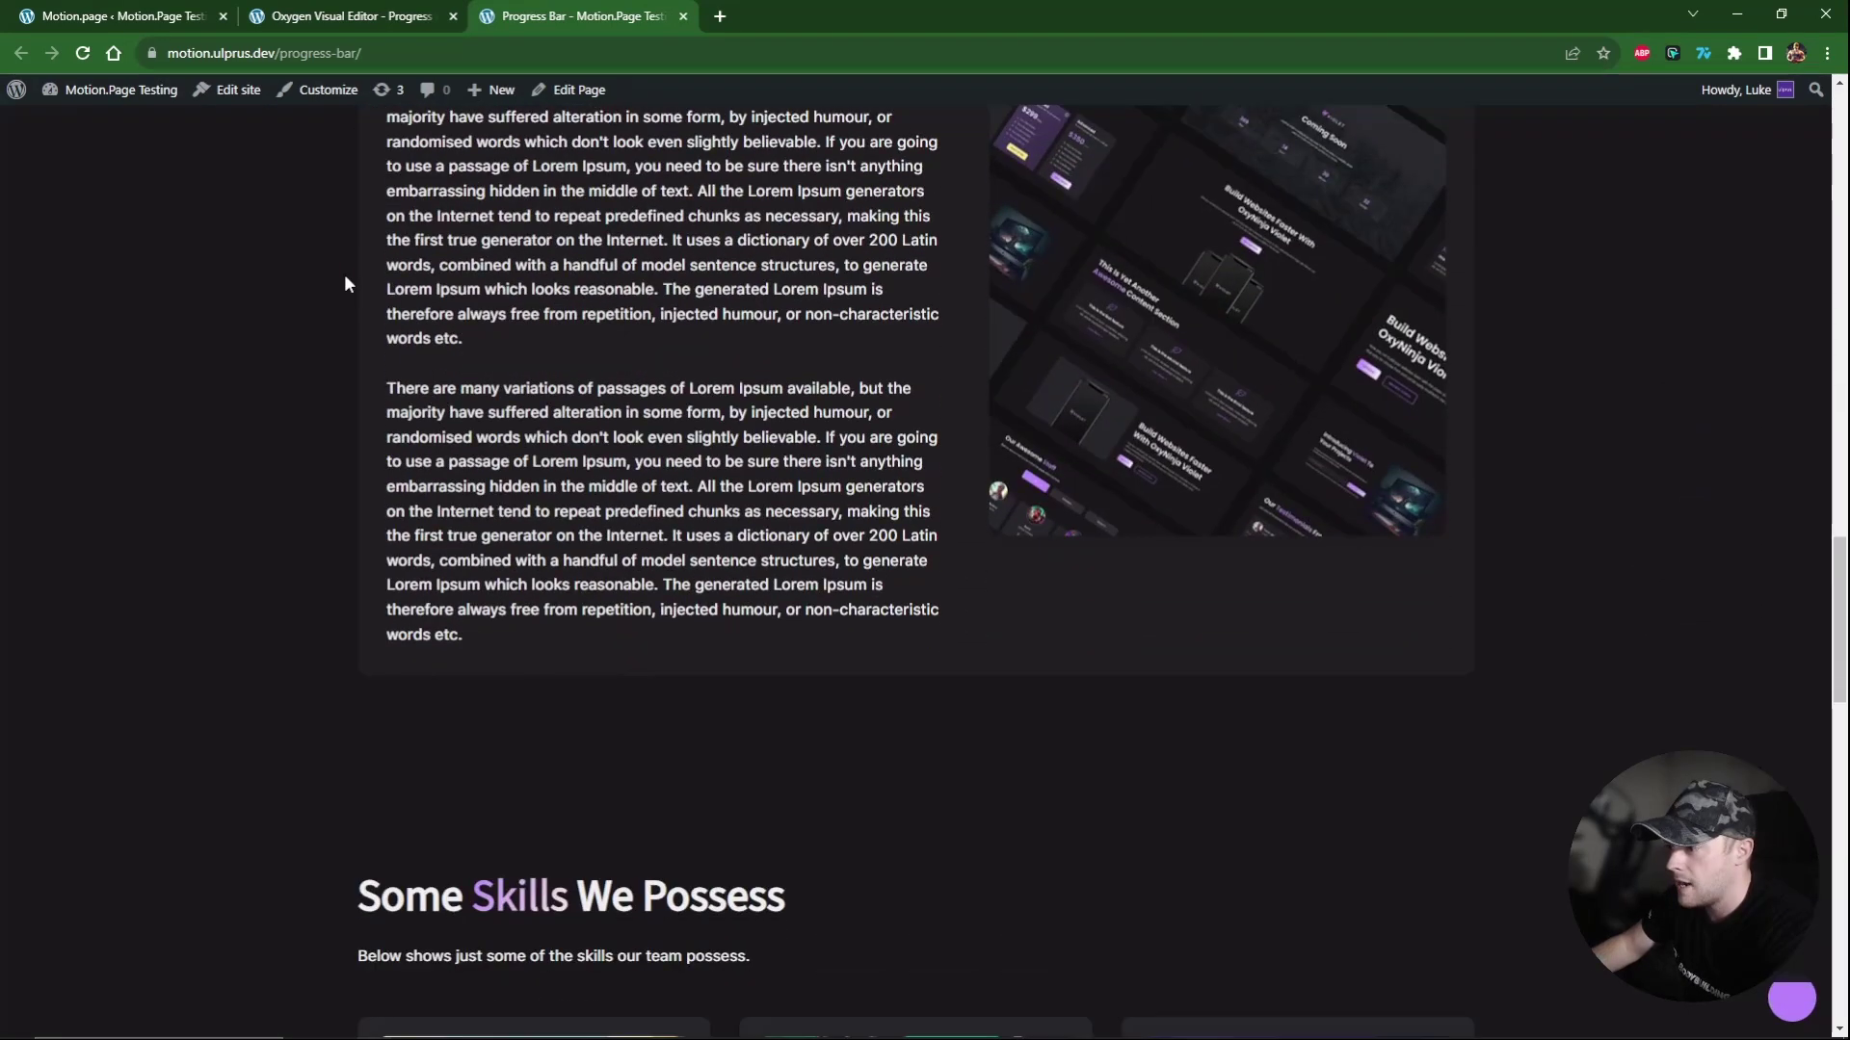
Check how the circle fills and empties on the live page towards its end and back up.
{"action": "scroll", "coordinate": [349, 274], "scroll_direction": "down", "scroll_amount": 12}
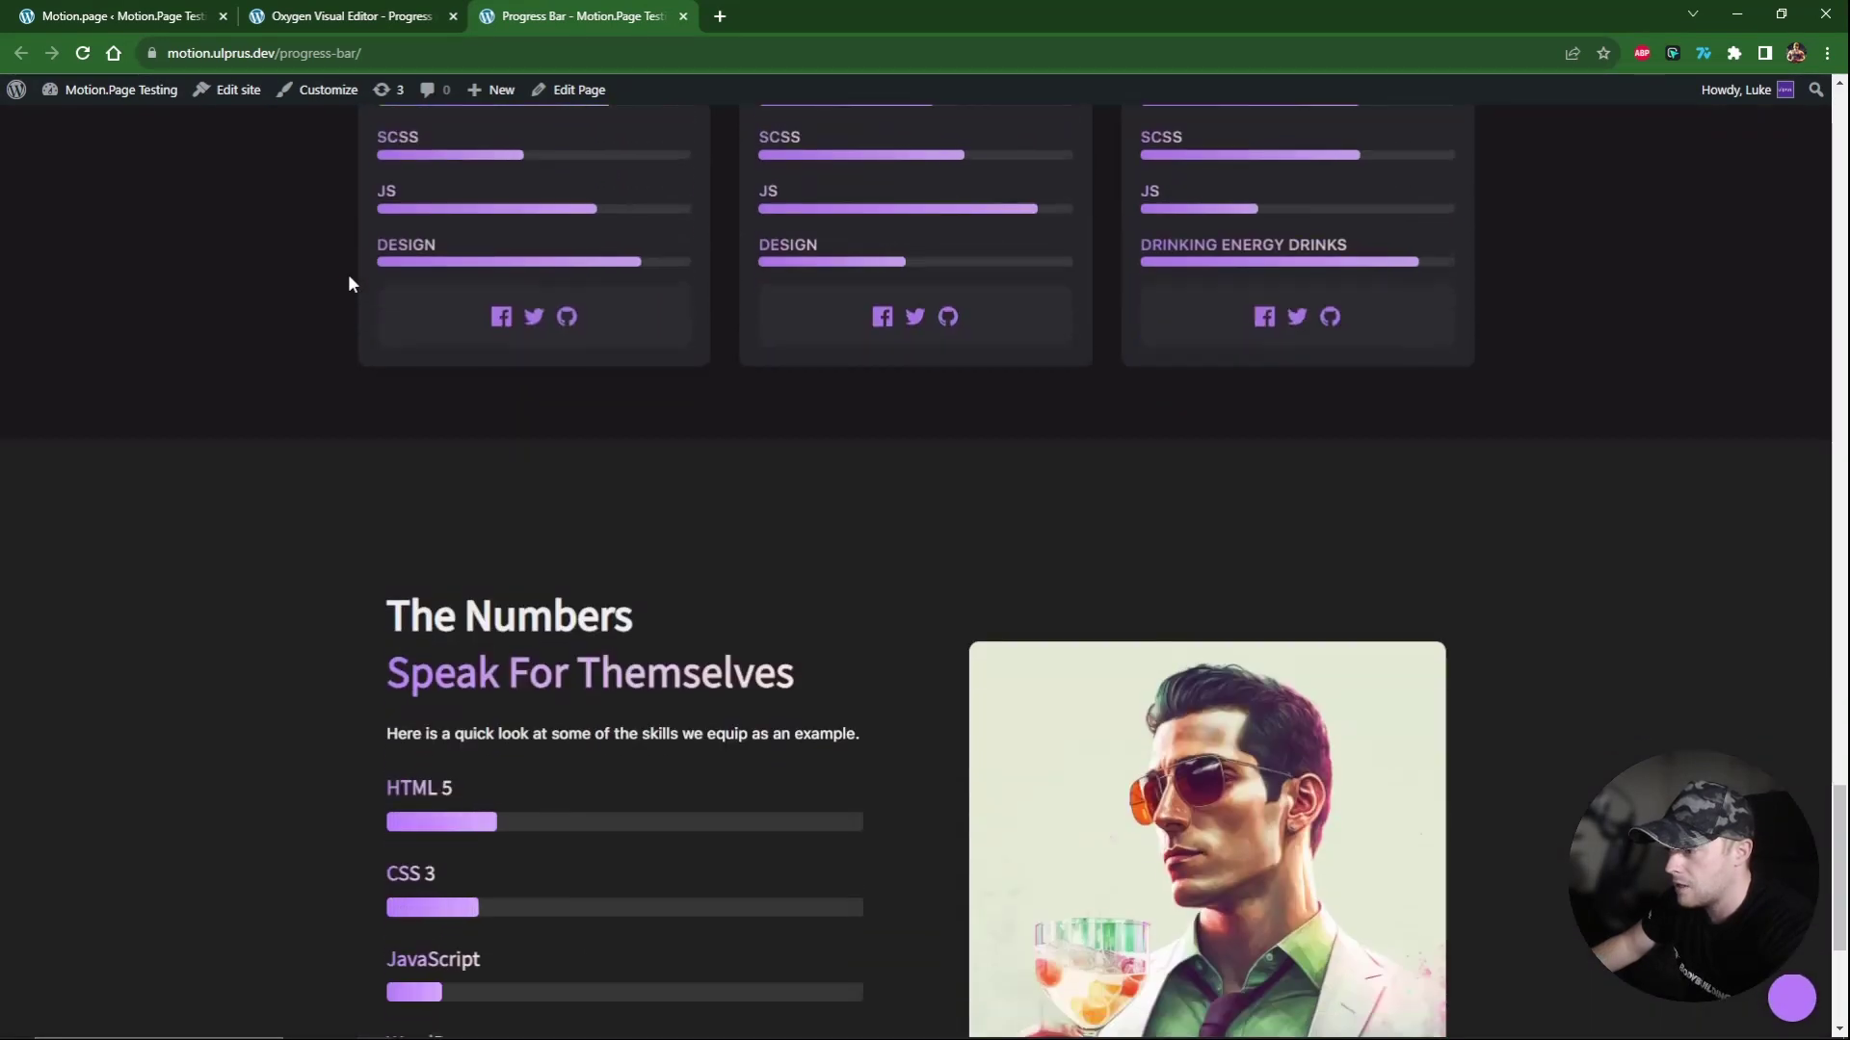
{"action": "scroll", "coordinate": [355, 279], "scroll_direction": "up", "scroll_amount": 8}
{"action": "scroll", "coordinate": [358, 292], "scroll_direction": "up", "scroll_amount": 12}
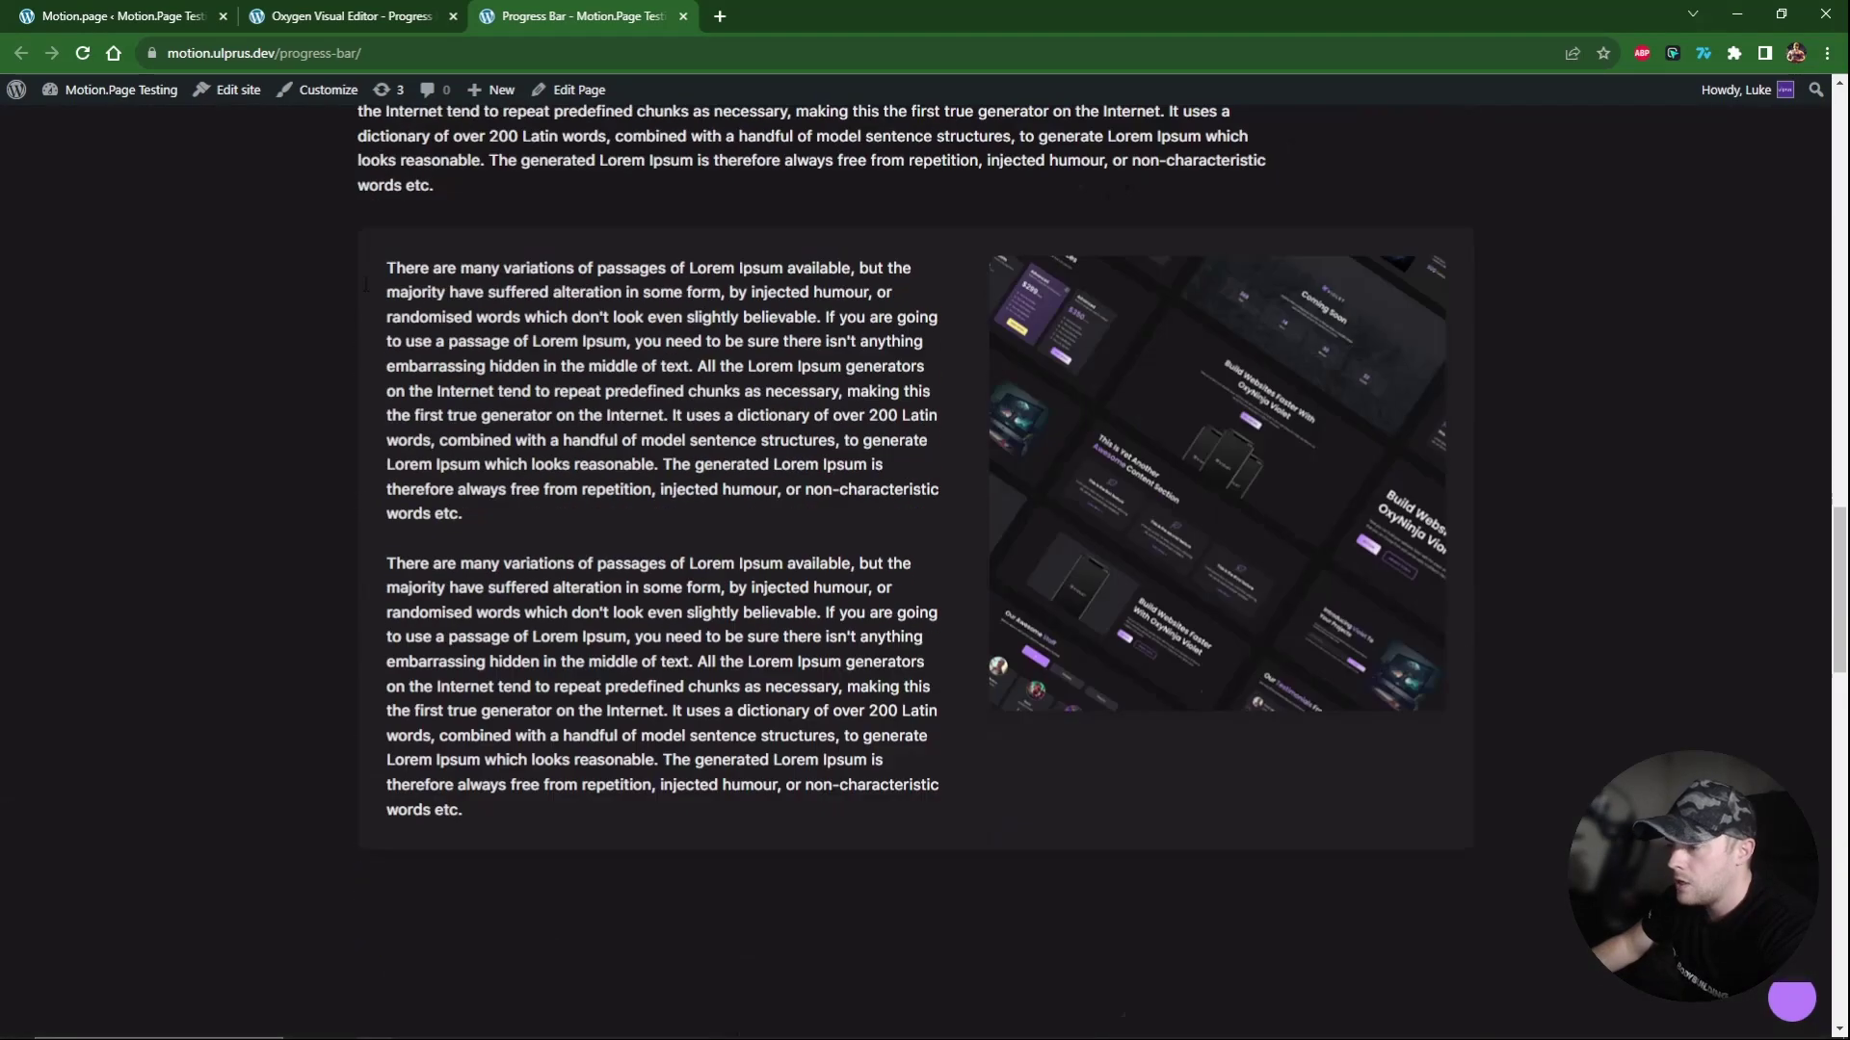
In Oxygen, give the Circle Fill div a linear background gradient from a light violet to a stronger violet CoreFramework color.
{"action": "left_click", "coordinate": [369, 8]}
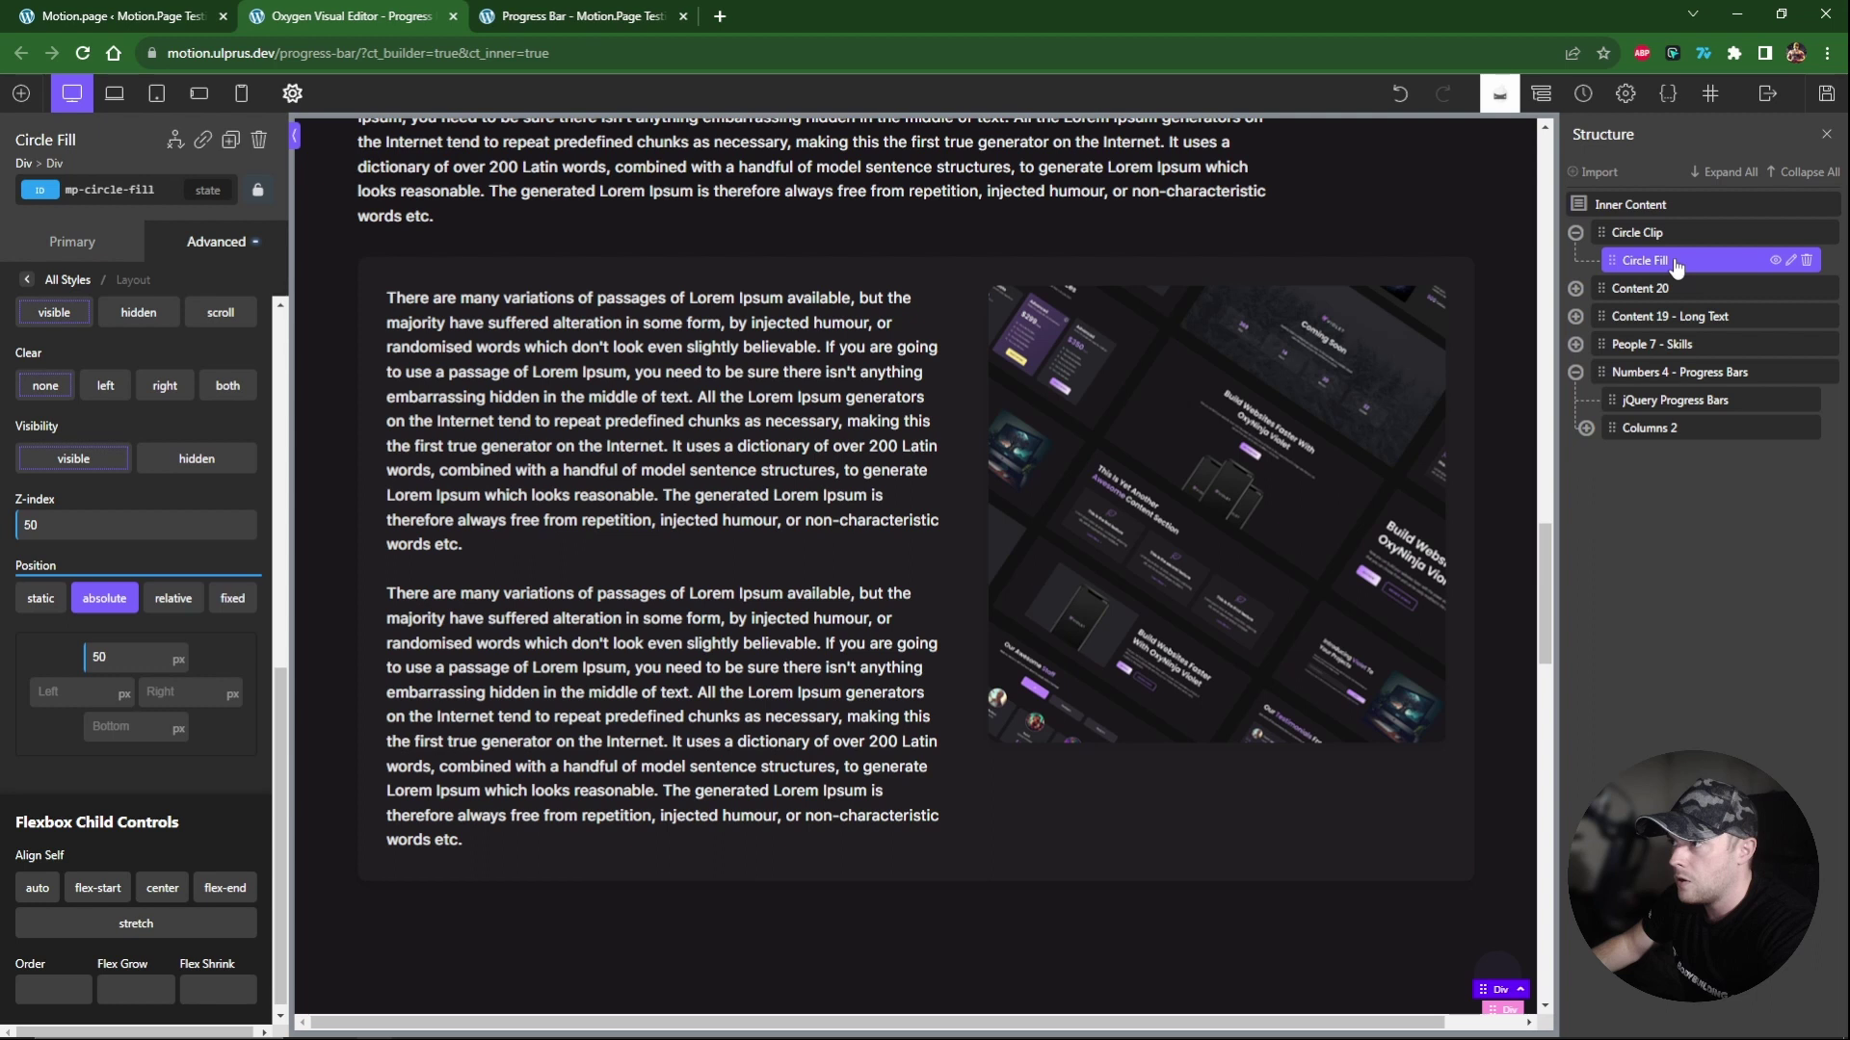
{"action": "left_click", "coordinate": [214, 253]}
{"action": "left_click", "coordinate": [144, 300]}
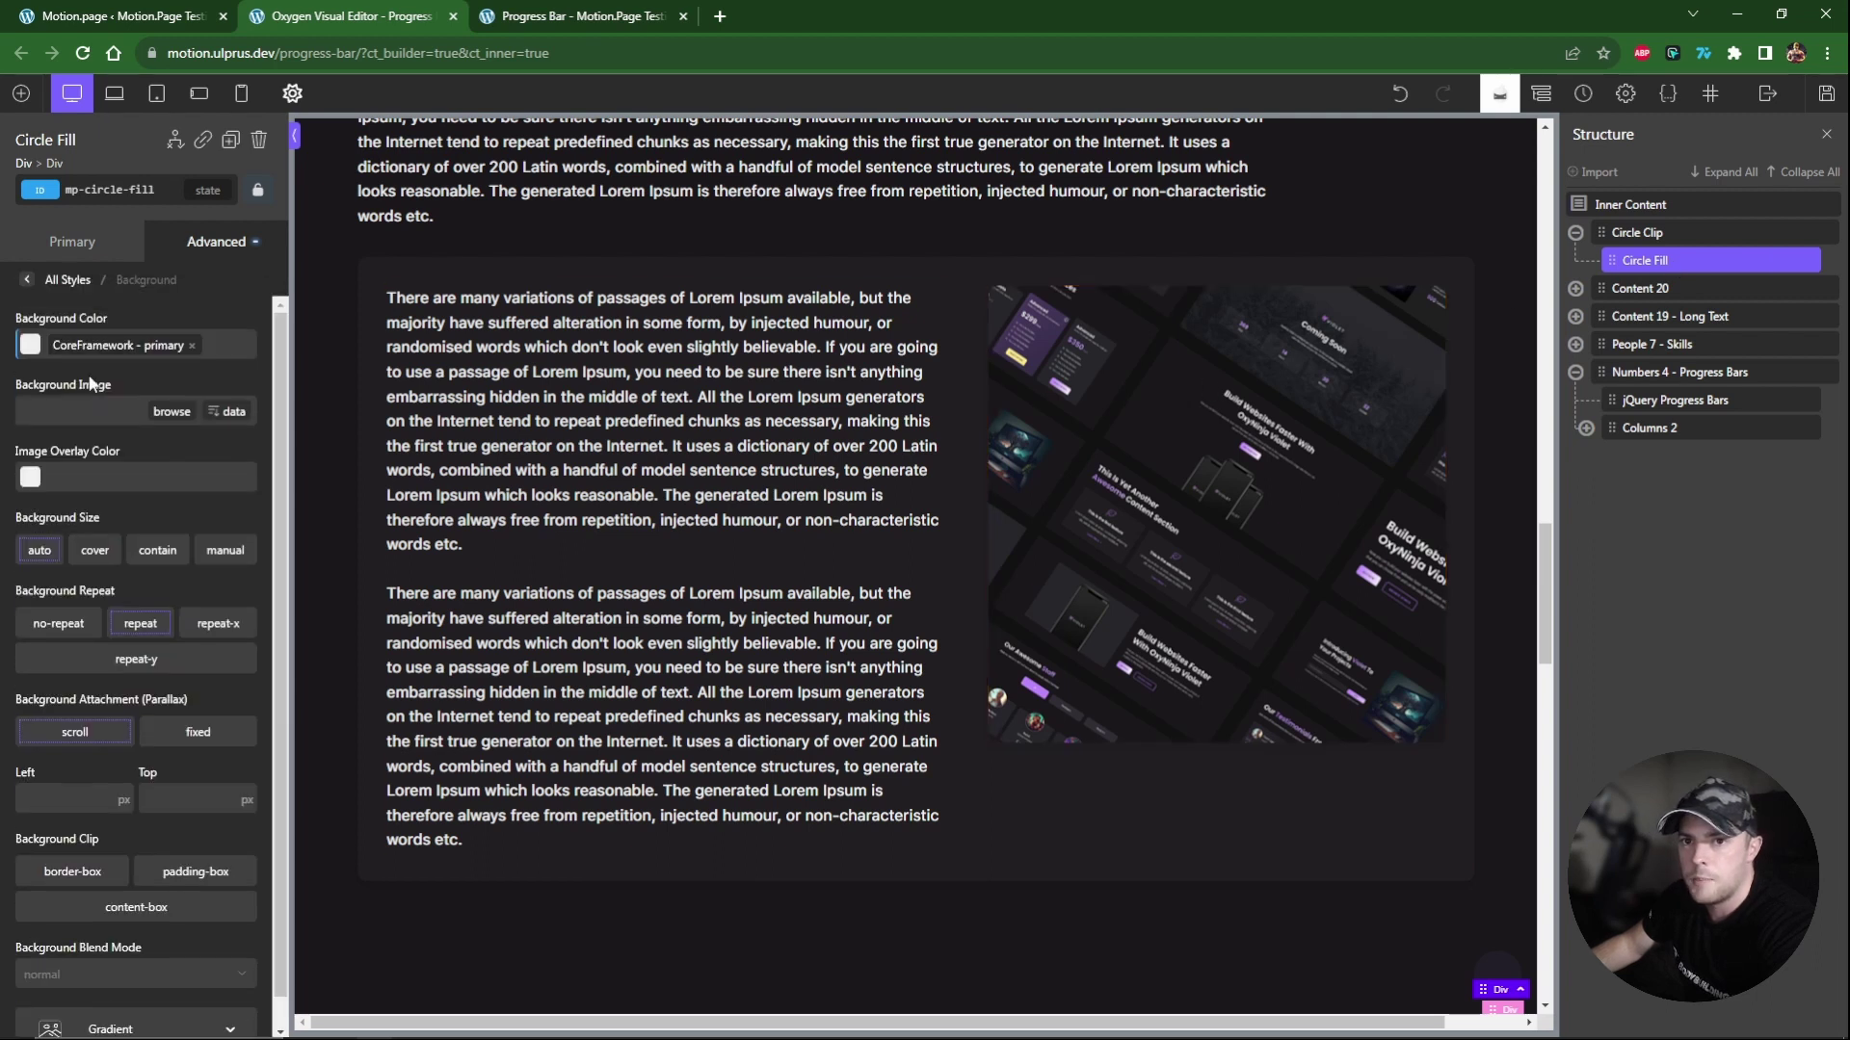
{"action": "left_click", "coordinate": [133, 1025]}
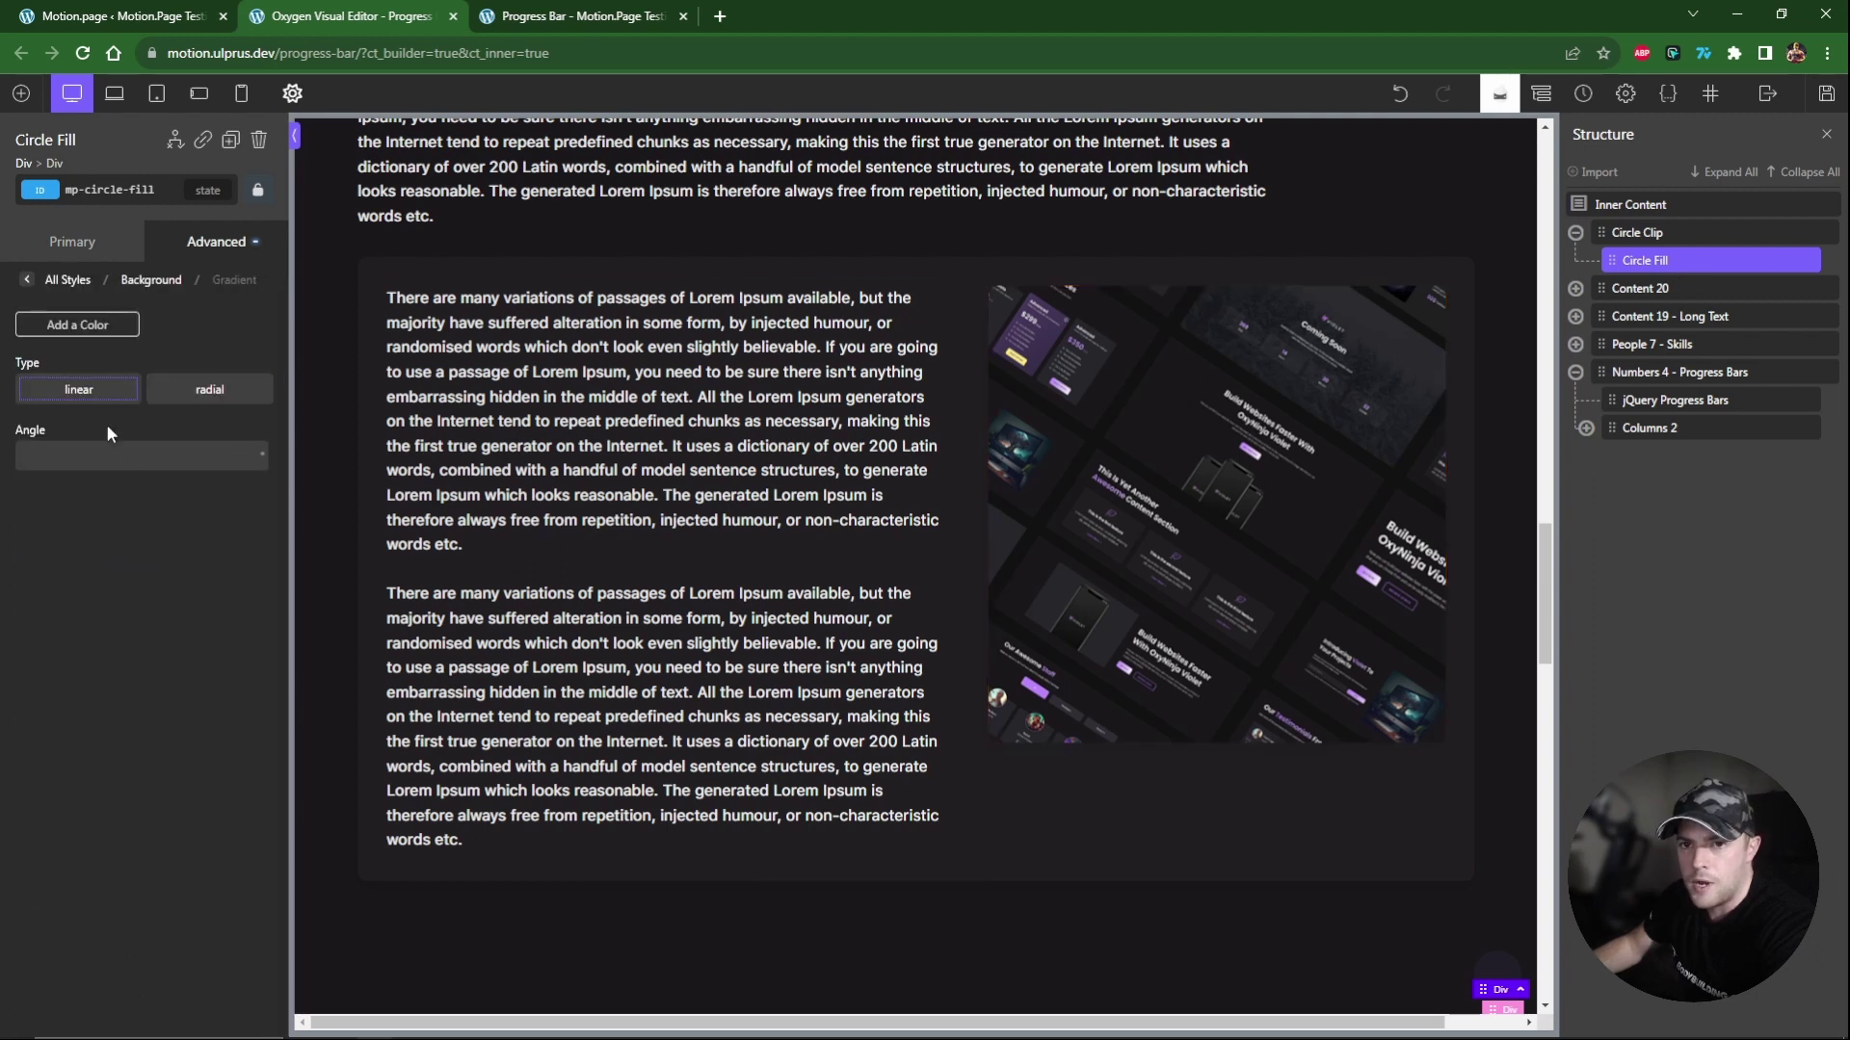
{"action": "left_click", "coordinate": [77, 325]}
{"action": "left_click", "coordinate": [76, 325]}
{"action": "left_click", "coordinate": [30, 371]}
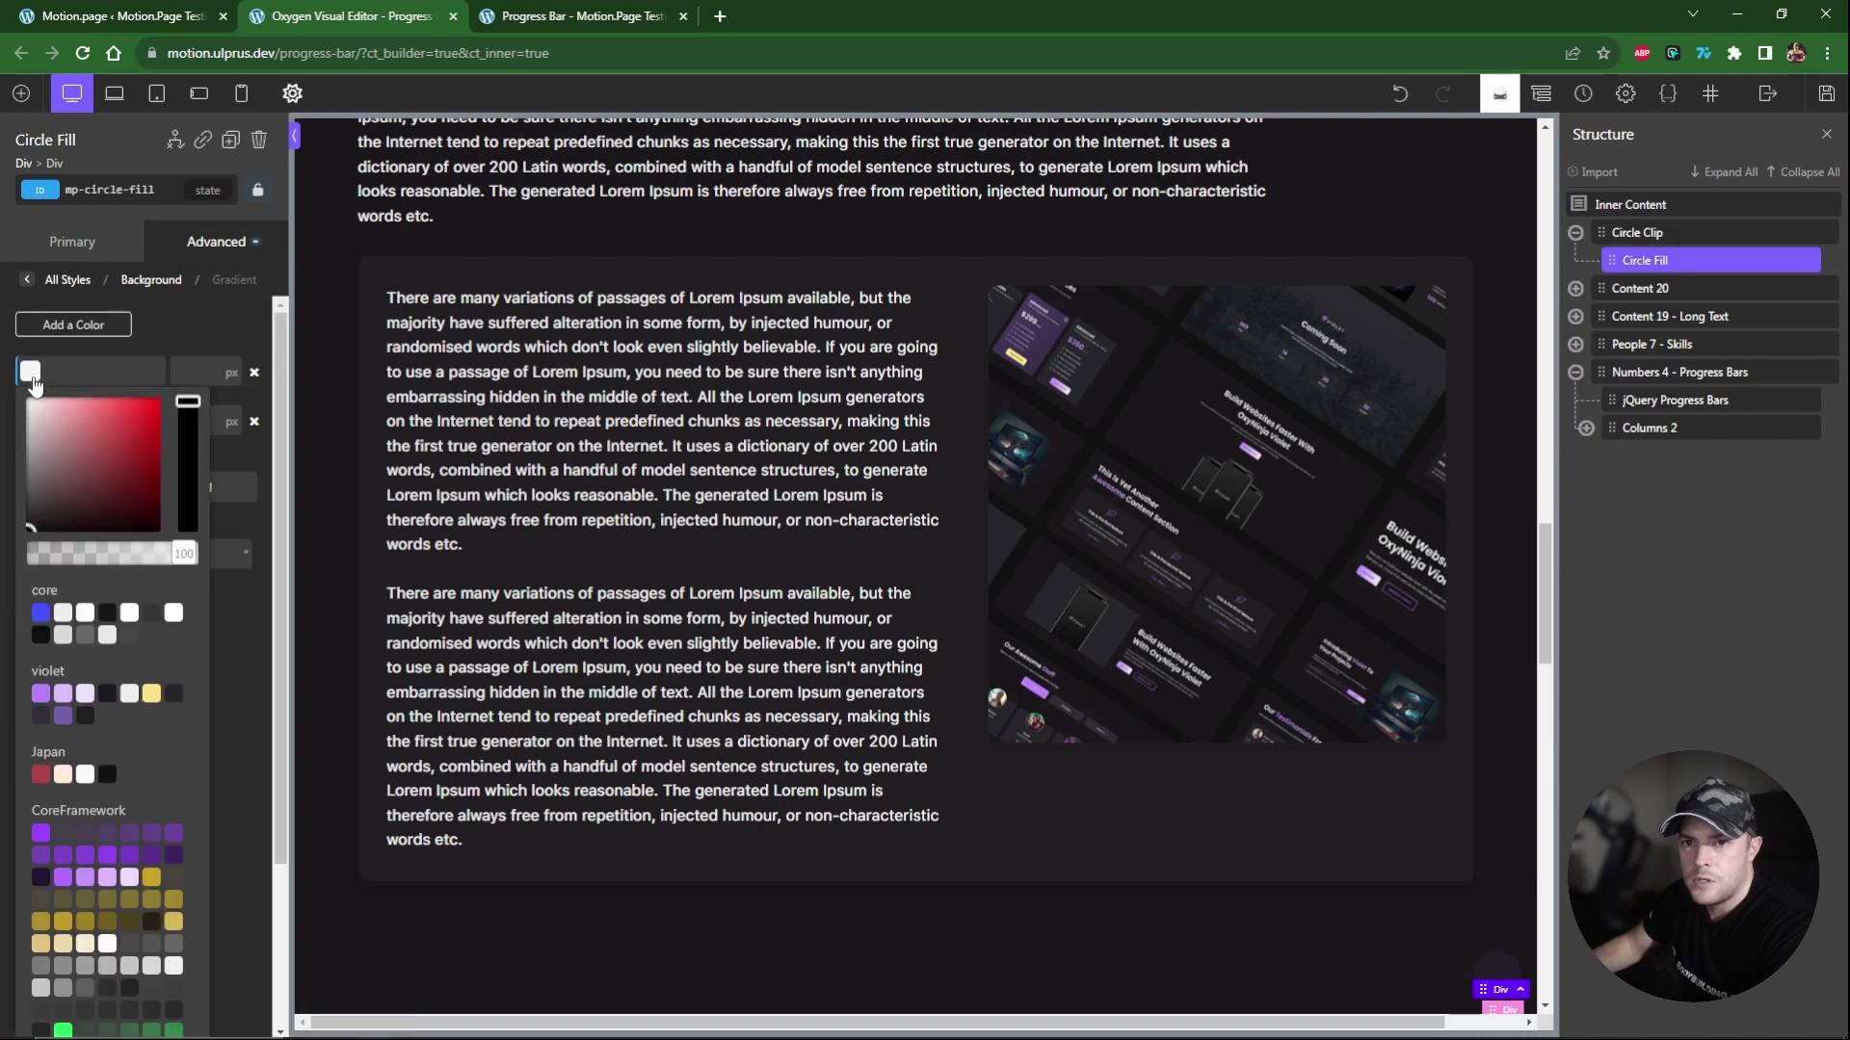
{"action": "left_click", "coordinate": [106, 879]}
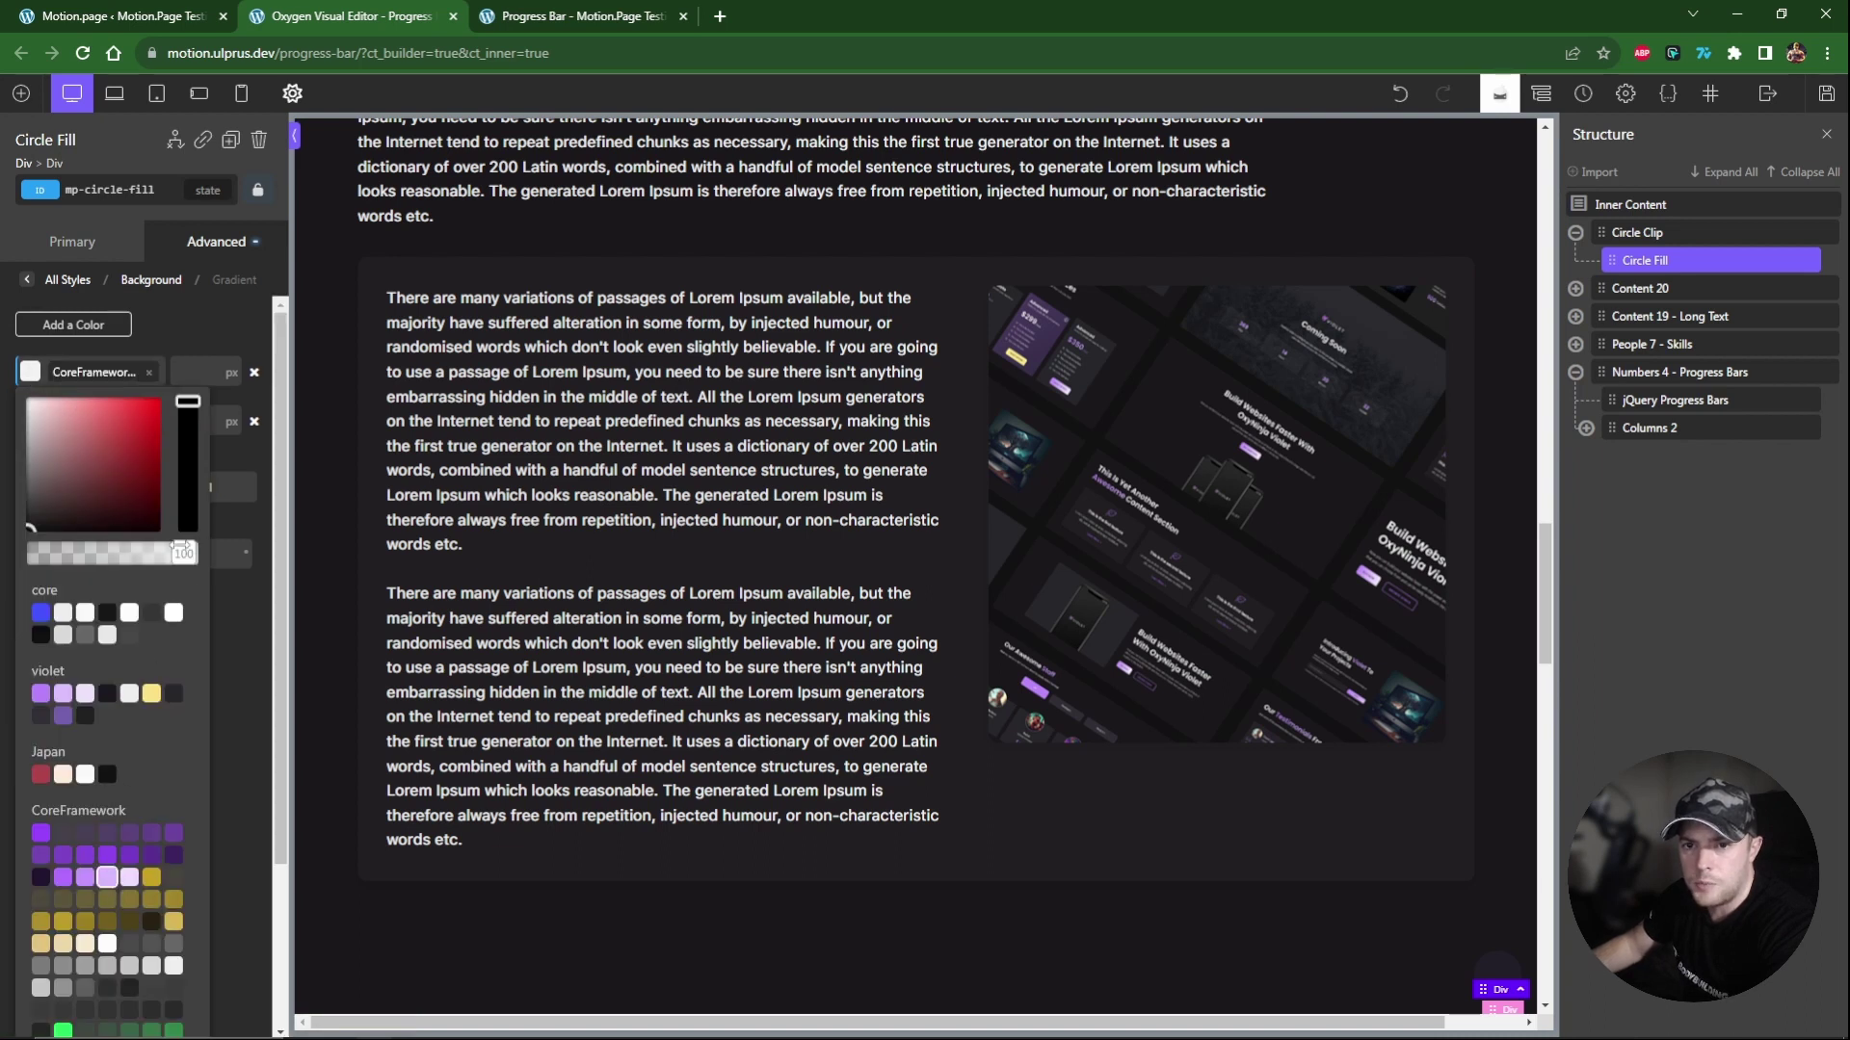
{"action": "left_click", "coordinate": [187, 343]}
{"action": "left_click", "coordinate": [30, 420]}
{"action": "left_click", "coordinate": [40, 881]}
{"action": "left_click", "coordinate": [248, 640]}
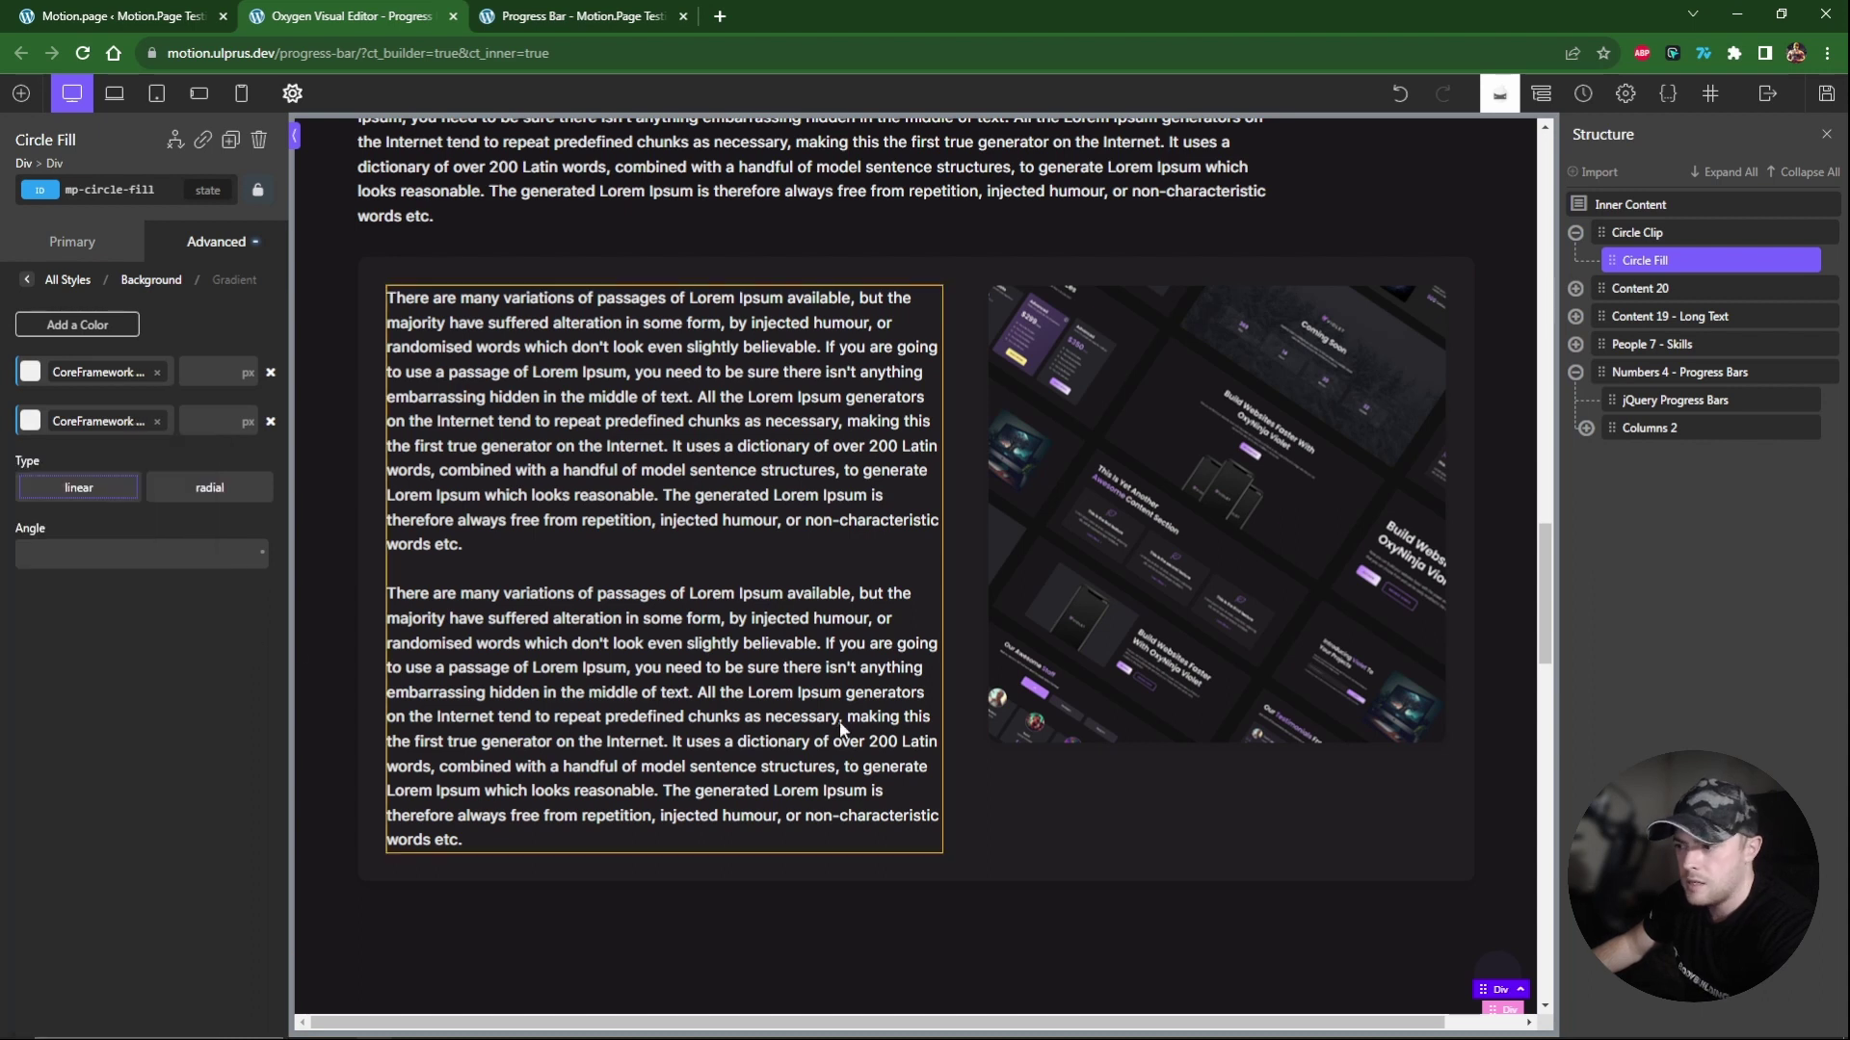
Review the Circle Fill div's layout position settings and check its gradient on the live page.
{"action": "left_click", "coordinate": [213, 247]}
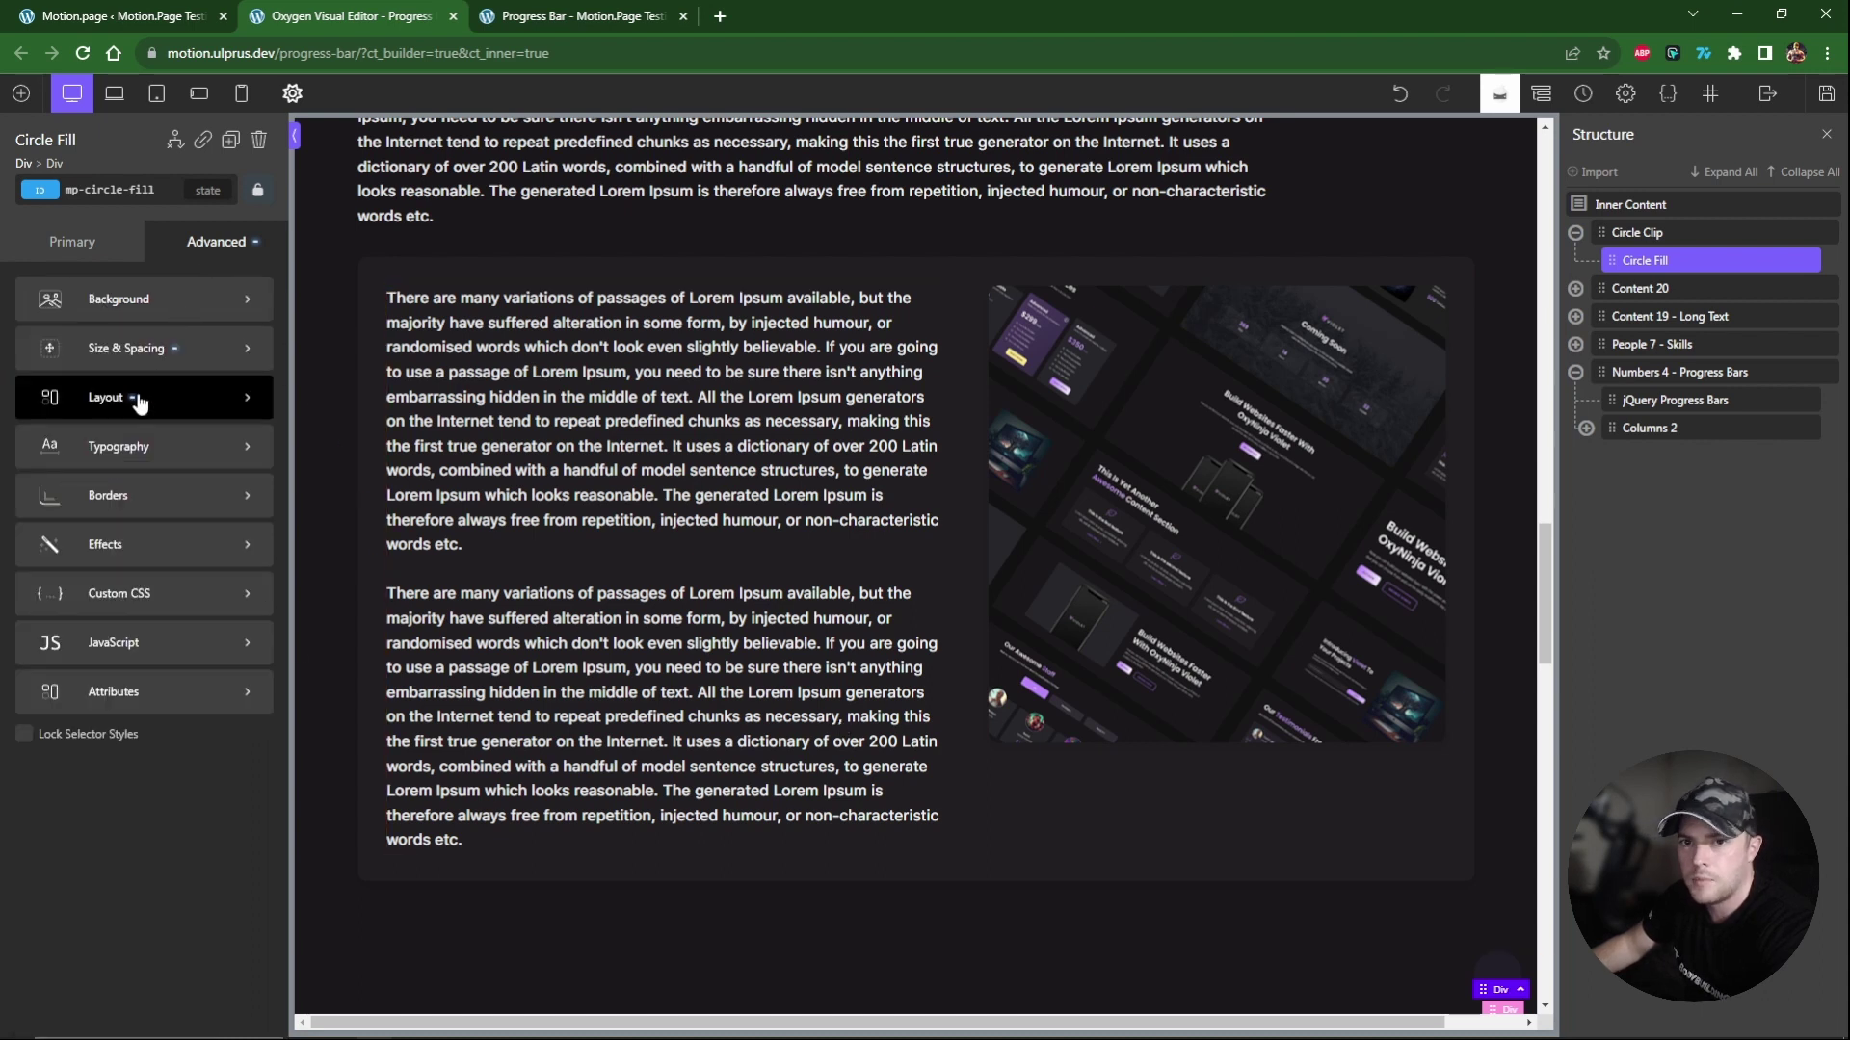
{"action": "left_click", "coordinate": [67, 399]}
{"action": "scroll", "coordinate": [154, 761], "scroll_direction": "down", "scroll_amount": 5}
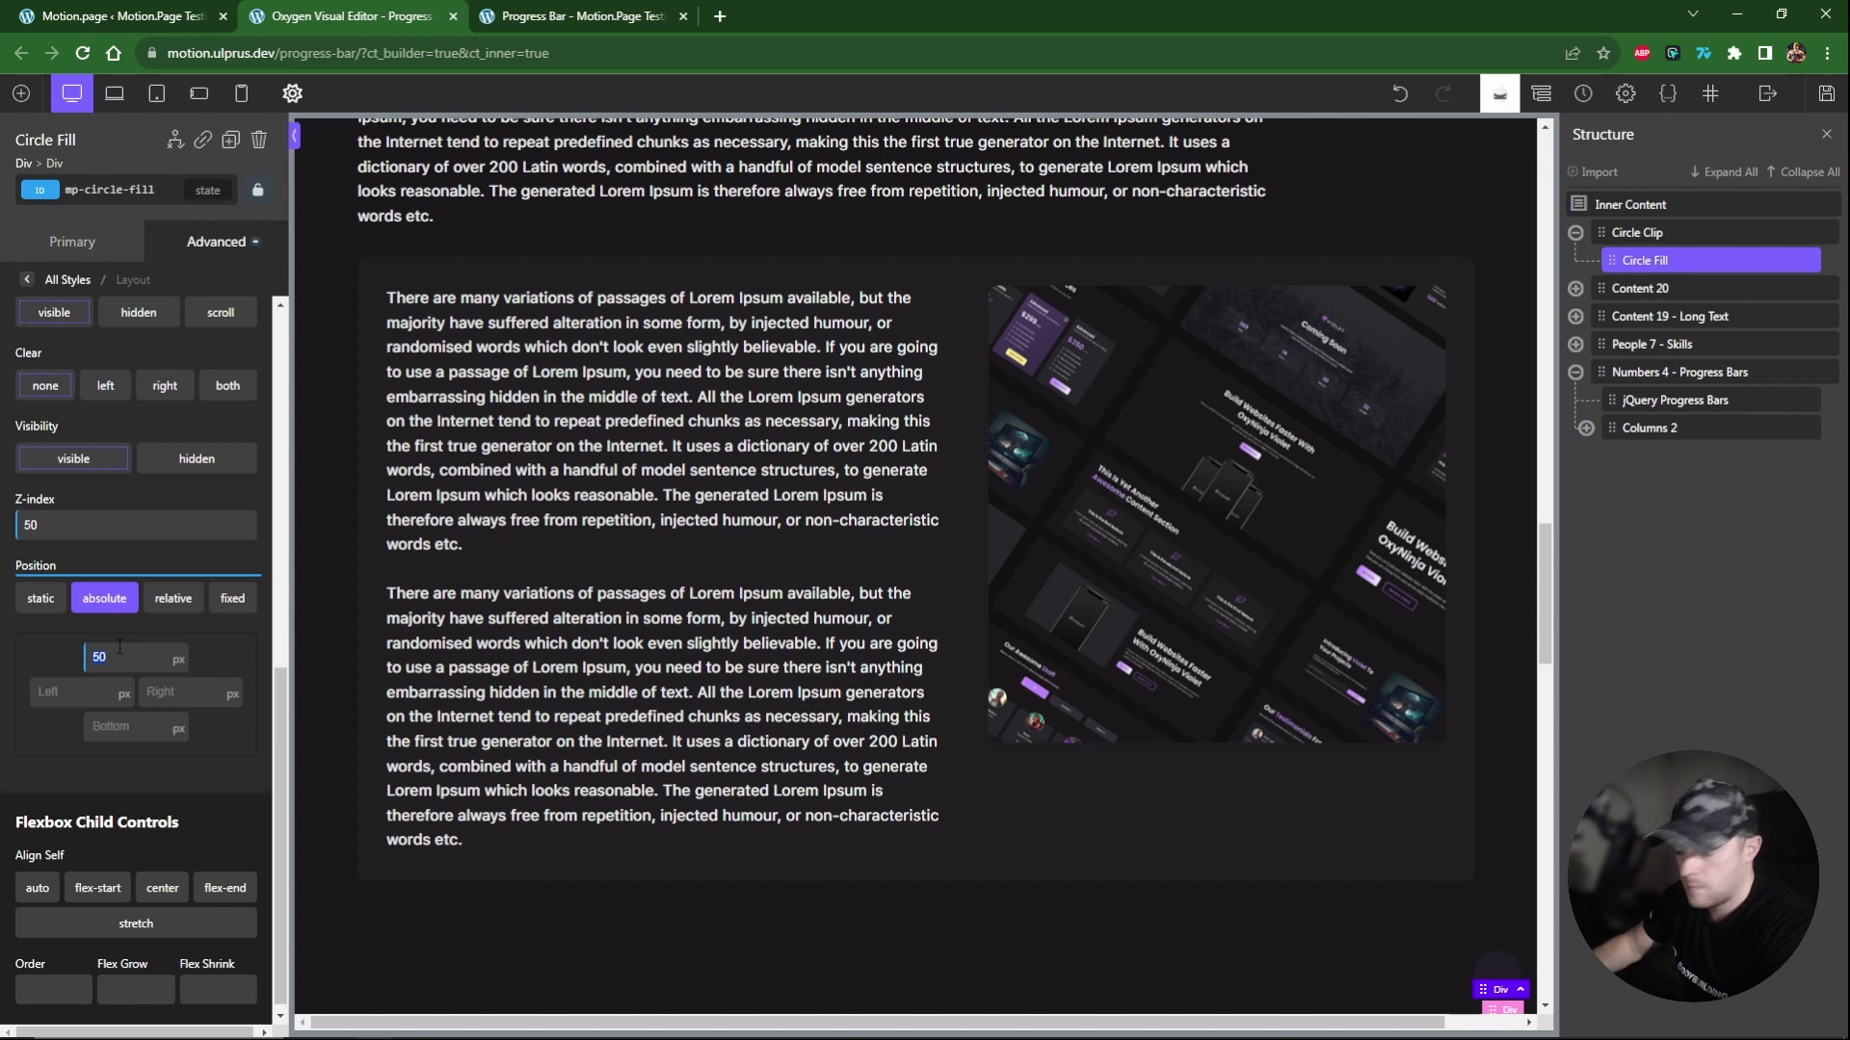
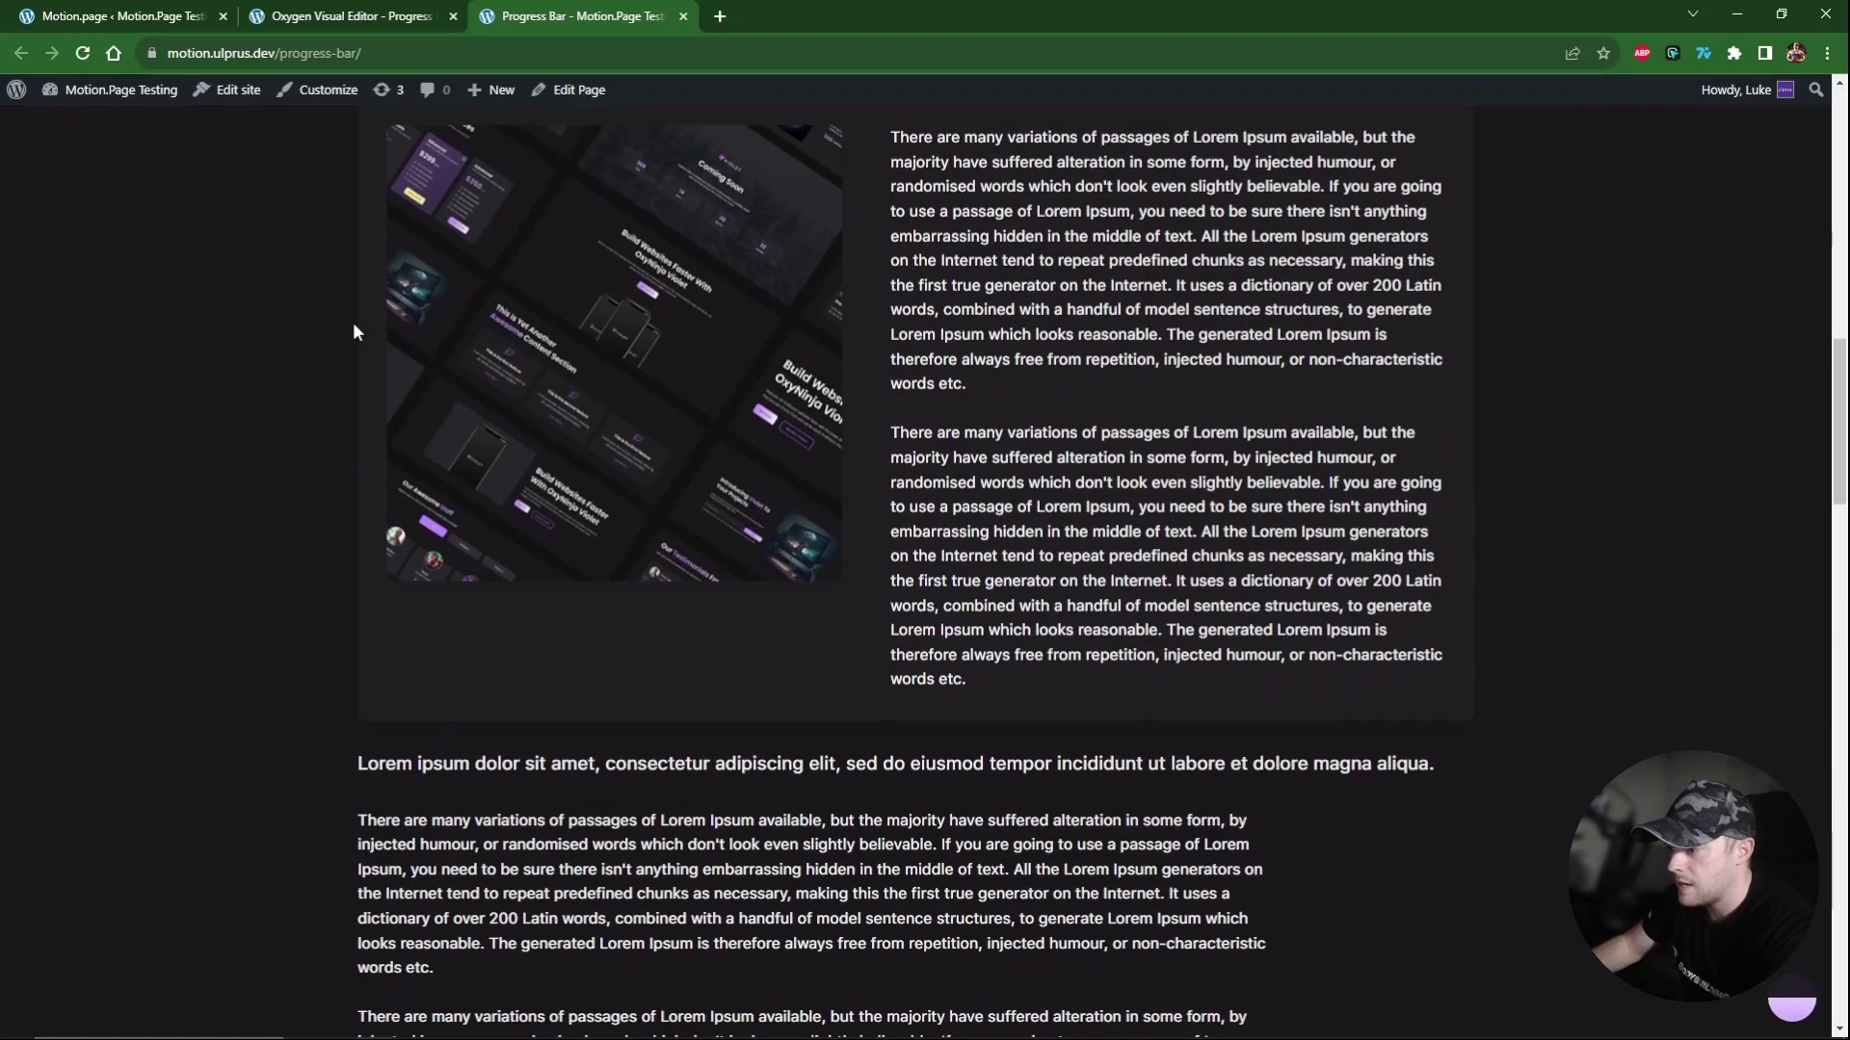
{"action": "scroll", "coordinate": [354, 322], "scroll_direction": "up", "scroll_amount": 10}
{"action": "key", "text": "ctrl+shift+Tab"}
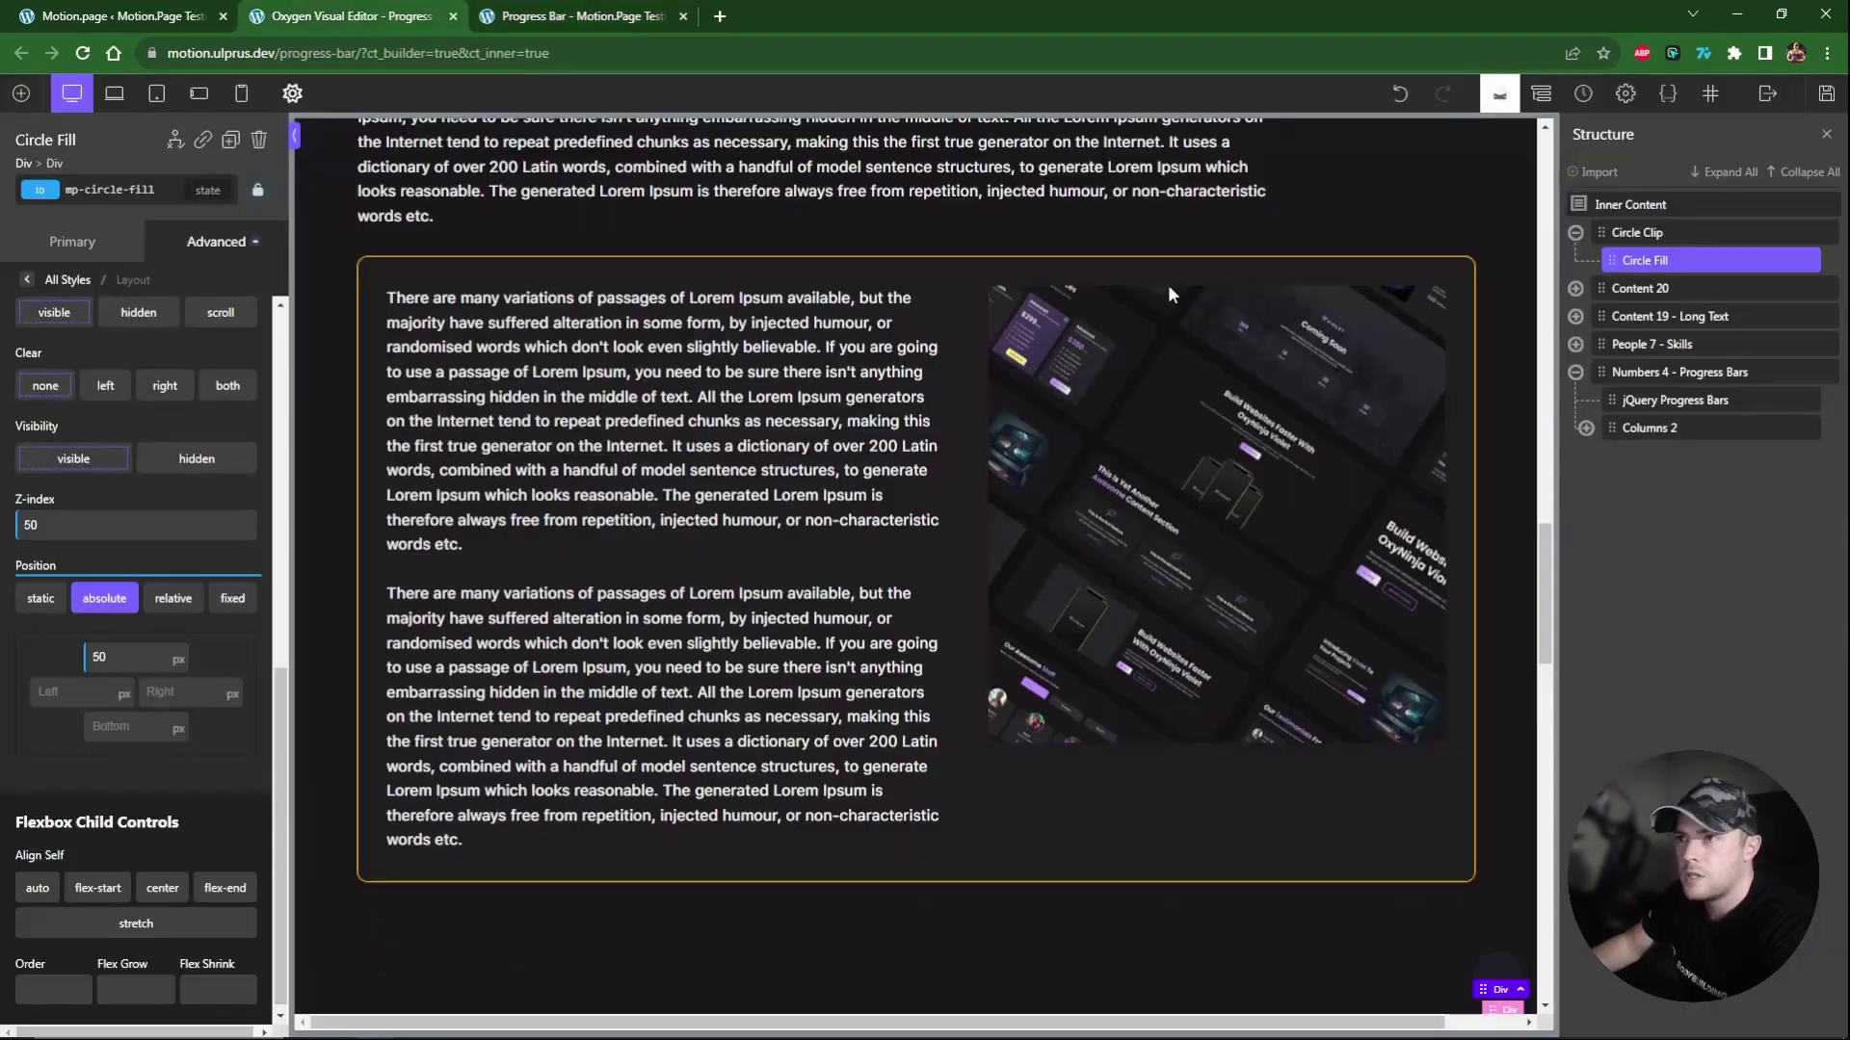
In Oxygen, add a text element inside the Circle Clip div with the content 100.
{"action": "left_click", "coordinate": [1637, 233]}
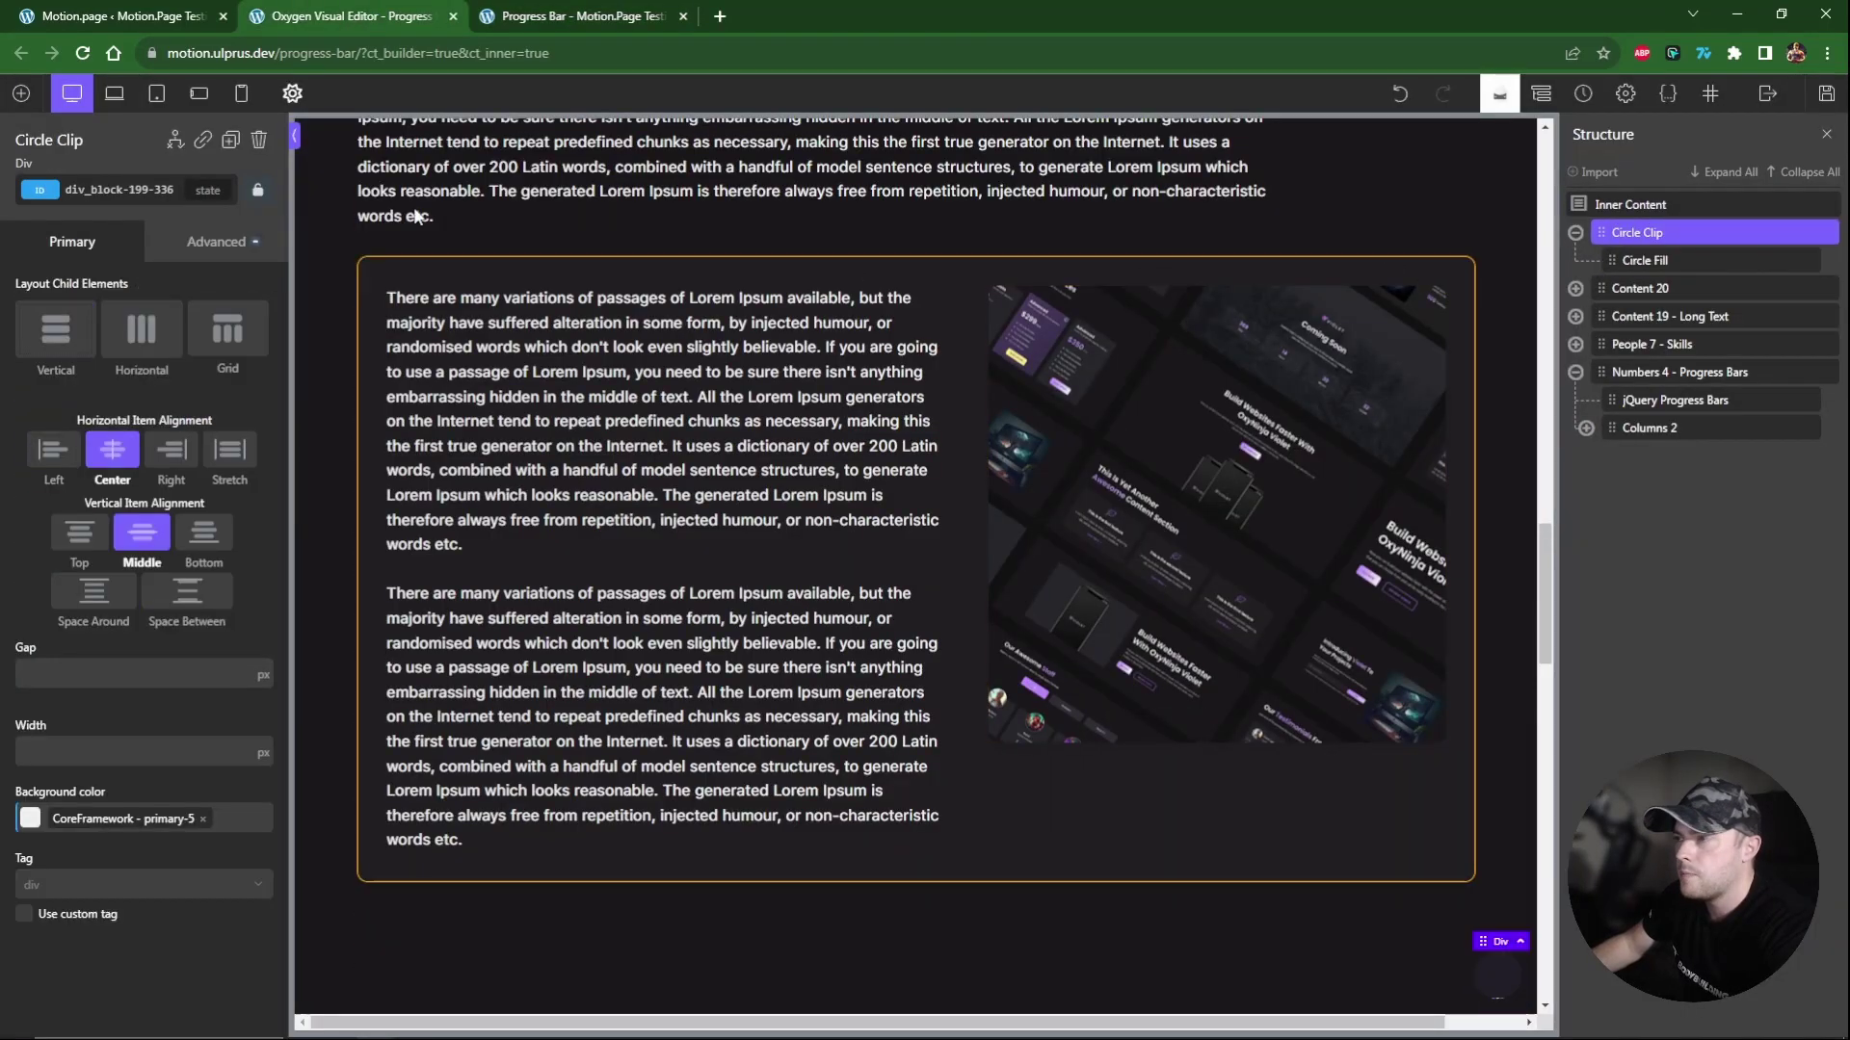
{"action": "left_click", "coordinate": [21, 92]}
{"action": "left_click", "coordinate": [141, 364]}
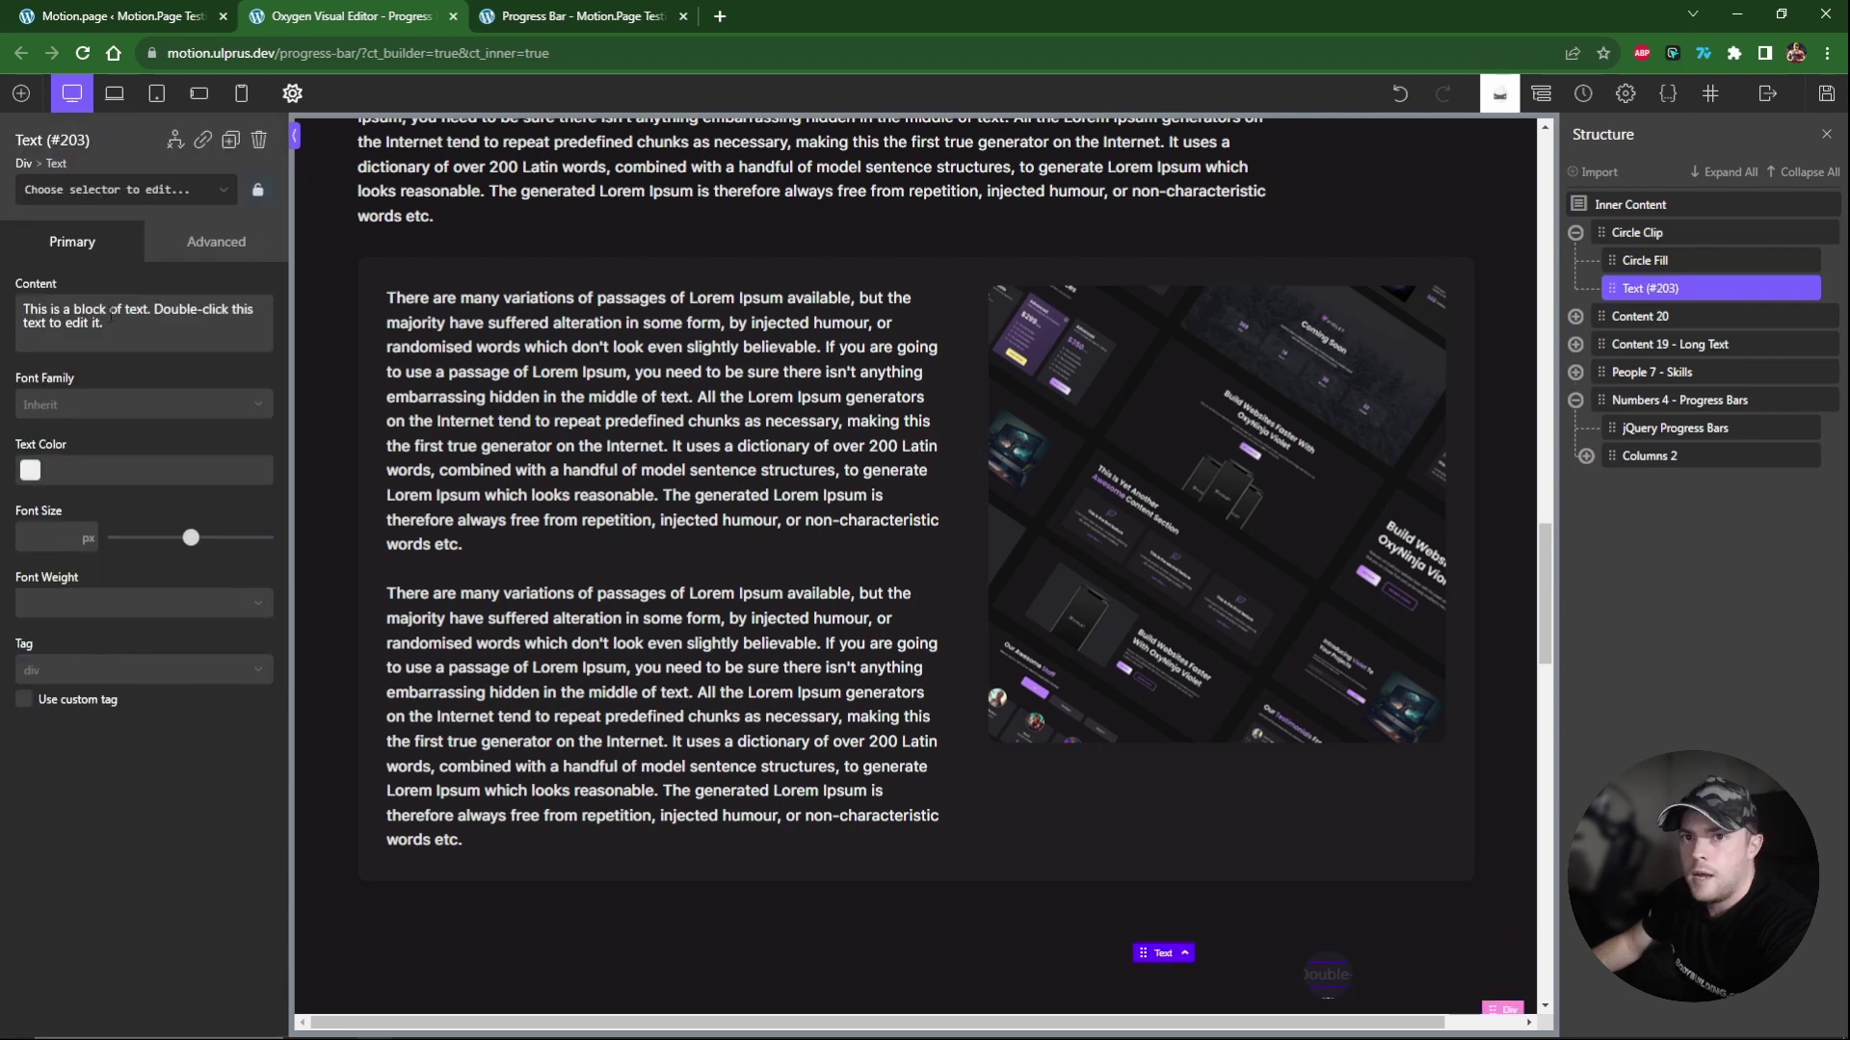
{"action": "type", "text": "100"}
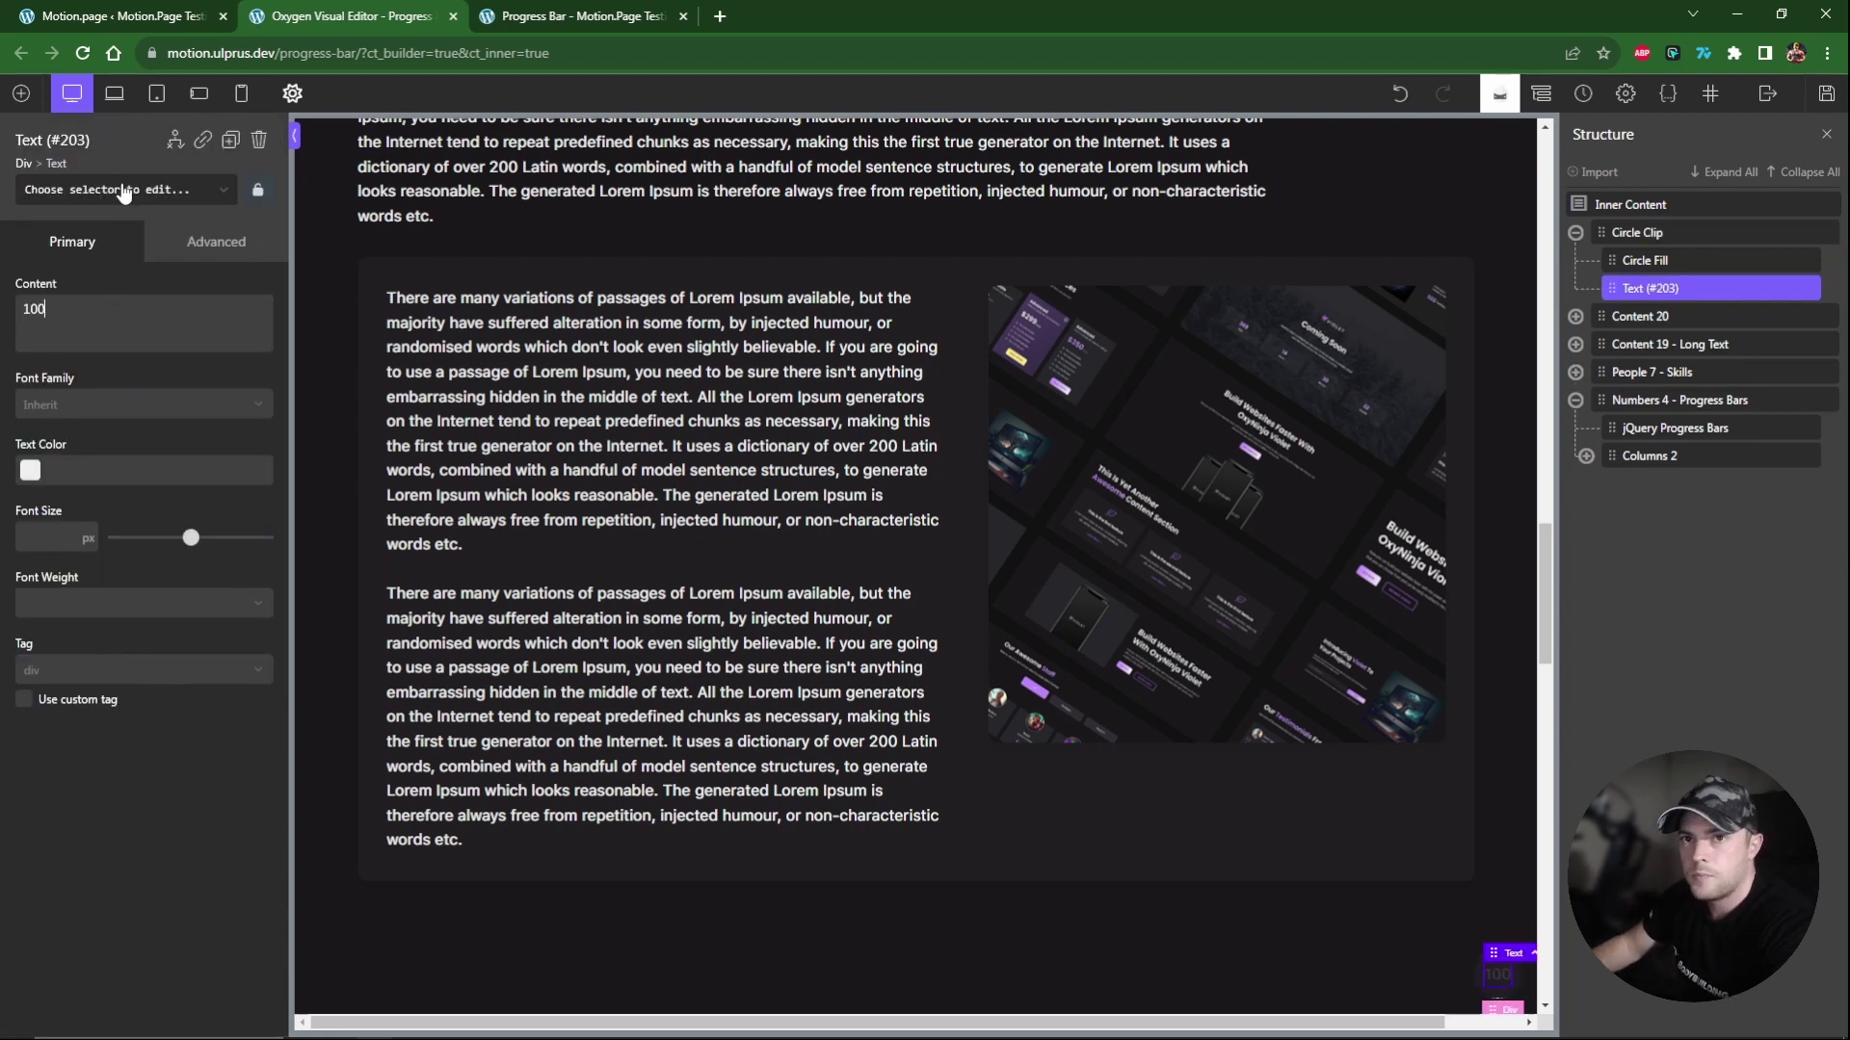
Assign the text-s class to the new text element and save the page.
{"action": "left_click", "coordinate": [123, 192]}
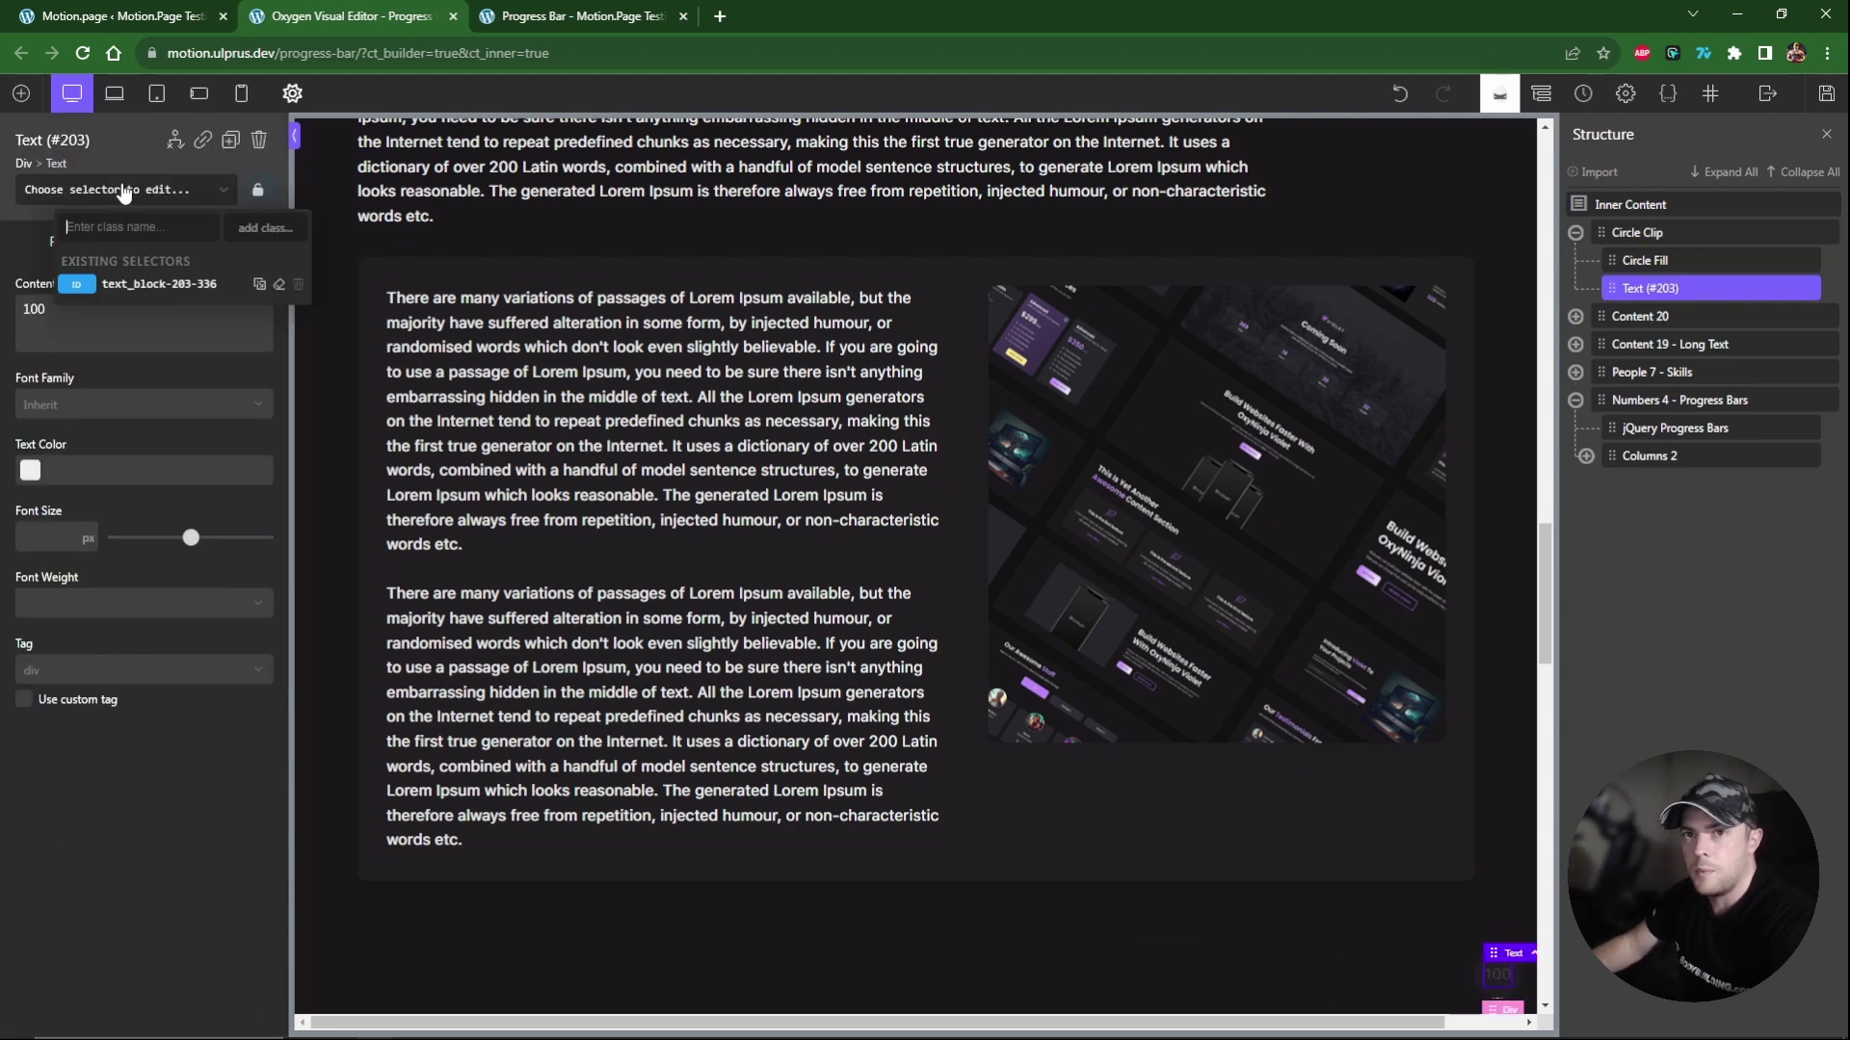
{"action": "type", "text": "text-s"}
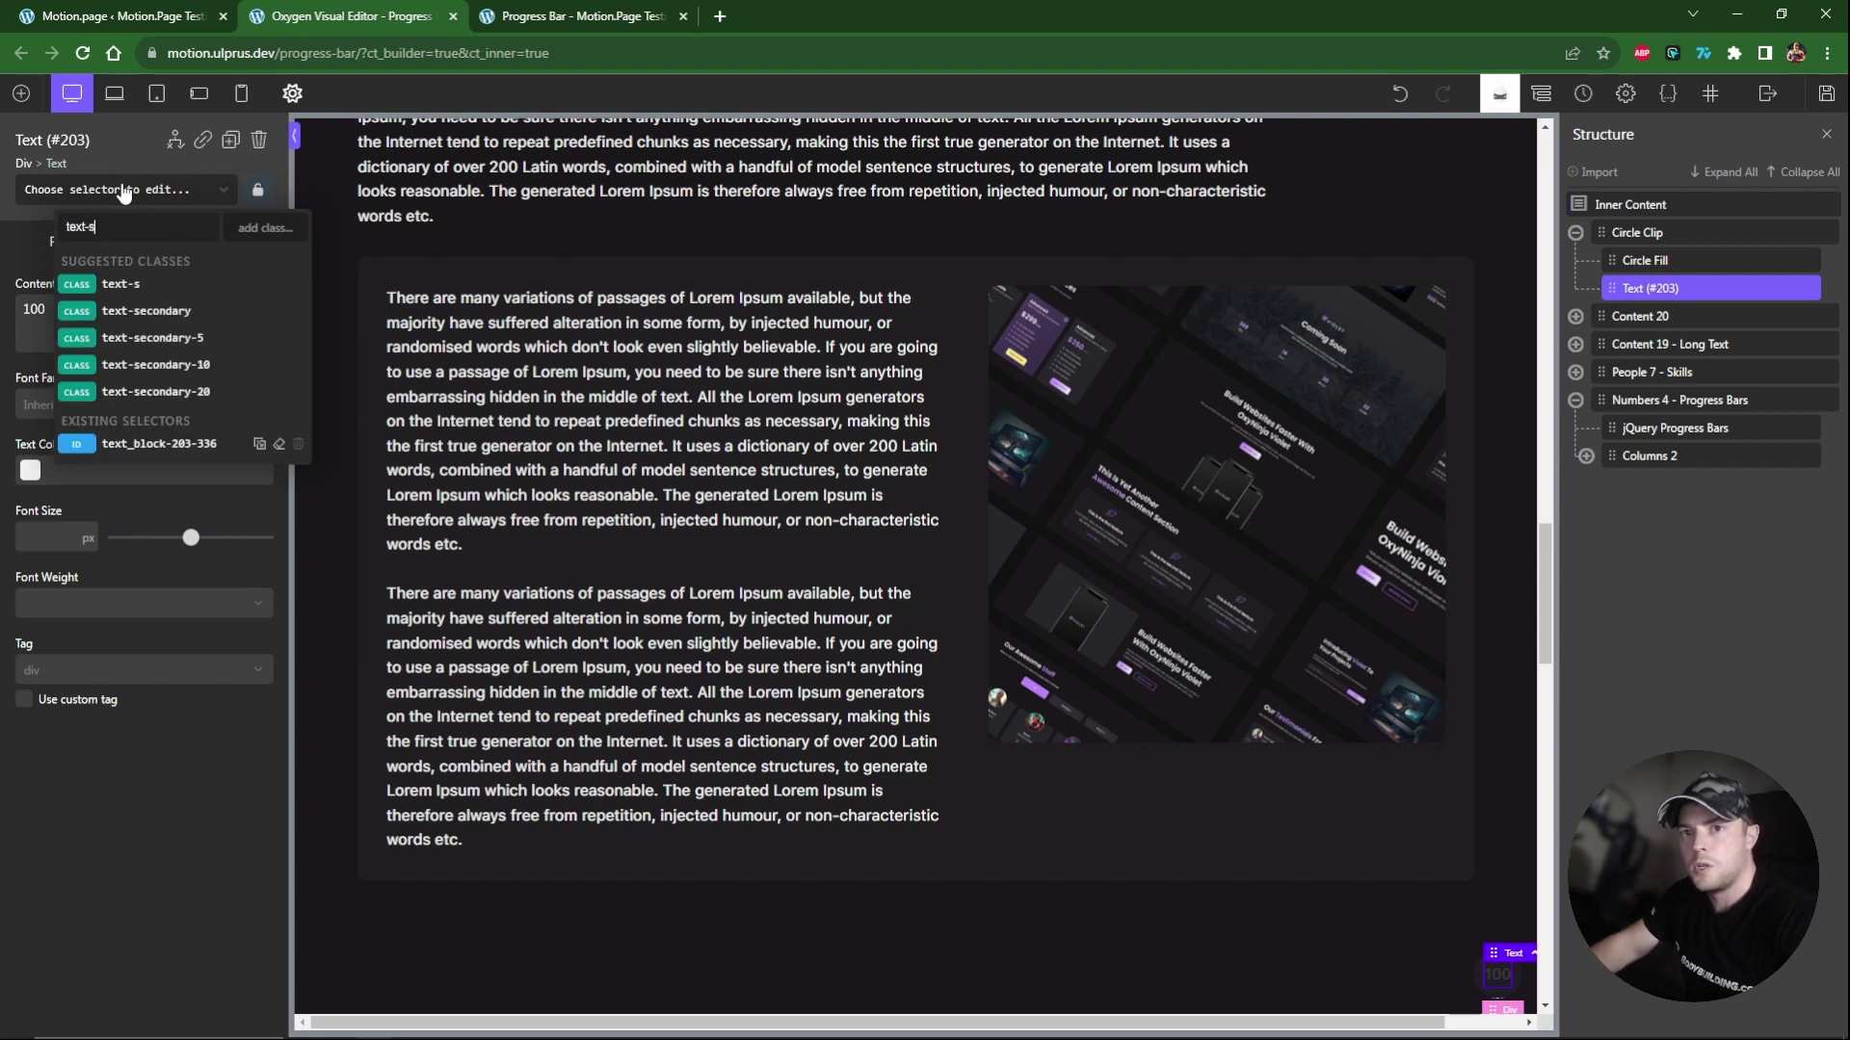
{"action": "left_click", "coordinate": [120, 284]}
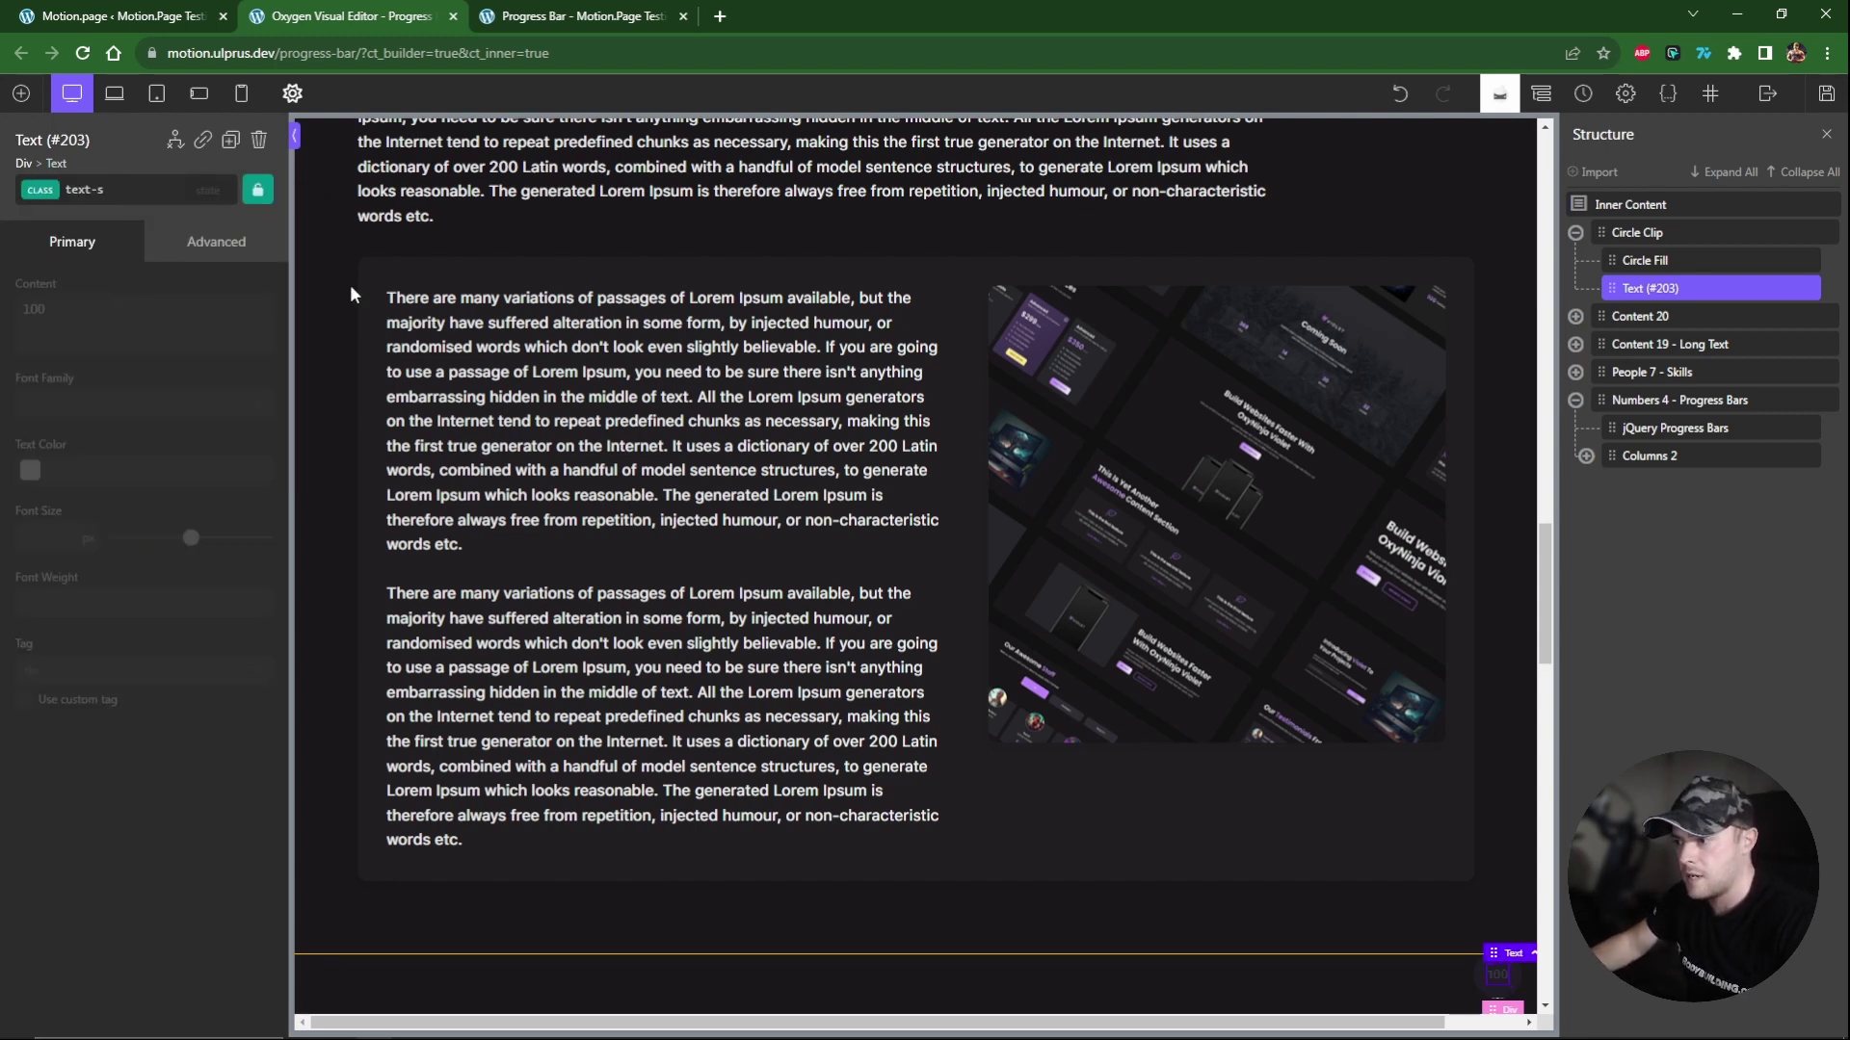
{"action": "scroll", "coordinate": [915, 564], "scroll_direction": "up", "scroll_amount": 5}
{"action": "left_click", "coordinate": [1827, 102]}
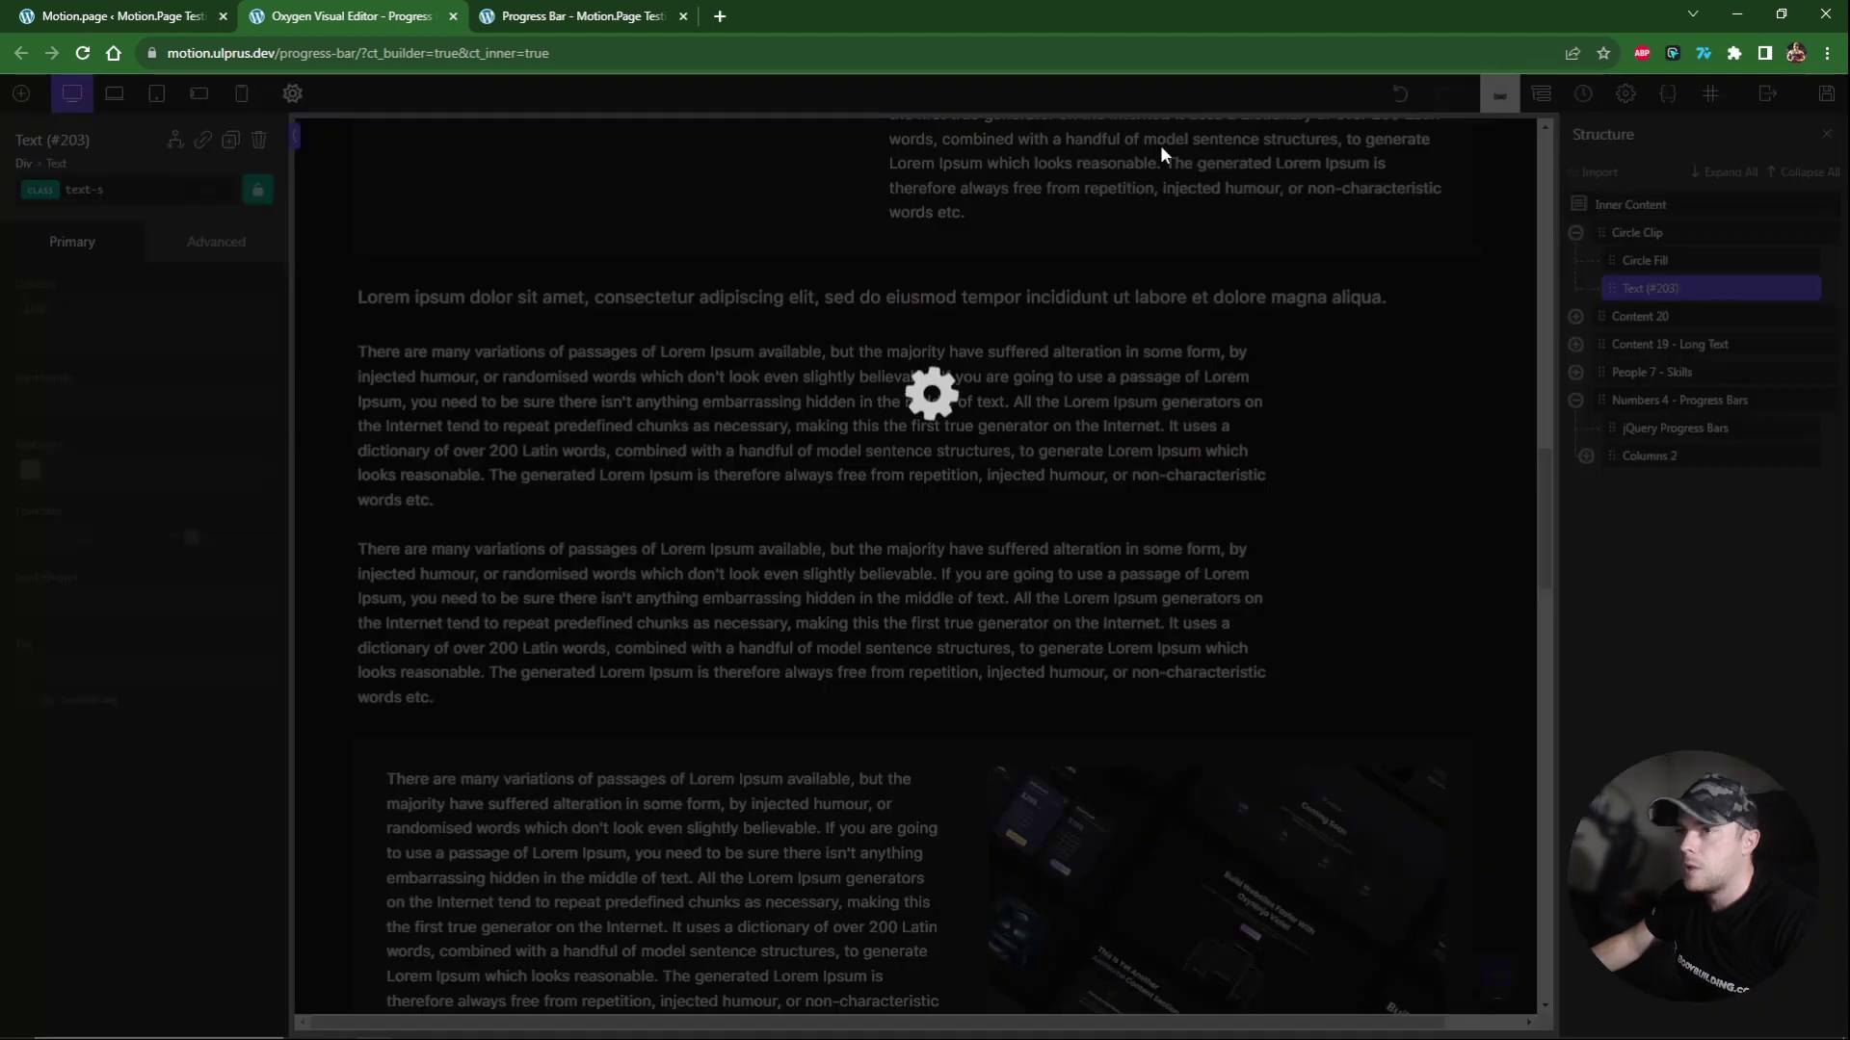
Reload the live page and check how the number in the circle looks while scrolling down and up.
{"action": "left_click", "coordinate": [604, 13]}
{"action": "key", "text": "F5"}
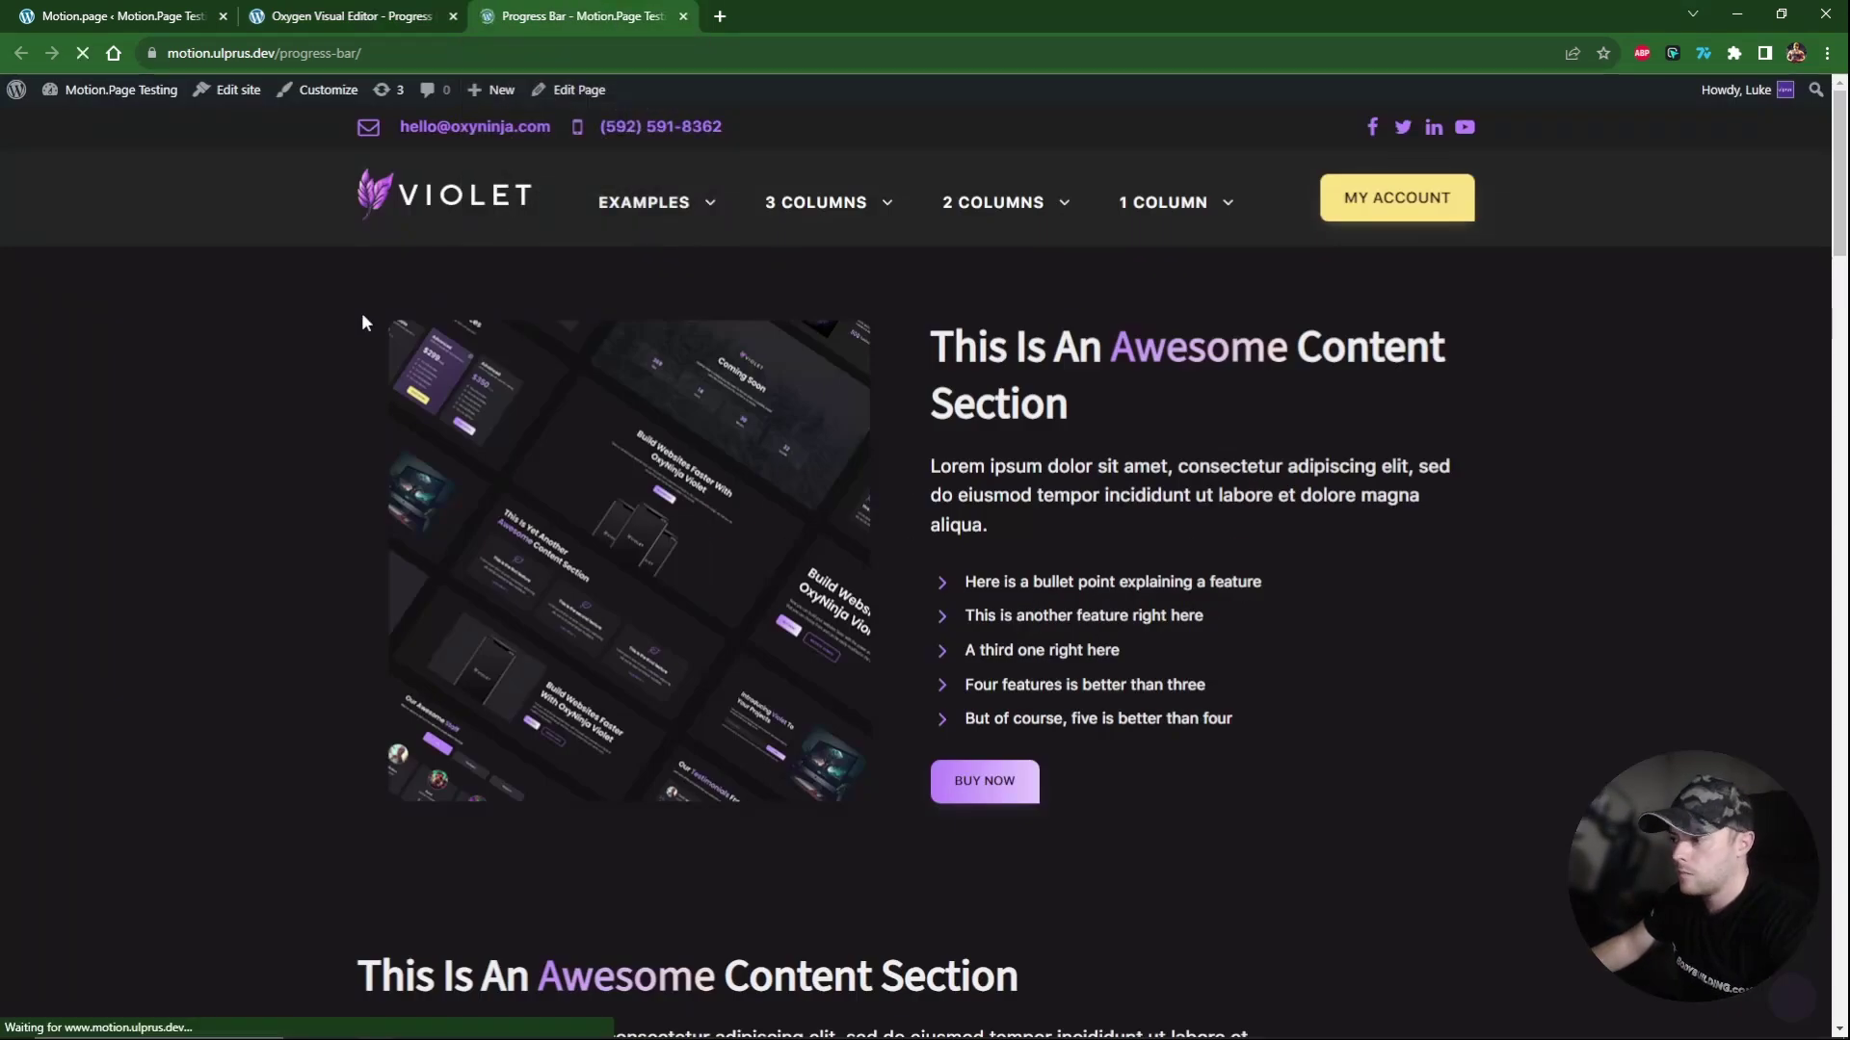
{"action": "scroll", "coordinate": [363, 323], "scroll_direction": "down", "scroll_amount": 15}
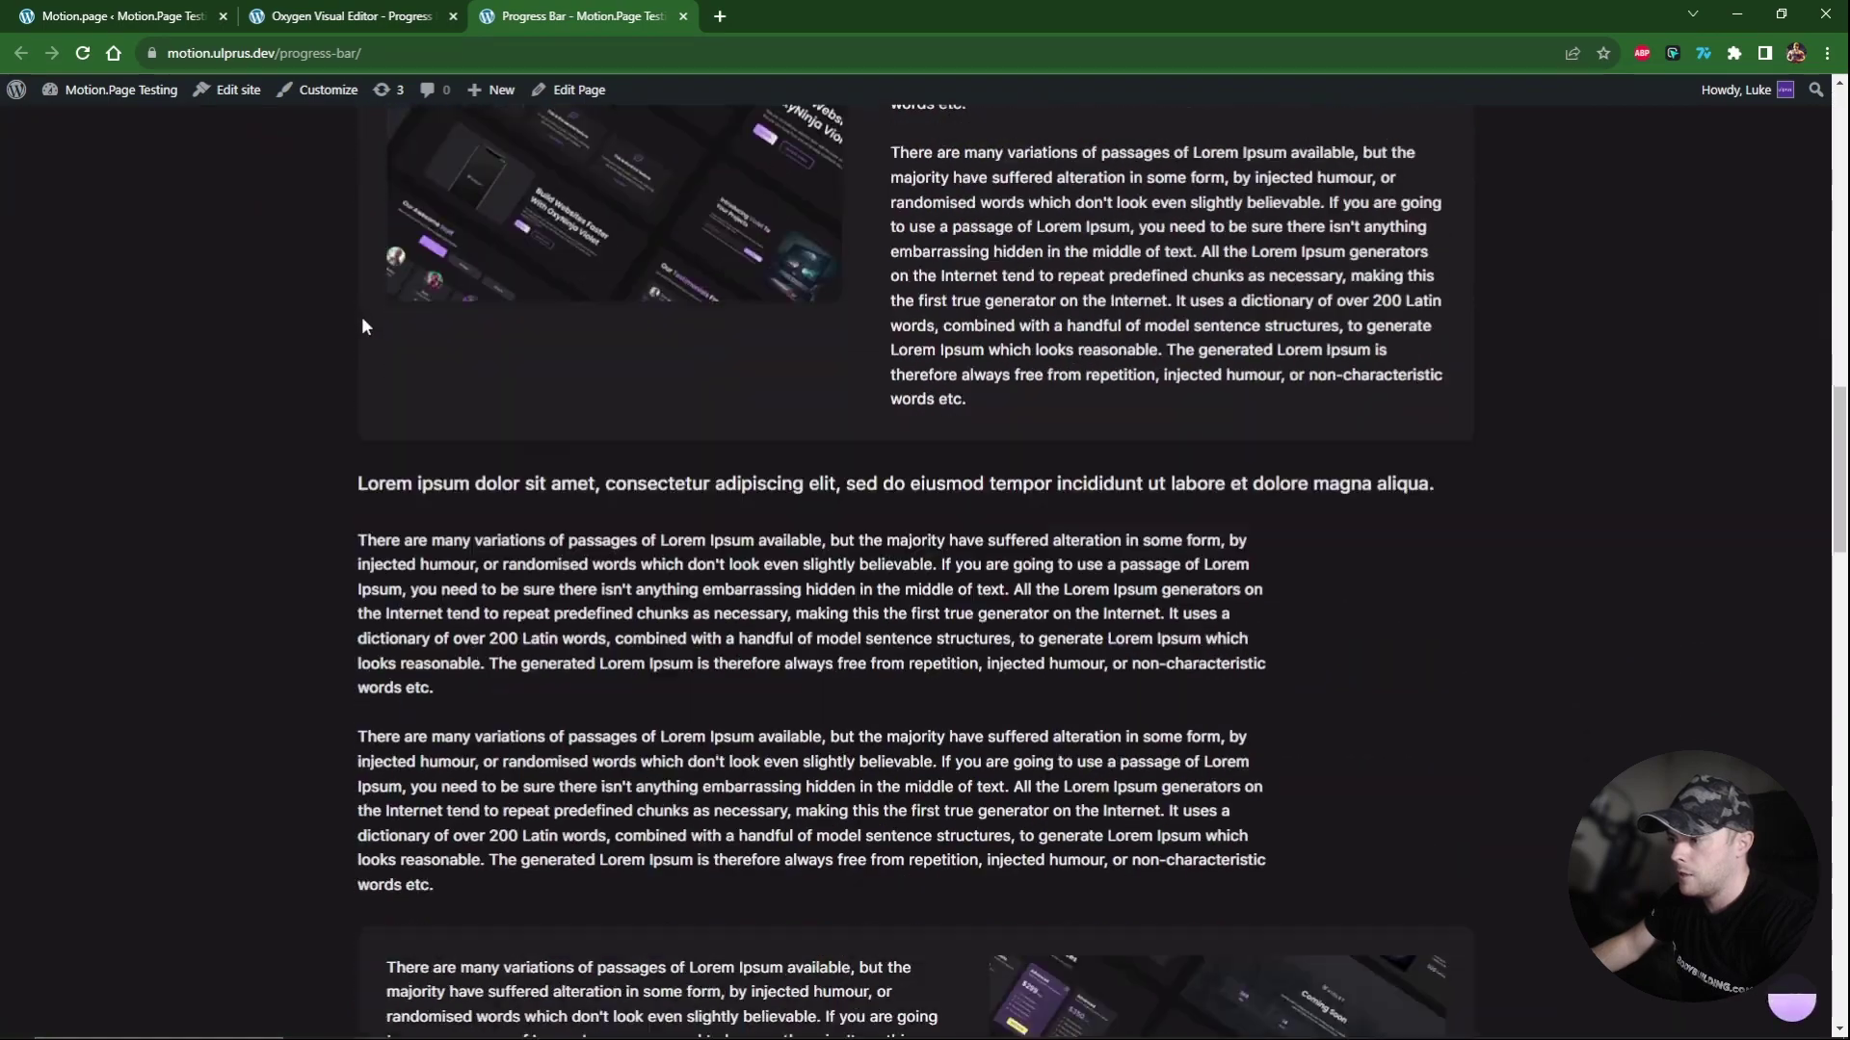
{"action": "scroll", "coordinate": [363, 318], "scroll_direction": "down", "scroll_amount": 10}
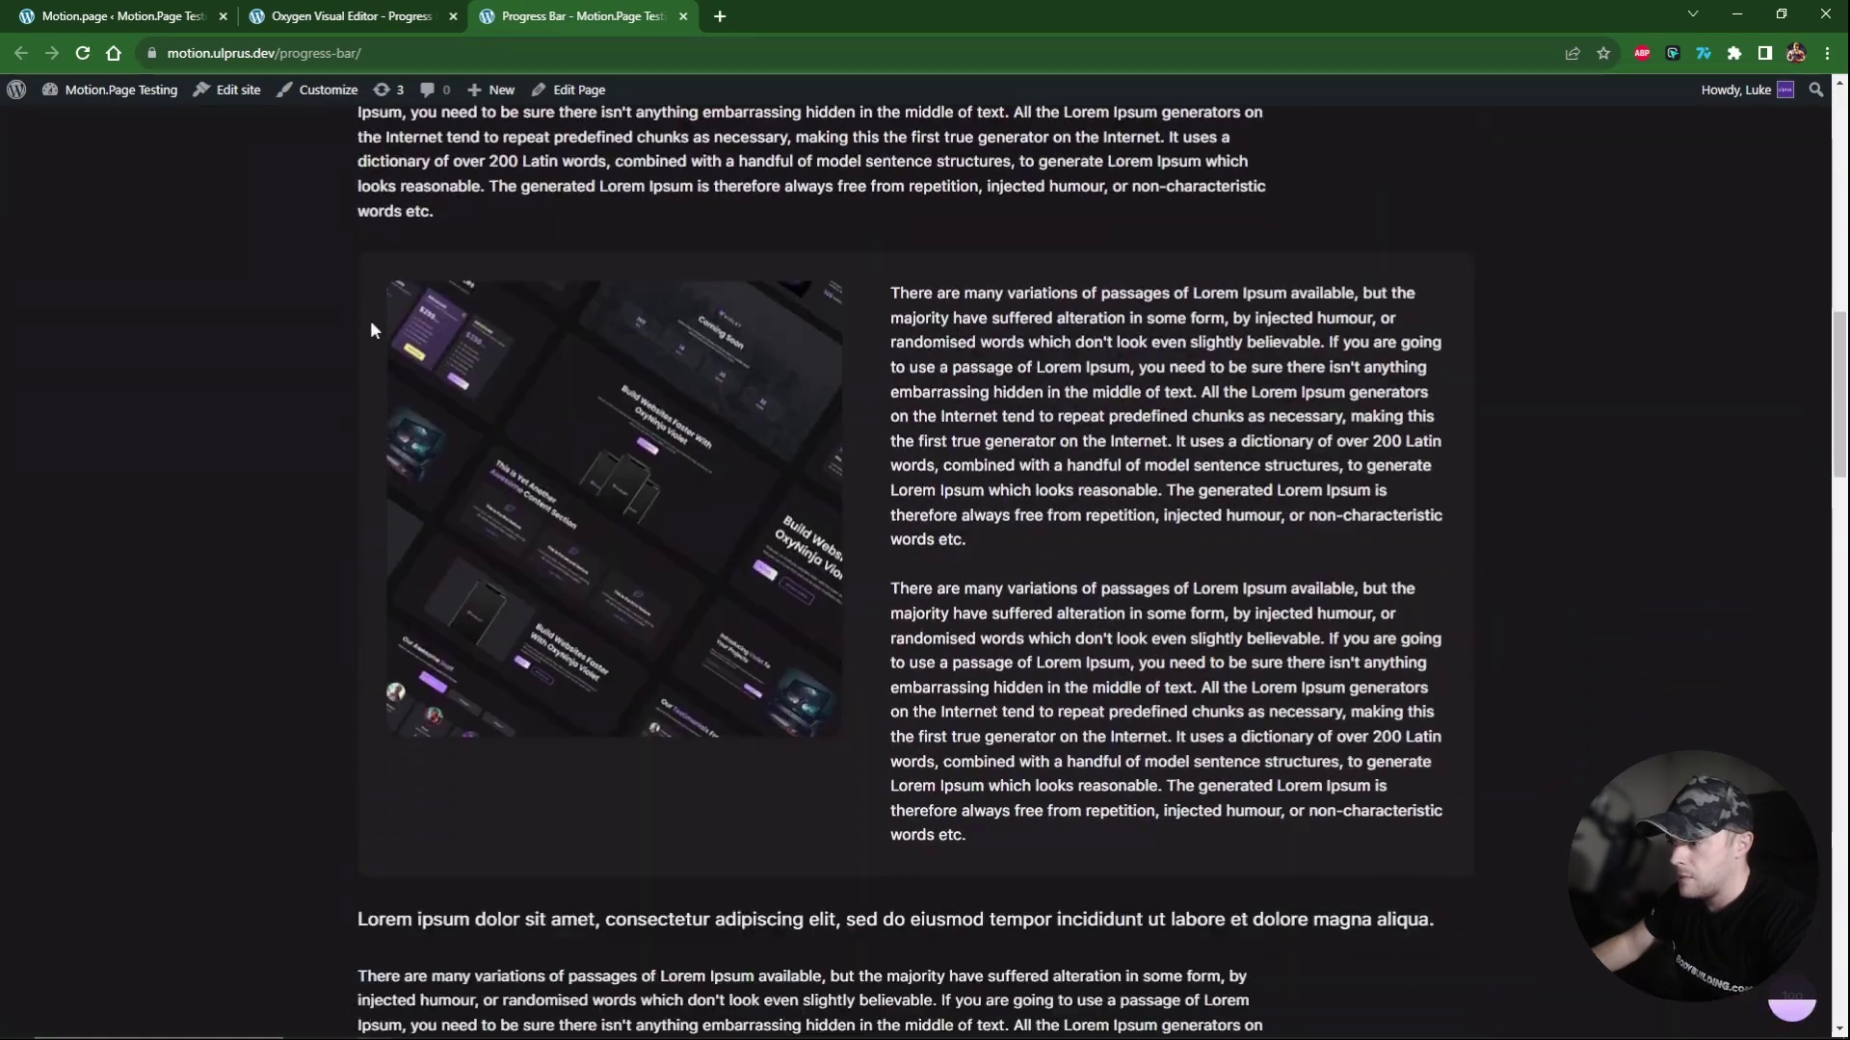
{"action": "scroll", "coordinate": [371, 325], "scroll_direction": "down", "scroll_amount": 12}
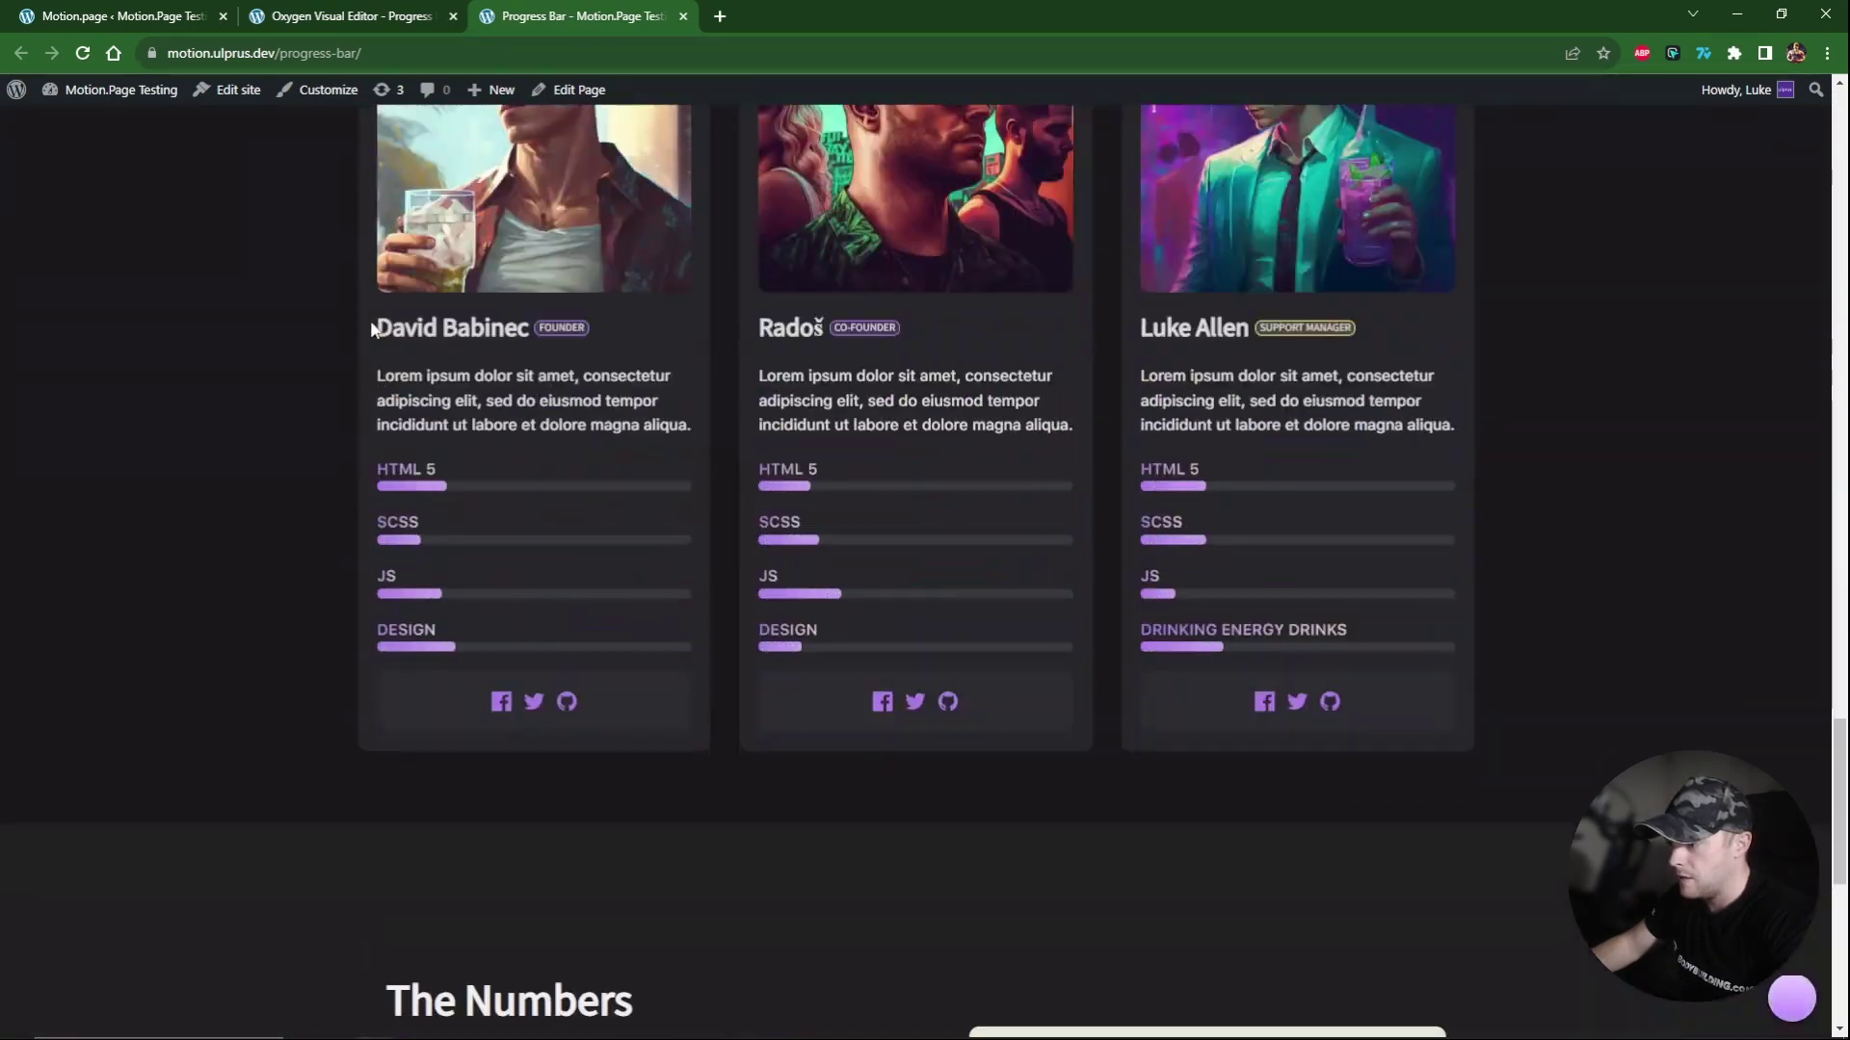
{"action": "scroll", "coordinate": [372, 329], "scroll_direction": "up", "scroll_amount": 15}
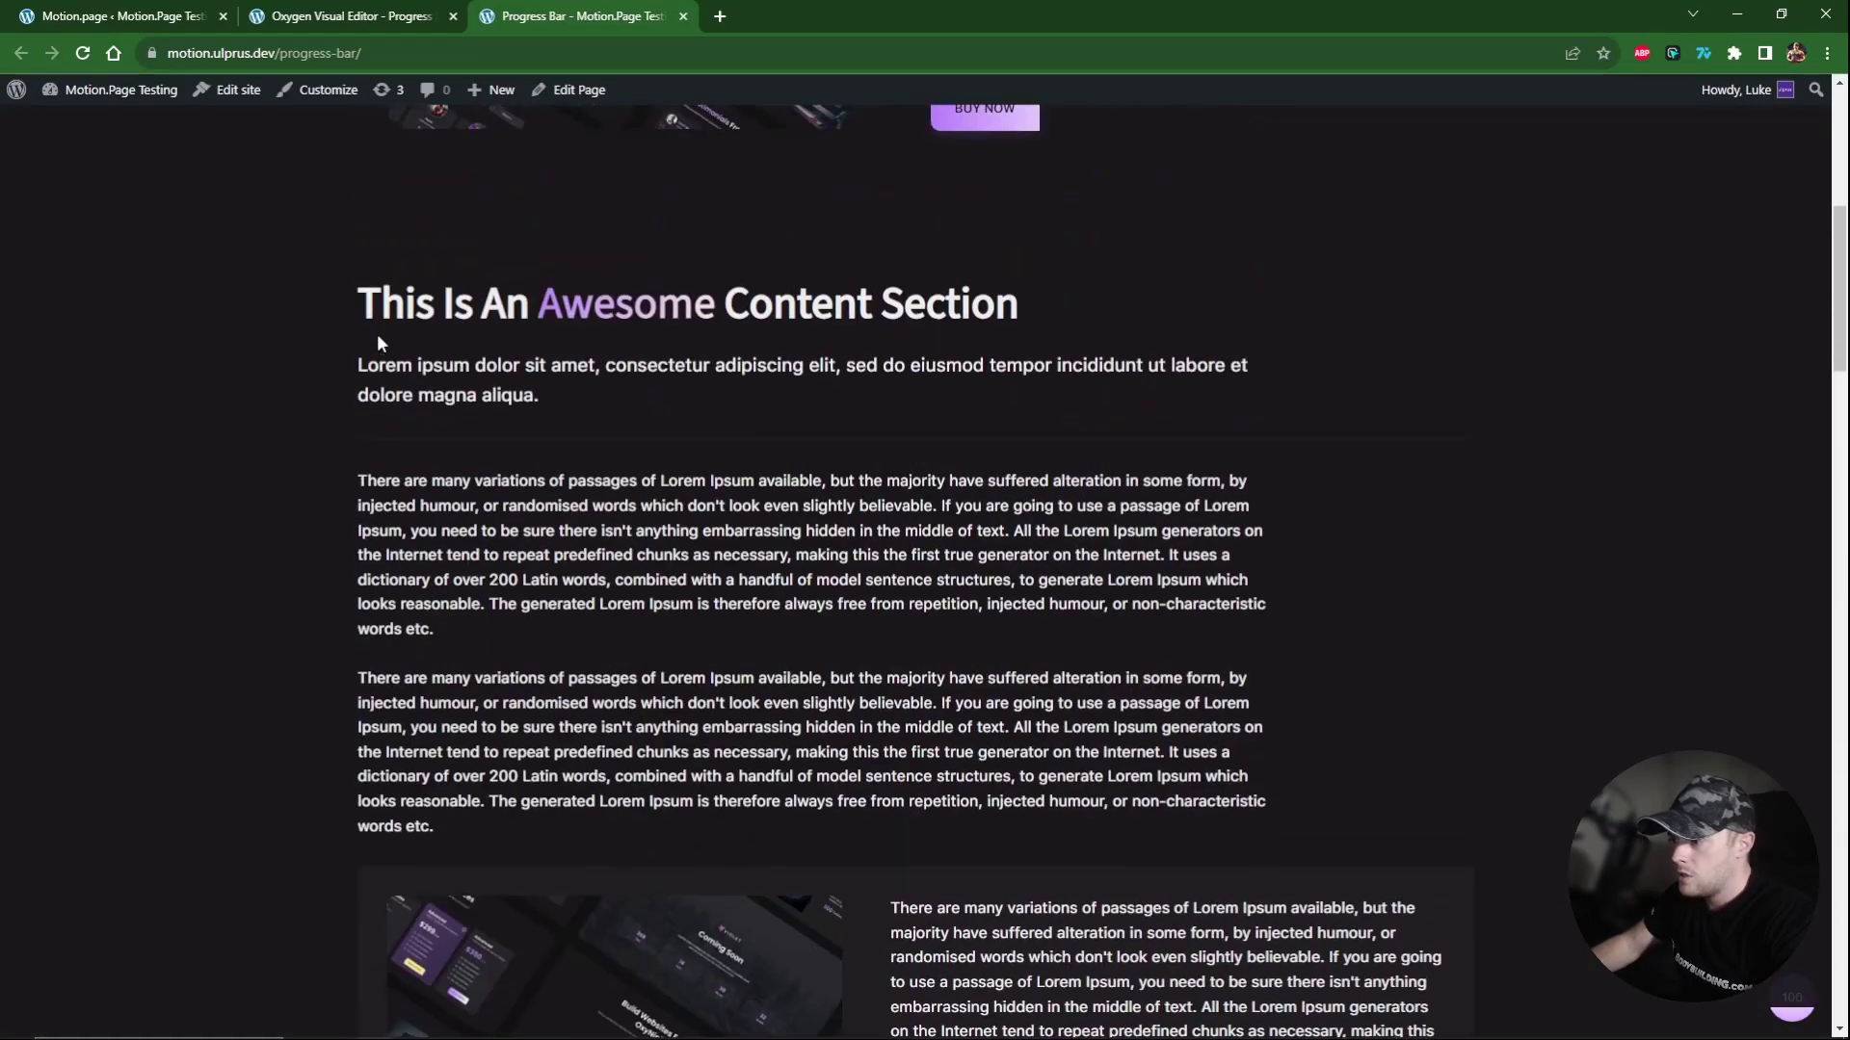
{"action": "scroll", "coordinate": [381, 327], "scroll_direction": "up", "scroll_amount": 4}
In Oxygen, set the text element's z-index to 100 on its own ID and save the page.
{"action": "left_click", "coordinate": [299, 14]}
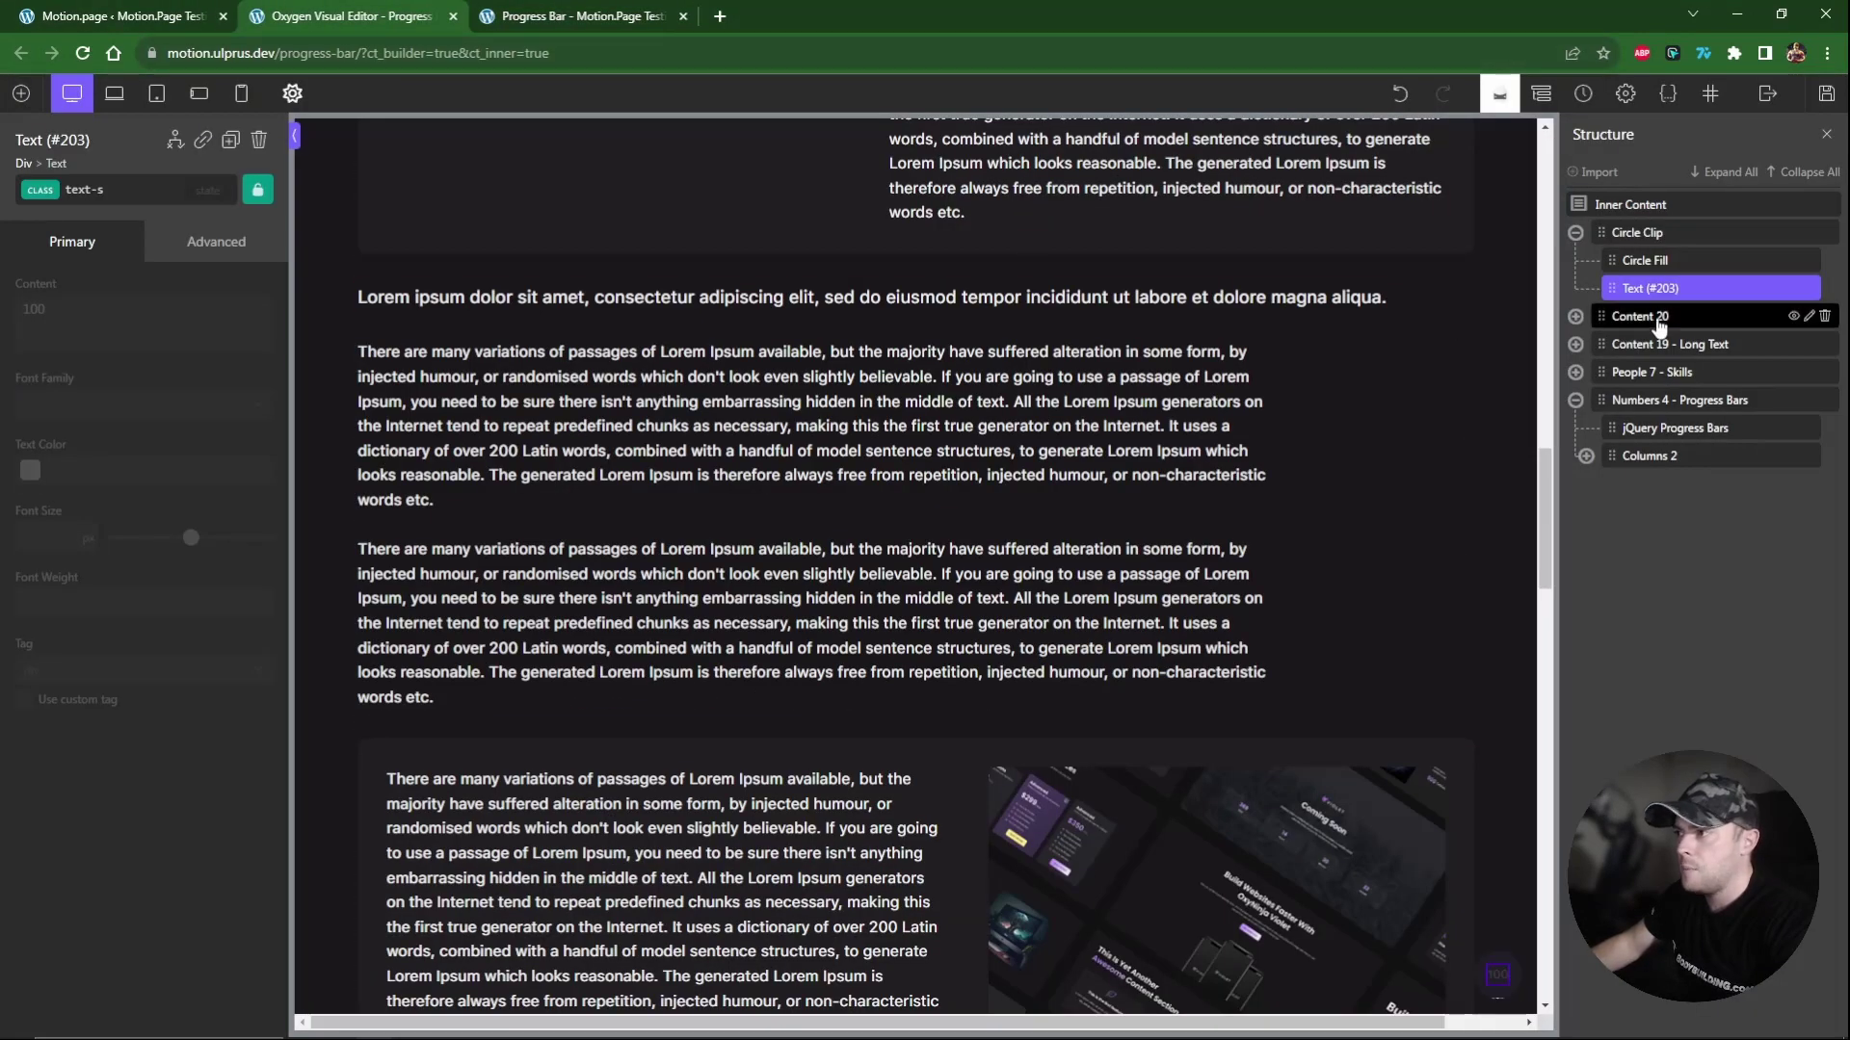
{"action": "left_click", "coordinate": [216, 241]}
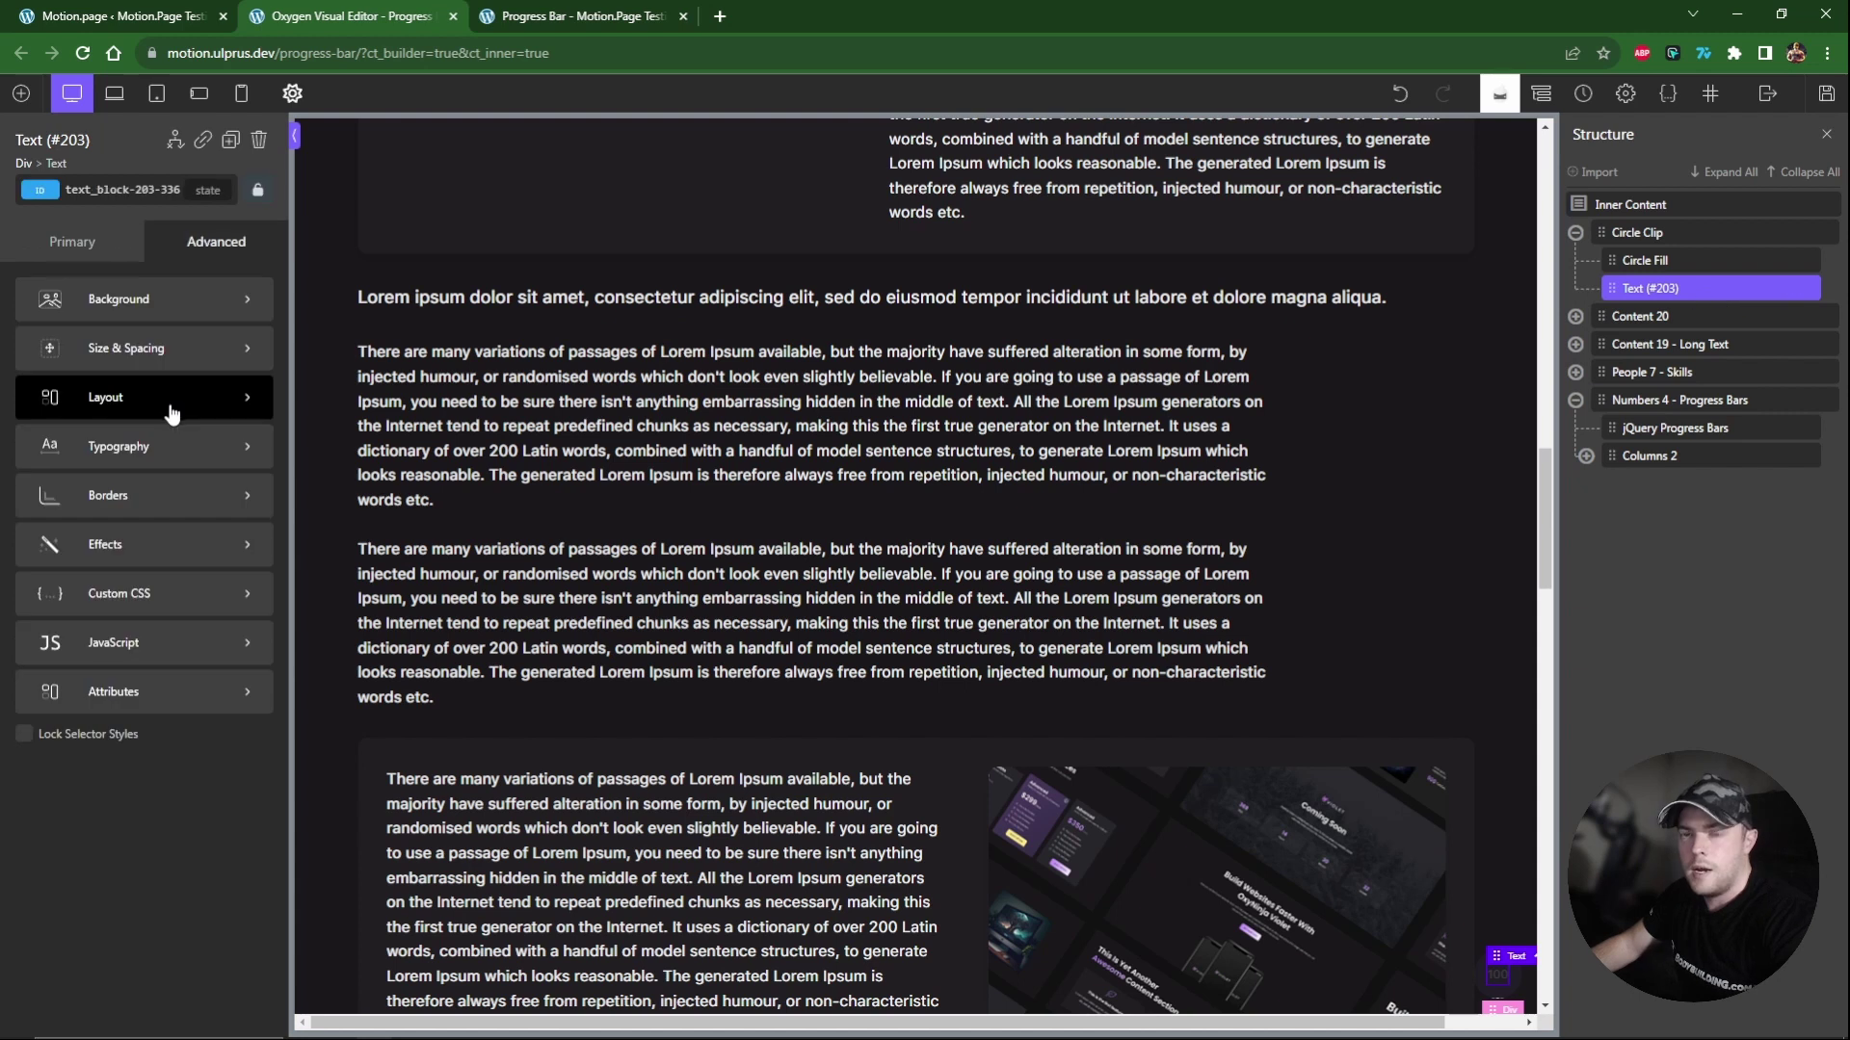
{"action": "left_click", "coordinate": [142, 413]}
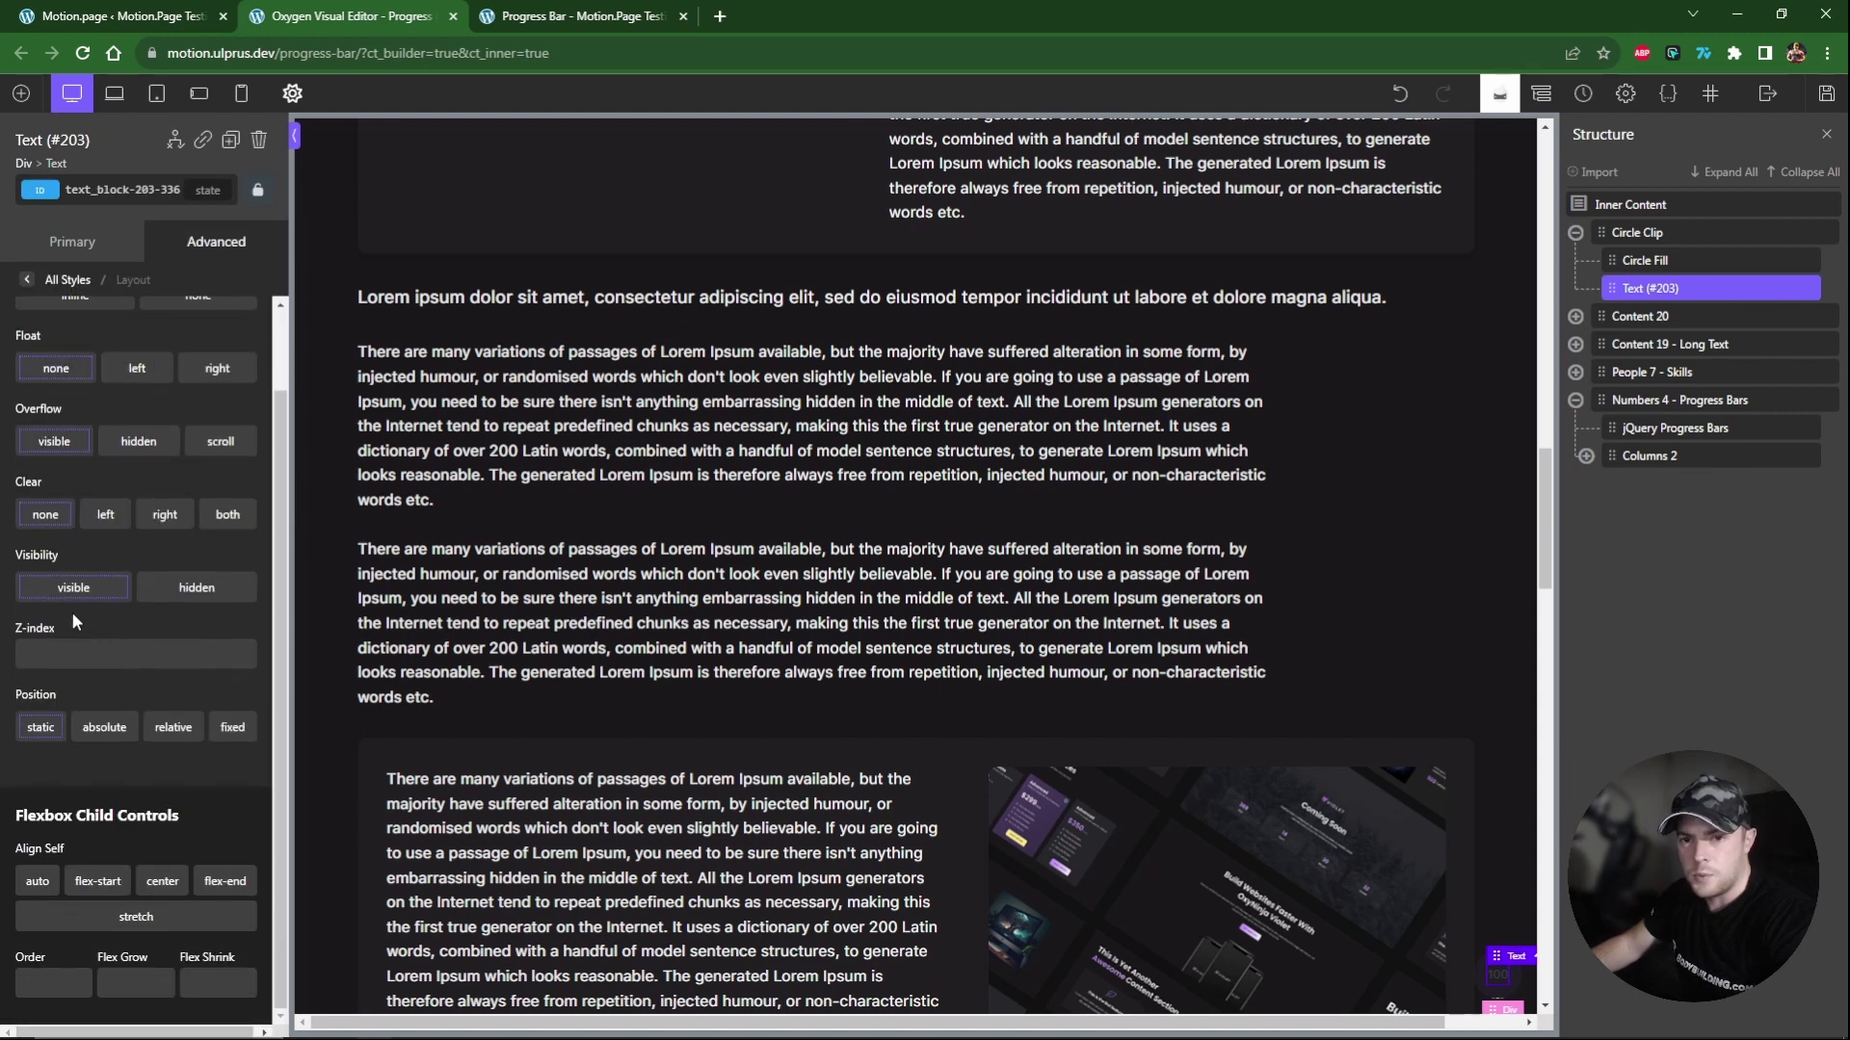
{"action": "left_click", "coordinate": [60, 644]}
{"action": "type", "text": "100"}
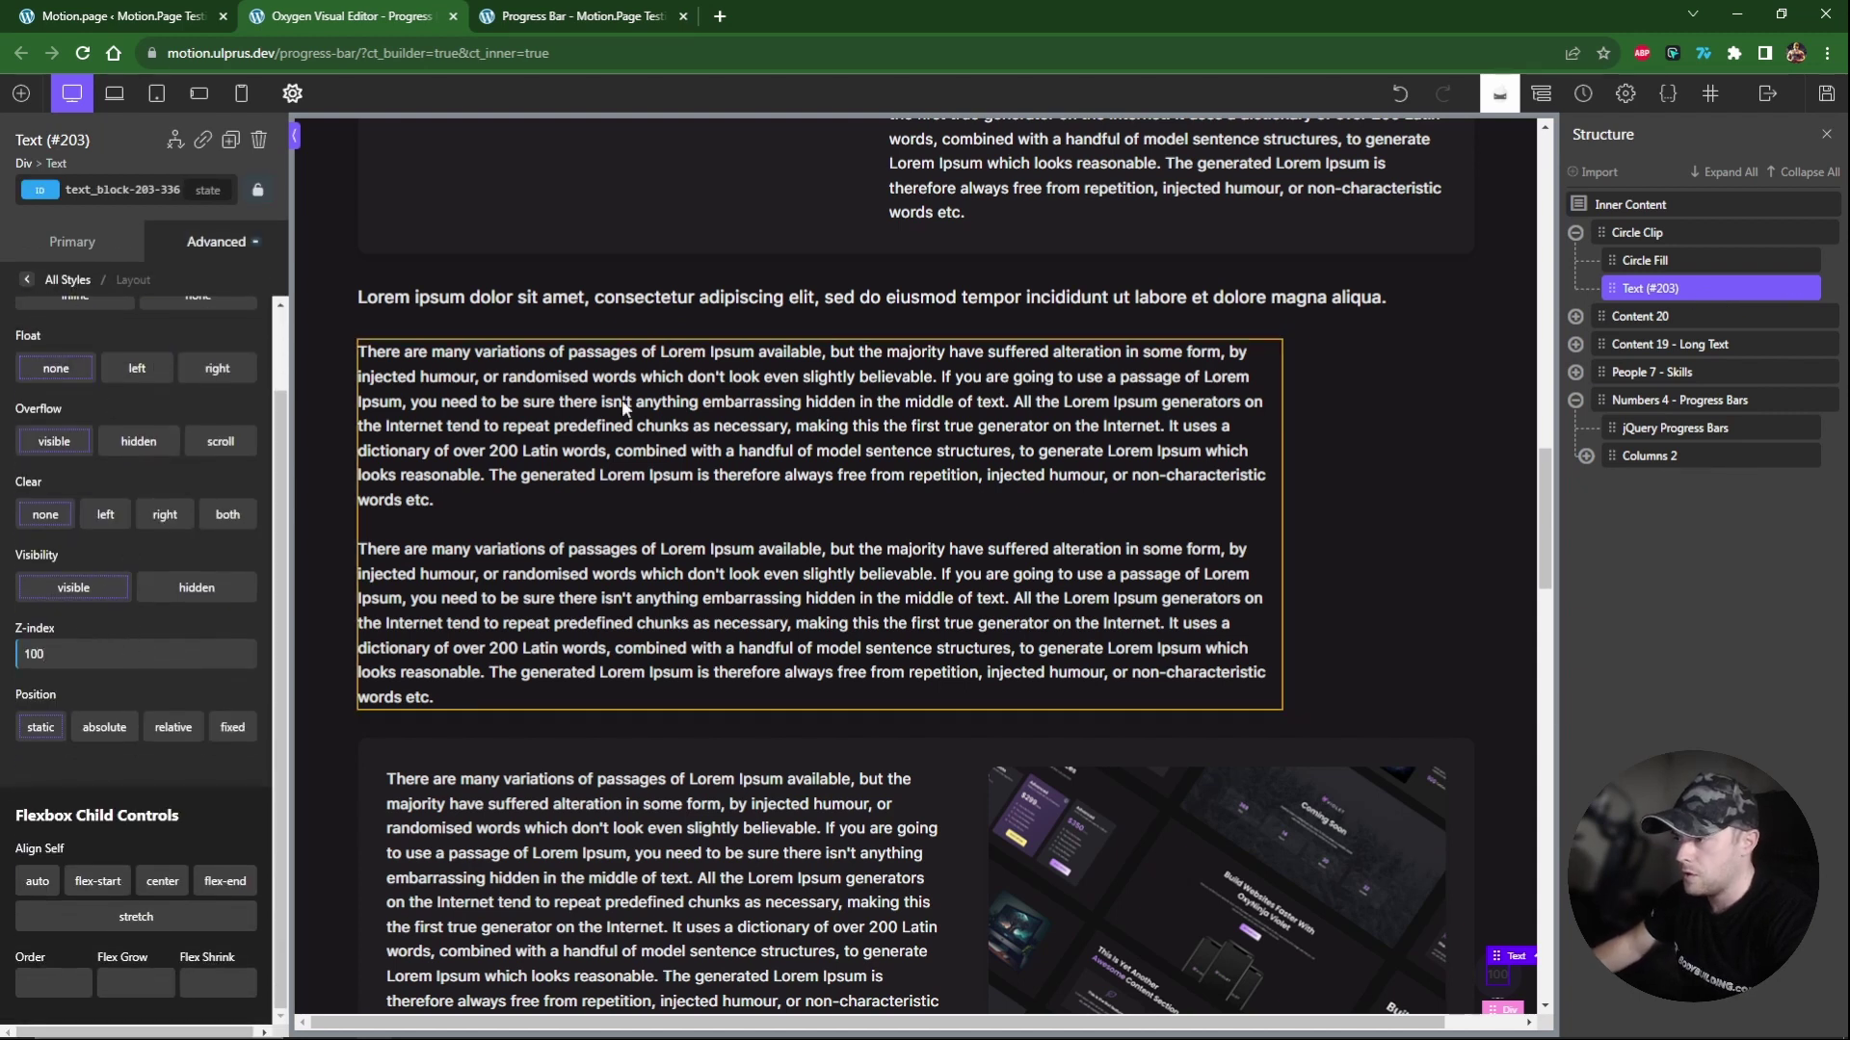
{"action": "key", "text": "ctrl+s"}
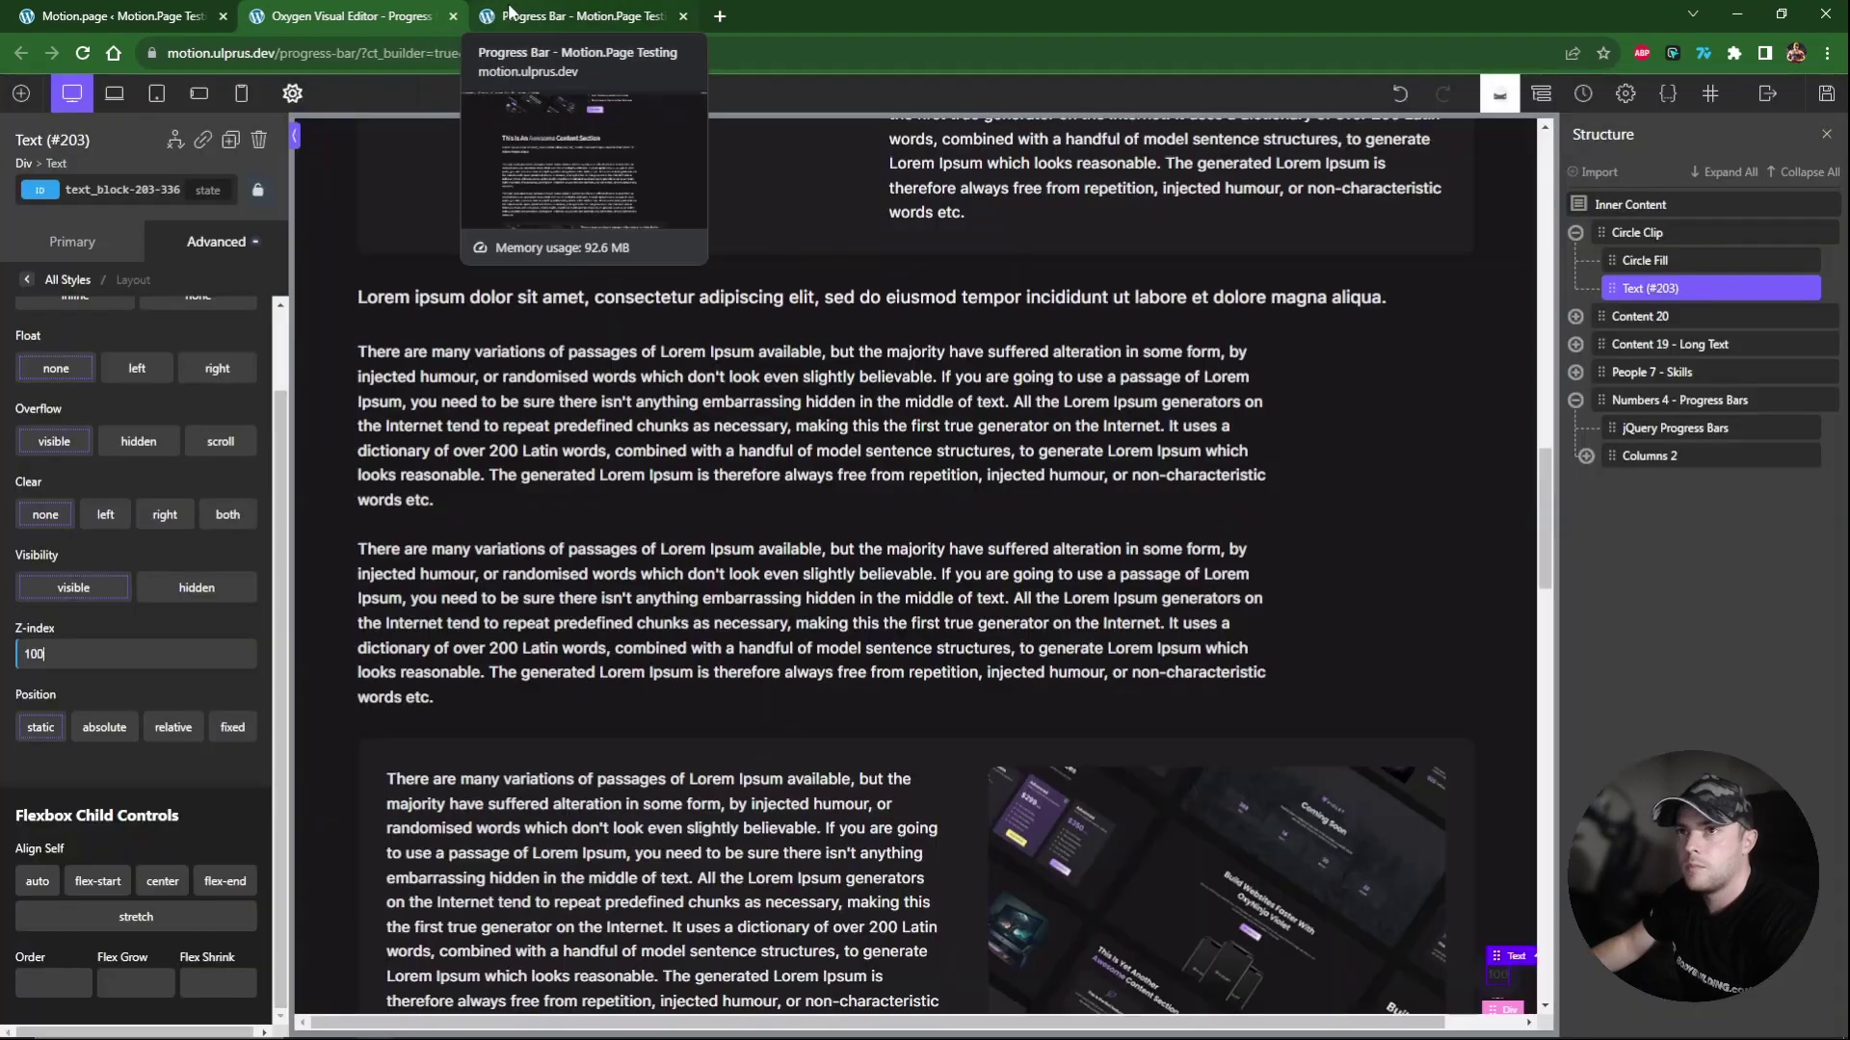
Reload the live page with the text's new z-index and check its legibility over the filling circle at different scroll positions.
{"action": "left_click", "coordinate": [578, 16]}
{"action": "key", "text": "F5"}
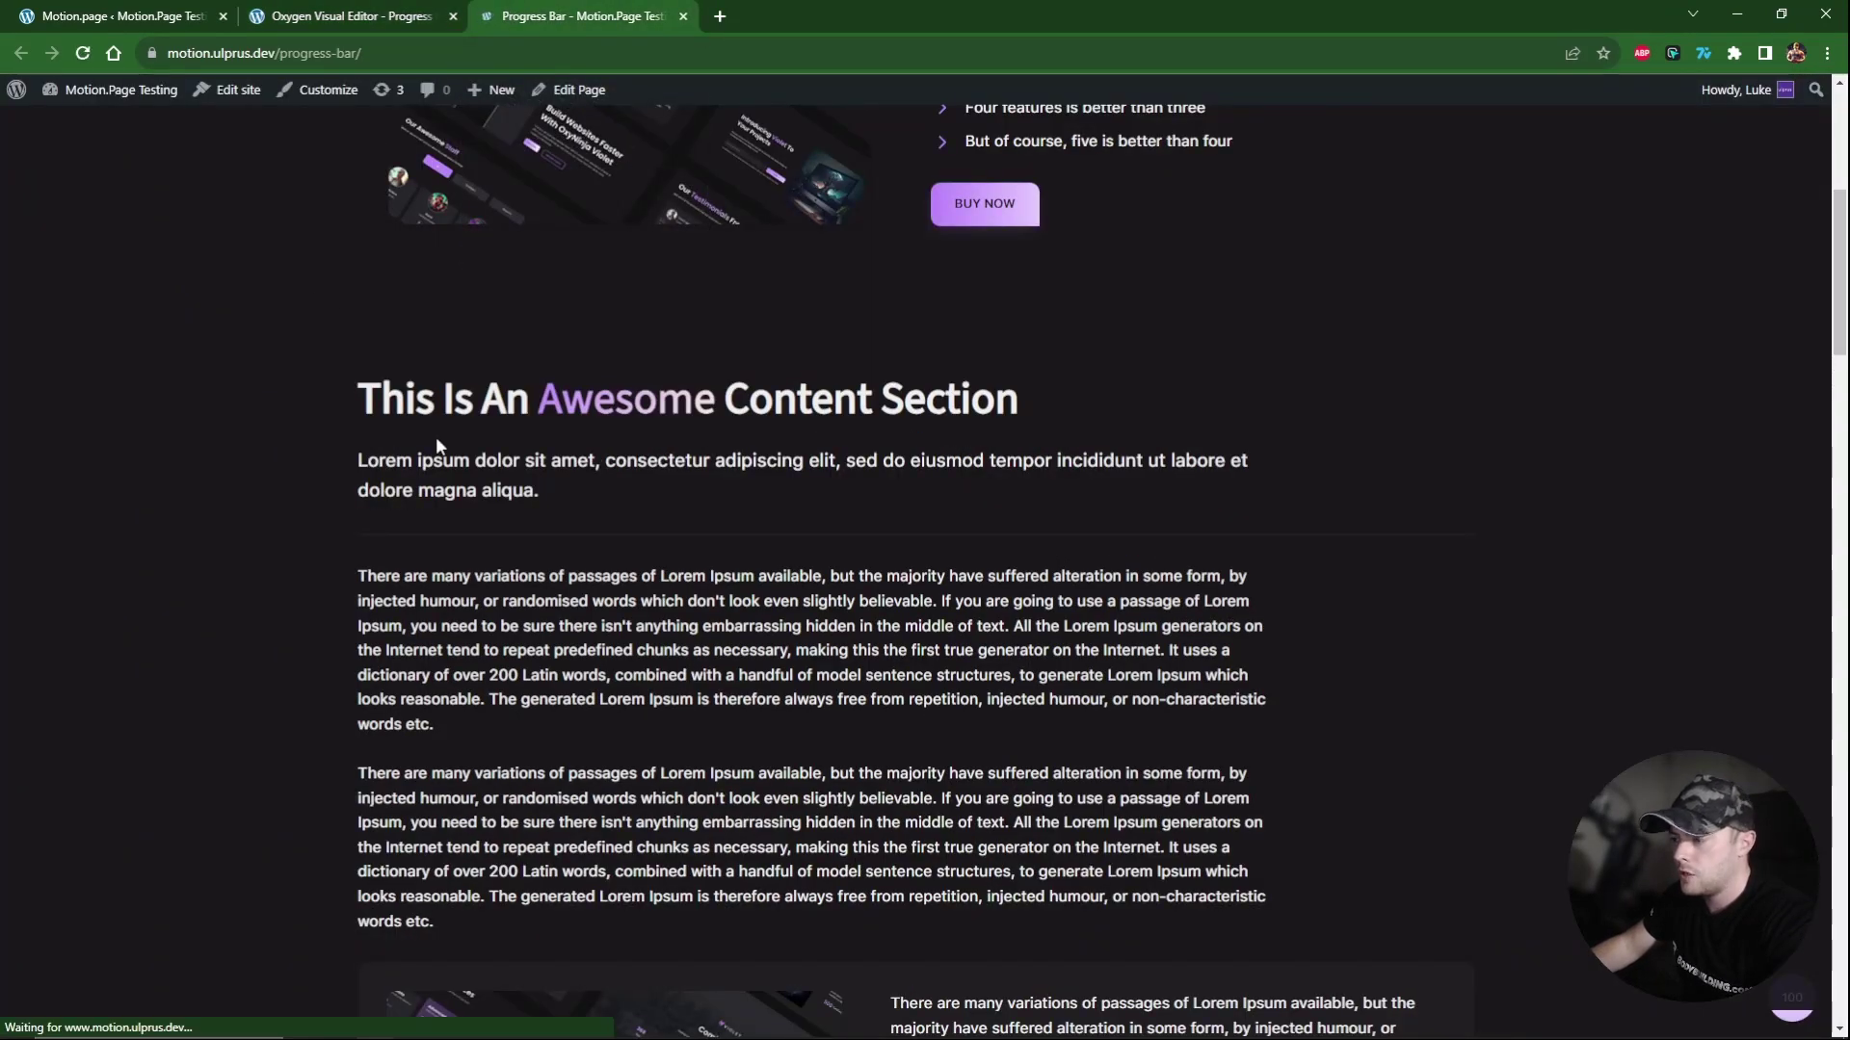
{"action": "scroll", "coordinate": [435, 443], "scroll_direction": "down", "scroll_amount": 5}
{"action": "scroll", "coordinate": [443, 444], "scroll_direction": "down", "scroll_amount": 6}
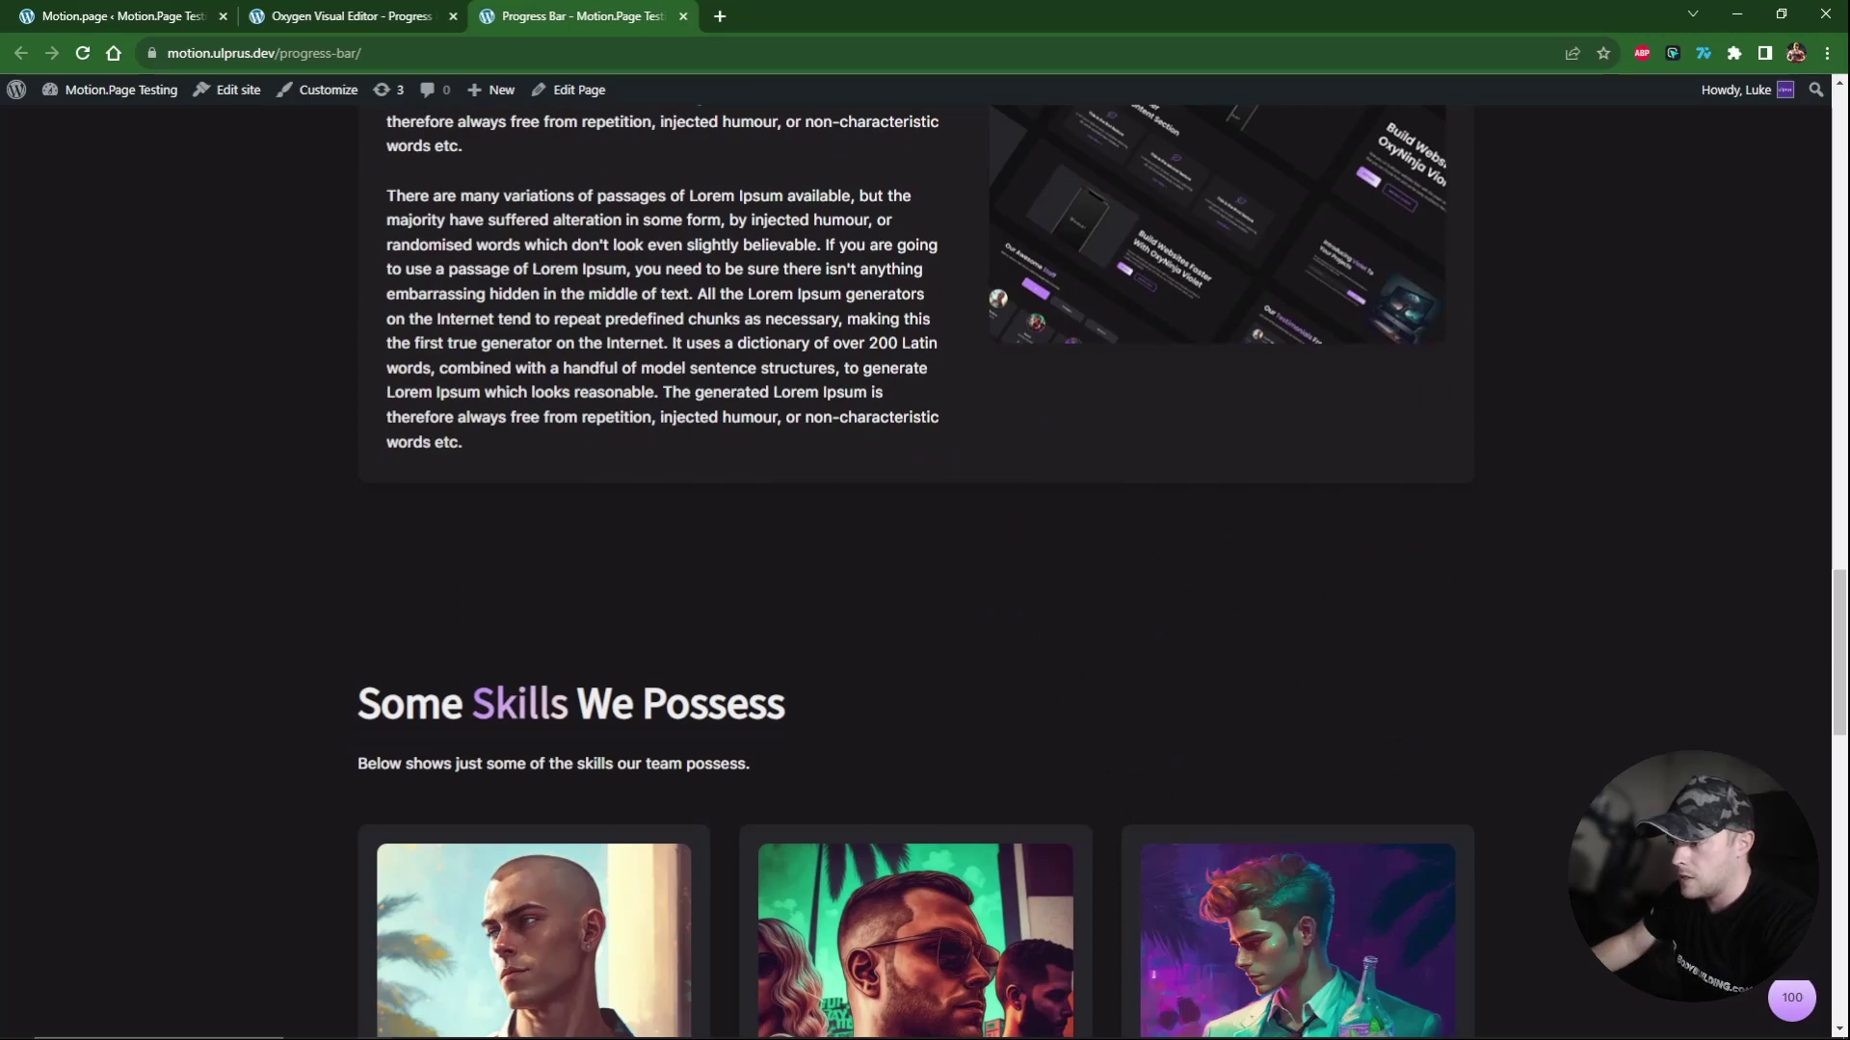
{"action": "scroll", "coordinate": [1561, 921], "scroll_direction": "up", "scroll_amount": 12}
{"action": "scroll", "coordinate": [1561, 921], "scroll_direction": "down", "scroll_amount": 5}
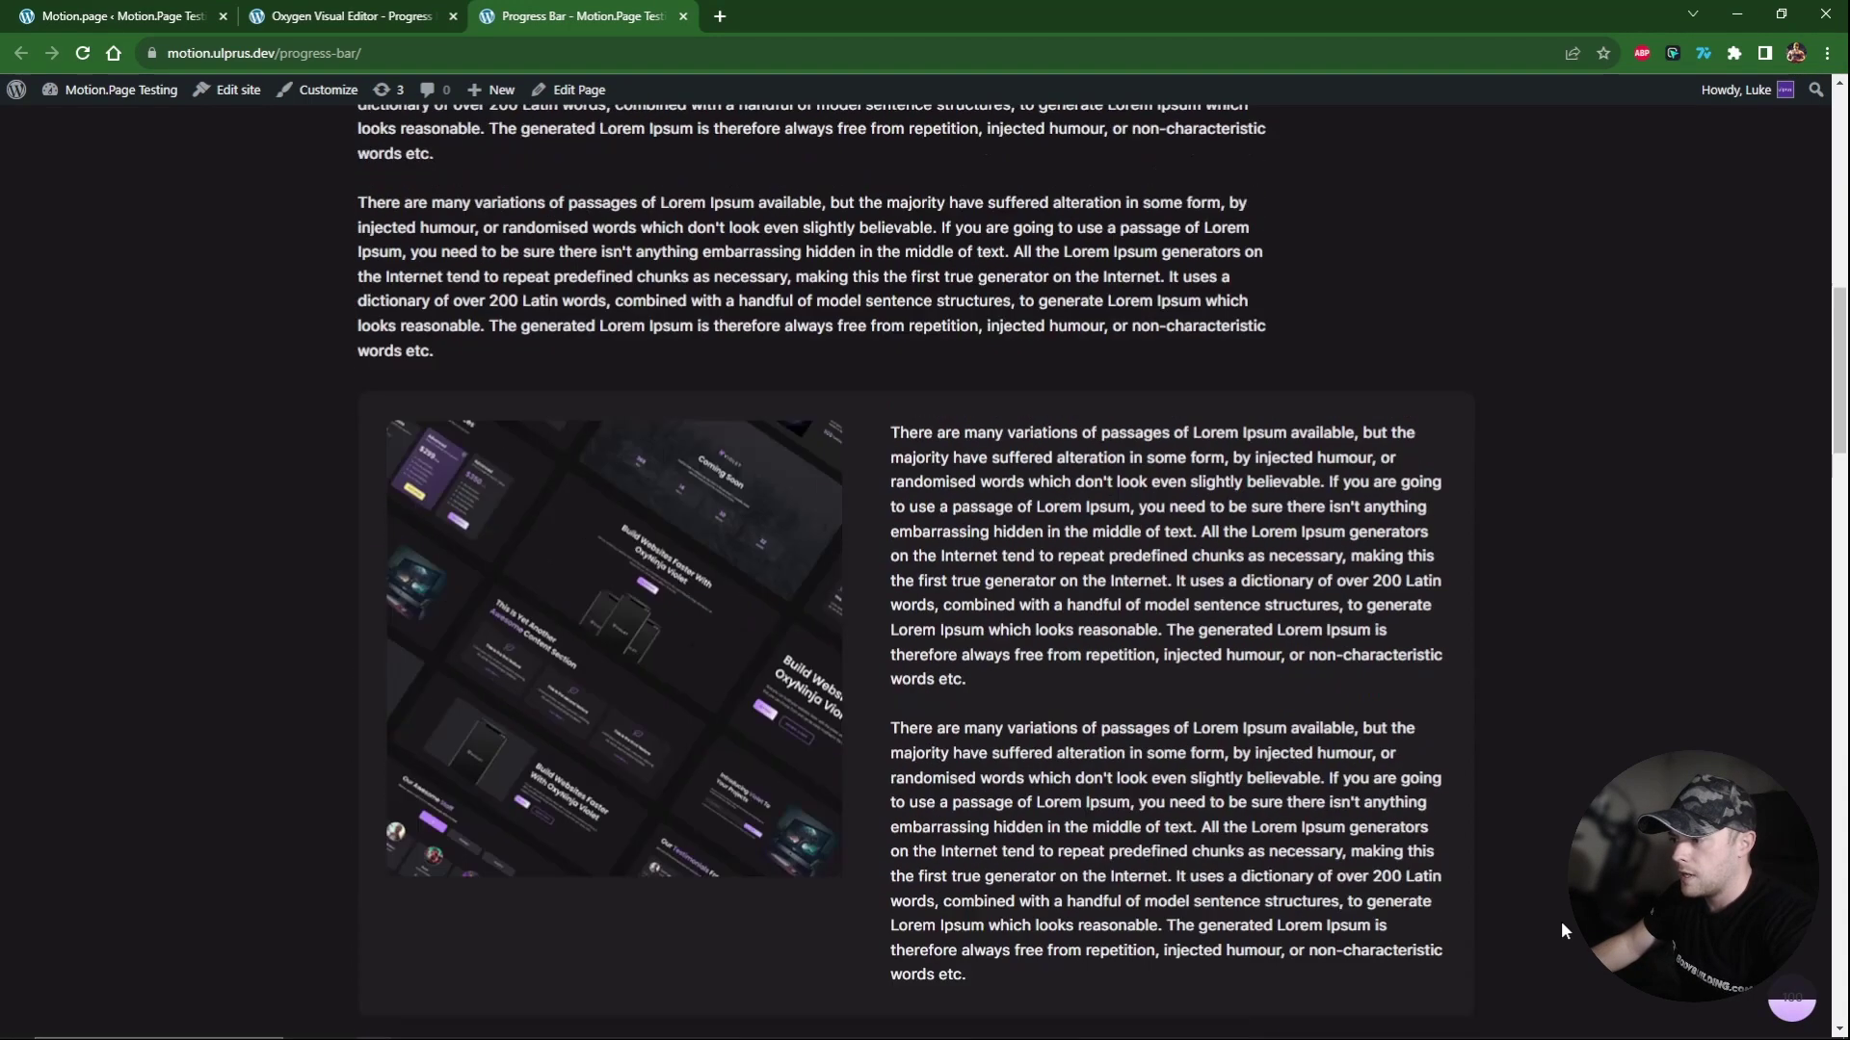
{"action": "scroll", "coordinate": [1560, 921], "scroll_direction": "up", "scroll_amount": 6}
In Oxygen, add the custom CSS "miz-blend-mode: difference;" to the text element's ID and save the page.
{"action": "left_click", "coordinate": [420, 14]}
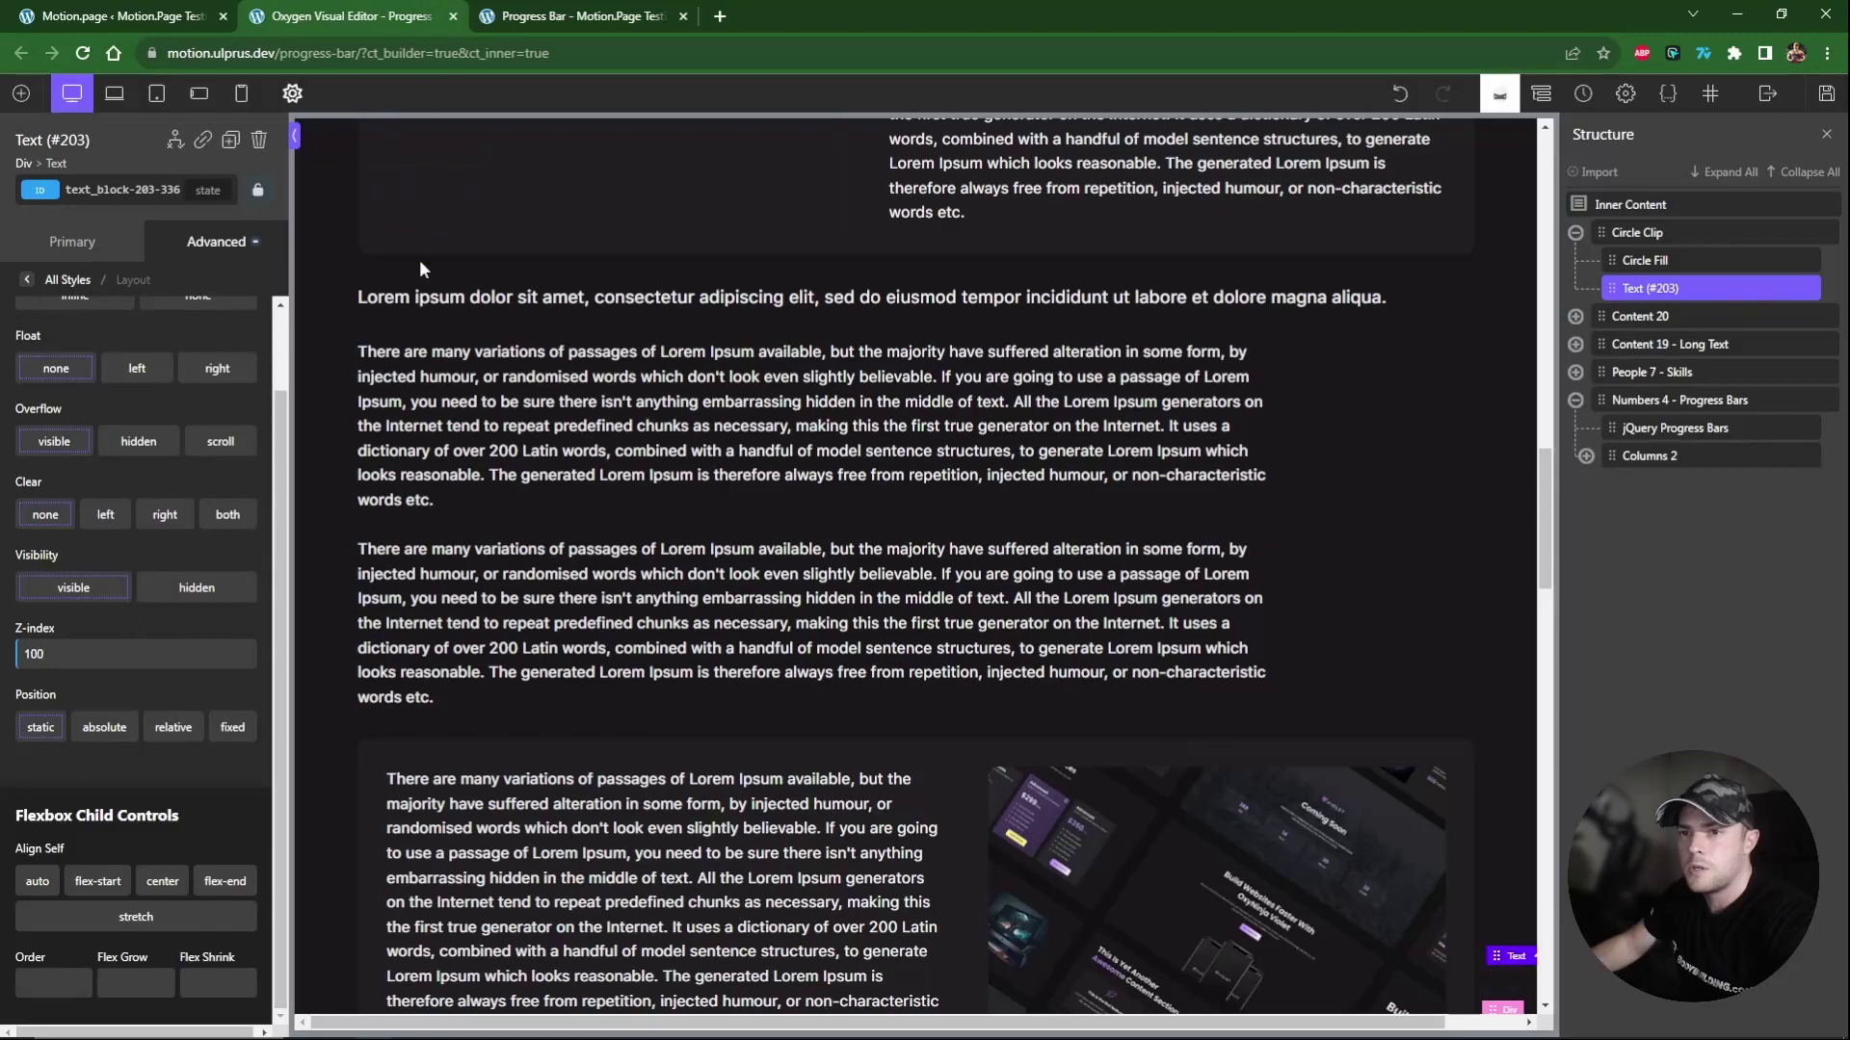
{"action": "left_click", "coordinate": [207, 245]}
{"action": "left_click", "coordinate": [221, 404]}
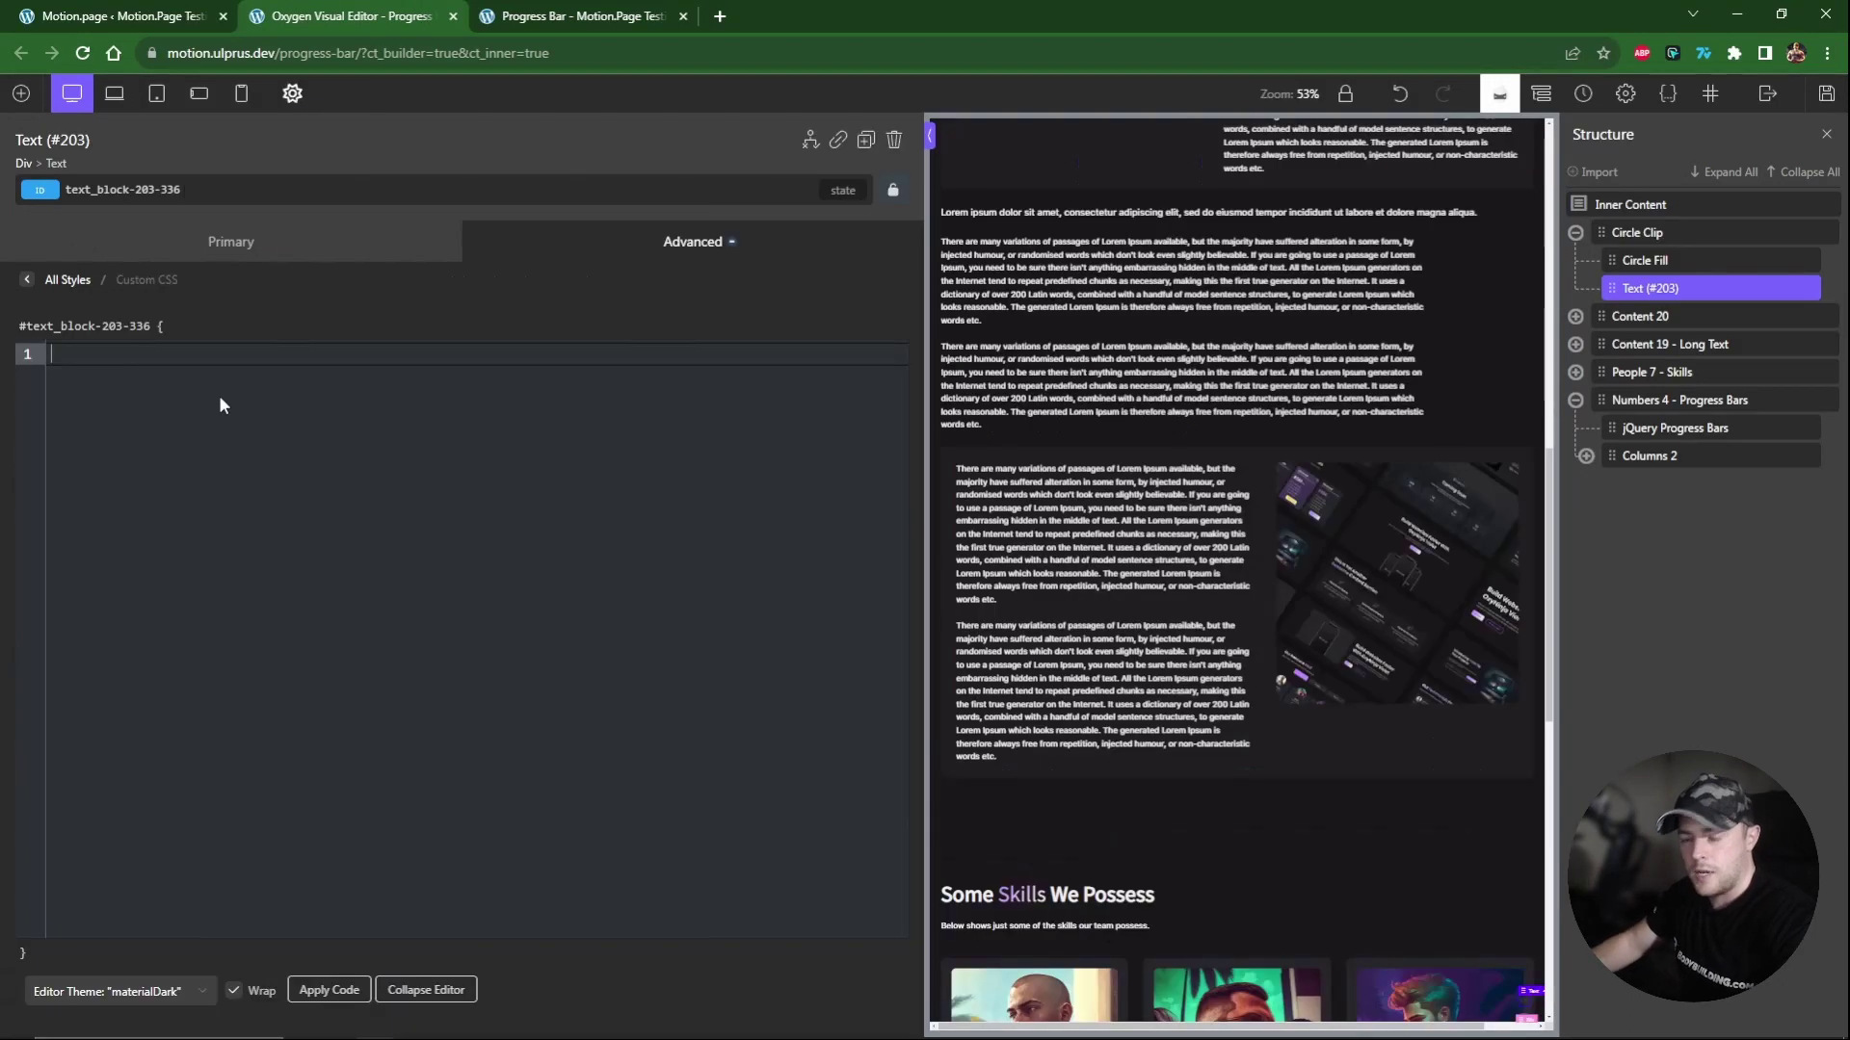
{"action": "type", "text": "mi"}
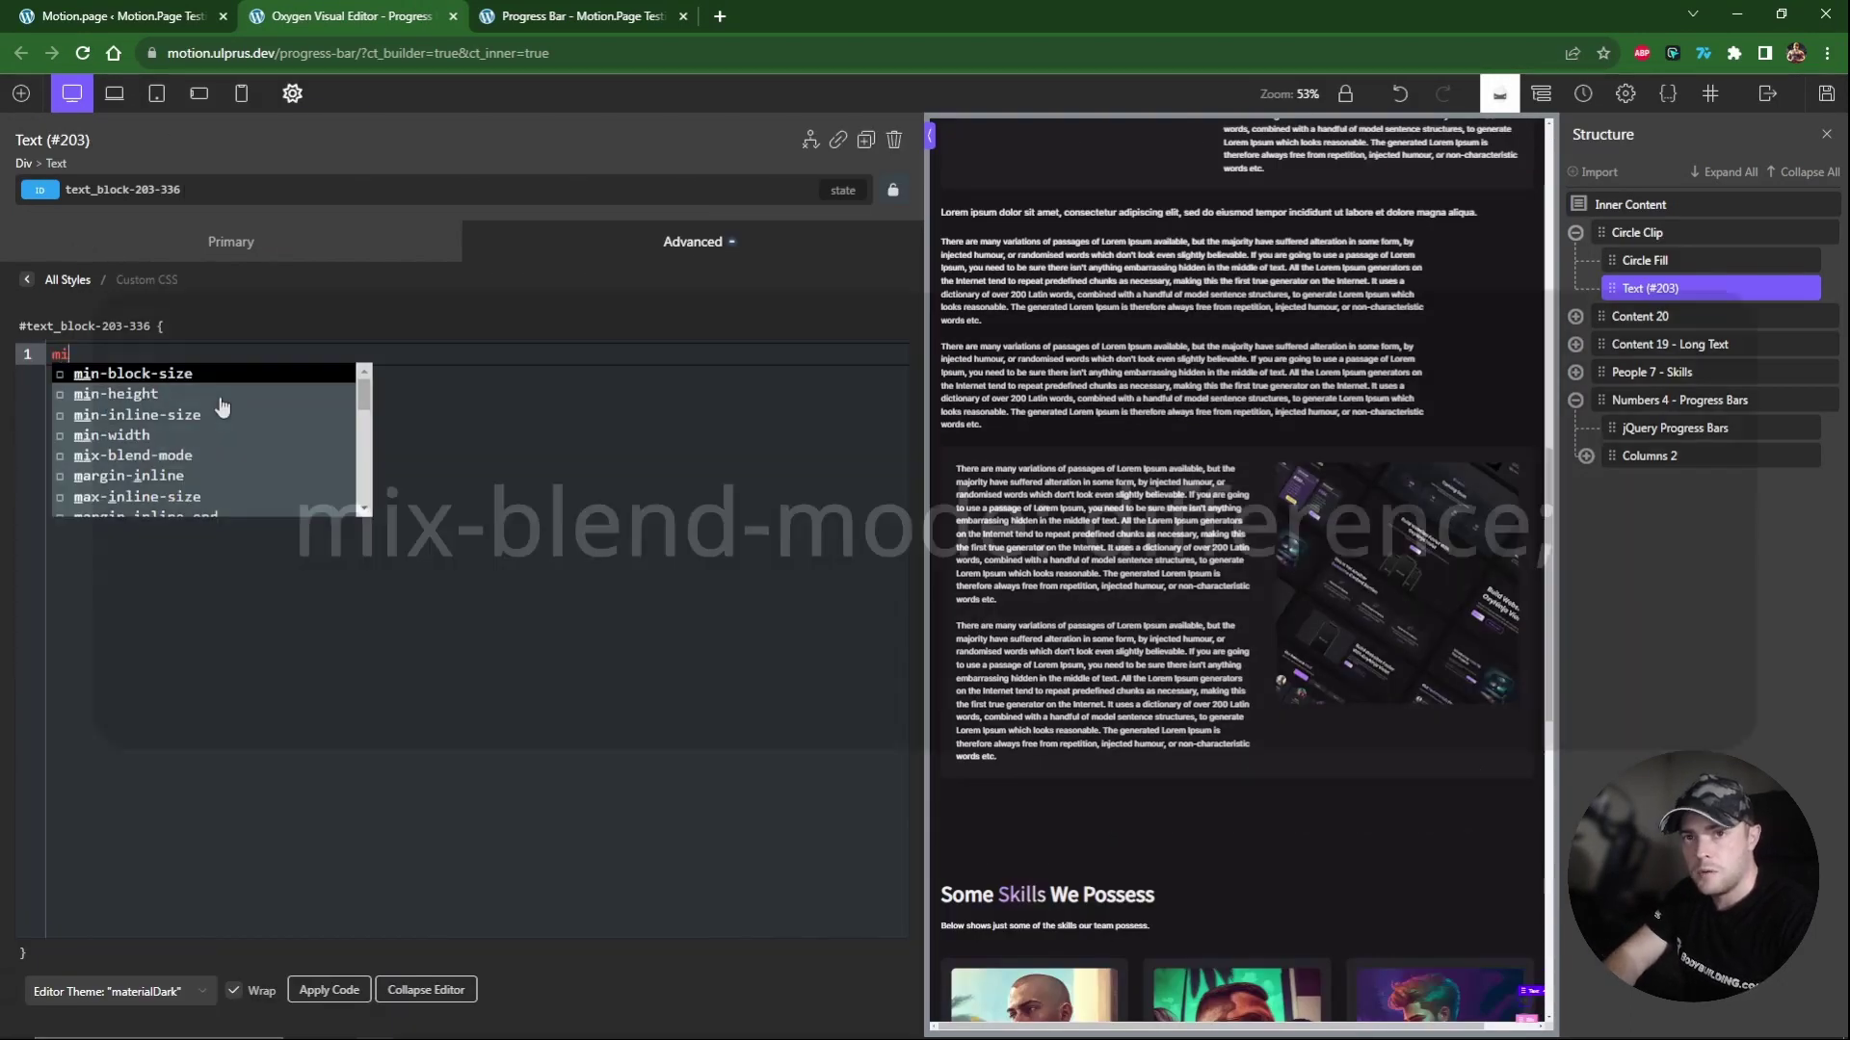
{"action": "type", "text": "z-blend-"}
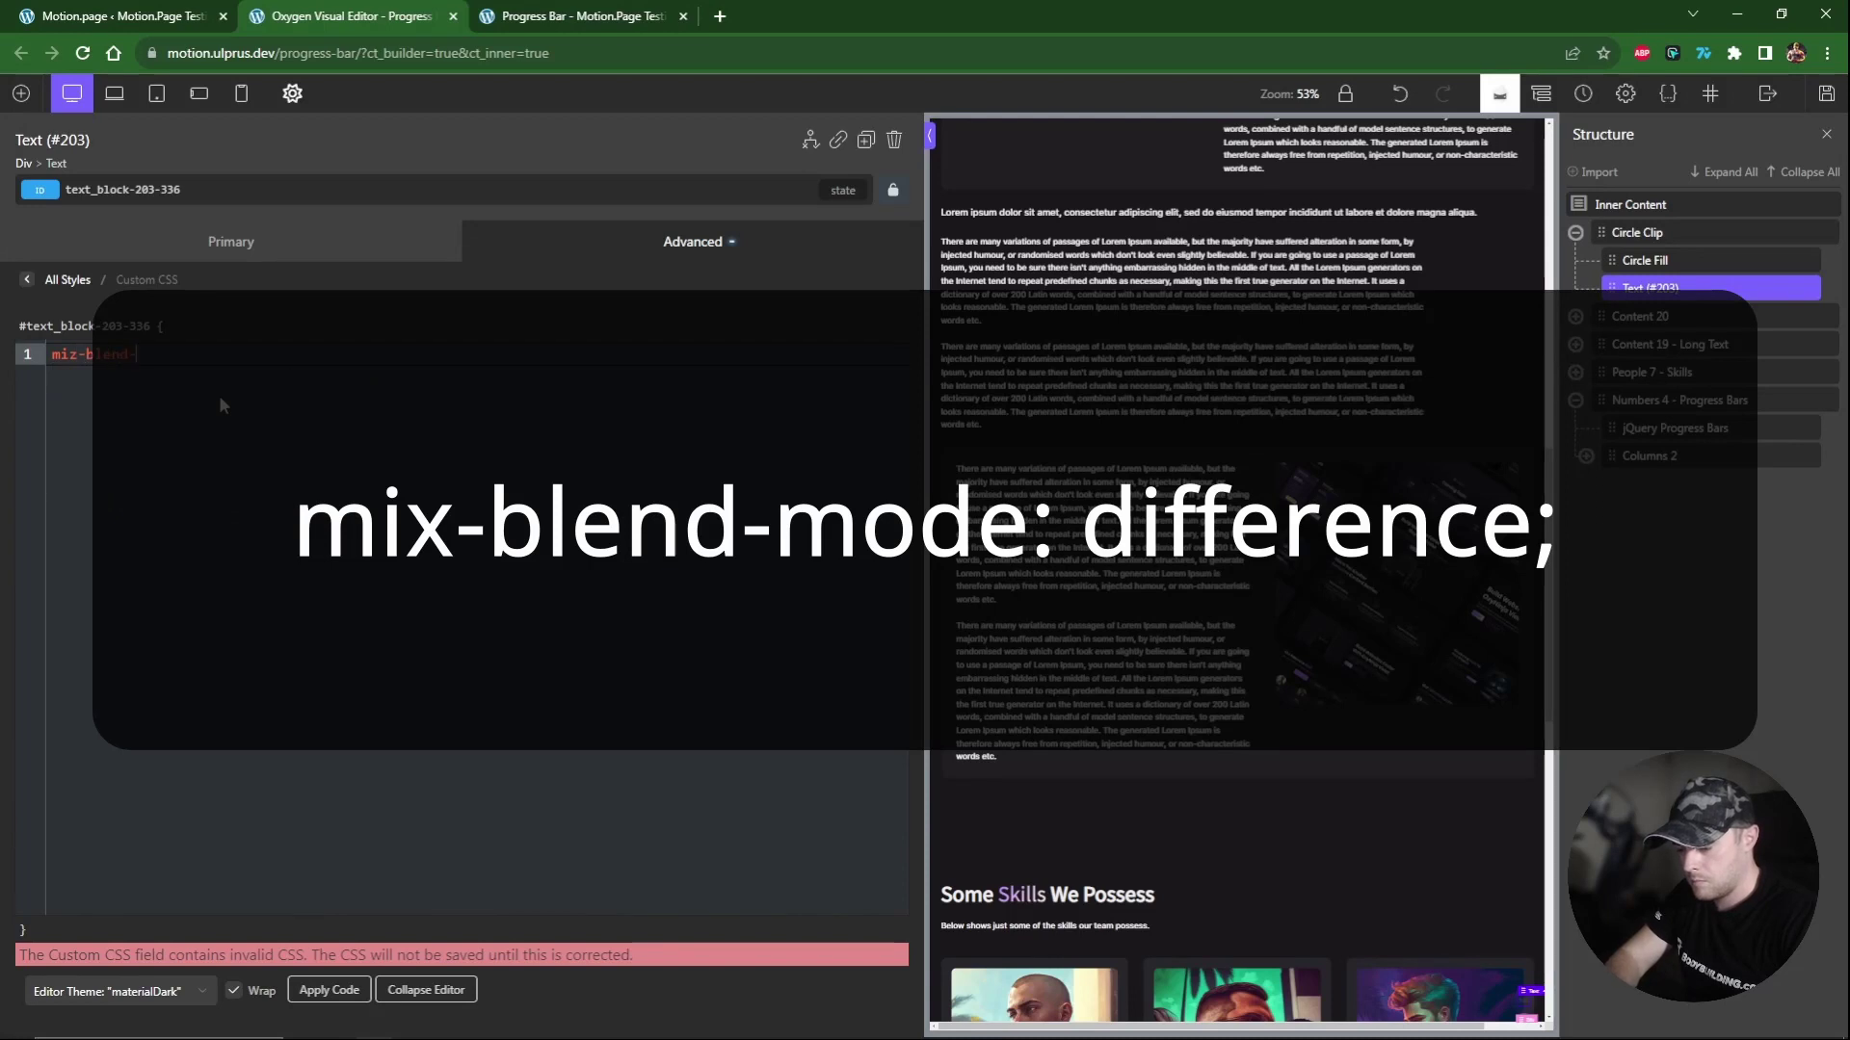
{"action": "type", "text": "mode: difference;"}
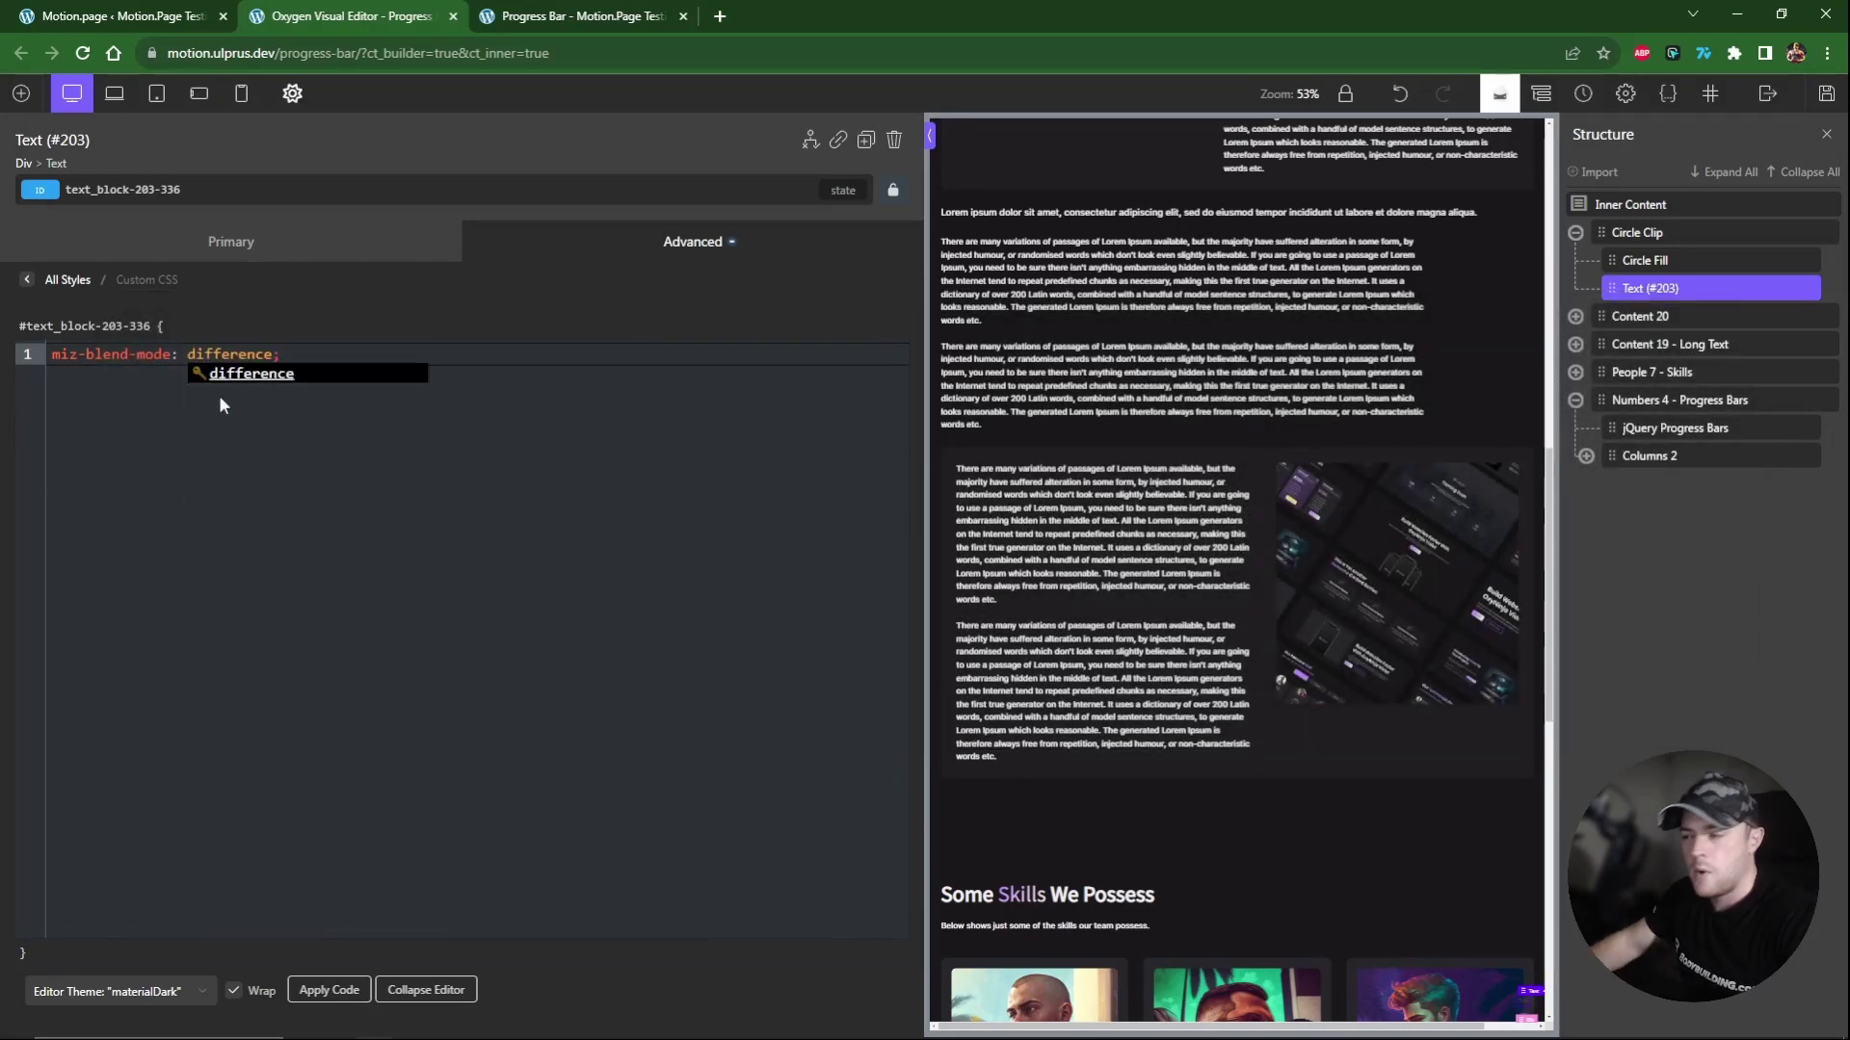
{"action": "left_click", "coordinate": [253, 476]}
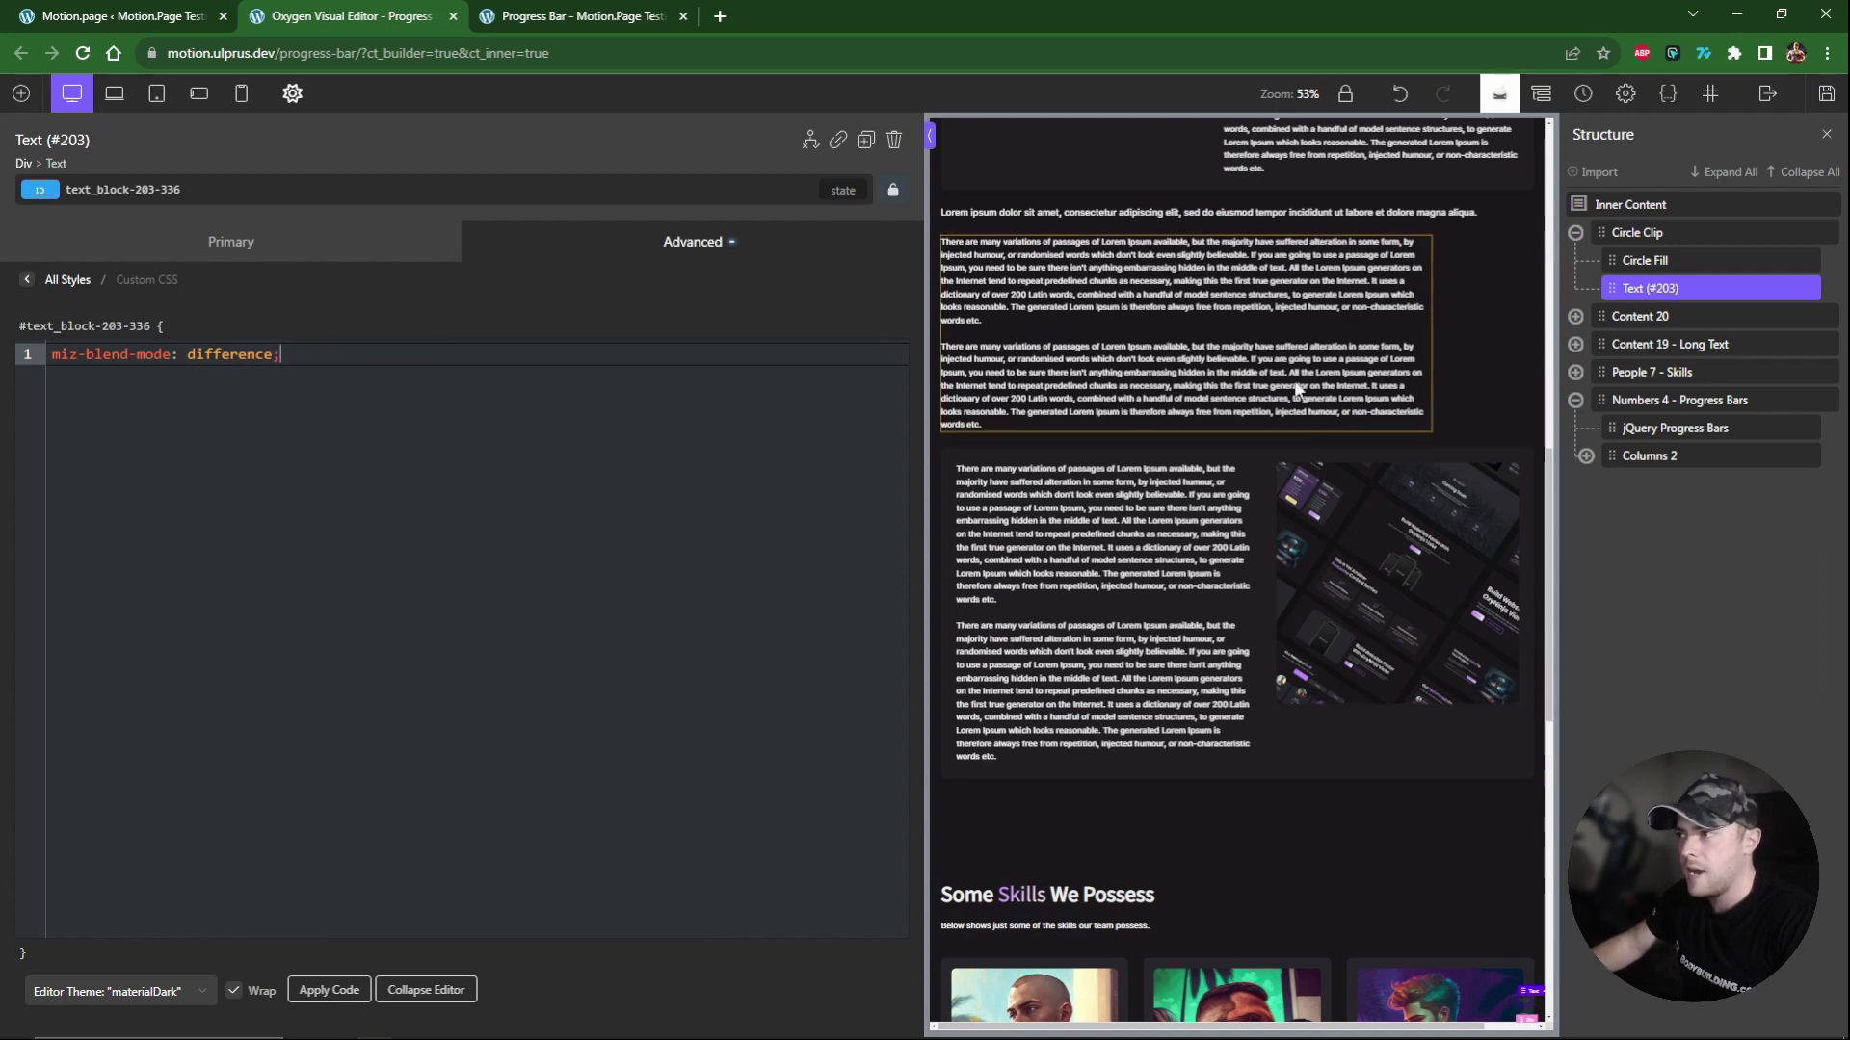
{"action": "left_click", "coordinate": [1824, 107]}
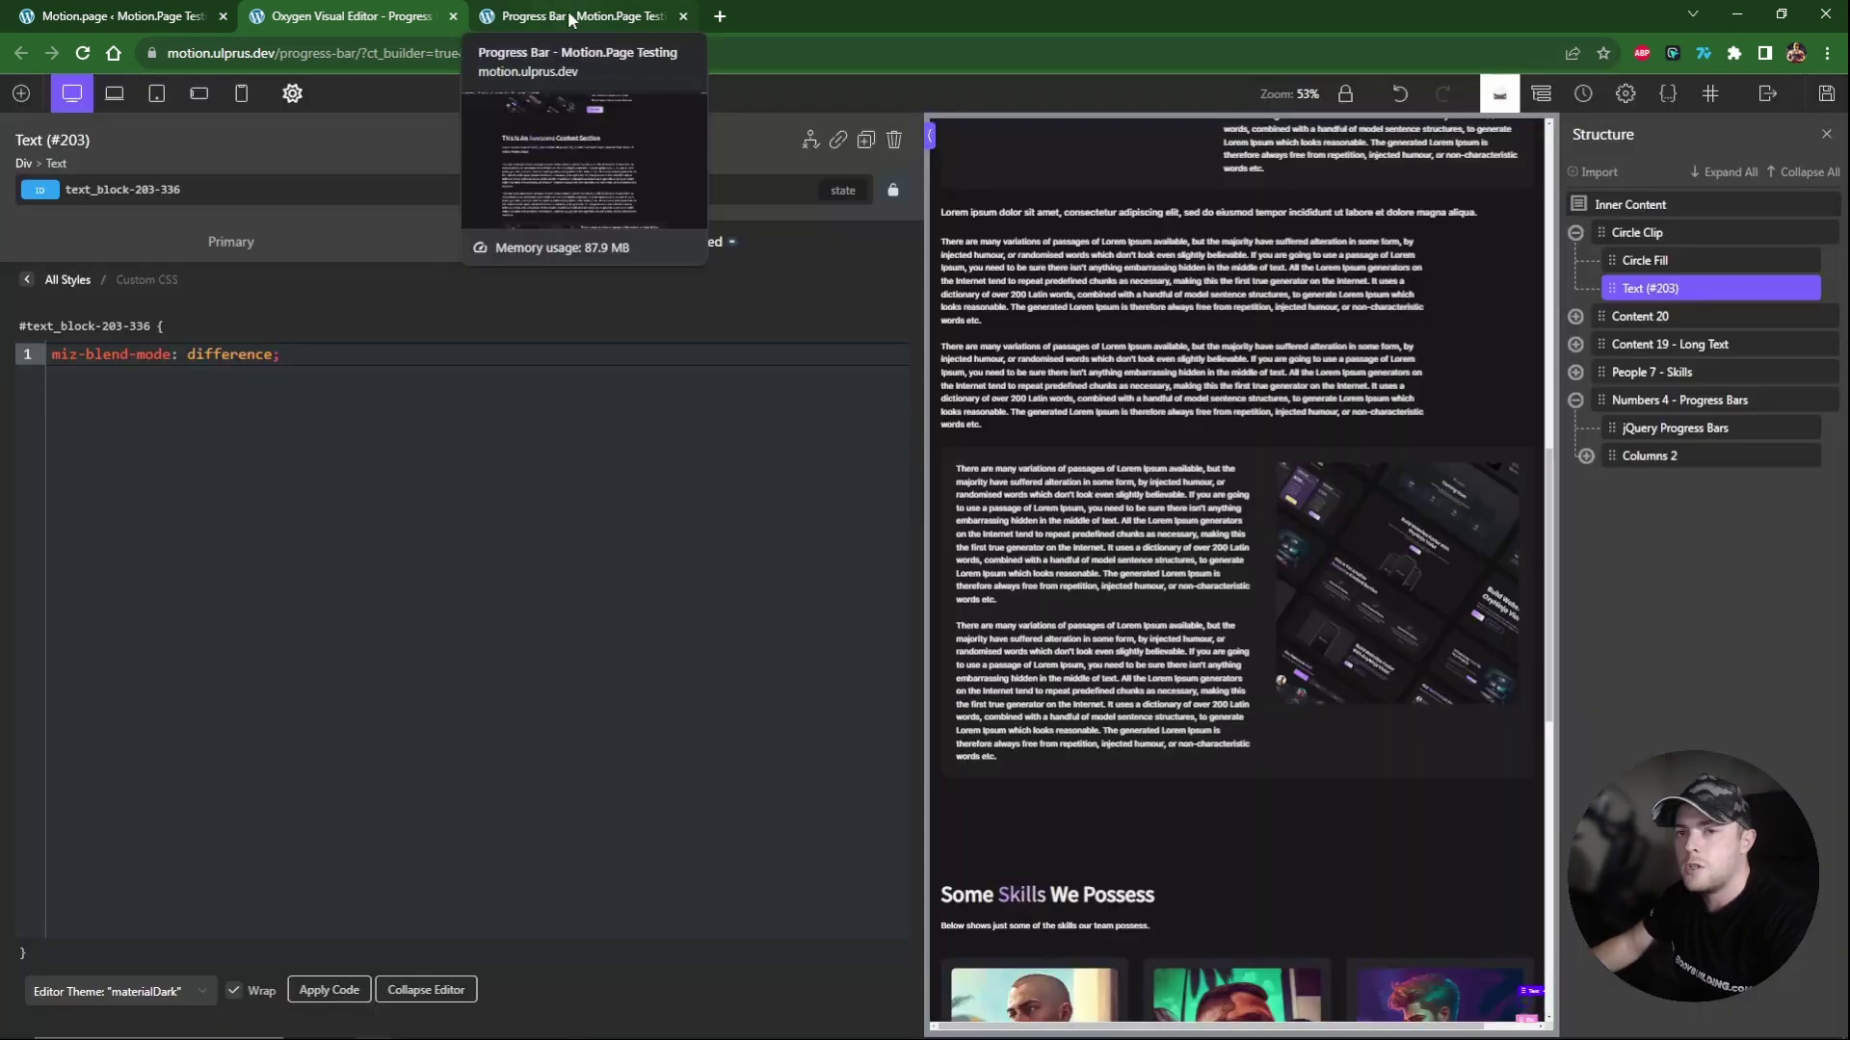
Reload the live page and check whether the blend mode affects the number in the circle while scrolling.
{"action": "left_click", "coordinate": [572, 19]}
{"action": "key", "text": "F5"}
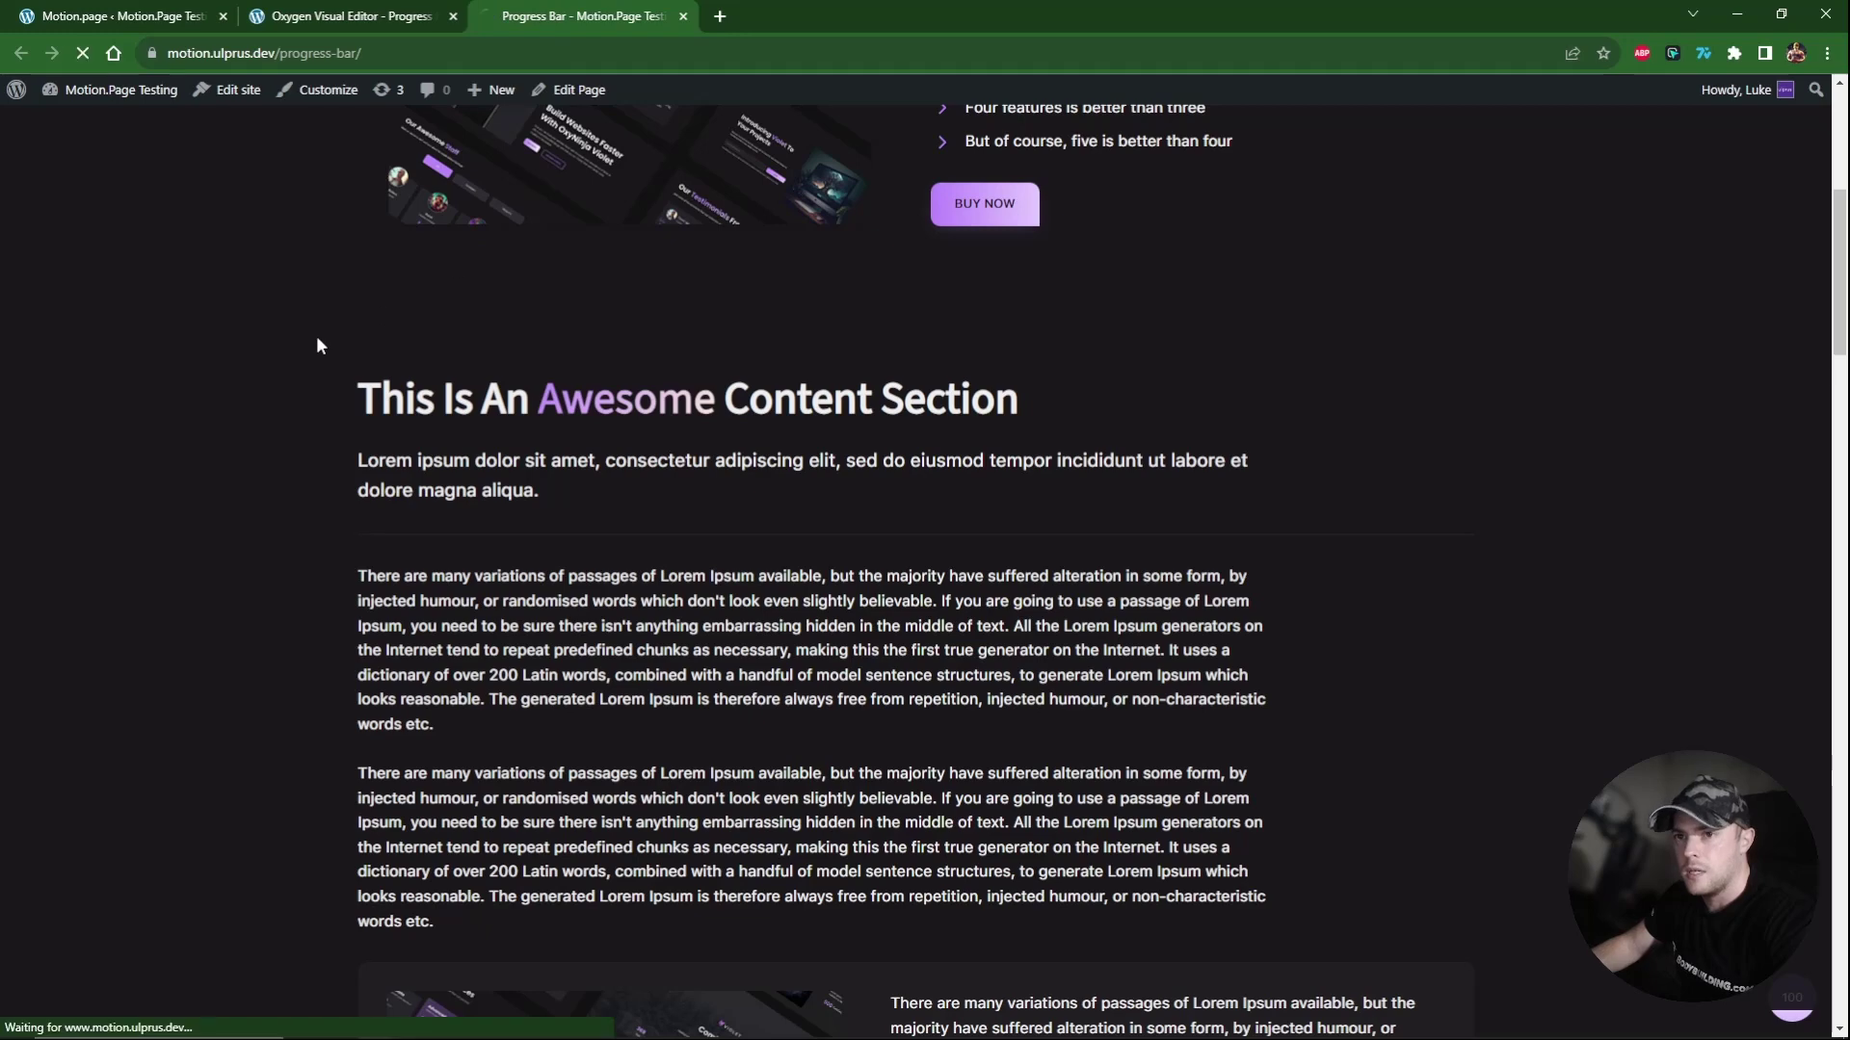
{"action": "scroll", "coordinate": [1175, 513], "scroll_direction": "down", "scroll_amount": 8}
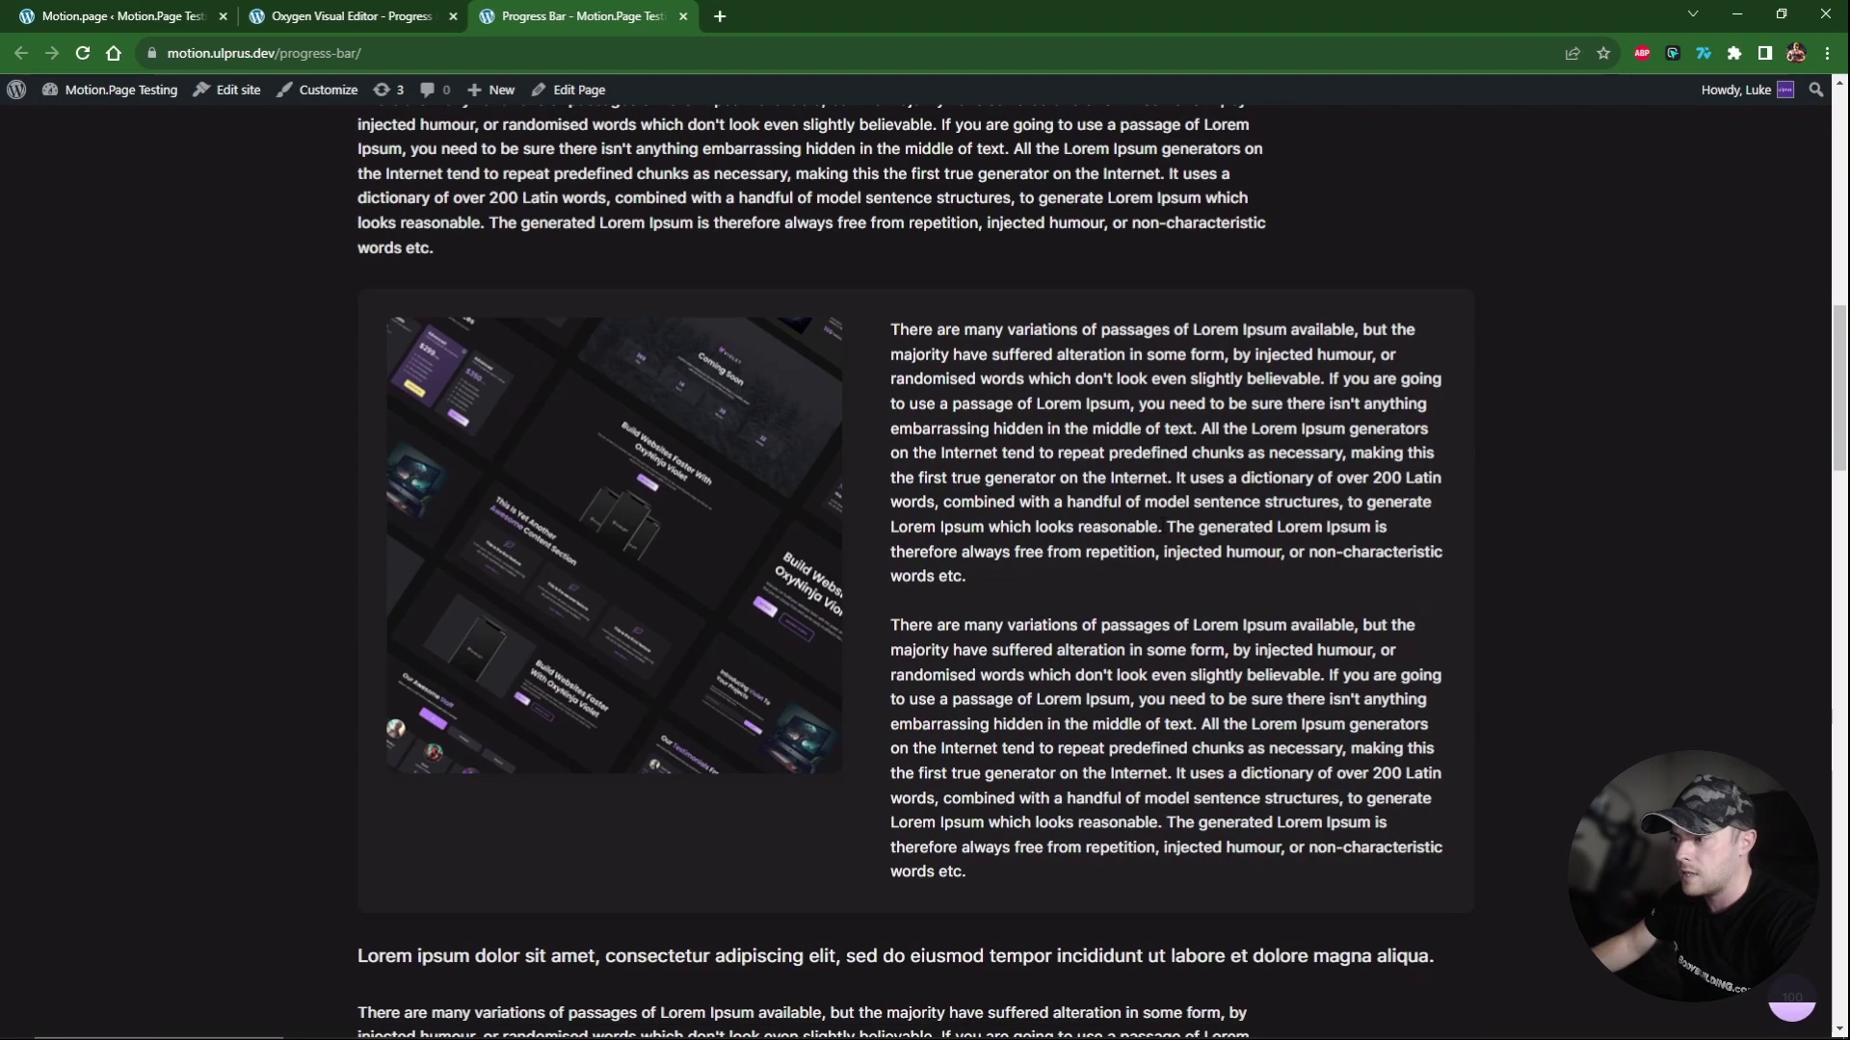
{"action": "scroll", "coordinate": [1160, 523], "scroll_direction": "up", "scroll_amount": 7}
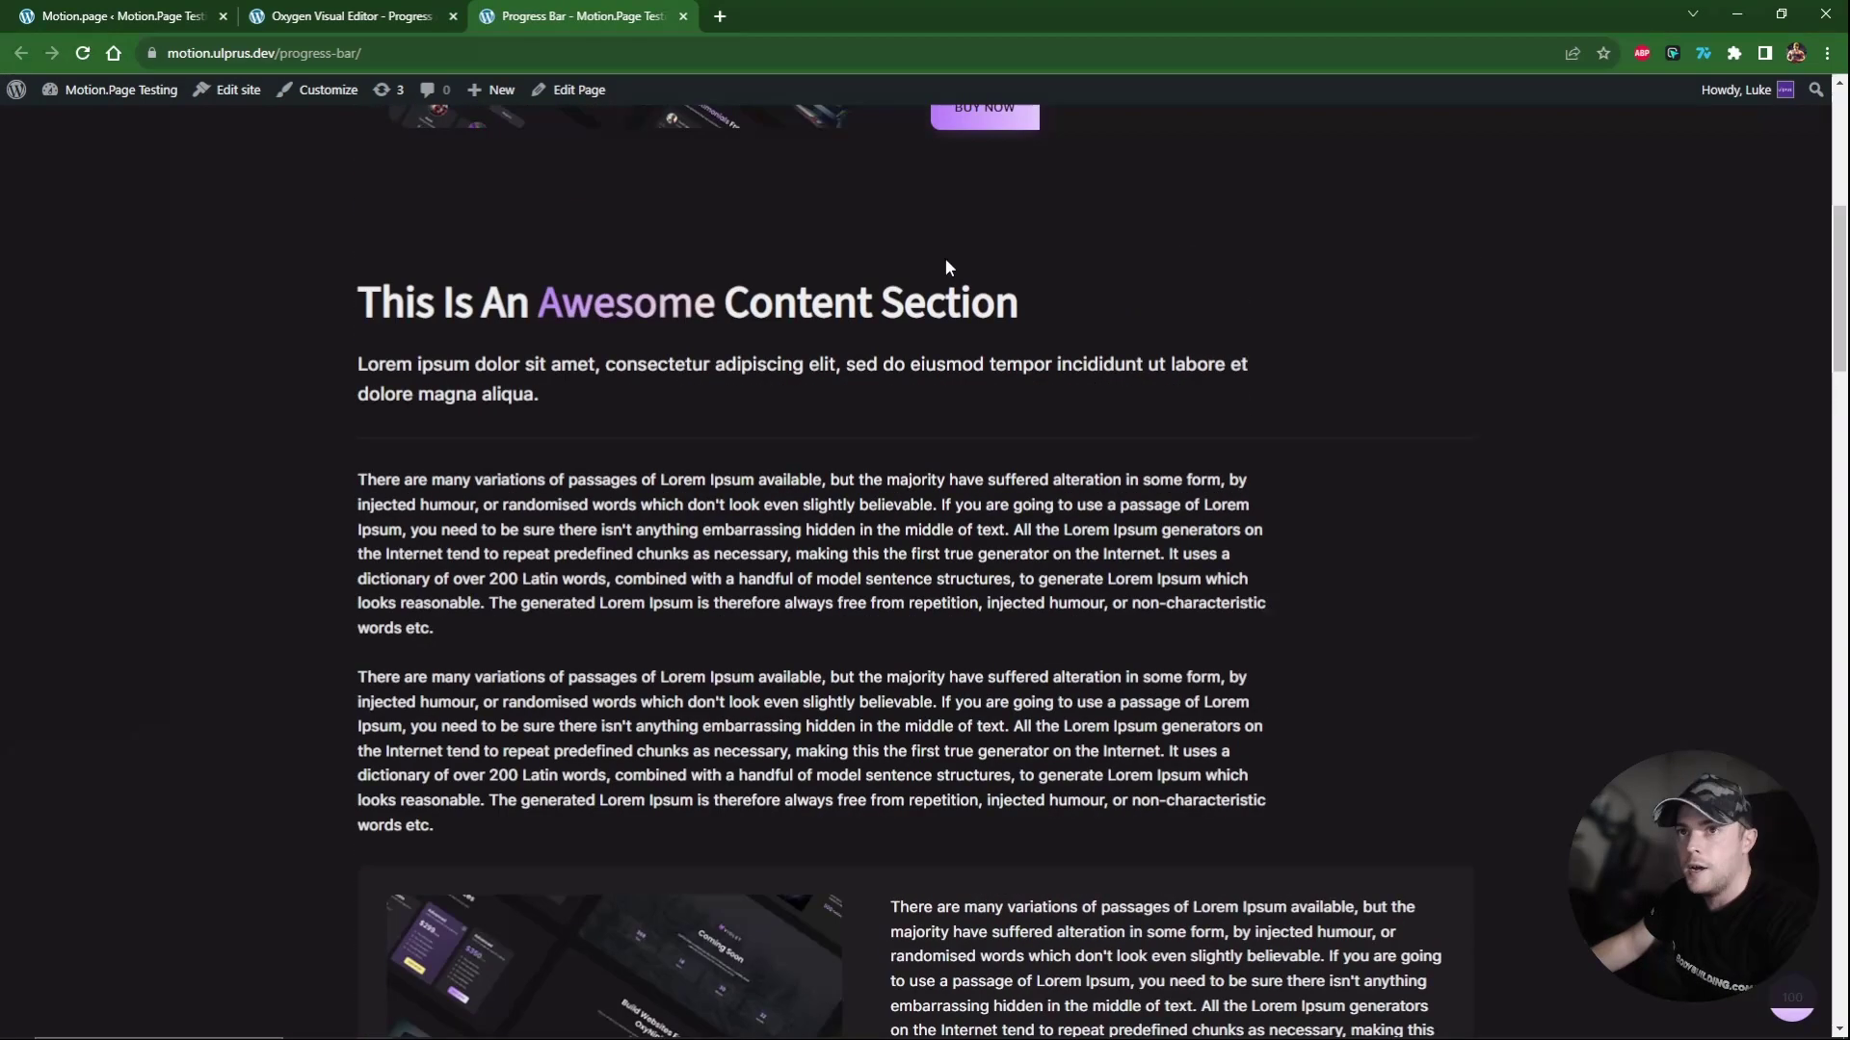
Back in Oxygen, correct the text element's custom CSS to "mix-blend-mode: difference;" and save the page.
{"action": "left_click", "coordinate": [426, 14]}
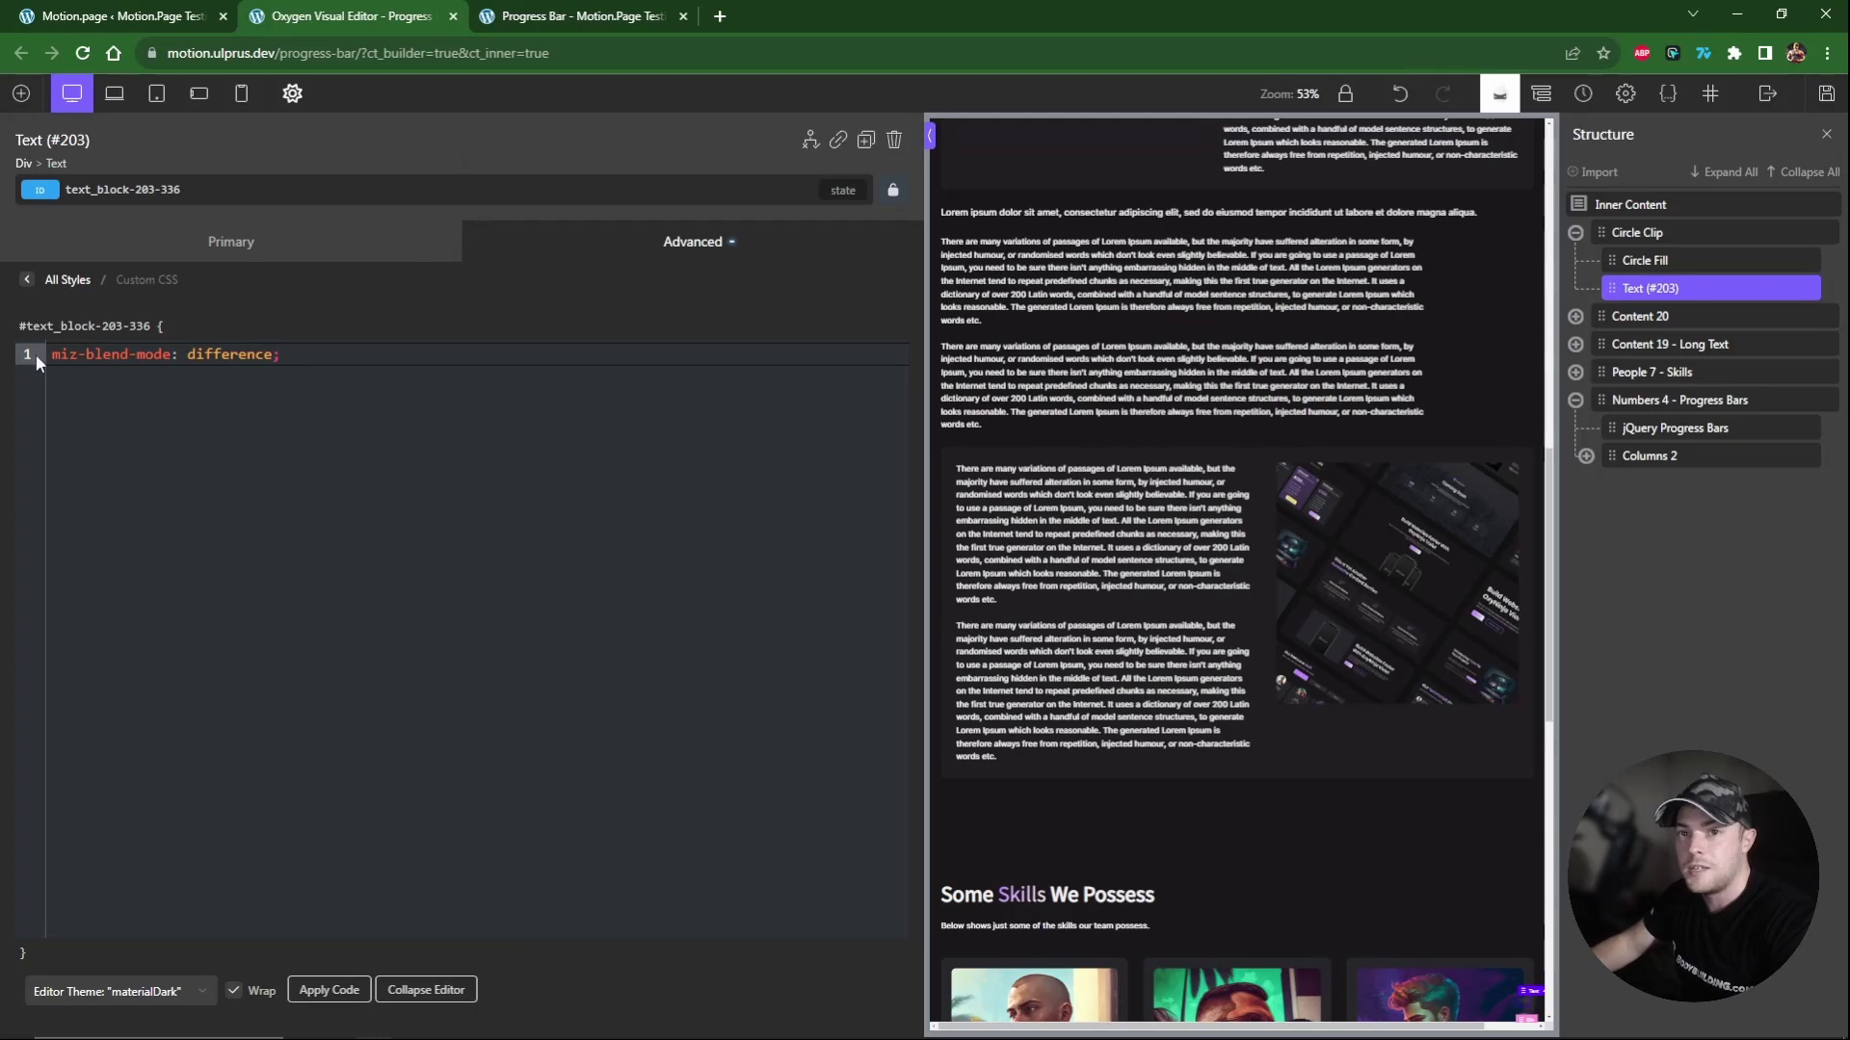
{"action": "left_click", "coordinate": [1644, 260]}
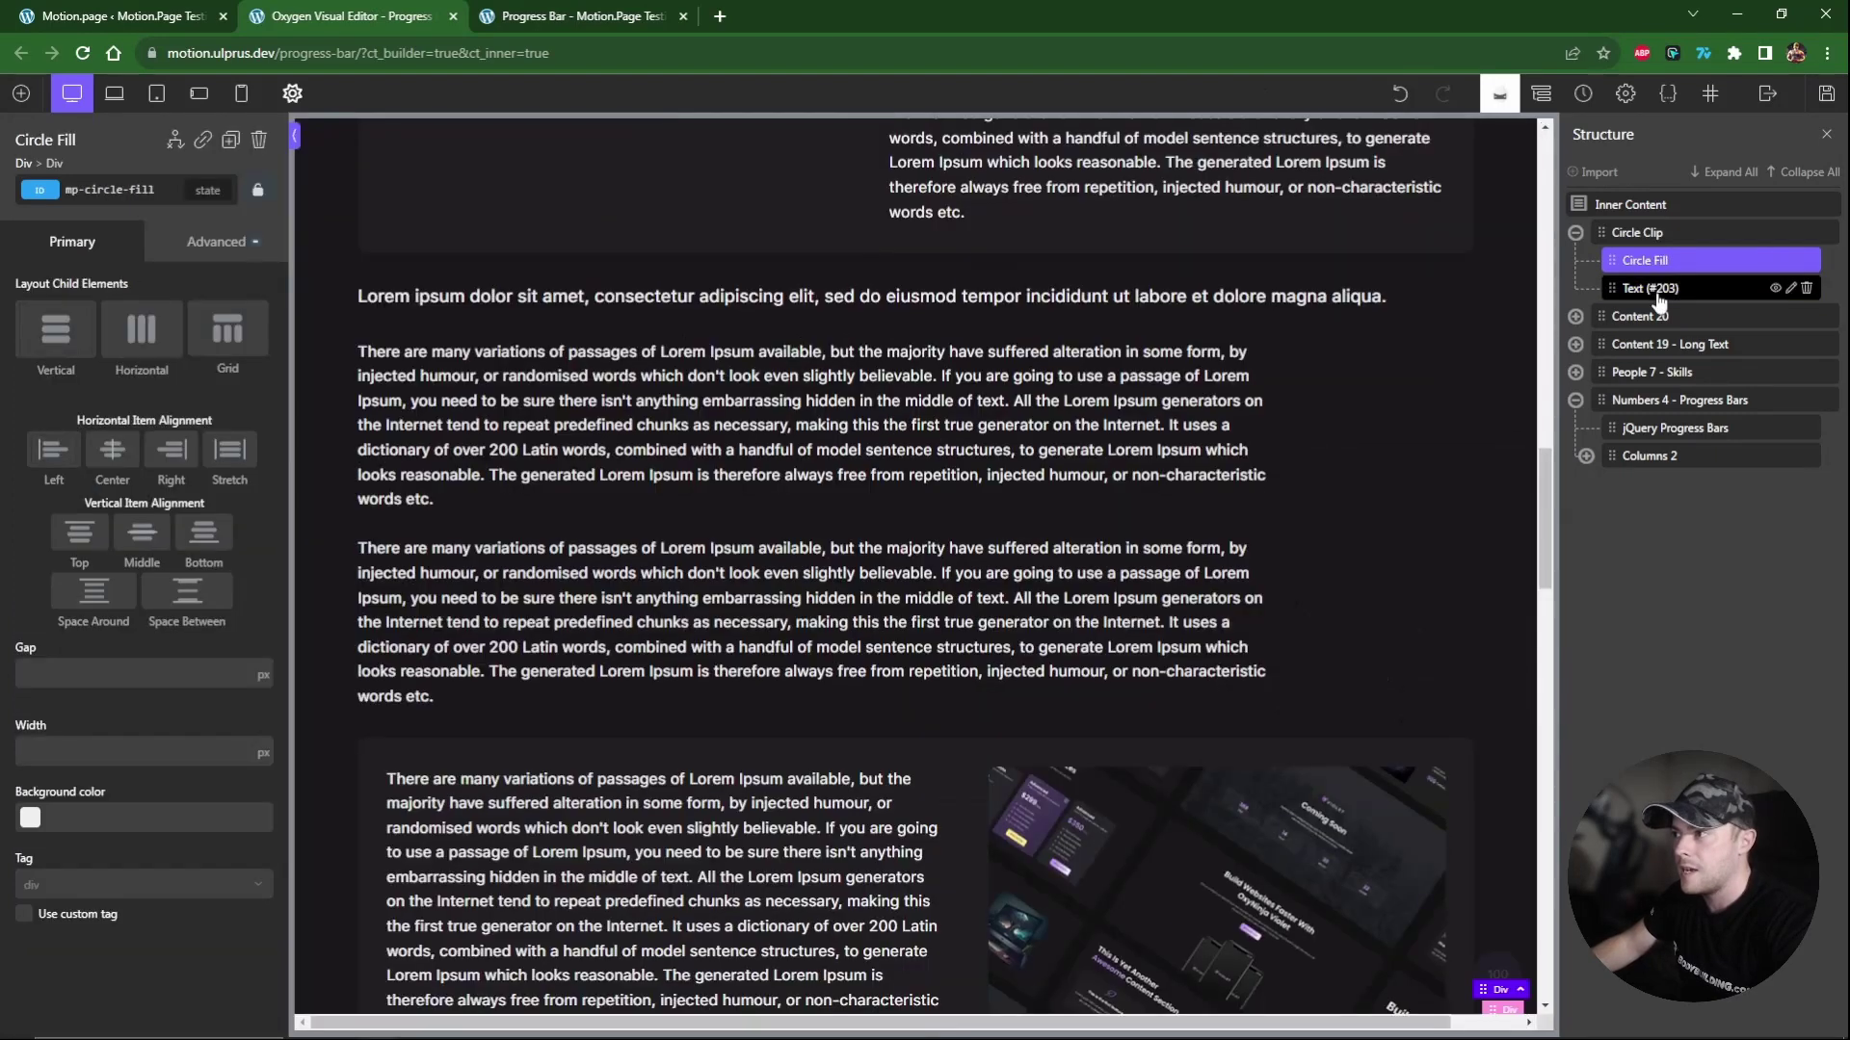
{"action": "left_click", "coordinate": [1650, 288]}
{"action": "left_click", "coordinate": [206, 246]}
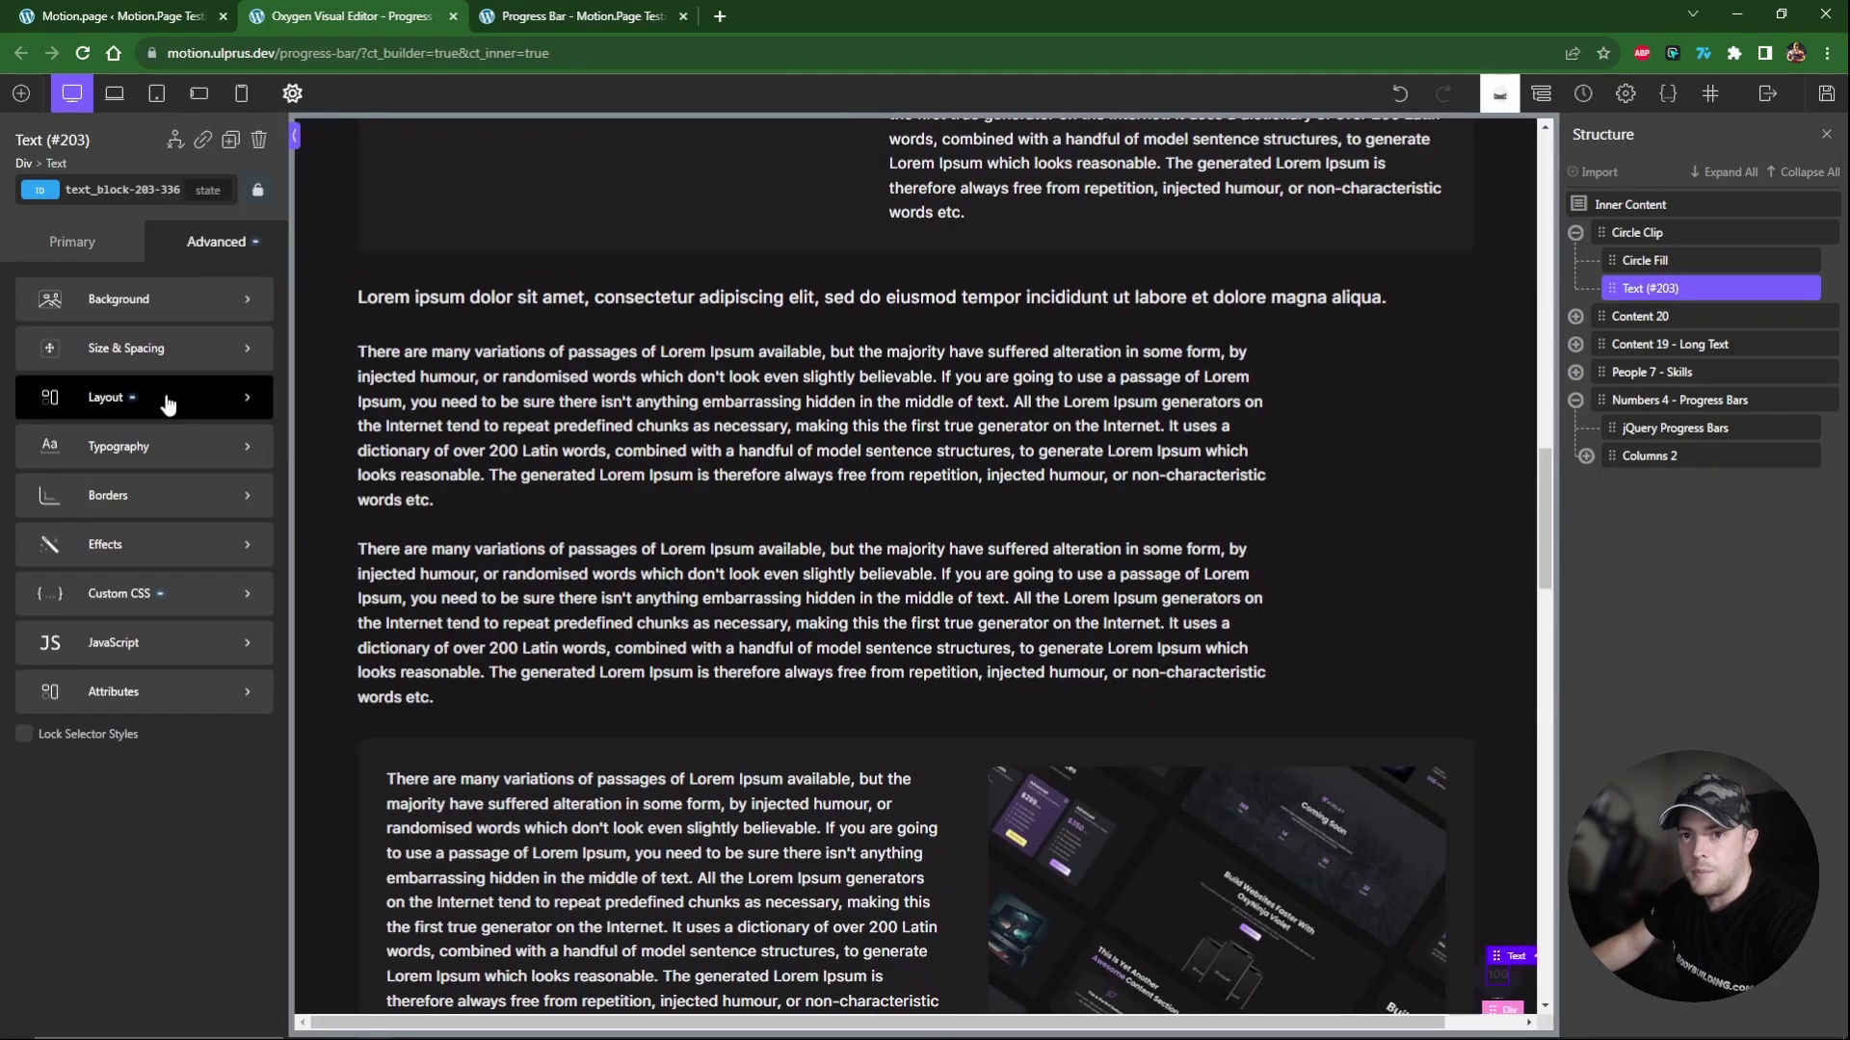
{"action": "left_click", "coordinate": [145, 448]}
{"action": "left_click", "coordinate": [97, 411]}
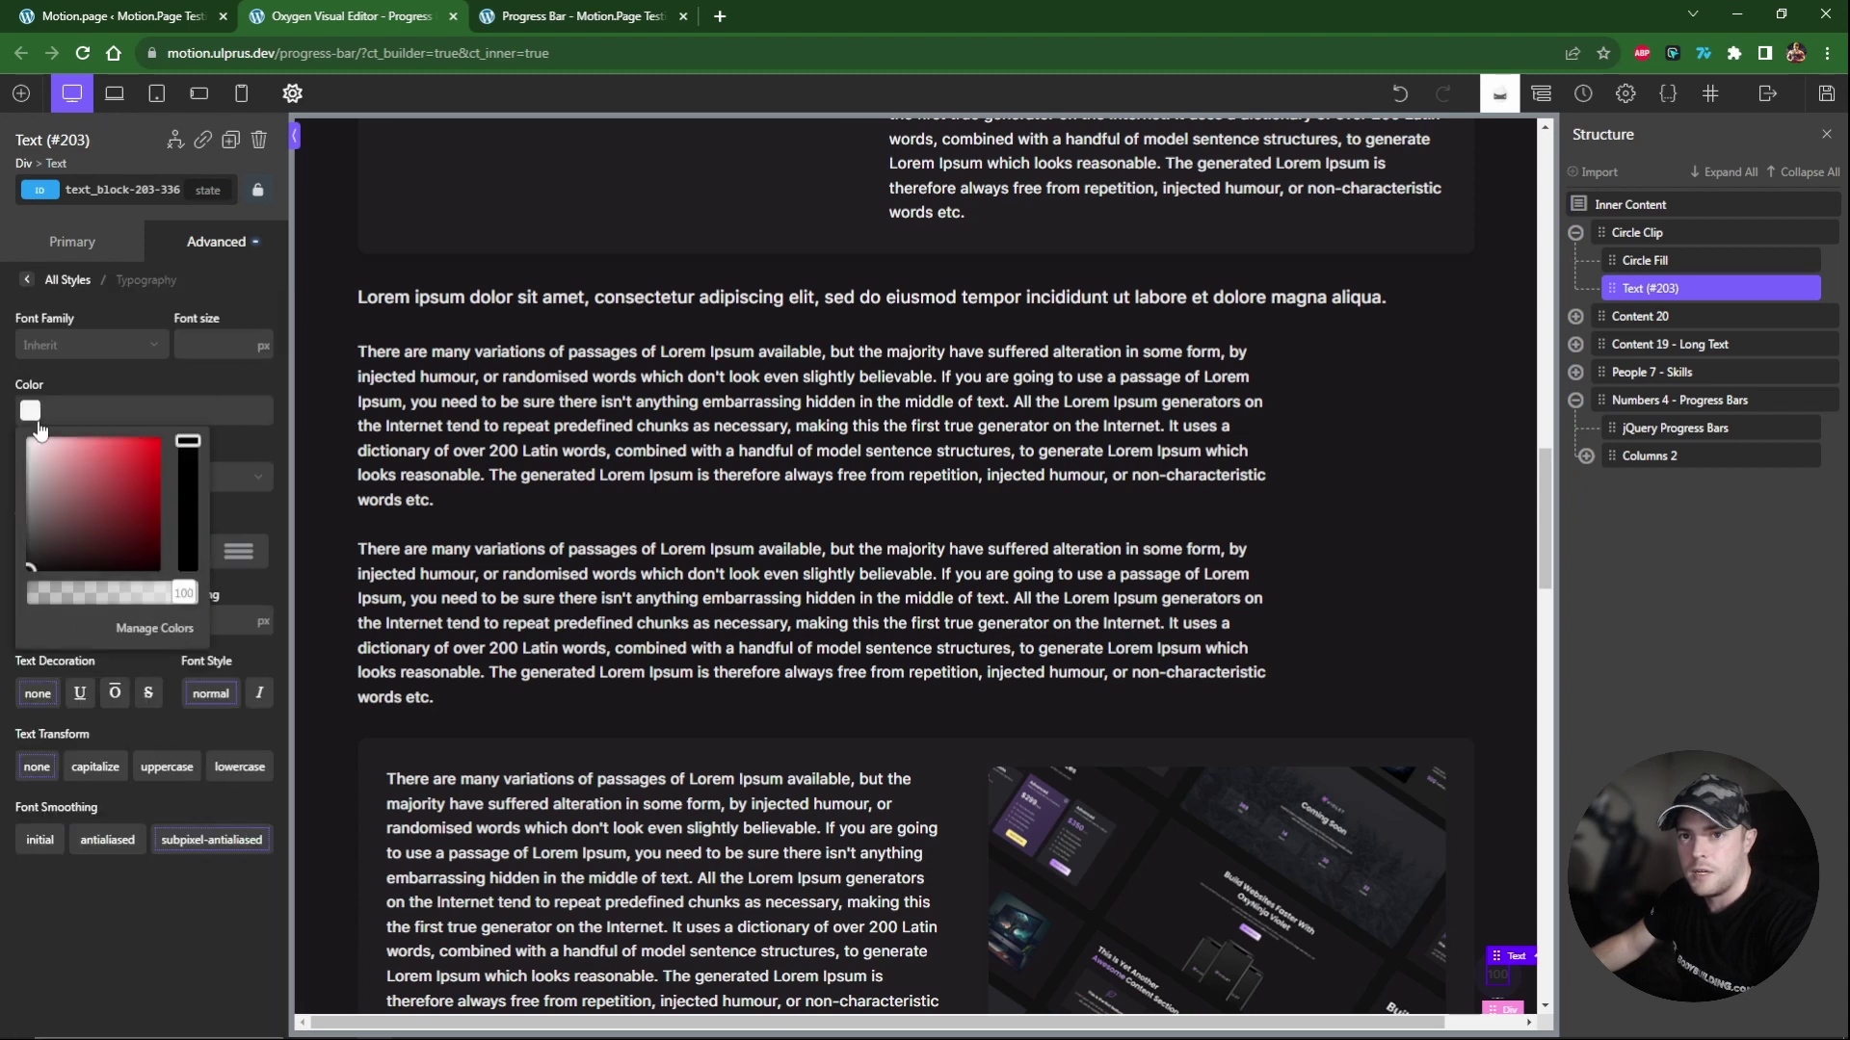
{"action": "left_click", "coordinate": [84, 653]}
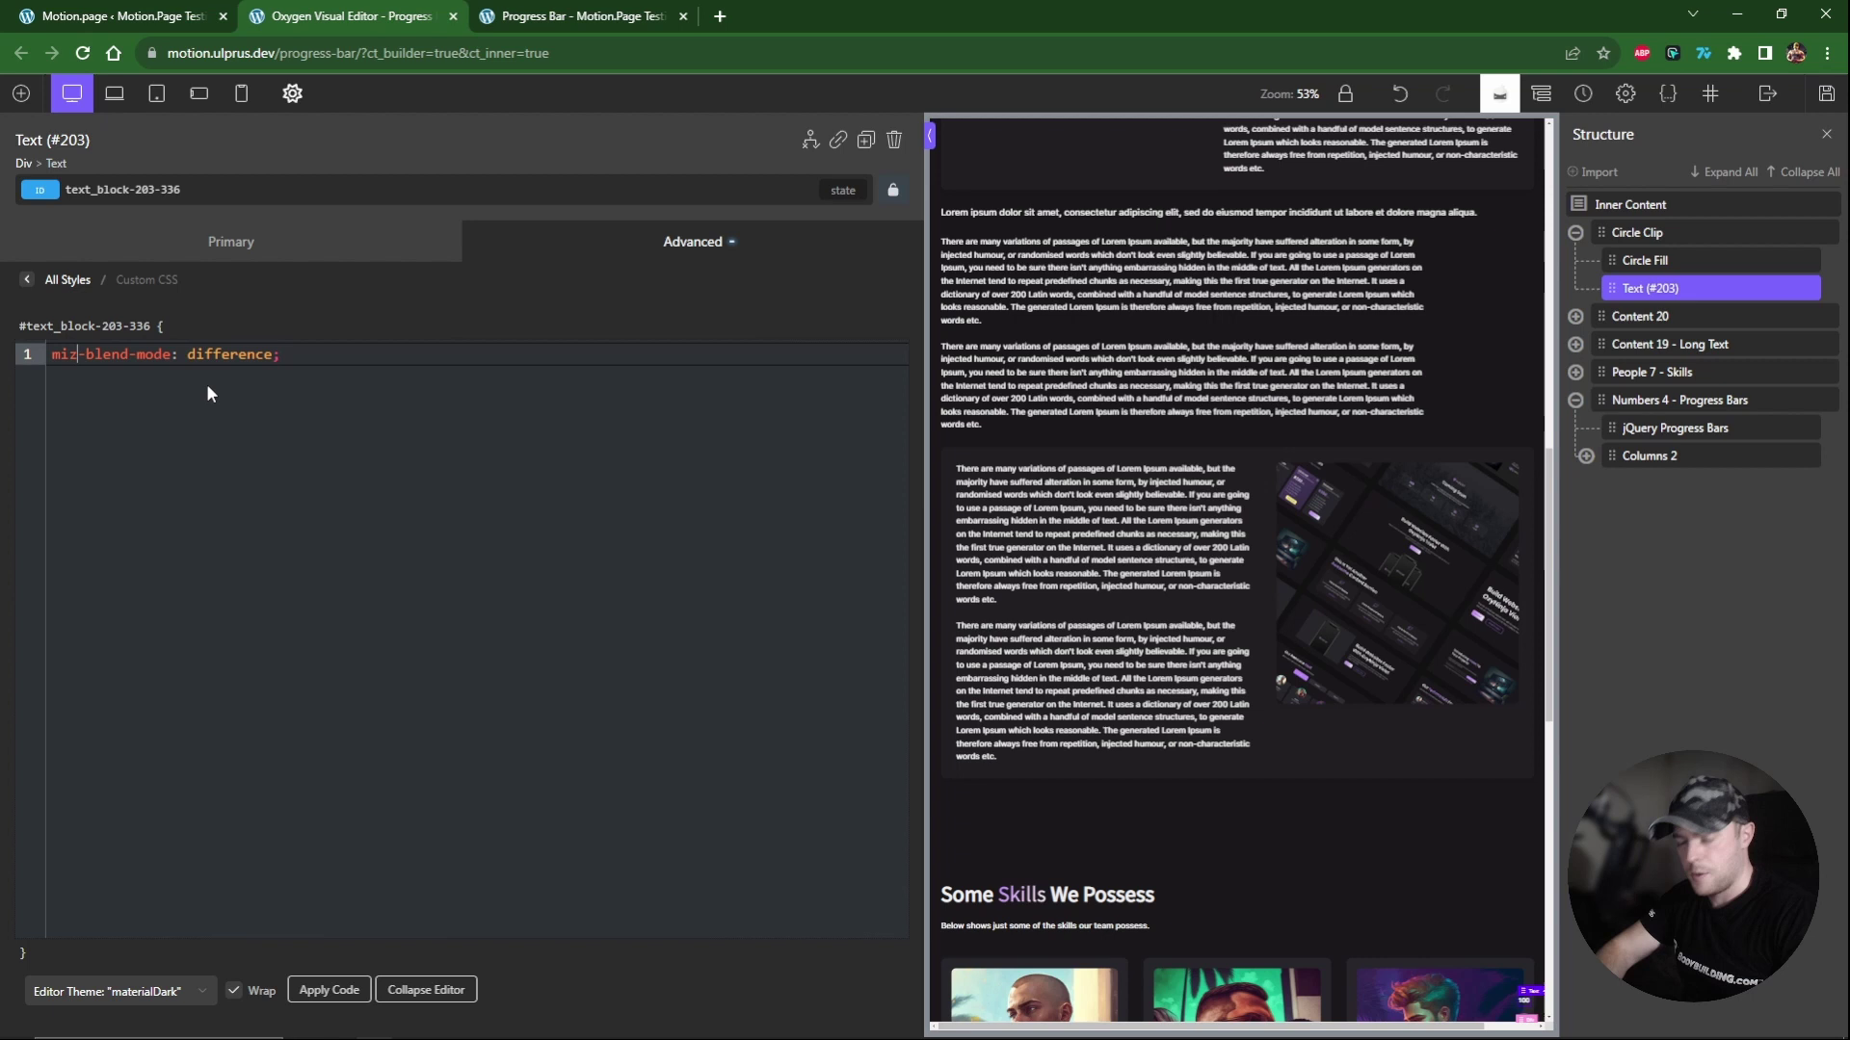
{"action": "type", "text": "mix-blend-mode: difference;"}
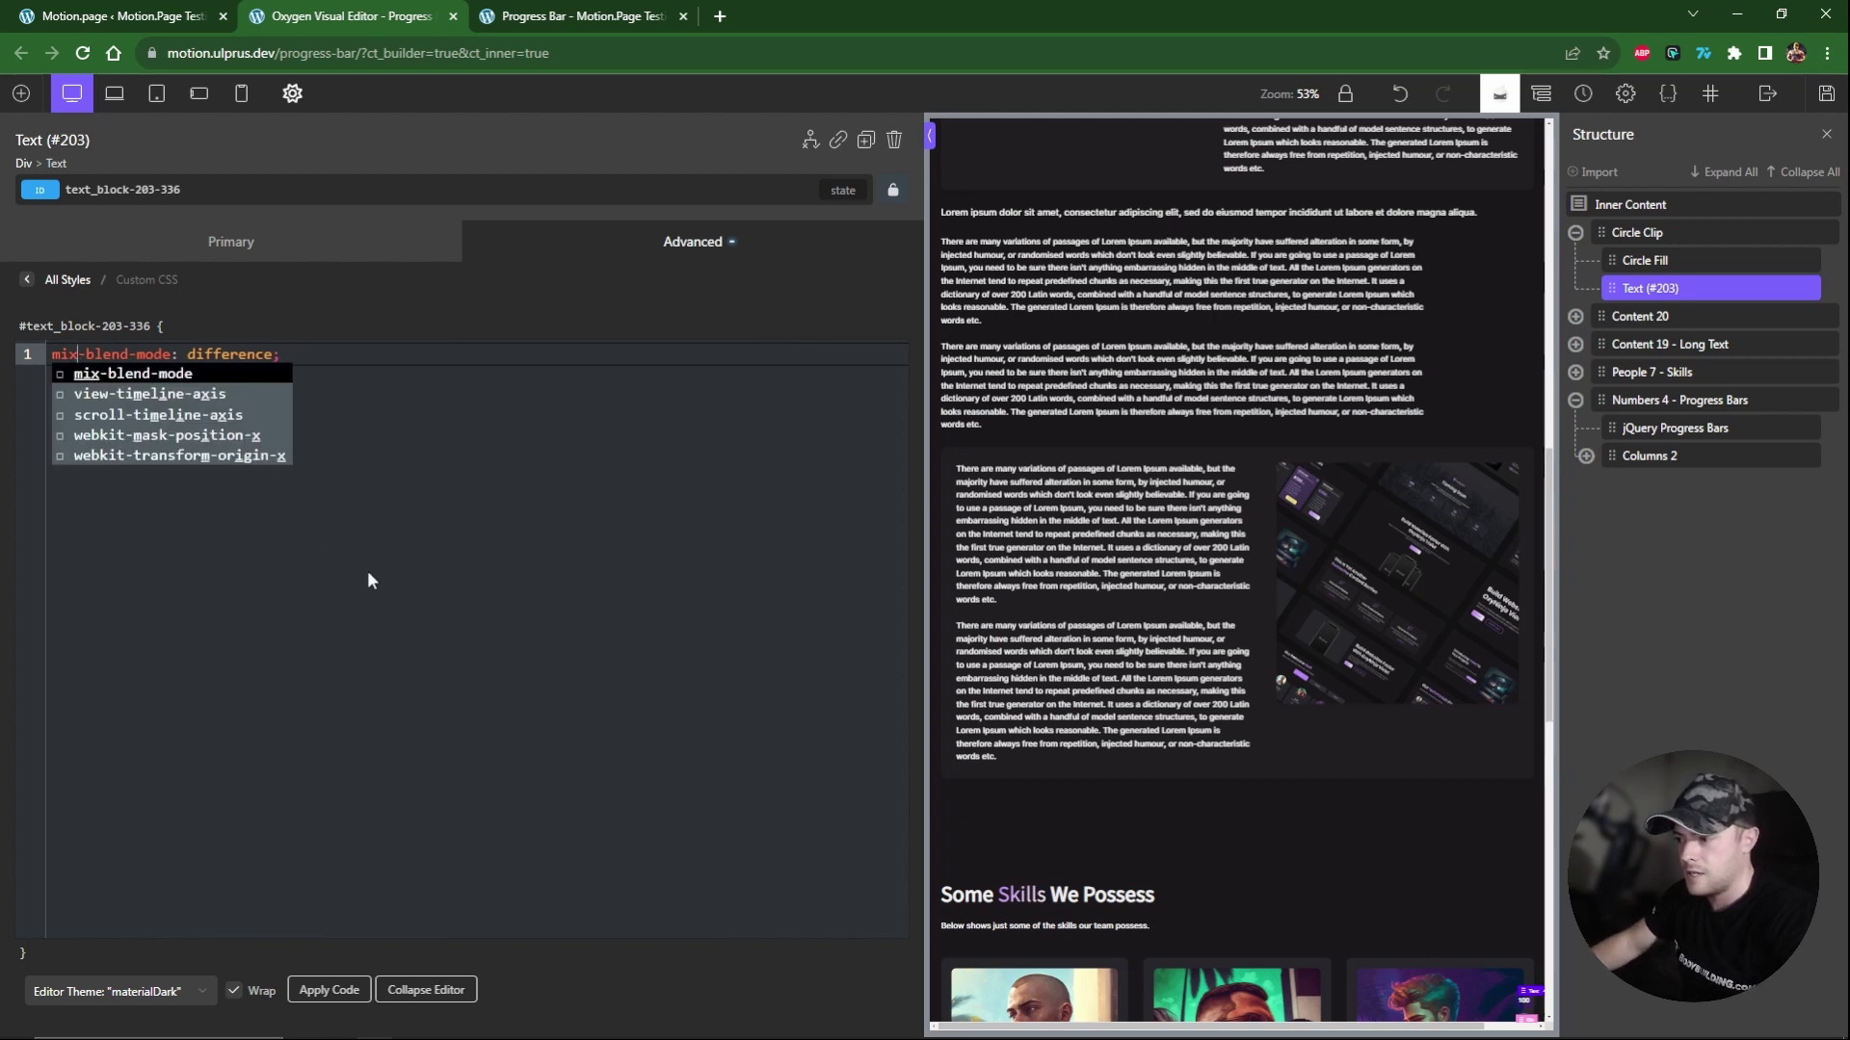
{"action": "left_click", "coordinate": [388, 587]}
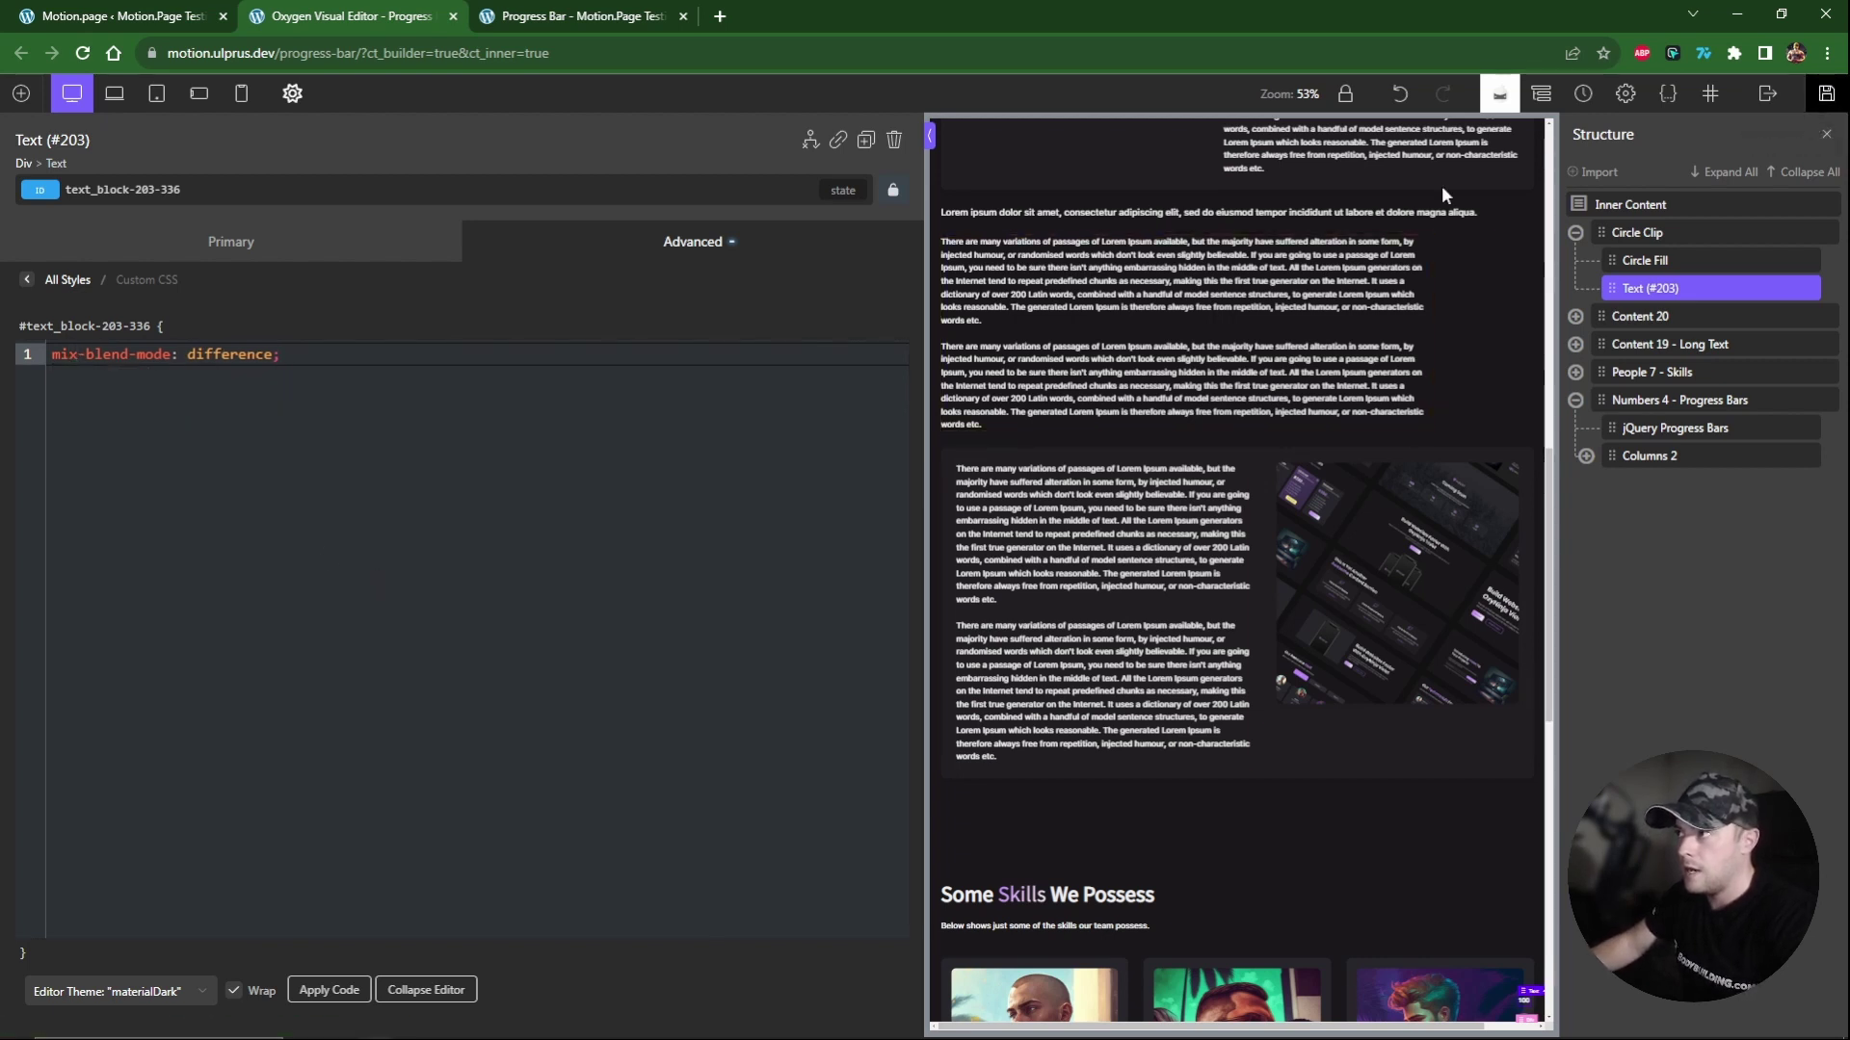
{"action": "key", "text": "ctrl+s"}
Reload the live page and examine the number's contrast against the circle fill at various scroll positions.
{"action": "left_click", "coordinate": [582, 17]}
{"action": "key", "text": "F5"}
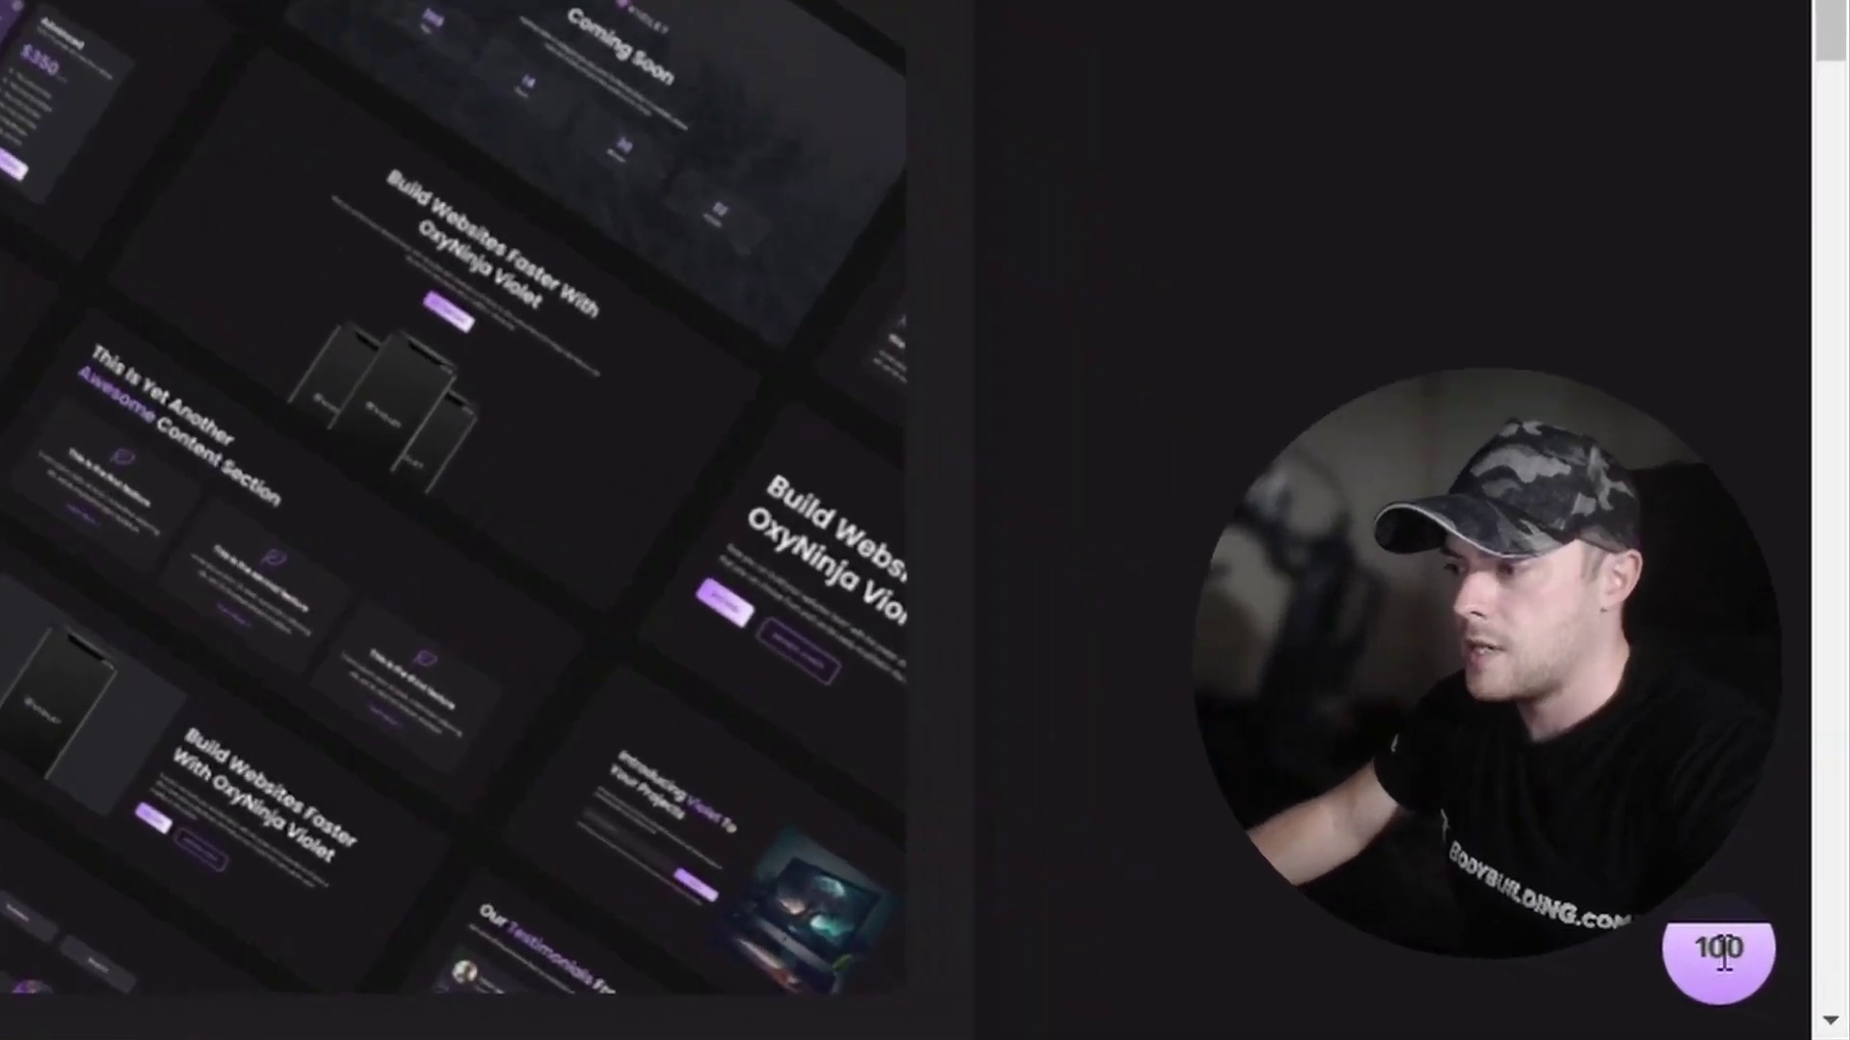
{"action": "double_click", "coordinate": [1784, 996]}
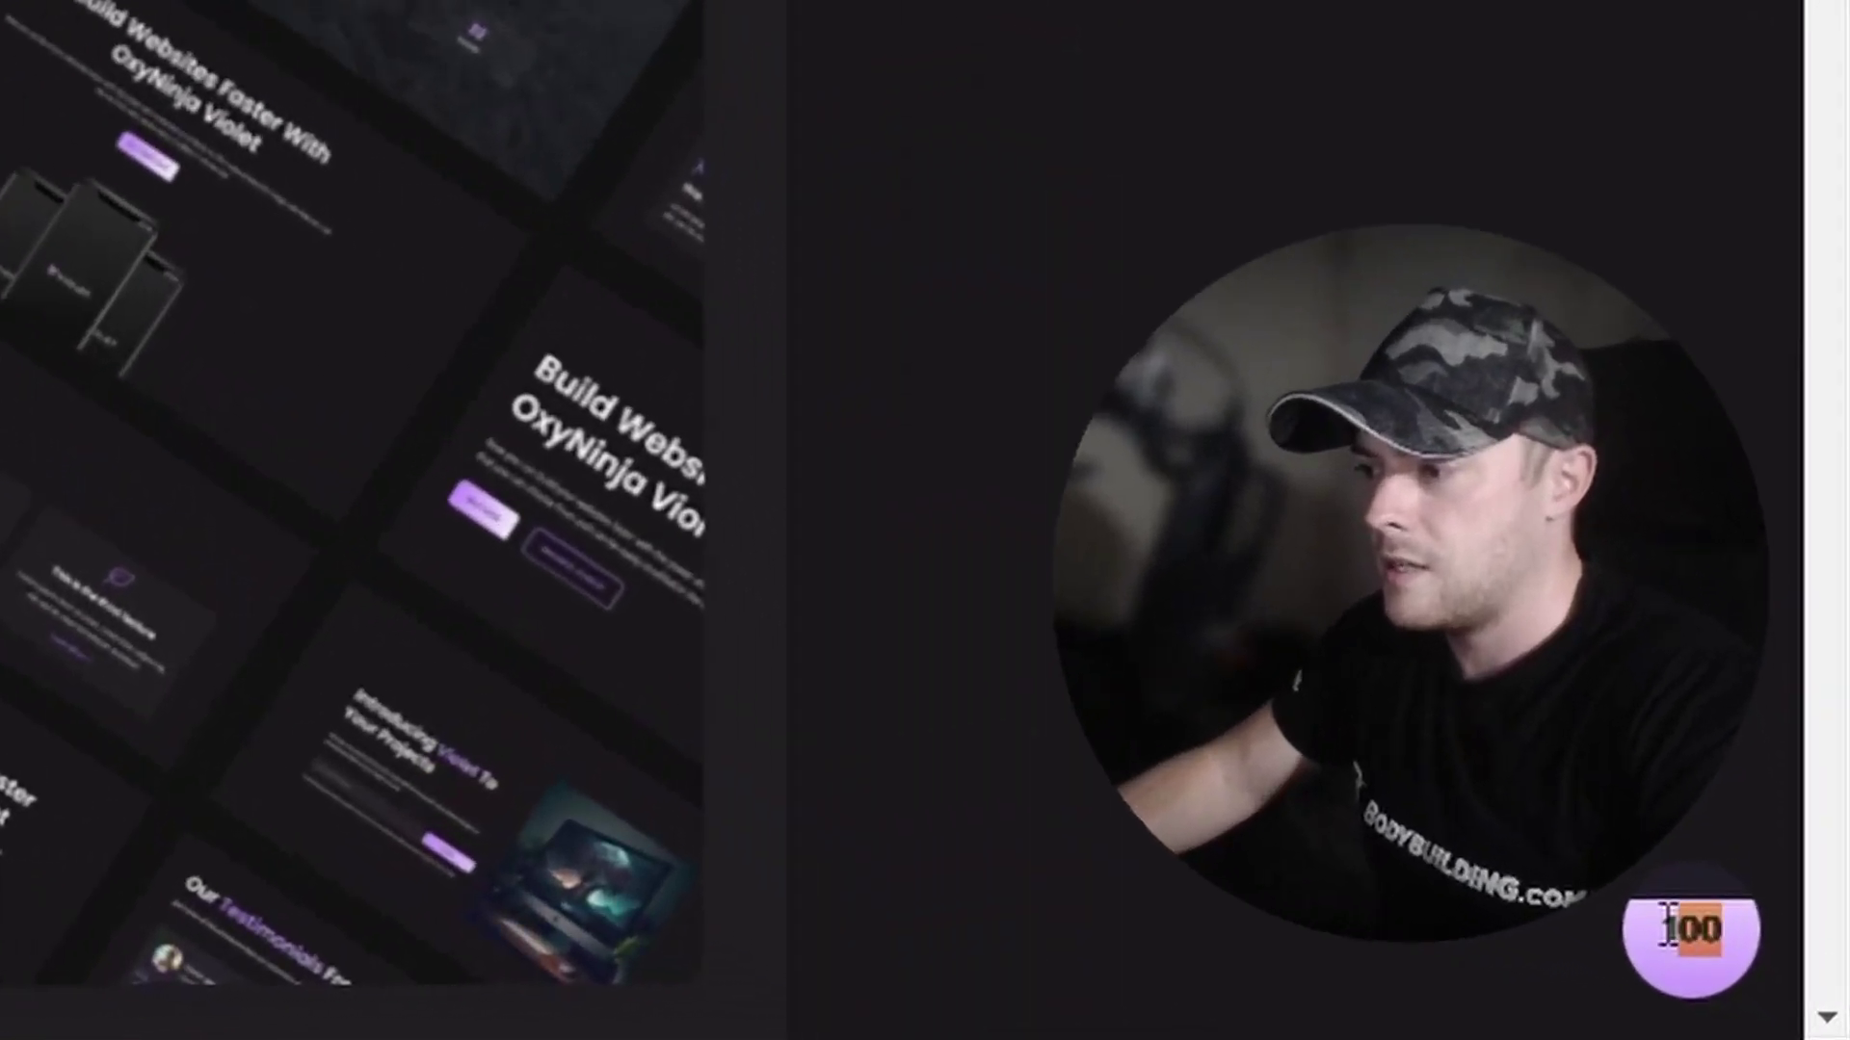
{"action": "scroll", "coordinate": [891, 412], "scroll_direction": "up", "scroll_amount": 5}
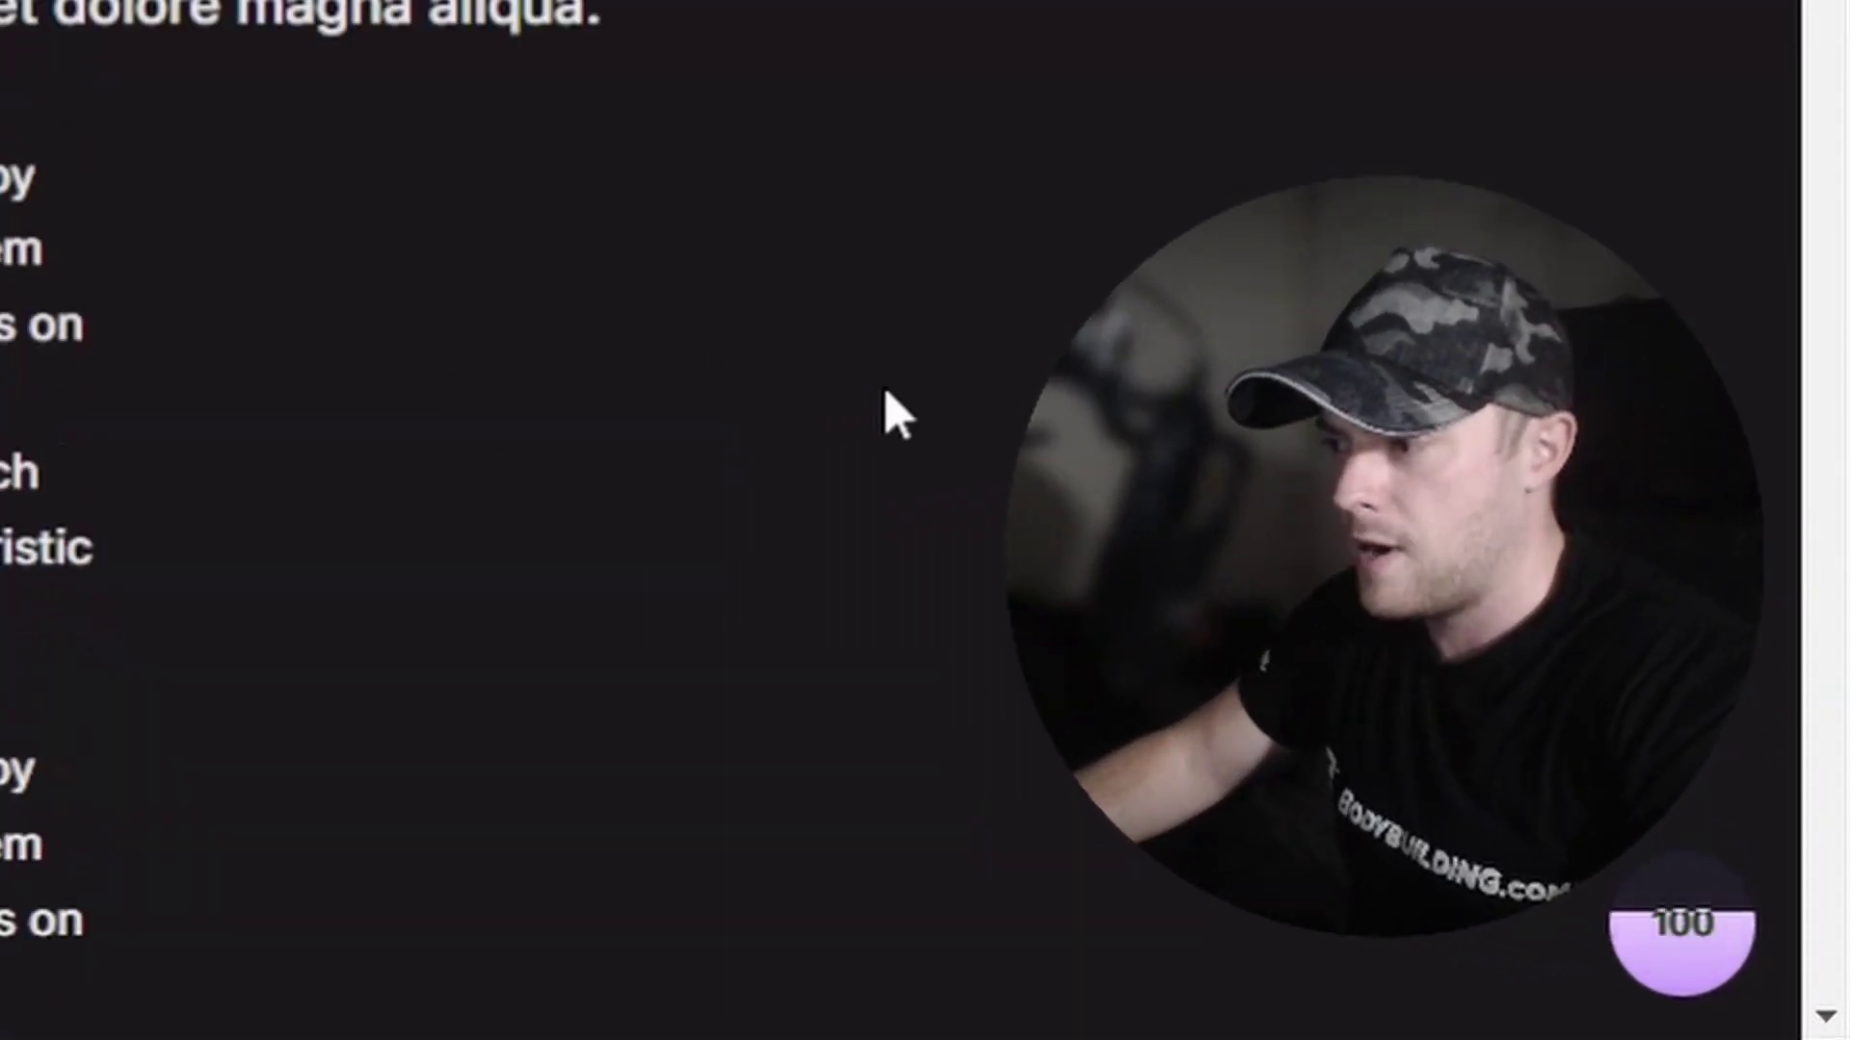
{"action": "scroll", "coordinate": [891, 413], "scroll_direction": "up", "scroll_amount": 5}
{"action": "scroll", "coordinate": [891, 412], "scroll_direction": "down", "scroll_amount": 5}
{"action": "scroll", "coordinate": [891, 412], "scroll_direction": "up", "scroll_amount": 10}
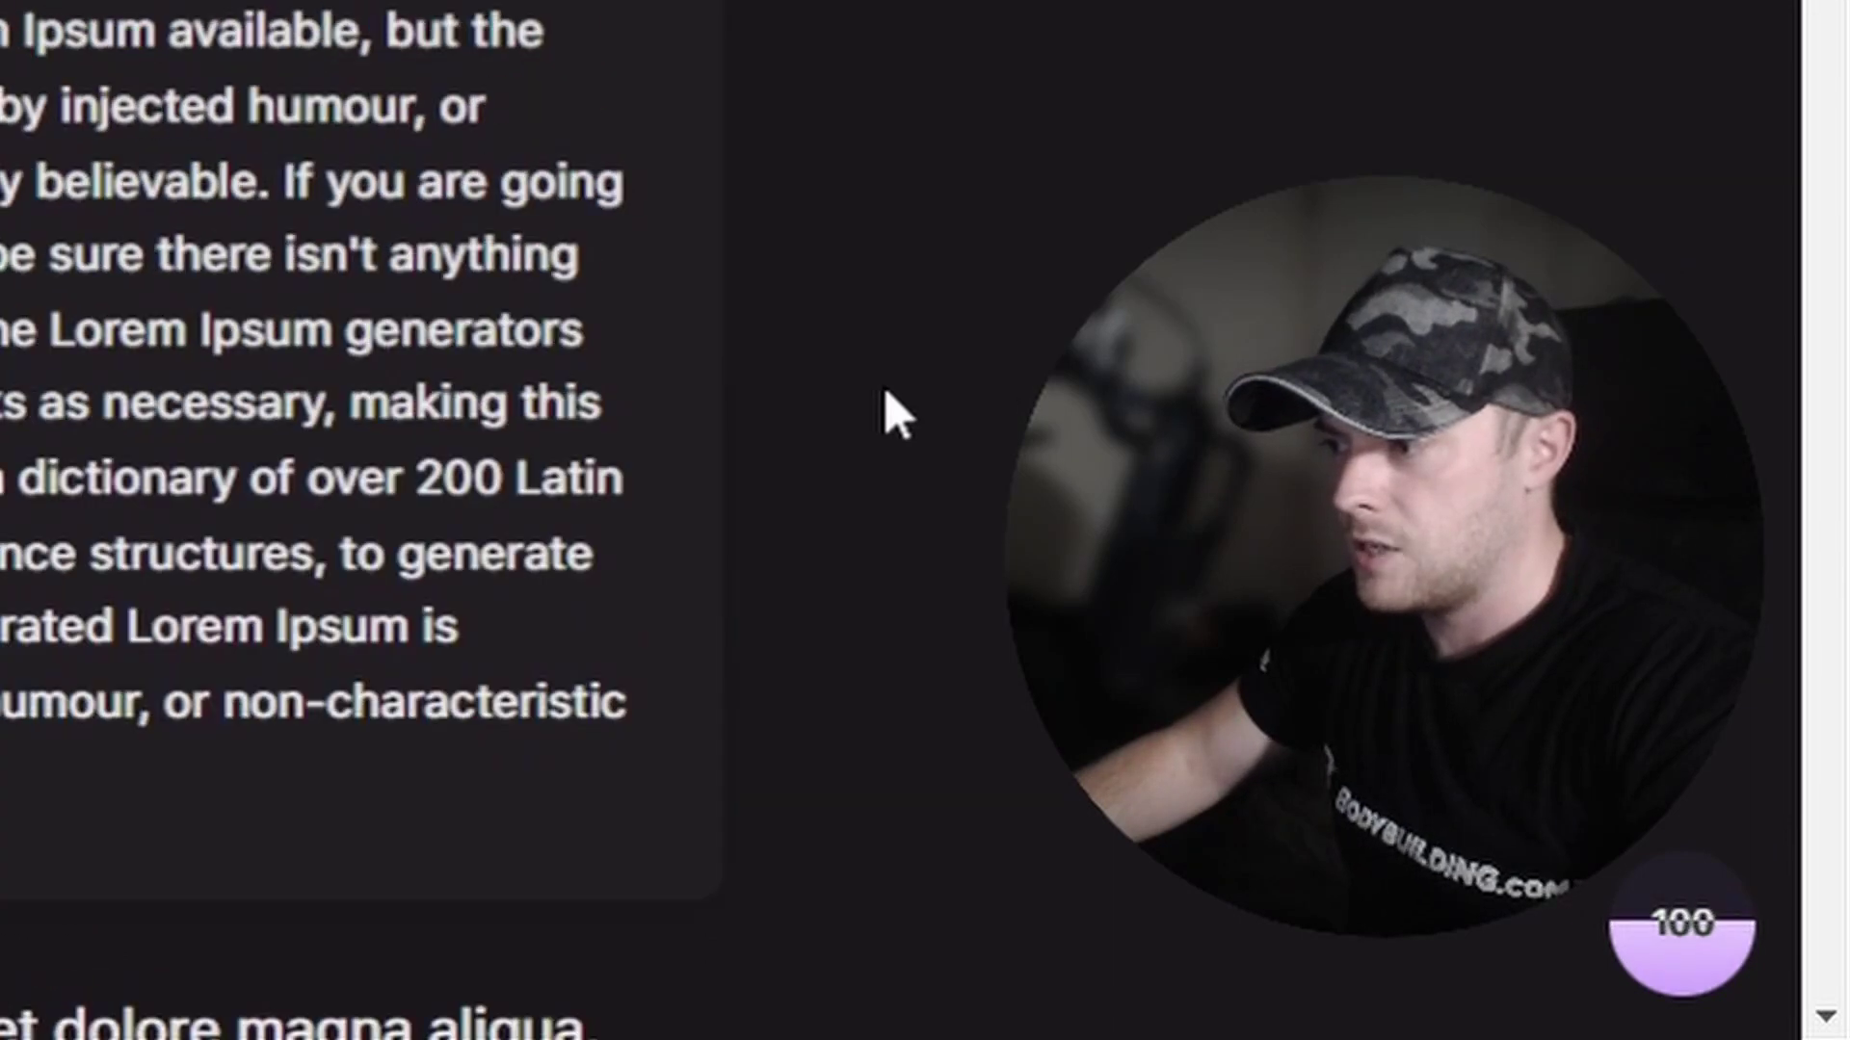
{"action": "scroll", "coordinate": [891, 413], "scroll_direction": "down", "scroll_amount": 5}
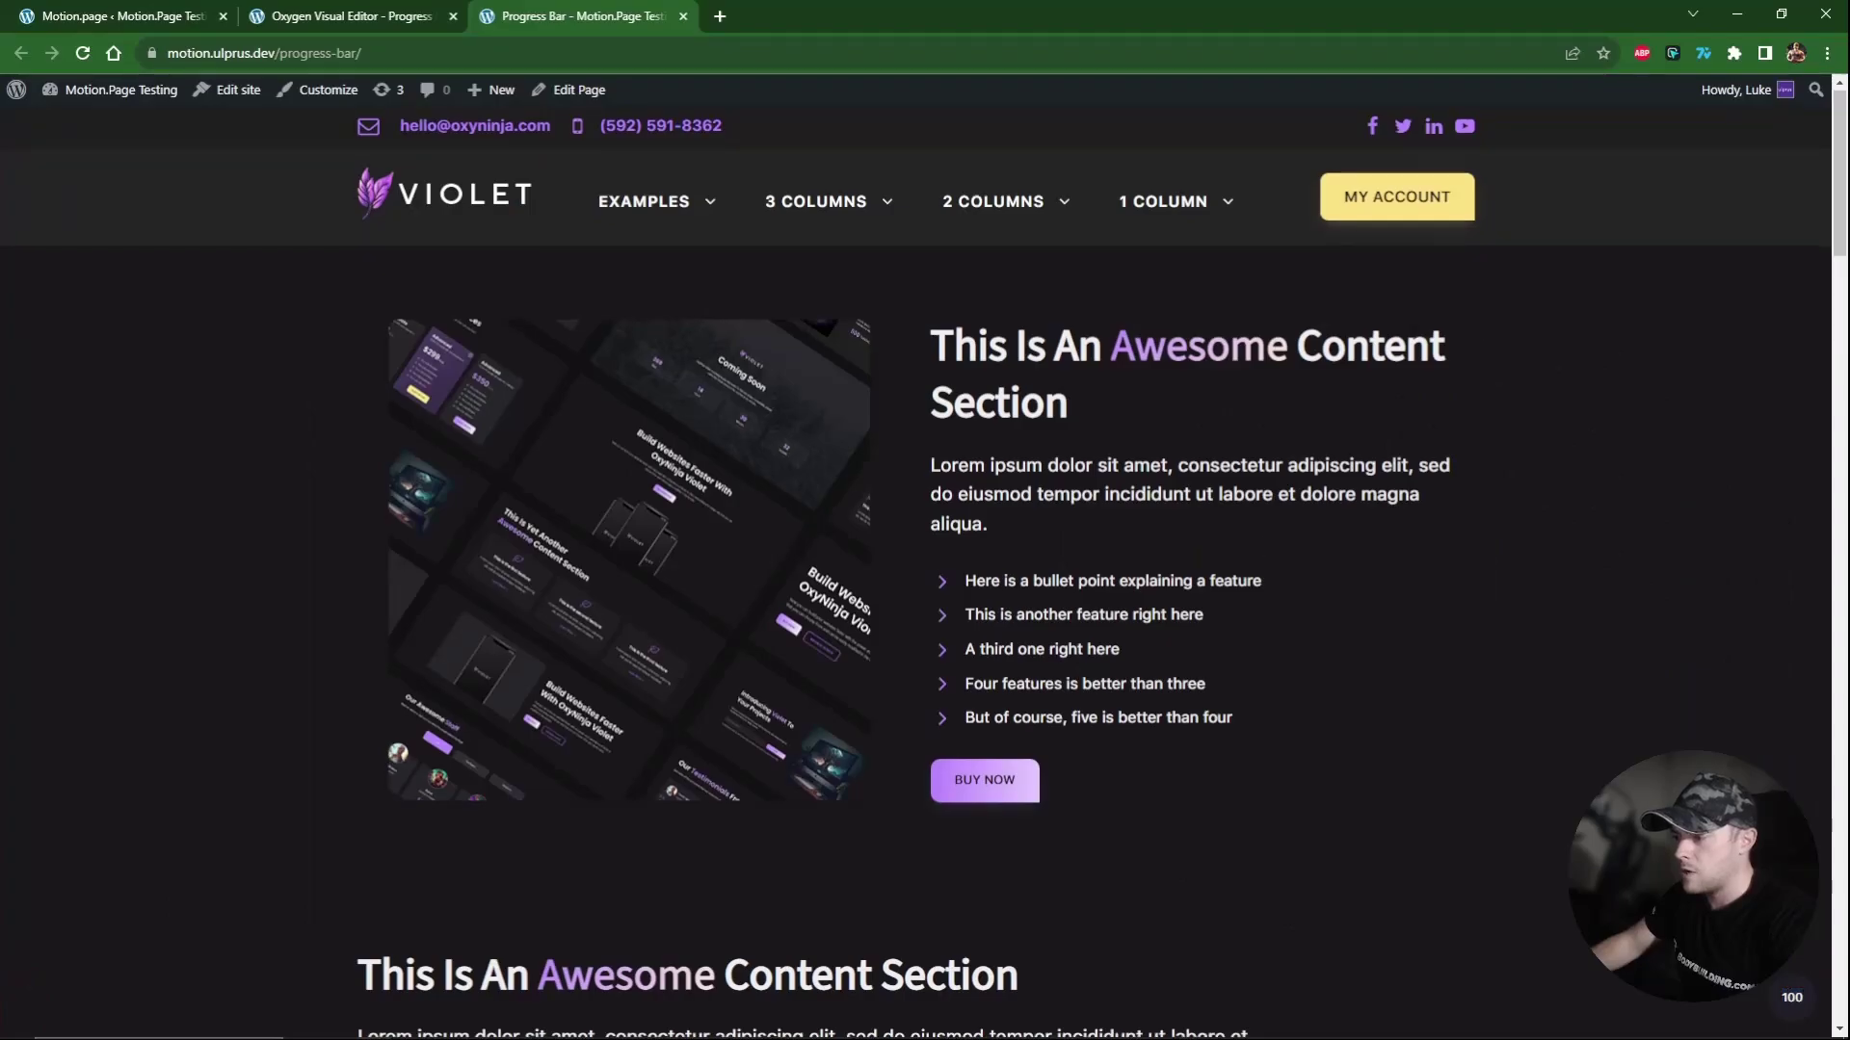
{"action": "scroll", "coordinate": [891, 412], "scroll_direction": "down", "scroll_amount": 20}
{"action": "scroll", "coordinate": [891, 413], "scroll_direction": "down", "scroll_amount": 10}
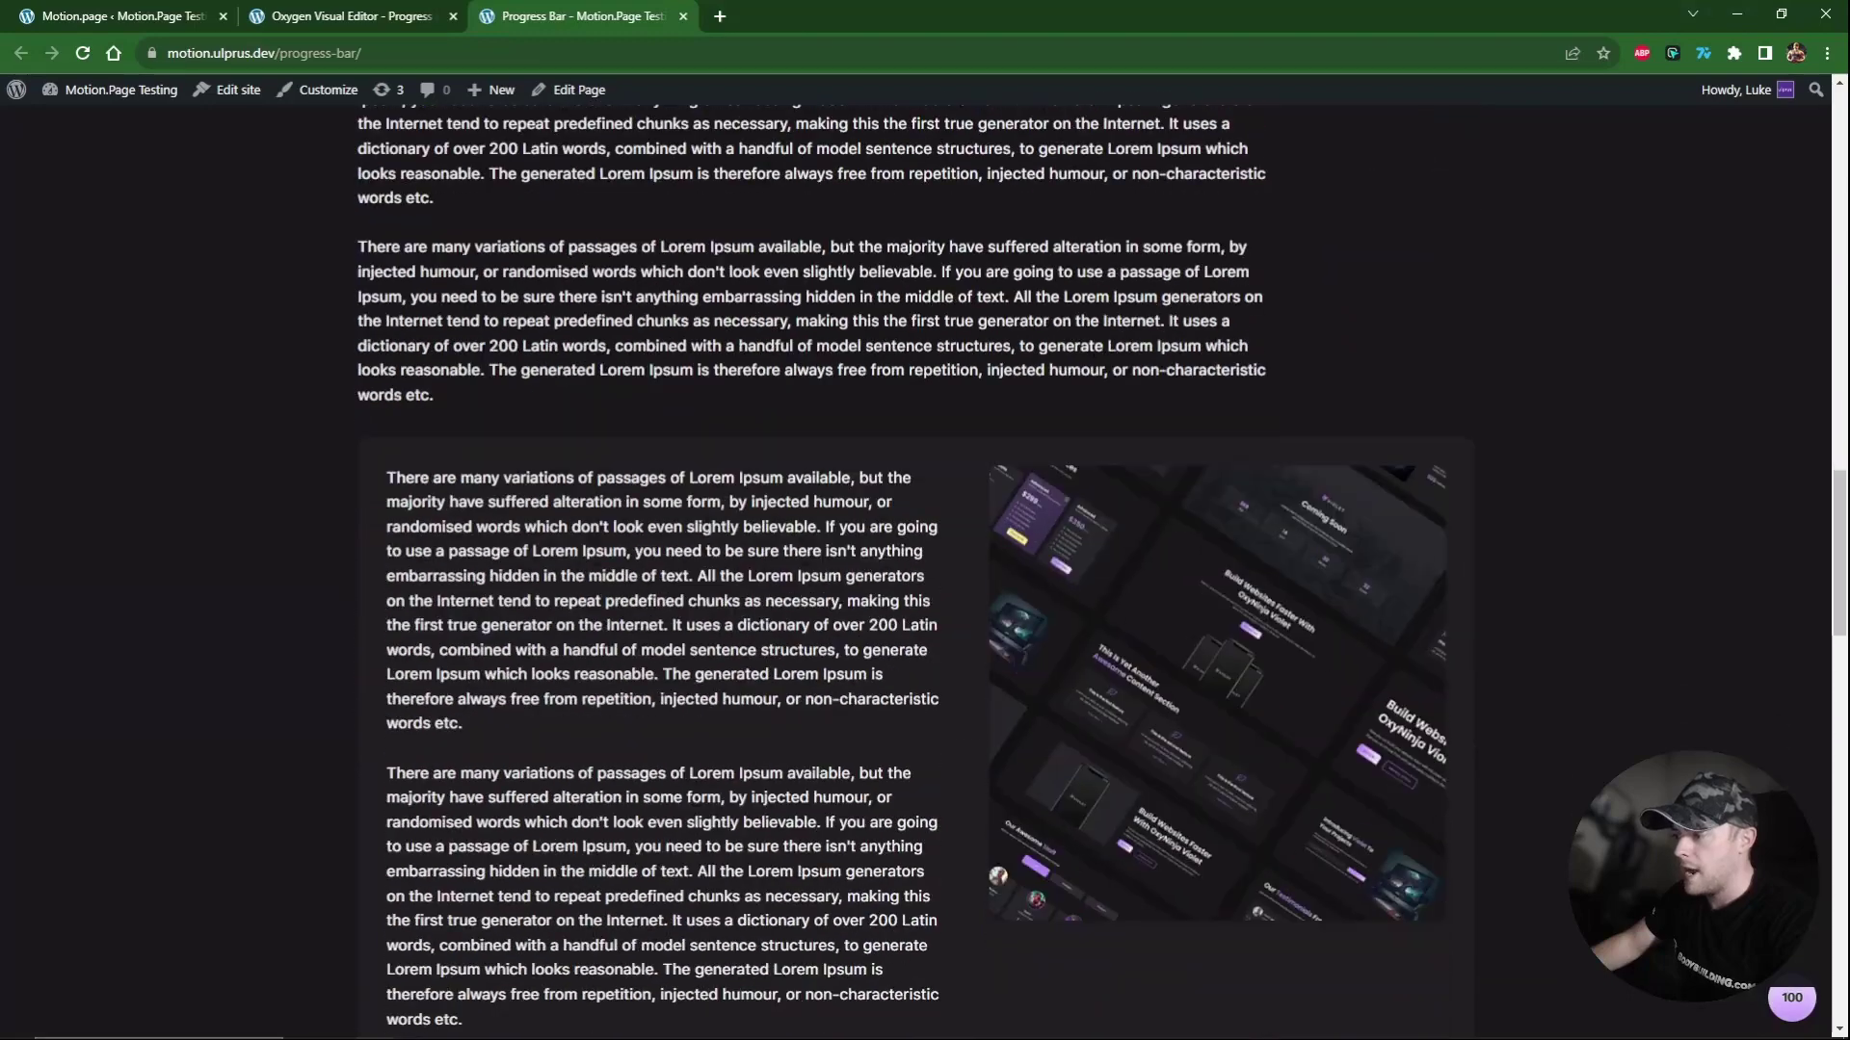
{"action": "scroll", "coordinate": [891, 413], "scroll_direction": "up", "scroll_amount": 15}
{"action": "scroll", "coordinate": [891, 412], "scroll_direction": "down", "scroll_amount": 20}
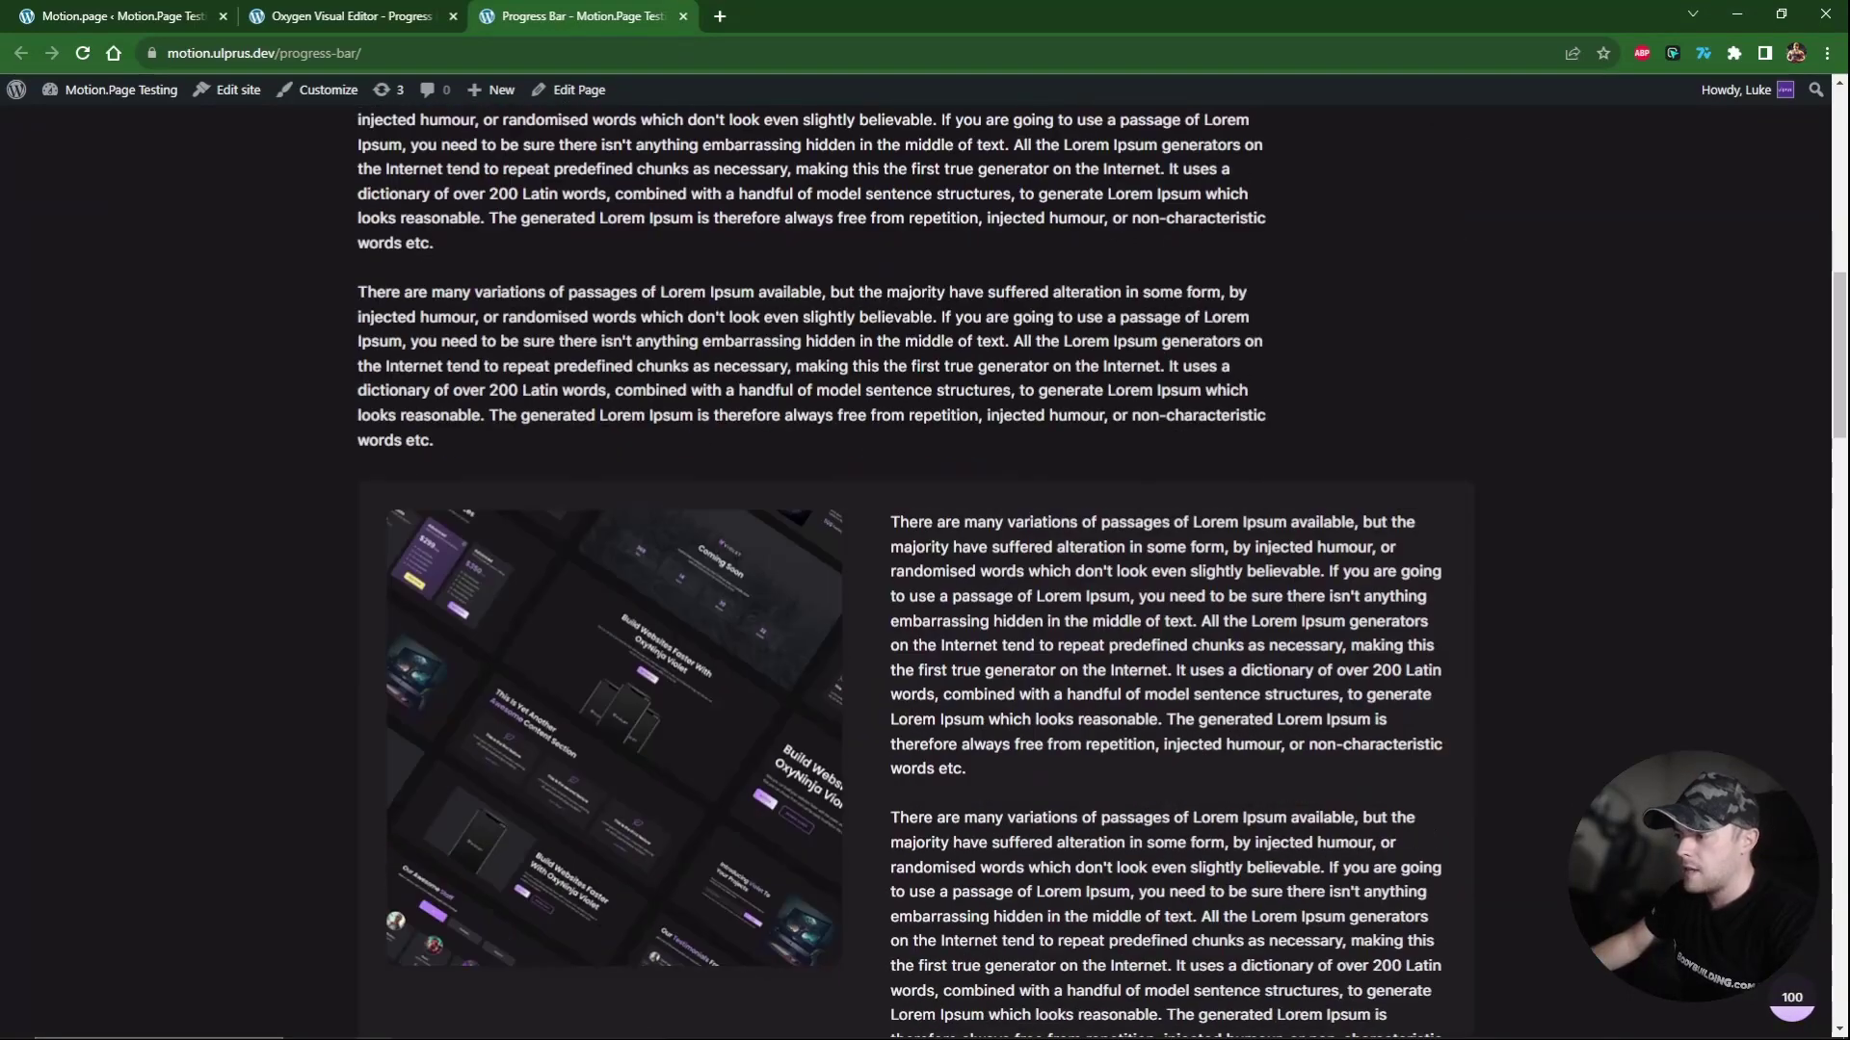
{"action": "scroll", "coordinate": [1422, 729], "scroll_direction": "up", "scroll_amount": 20}
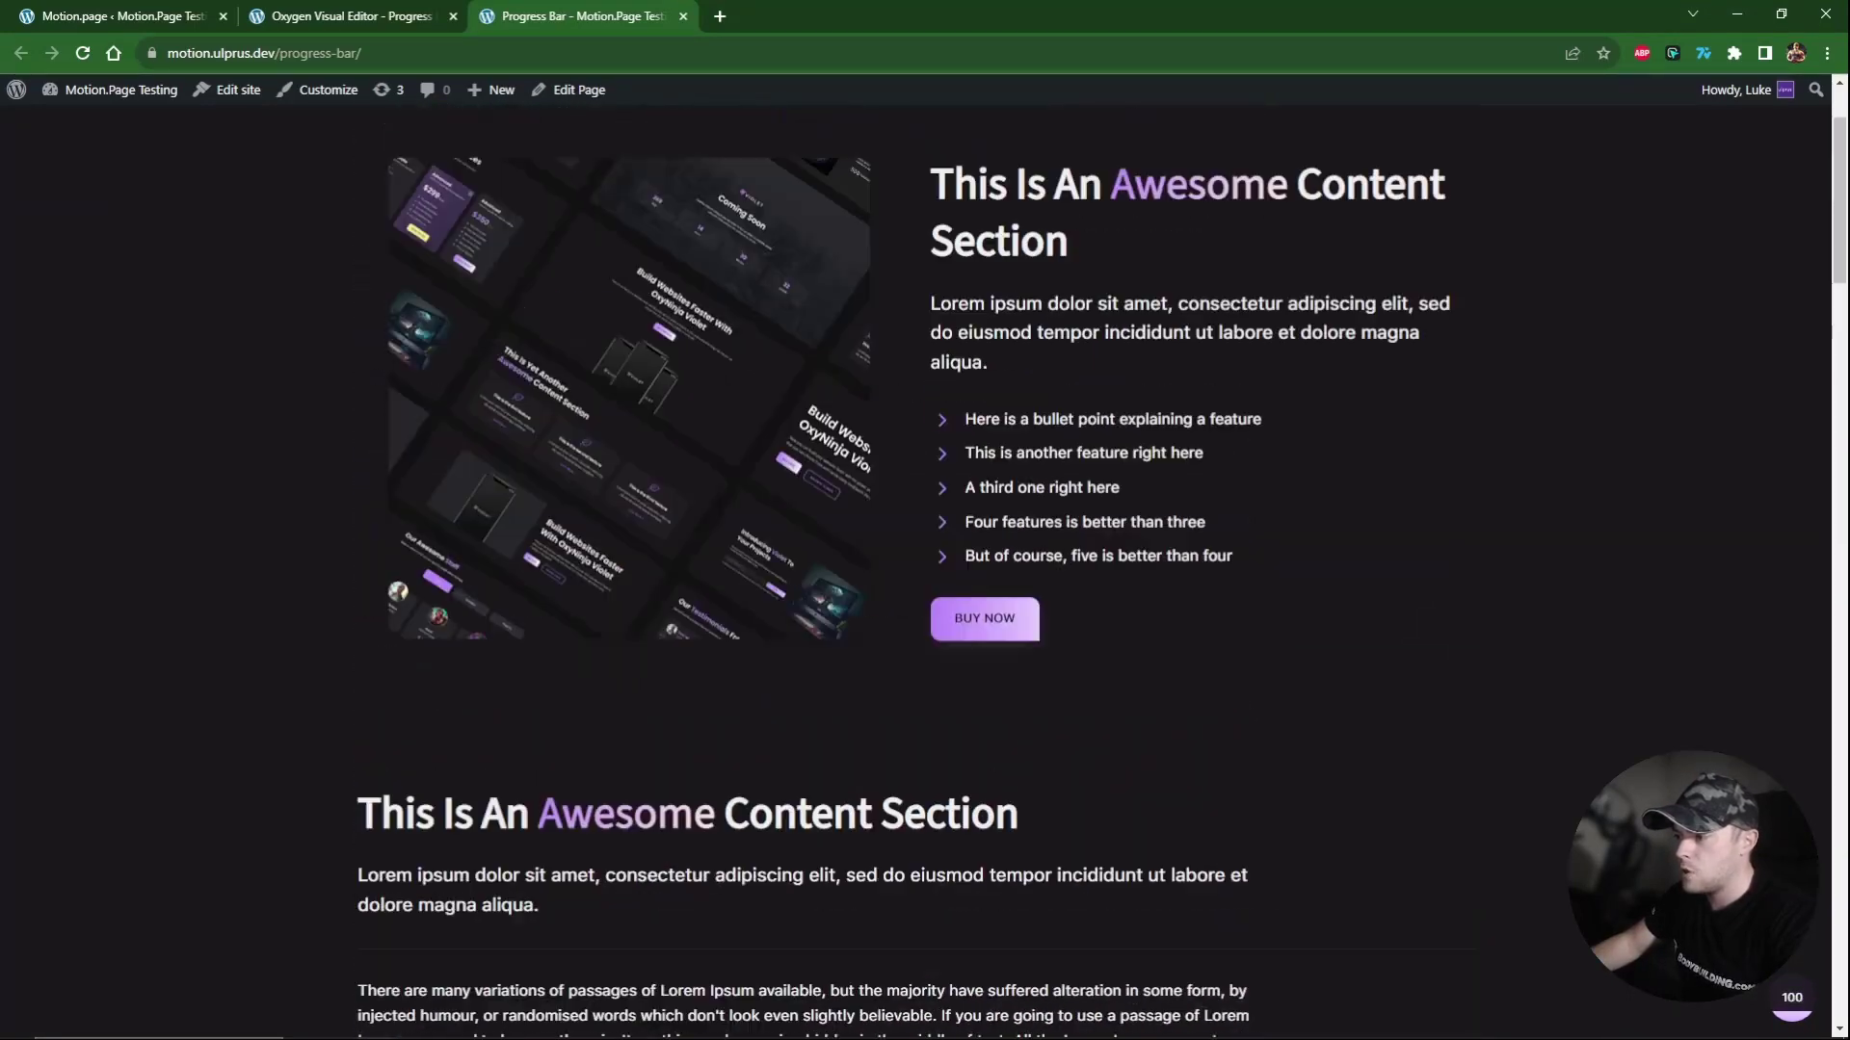
In Motion.page, add a second animation to the timeline and target the number's text element, #text_block-203-336.
{"action": "left_click", "coordinate": [123, 14]}
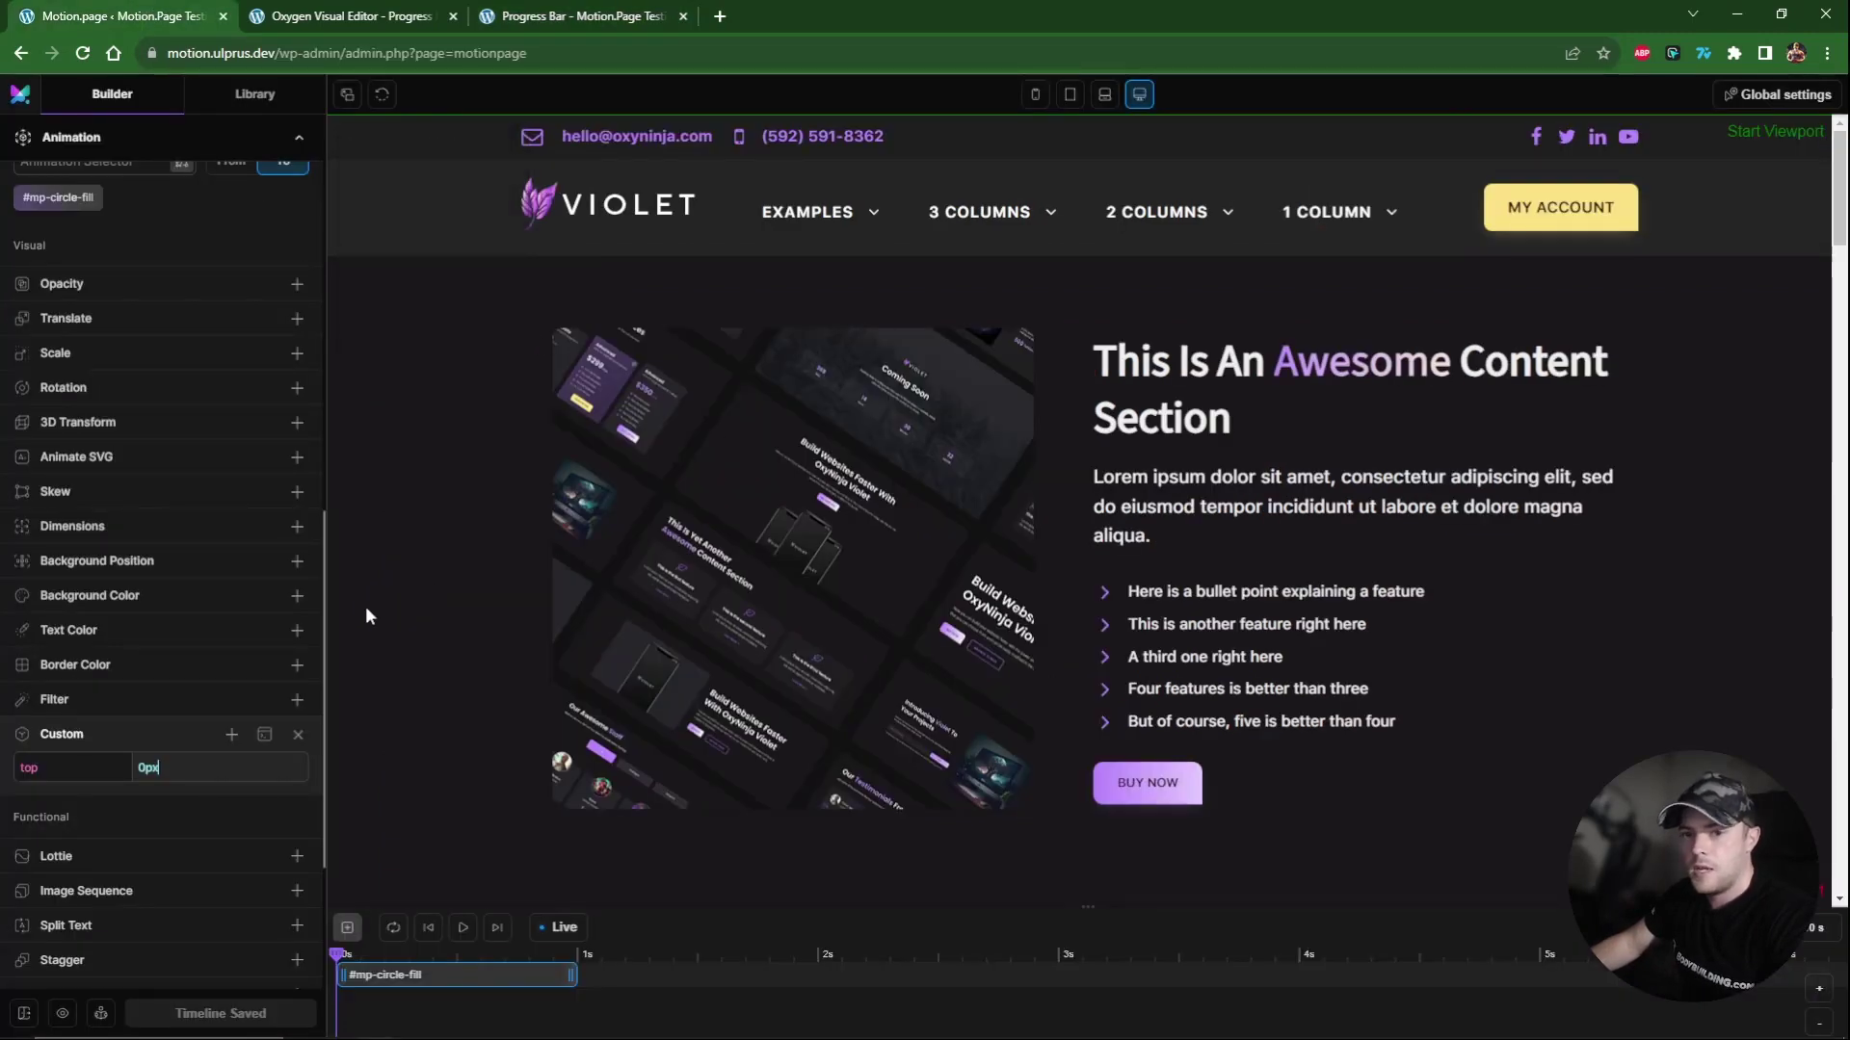
{"action": "left_click", "coordinate": [349, 928]}
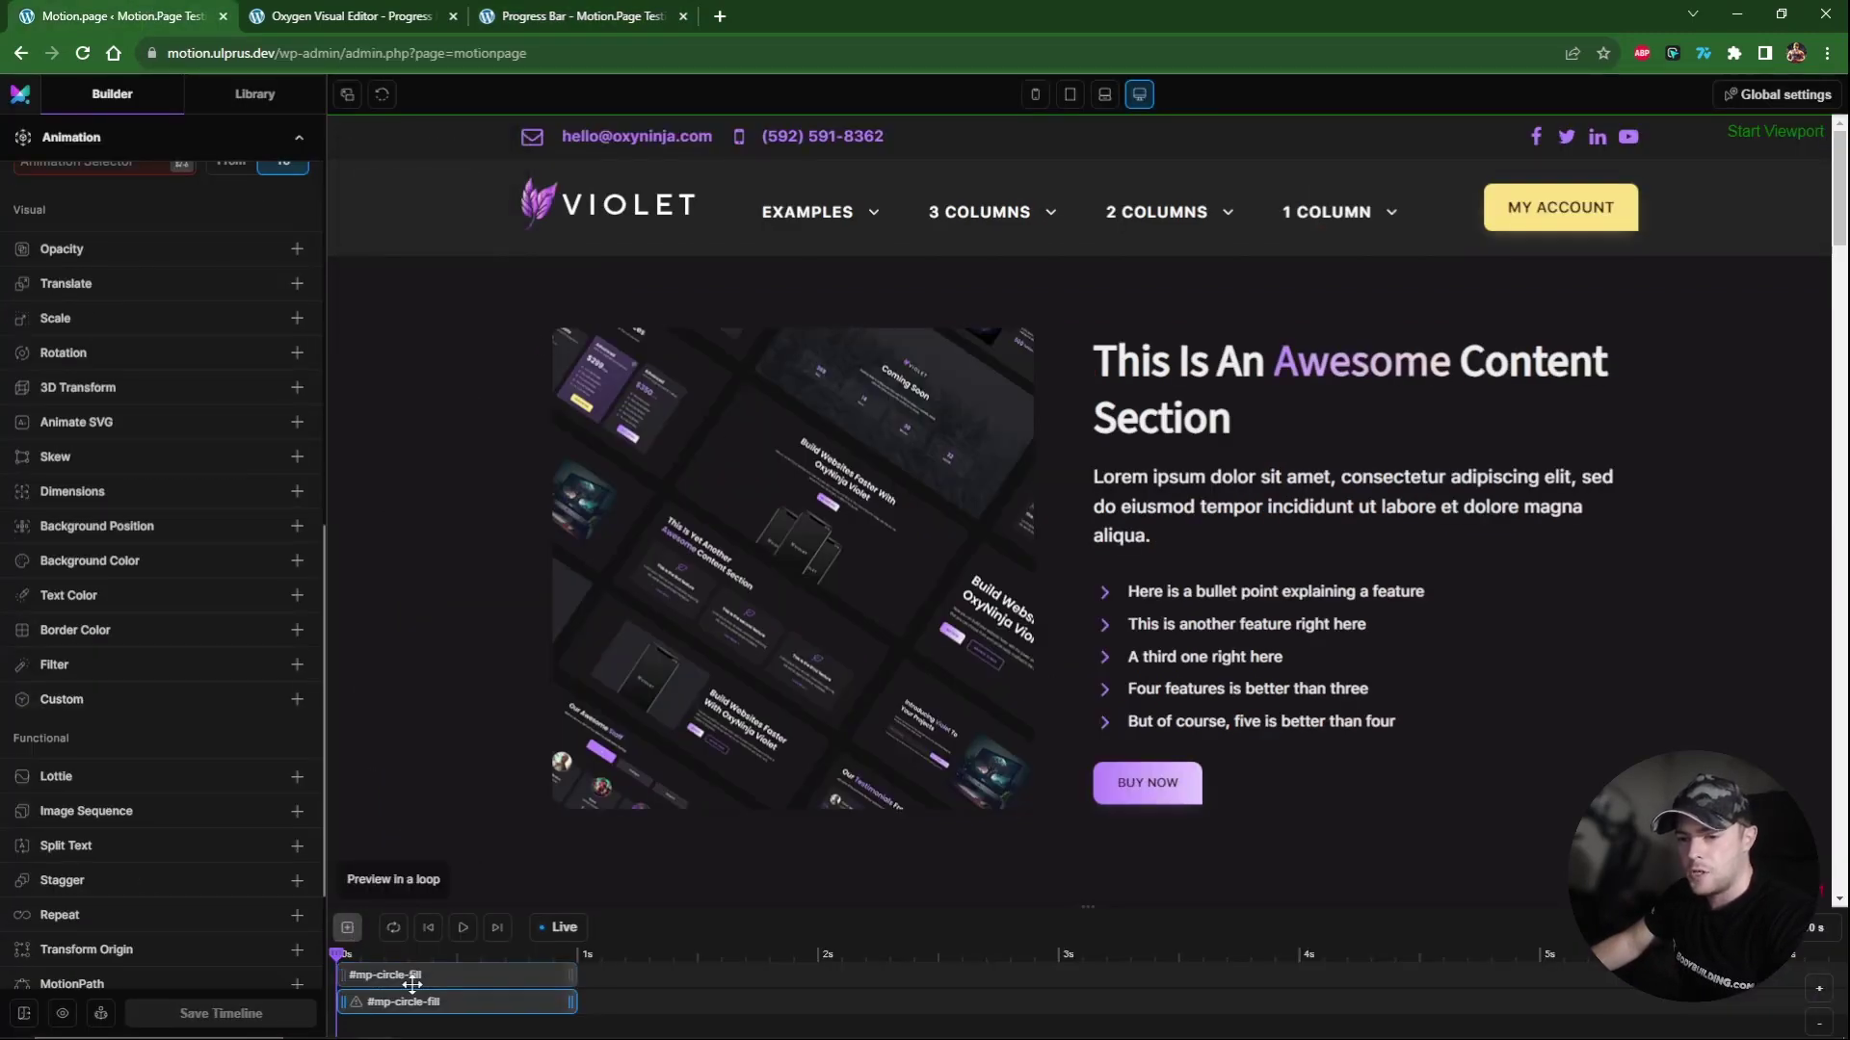
{"action": "scroll", "coordinate": [194, 363], "scroll_direction": "up", "scroll_amount": 3}
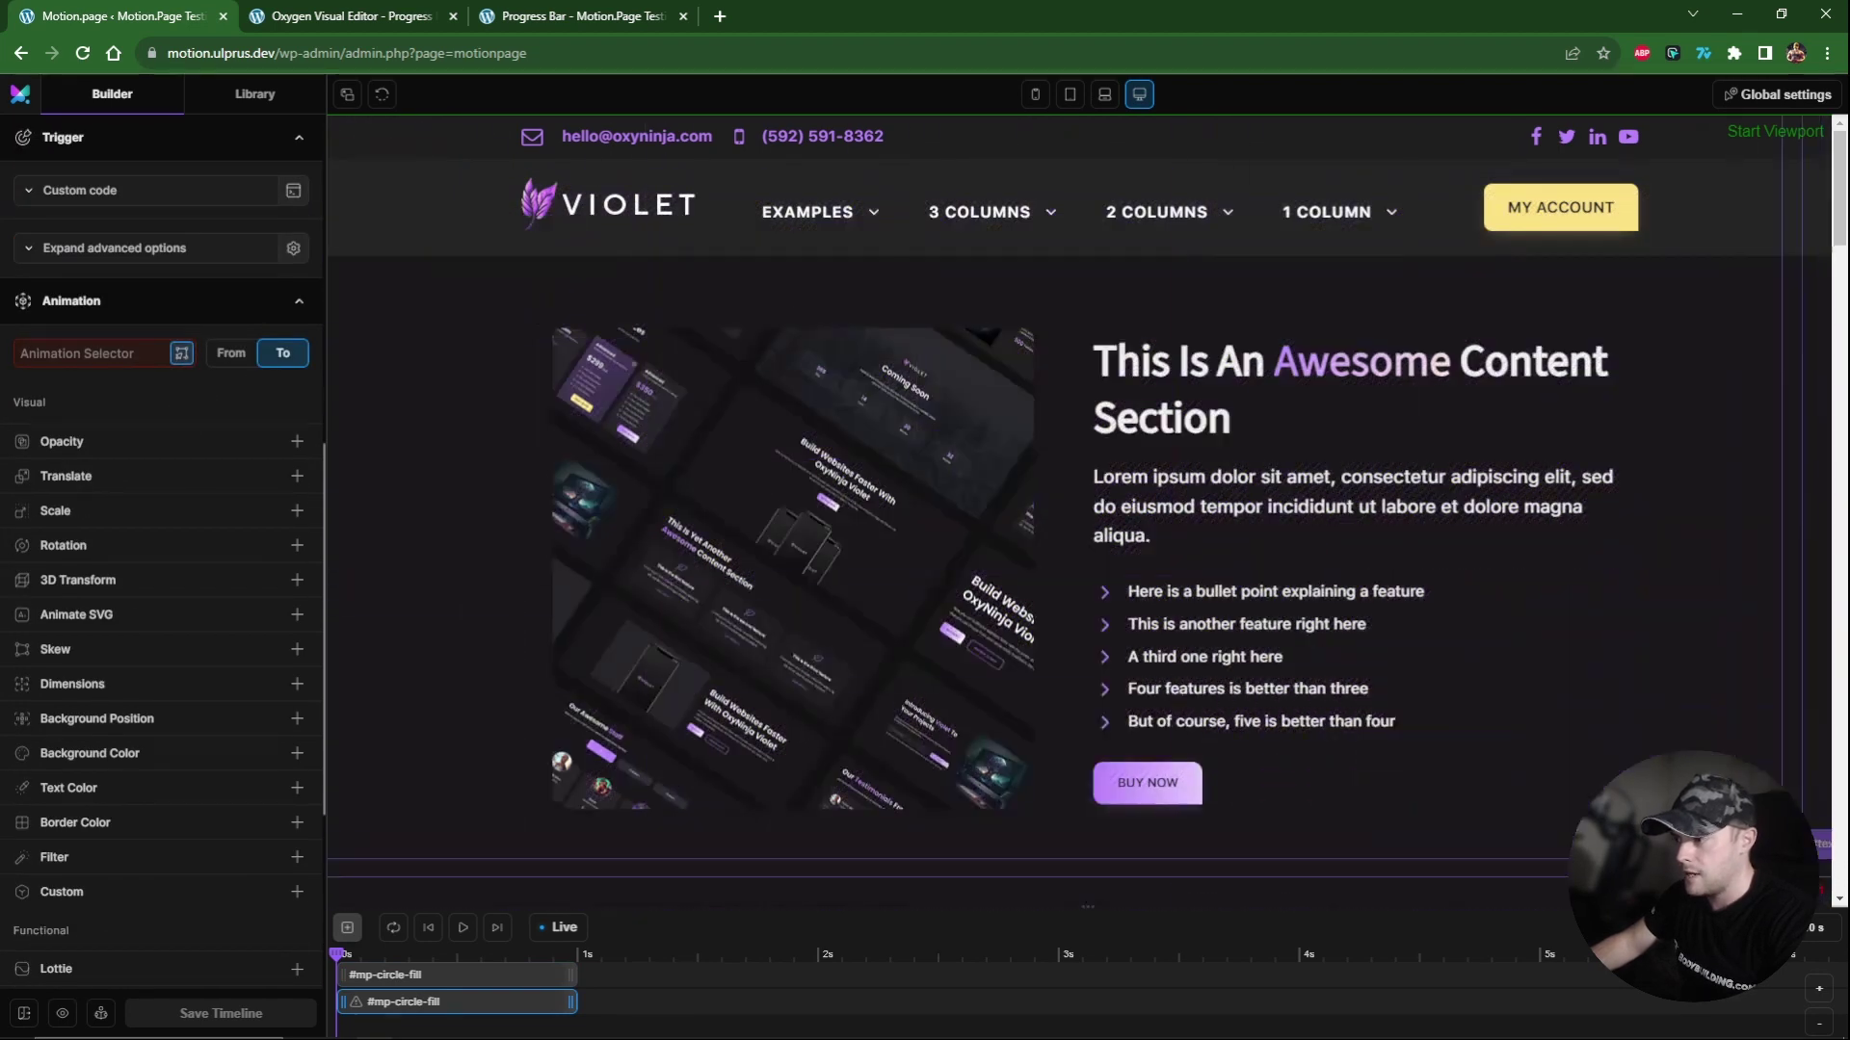
{"action": "left_click", "coordinate": [1456, 718]}
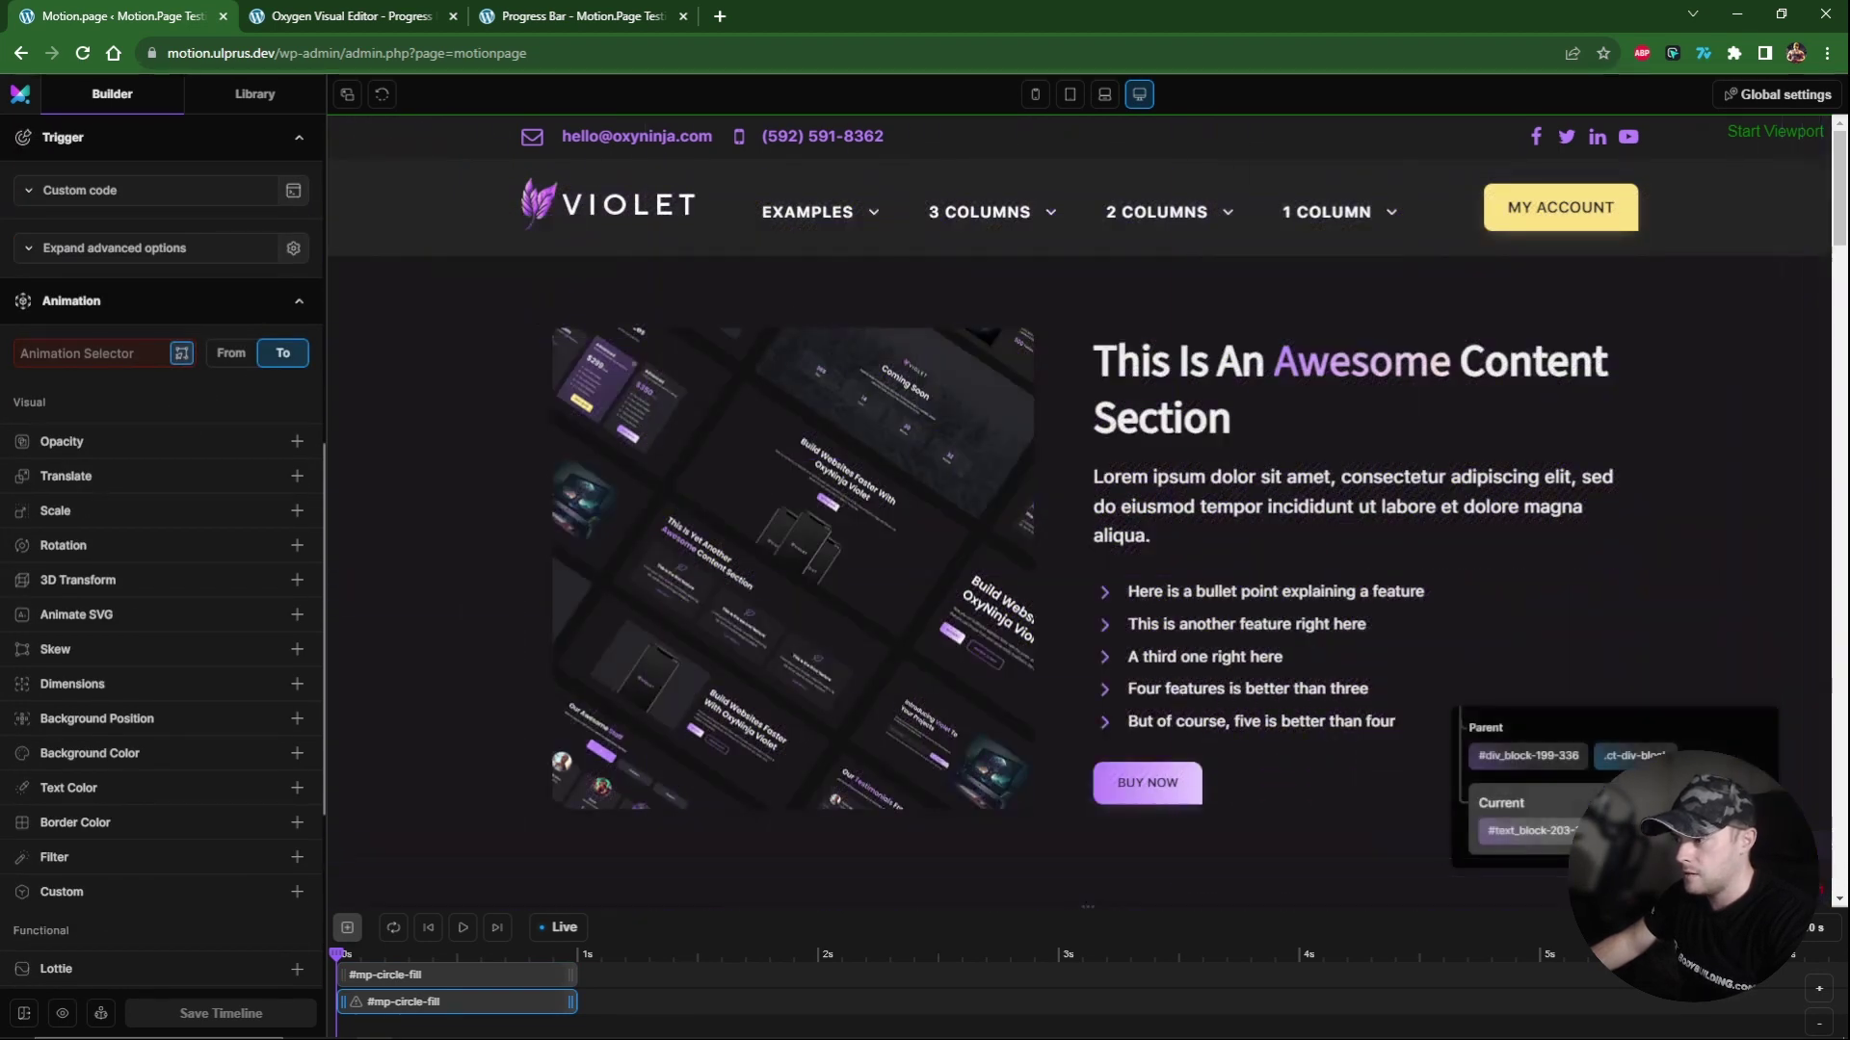
{"action": "left_click", "coordinate": [1551, 836]}
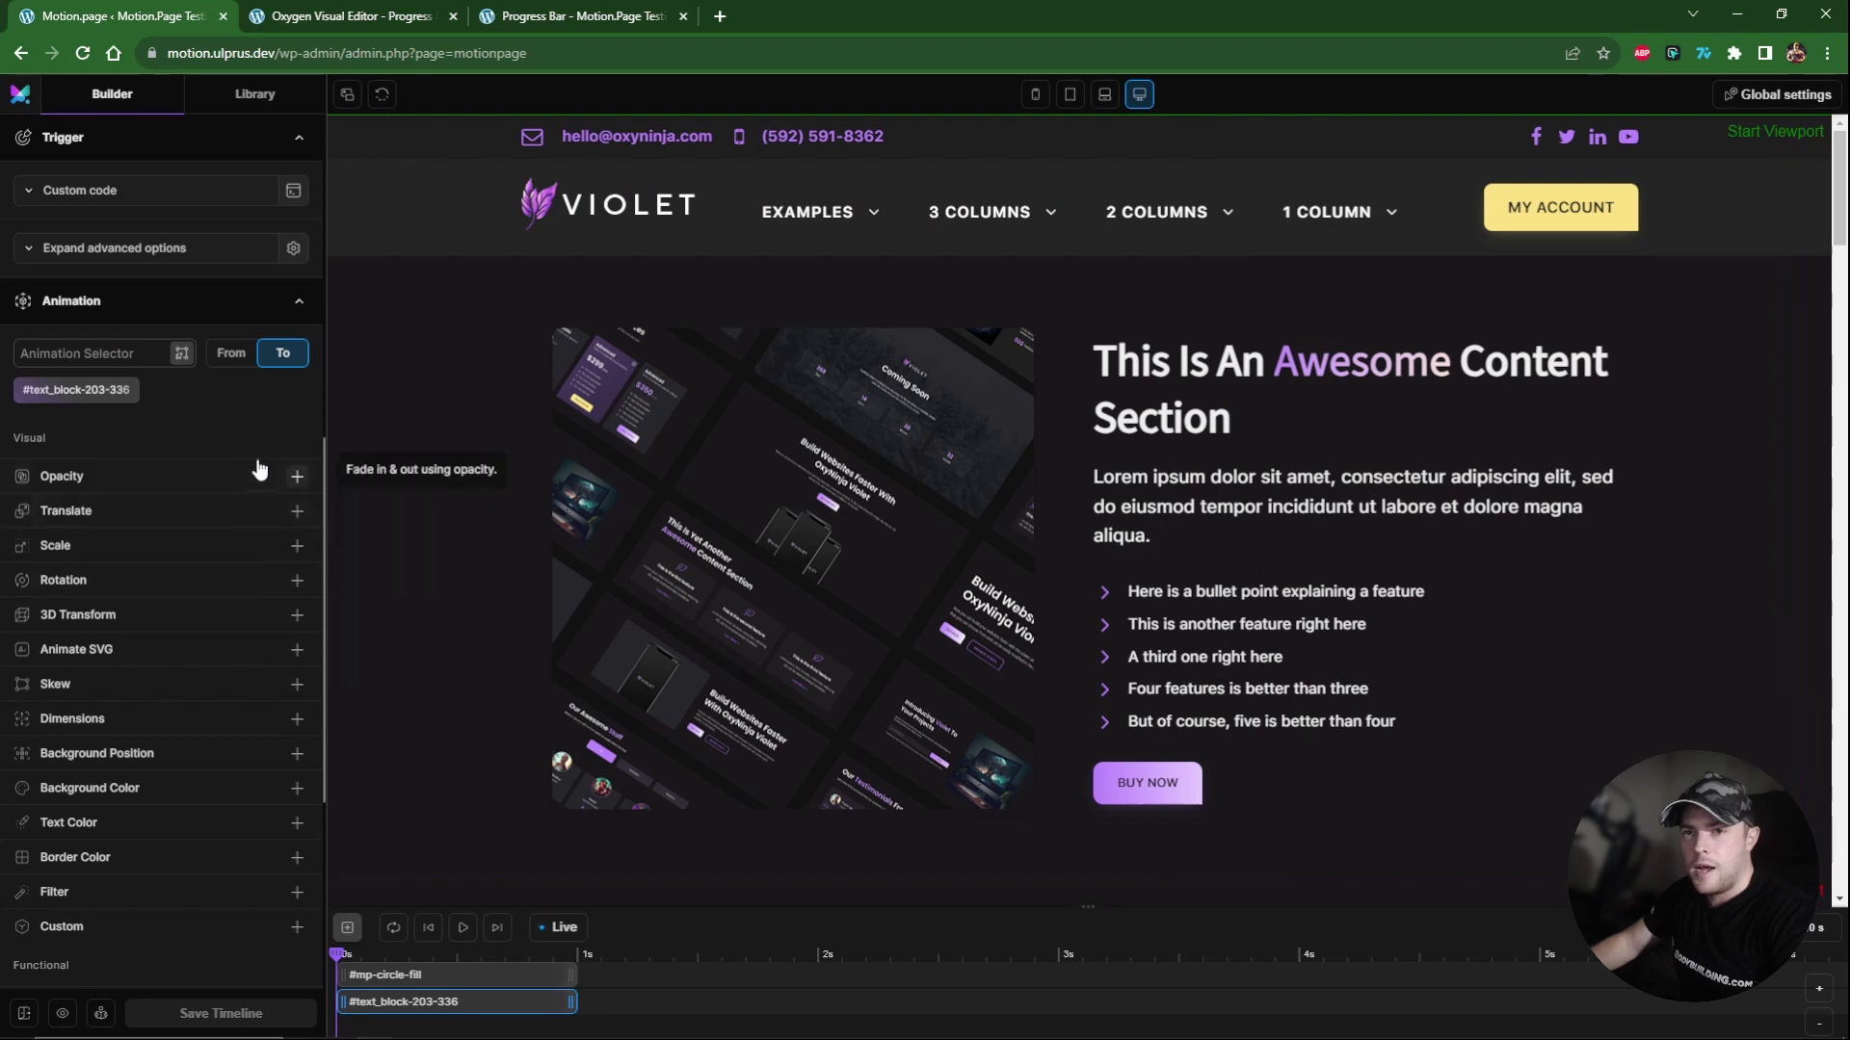
Give the text animation a custom From property written as code, innerText: 0.
{"action": "left_click", "coordinate": [232, 352]}
{"action": "scroll", "coordinate": [166, 538], "scroll_direction": "down", "scroll_amount": 1}
{"action": "scroll", "coordinate": [166, 538], "scroll_direction": "down", "scroll_amount": 1}
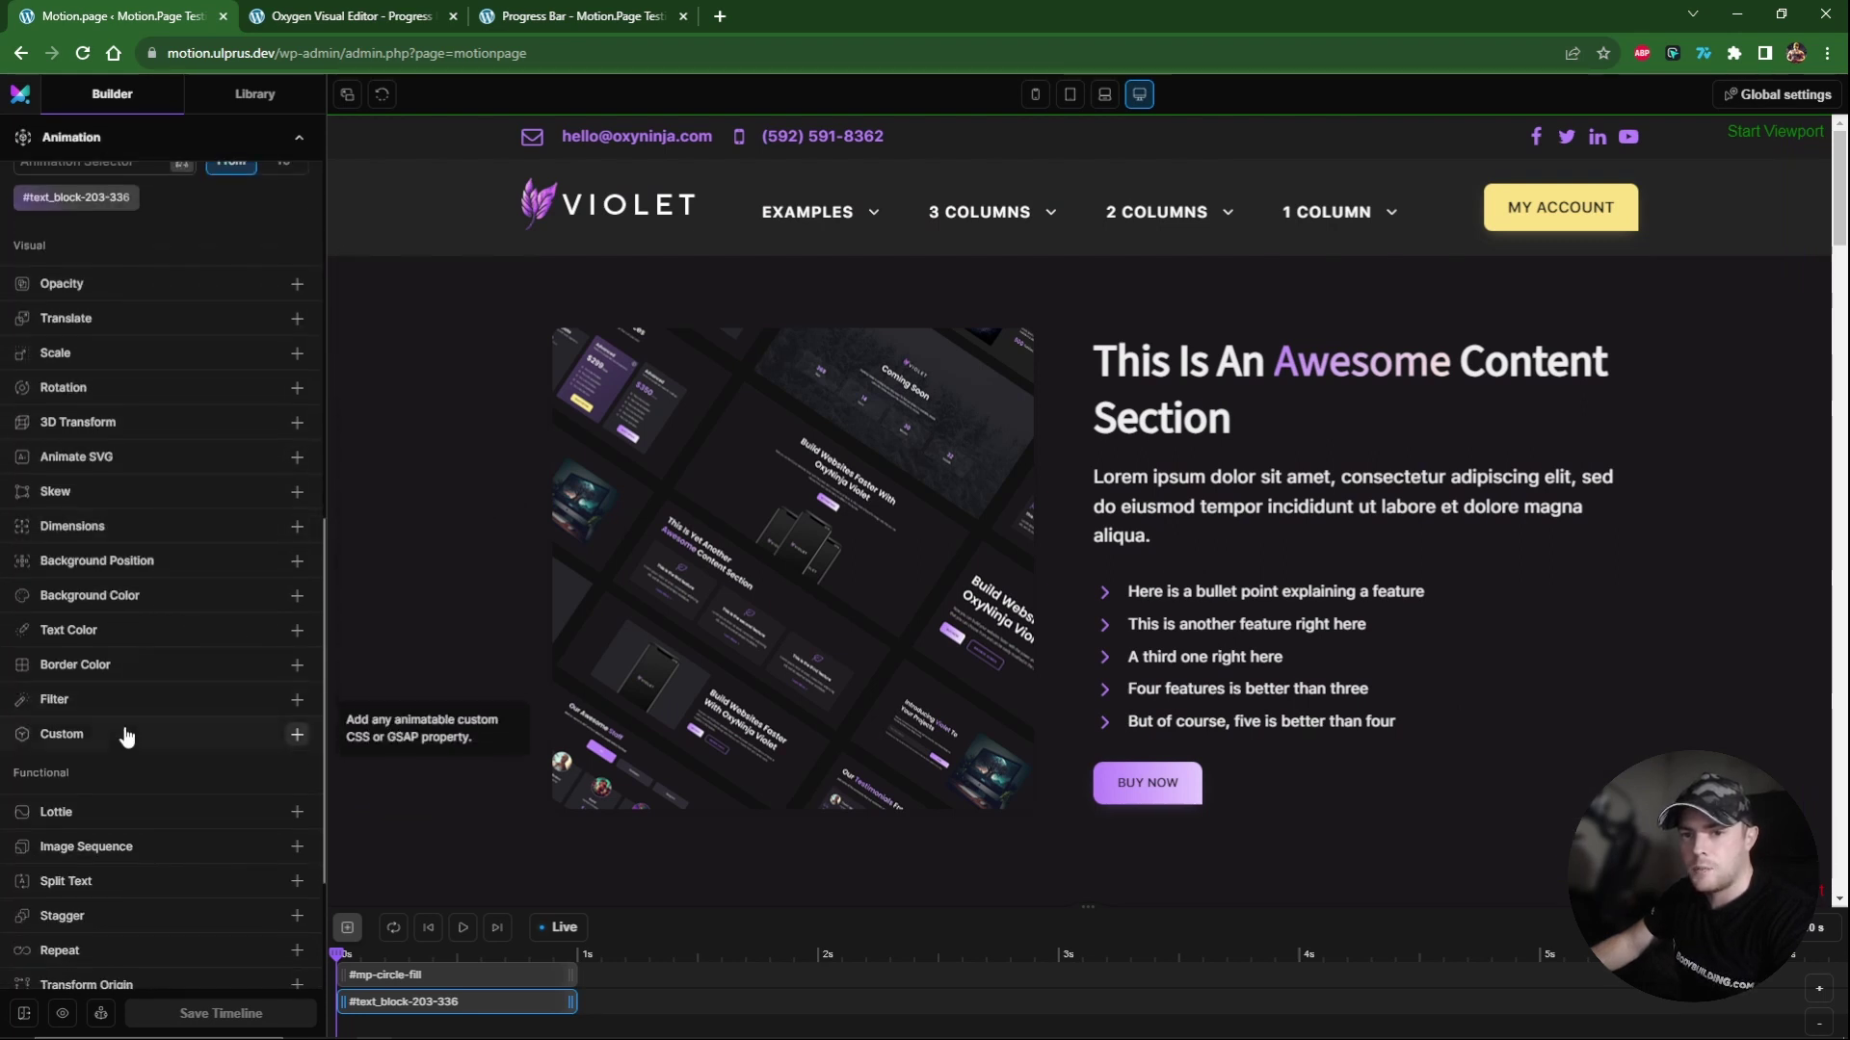
{"action": "left_click", "coordinate": [177, 744]}
{"action": "left_click", "coordinate": [263, 734]}
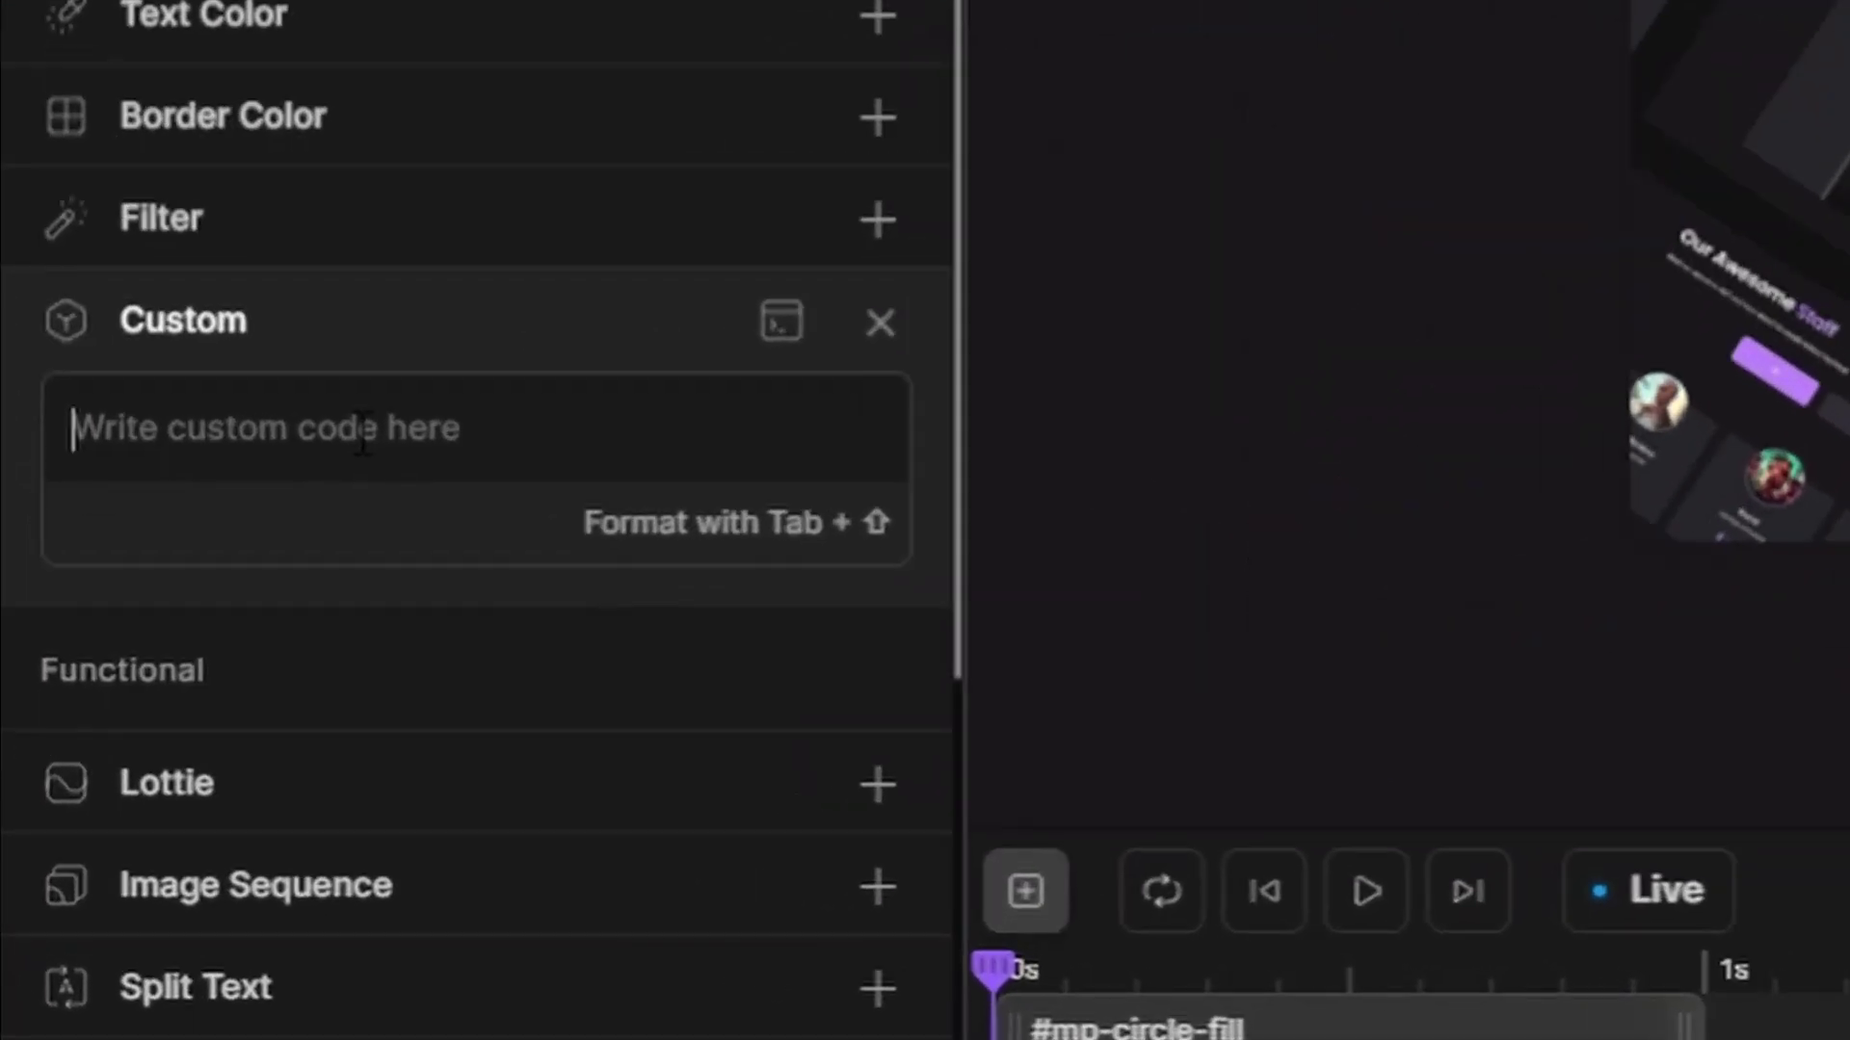
{"action": "type", "text": "innerText: 0"}
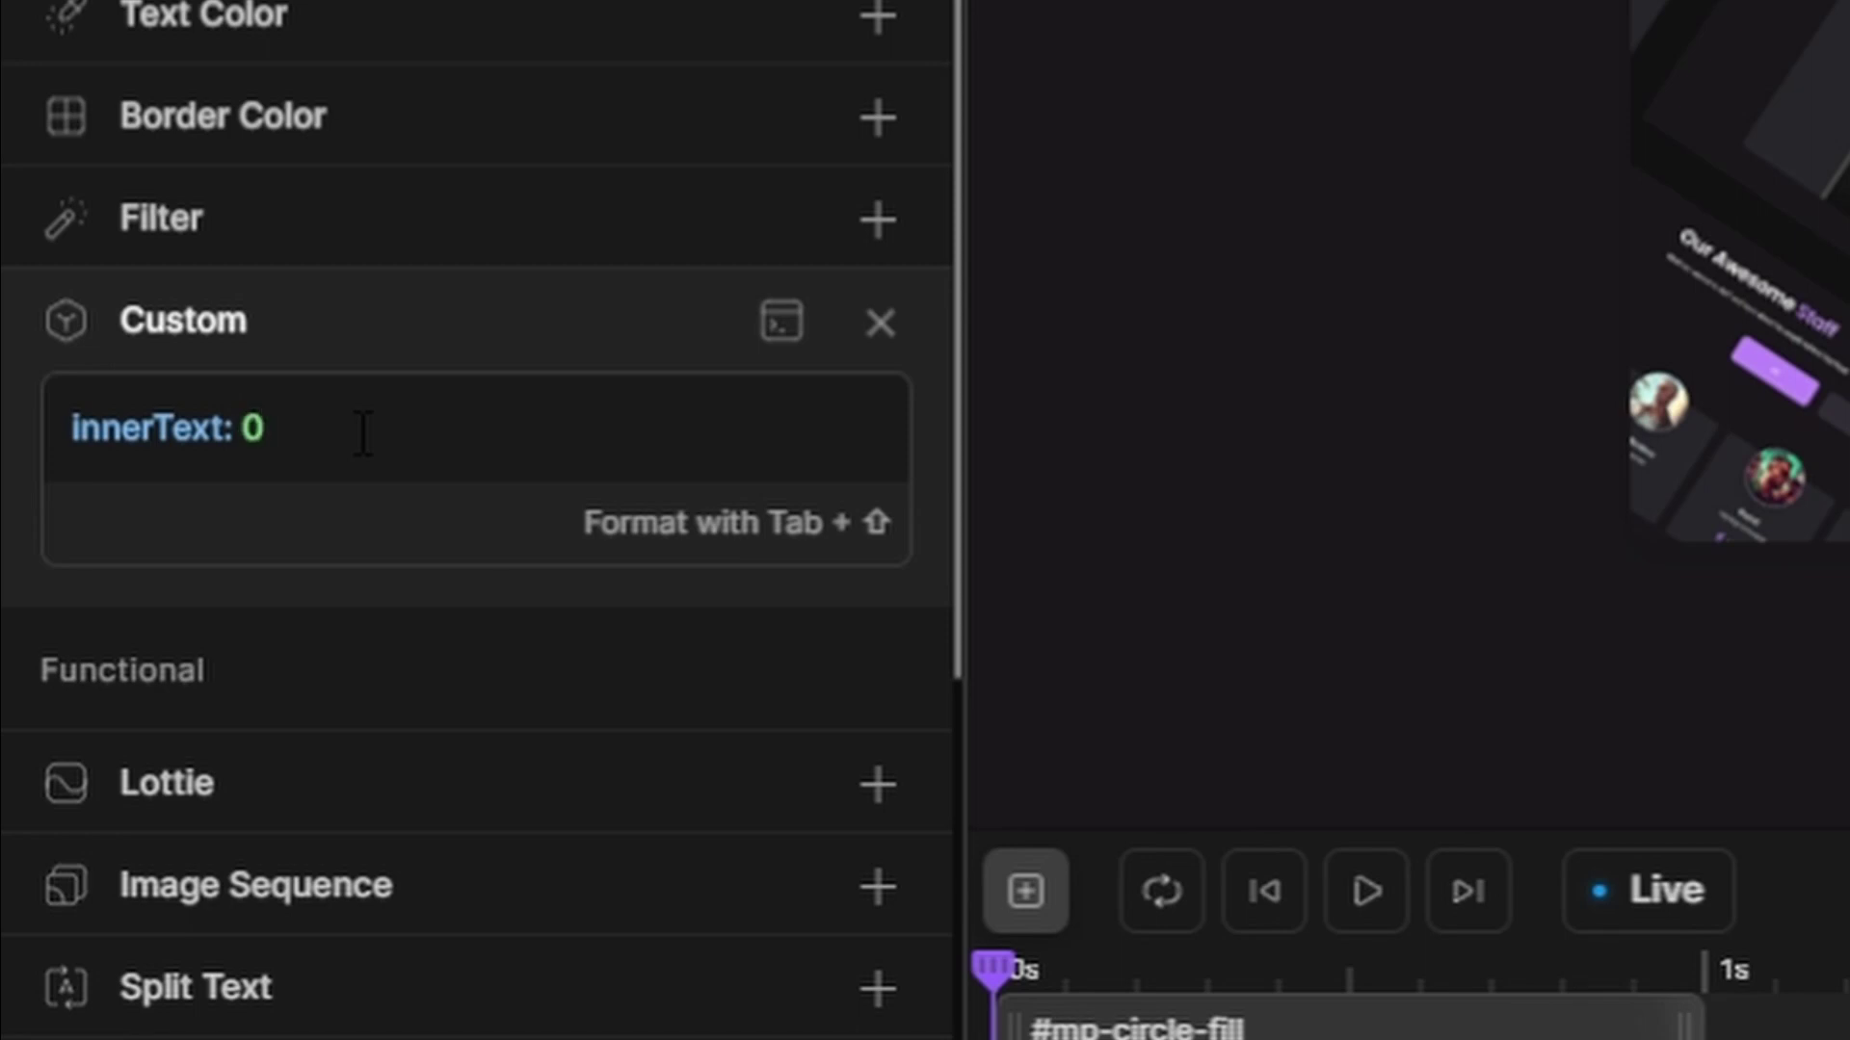
{"action": "scroll", "coordinate": [363, 434], "scroll_direction": "up", "scroll_amount": 5}
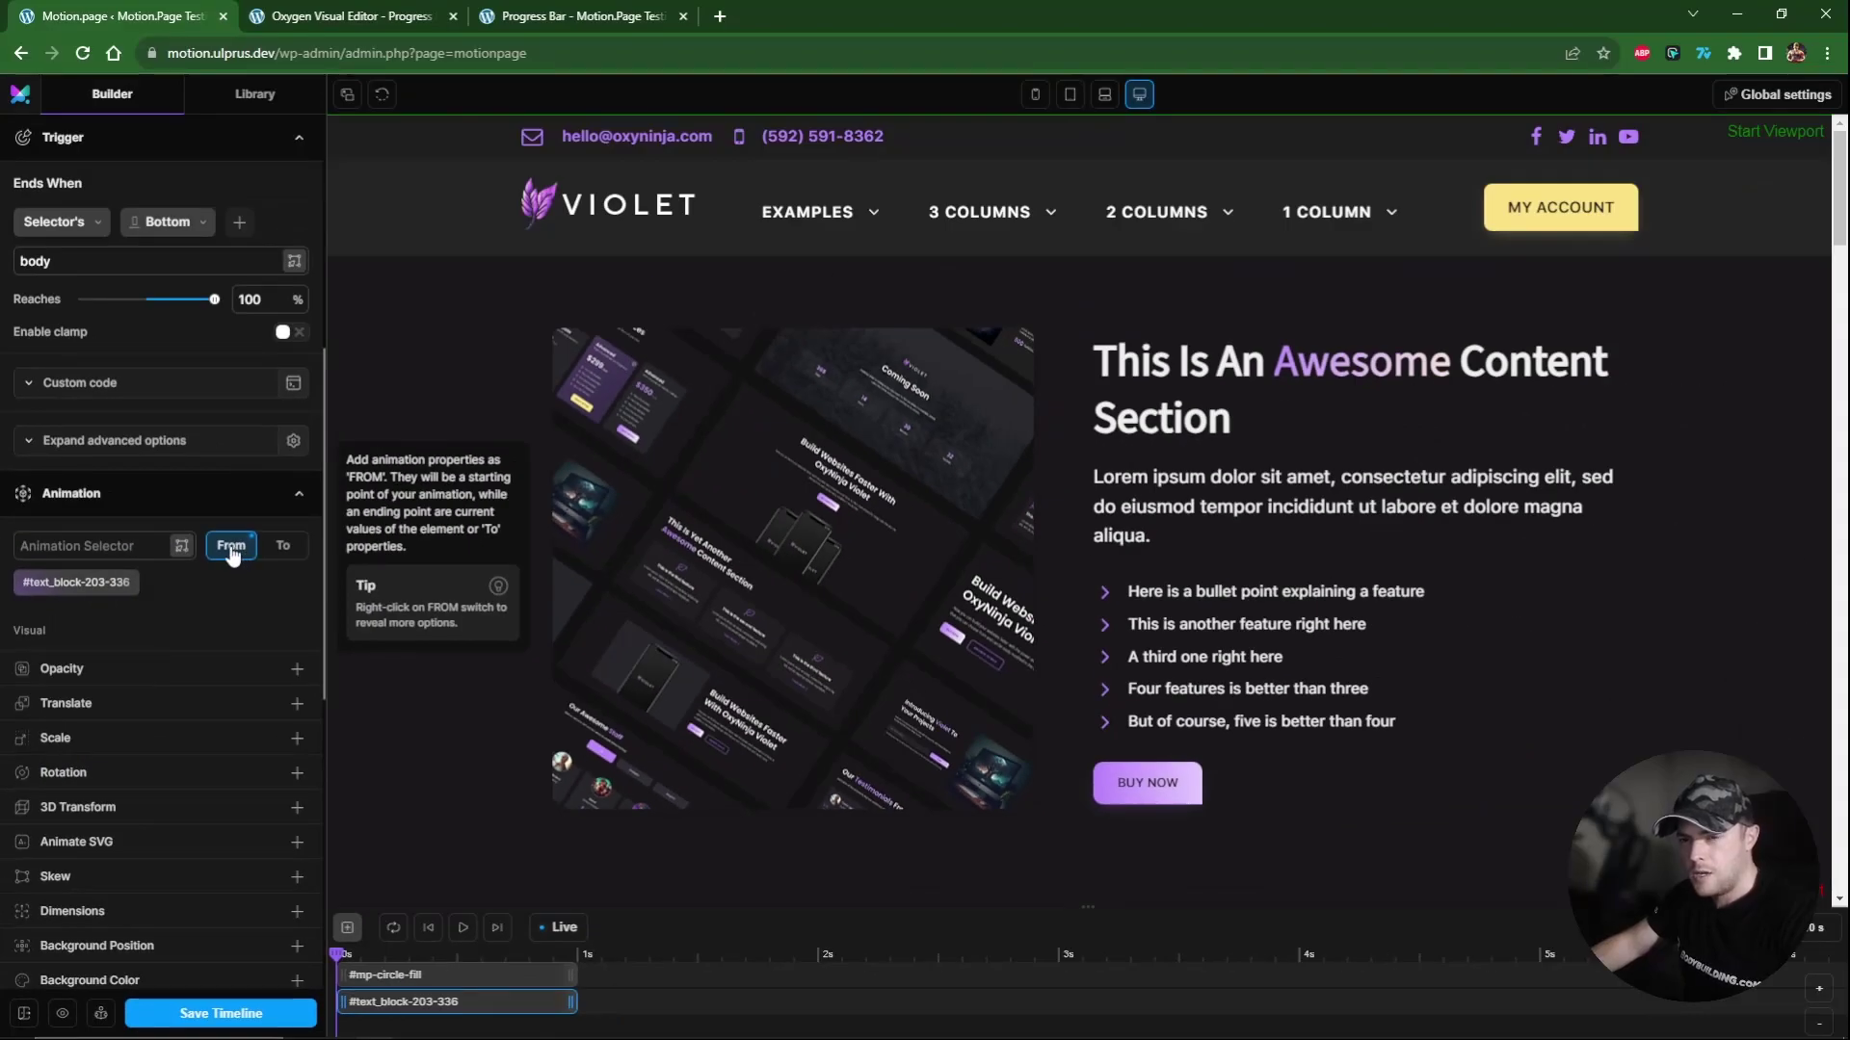
{"action": "scroll", "coordinate": [176, 671], "scroll_direction": "down", "scroll_amount": 5}
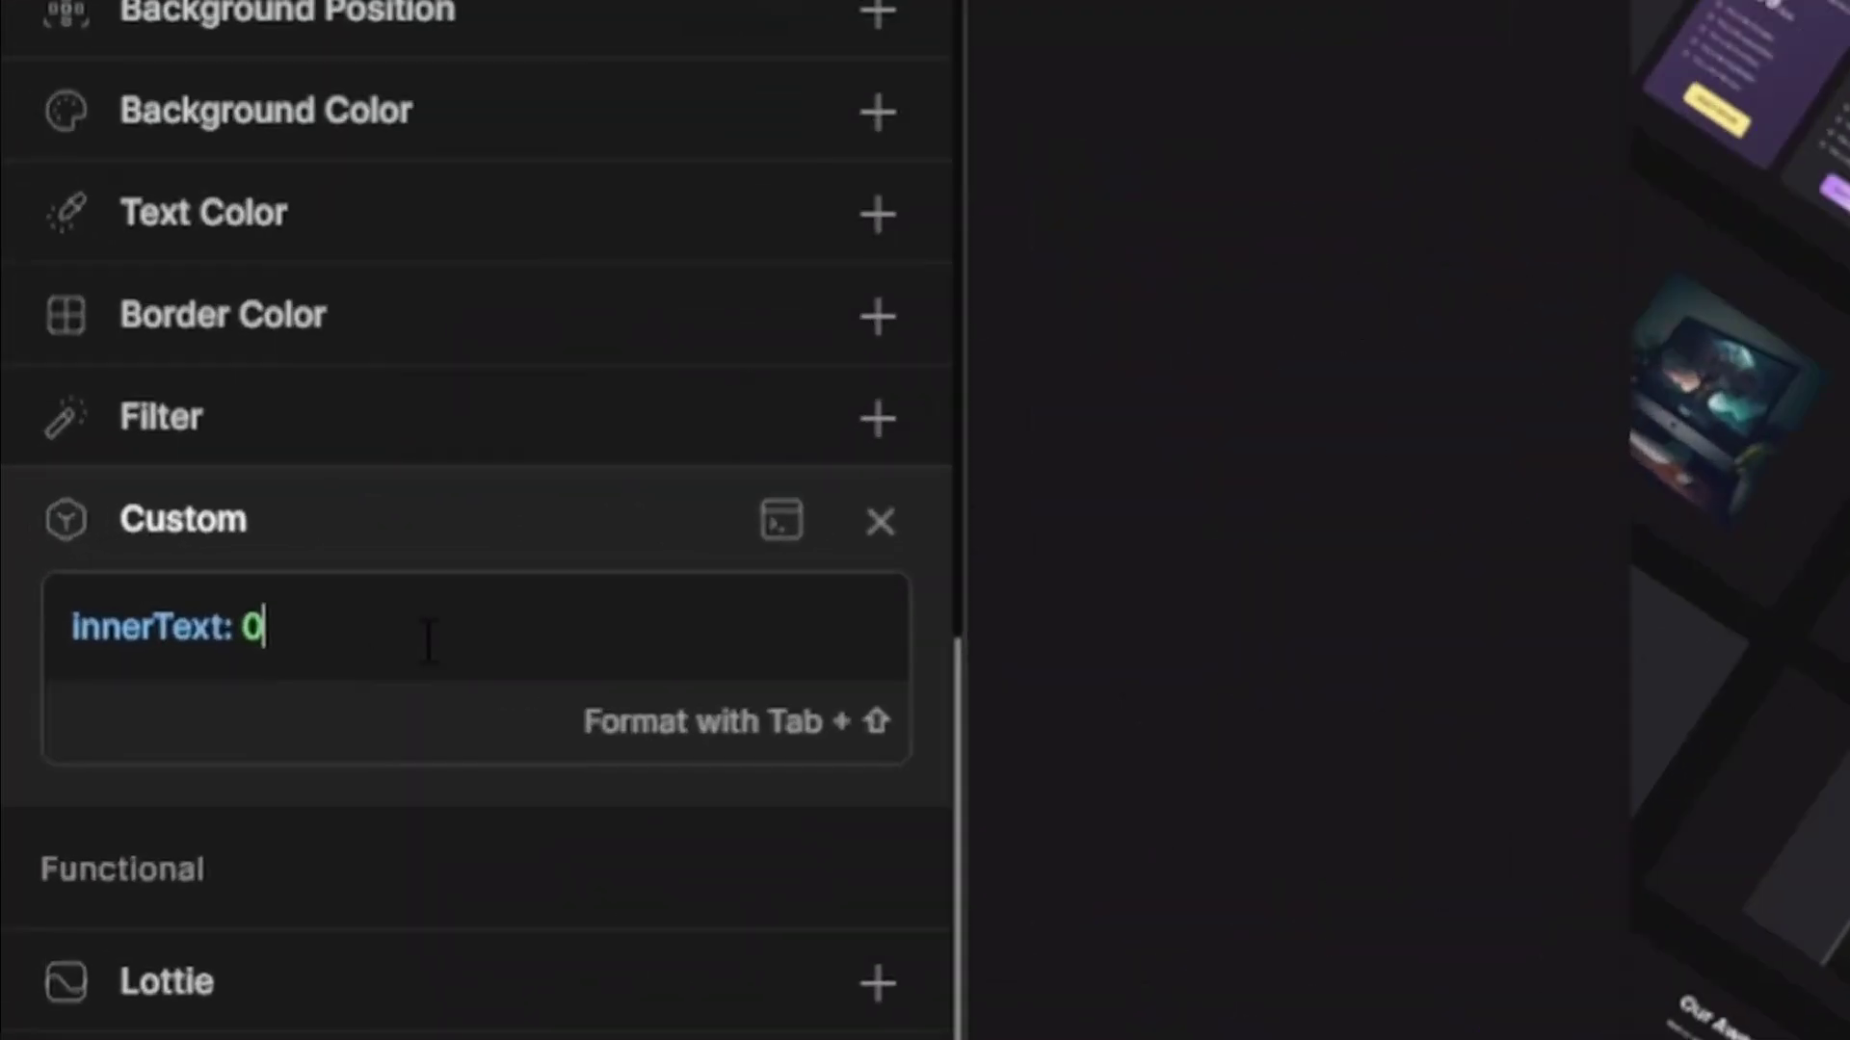
Add a second line to the text animation's custom From code that snaps innerText to 1, and save the timeline.
{"action": "type", "text": ","}
{"action": "key", "text": "Return"}
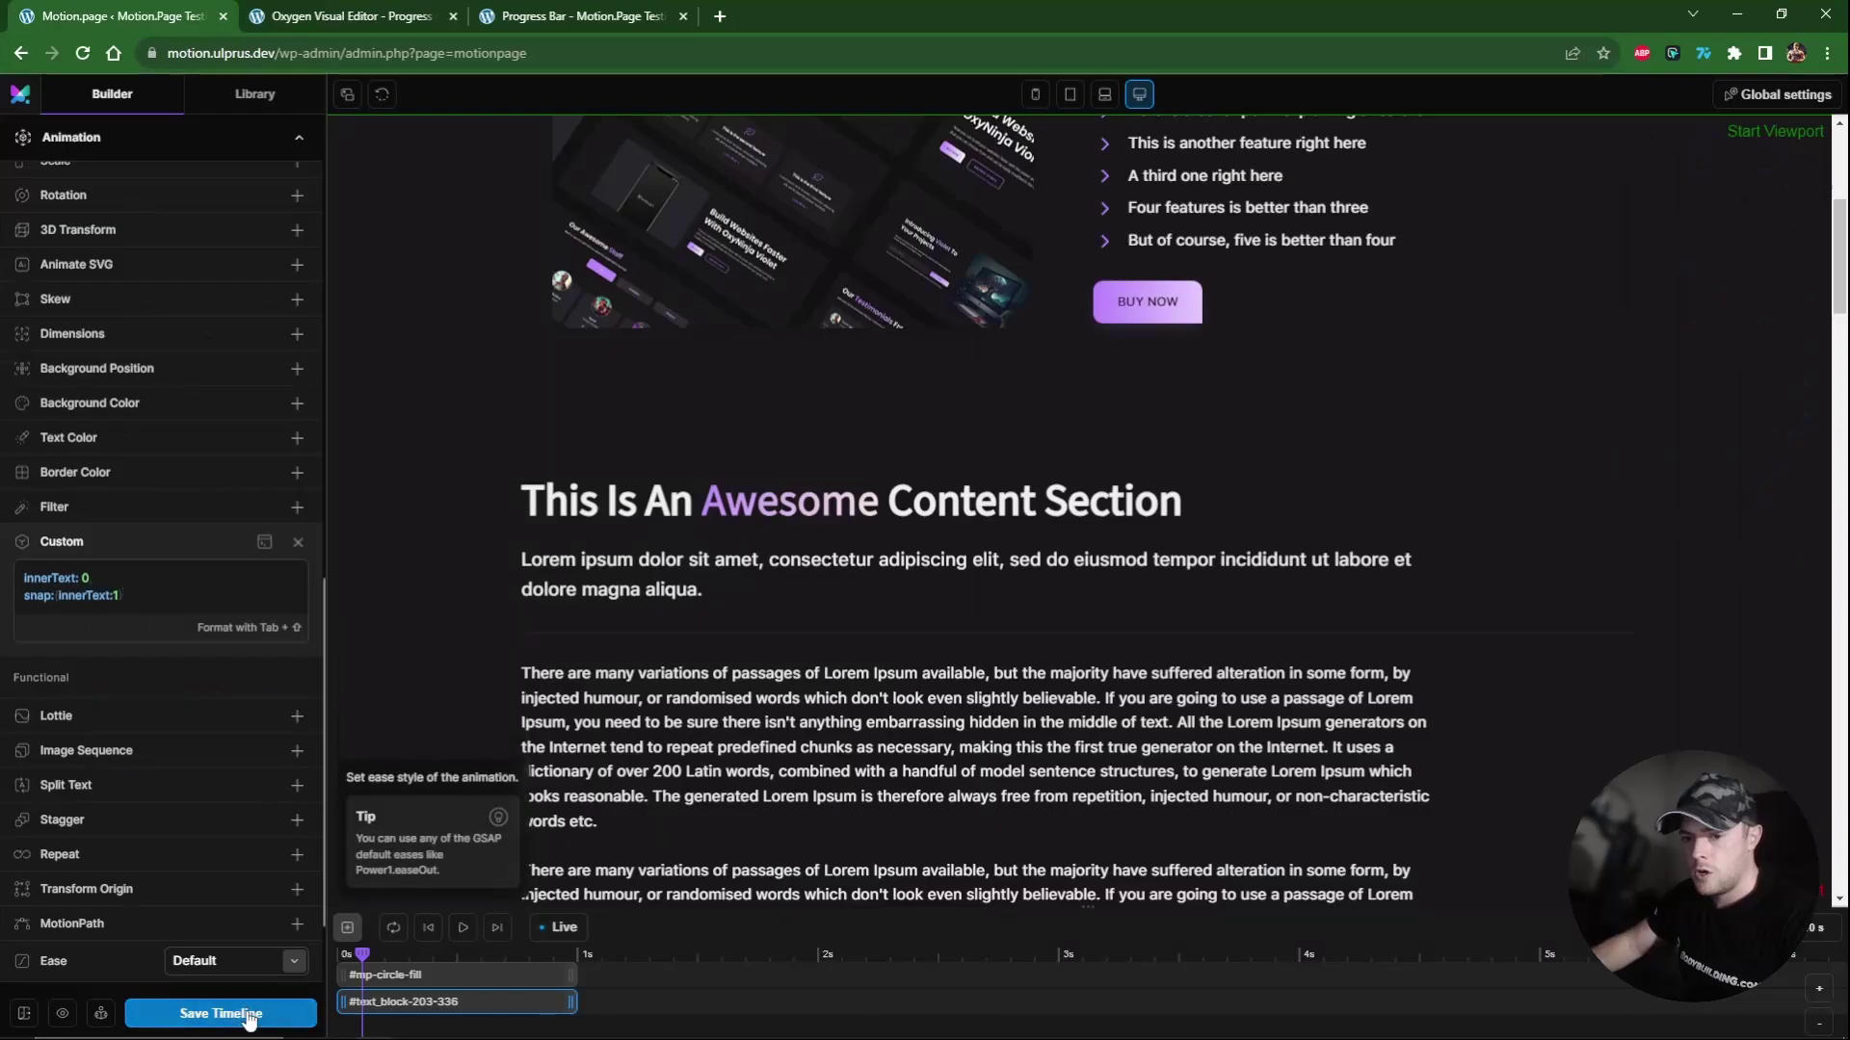
{"action": "left_click", "coordinate": [241, 1011]}
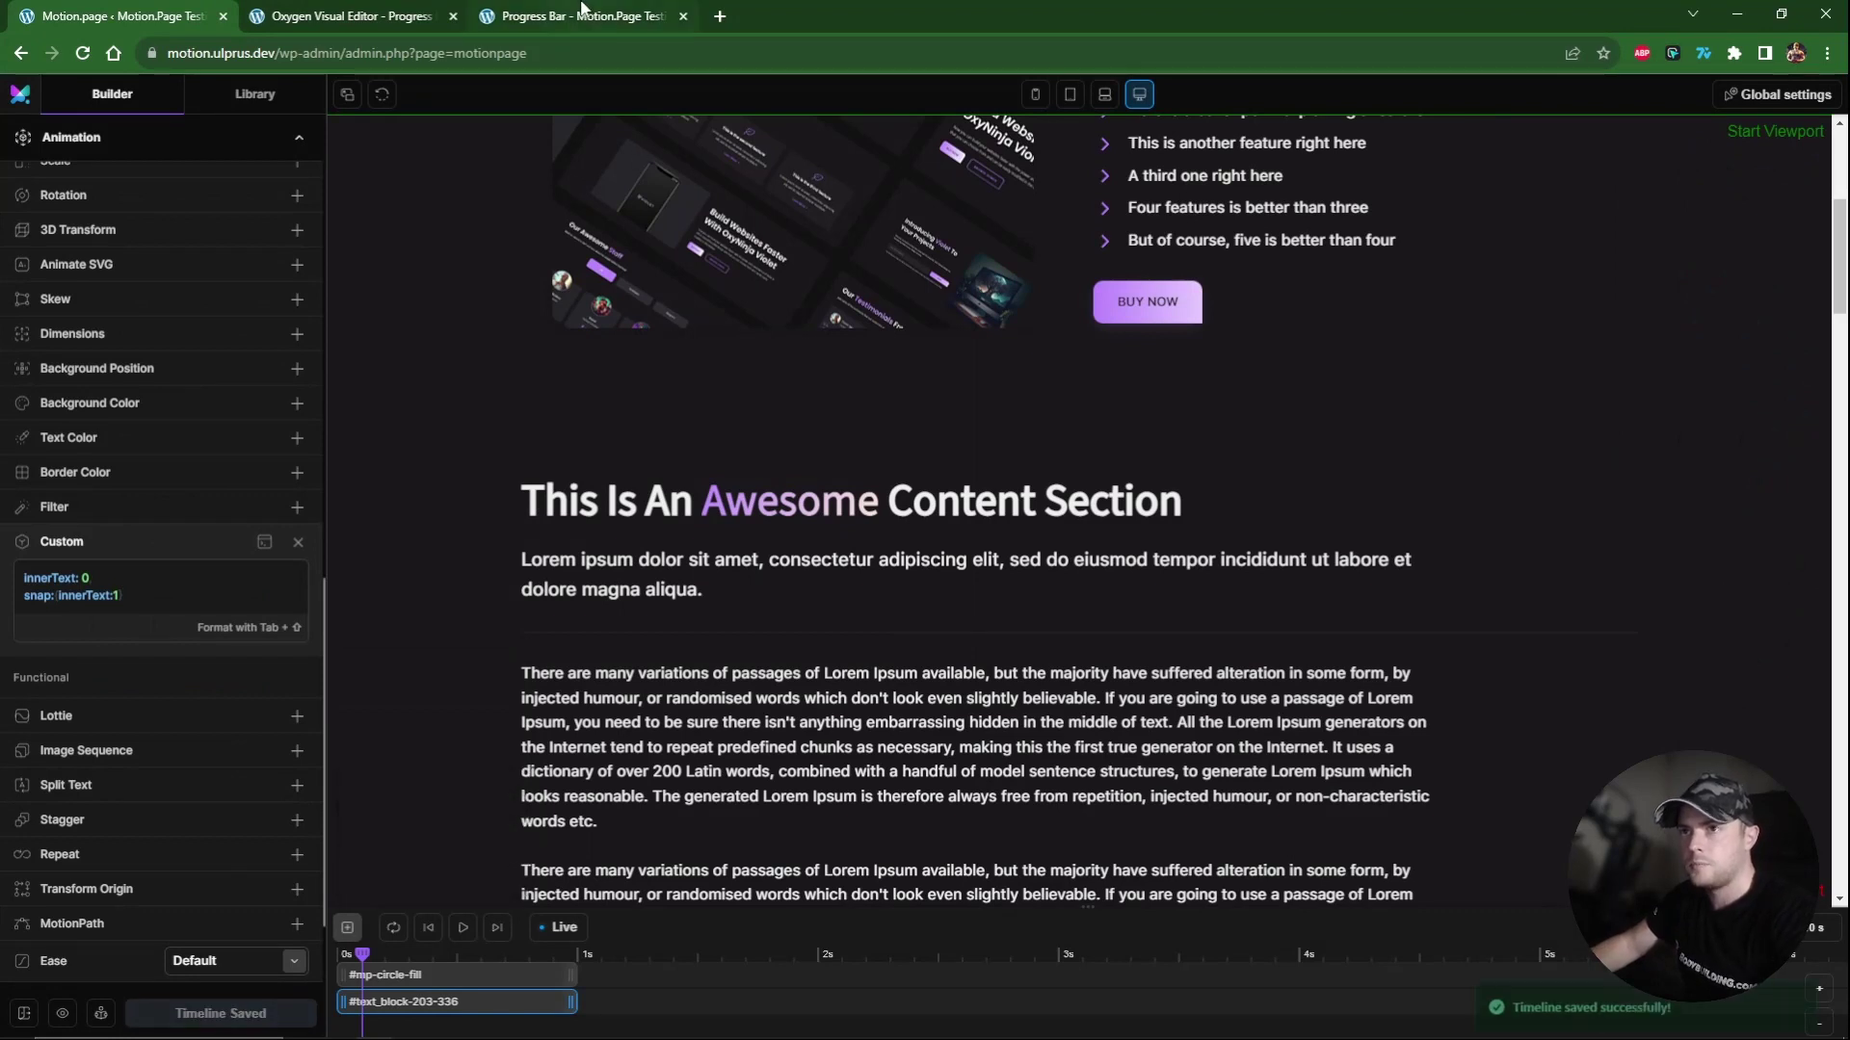
Reload the live page and scroll through it to examine how the number in the circle counts.
{"action": "left_click", "coordinate": [582, 10]}
{"action": "key", "text": "F5"}
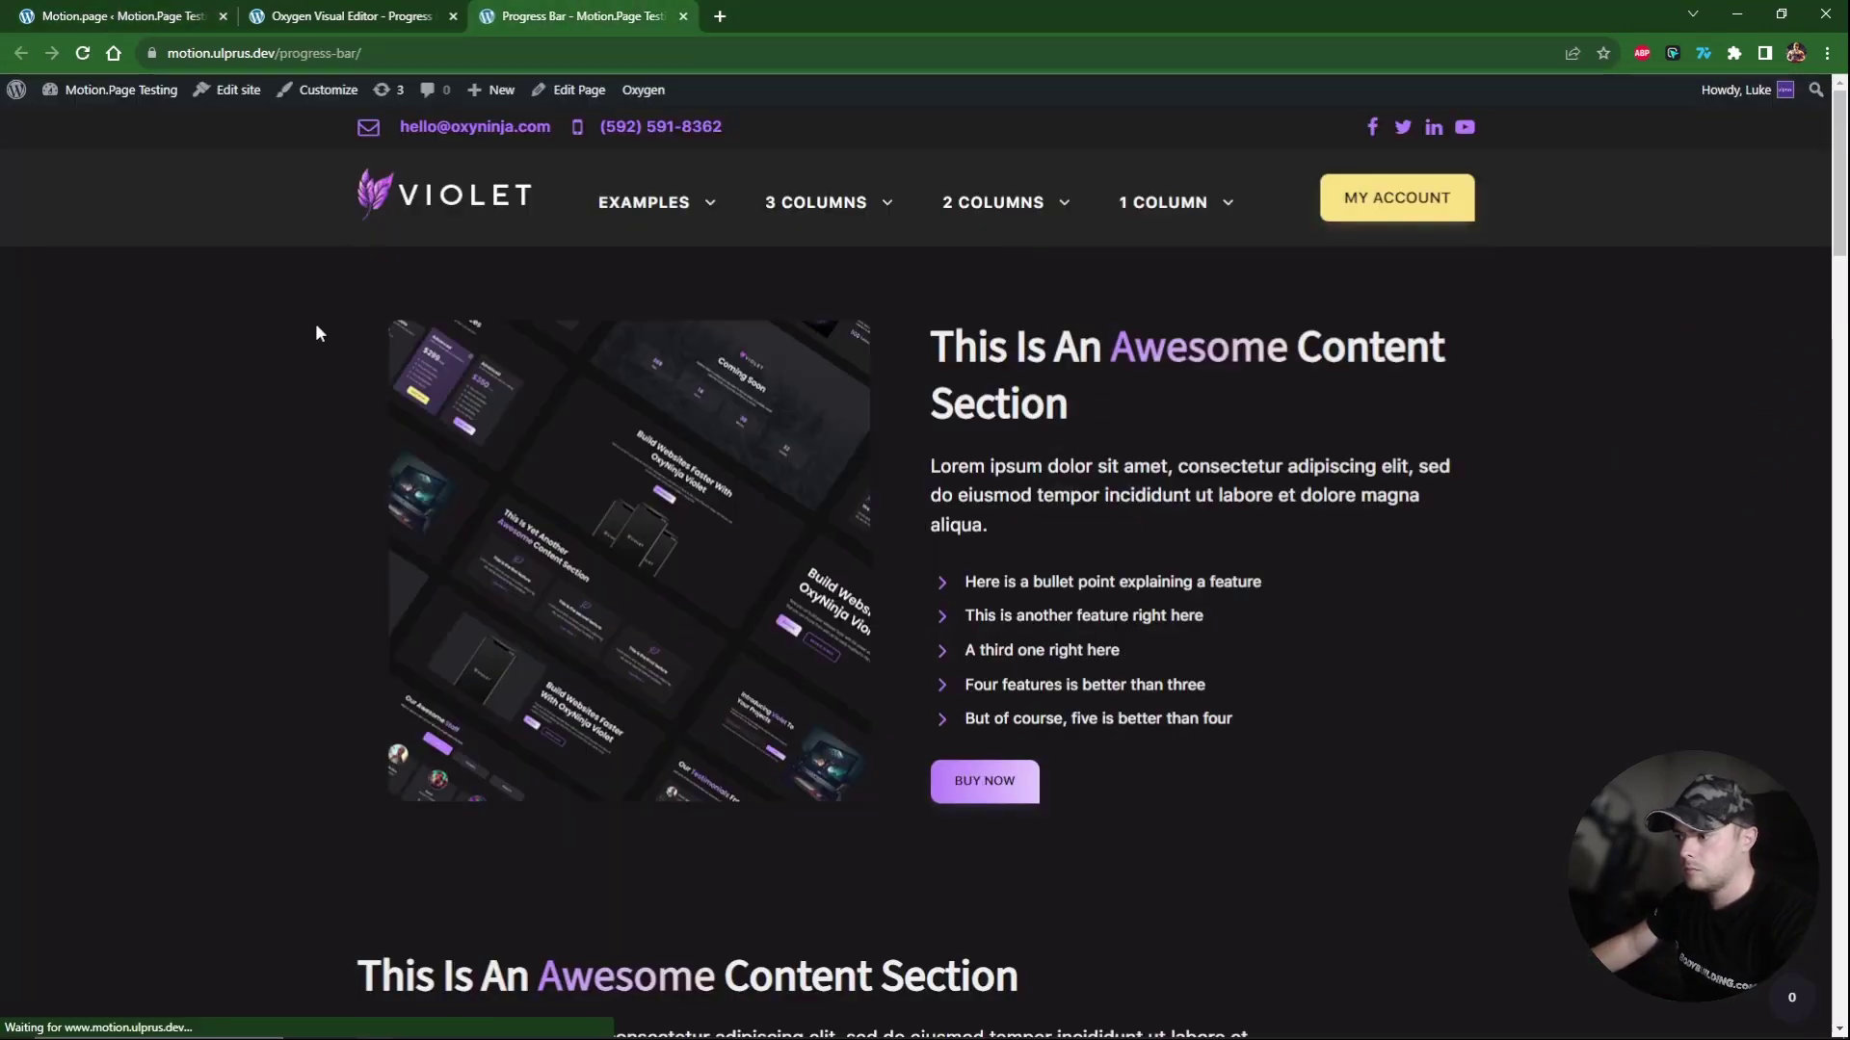
{"action": "scroll", "coordinate": [315, 323], "scroll_direction": "down", "scroll_amount": 15}
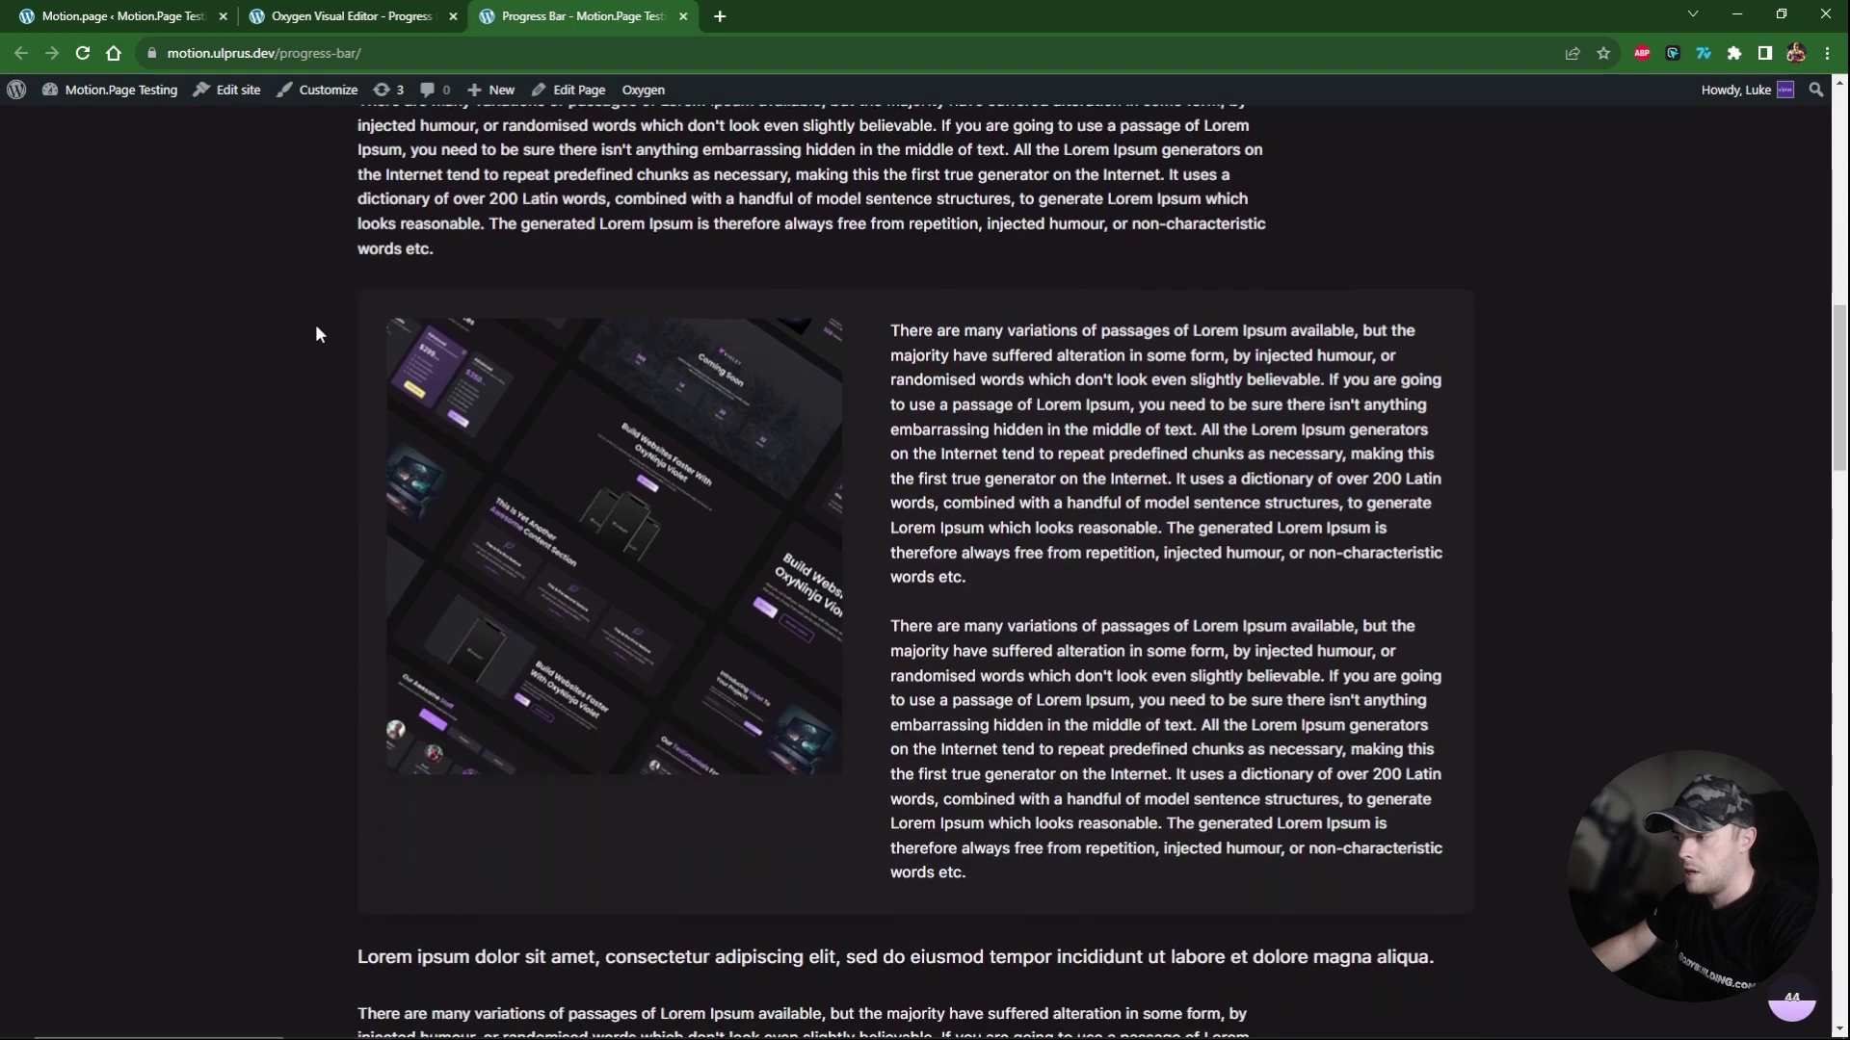
{"action": "scroll", "coordinate": [316, 327], "scroll_direction": "down", "scroll_amount": 15}
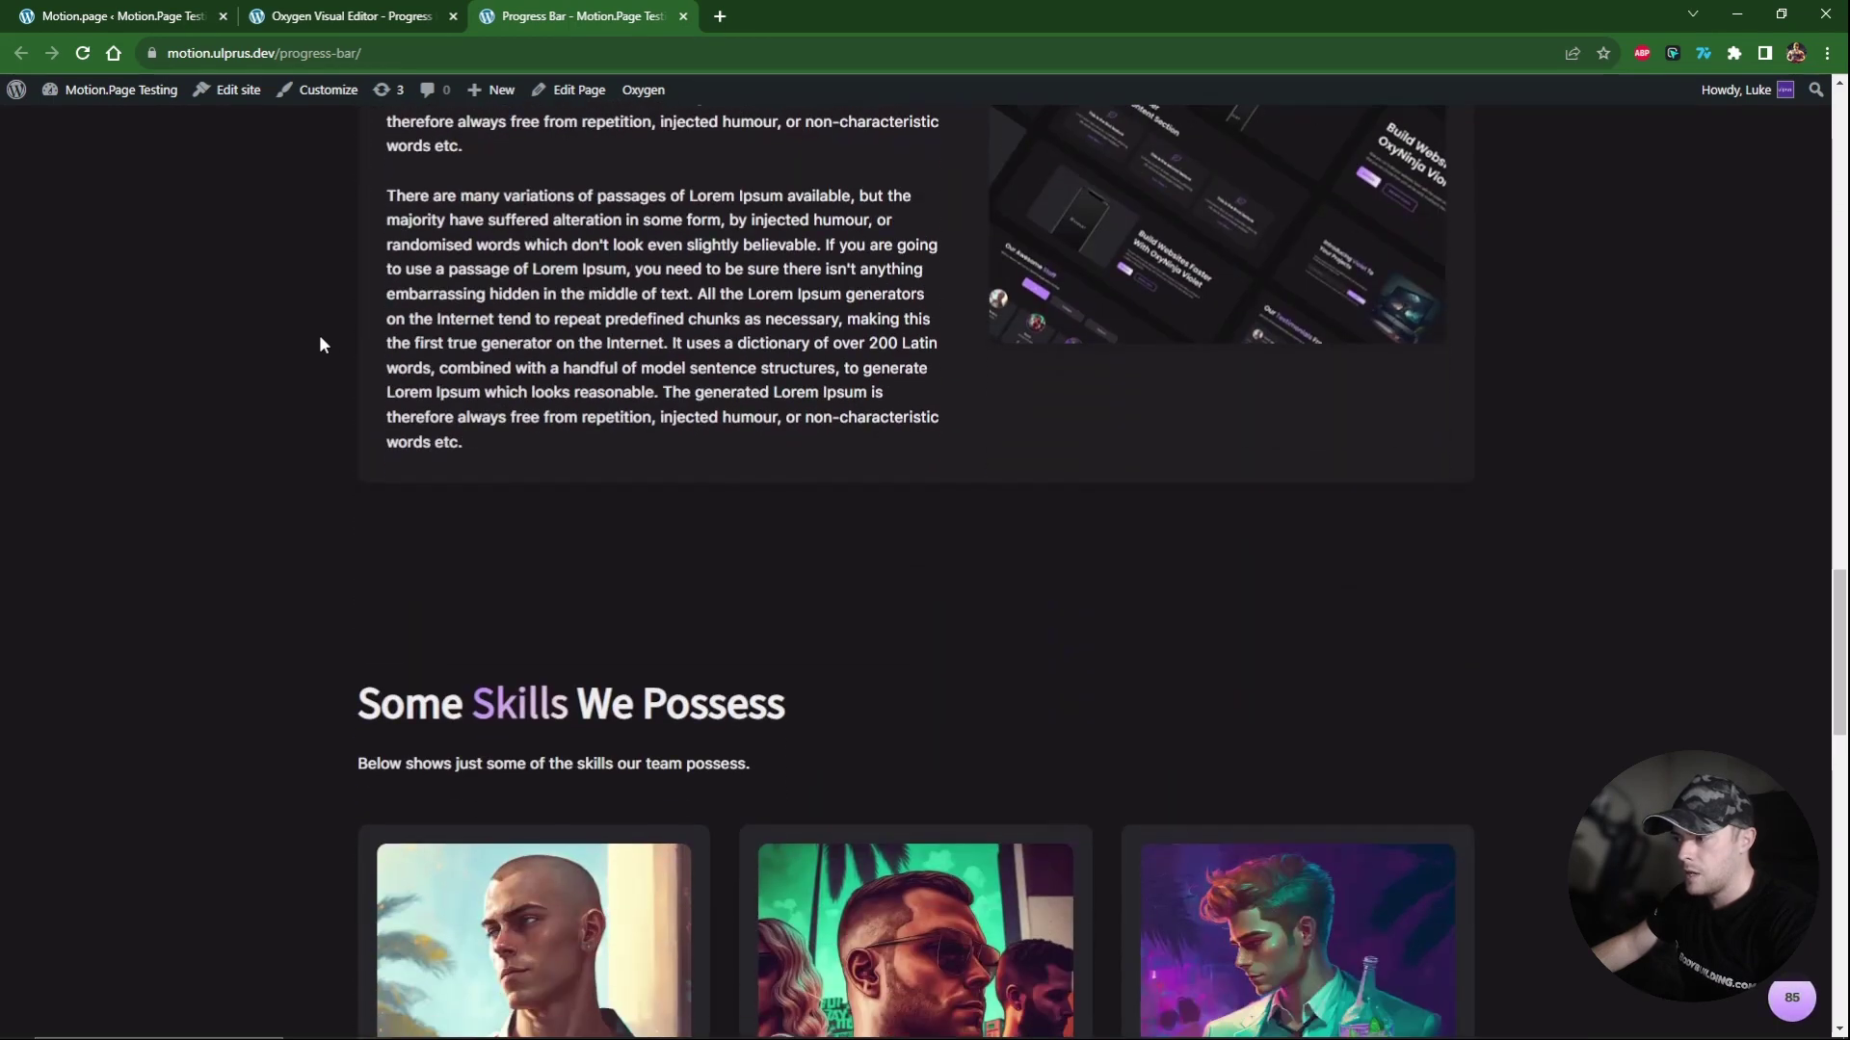
{"action": "scroll", "coordinate": [324, 339], "scroll_direction": "up", "scroll_amount": 4}
Back in Motion.page, remove the snap line from the custom code, leaving only innerText: 0, and save the timeline.
{"action": "left_click", "coordinate": [318, 19]}
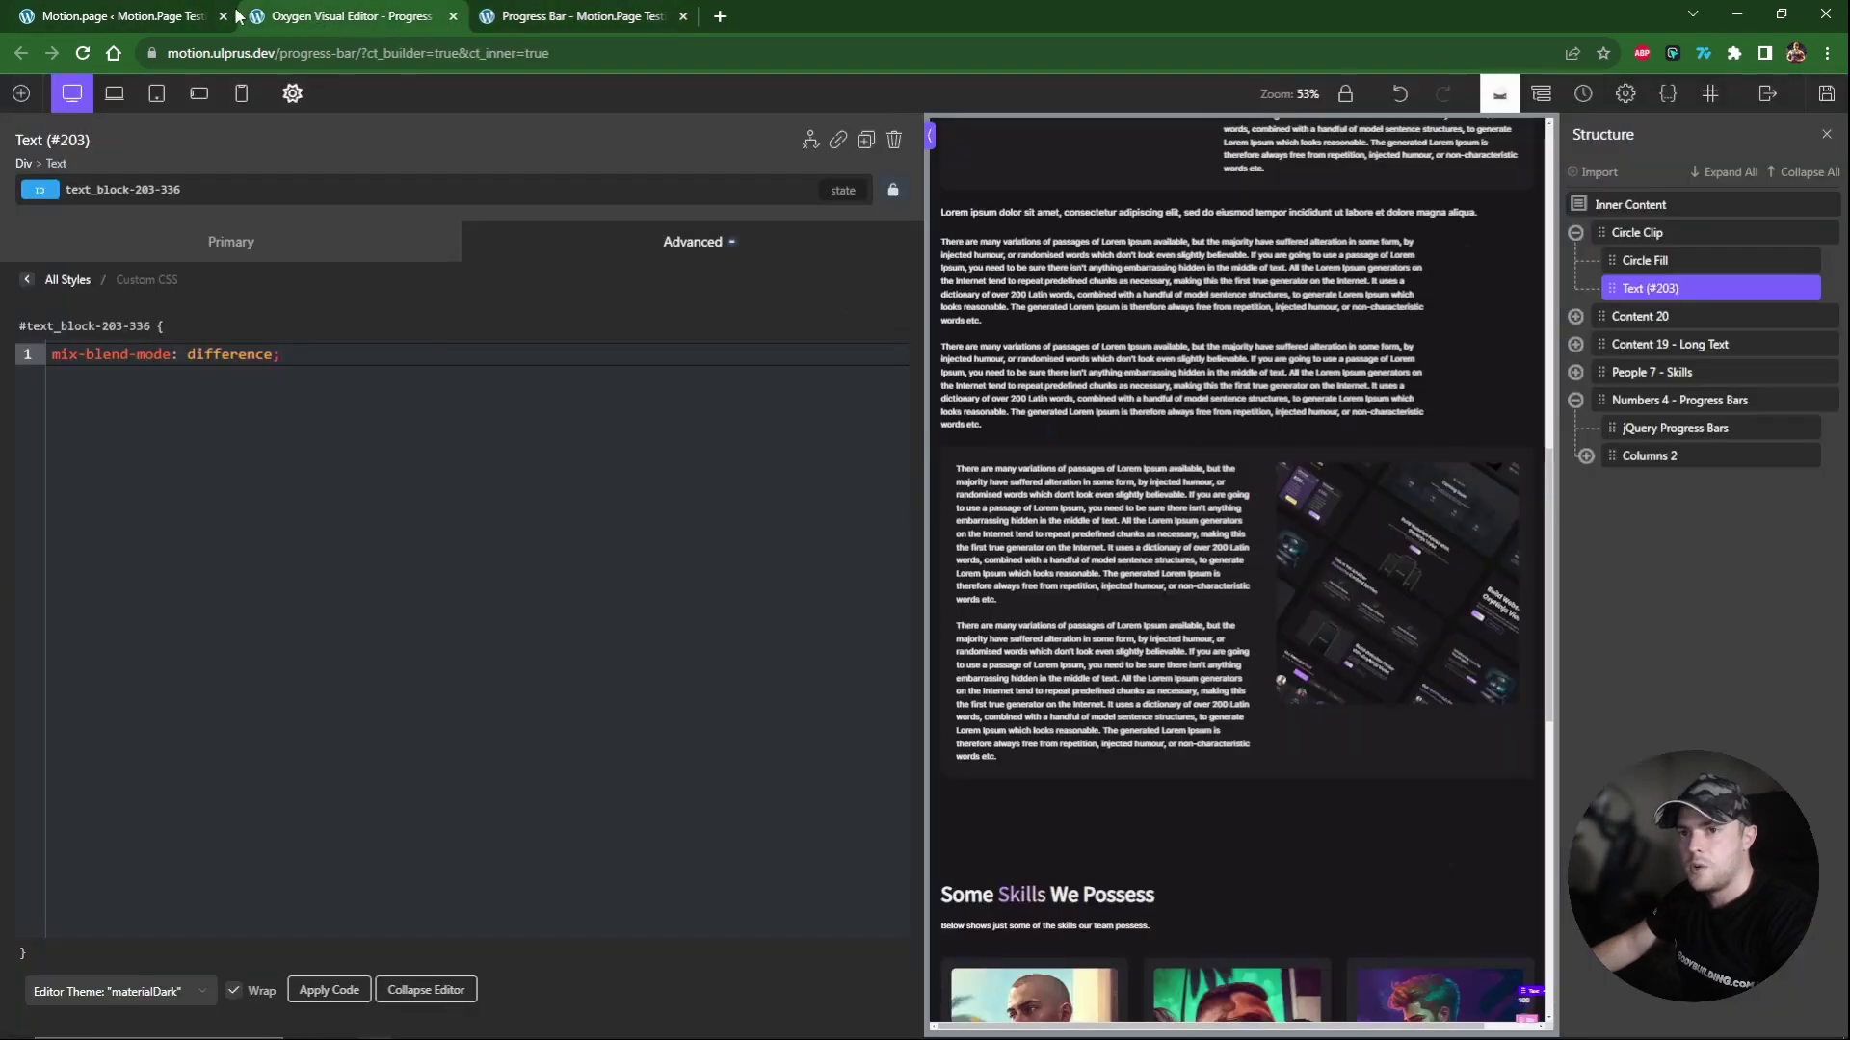
{"action": "left_click", "coordinate": [139, 31]}
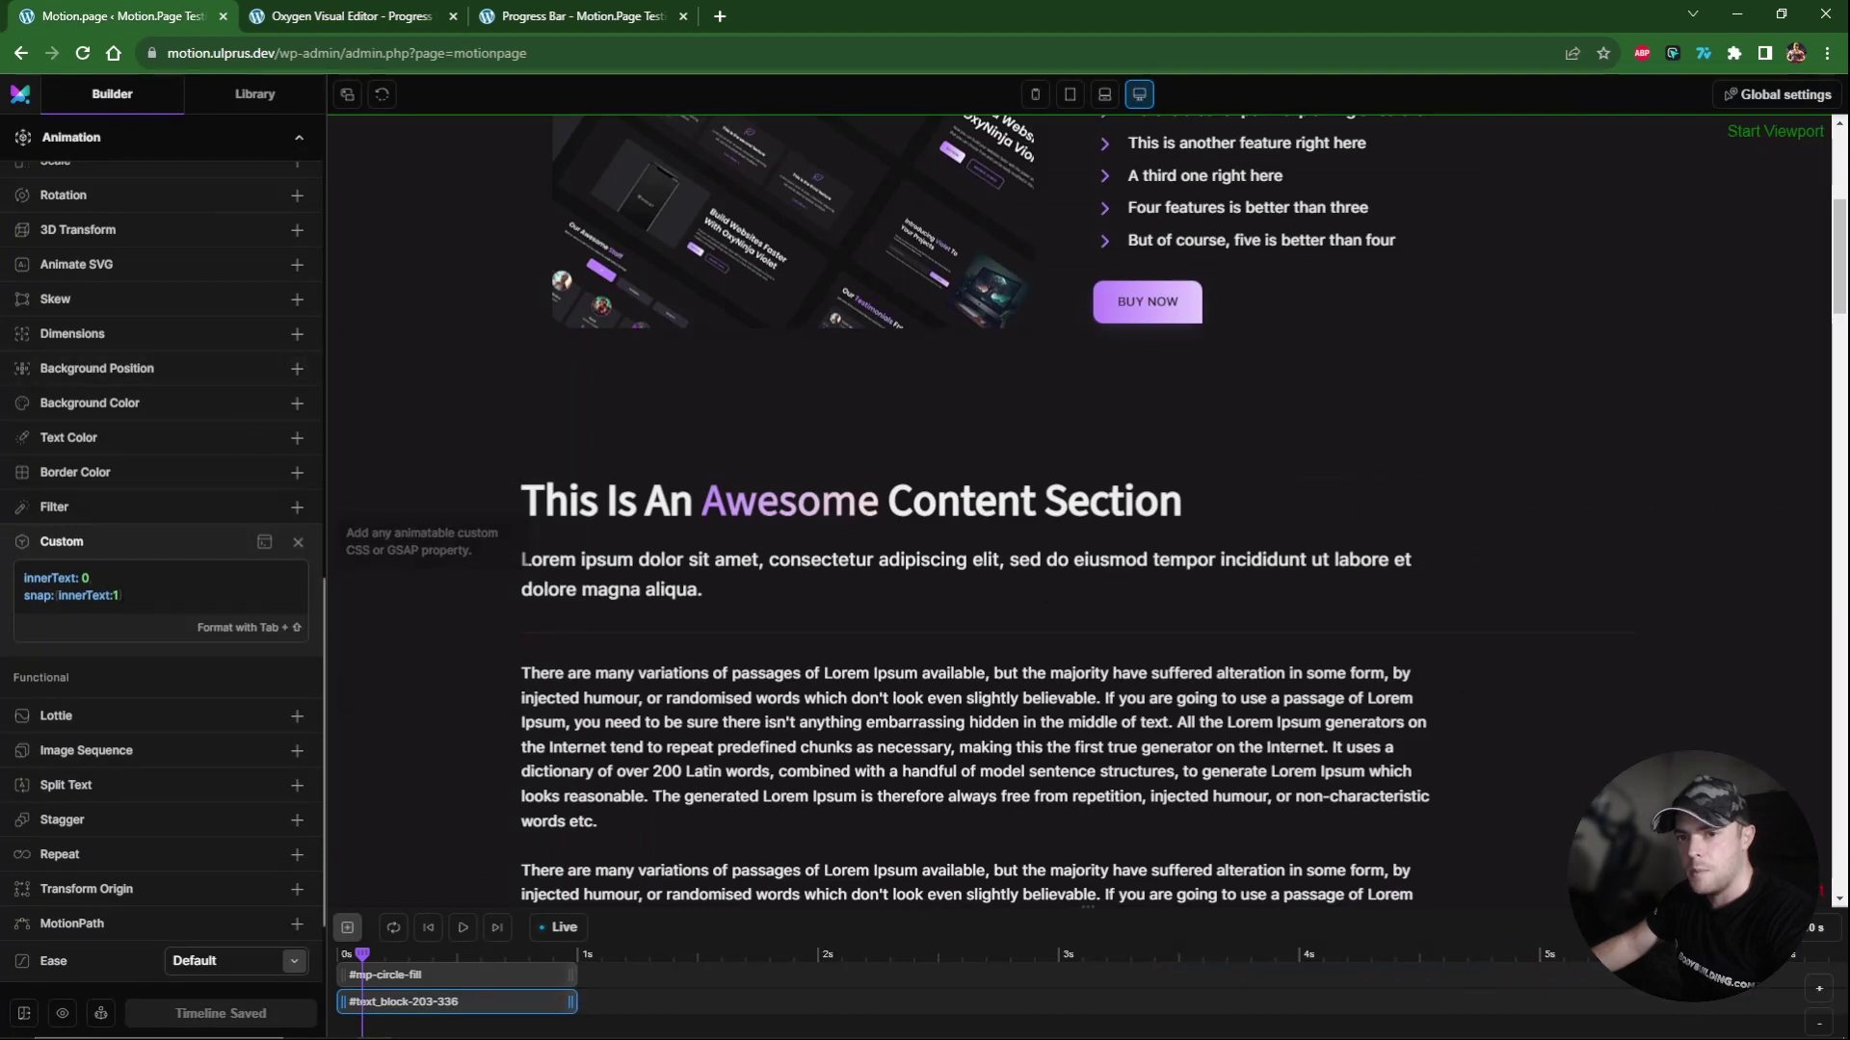
{"action": "key", "text": "BackSpace"}
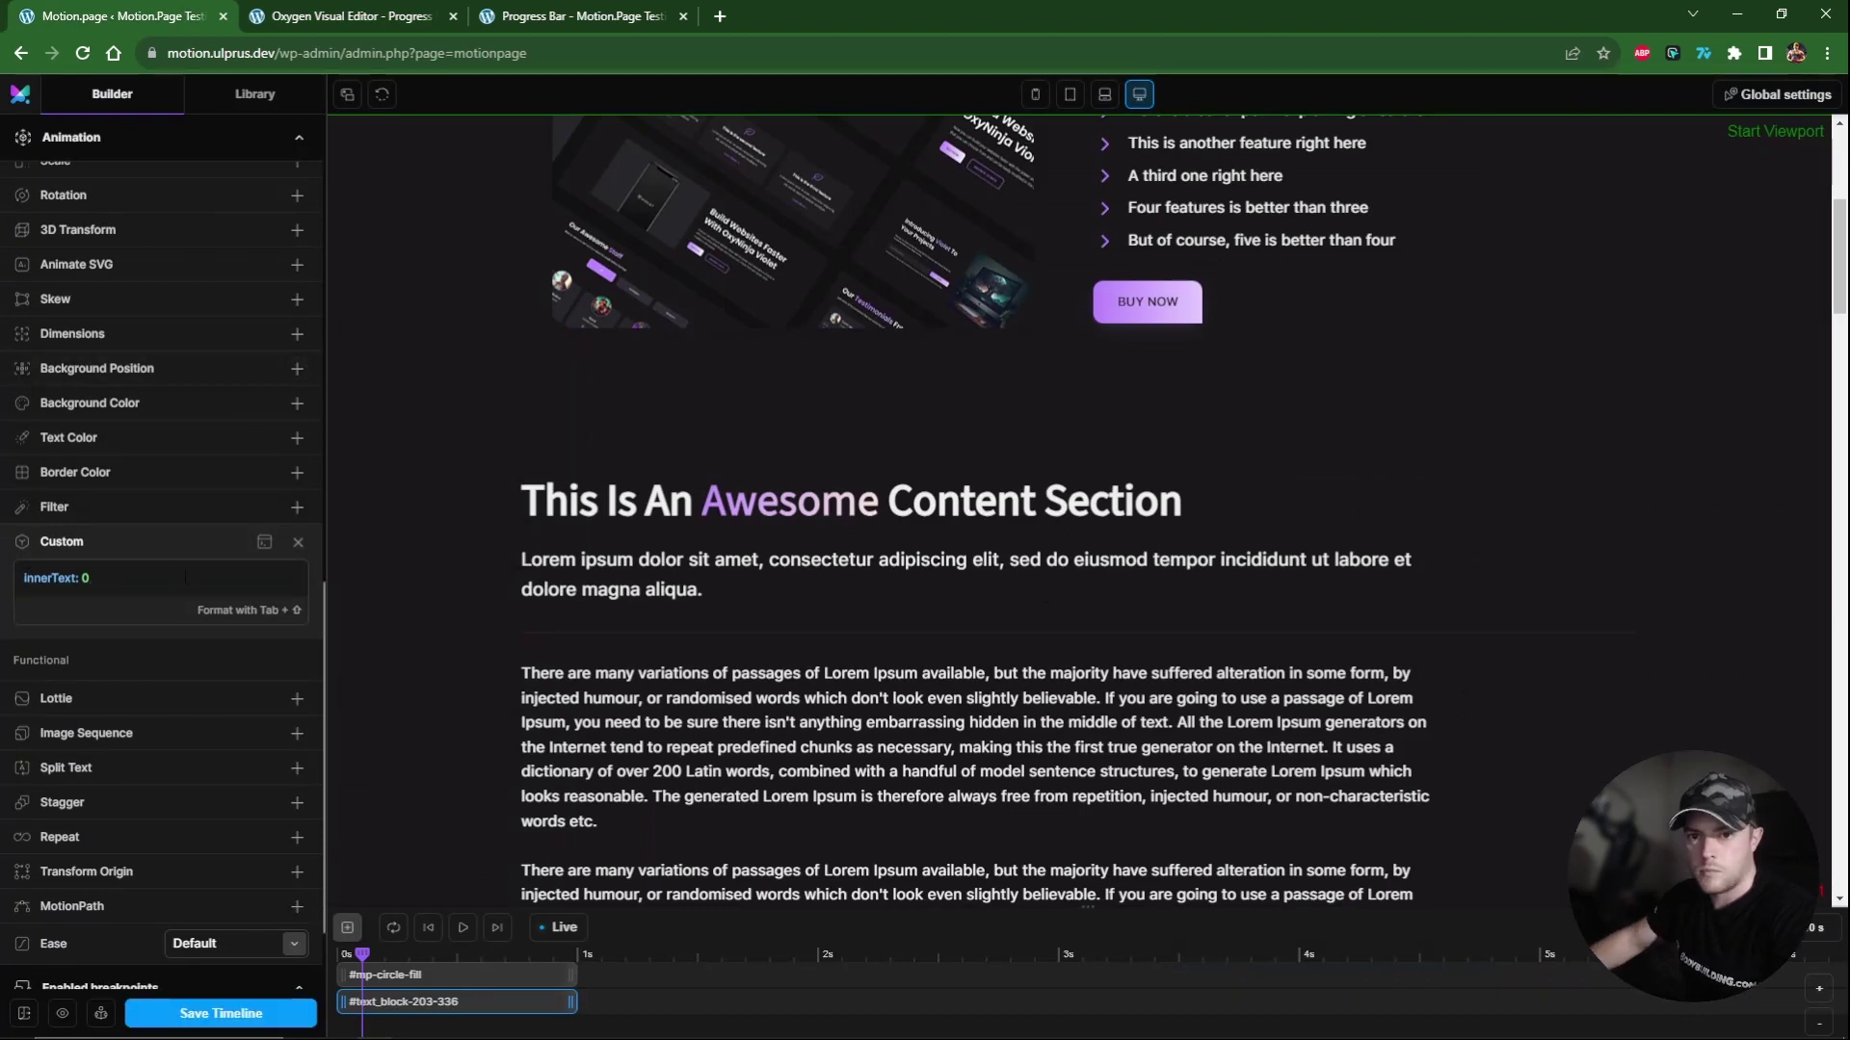
{"action": "left_click", "coordinate": [231, 1011]}
Reload the live page and examine how the number displays while scrolling without the snap setting.
{"action": "key", "text": "ctrl+shift+Tab"}
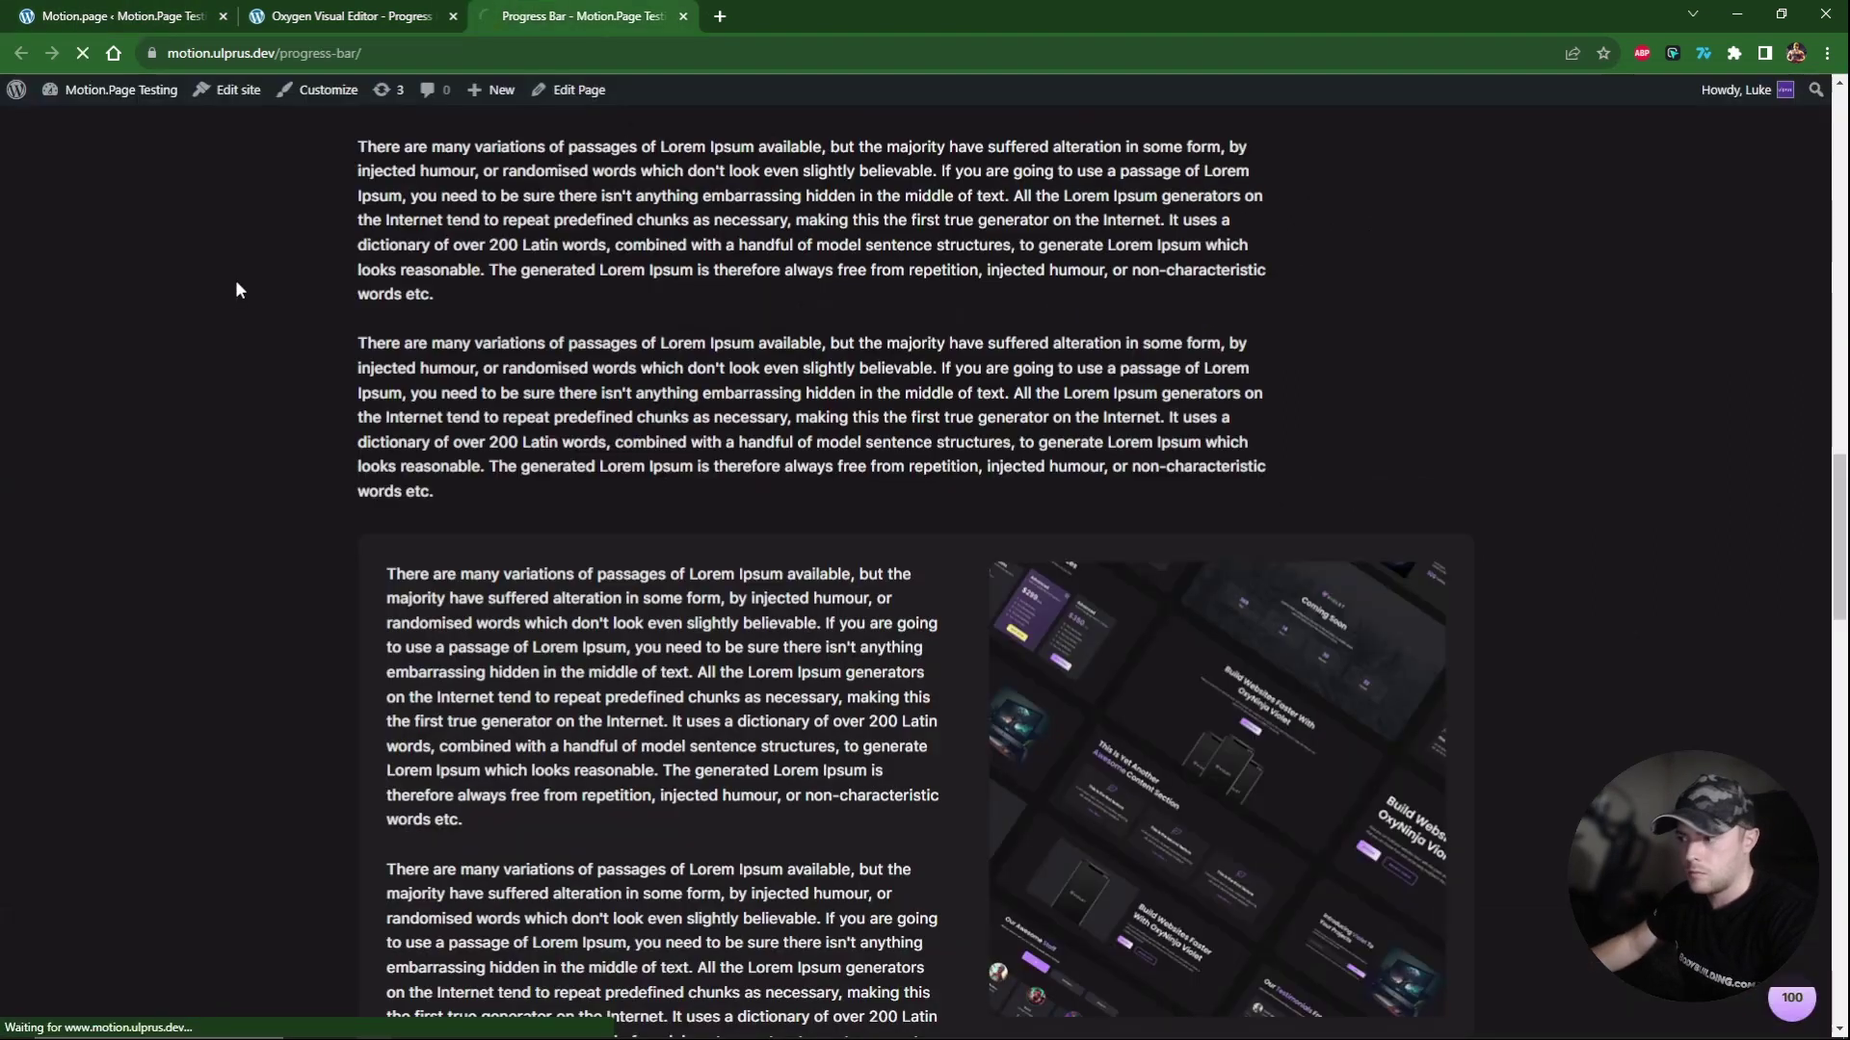
{"action": "scroll", "coordinate": [276, 308], "scroll_direction": "down", "scroll_amount": 5}
{"action": "scroll", "coordinate": [277, 318], "scroll_direction": "down", "scroll_amount": 6}
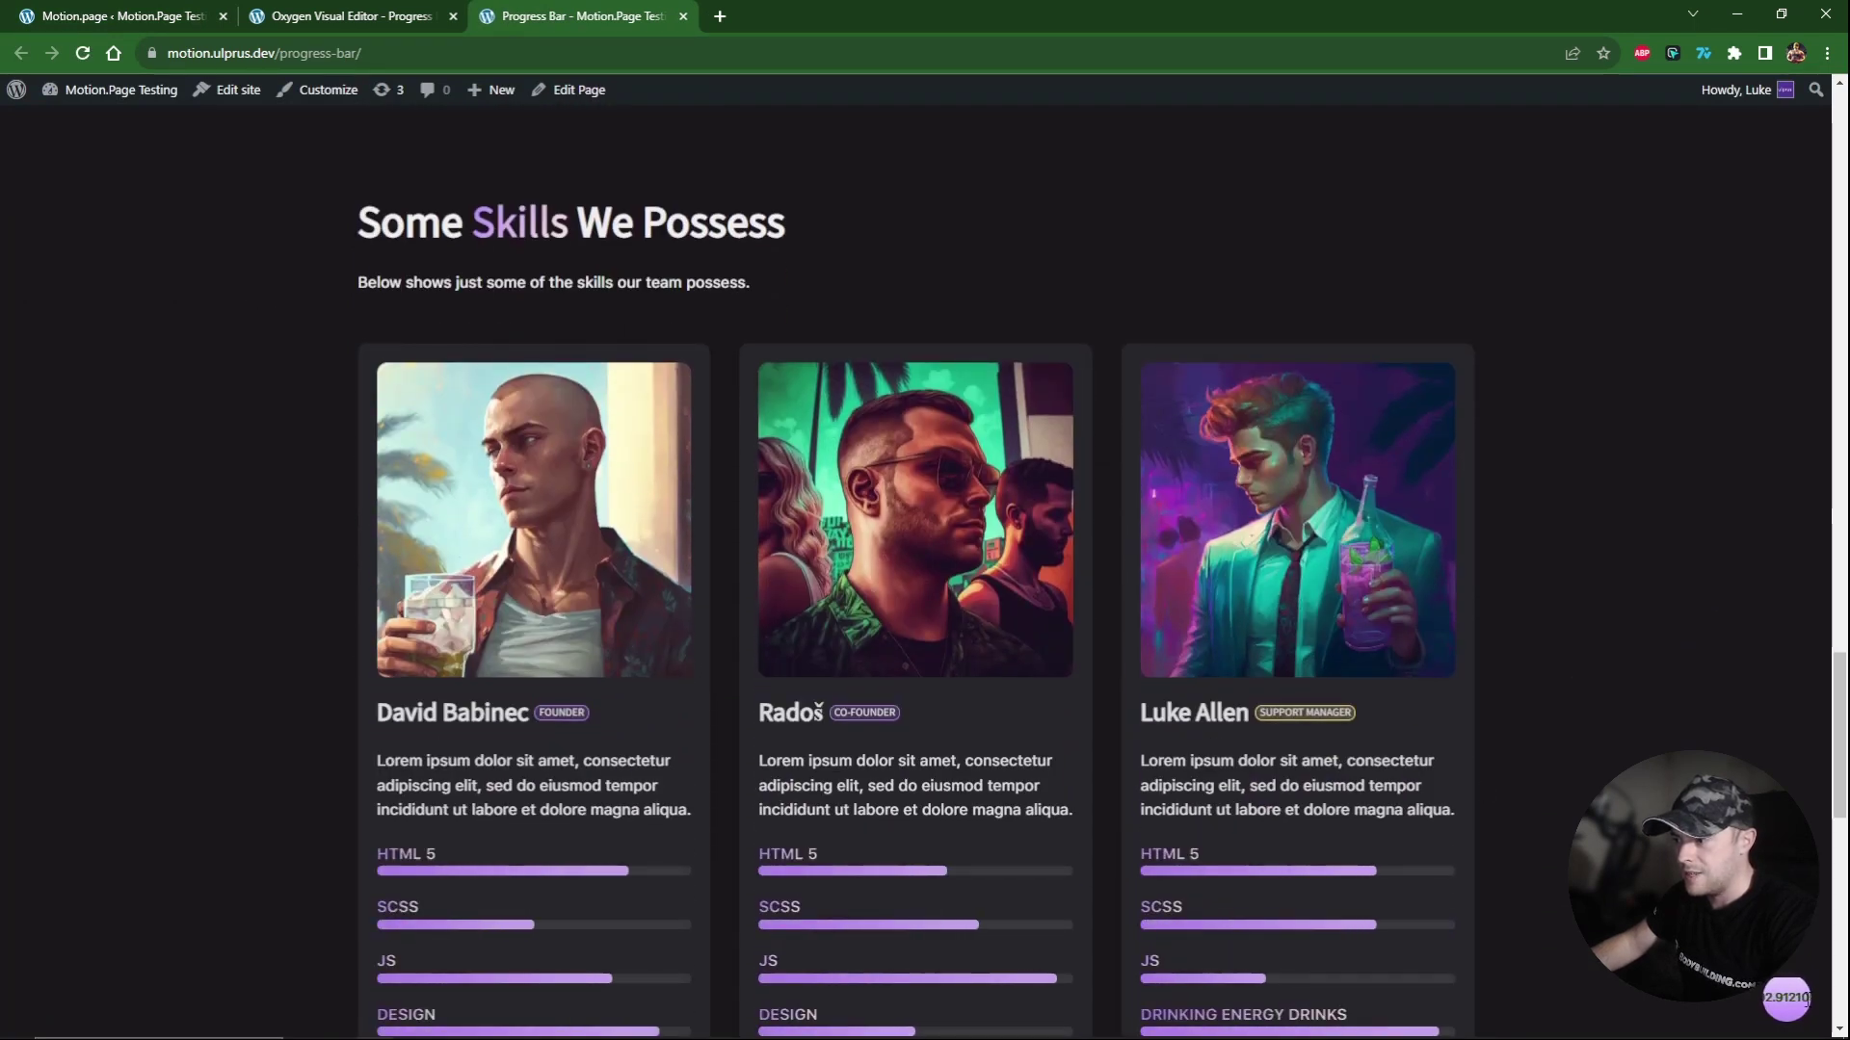
Return to Motion.page, restore the custom code line snapping innerText to 1, and save the timeline.
{"action": "left_click", "coordinate": [401, 29]}
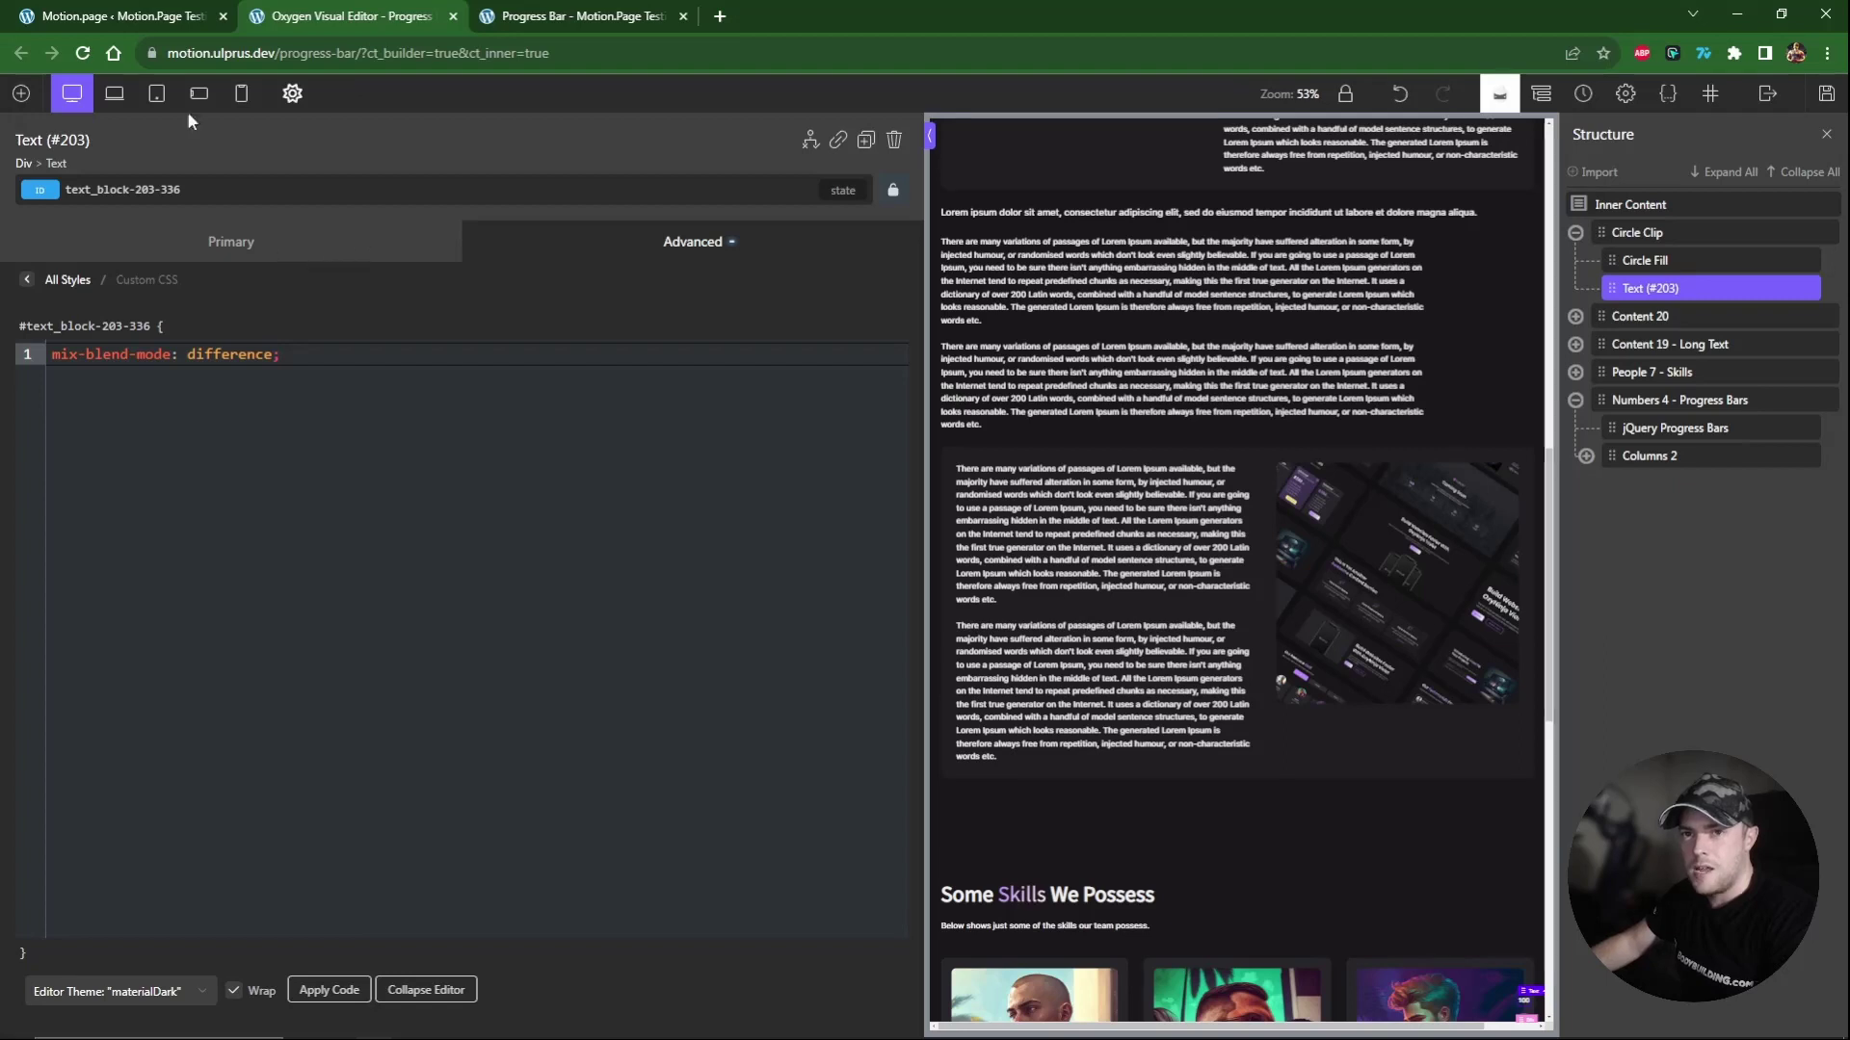
{"action": "left_click", "coordinate": [127, 16]}
{"action": "left_click", "coordinate": [144, 573]}
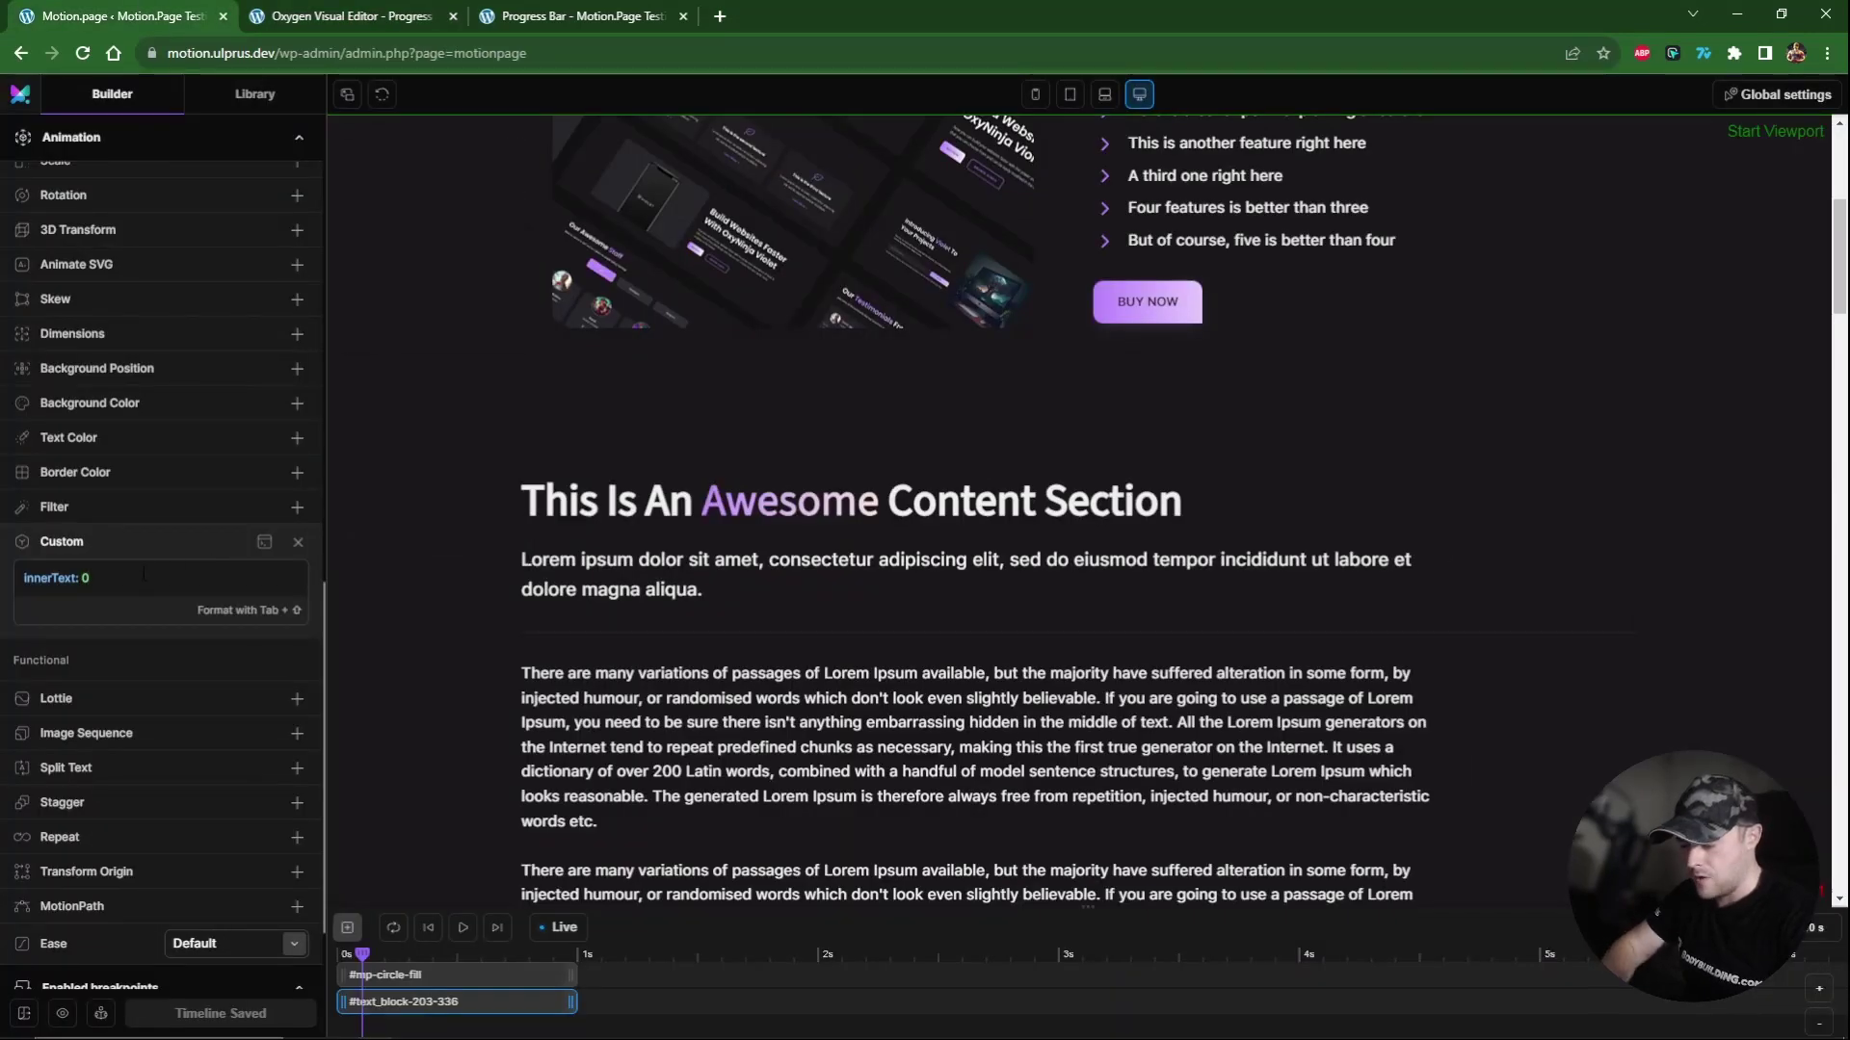
{"action": "key", "text": "Return"}
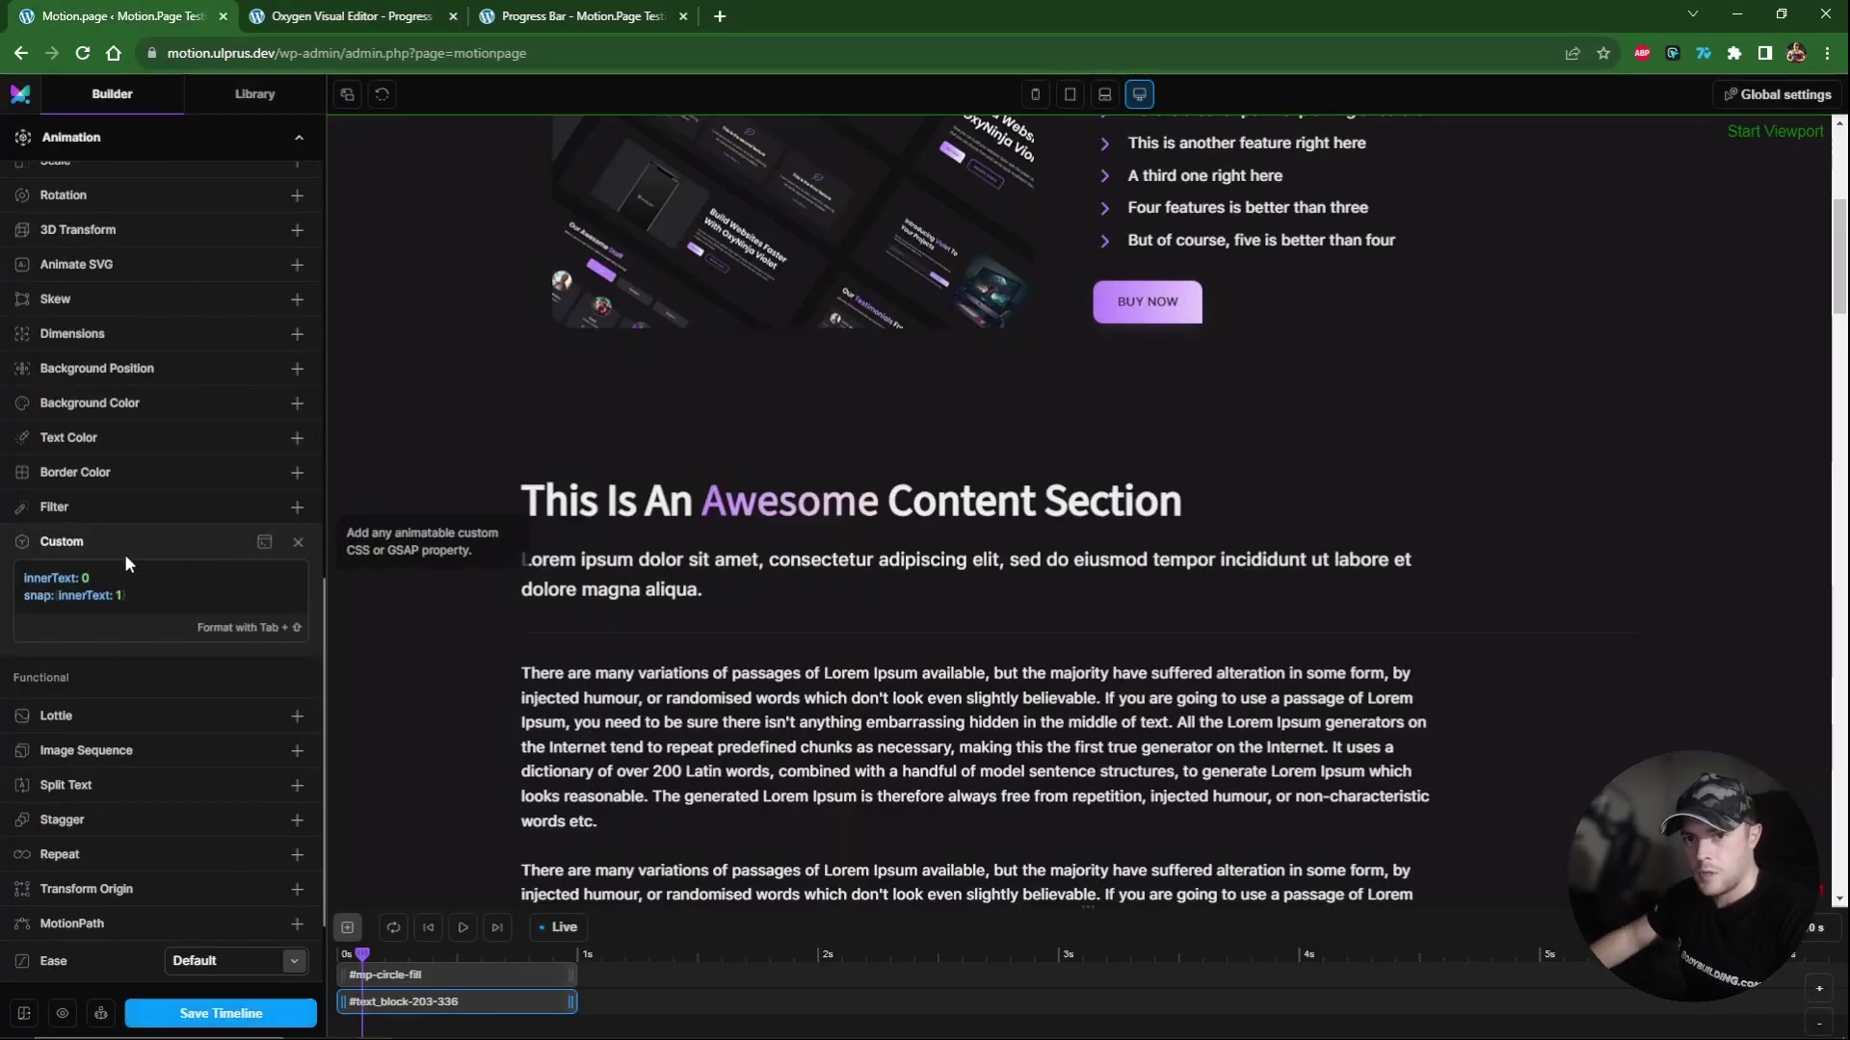
{"action": "left_click", "coordinate": [236, 1011]}
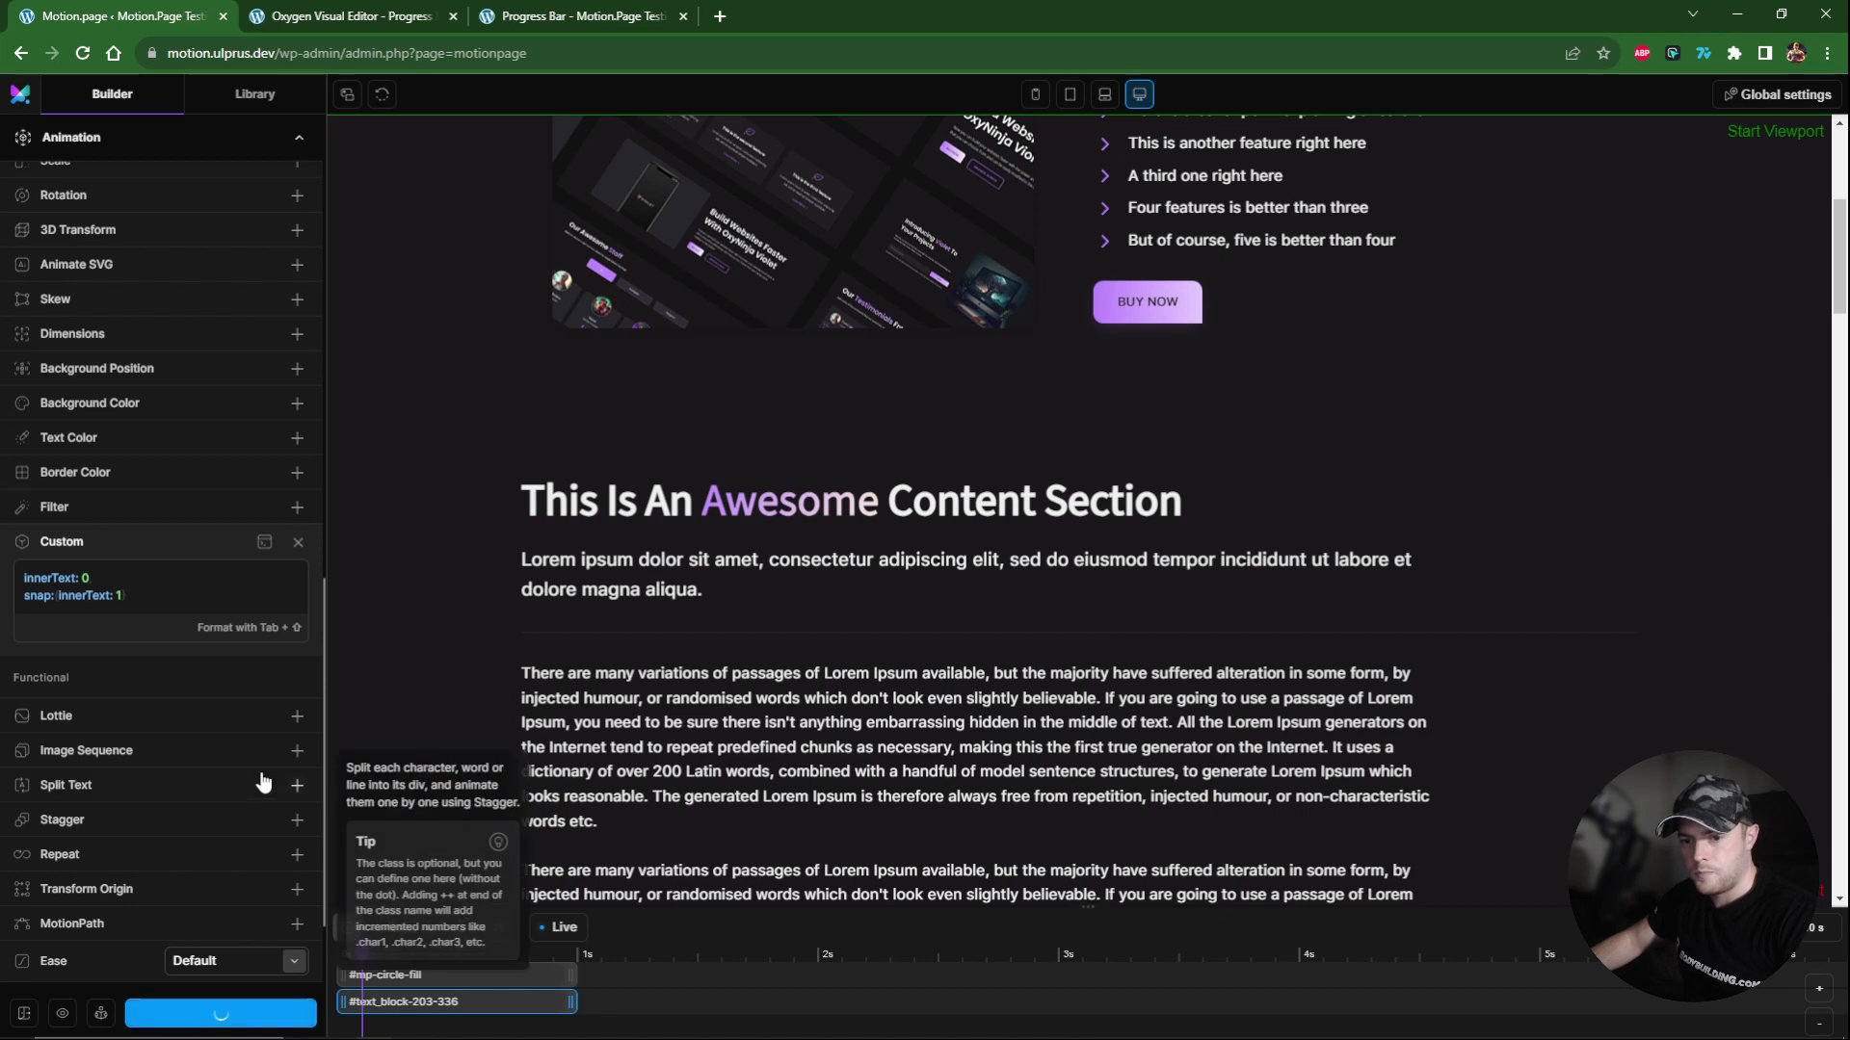
Reload the live page and scroll up and down to examine the snapped number and circle fill along the page.
{"action": "left_click", "coordinate": [532, 12]}
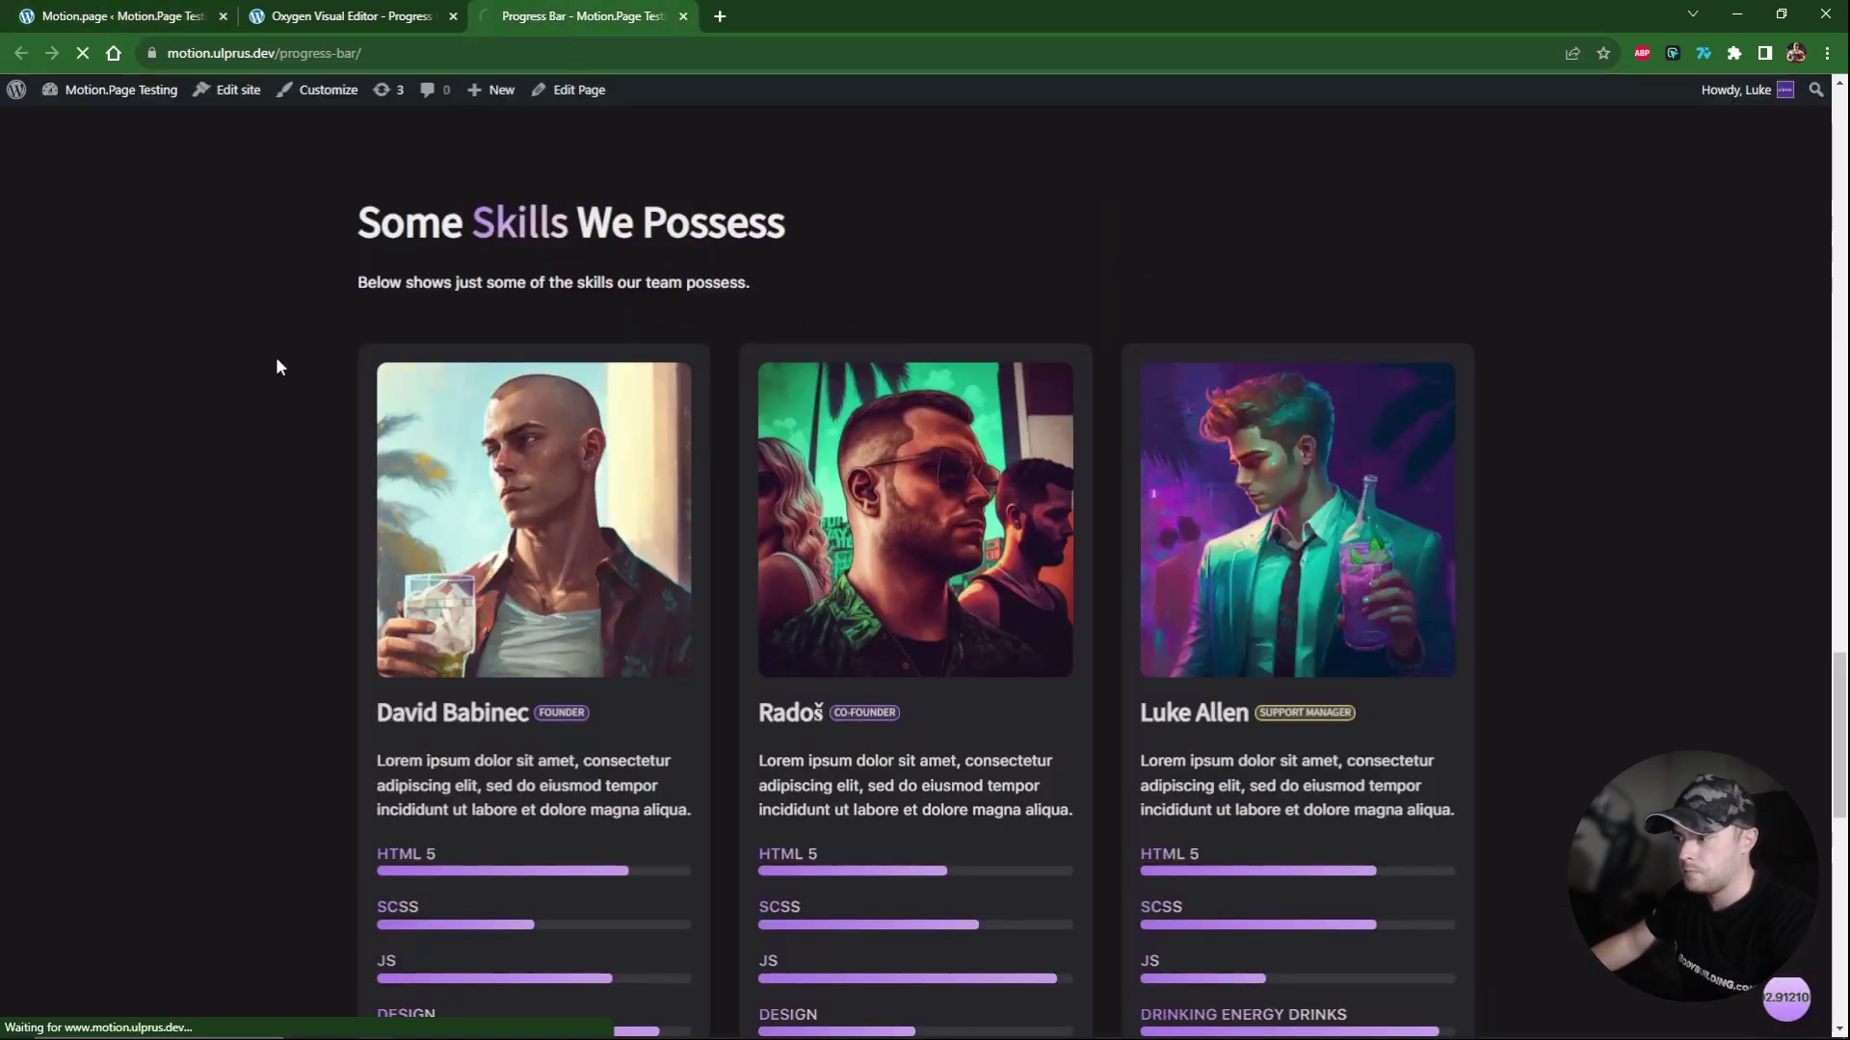
{"action": "scroll", "coordinate": [274, 361], "scroll_direction": "down", "scroll_amount": 9}
{"action": "scroll", "coordinate": [283, 387], "scroll_direction": "down", "scroll_amount": 3}
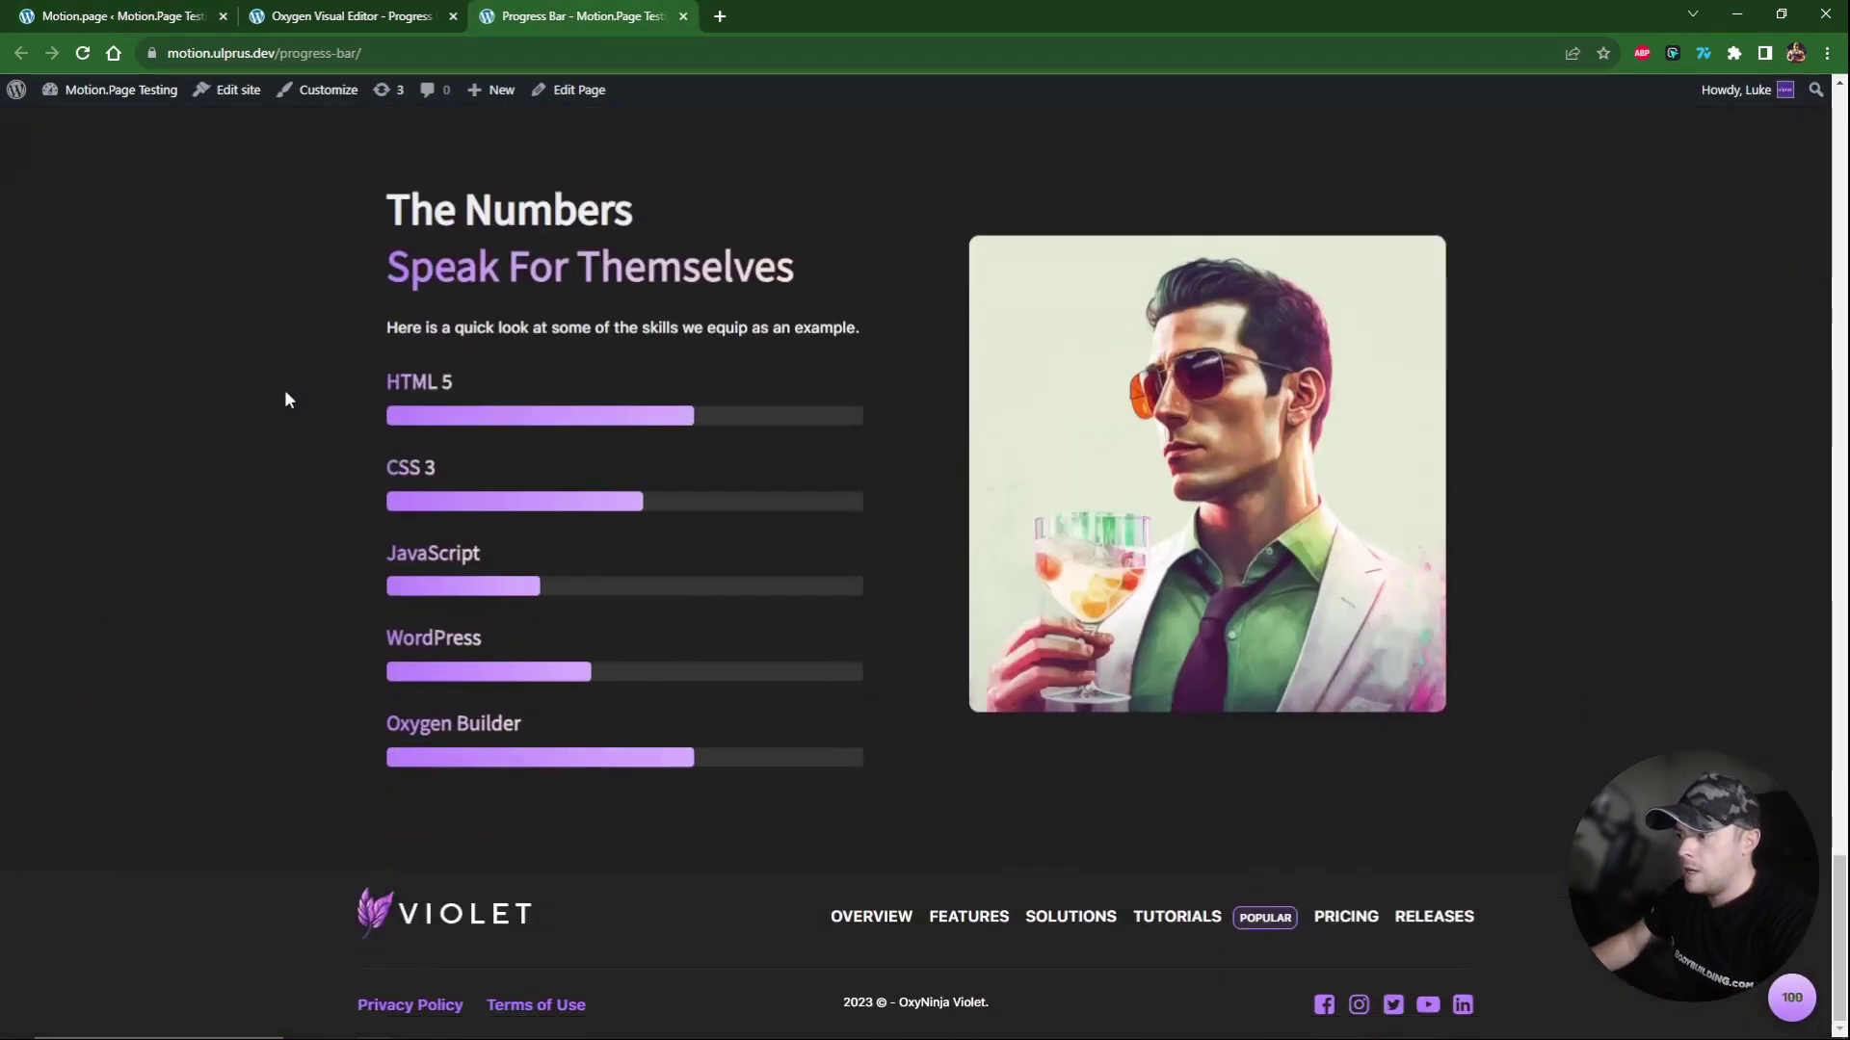
{"action": "scroll", "coordinate": [385, 414], "scroll_direction": "up", "scroll_amount": 7}
{"action": "scroll", "coordinate": [418, 429], "scroll_direction": "up", "scroll_amount": 15}
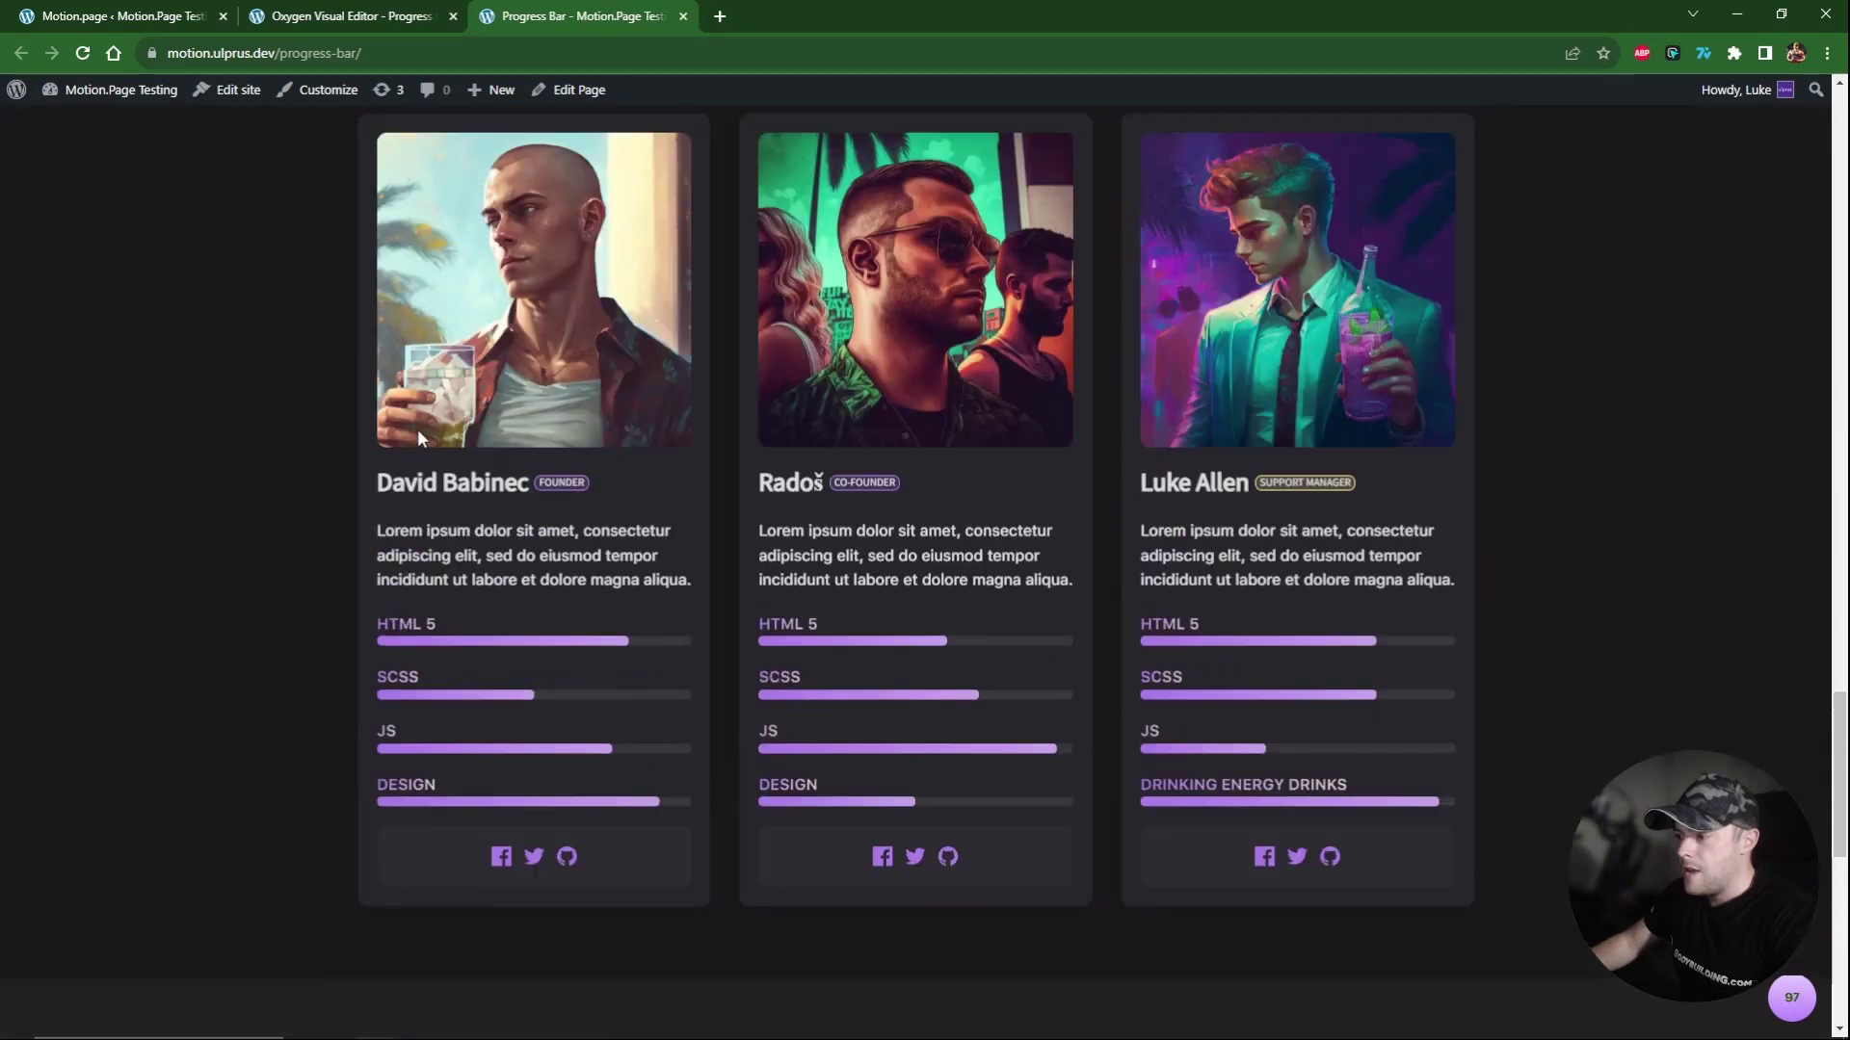
{"action": "scroll", "coordinate": [414, 463], "scroll_direction": "up", "scroll_amount": 15}
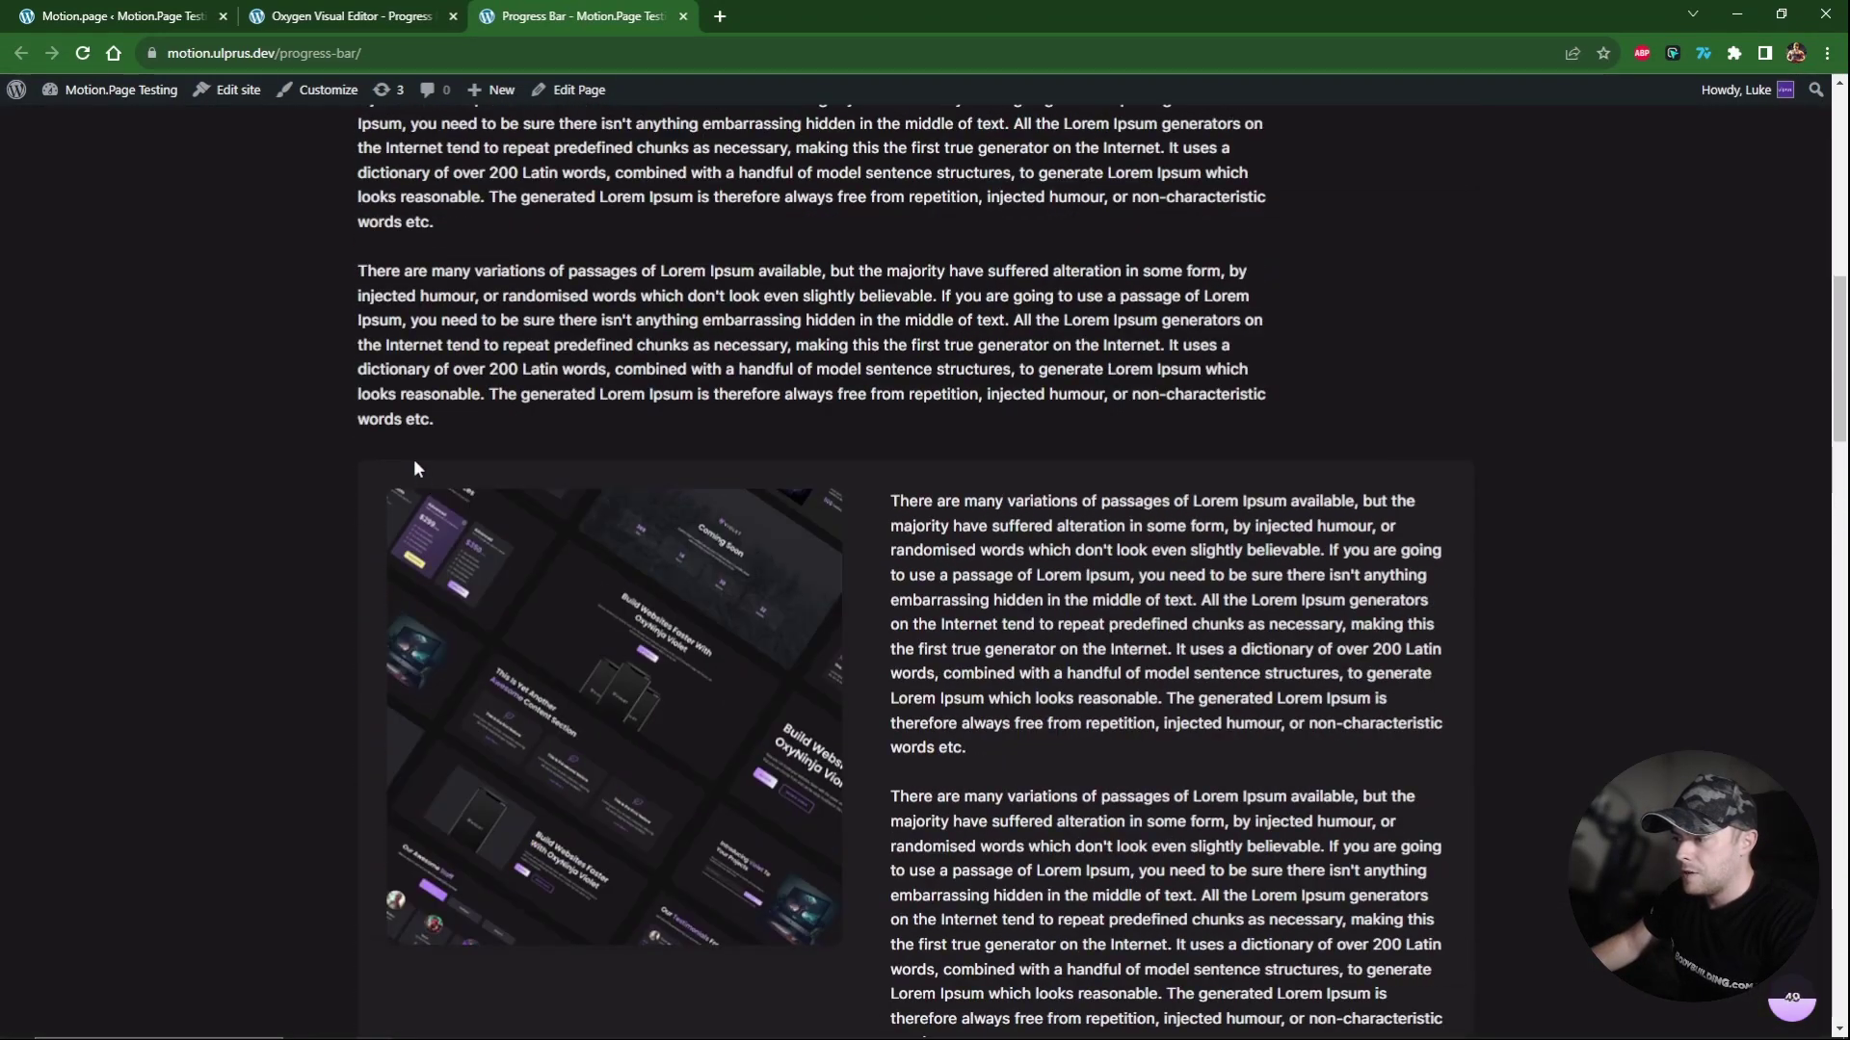
{"action": "scroll", "coordinate": [419, 474], "scroll_direction": "down", "scroll_amount": 15}
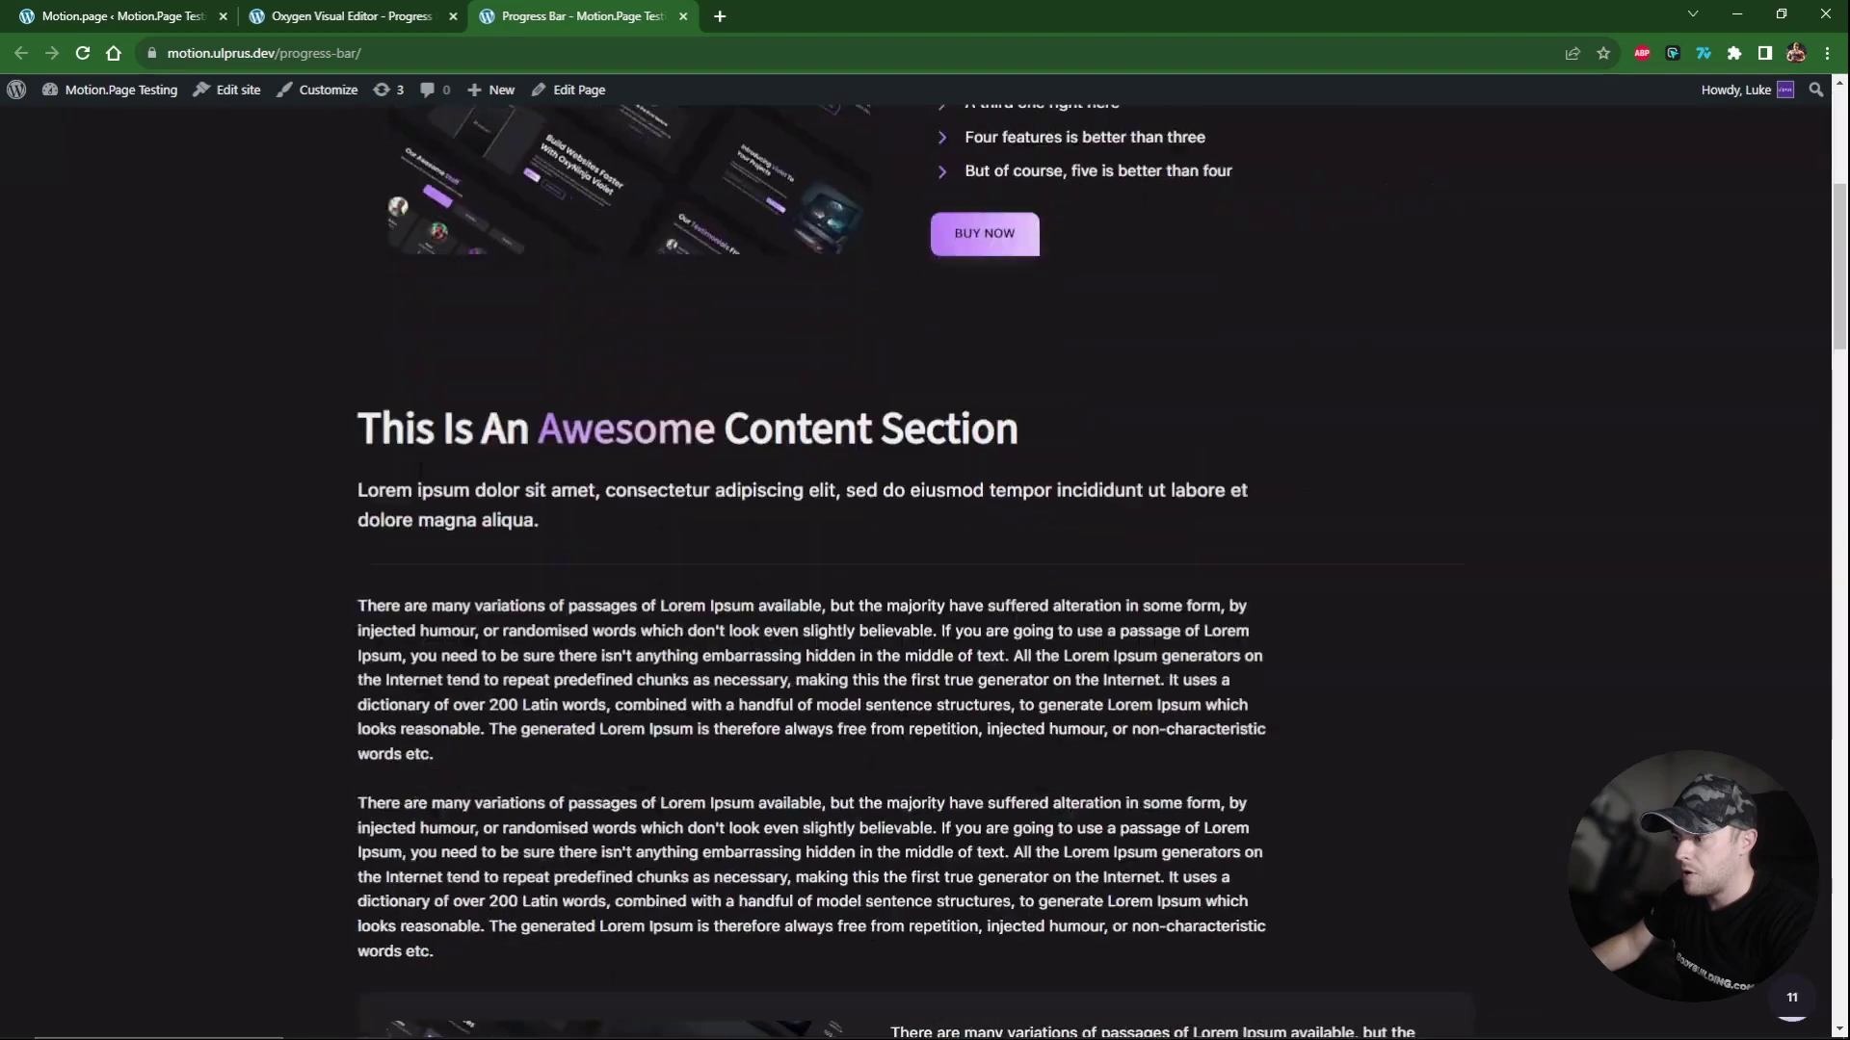
{"action": "scroll", "coordinate": [422, 466], "scroll_direction": "down", "scroll_amount": 15}
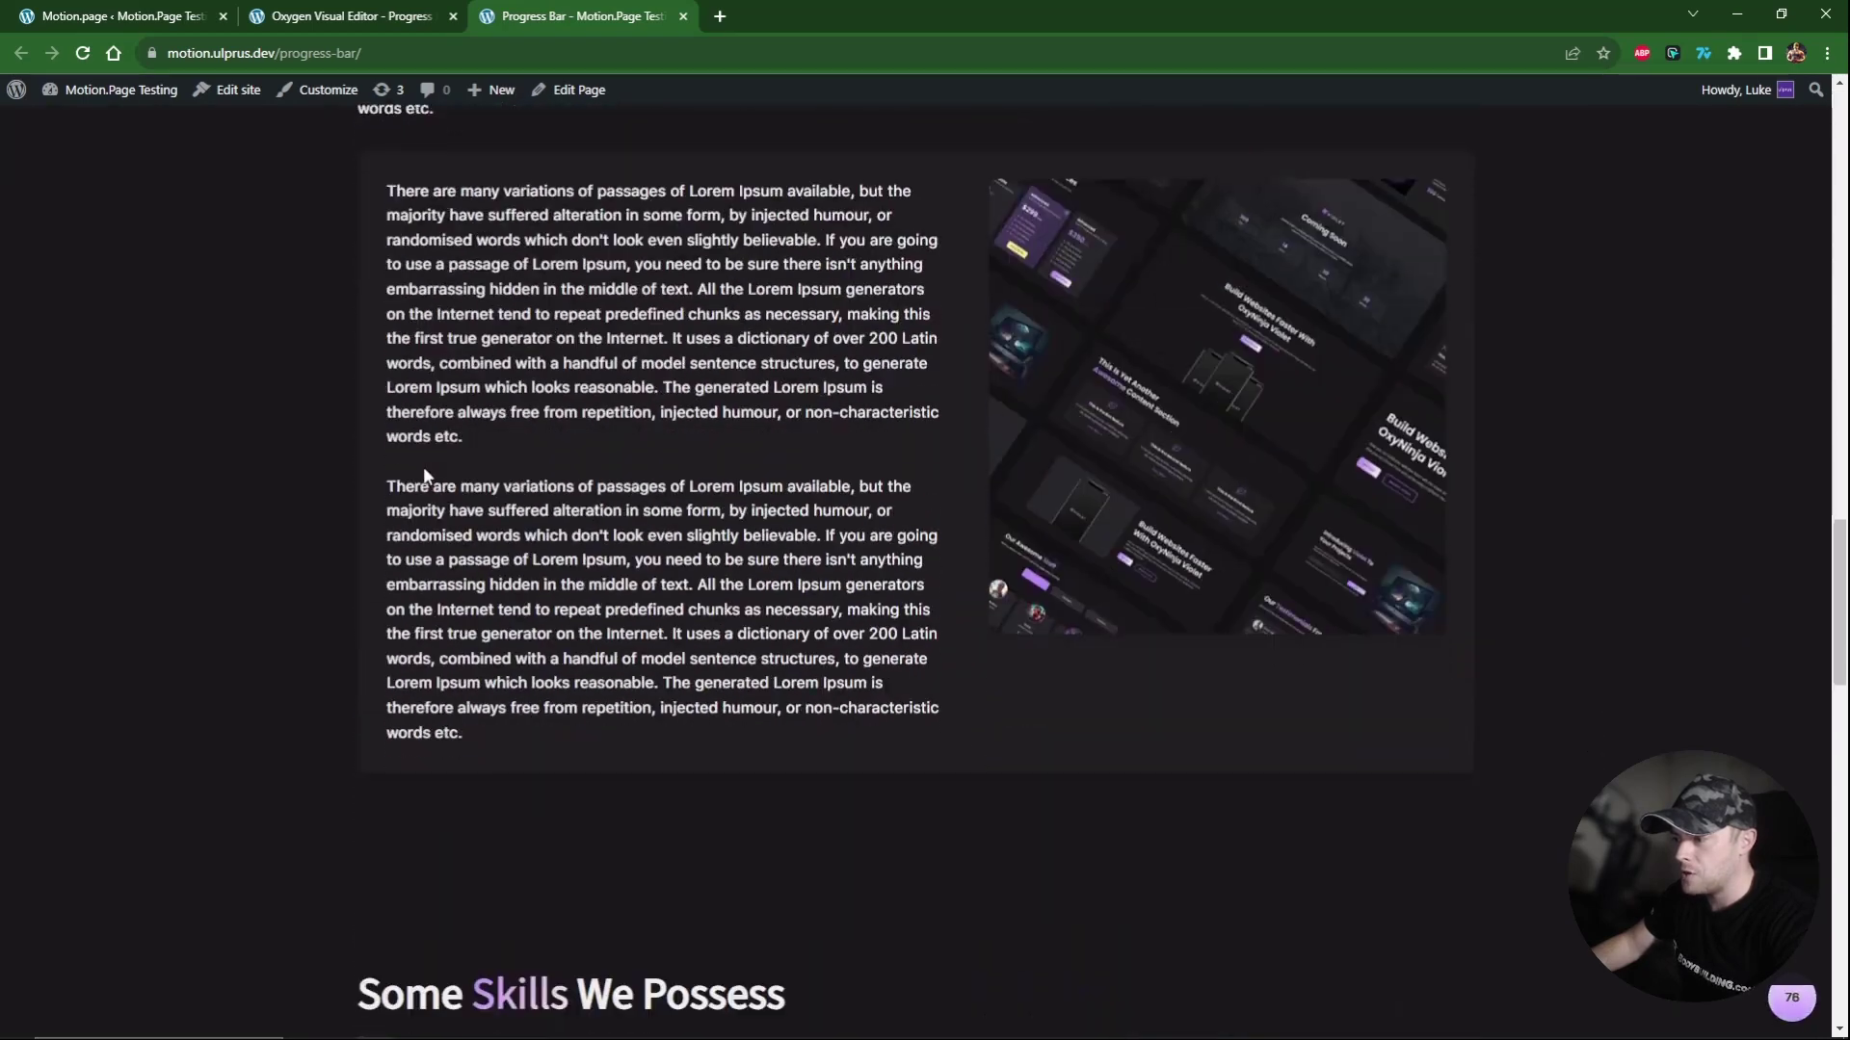
{"action": "scroll", "coordinate": [428, 489], "scroll_direction": "up", "scroll_amount": 8}
{"action": "scroll", "coordinate": [429, 490], "scroll_direction": "up", "scroll_amount": 15}
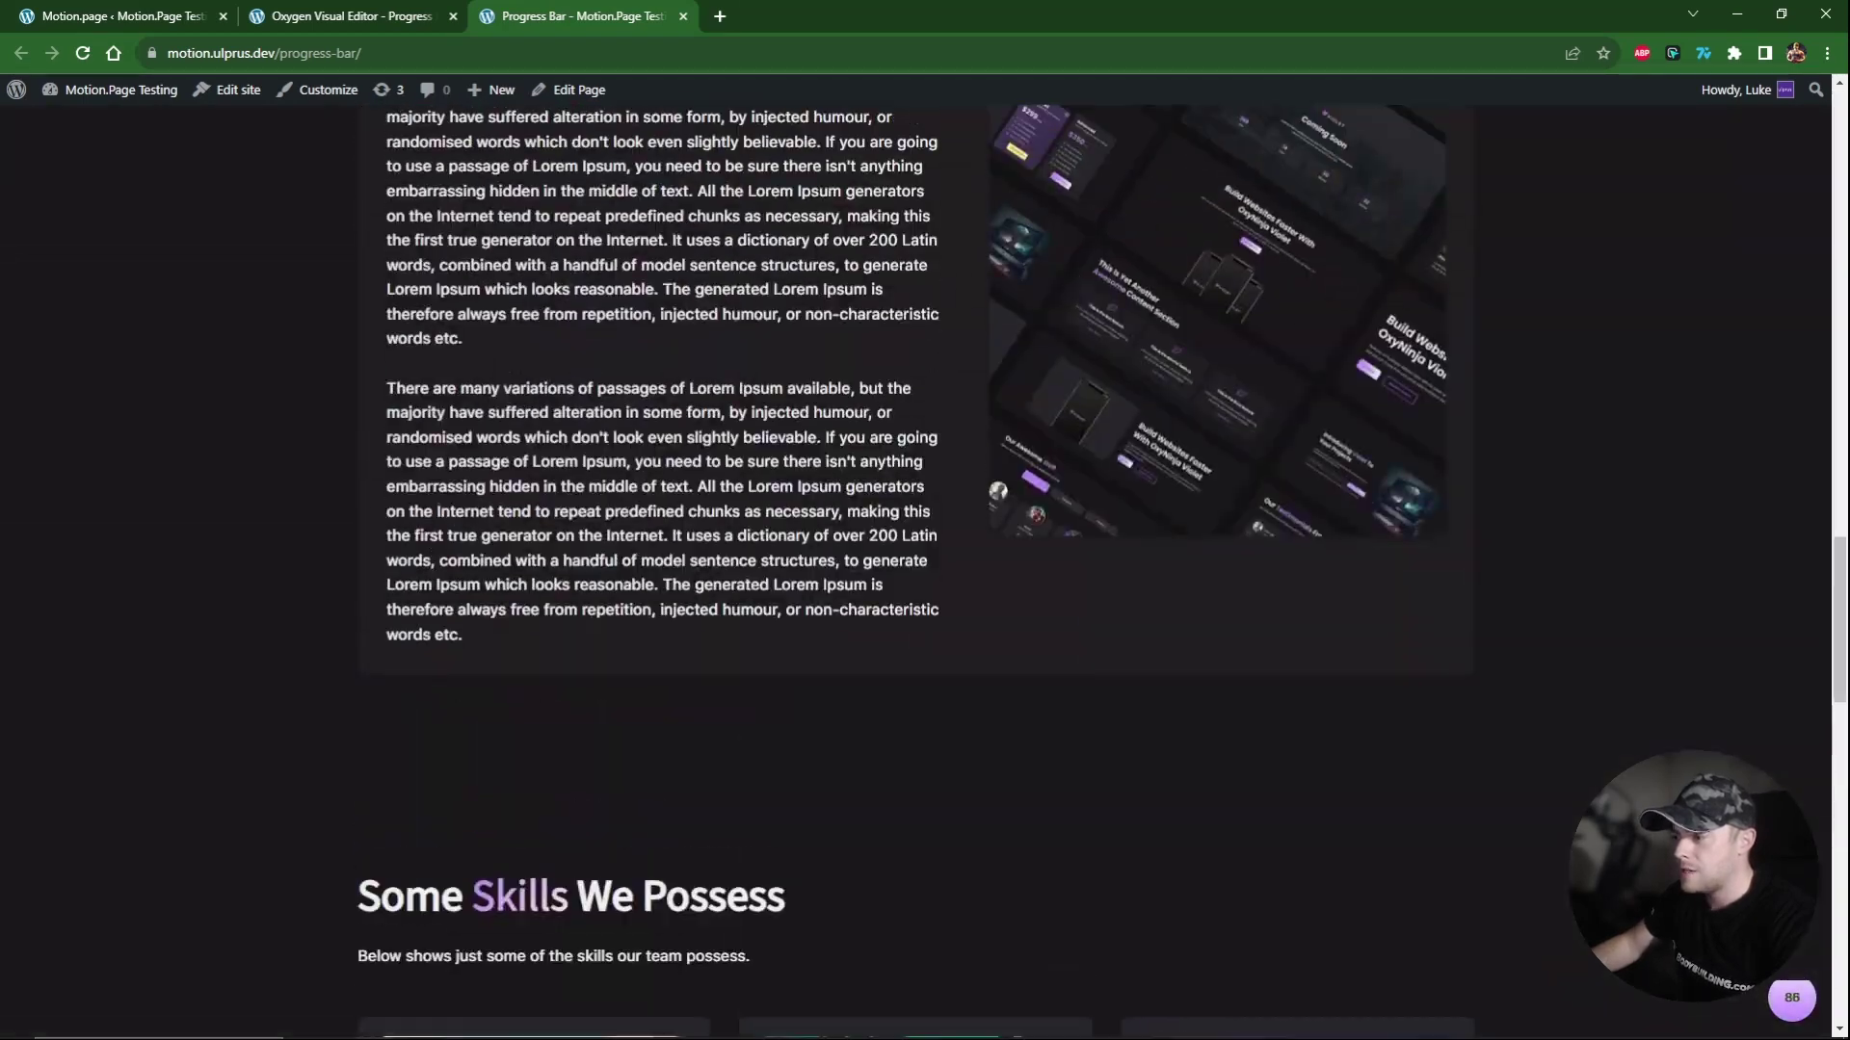
In Oxygen, add a new Div to the page, place it first above Circle Clip, and rename it Horizontal Scroll.
{"action": "left_click", "coordinate": [323, 24]}
{"action": "left_click", "coordinate": [941, 291]}
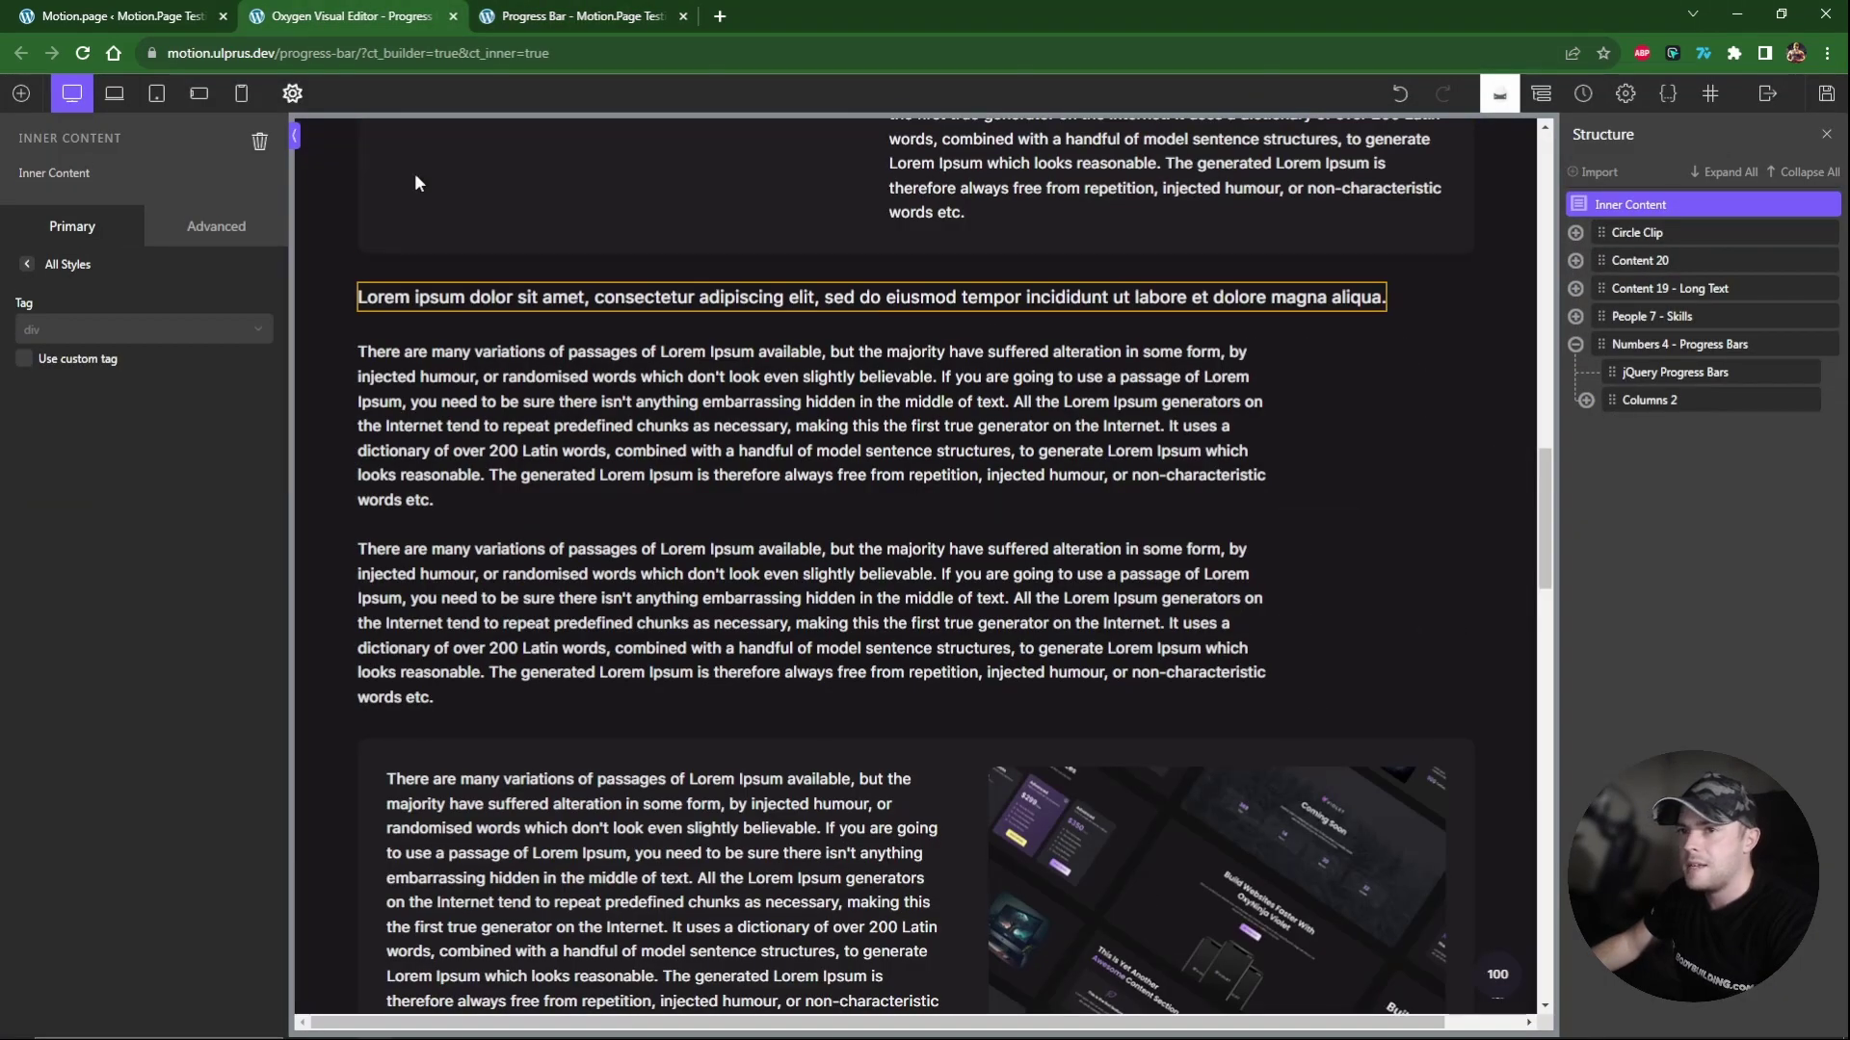
{"action": "left_click", "coordinate": [21, 92]}
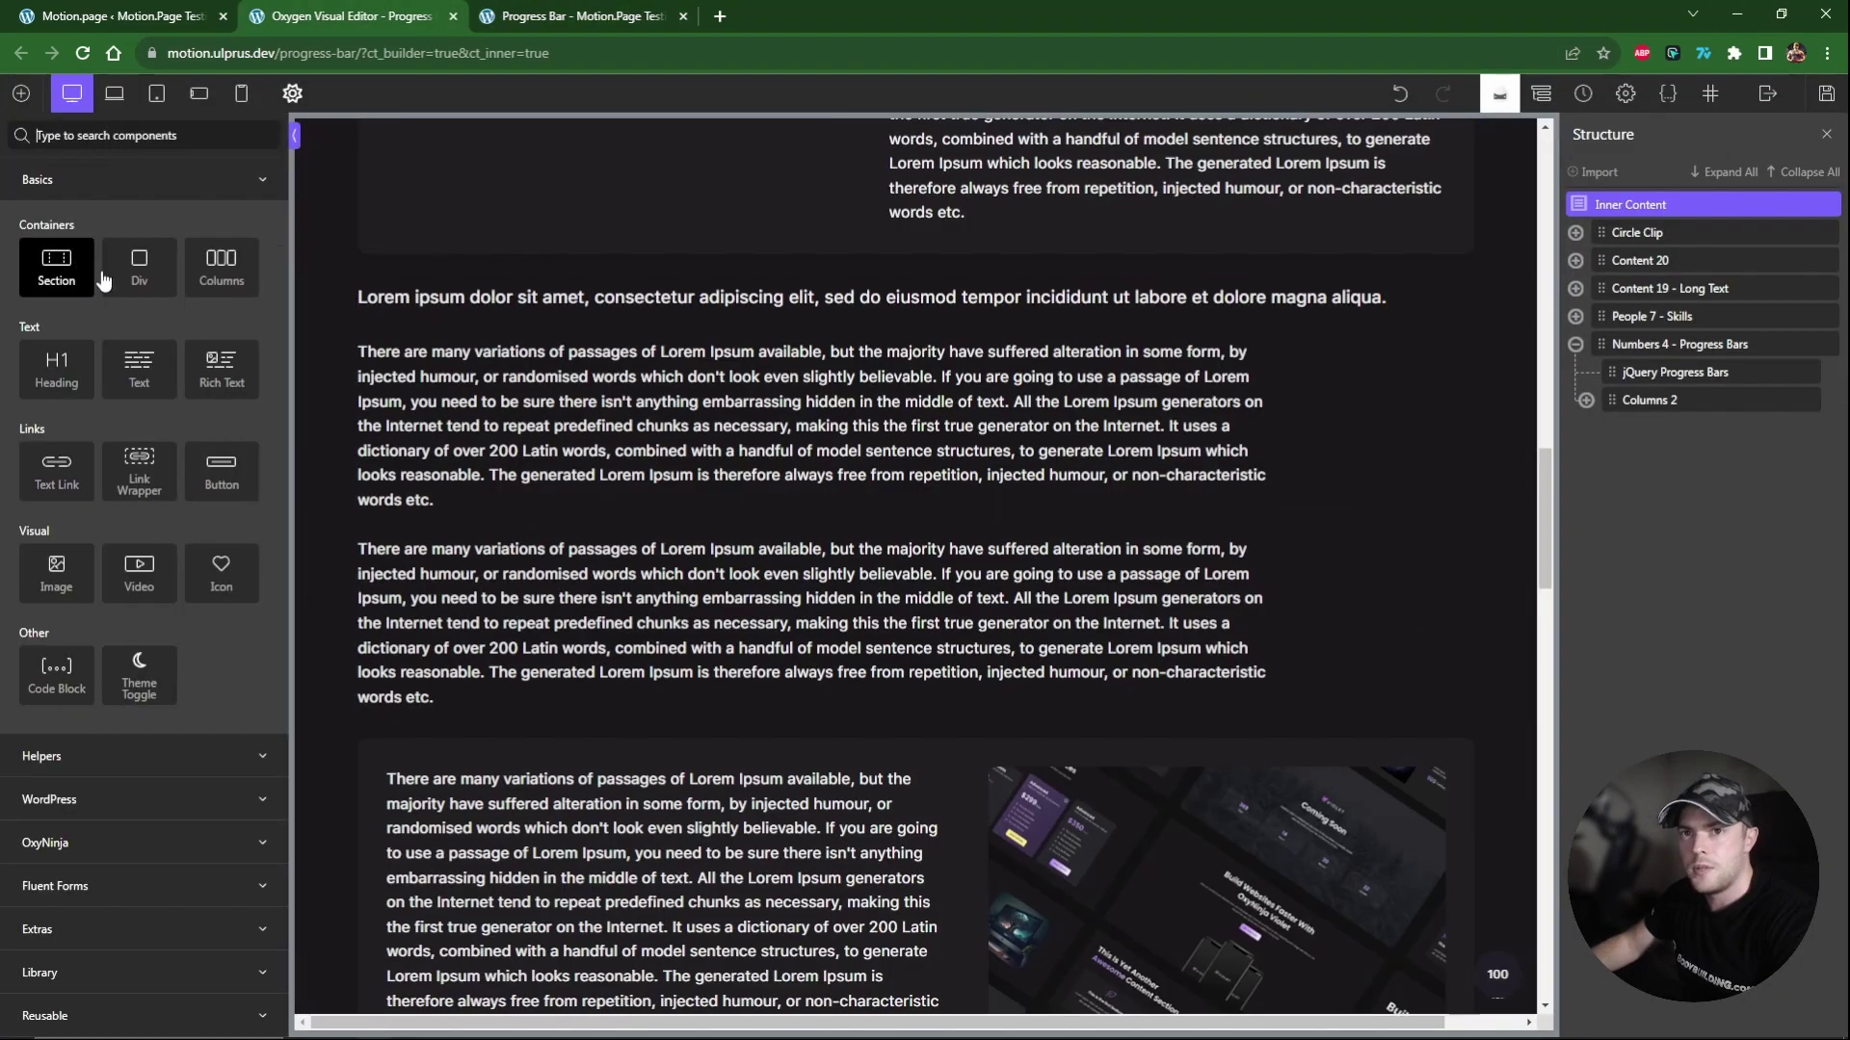
{"action": "left_click", "coordinate": [142, 259]}
{"action": "left_click_drag", "start_coordinate": [1651, 428], "coordinate": [1645, 232]}
{"action": "double_click", "coordinate": [1642, 231]}
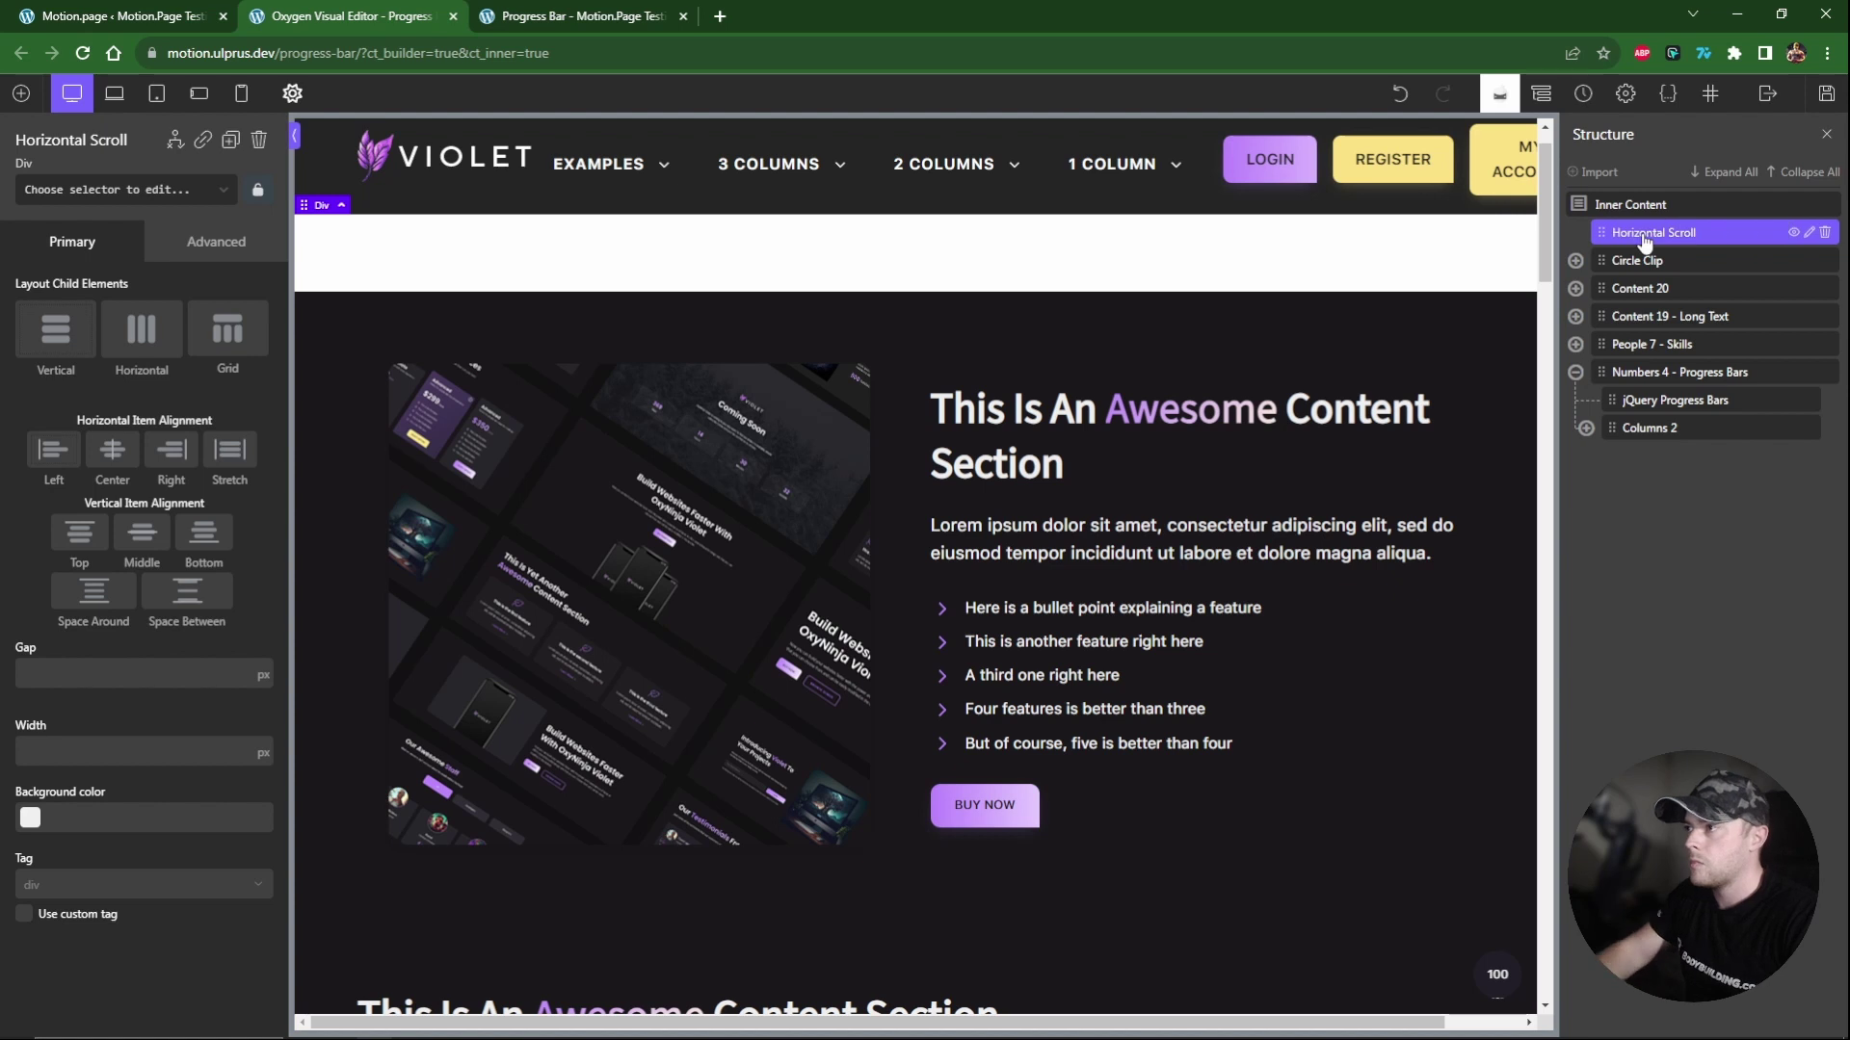
Give the Horizontal Scroll div a fixed position with its top, left and bottom offsets at 0.
{"action": "left_click", "coordinate": [216, 243]}
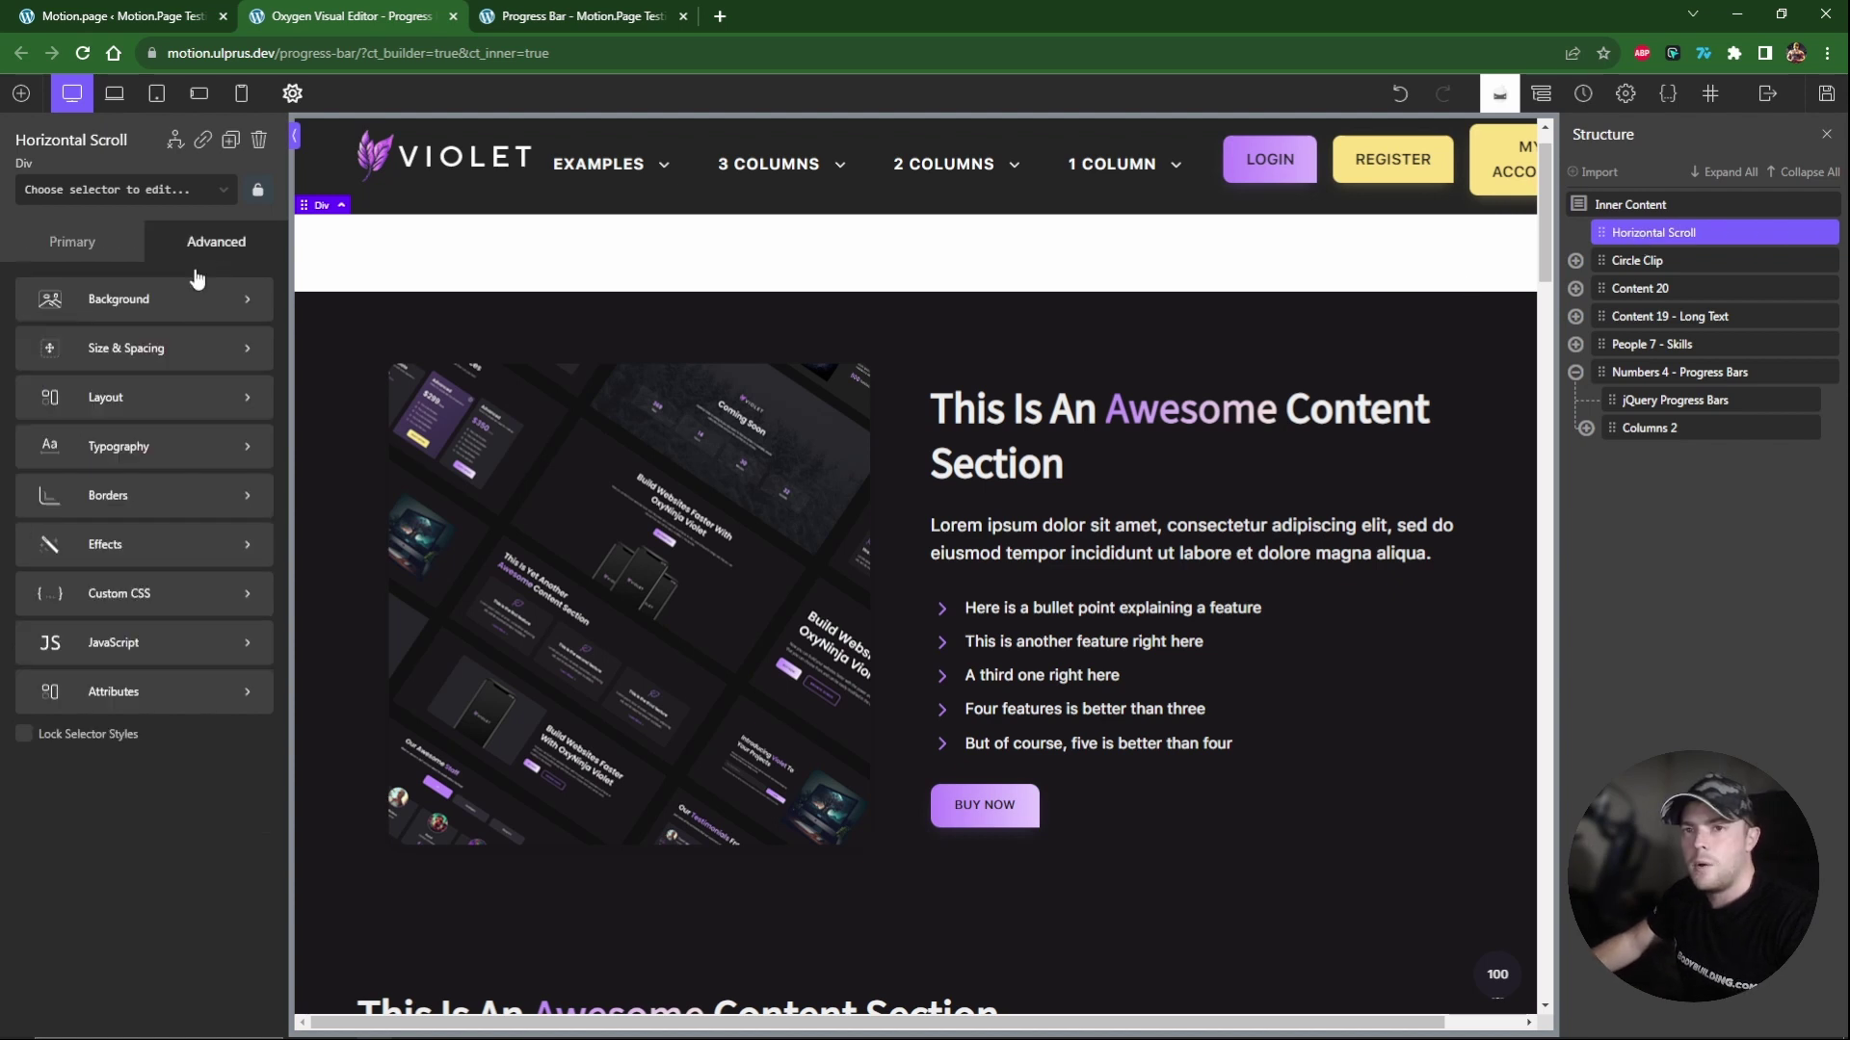
{"action": "left_click", "coordinate": [144, 400]}
{"action": "scroll", "coordinate": [169, 664], "scroll_direction": "down", "scroll_amount": 4}
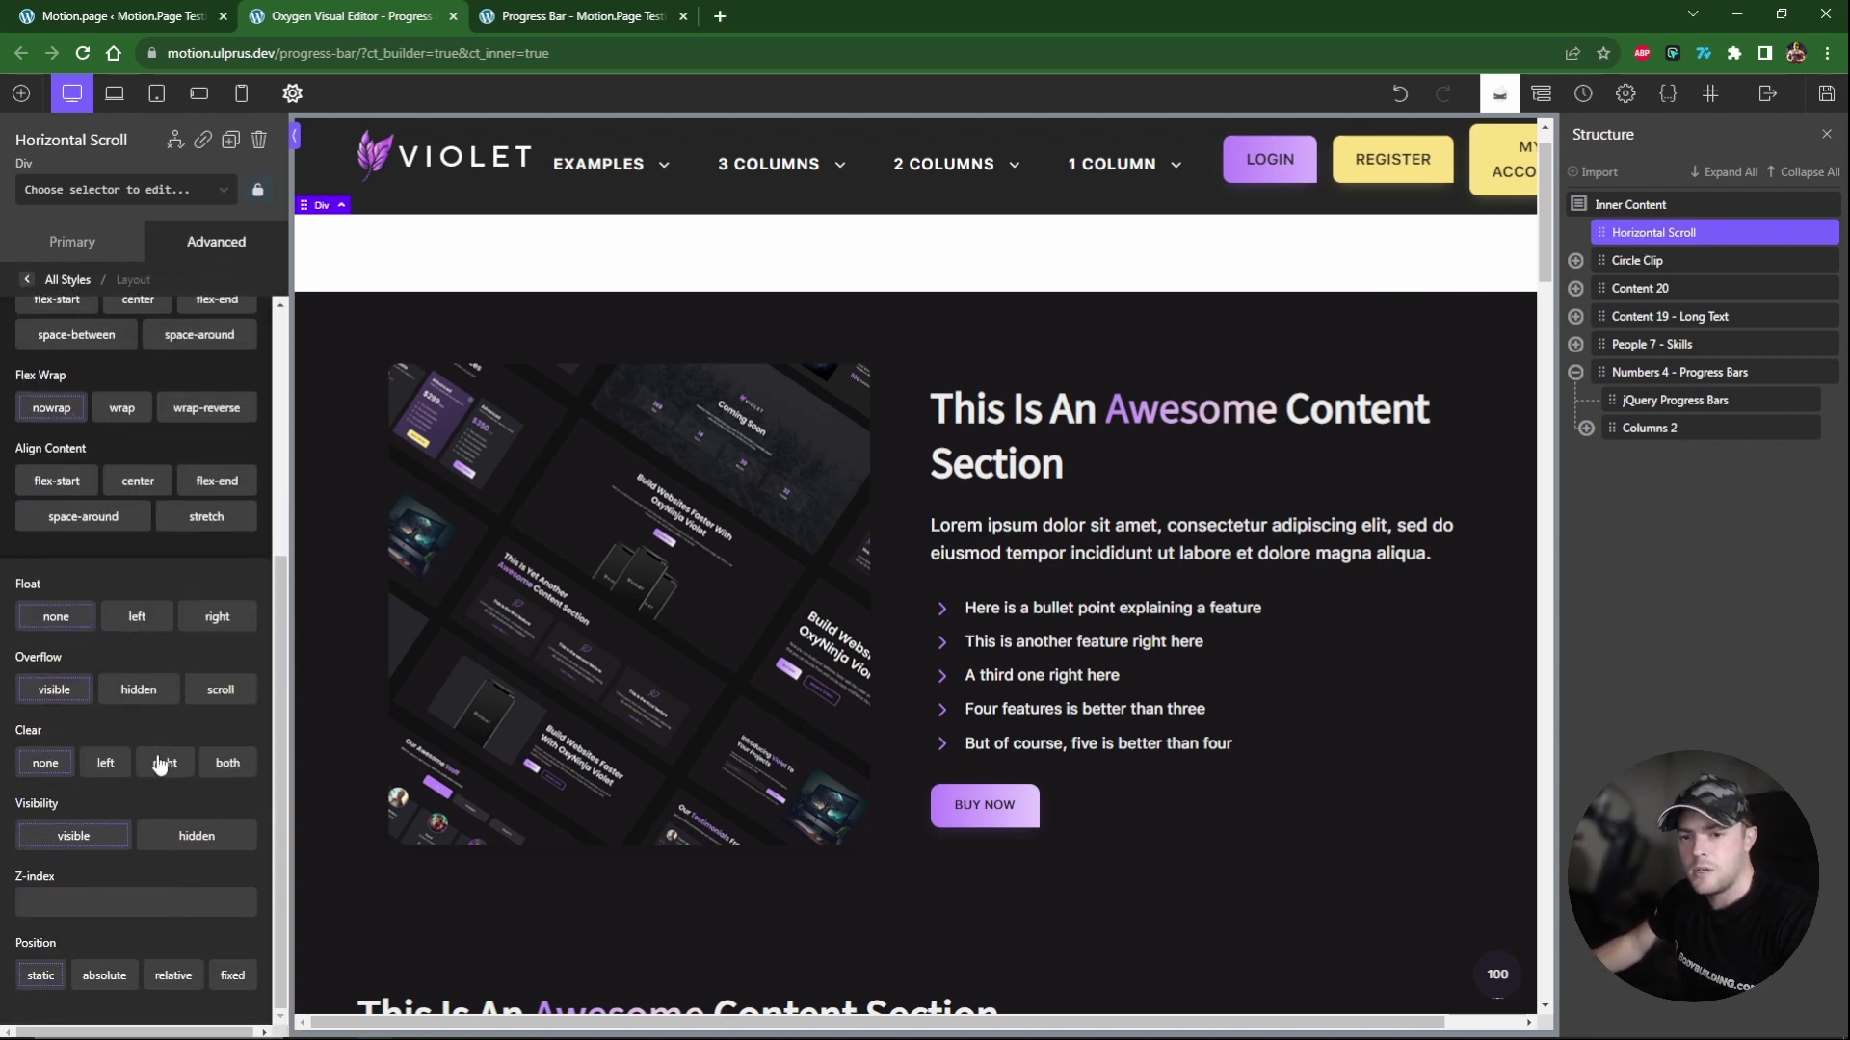
{"action": "left_click", "coordinate": [232, 975]}
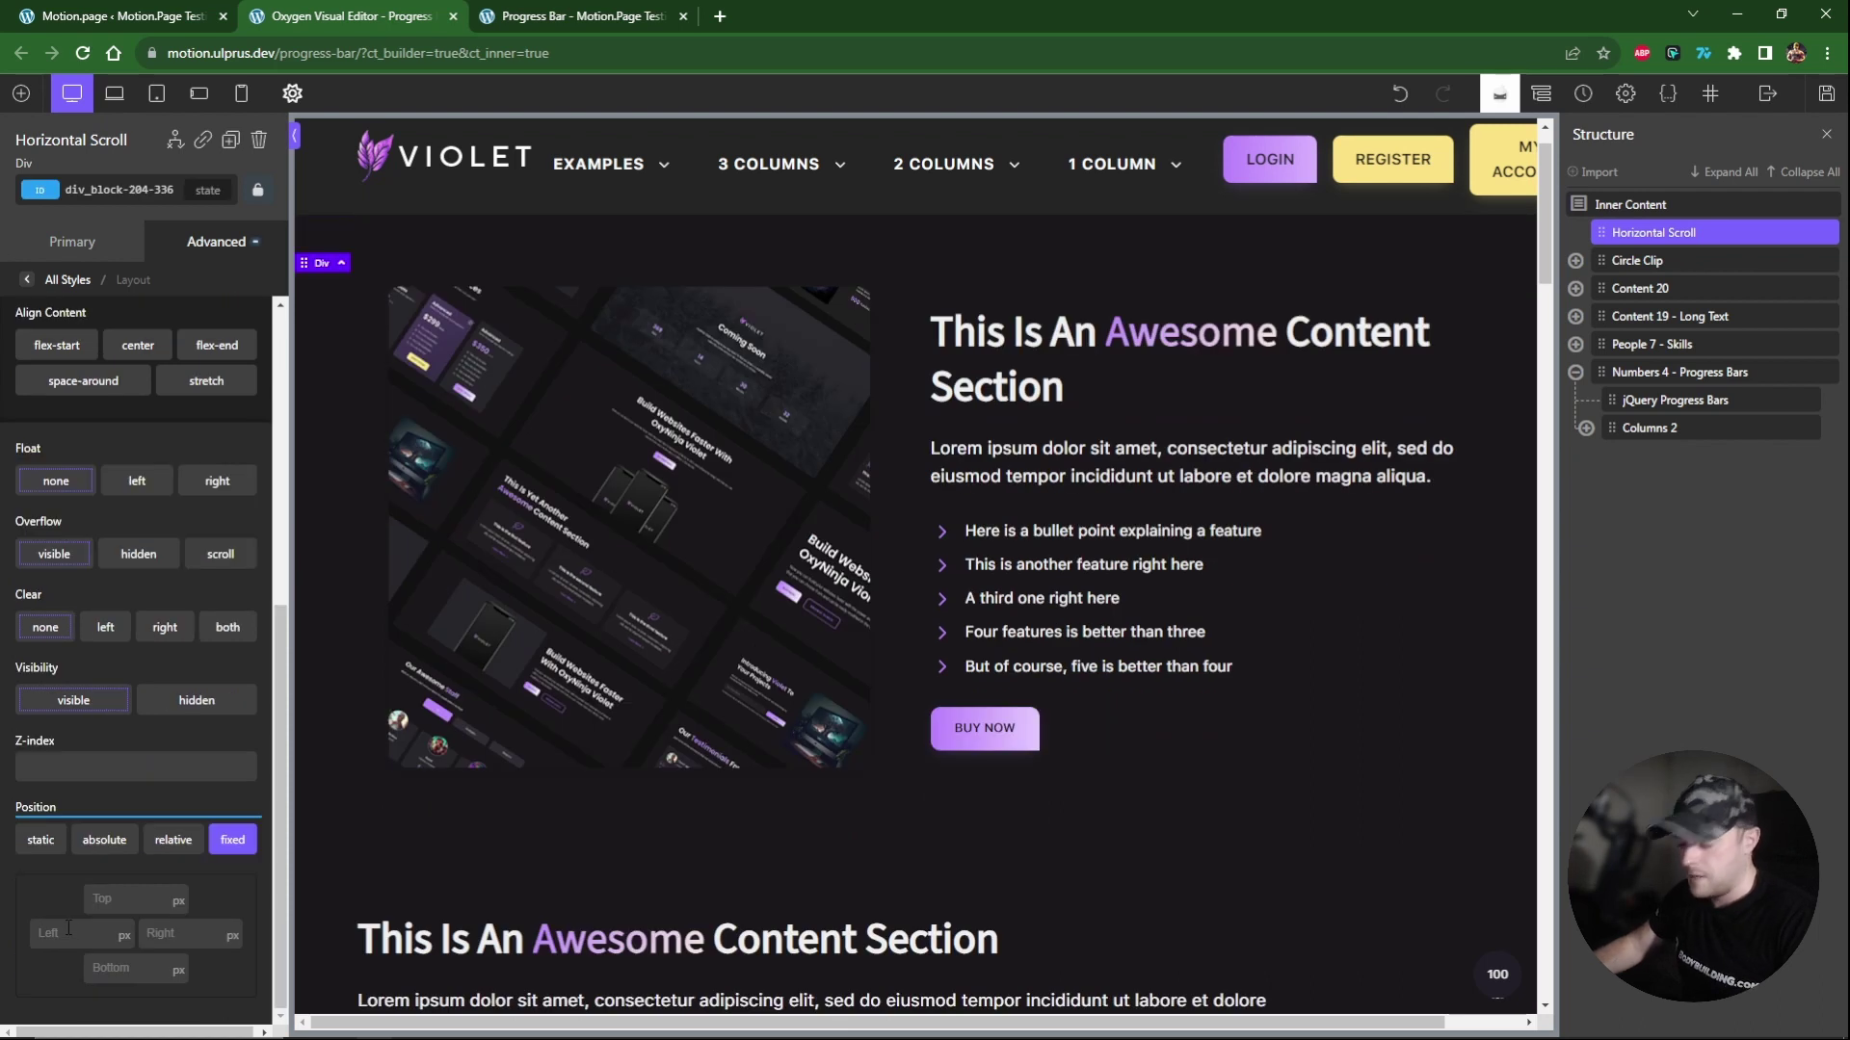
{"action": "left_click", "coordinate": [108, 901]}
{"action": "type", "text": "0"}
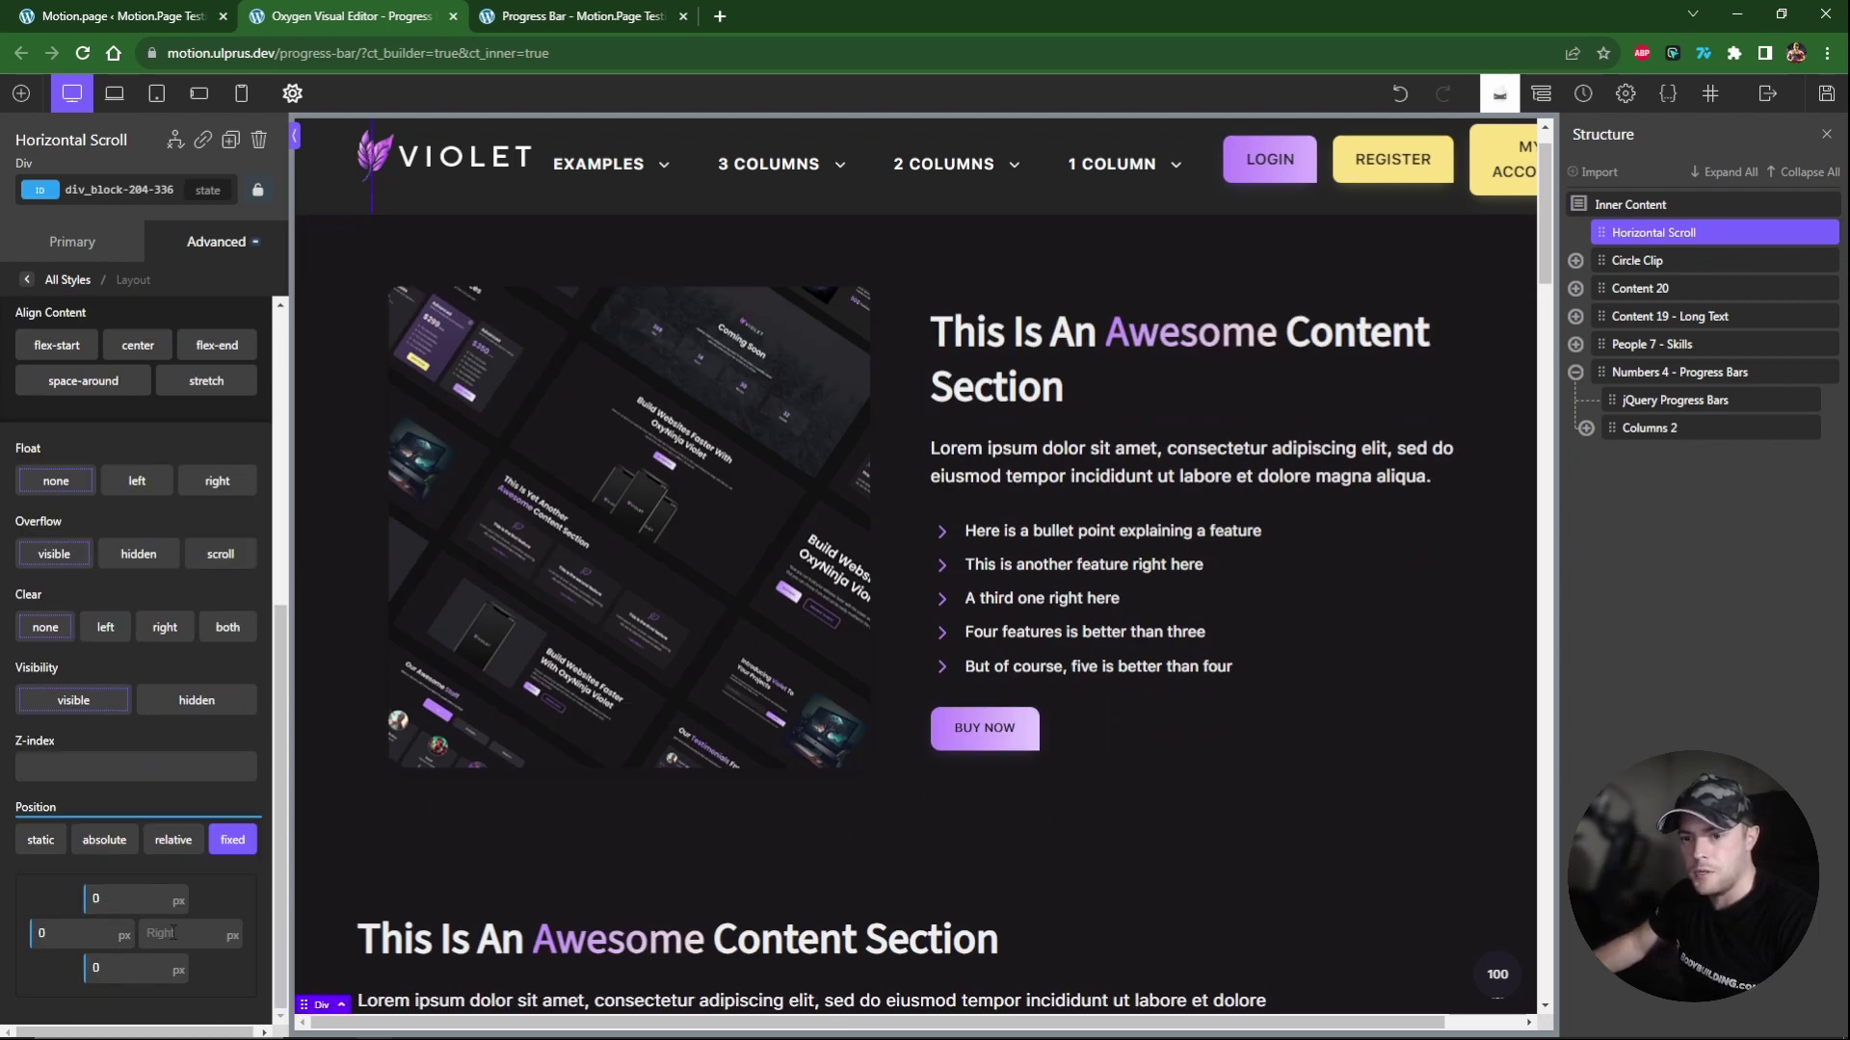
Set the Horizontal Scroll div's min-width and max-width to 12 px and its z-index to 50.
{"action": "left_click", "coordinate": [207, 252]}
{"action": "left_click", "coordinate": [145, 359]}
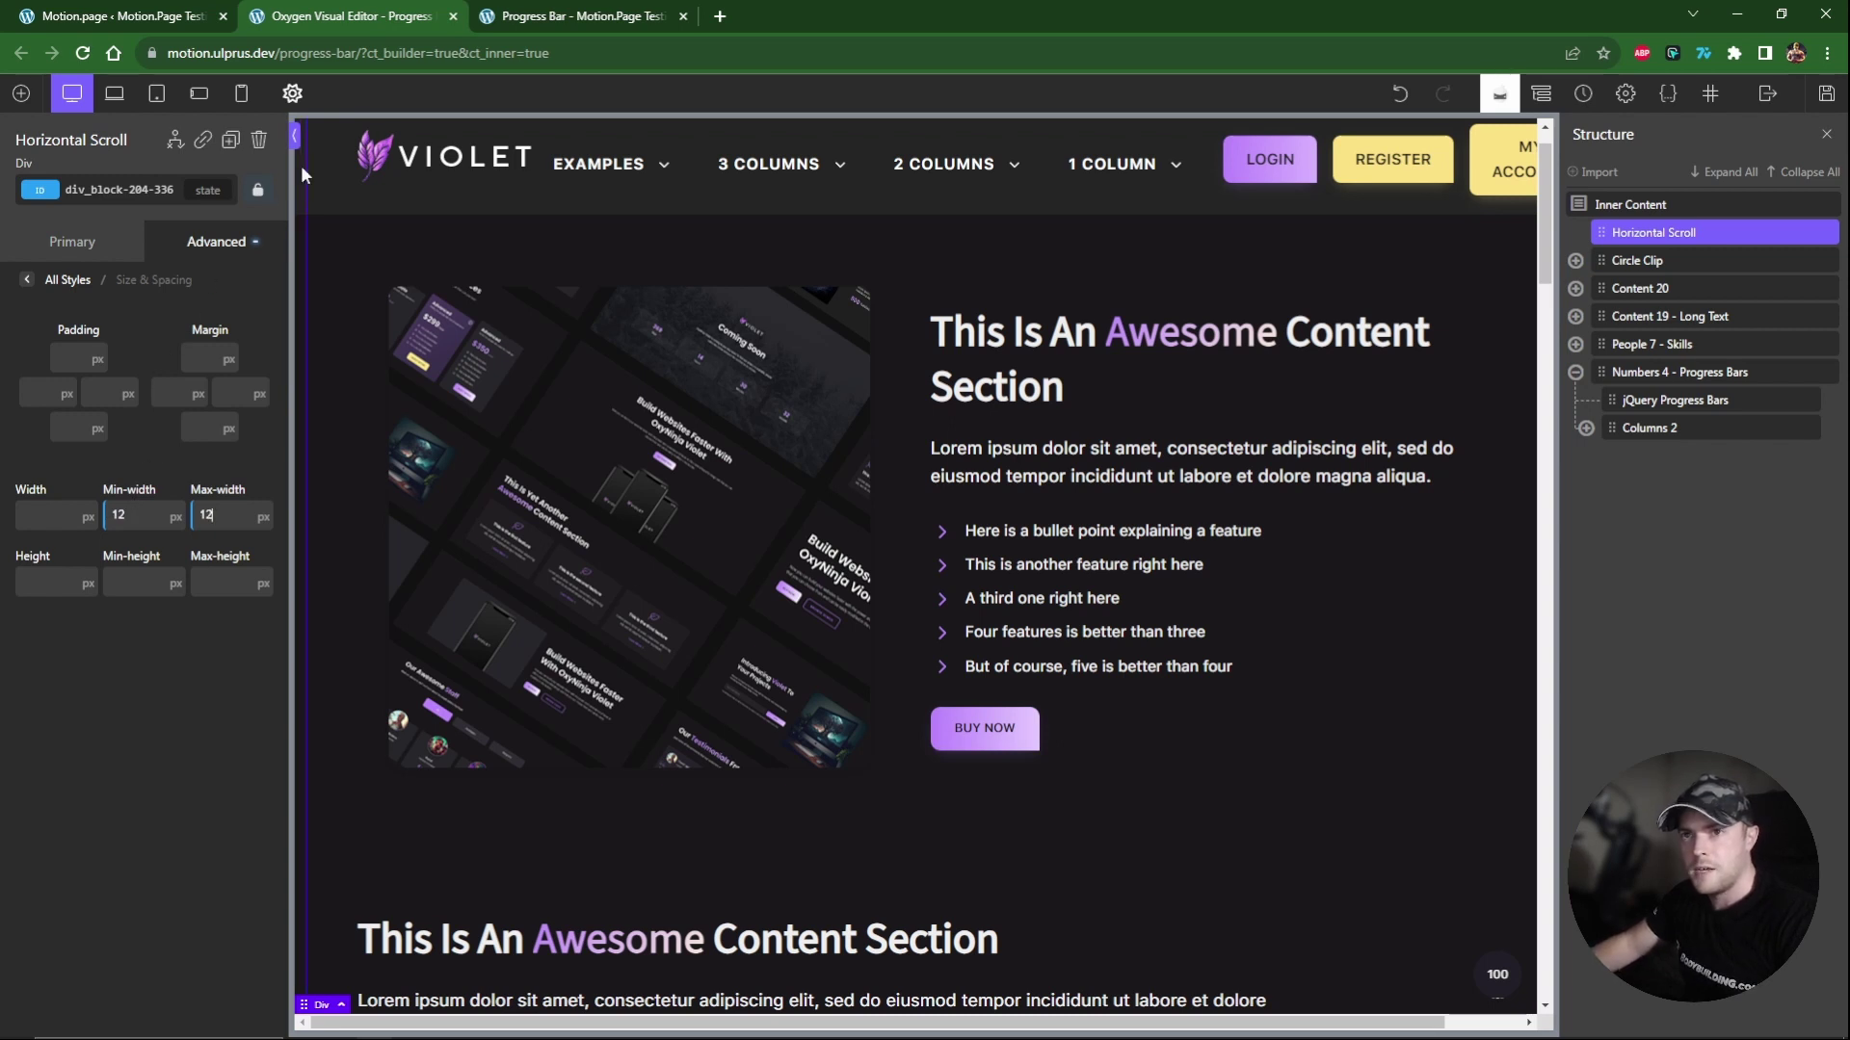
{"action": "left_click", "coordinate": [200, 248]}
{"action": "left_click", "coordinate": [127, 401]}
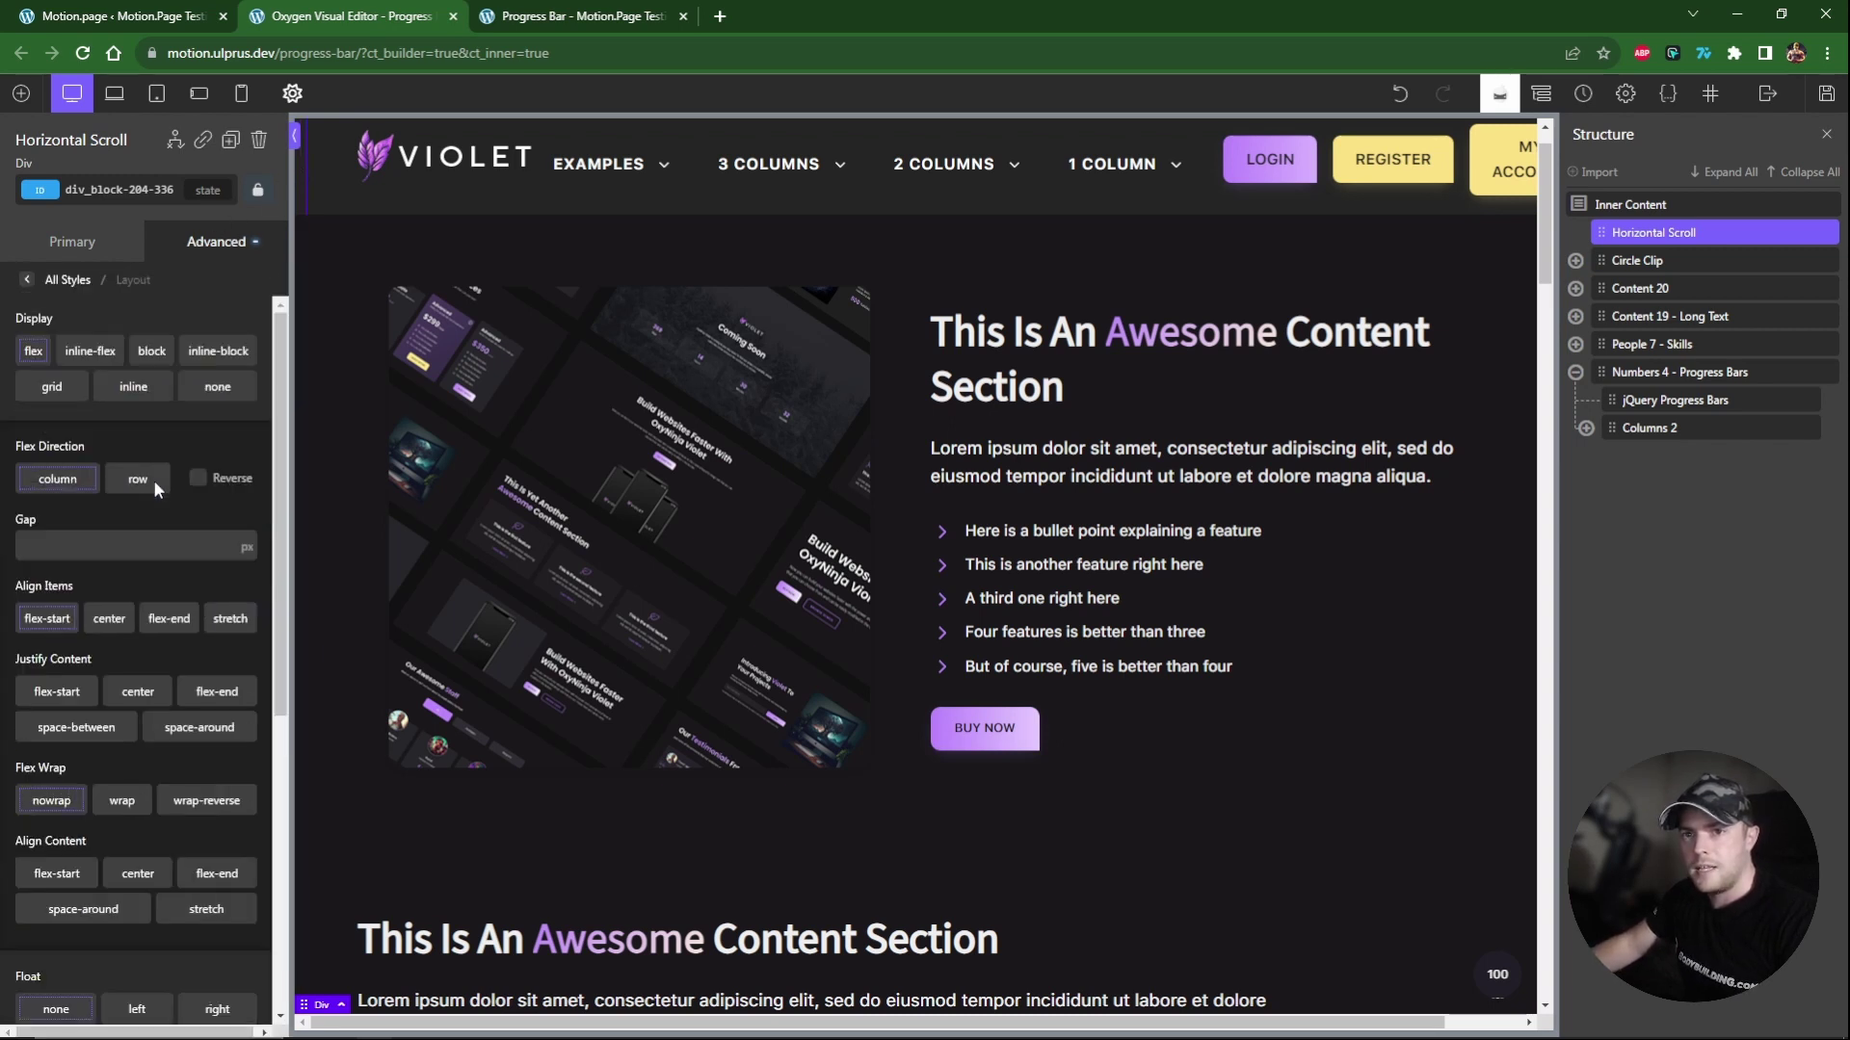
{"action": "scroll", "coordinate": [138, 584], "scroll_direction": "down", "scroll_amount": 5}
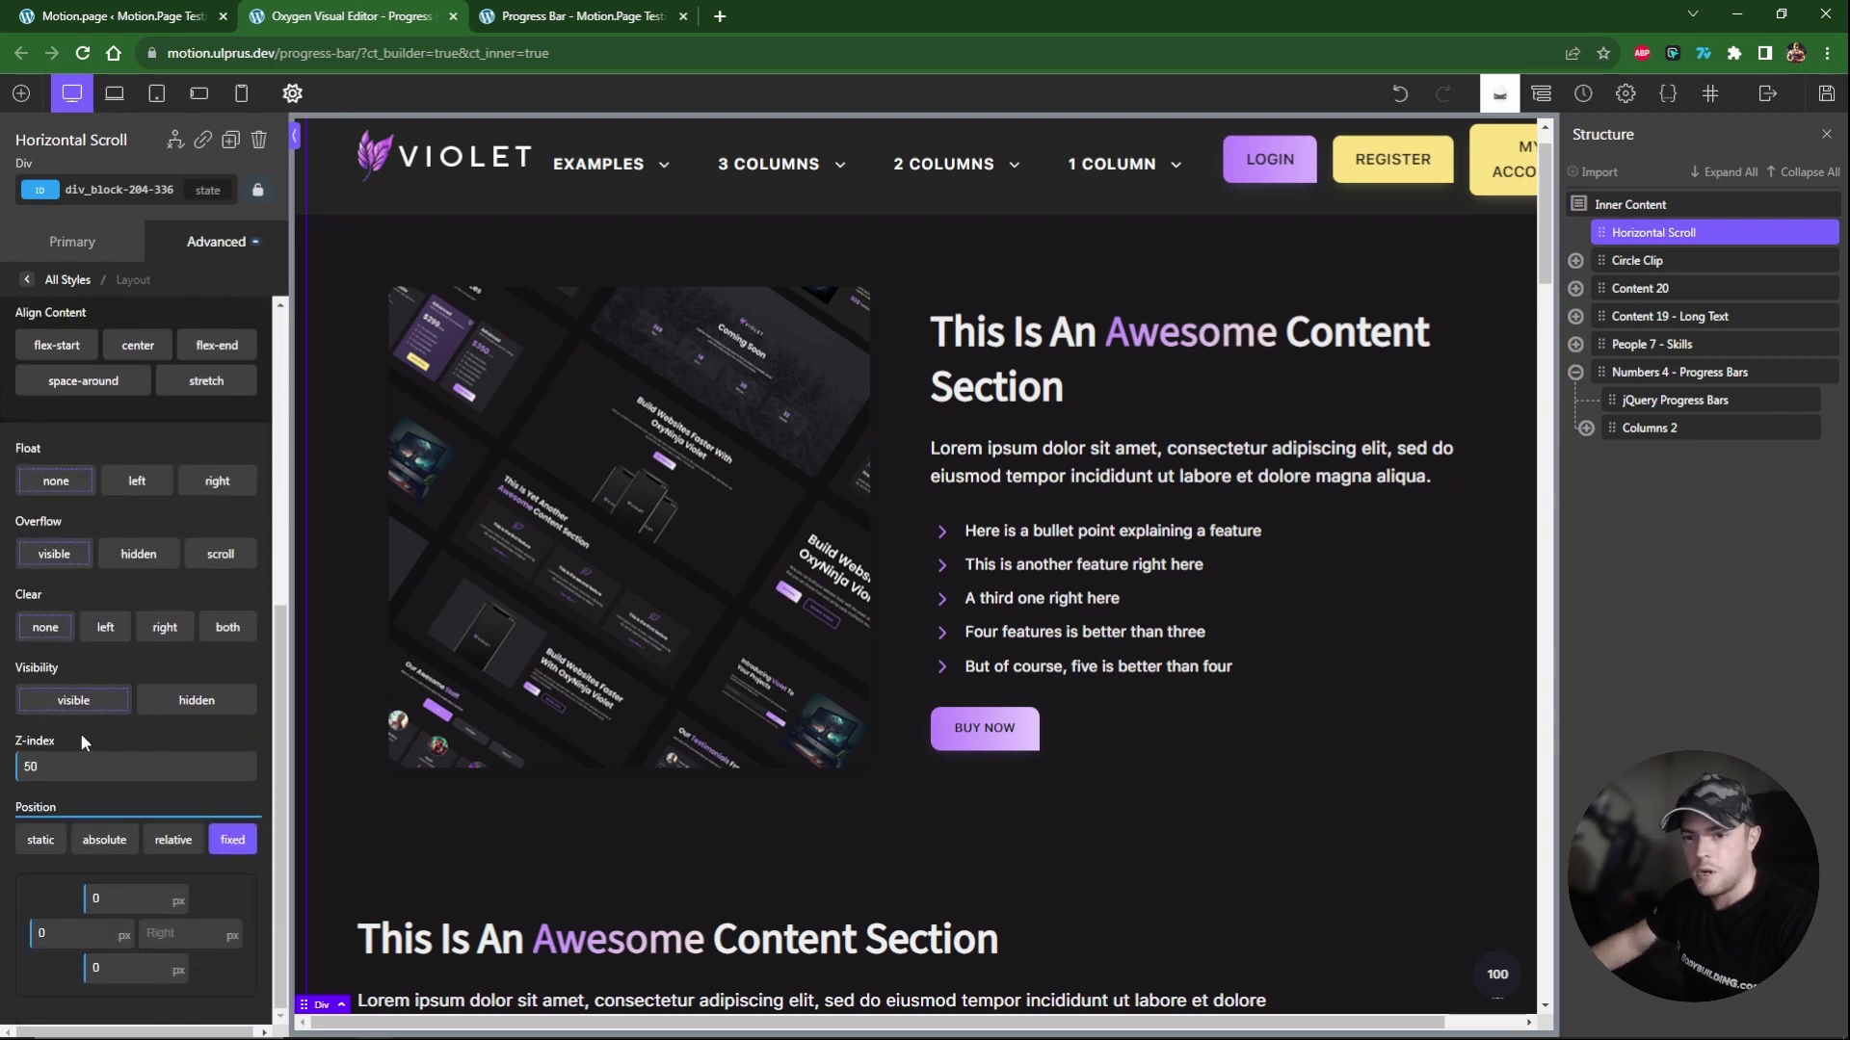
Clear the Horizontal Scroll div's bottom offset and set its height to 0 px.
{"action": "left_click", "coordinate": [97, 968]}
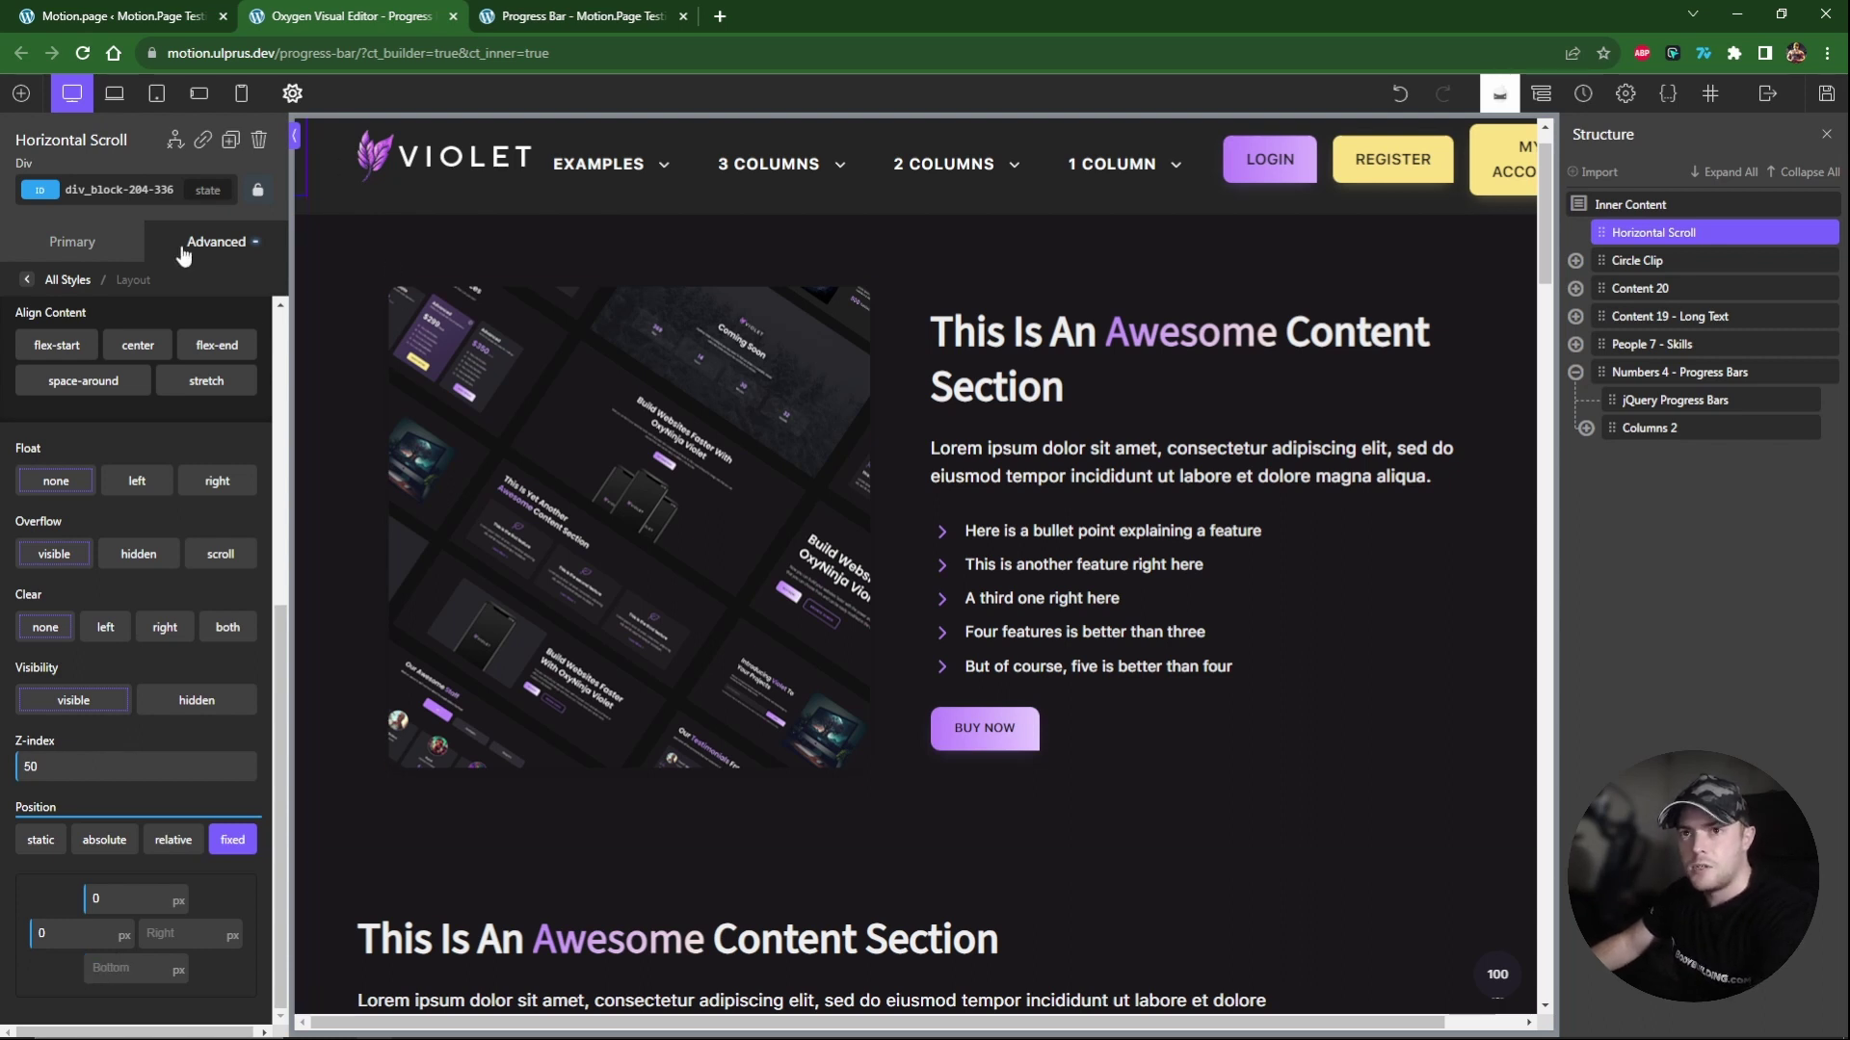
{"action": "left_click", "coordinate": [67, 279]}
{"action": "left_click", "coordinate": [137, 353]}
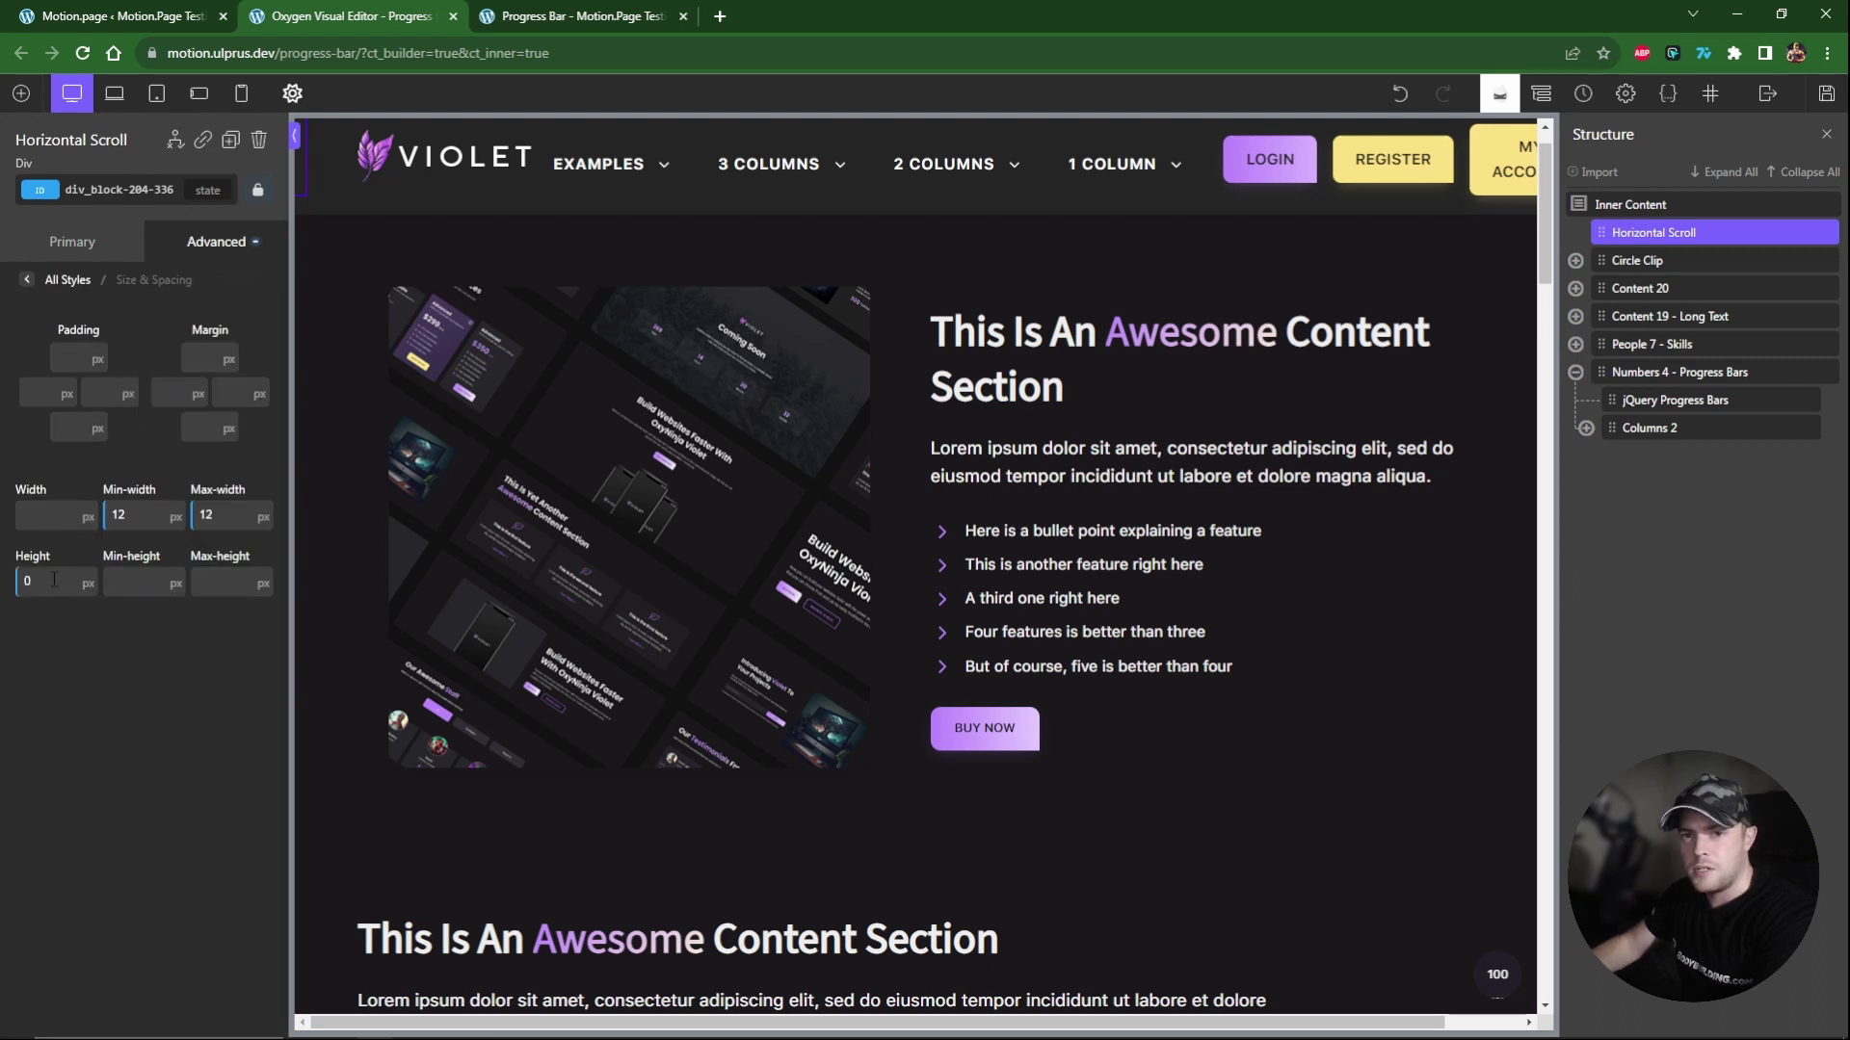
Give the Horizontal Scroll div a linear gradient background from a light purple to the vivid purple of the CoreFramework palette.
{"action": "left_click", "coordinate": [197, 253]}
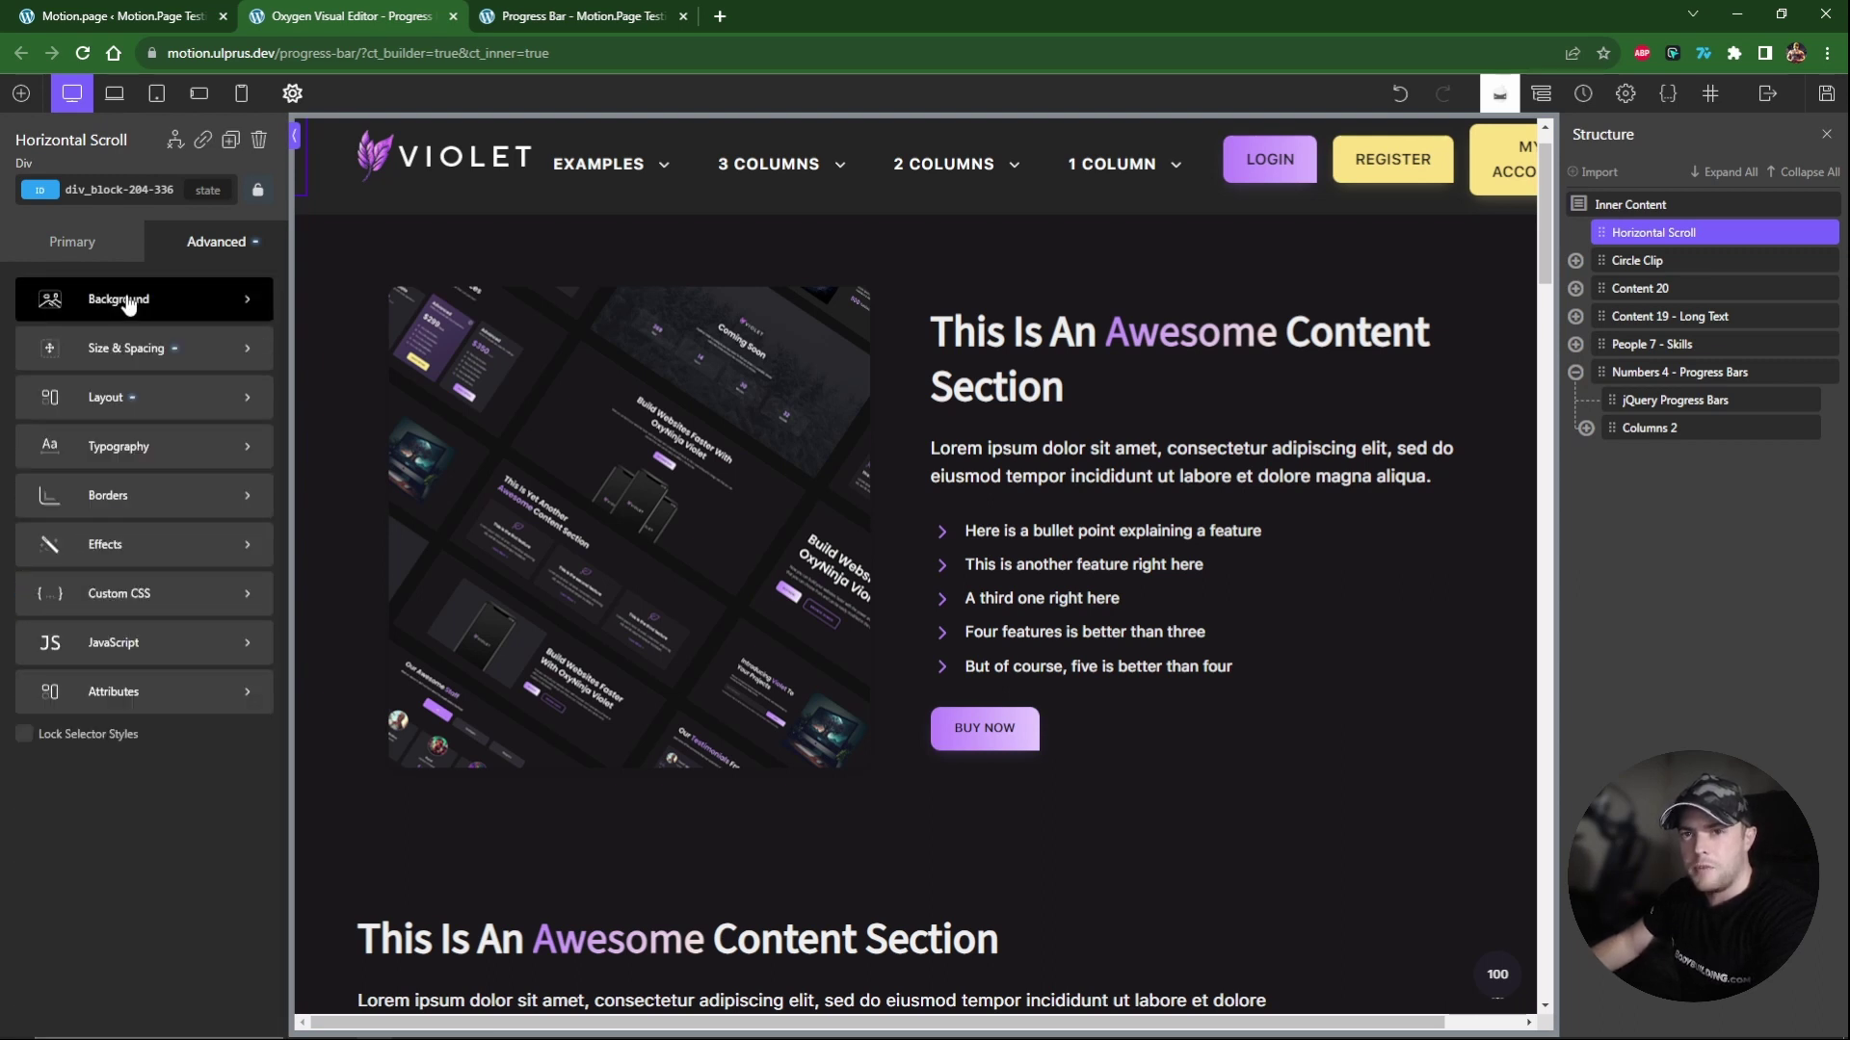
{"action": "left_click", "coordinate": [124, 298]}
{"action": "scroll", "coordinate": [140, 573], "scroll_direction": "down", "scroll_amount": 2}
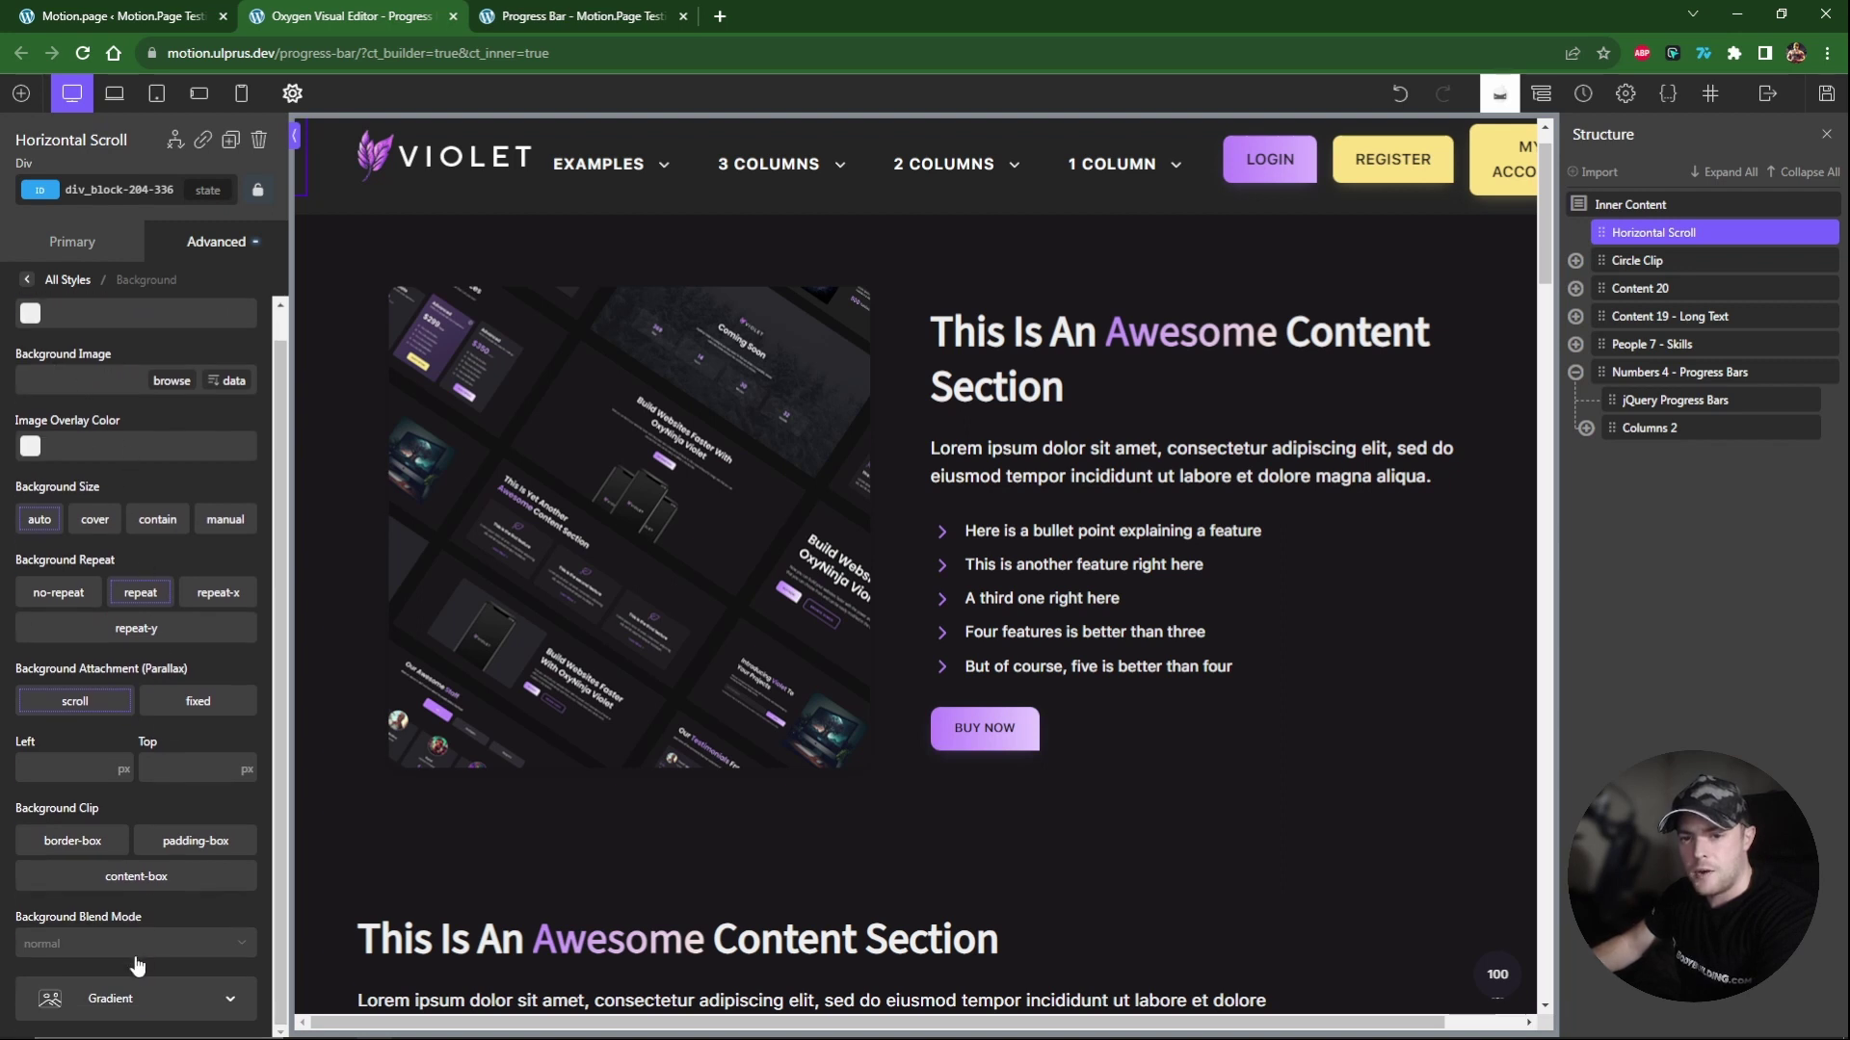
{"action": "left_click", "coordinate": [134, 997]}
{"action": "left_click", "coordinate": [77, 325]}
{"action": "left_click", "coordinate": [30, 372]}
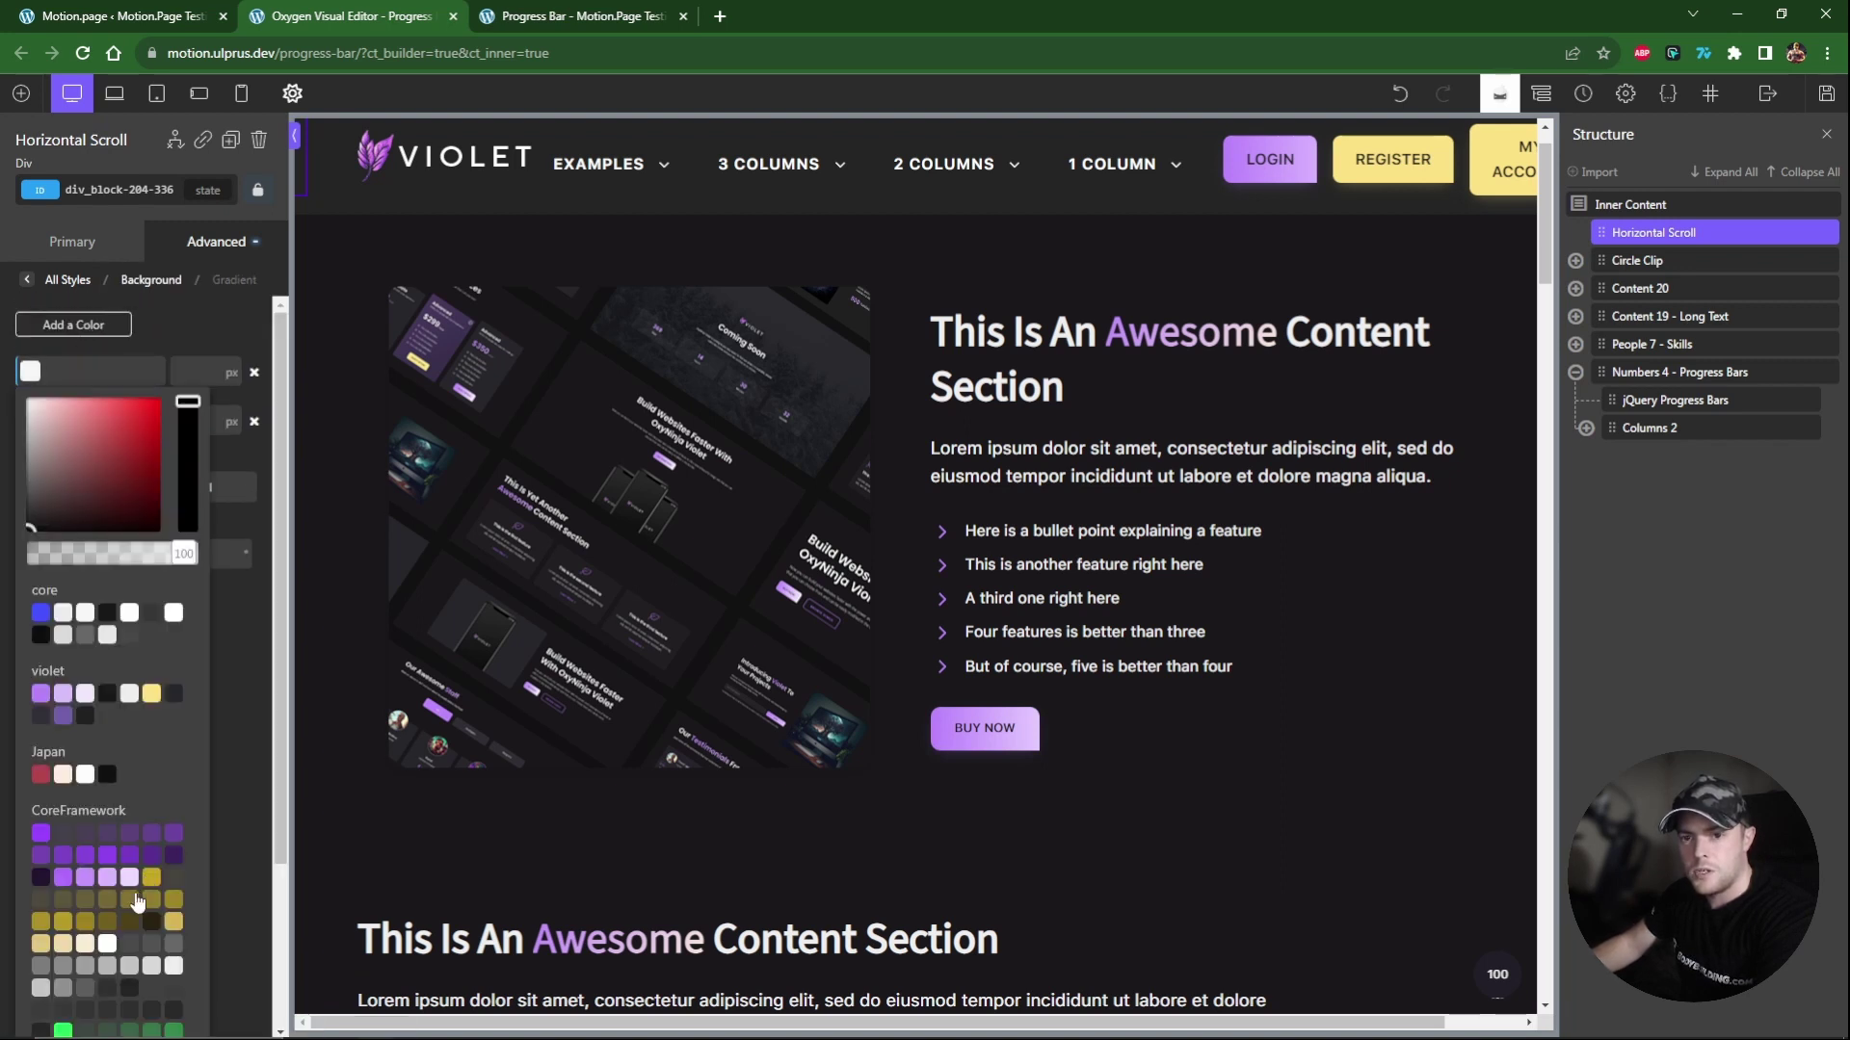
{"action": "left_click", "coordinate": [107, 877]}
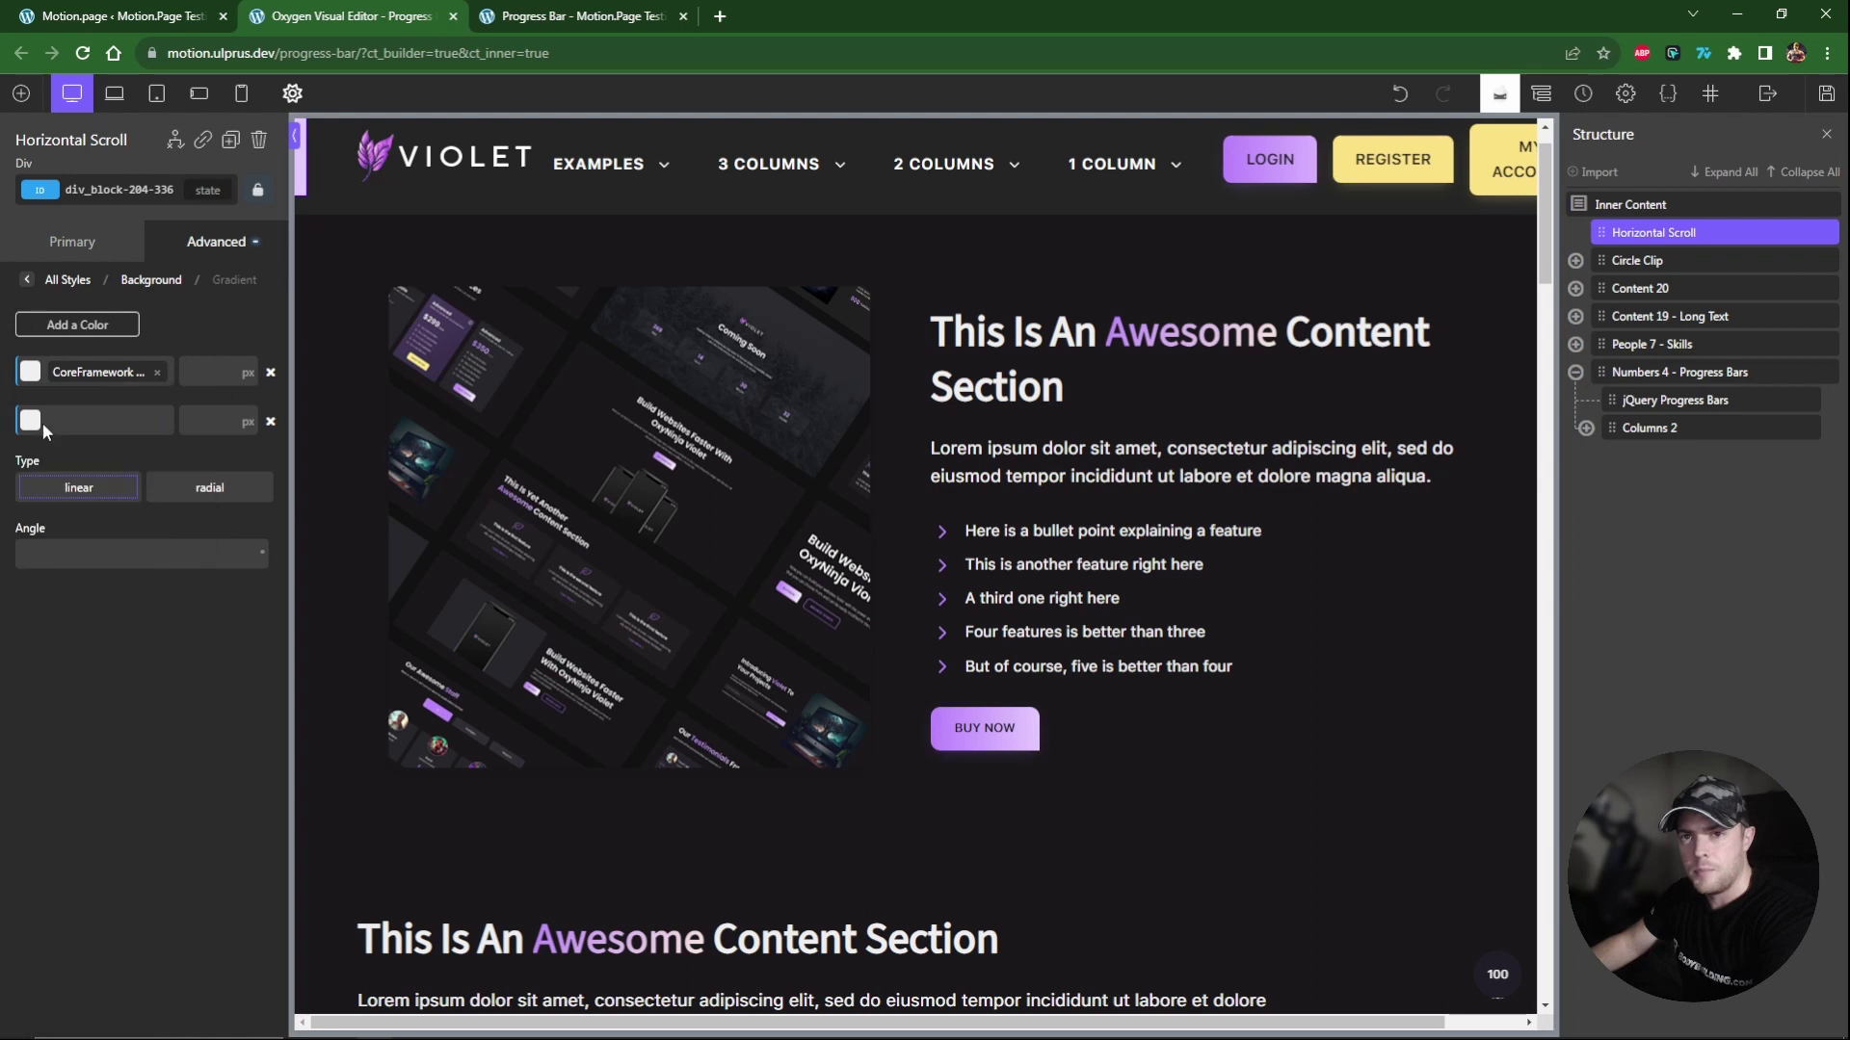
{"action": "left_click", "coordinate": [42, 422]}
{"action": "left_click", "coordinate": [41, 882]}
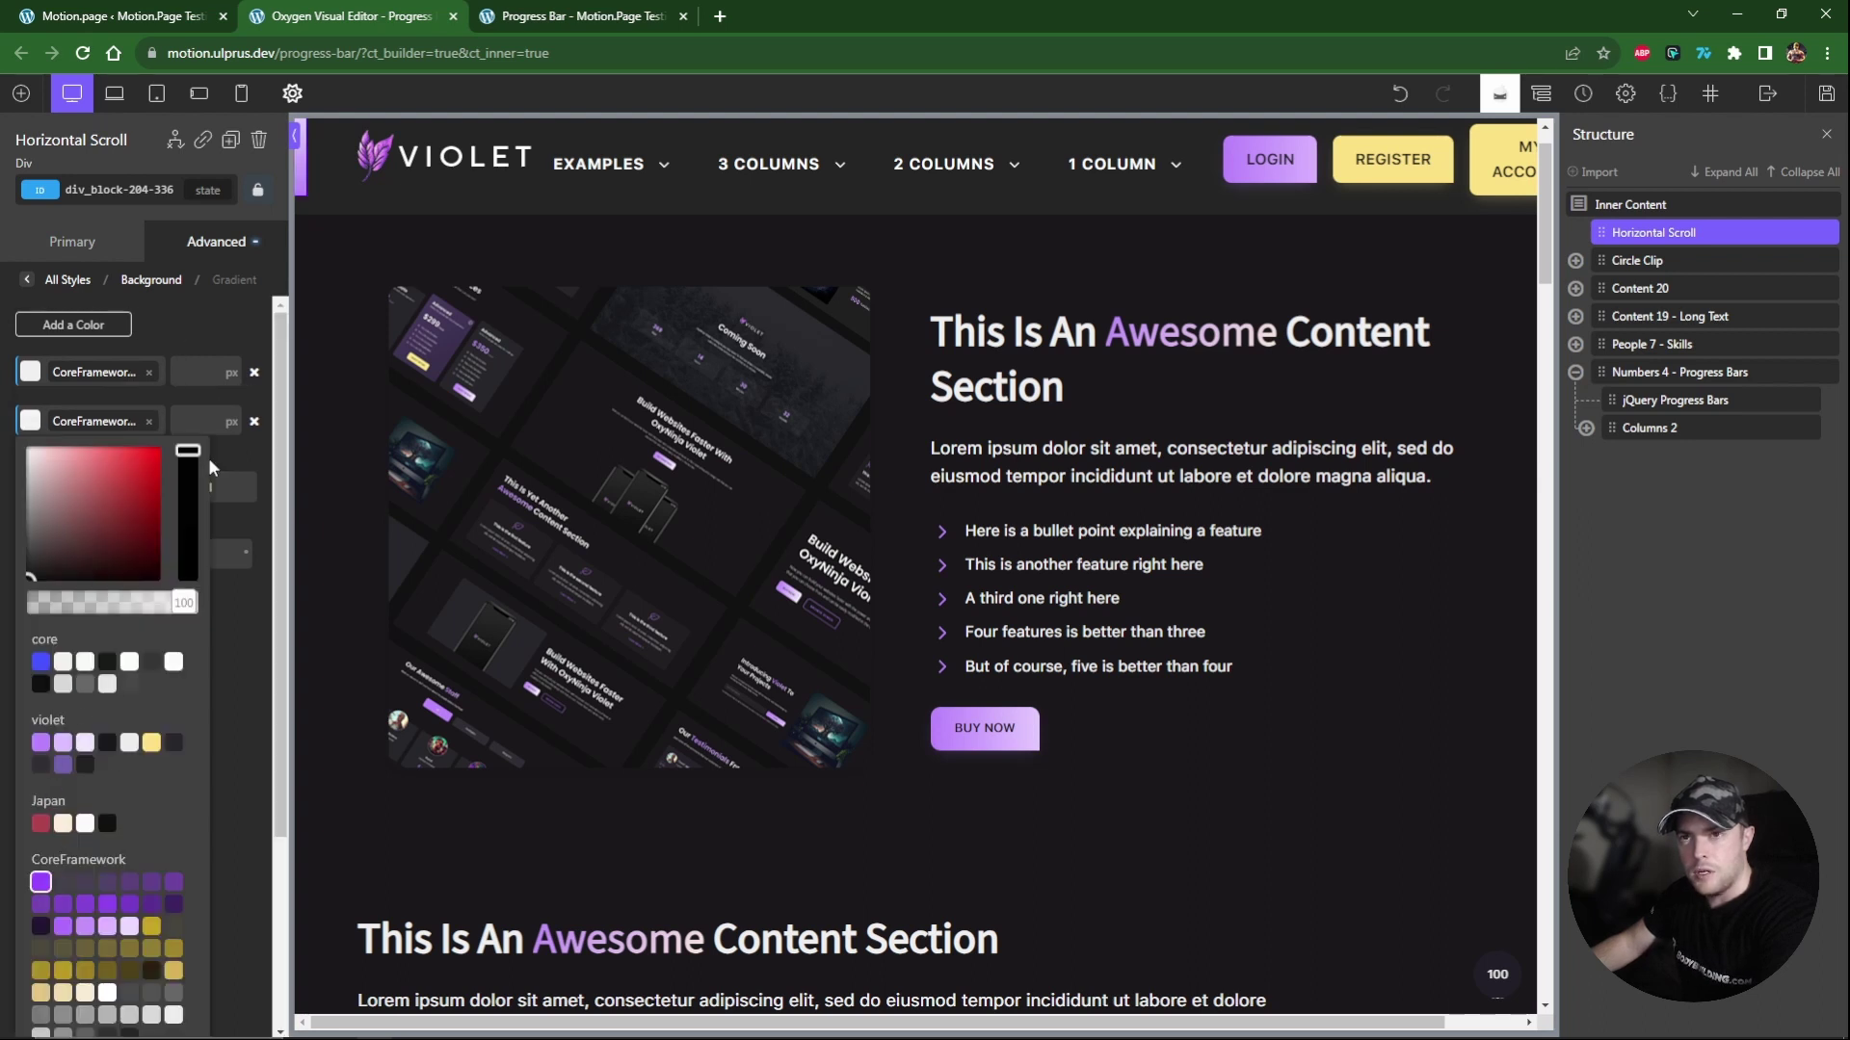
{"action": "left_click", "coordinate": [214, 348]}
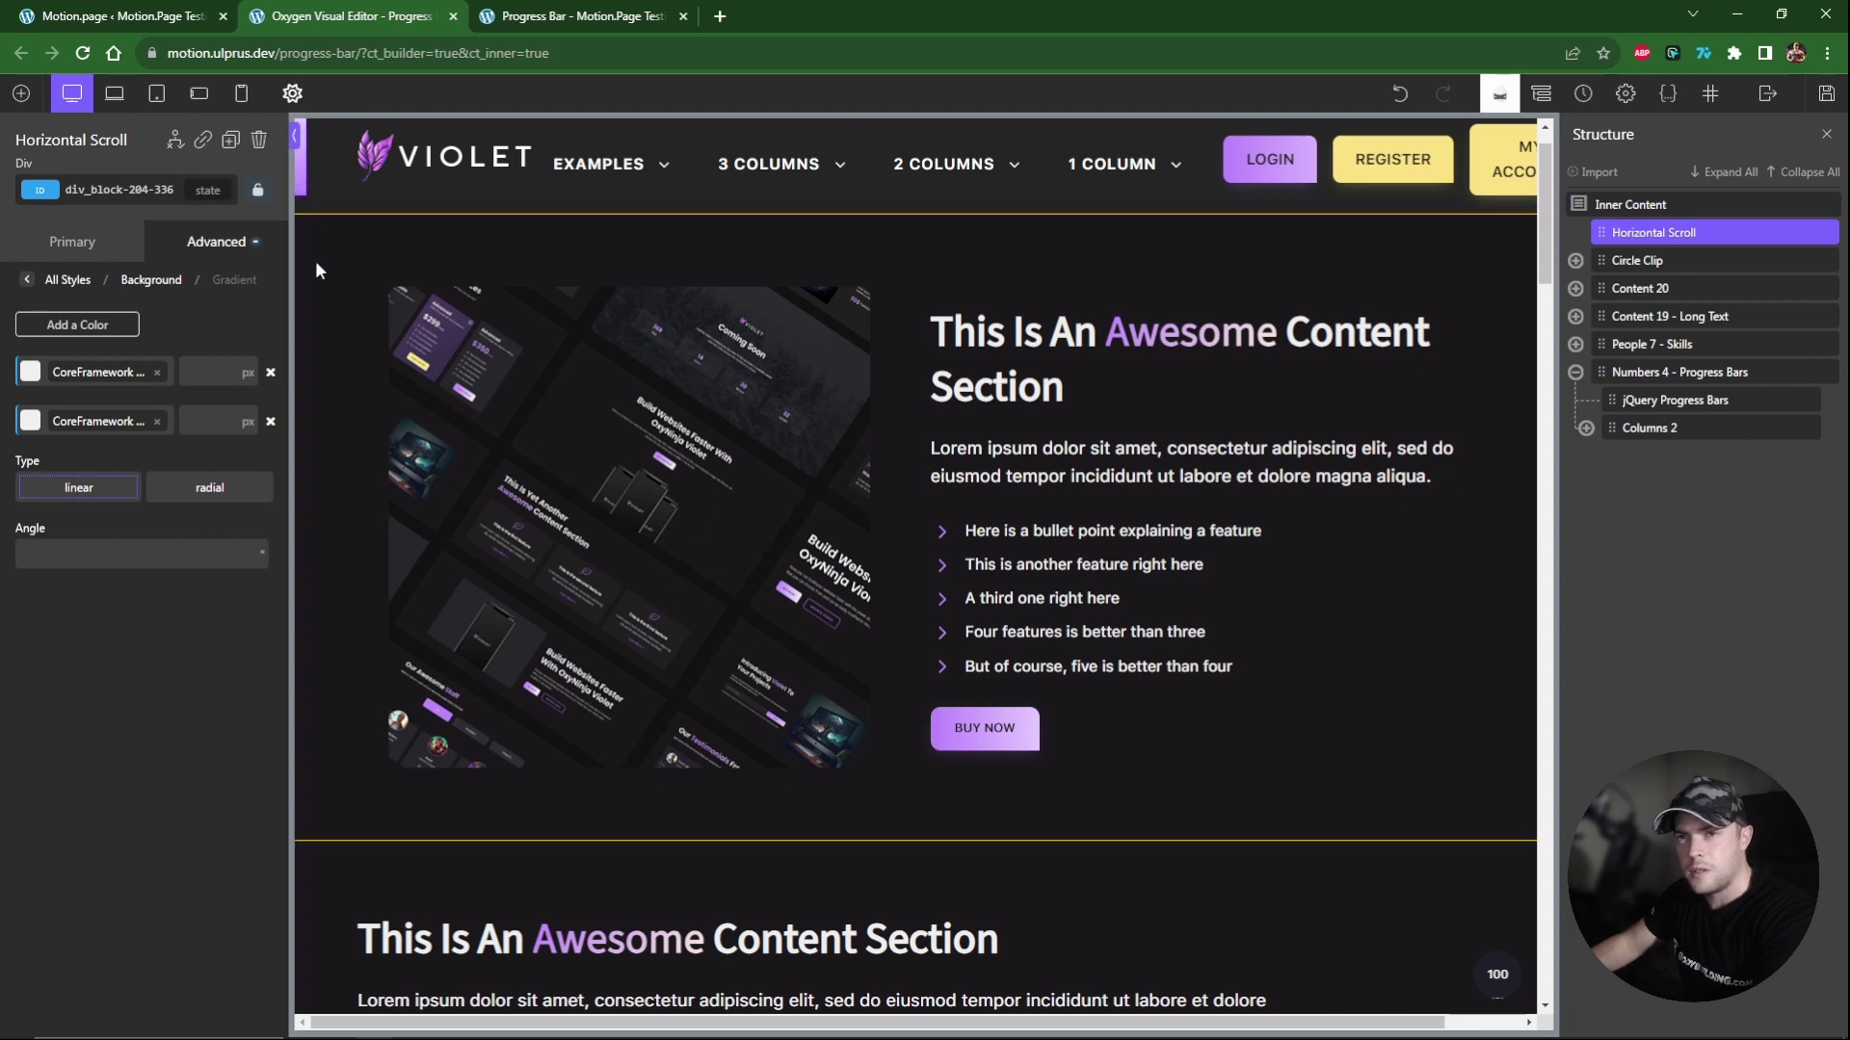
{"action": "left_click", "coordinate": [208, 246]}
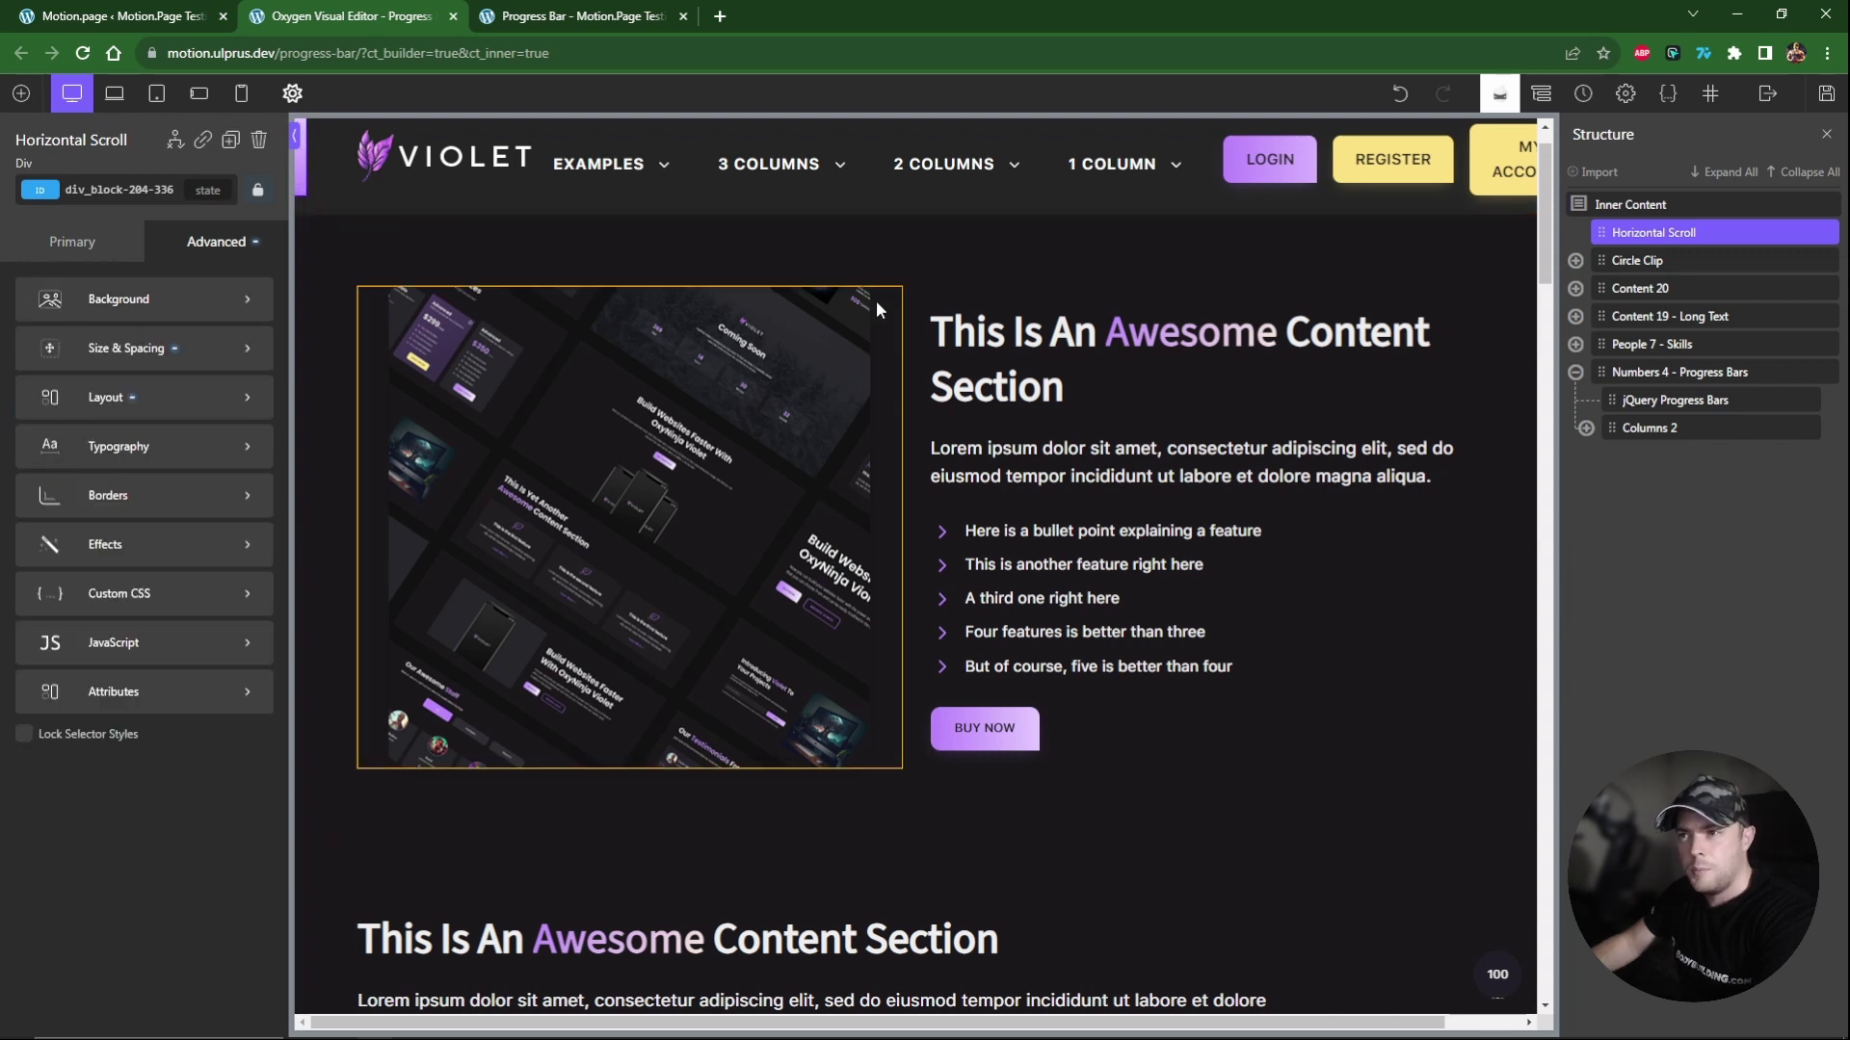
Save the Oxygen page and check the live Progress Bar page along its full length.
{"action": "left_click", "coordinate": [1824, 96]}
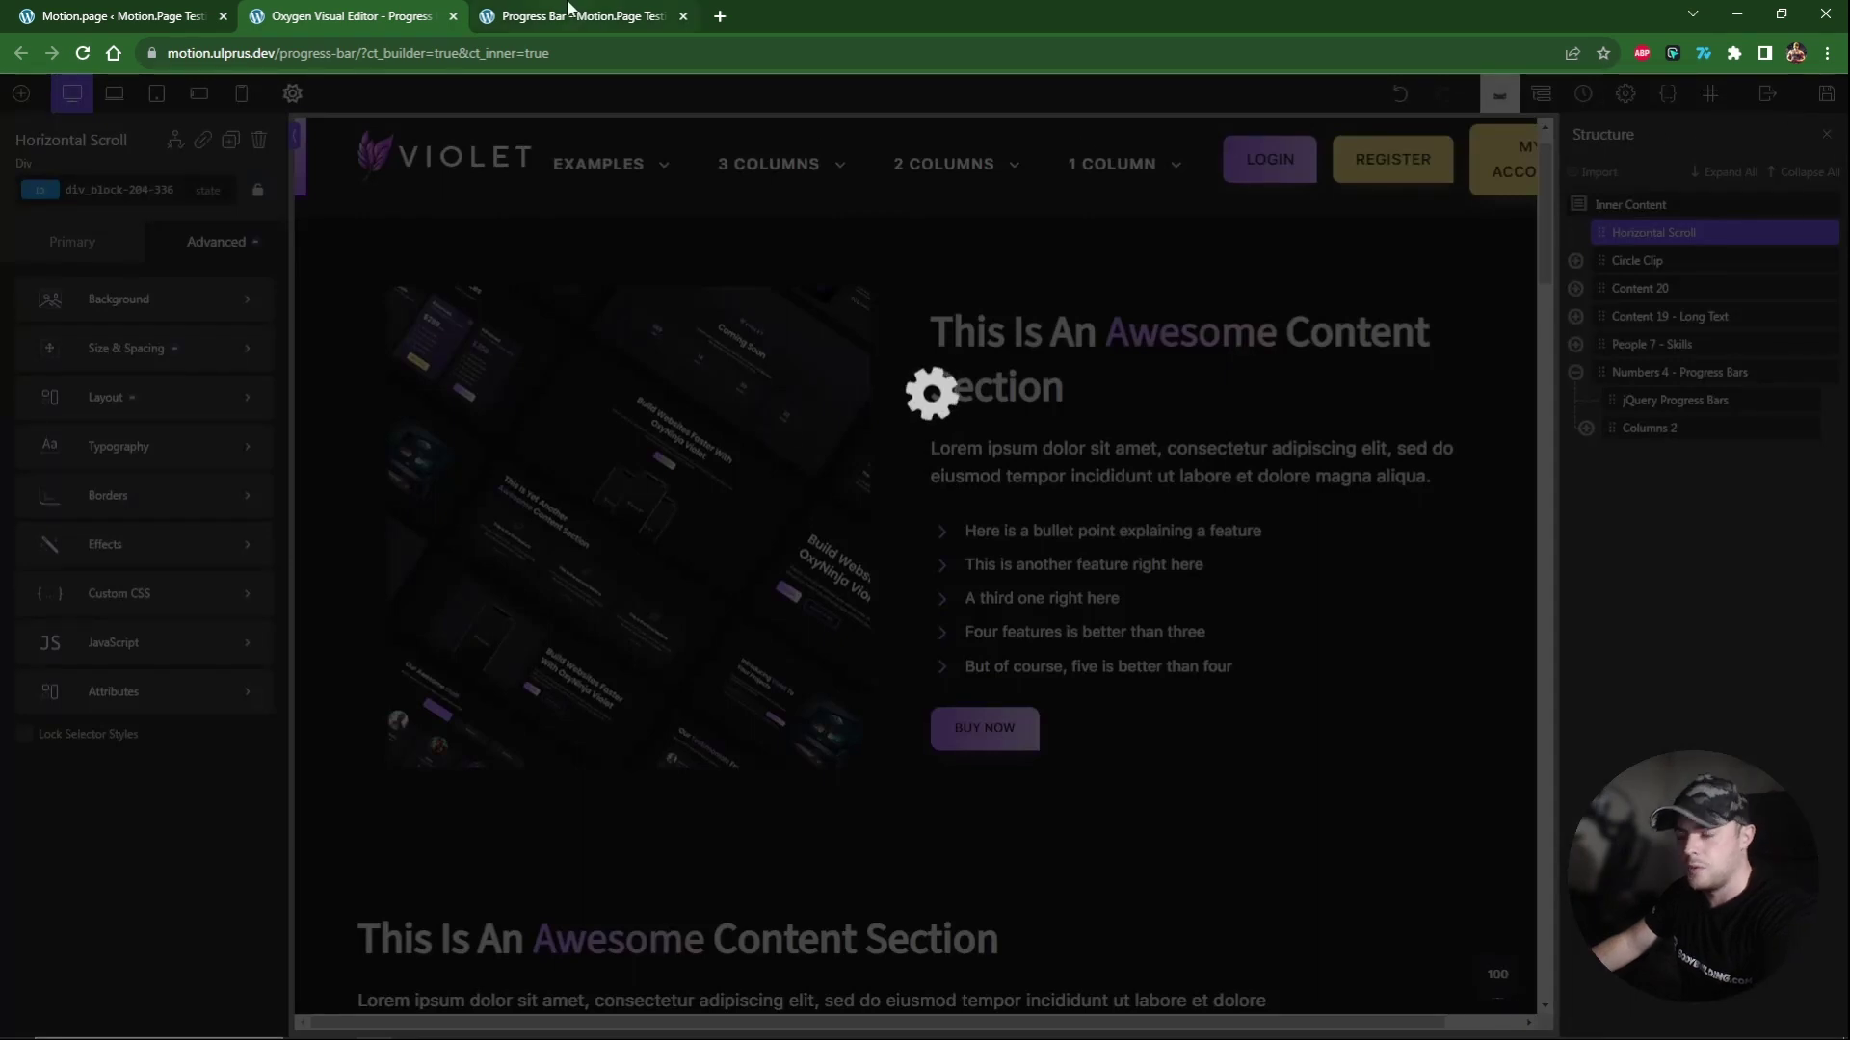
{"action": "left_click", "coordinate": [569, 11]}
{"action": "scroll", "coordinate": [145, 241], "scroll_direction": "down", "scroll_amount": 9}
{"action": "scroll", "coordinate": [146, 249], "scroll_direction": "up", "scroll_amount": 9}
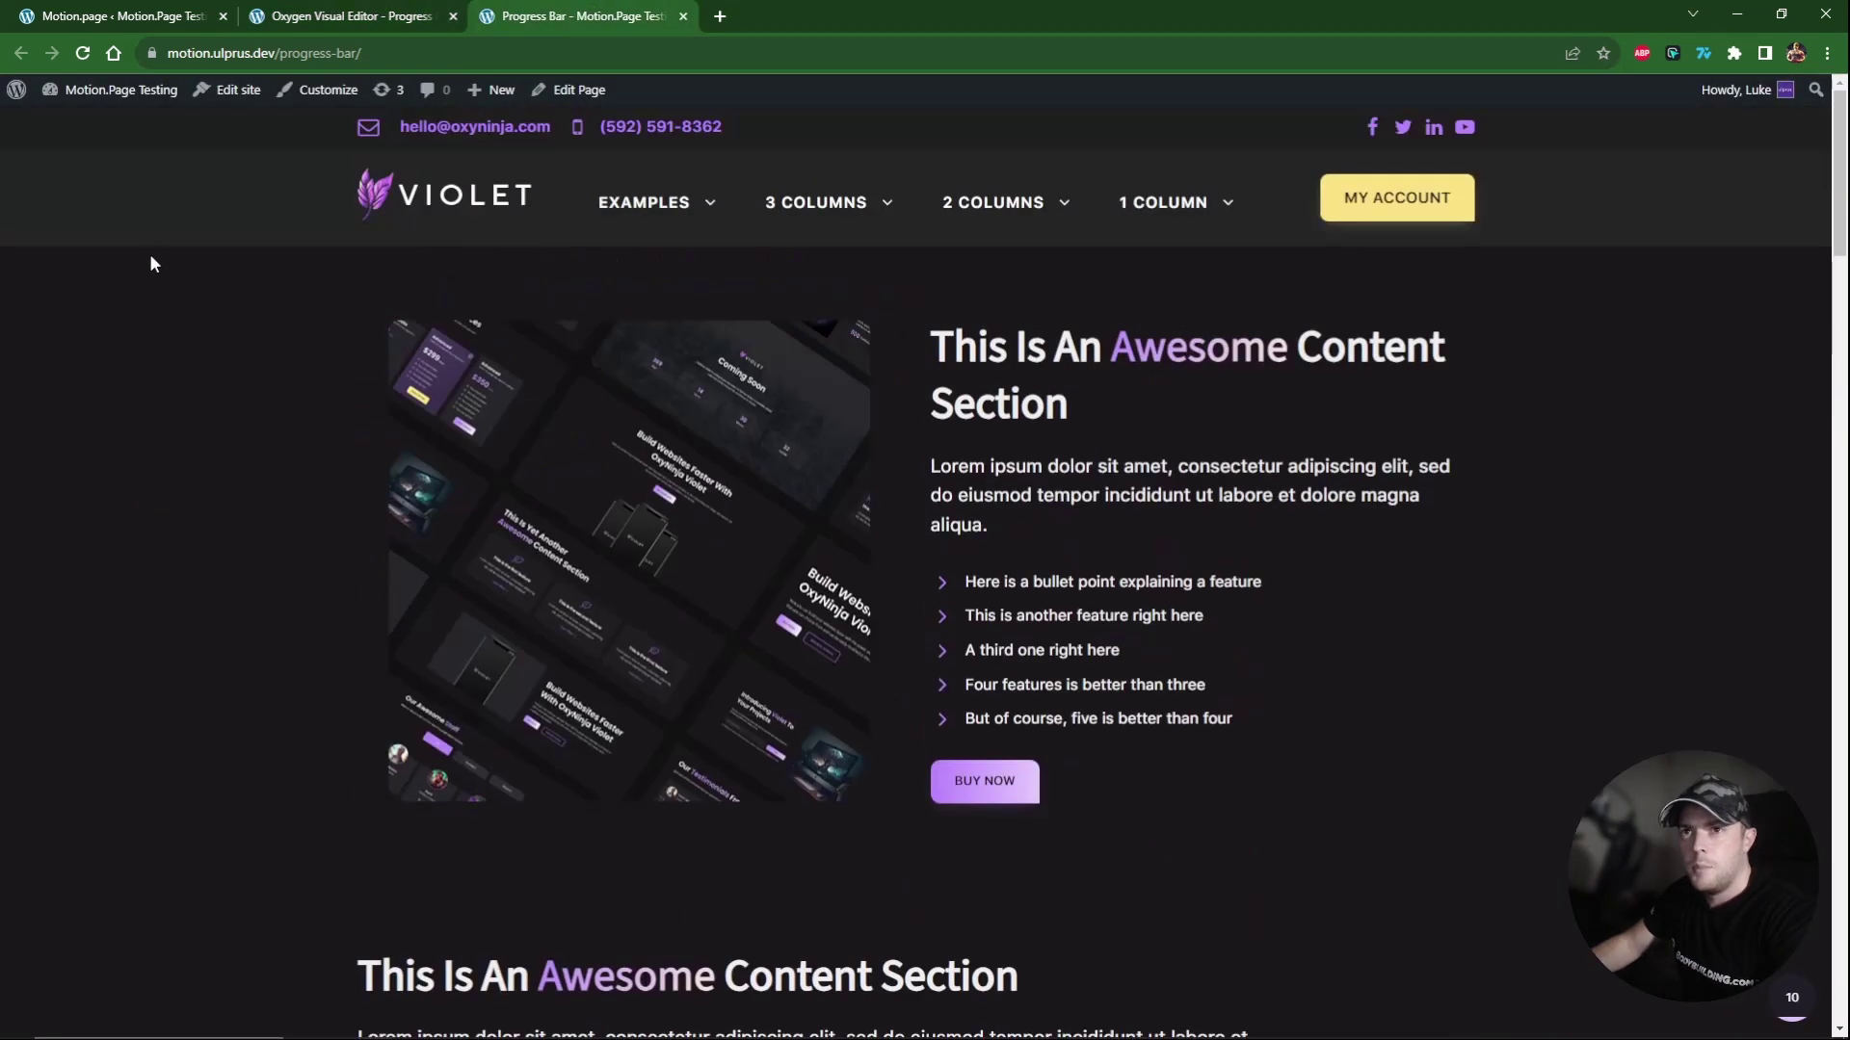
Switch to Motion.page, enlarge the timeline area, move the playhead to 0s and add a new animation node.
{"action": "left_click", "coordinate": [153, 21]}
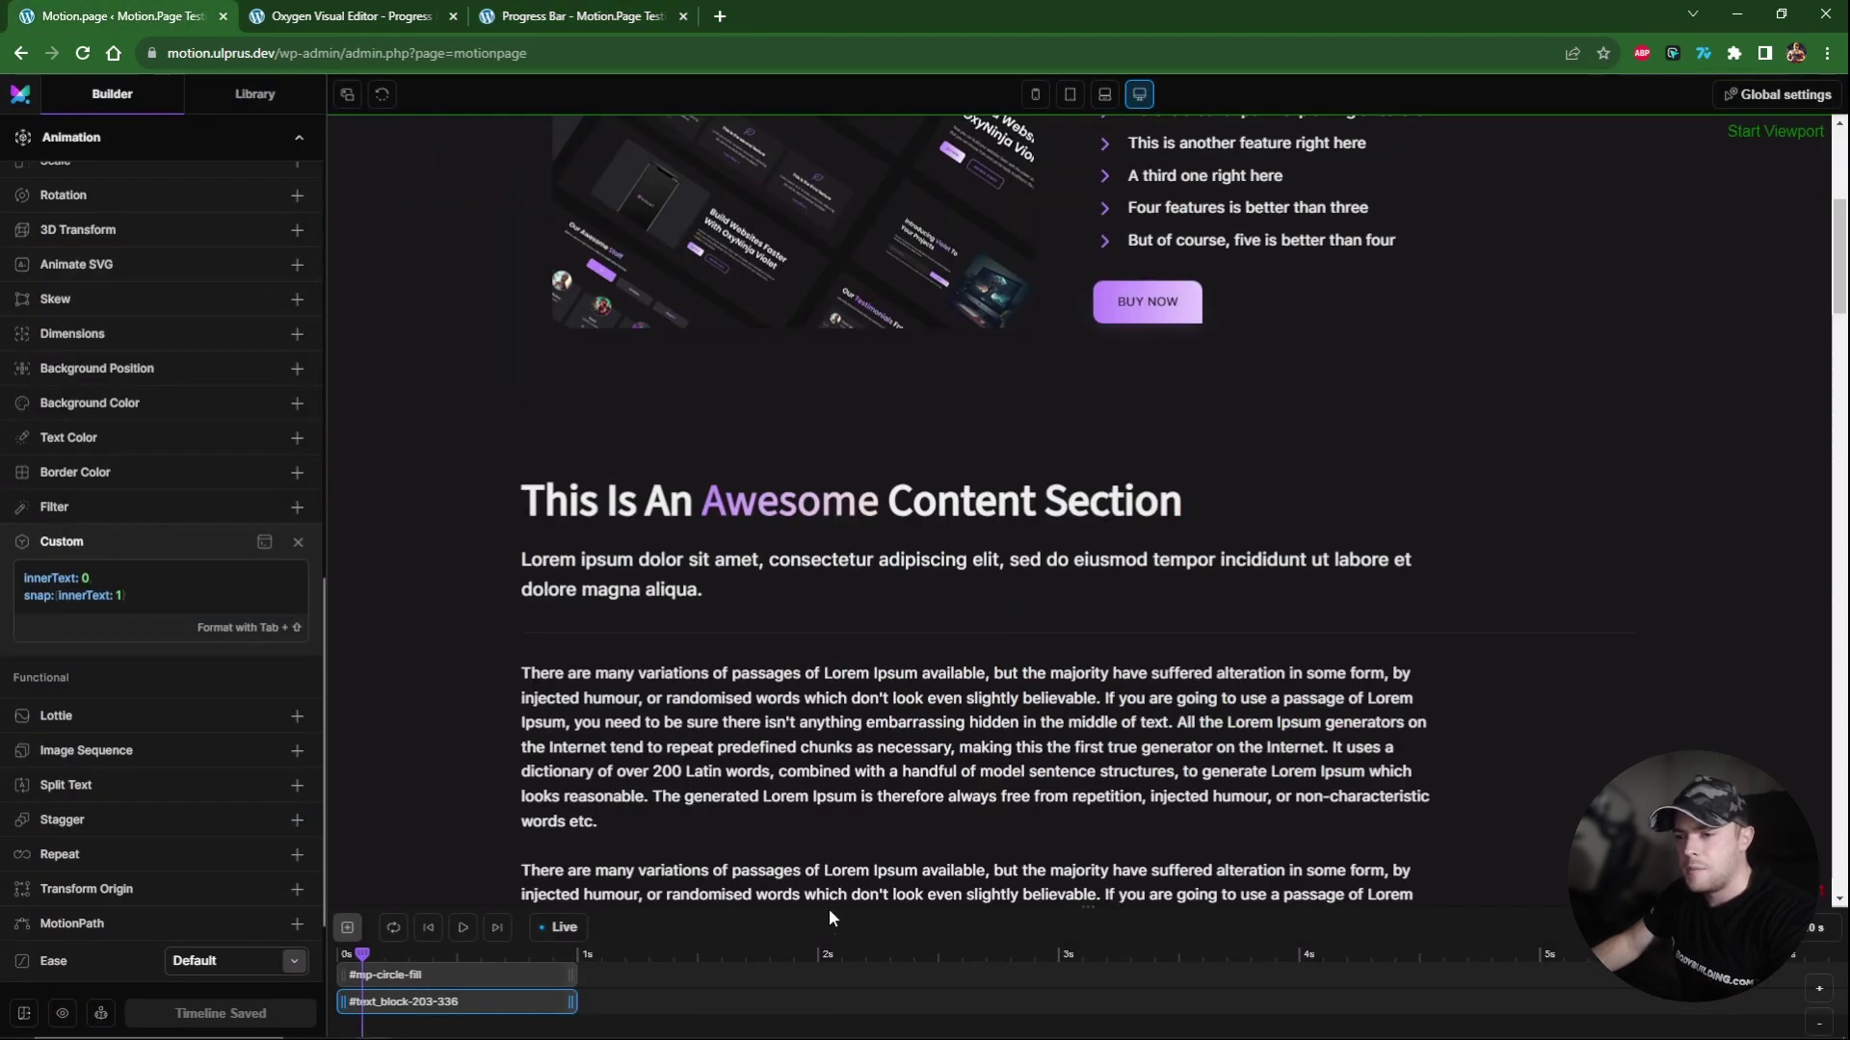
{"action": "left_click_drag", "start_coordinate": [829, 910], "coordinate": [829, 788]}
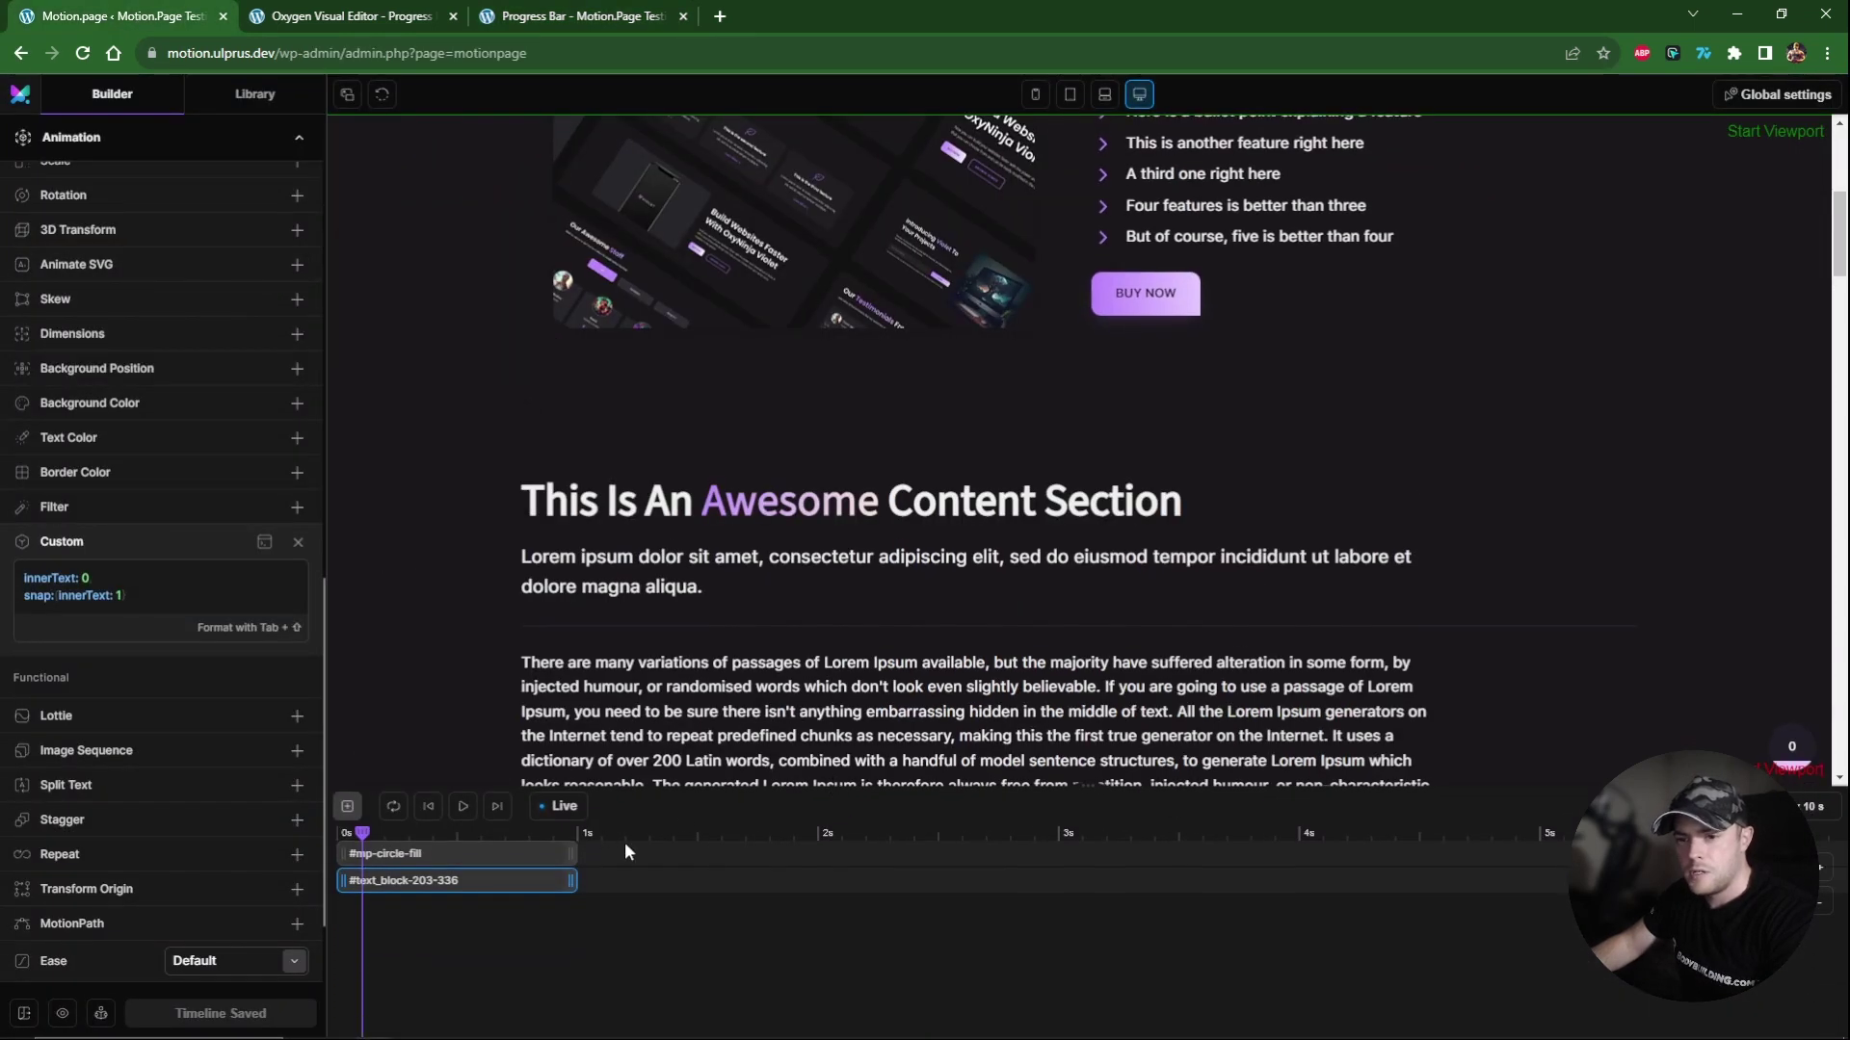
{"action": "left_click_drag", "start_coordinate": [355, 844], "coordinate": [334, 834]}
{"action": "left_click", "coordinate": [347, 807]}
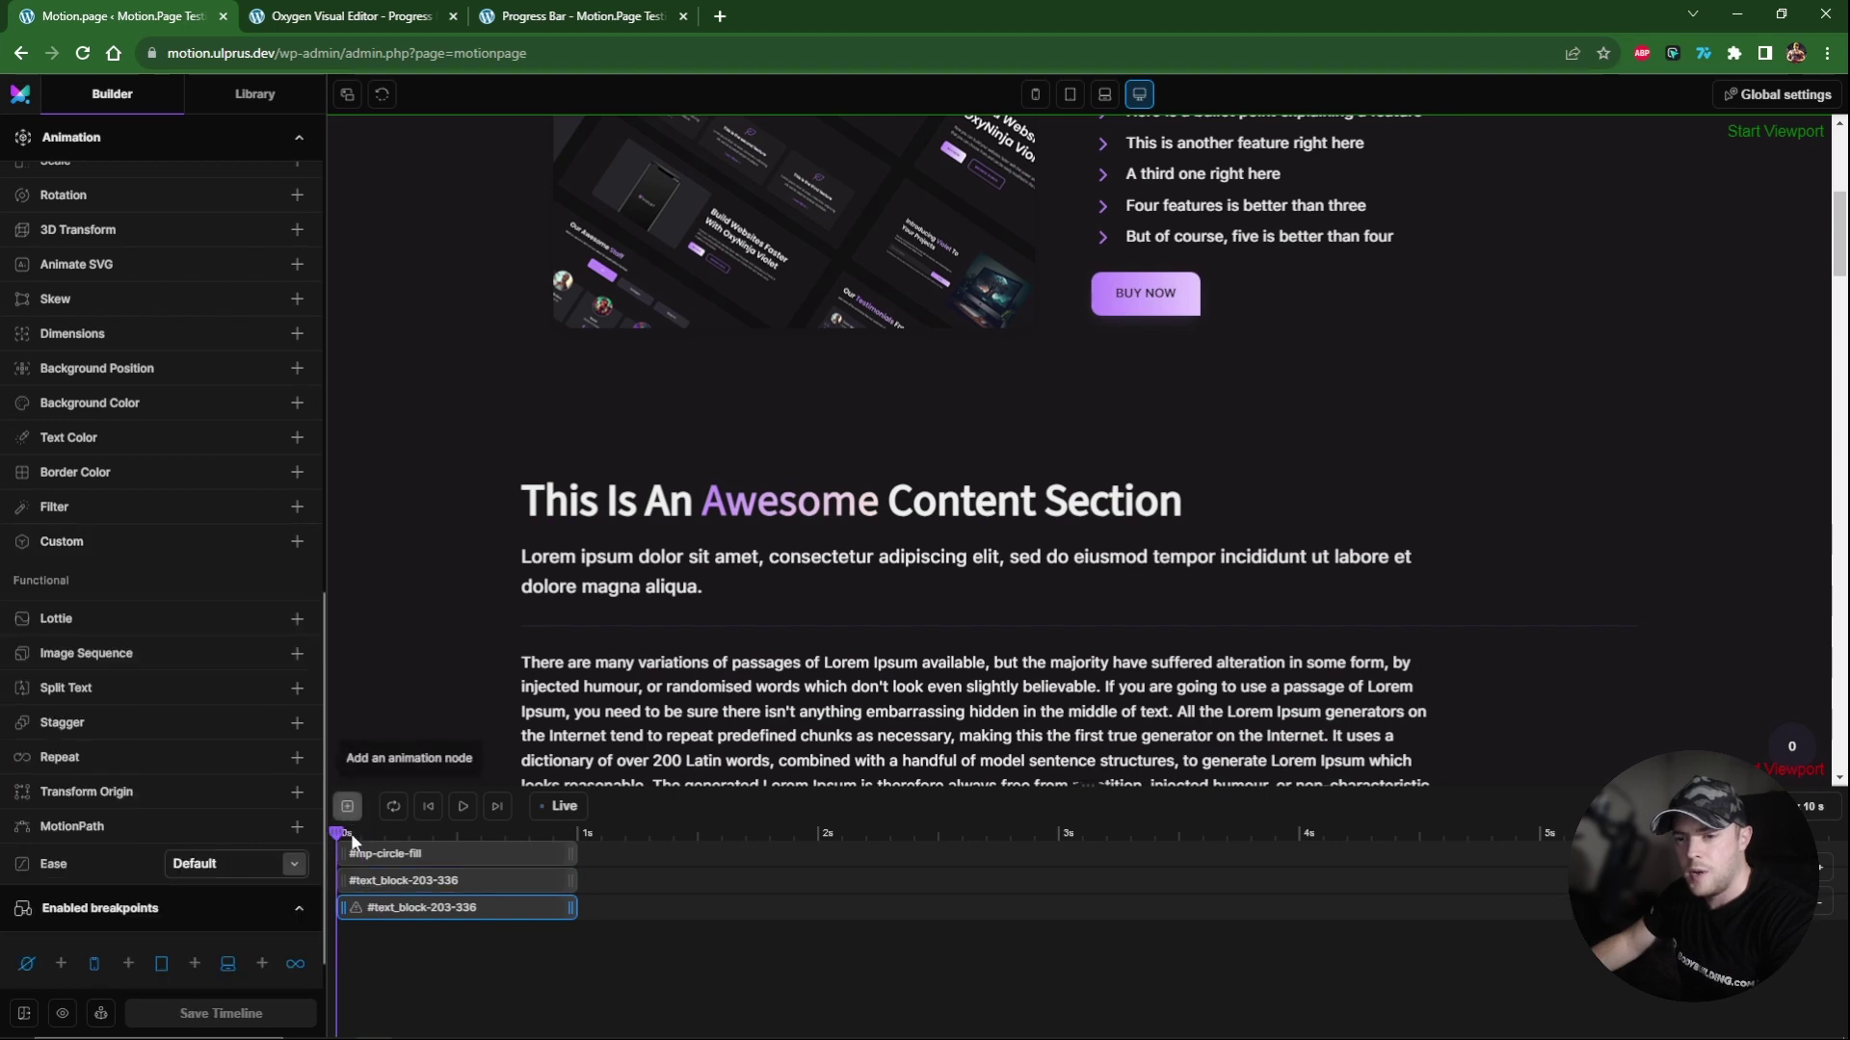
{"action": "scroll", "coordinate": [175, 715], "scroll_direction": "up", "scroll_amount": 7}
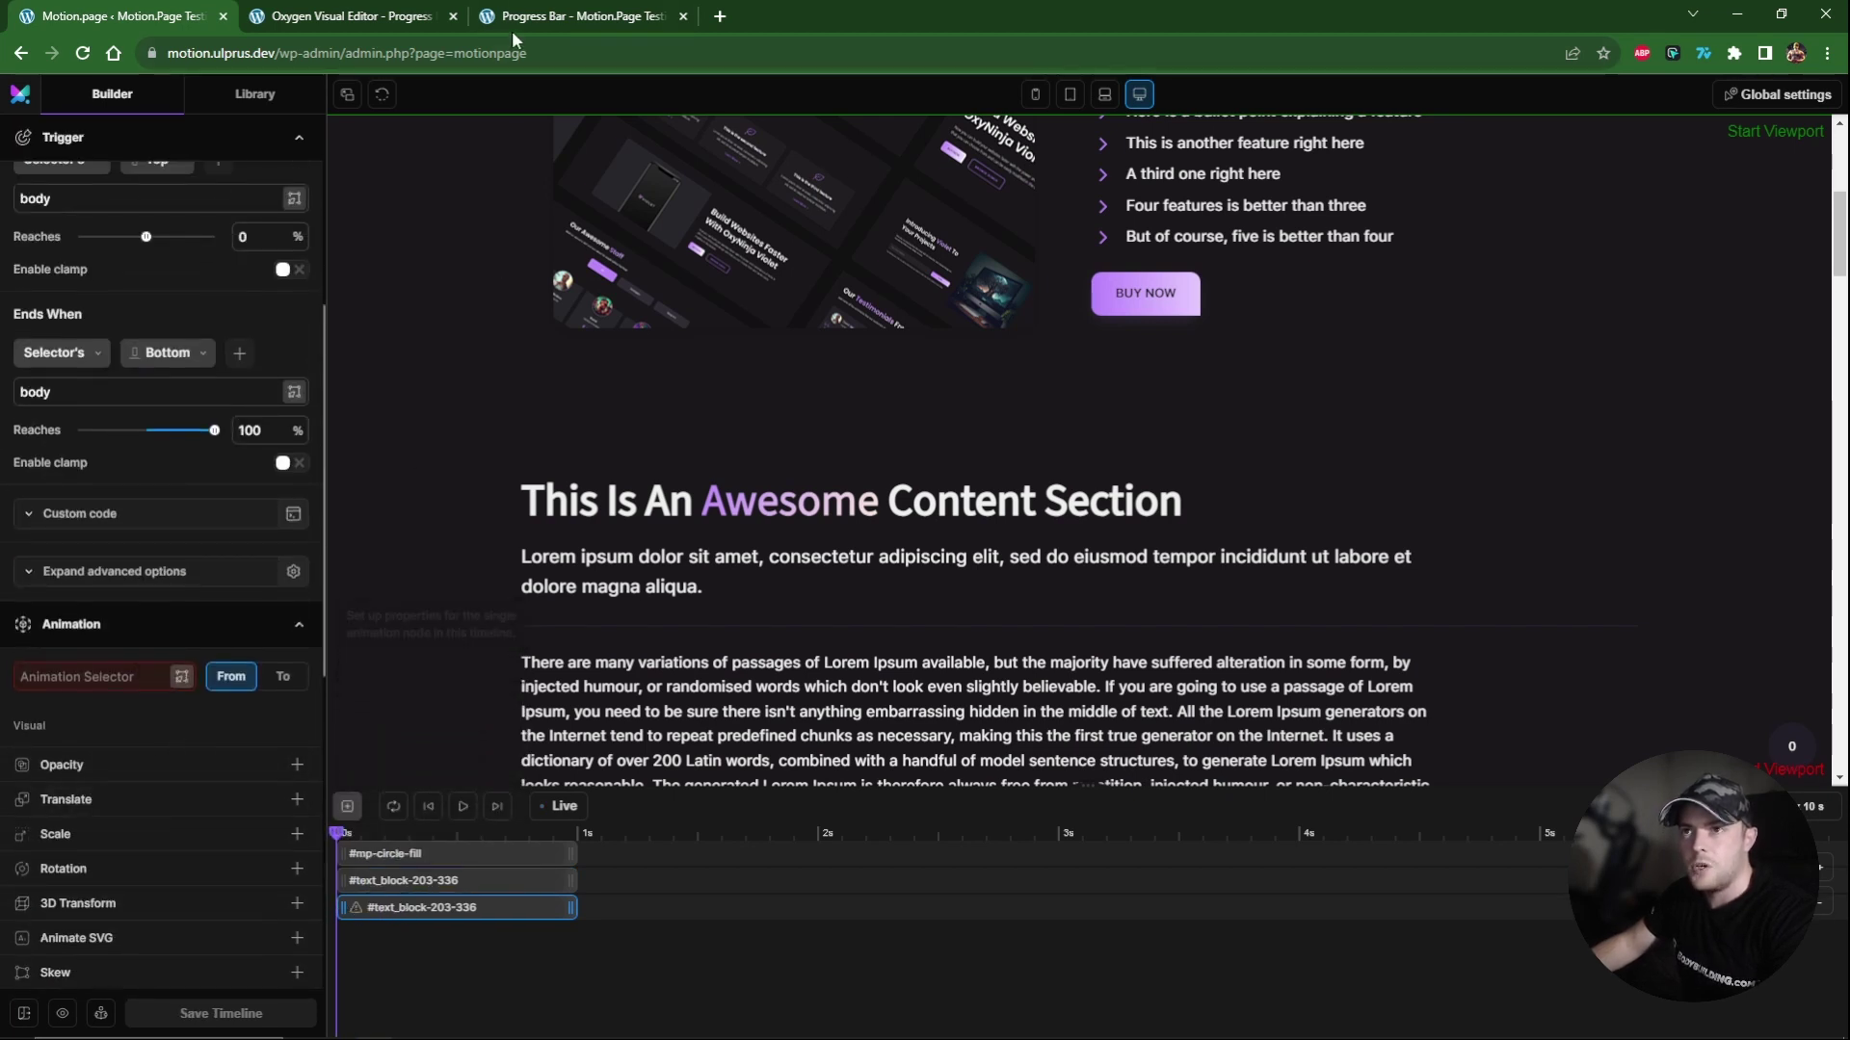
Switch to the Oxygen editor and set the Horizontal Scroll div's ID to mp-vertical-scroll.
{"action": "left_click", "coordinate": [479, 27]}
{"action": "left_click", "coordinate": [352, 16]}
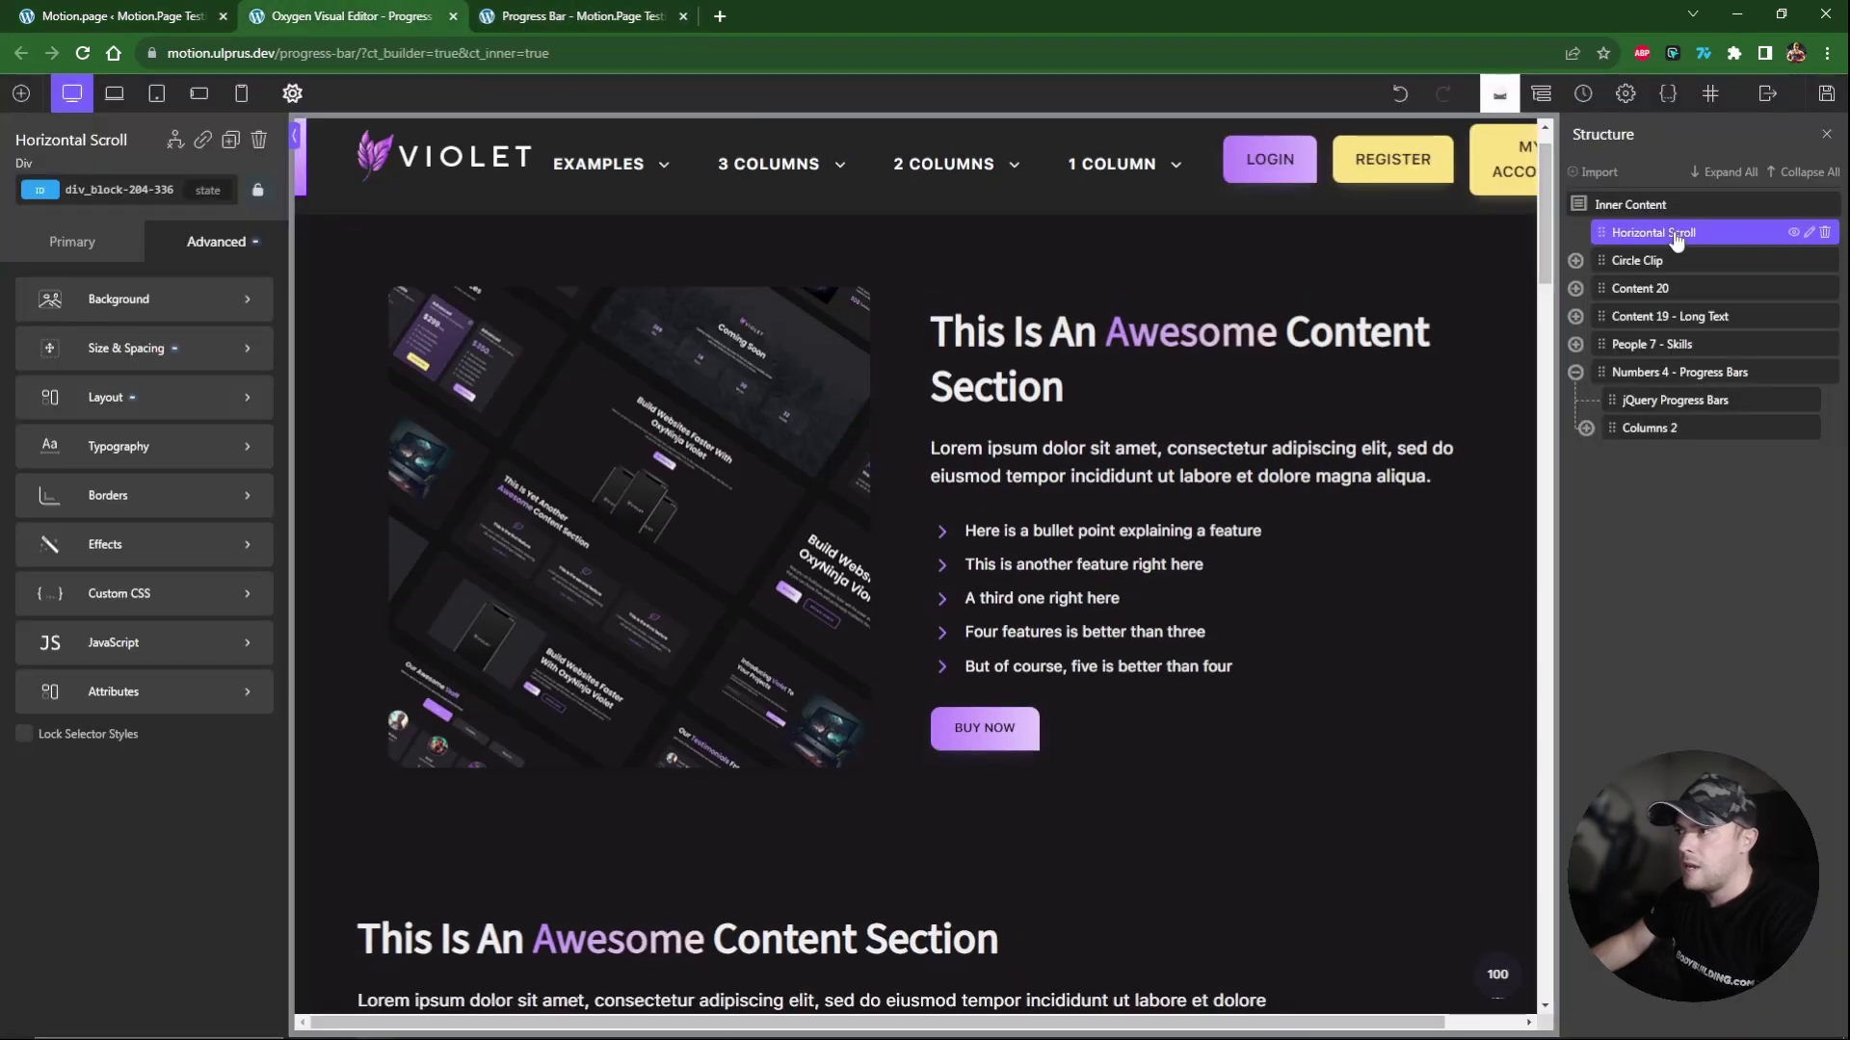
{"action": "left_click", "coordinate": [101, 190]}
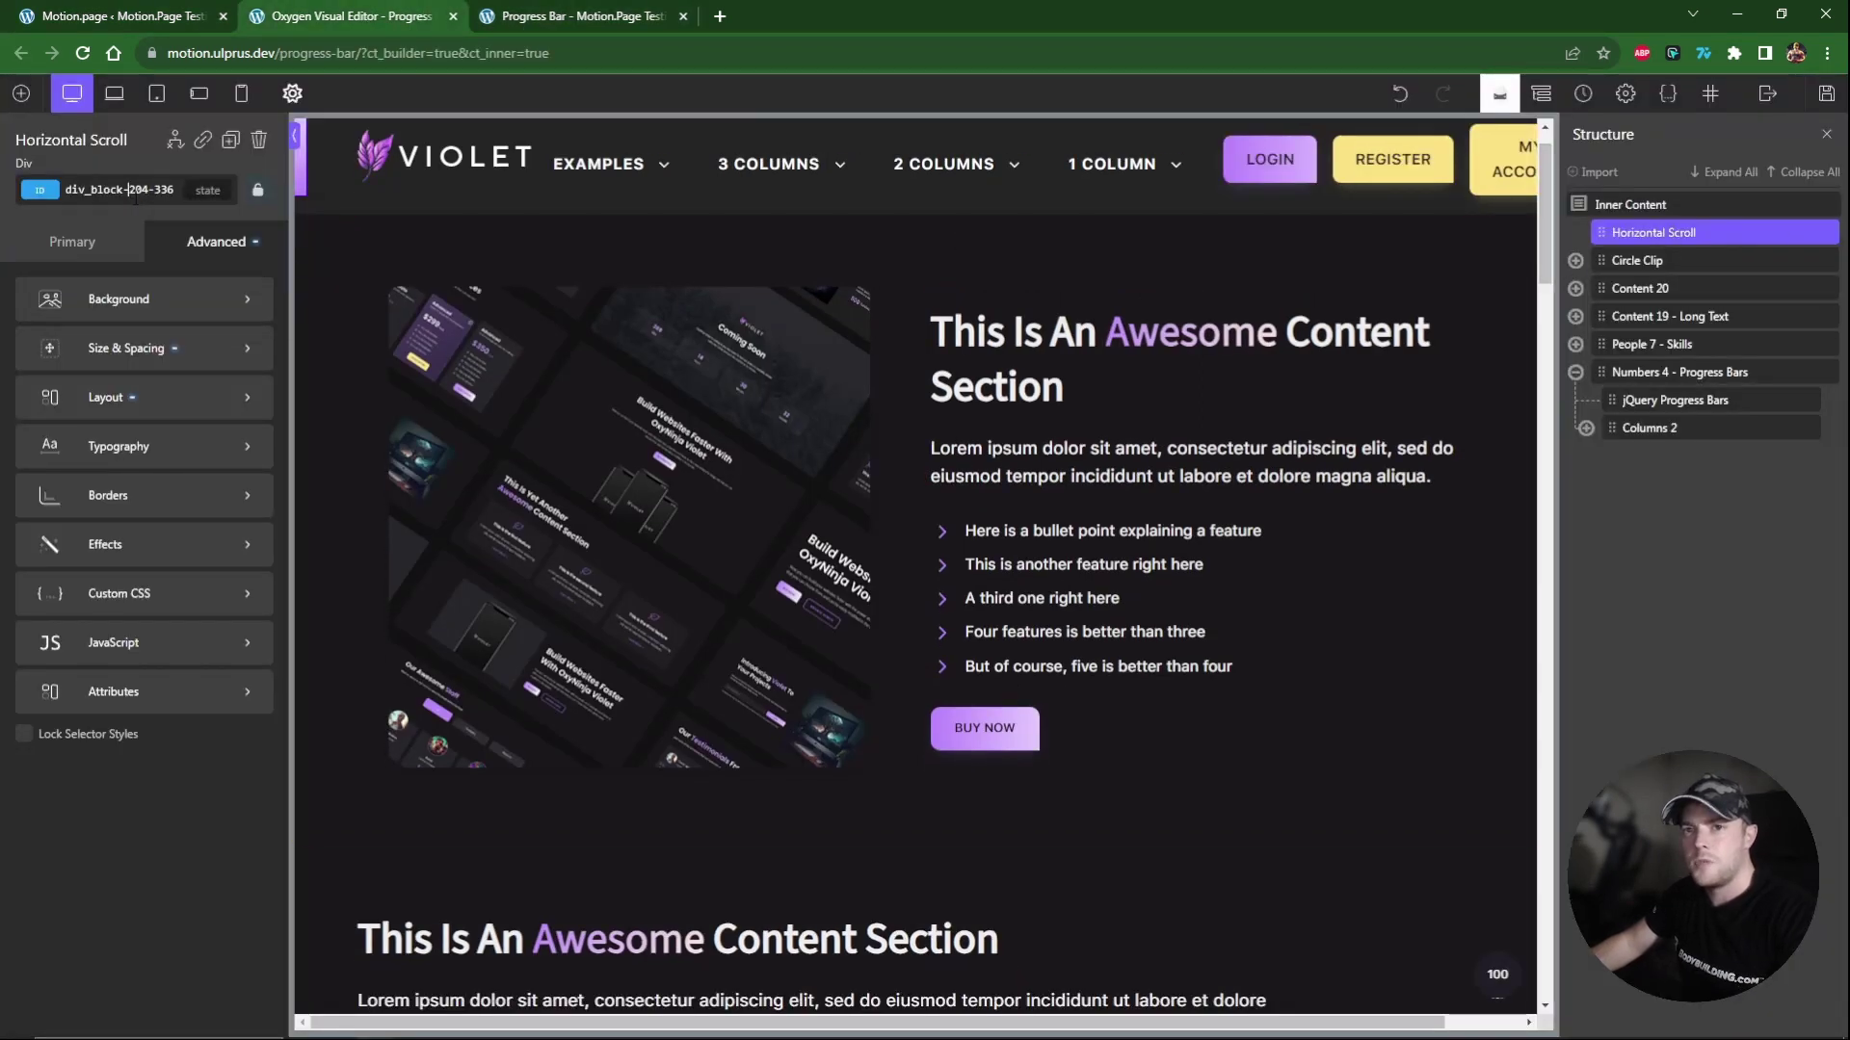
{"action": "double_click", "coordinate": [135, 190]}
{"action": "type", "text": "mp-v"}
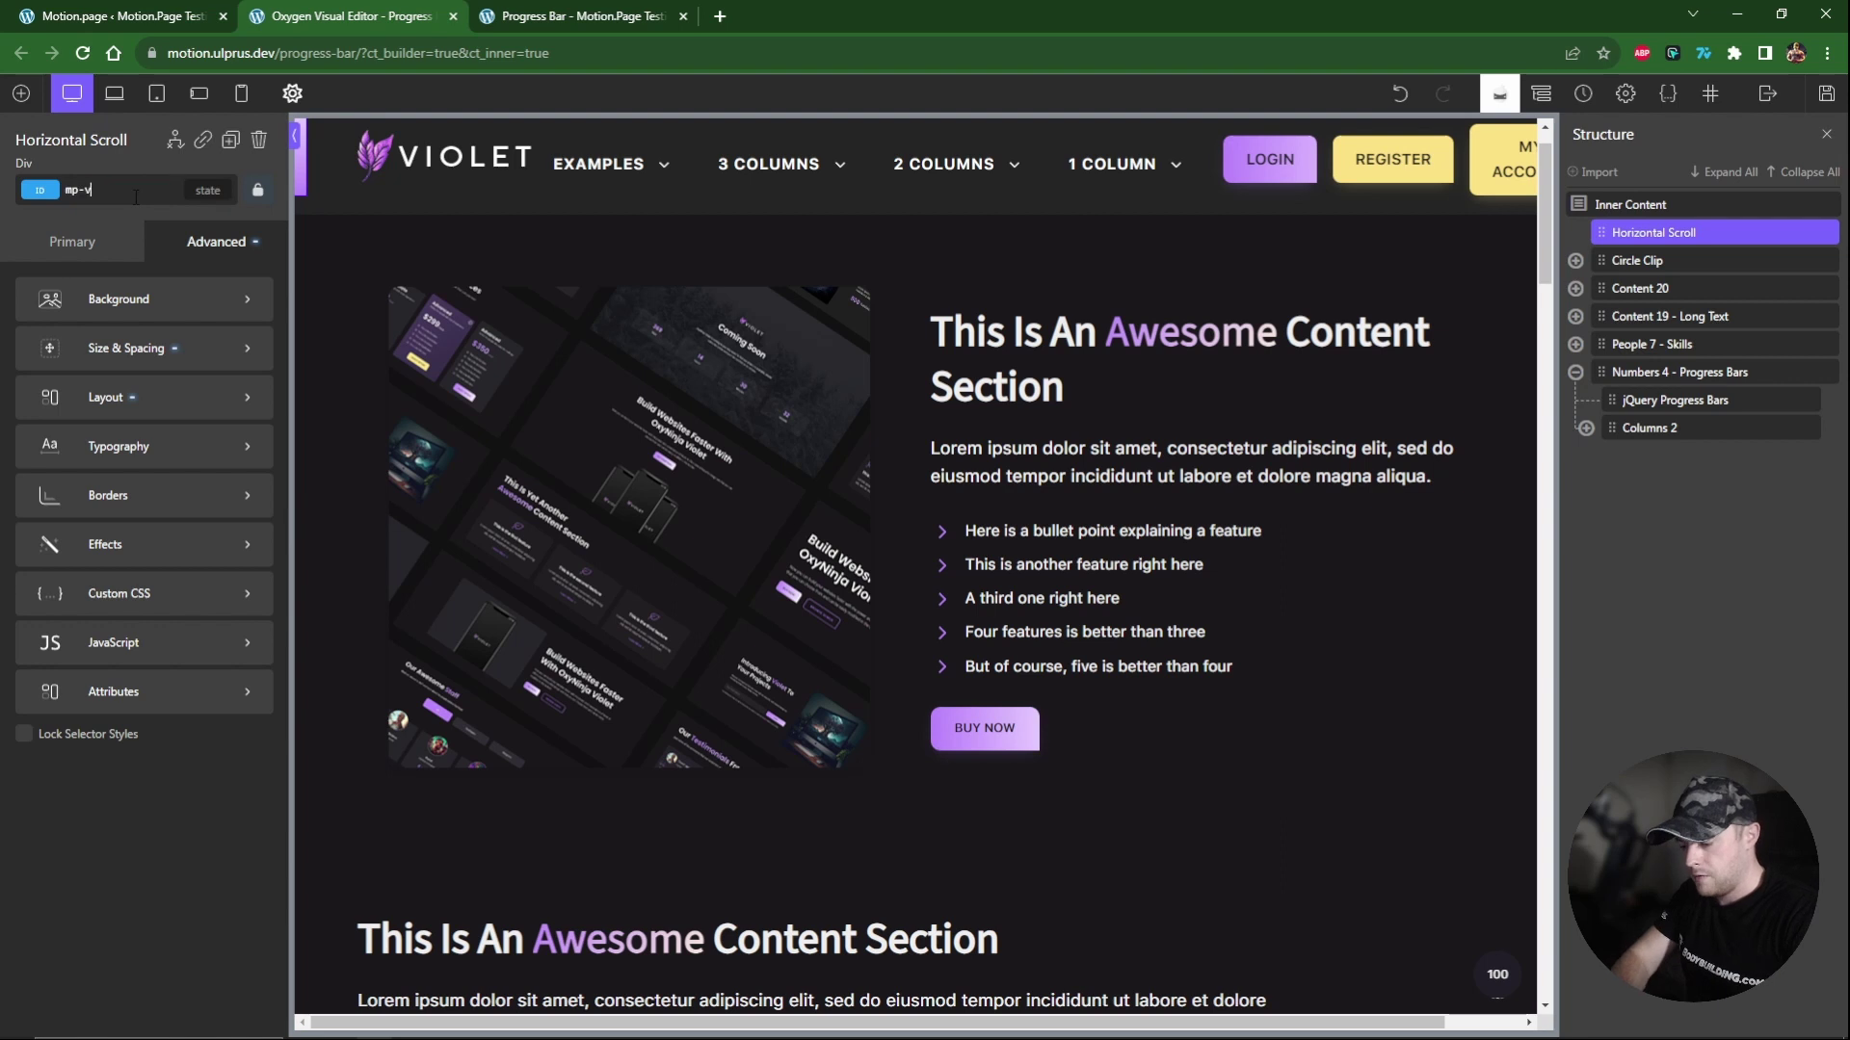
{"action": "type", "text": "ertical-scroll"}
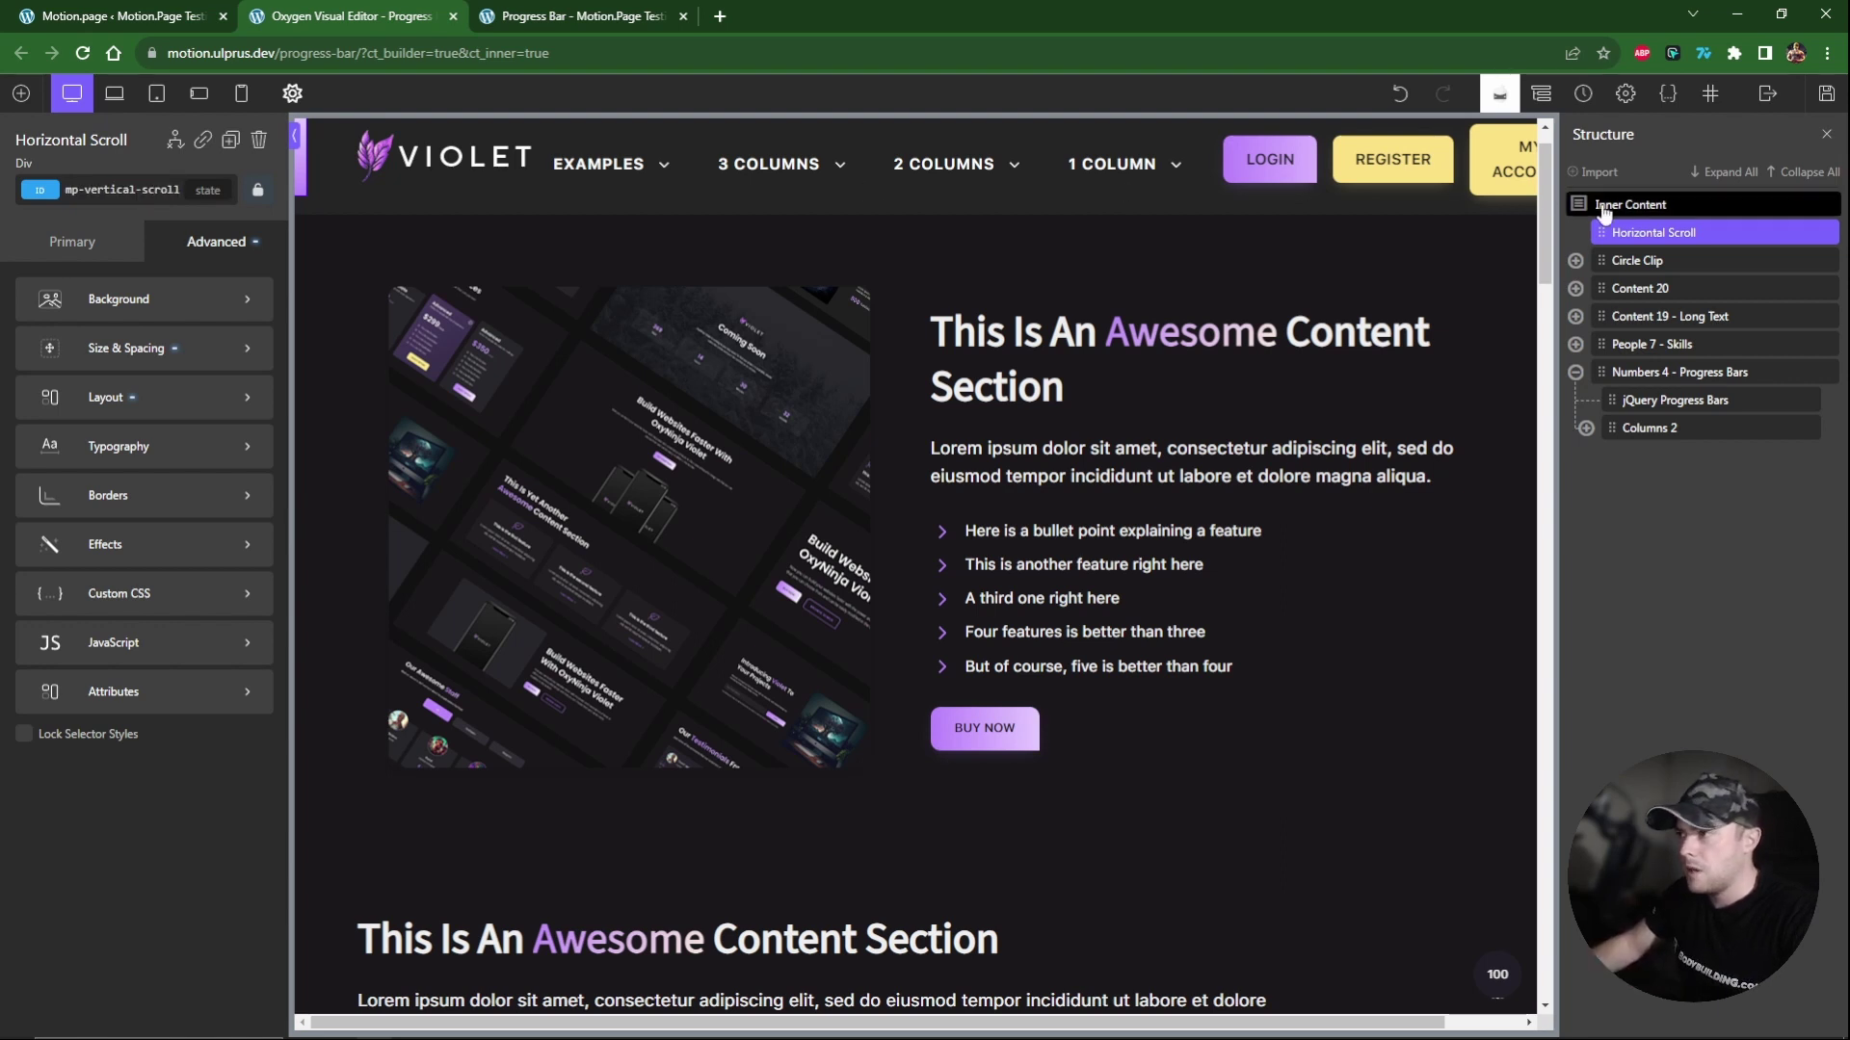
Rename the Horizontal Scroll div to Vertical Scroll in the page structure.
{"action": "double_click", "coordinate": [1653, 232]}
{"action": "double_click", "coordinate": [1641, 231]}
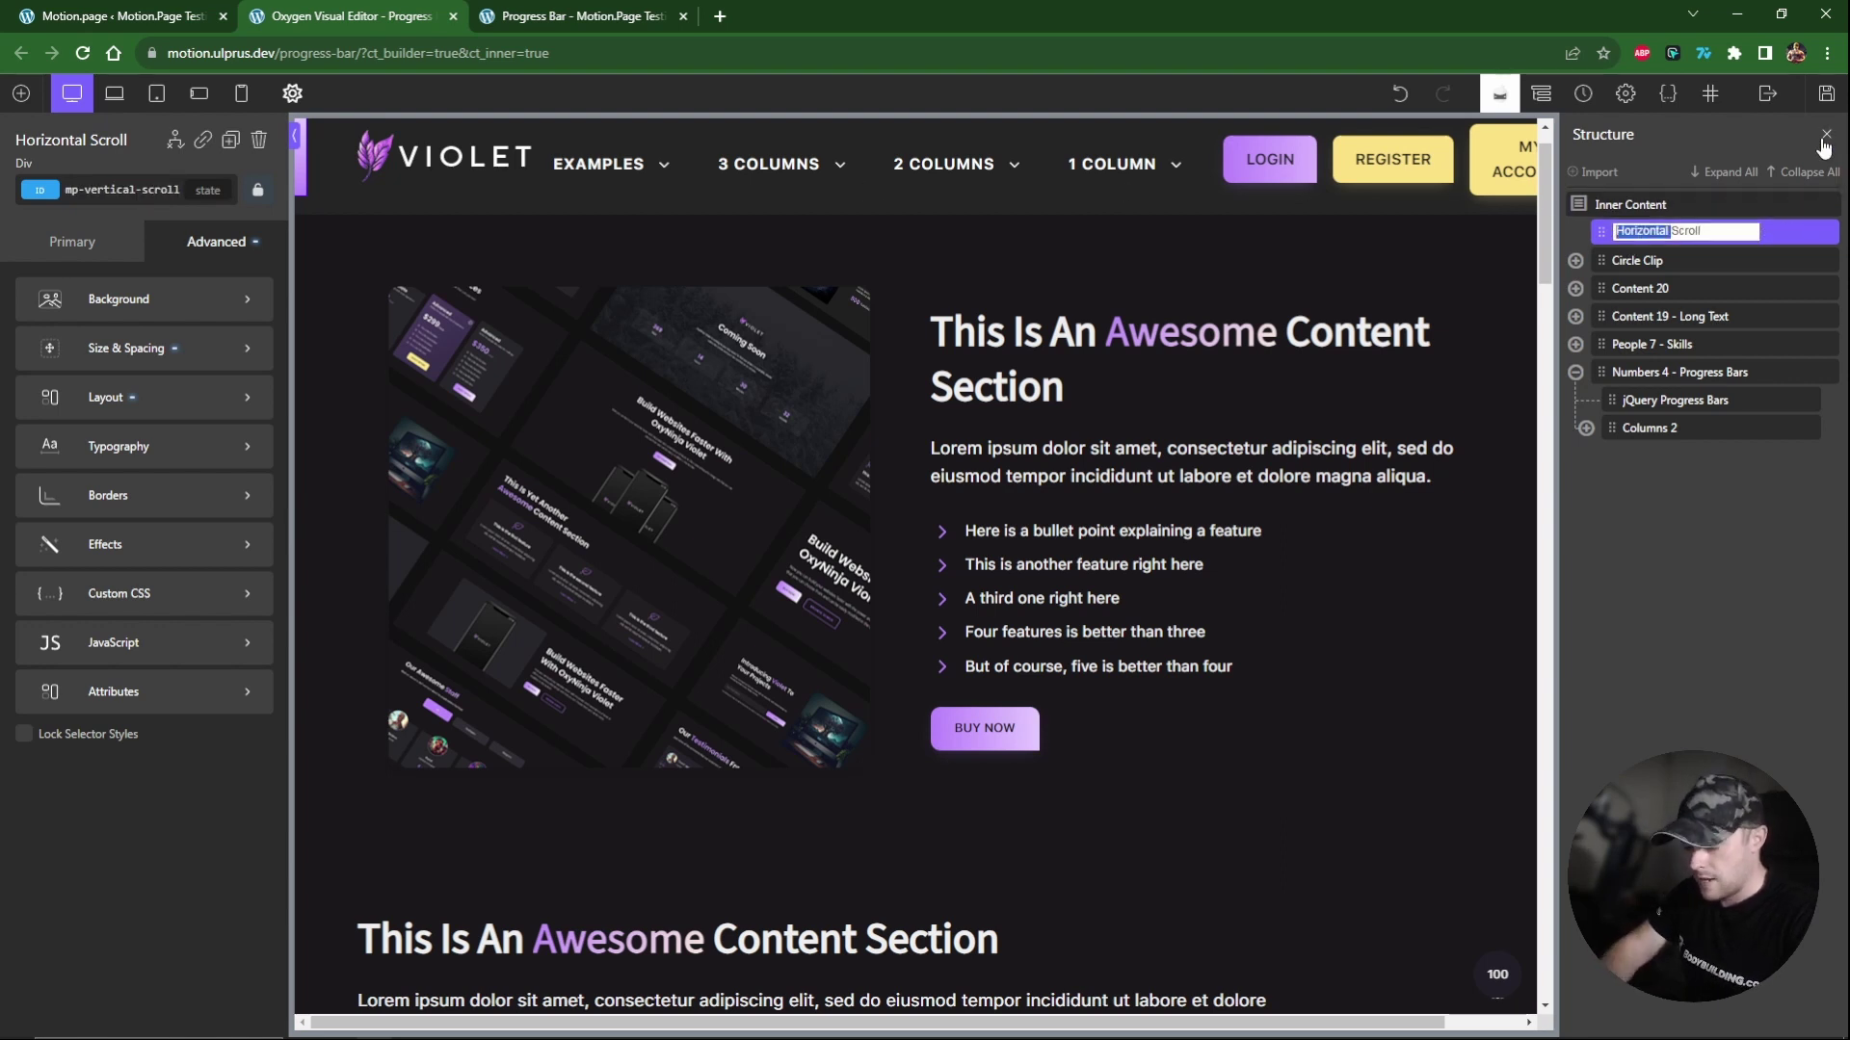
{"action": "type", "text": "Vertical"}
{"action": "key", "text": "Return"}
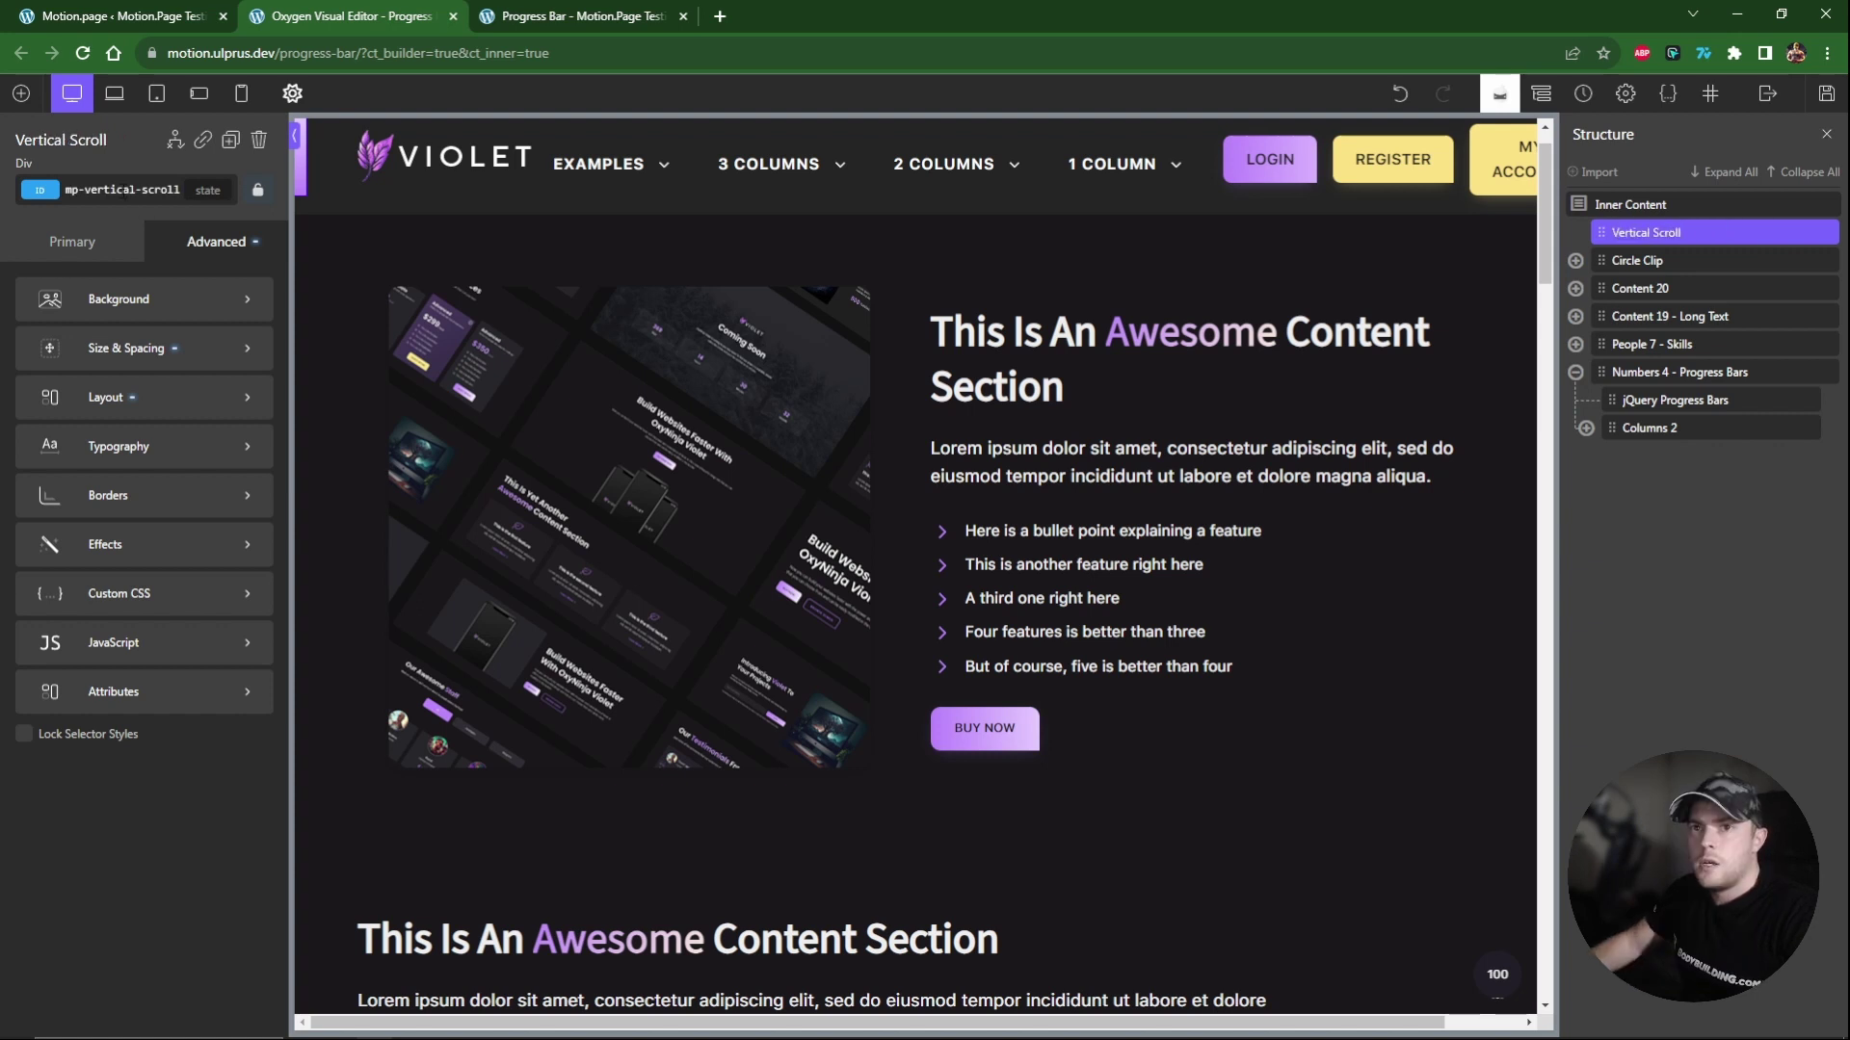
Copy the Vertical Scroll div's ID and set #mp-vertical-scroll as the new node's animation selector in Motion.page.
{"action": "double_click", "coordinate": [100, 190]}
{"action": "key", "text": "ctrl+a"}
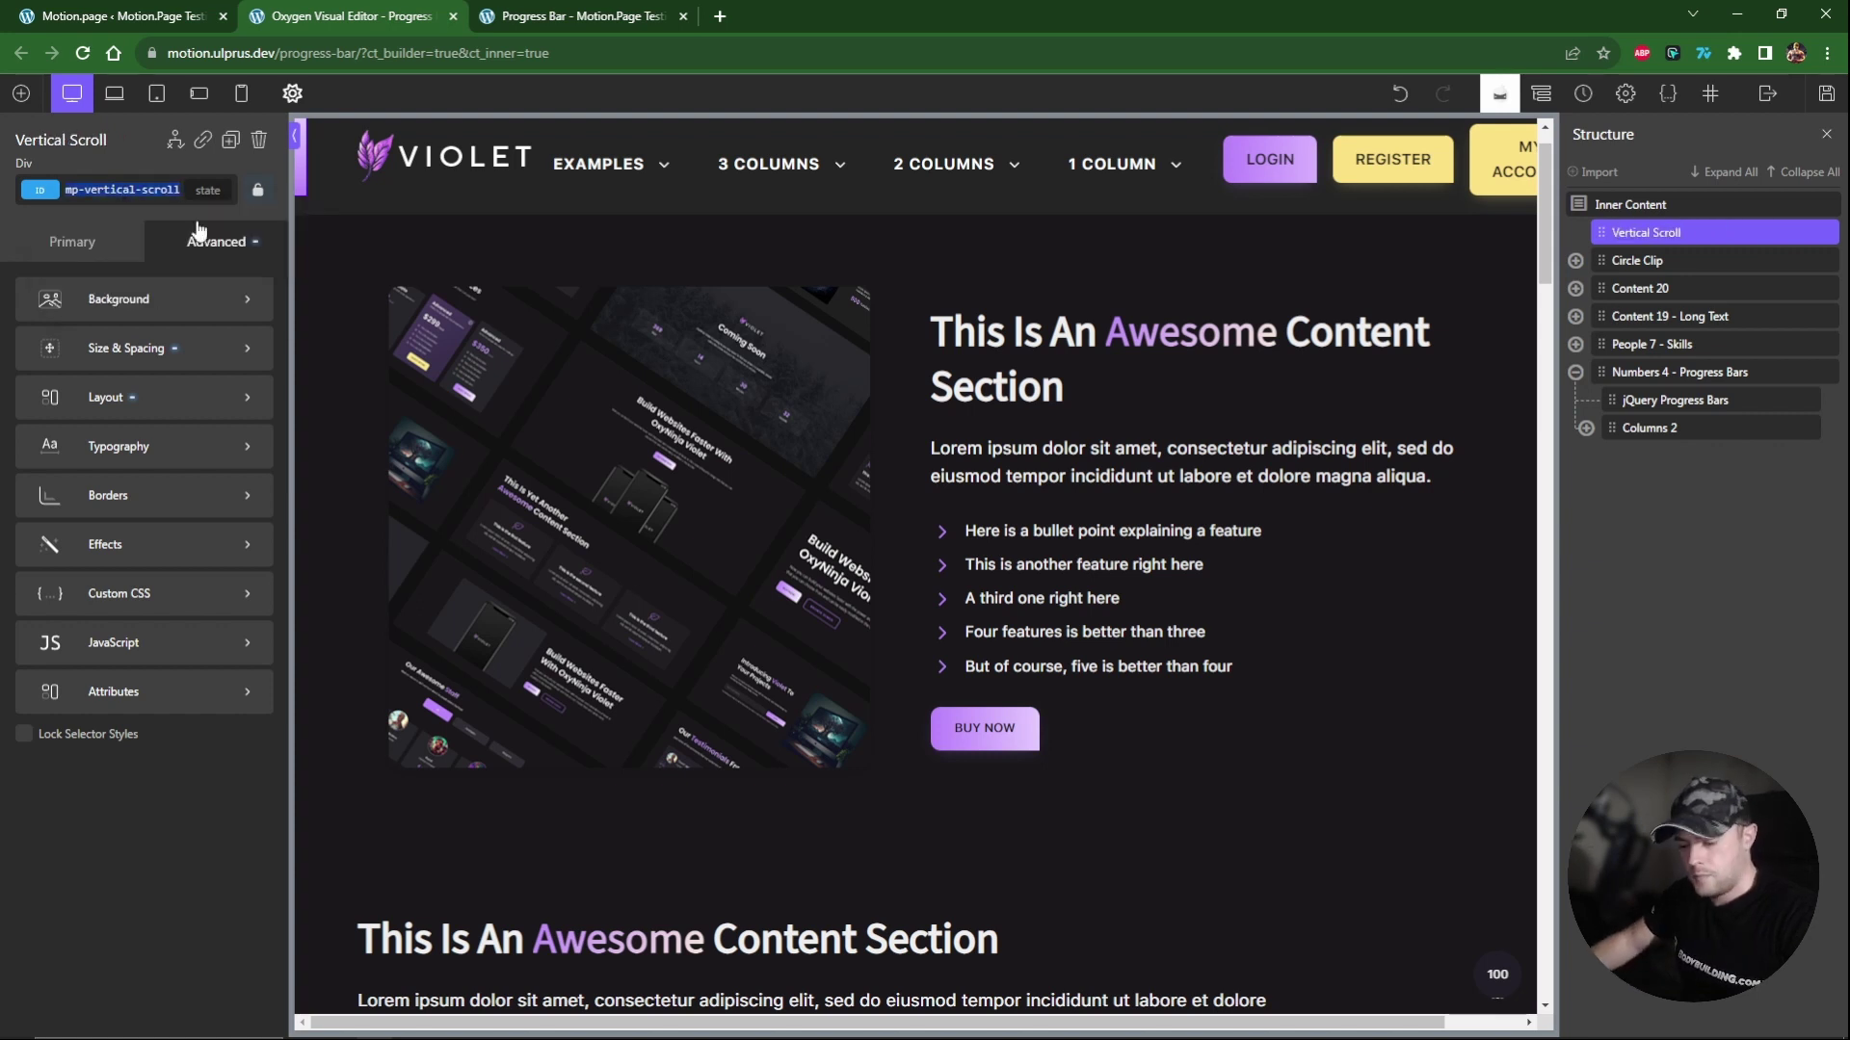
{"action": "left_click", "coordinate": [135, 16]}
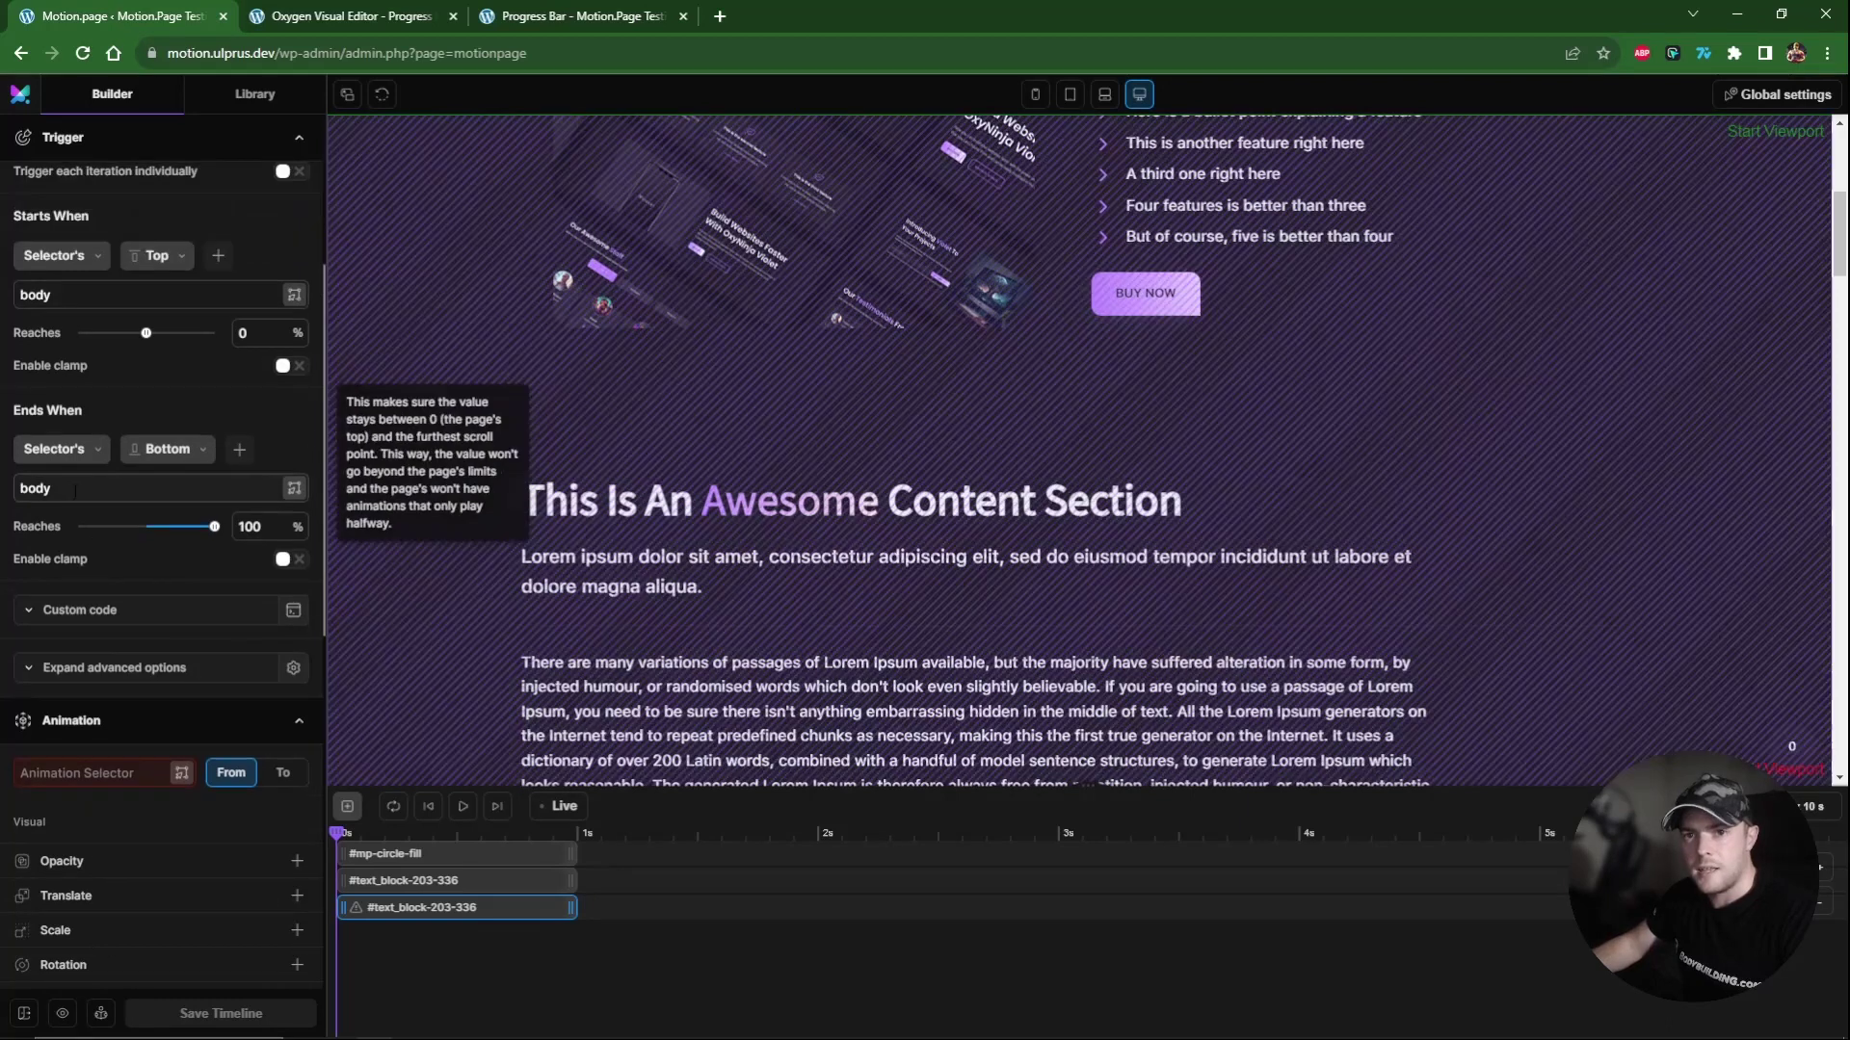
{"action": "scroll", "coordinate": [163, 433], "scroll_direction": "down", "scroll_amount": 2}
{"action": "left_click", "coordinate": [89, 484]}
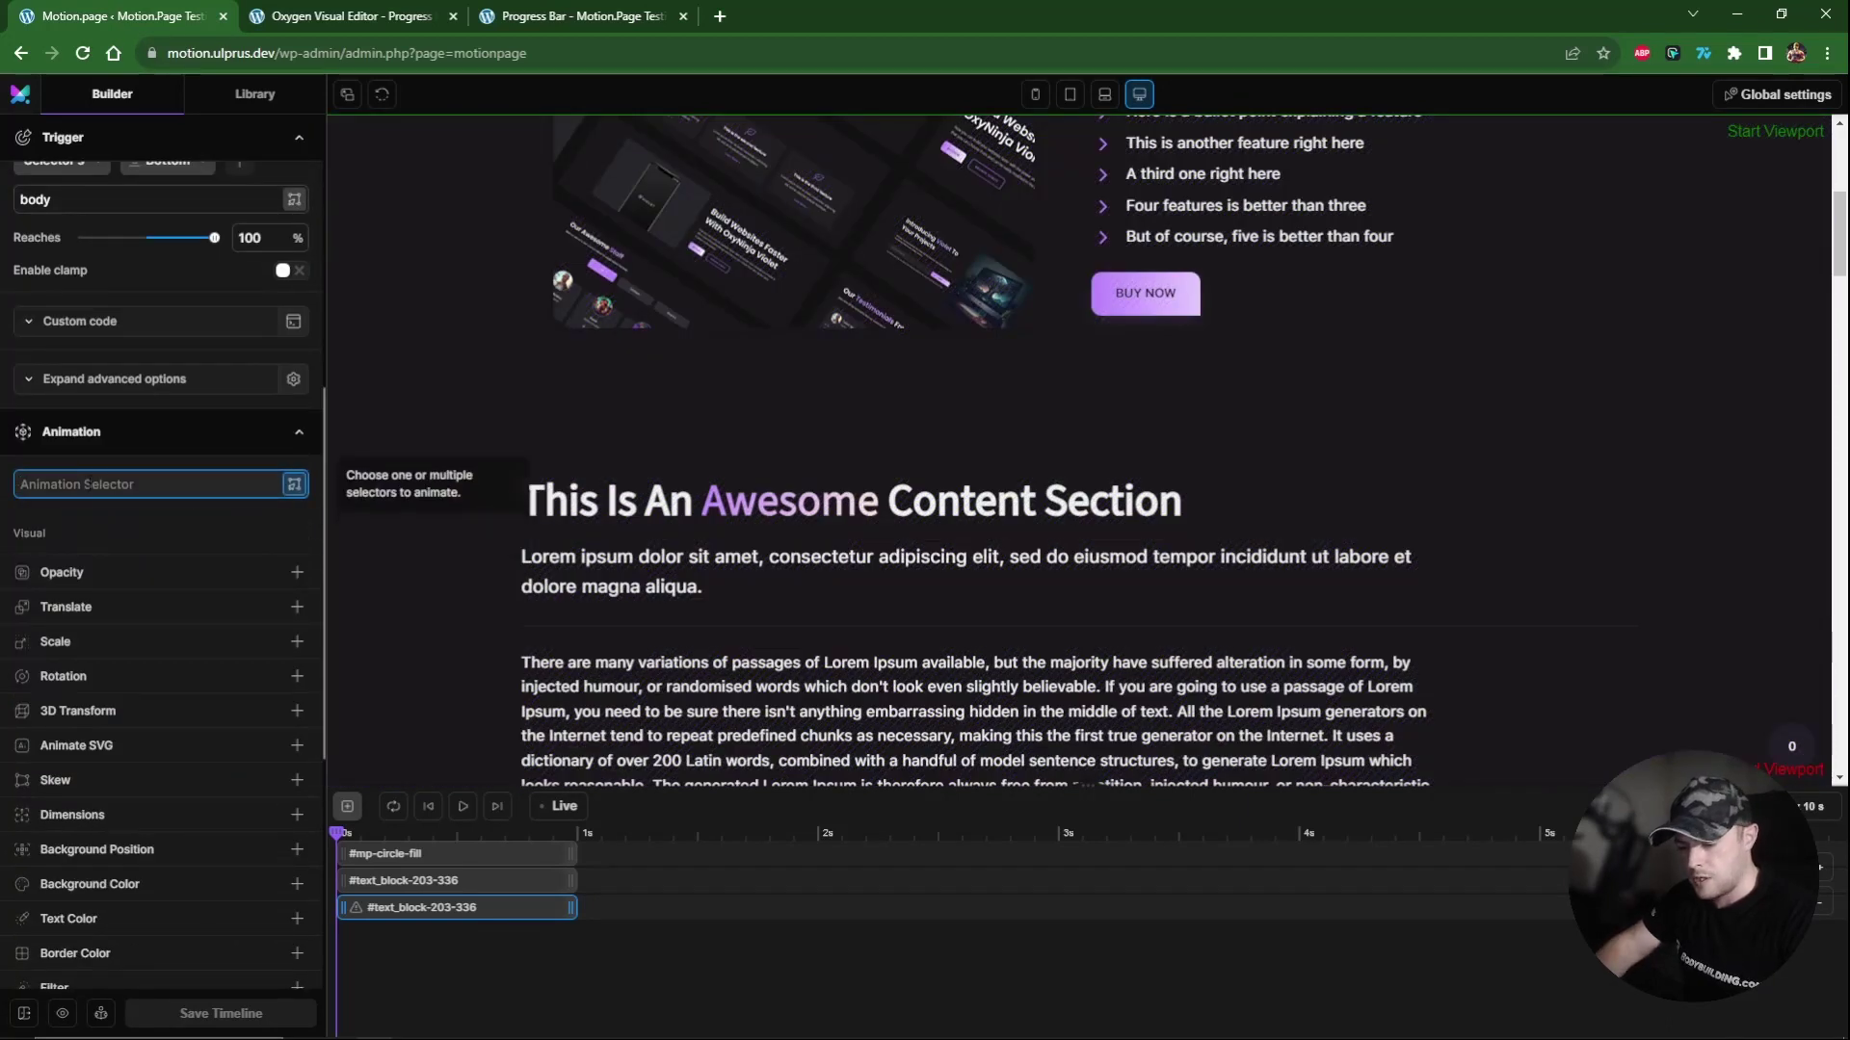
{"action": "type", "text": "#mp-vertical-scroll"}
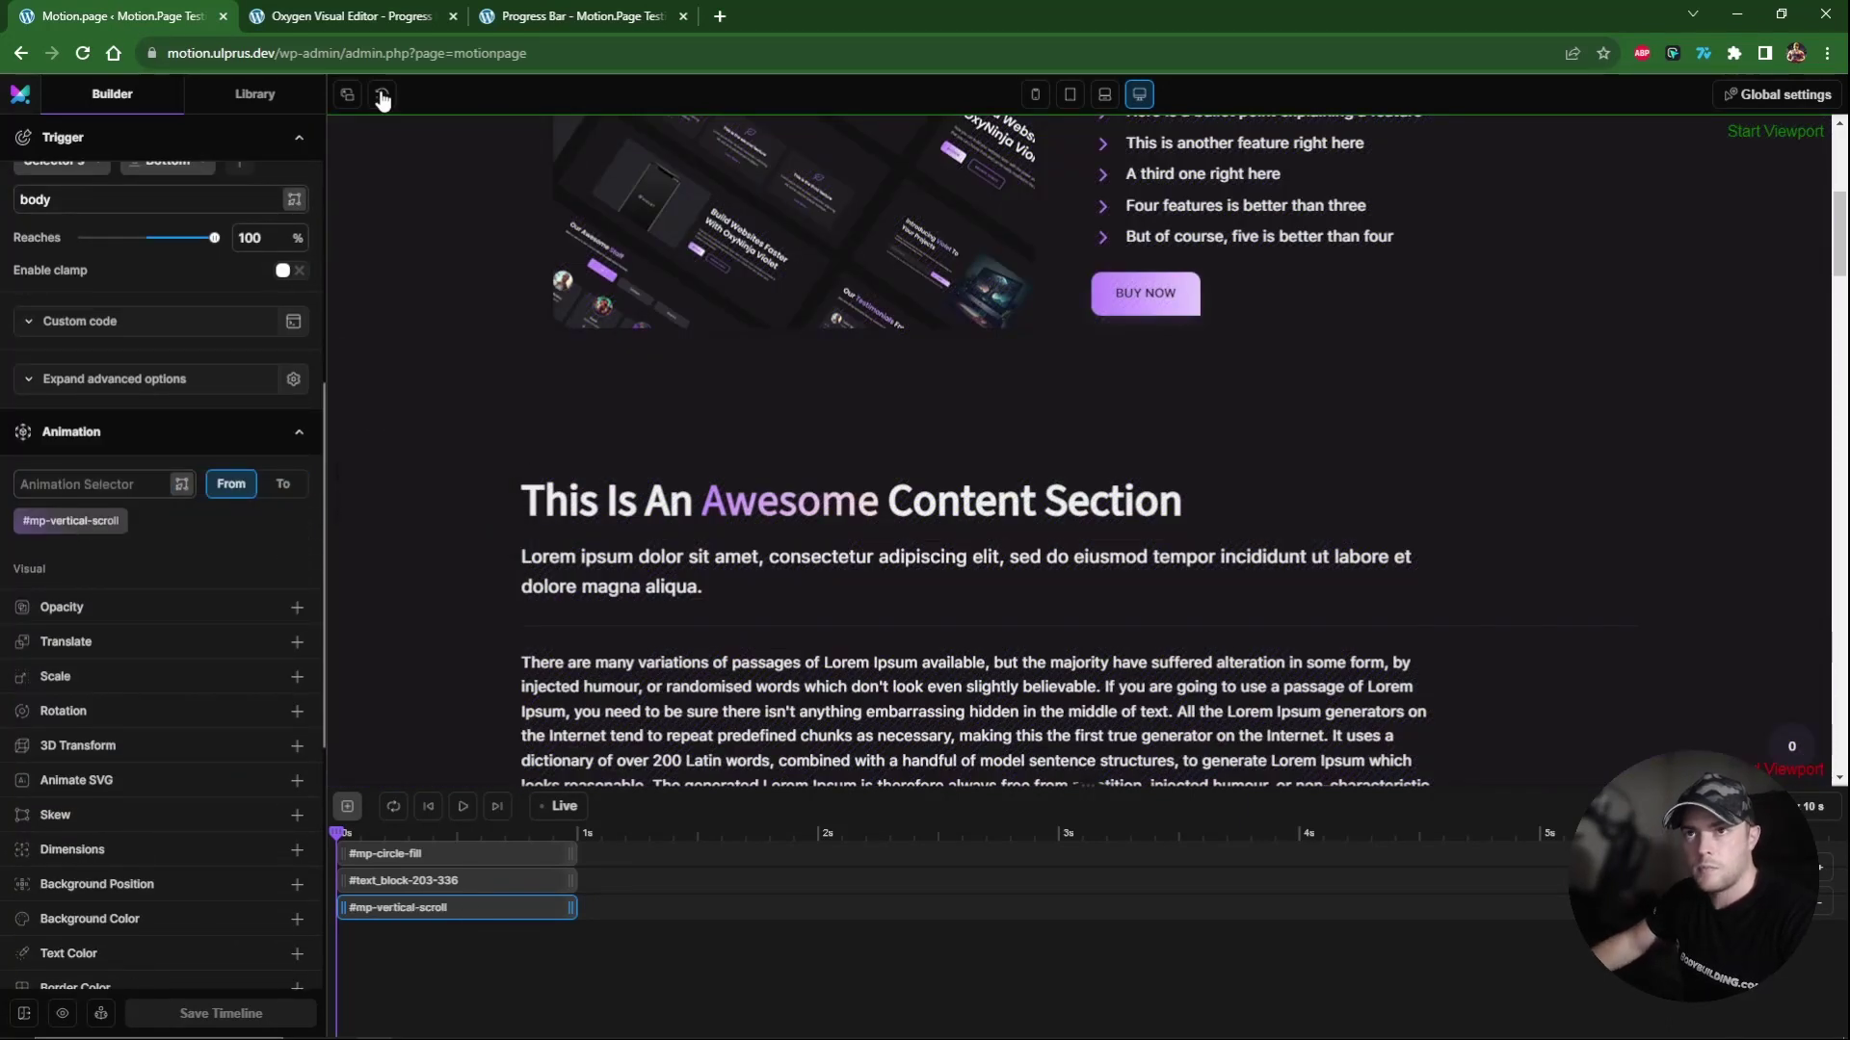
Save the page in the Oxygen editor and return to Motion.page.
{"action": "key", "text": "ctrl+Tab"}
{"action": "key", "text": "ctrl+s"}
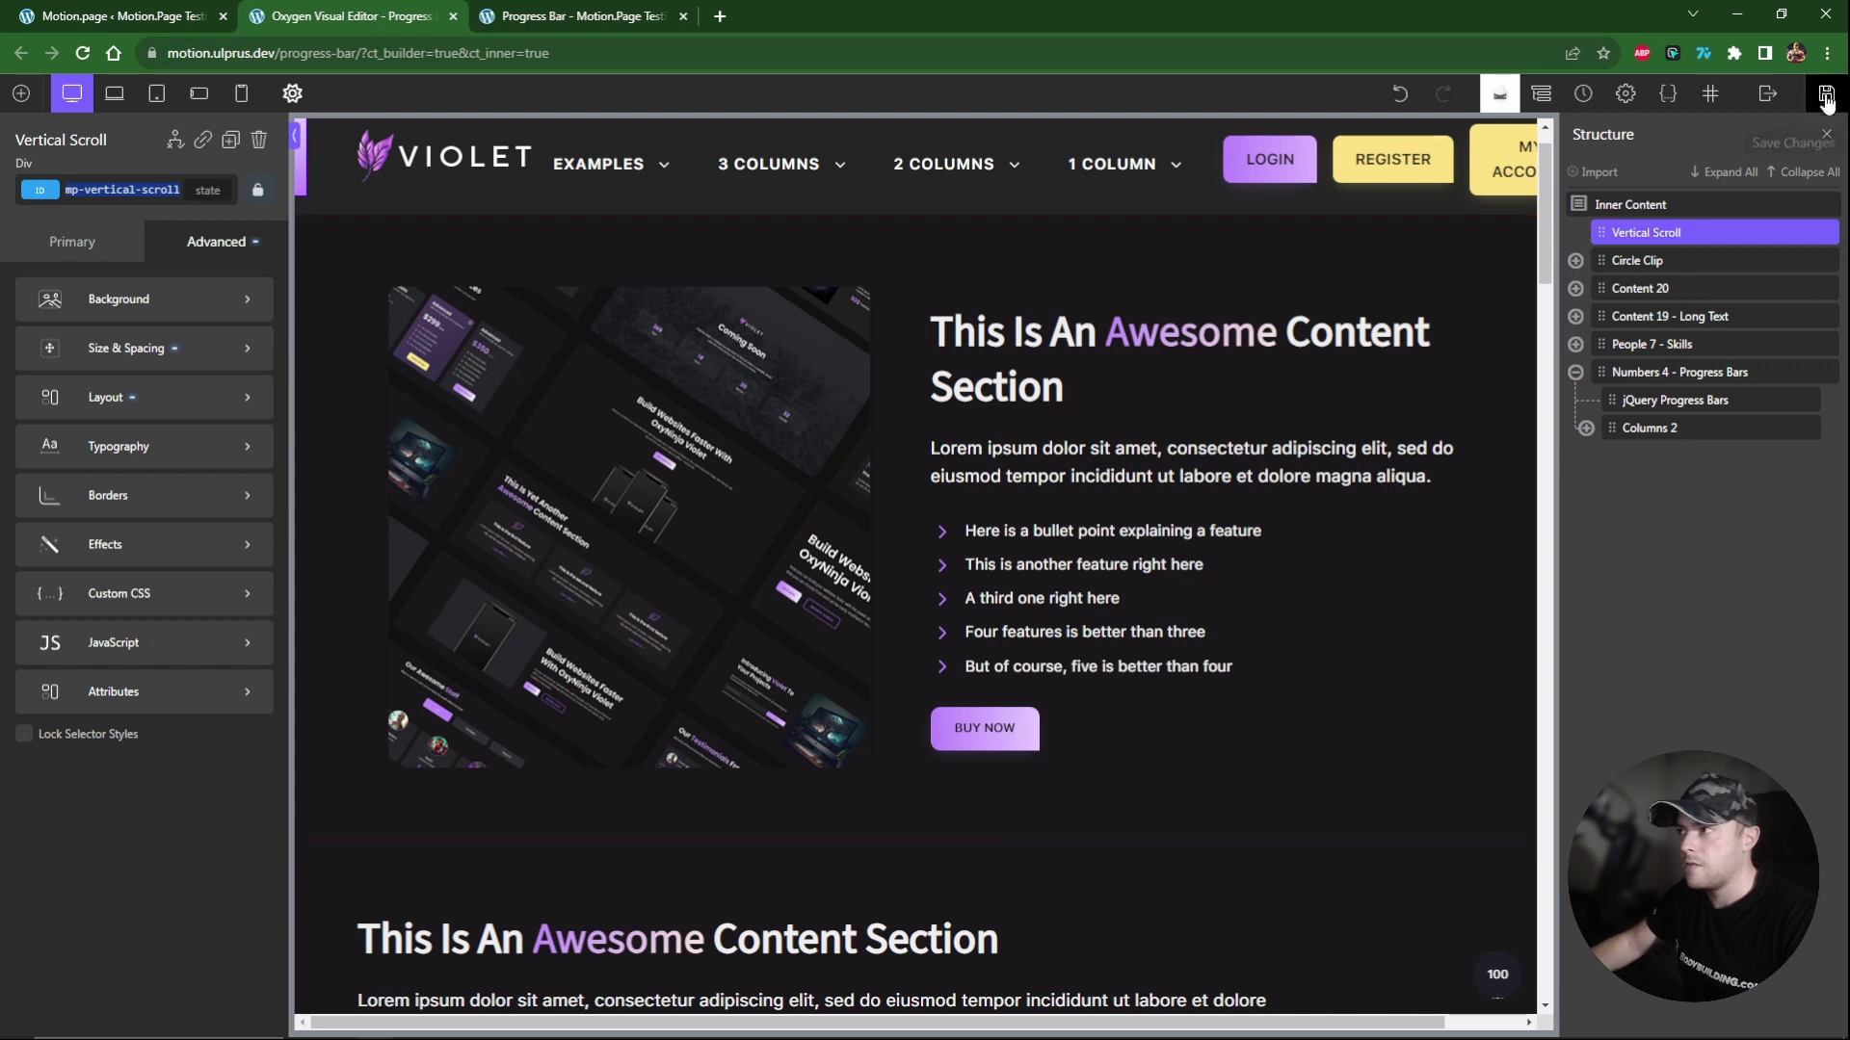
{"action": "key", "text": "ctrl+shift+Tab"}
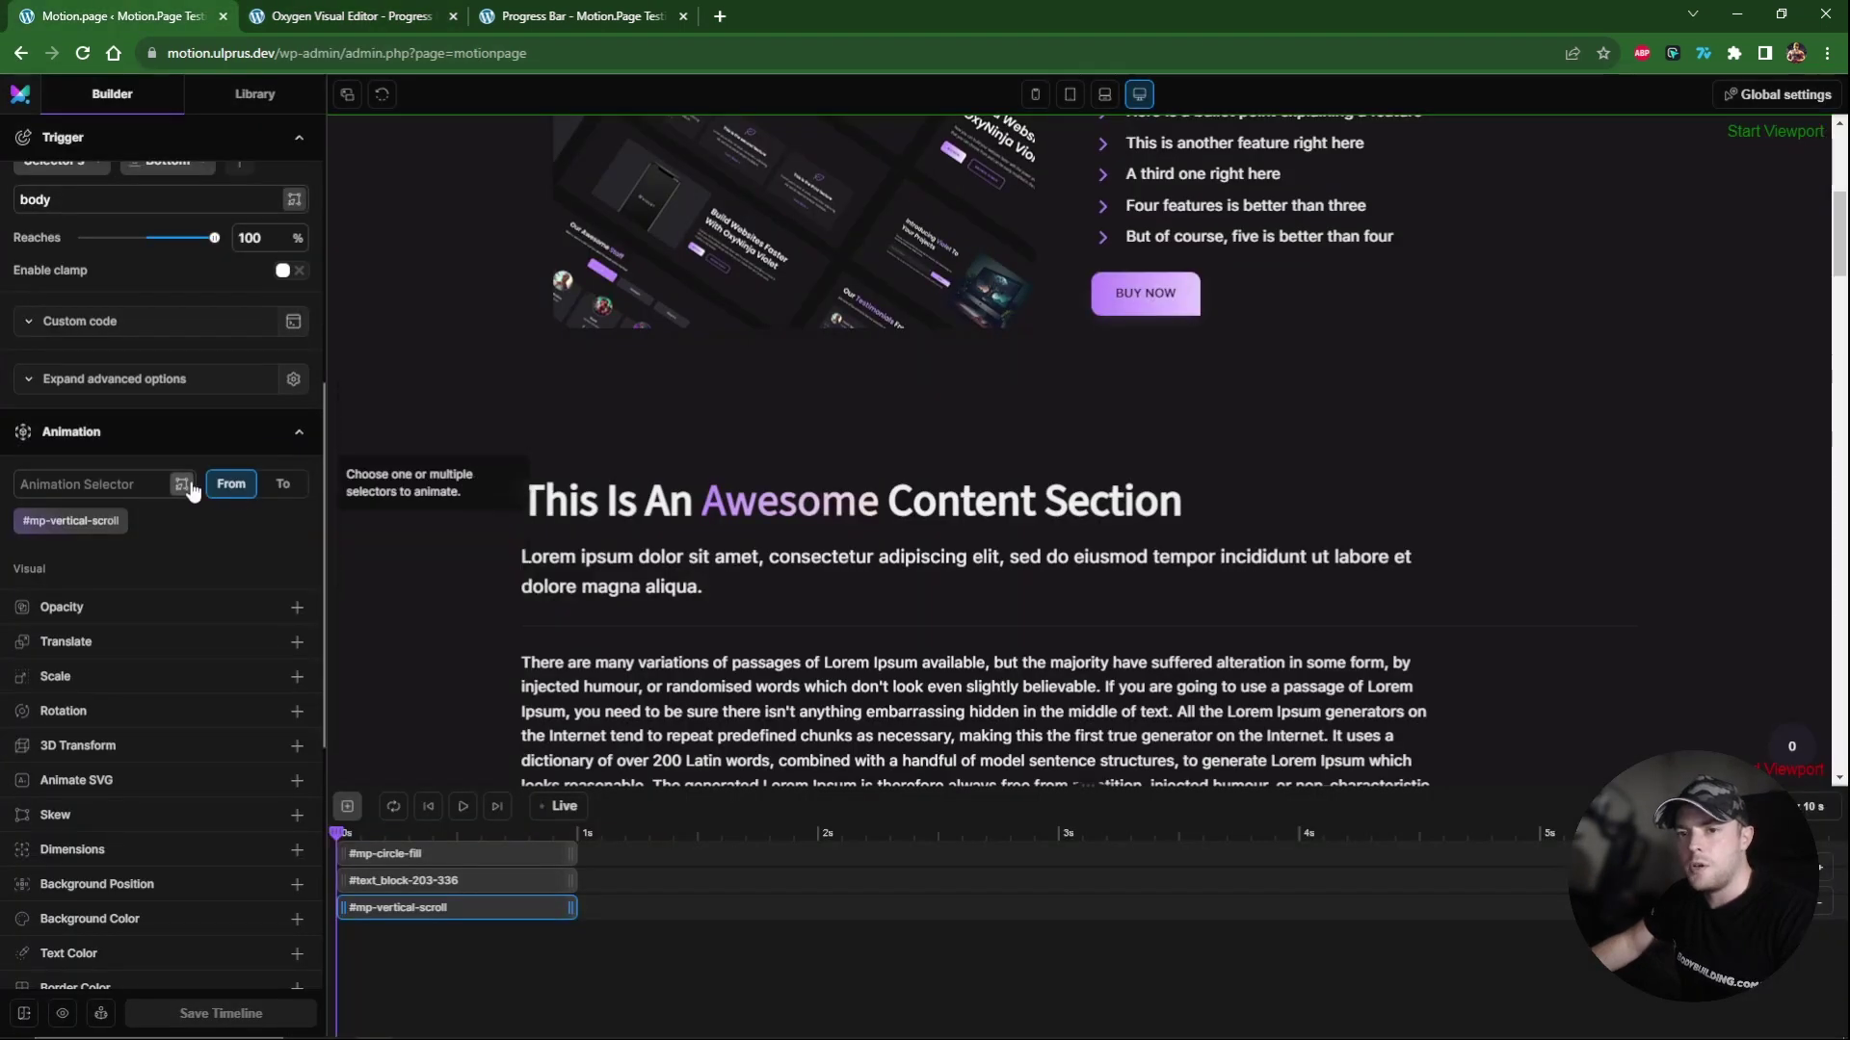
Make the #mp-vertical-scroll node a To animation with a Dimensions height of 100 vh.
{"action": "left_click", "coordinate": [282, 487]}
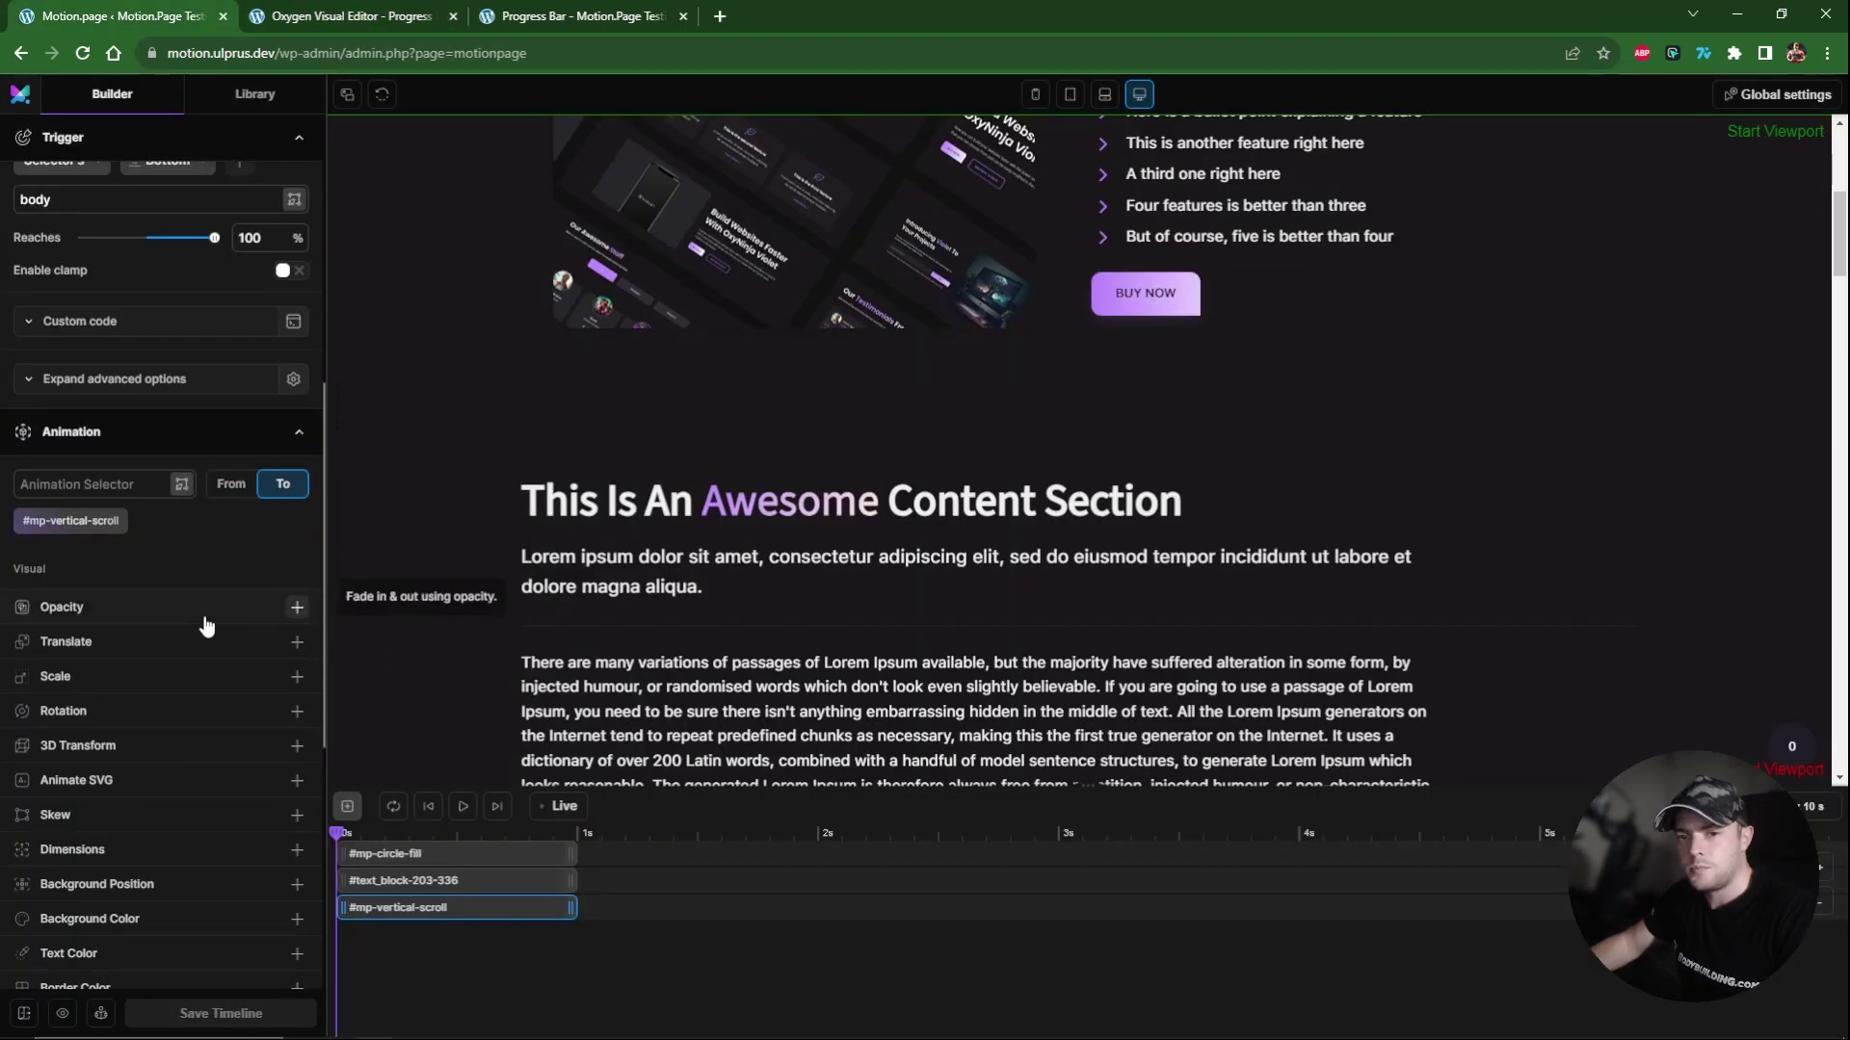
{"action": "scroll", "coordinate": [176, 674], "scroll_direction": "down", "scroll_amount": 1}
{"action": "scroll", "coordinate": [176, 700], "scroll_direction": "down", "scroll_amount": 2}
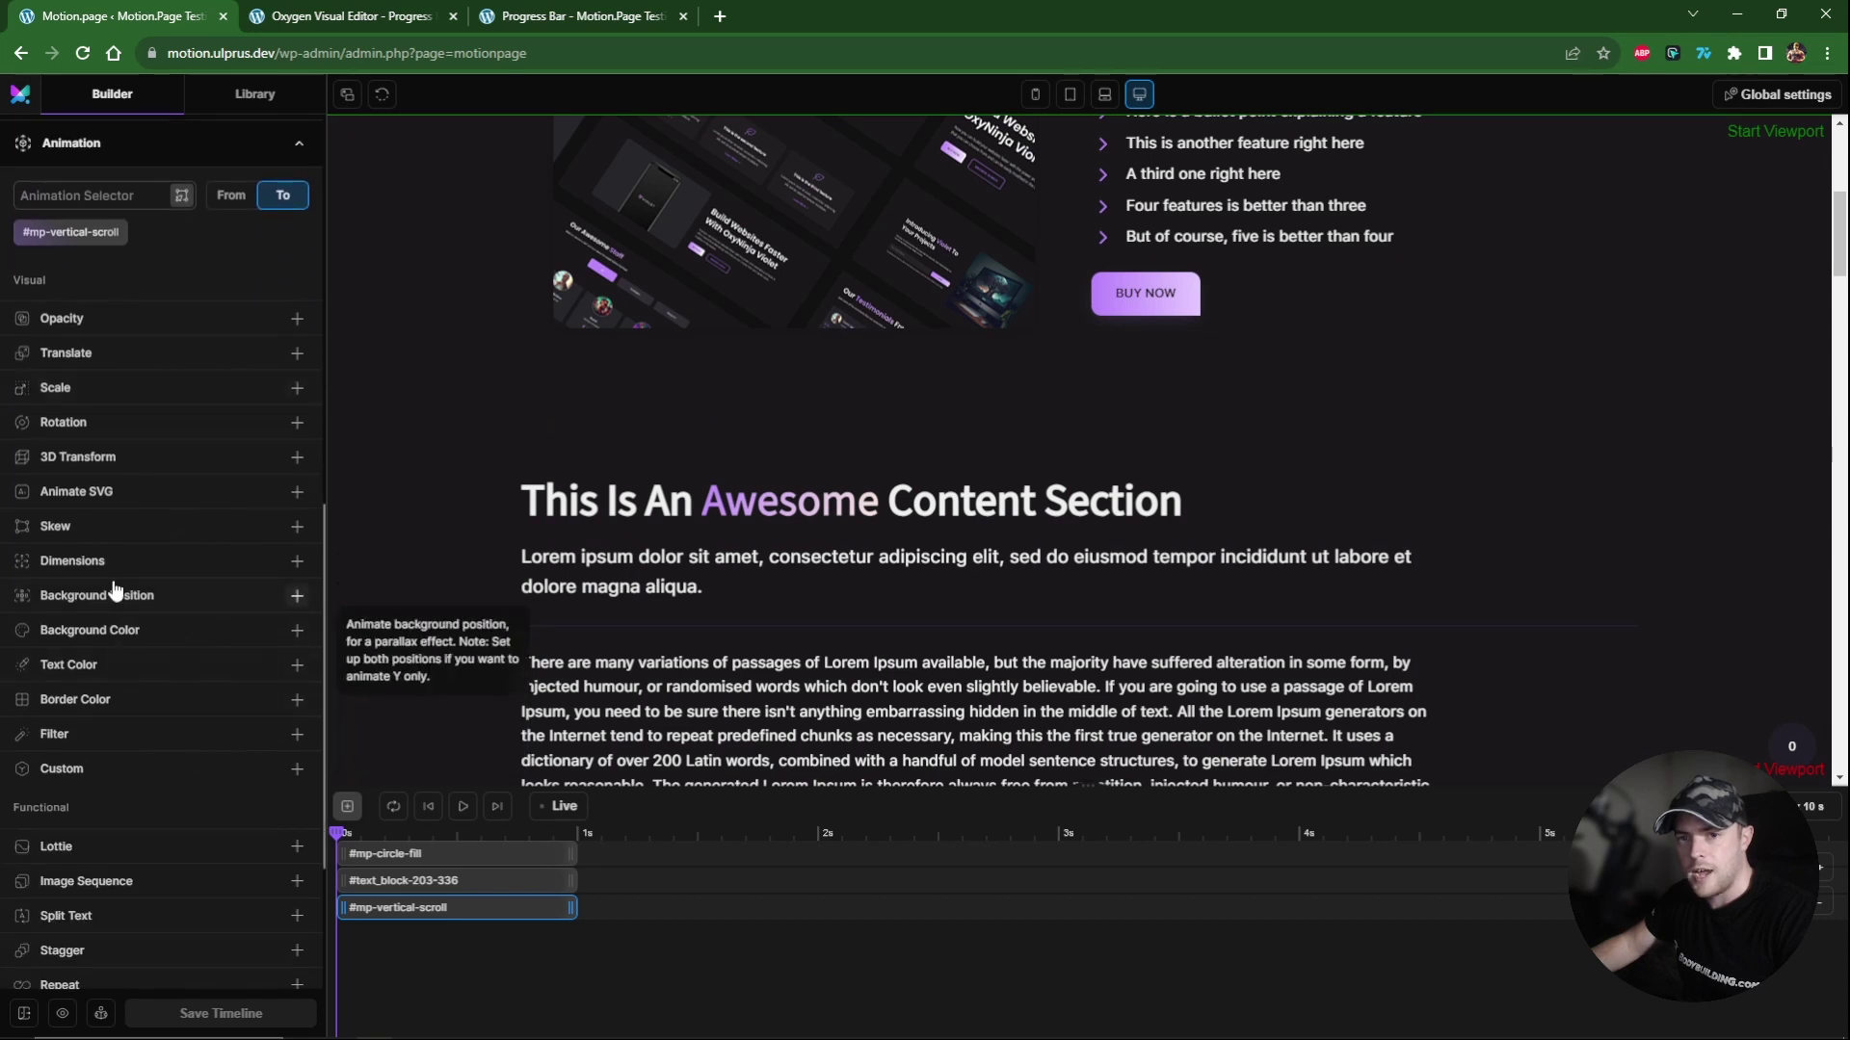
{"action": "left_click", "coordinate": [118, 561]}
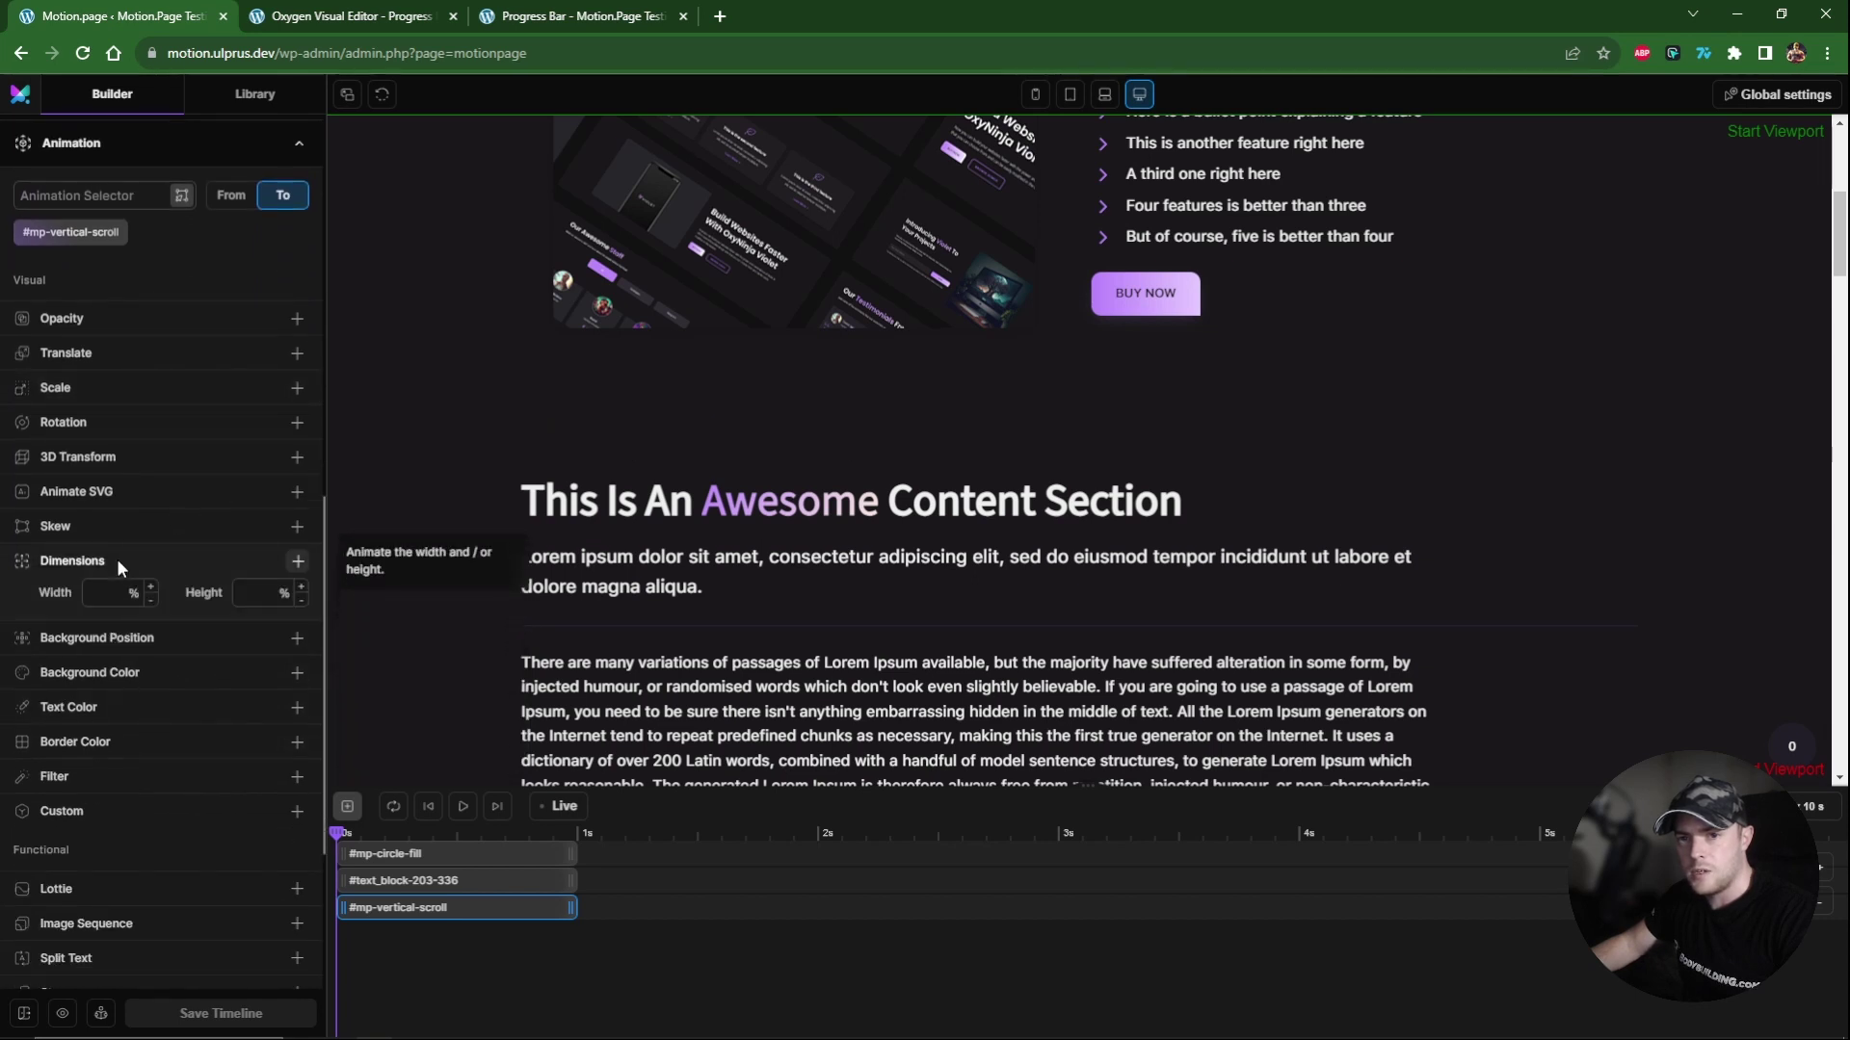
{"action": "left_click", "coordinate": [281, 594]}
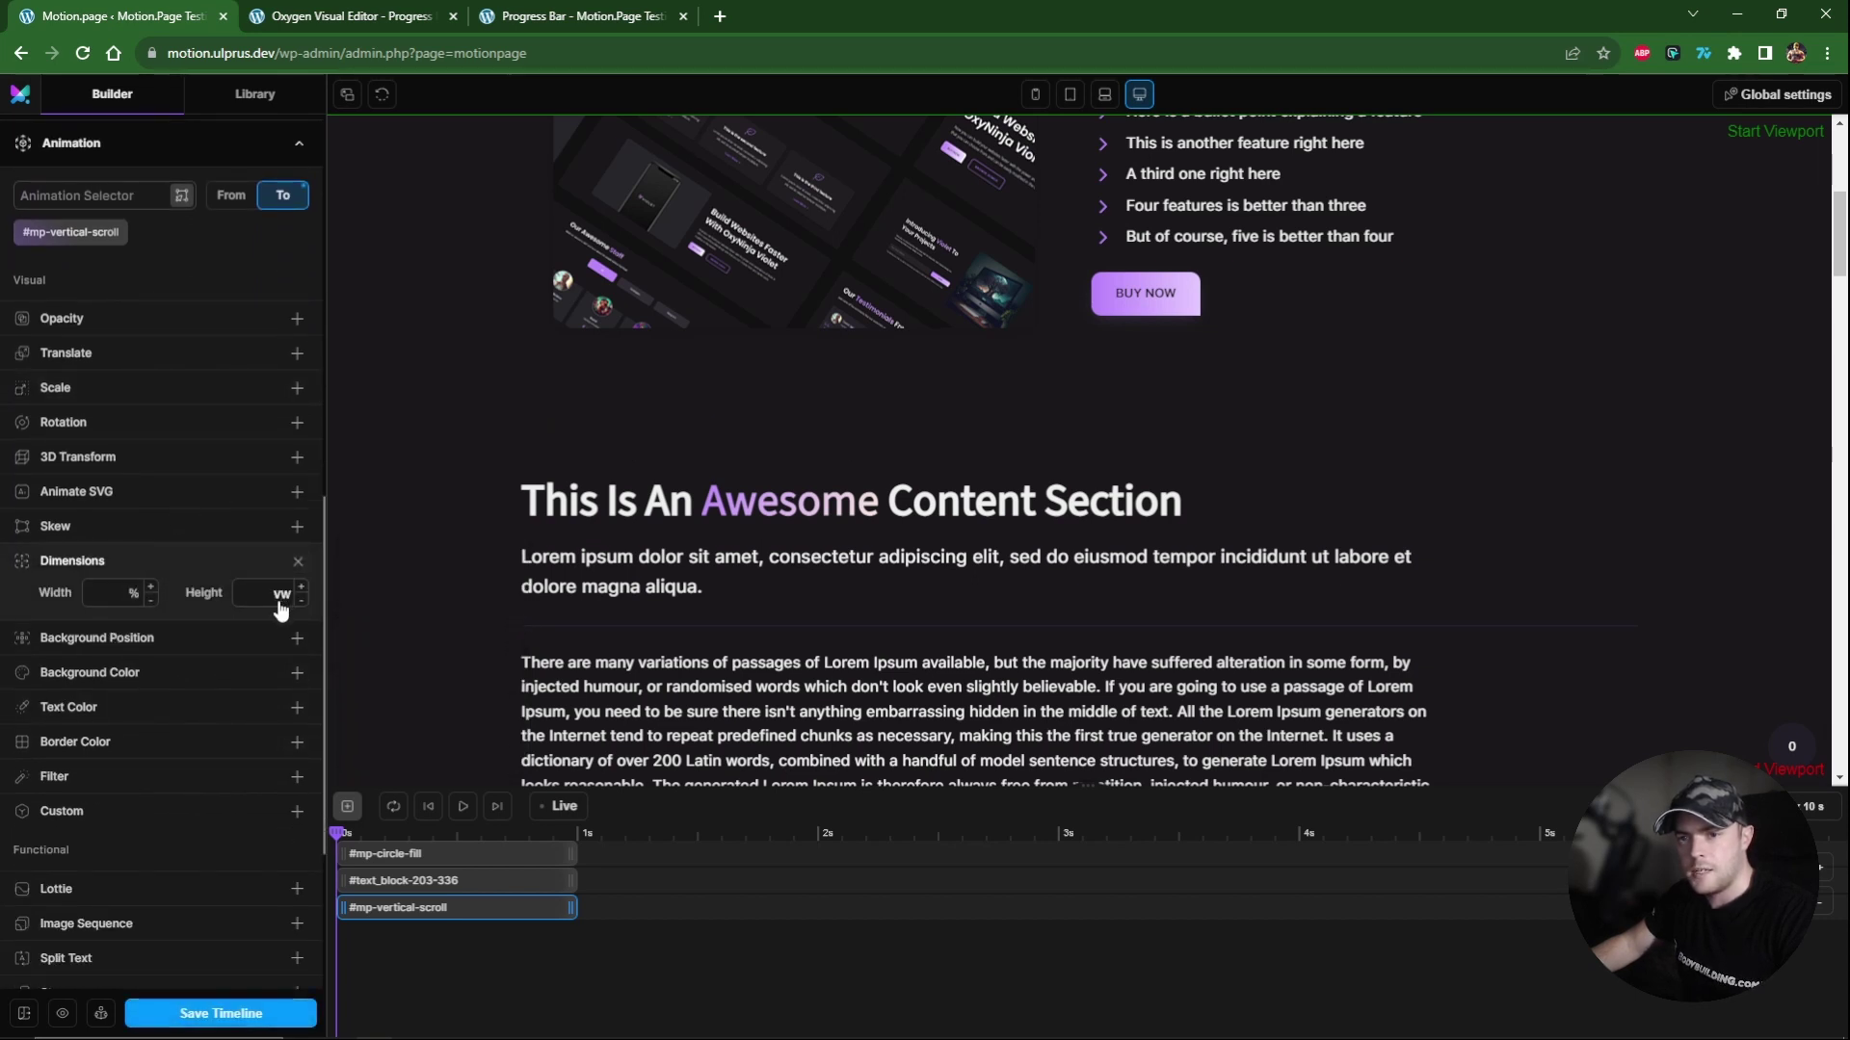
{"action": "left_click", "coordinate": [281, 594]}
{"action": "type", "text": "10"}
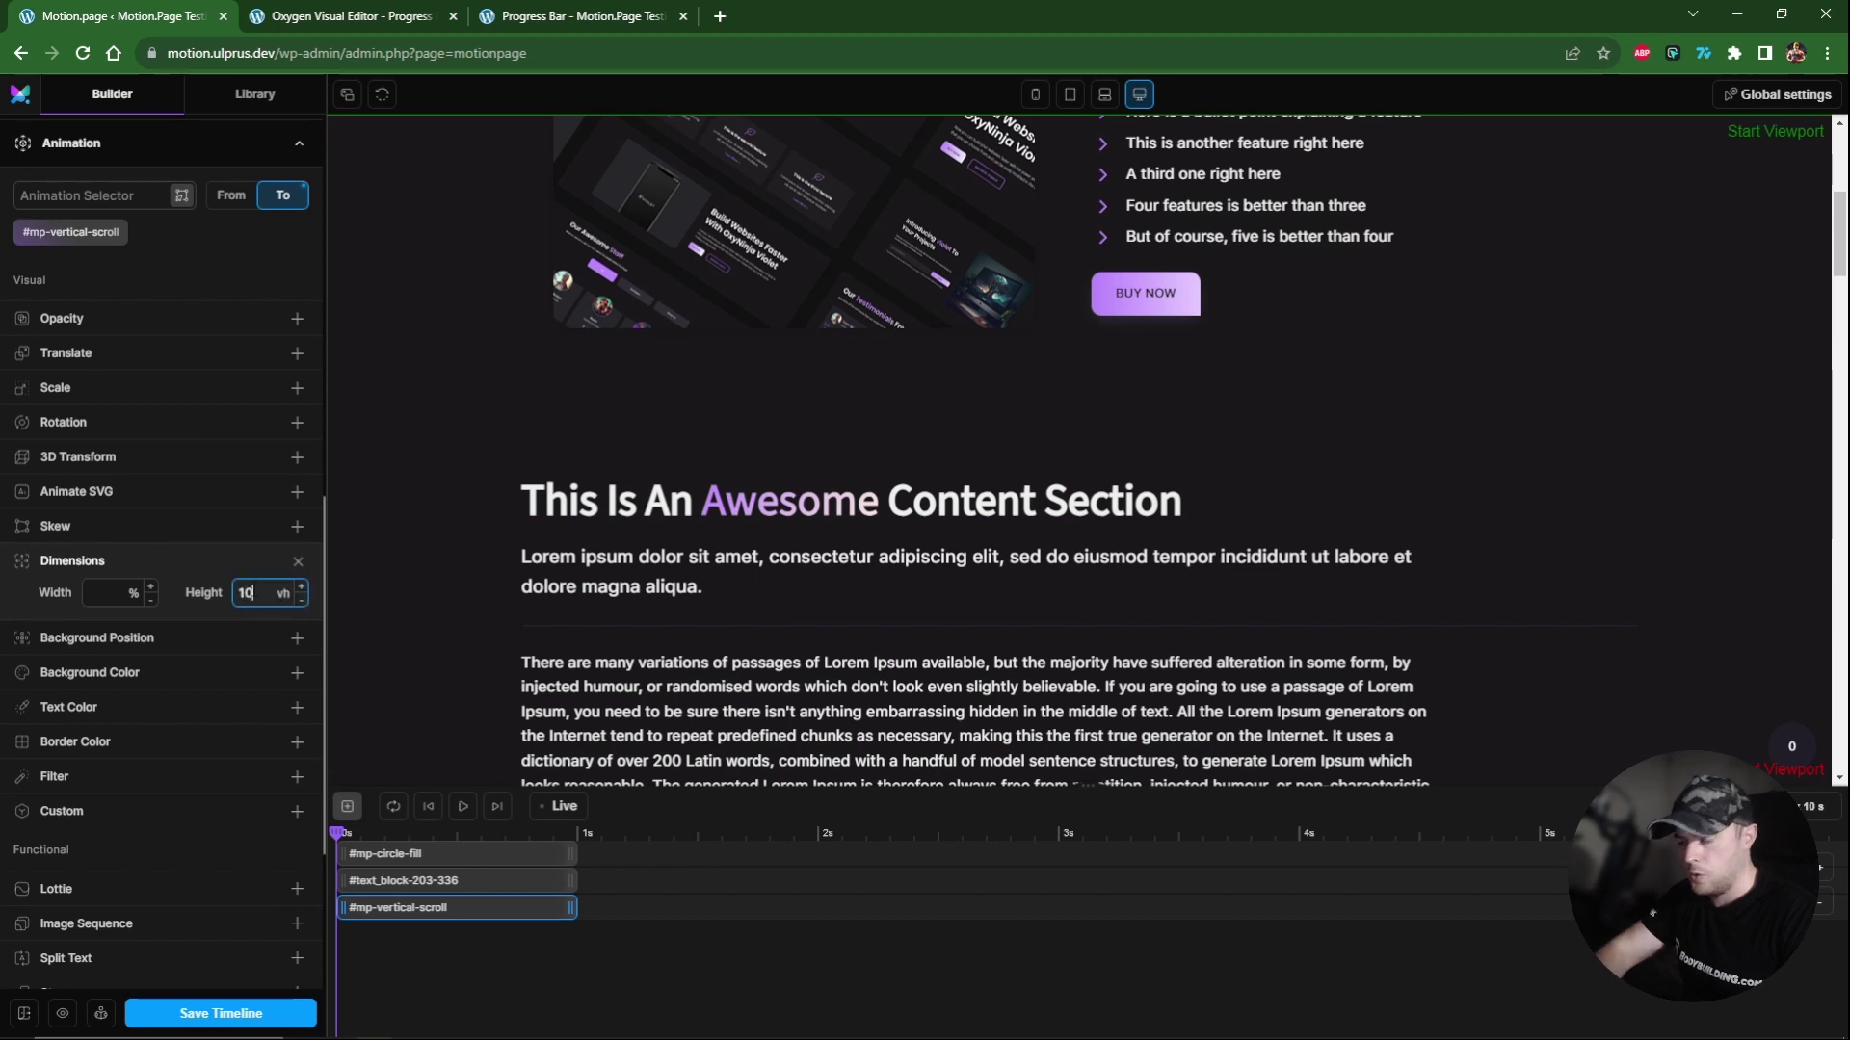
{"action": "type", "text": "0"}
Turn on live preview and scroll through the page to test the vertical bar animation.
{"action": "scroll", "coordinate": [476, 540], "scroll_direction": "down", "scroll_amount": 3}
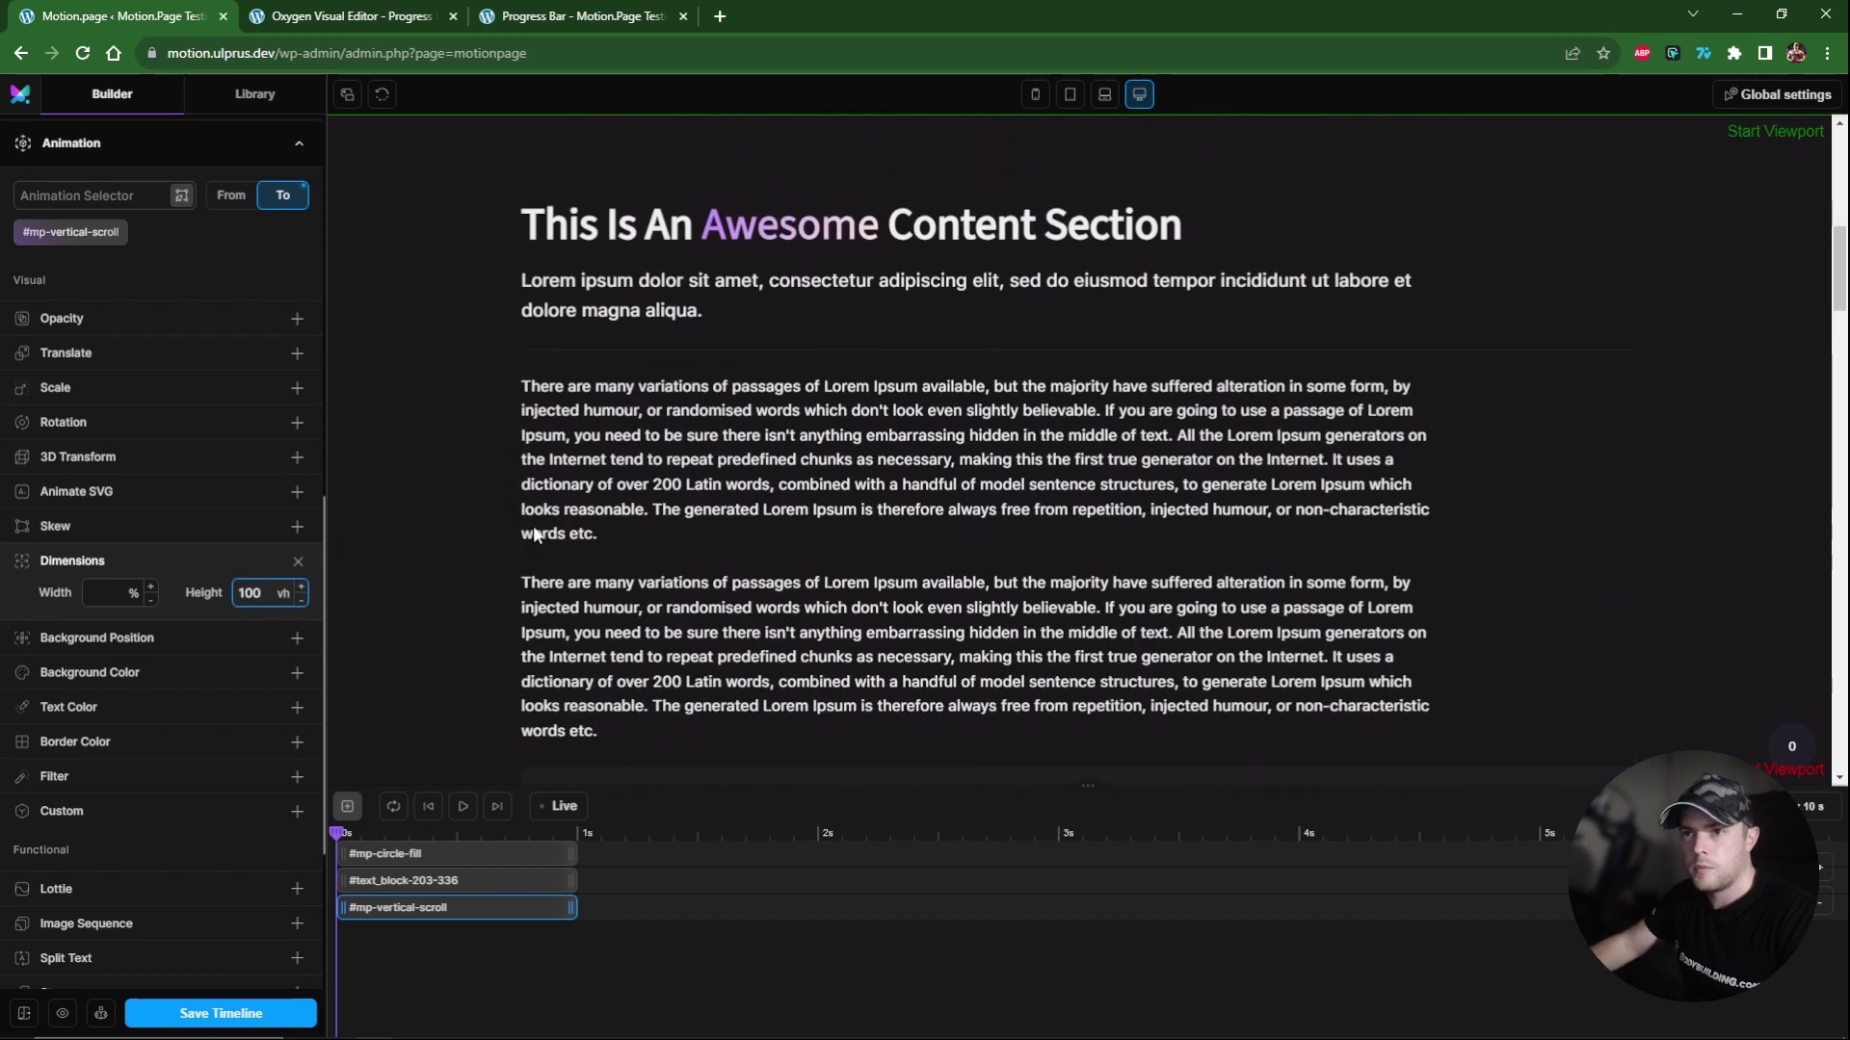
{"action": "left_click", "coordinate": [563, 805]}
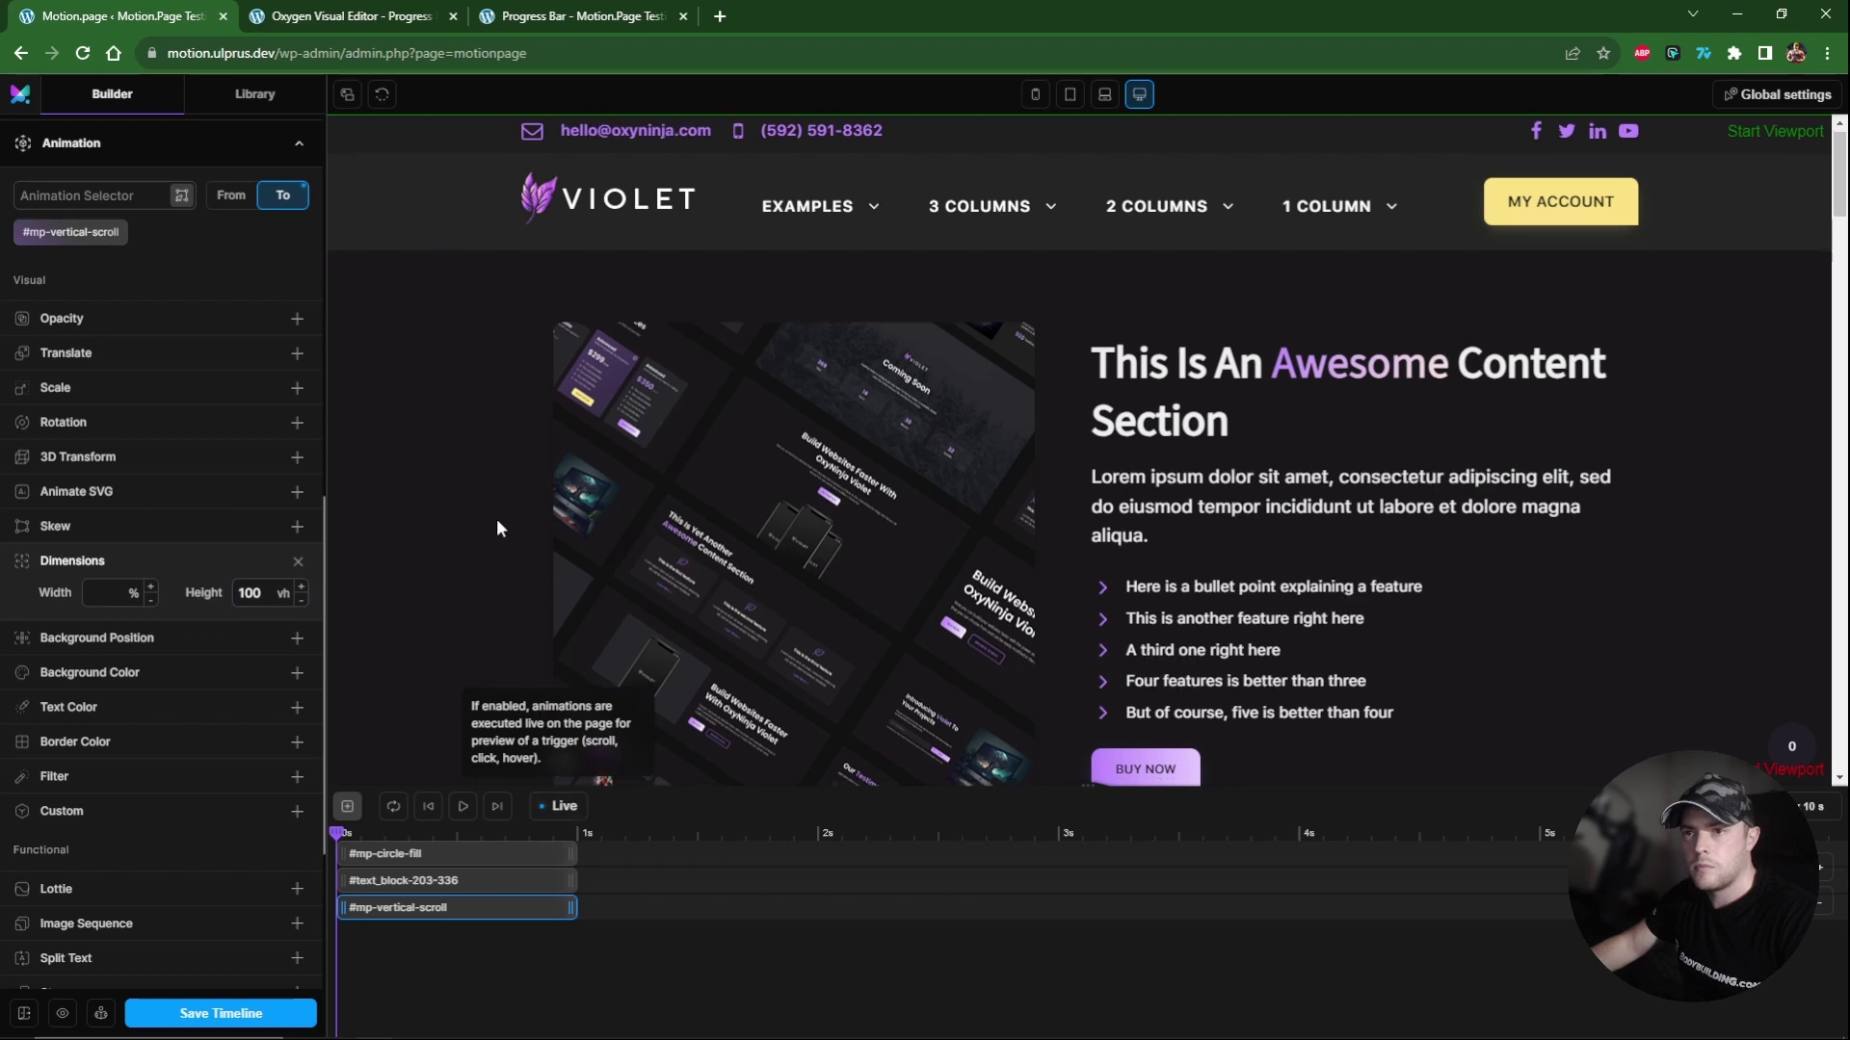
{"action": "scroll", "coordinate": [495, 523], "scroll_direction": "down", "scroll_amount": 10}
Switch to the Oxygen editor and change the Vertical Scroll div's height unit to vh.
{"action": "key", "text": "ctrl+Tab"}
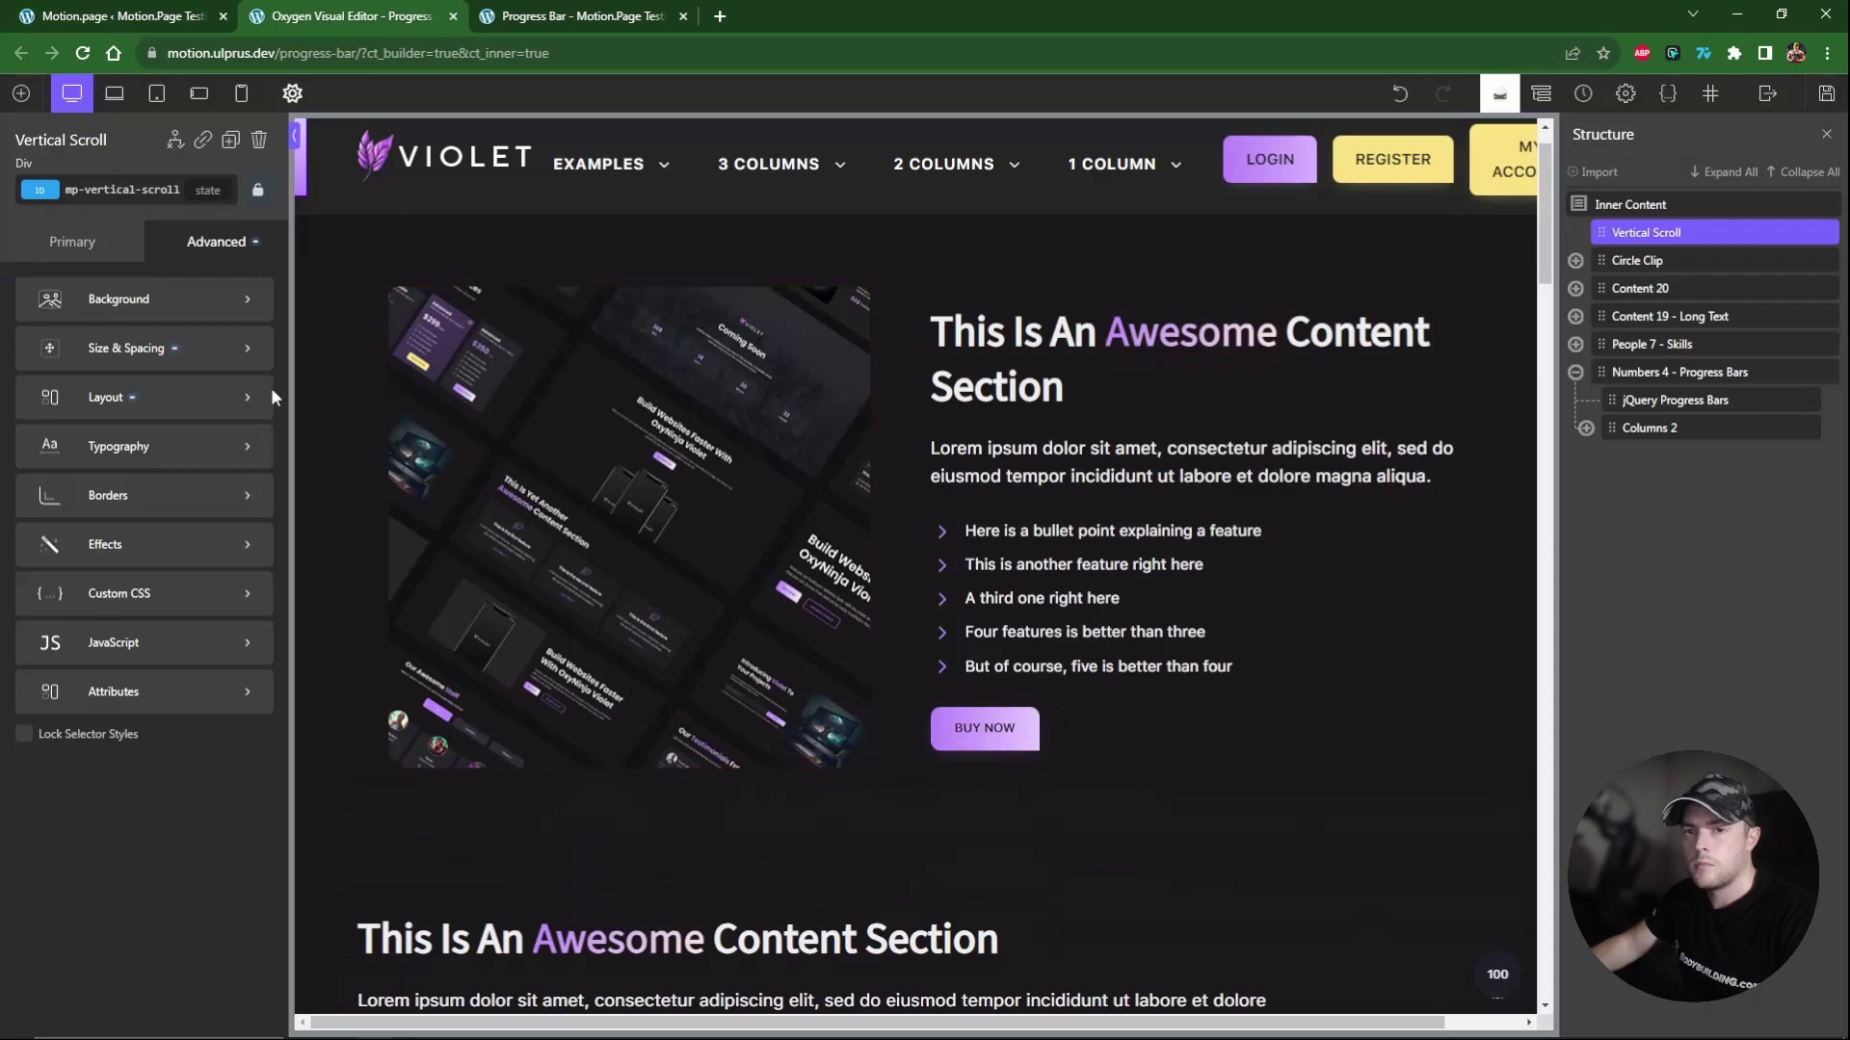
{"action": "left_click", "coordinate": [144, 349]}
{"action": "left_click", "coordinate": [90, 583]}
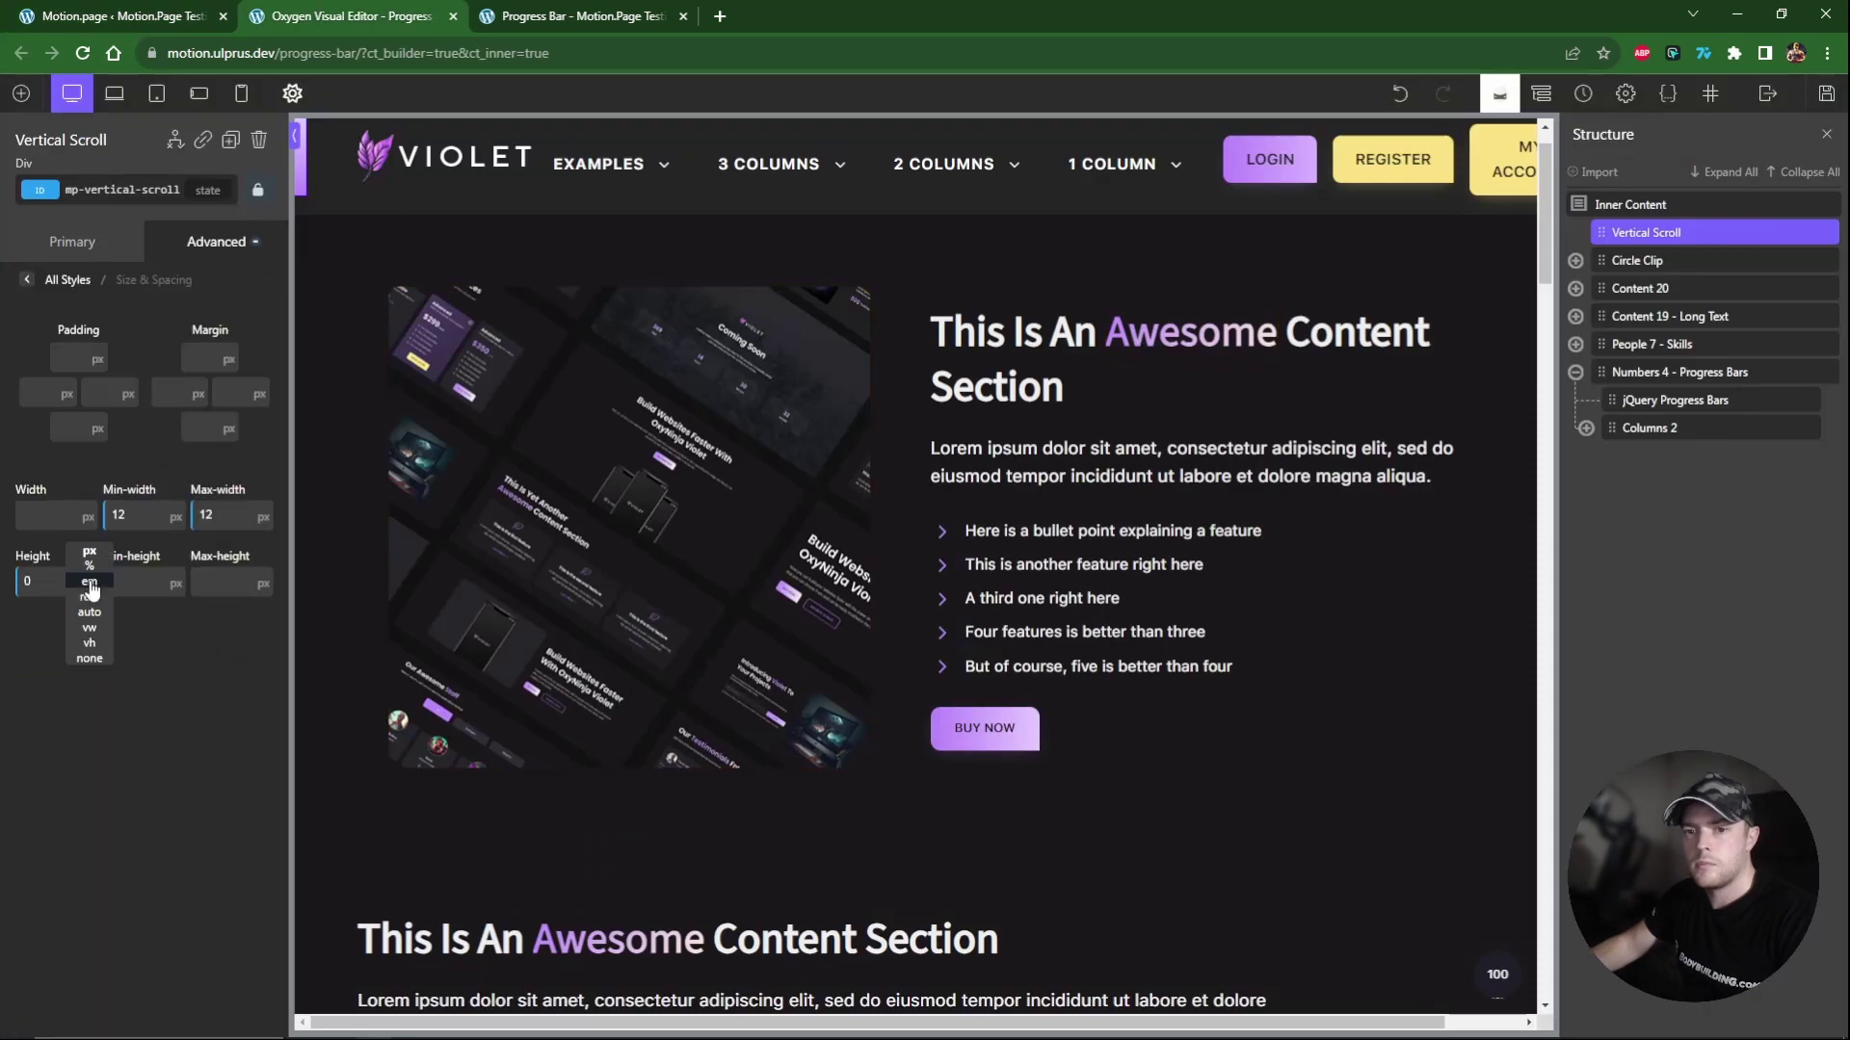
{"action": "left_click", "coordinate": [90, 641]}
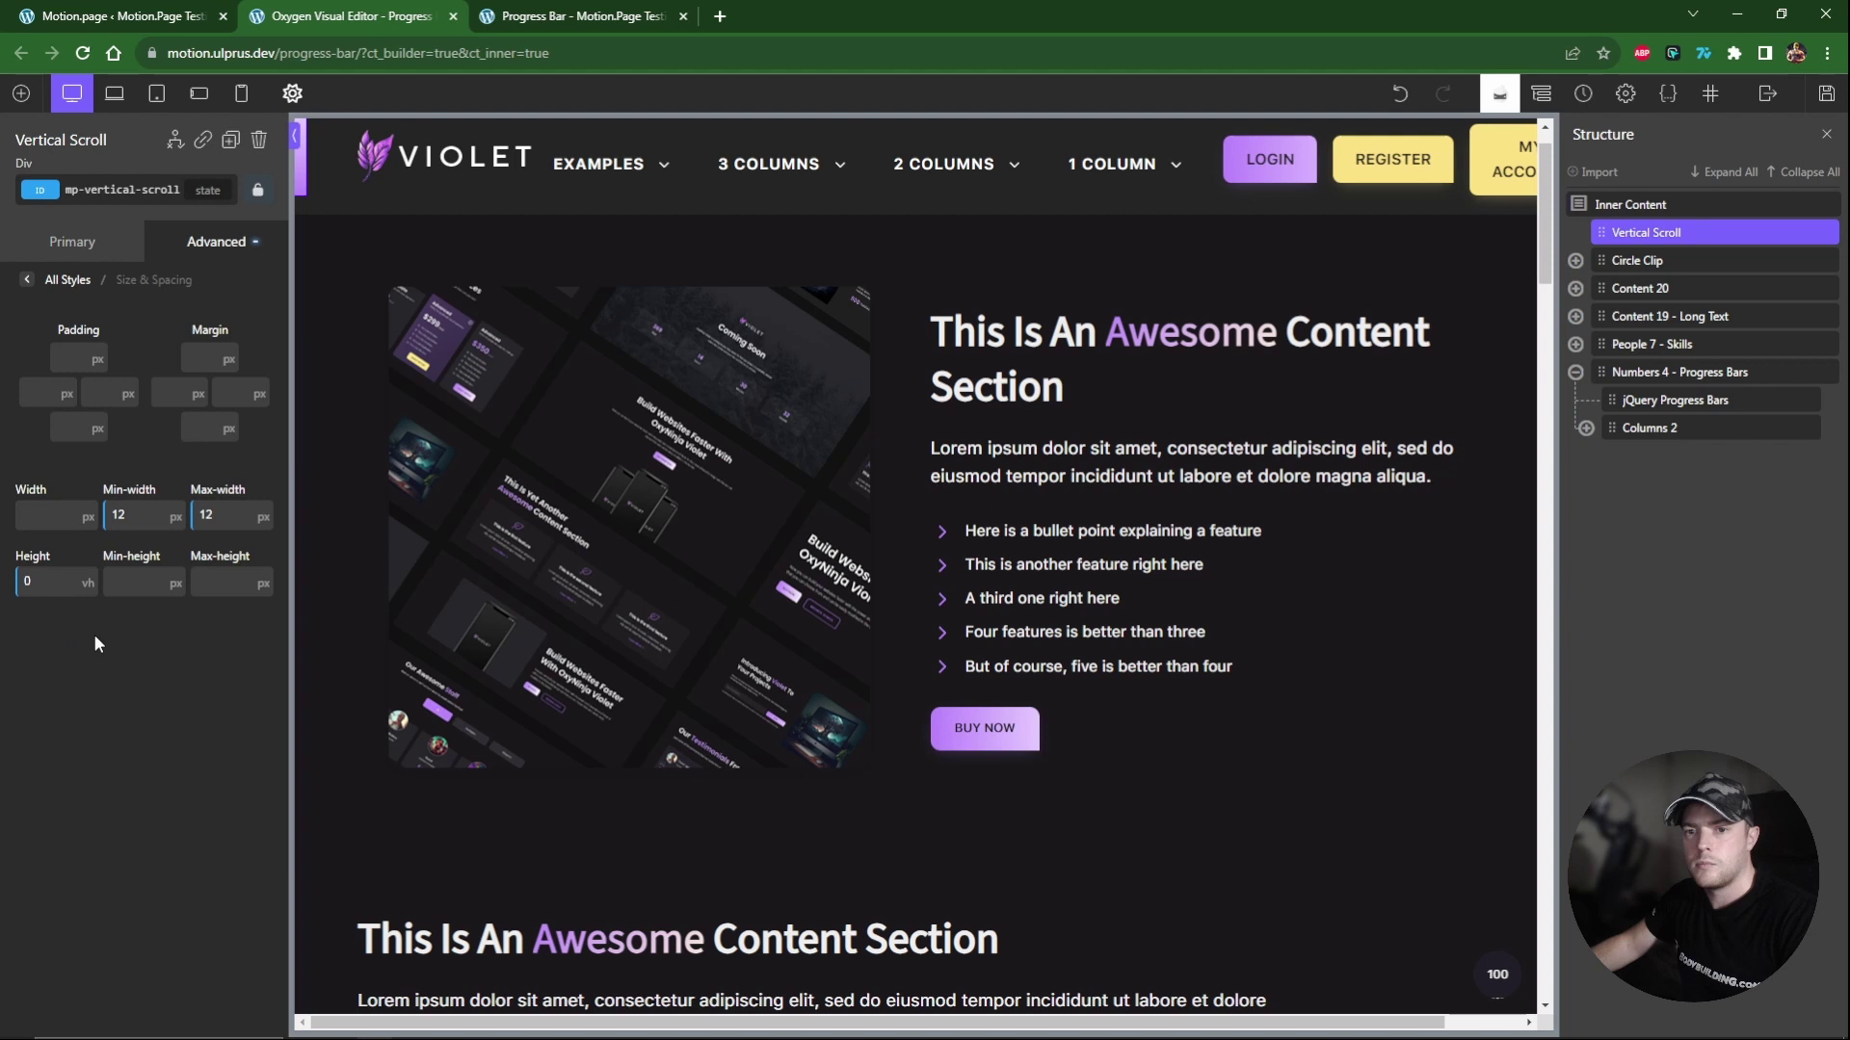
Save the page in the Oxygen editor, then switch to Motion.page and scroll the preview to check the vertical bar.
{"action": "left_click", "coordinate": [1827, 99]}
{"action": "key", "text": "ctrl+shift+Tab"}
{"action": "scroll", "coordinate": [160, 556], "scroll_direction": "up", "scroll_amount": 5}
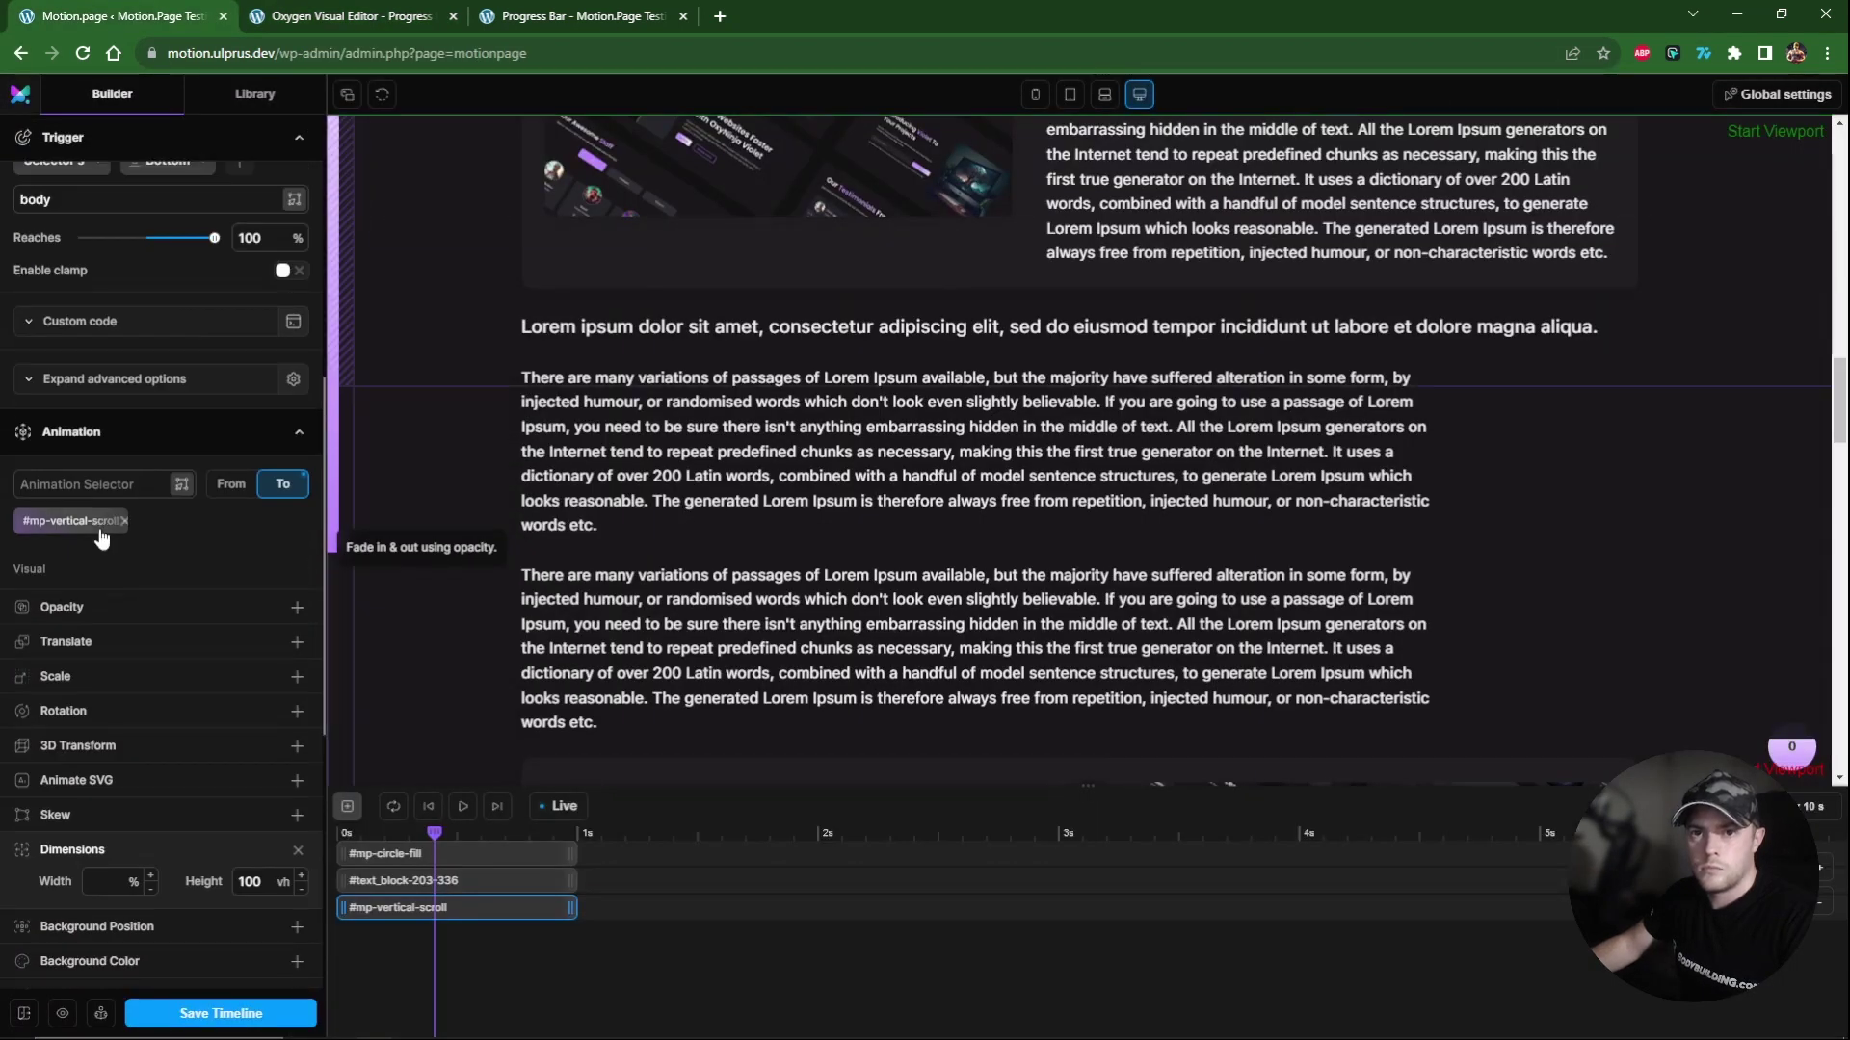
{"action": "scroll", "coordinate": [501, 530], "scroll_direction": "up", "scroll_amount": 5}
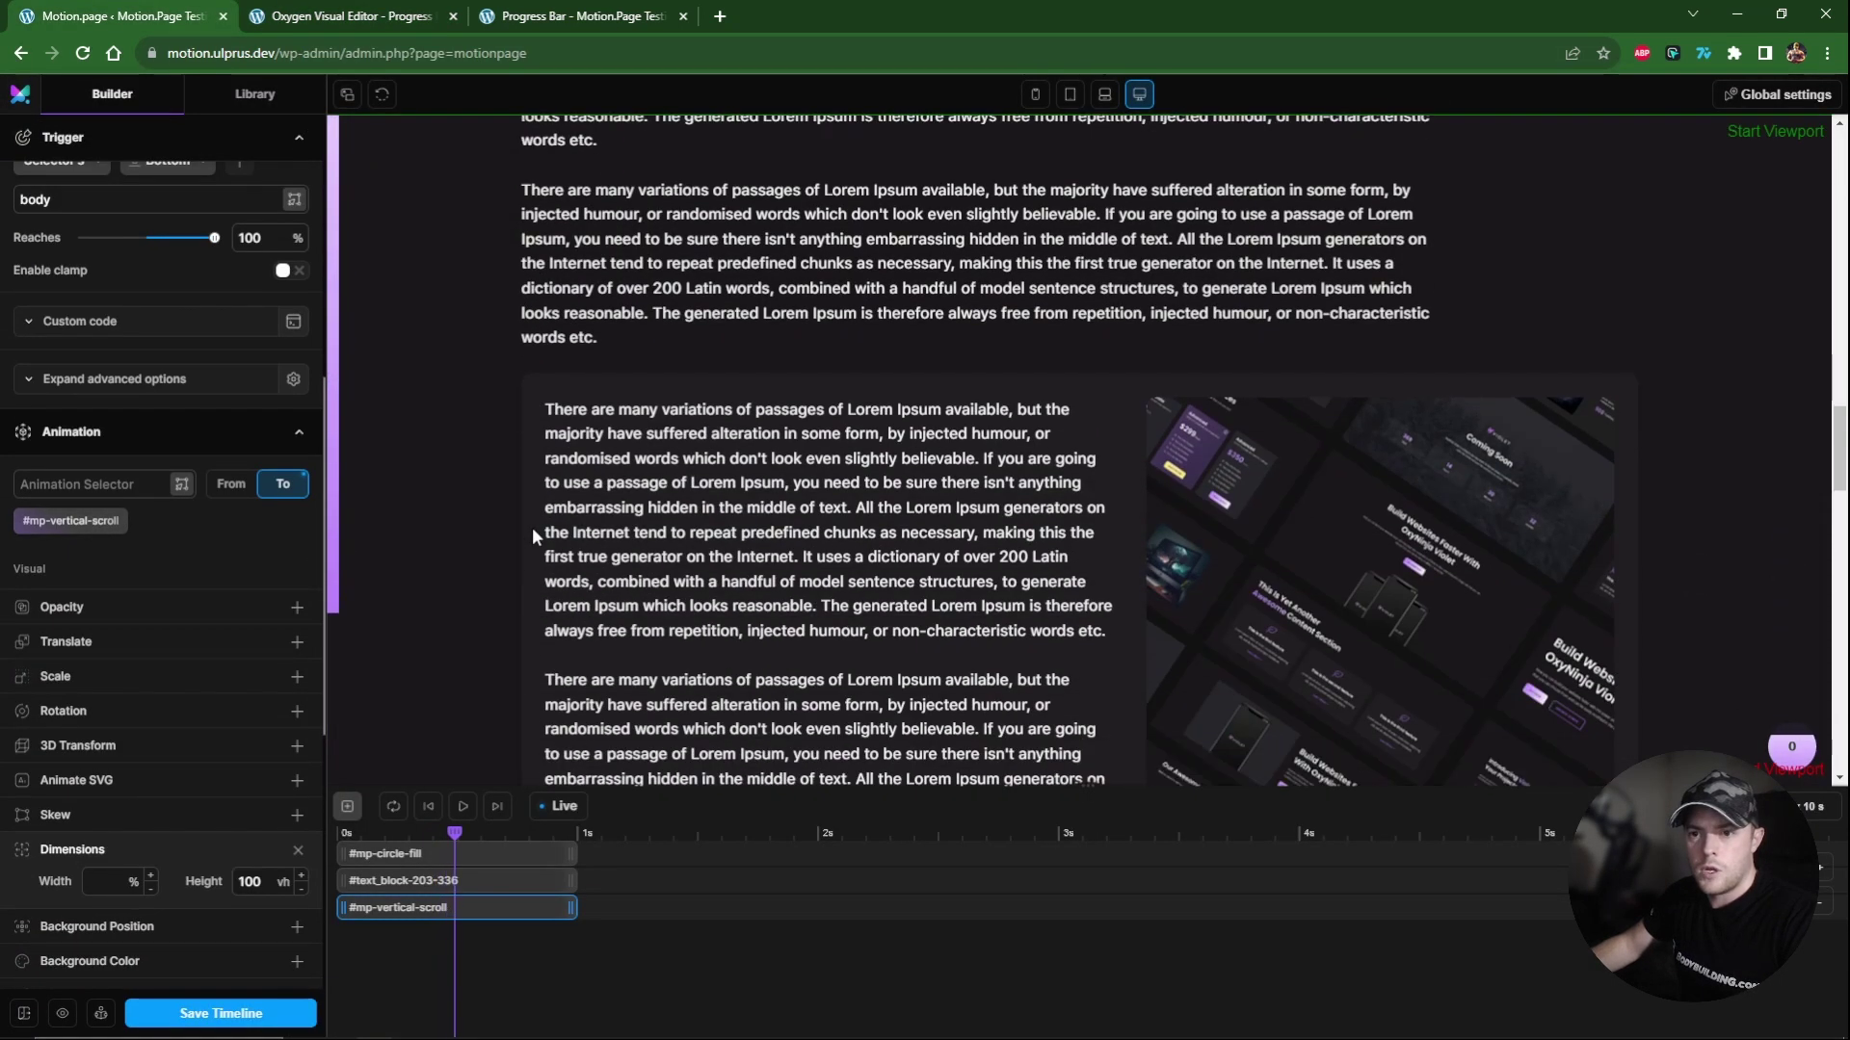
{"action": "scroll", "coordinate": [510, 524], "scroll_direction": "up", "scroll_amount": 8}
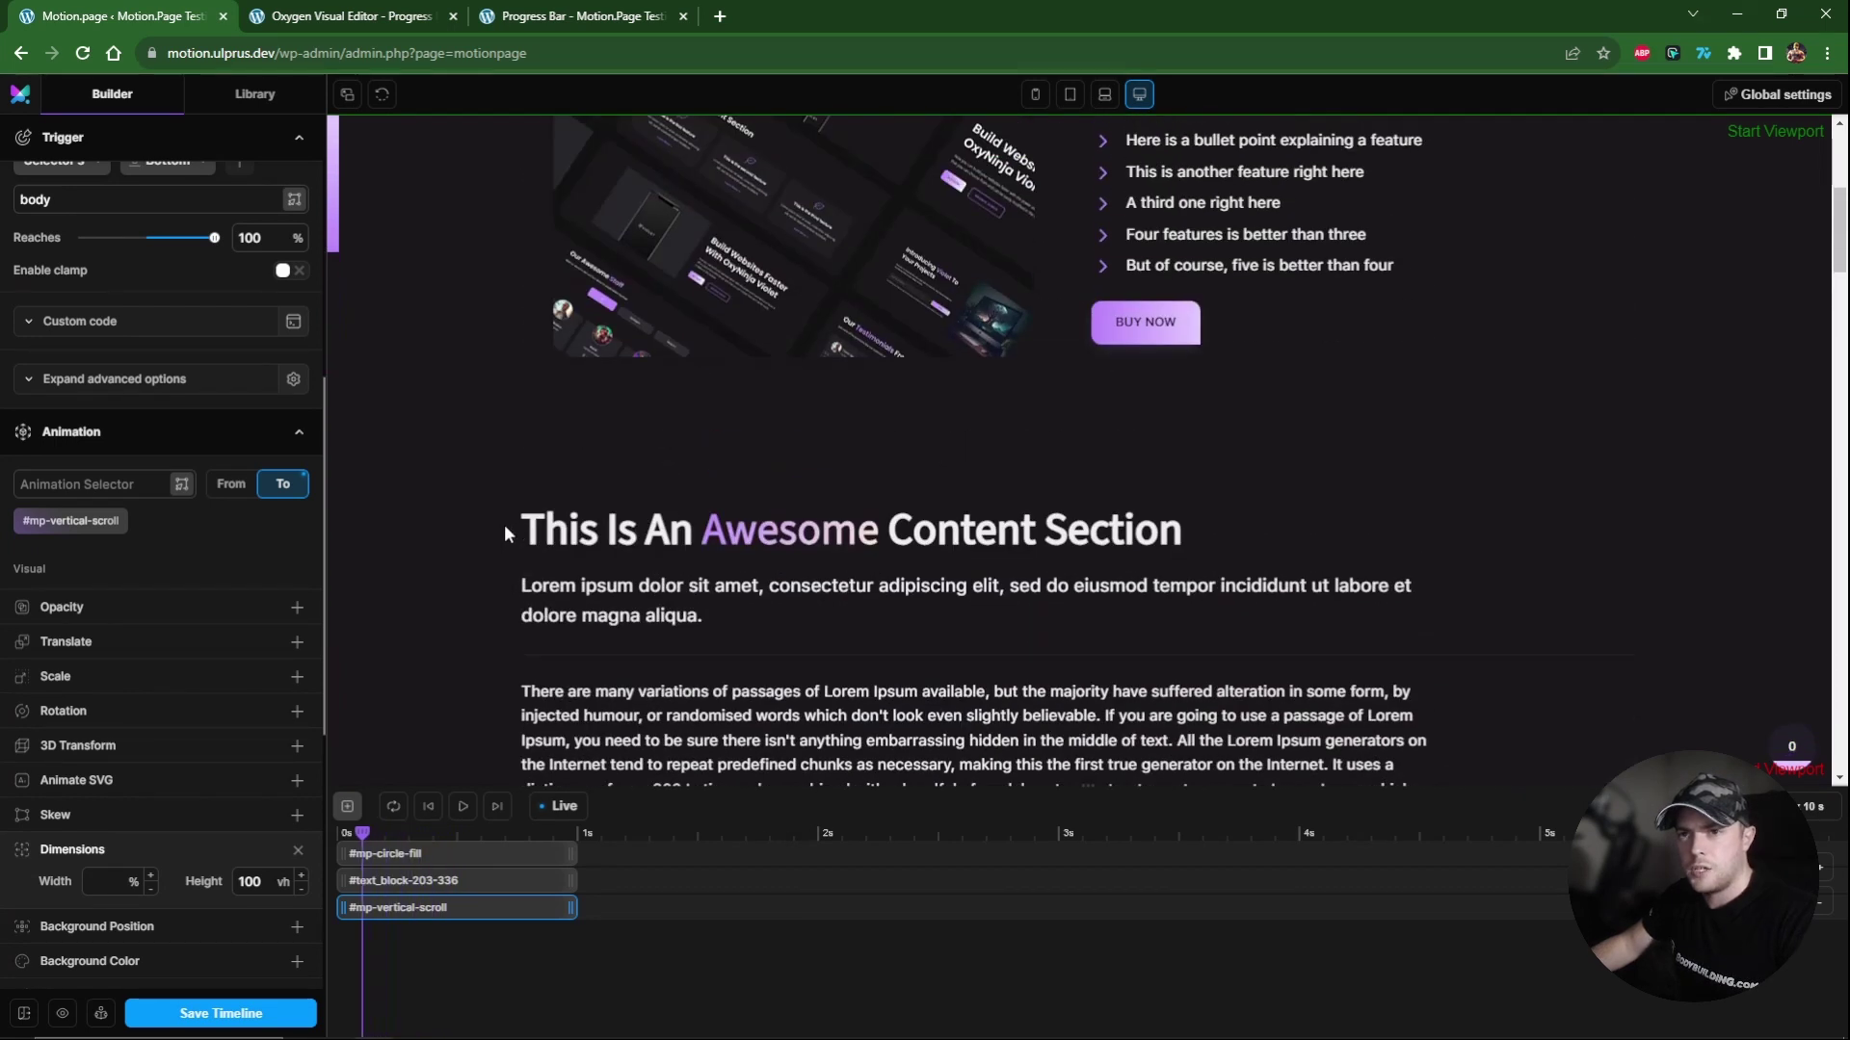
{"action": "scroll", "coordinate": [505, 524], "scroll_direction": "down", "scroll_amount": 5}
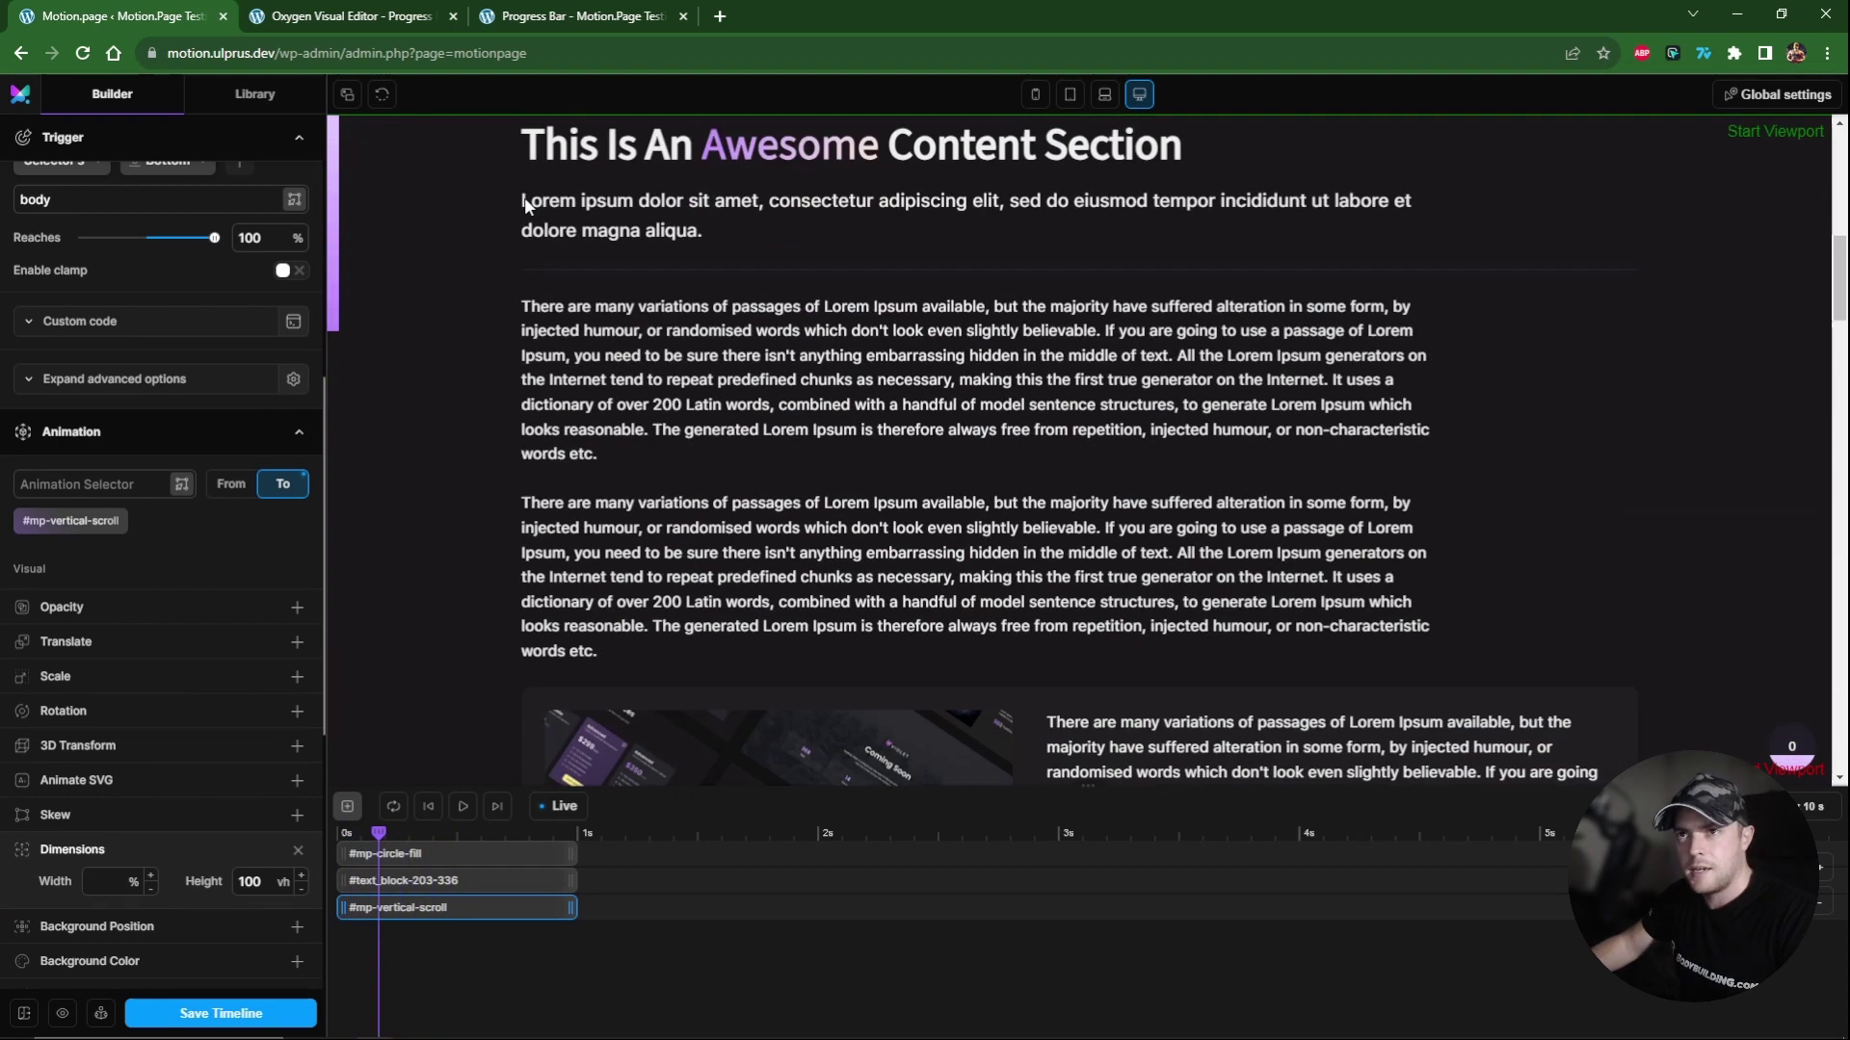
Save the Motion.page timeline containing the #mp-vertical-scroll animation.
{"action": "left_click", "coordinate": [395, 16]}
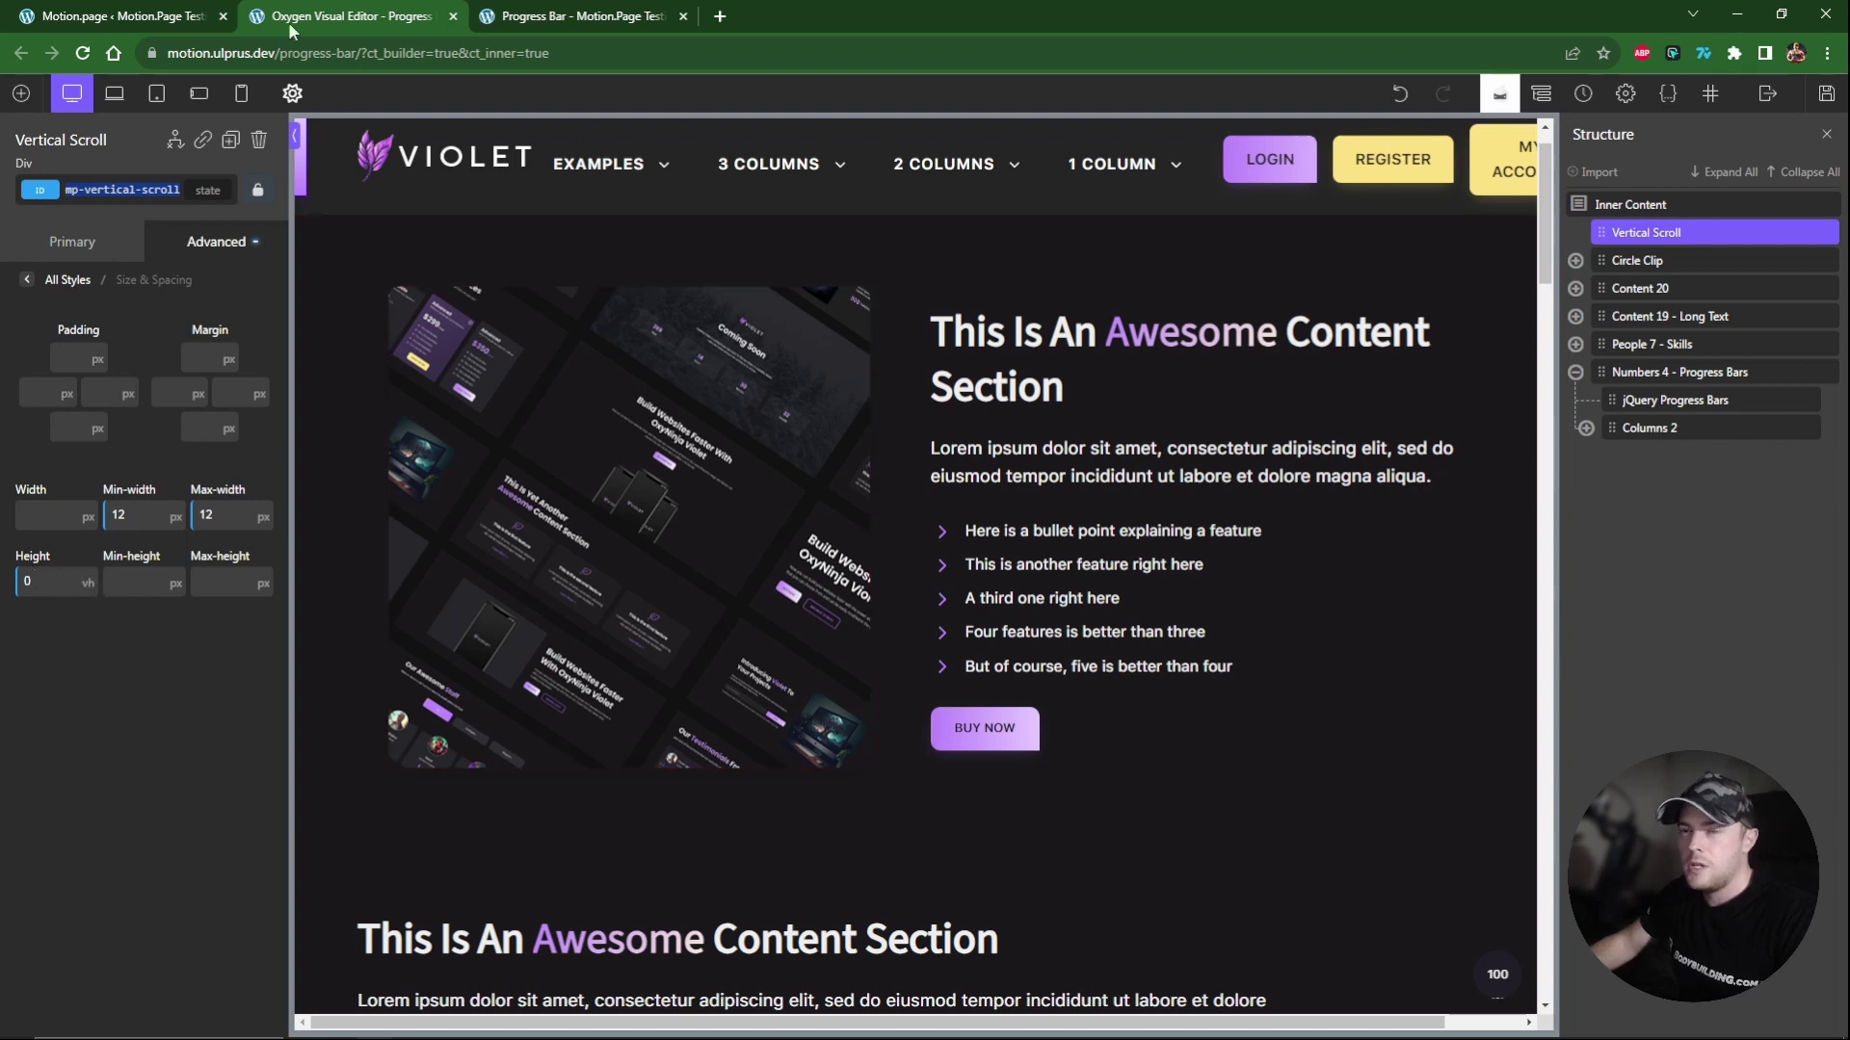
{"action": "left_click", "coordinate": [123, 17]}
{"action": "left_click", "coordinate": [220, 1013]}
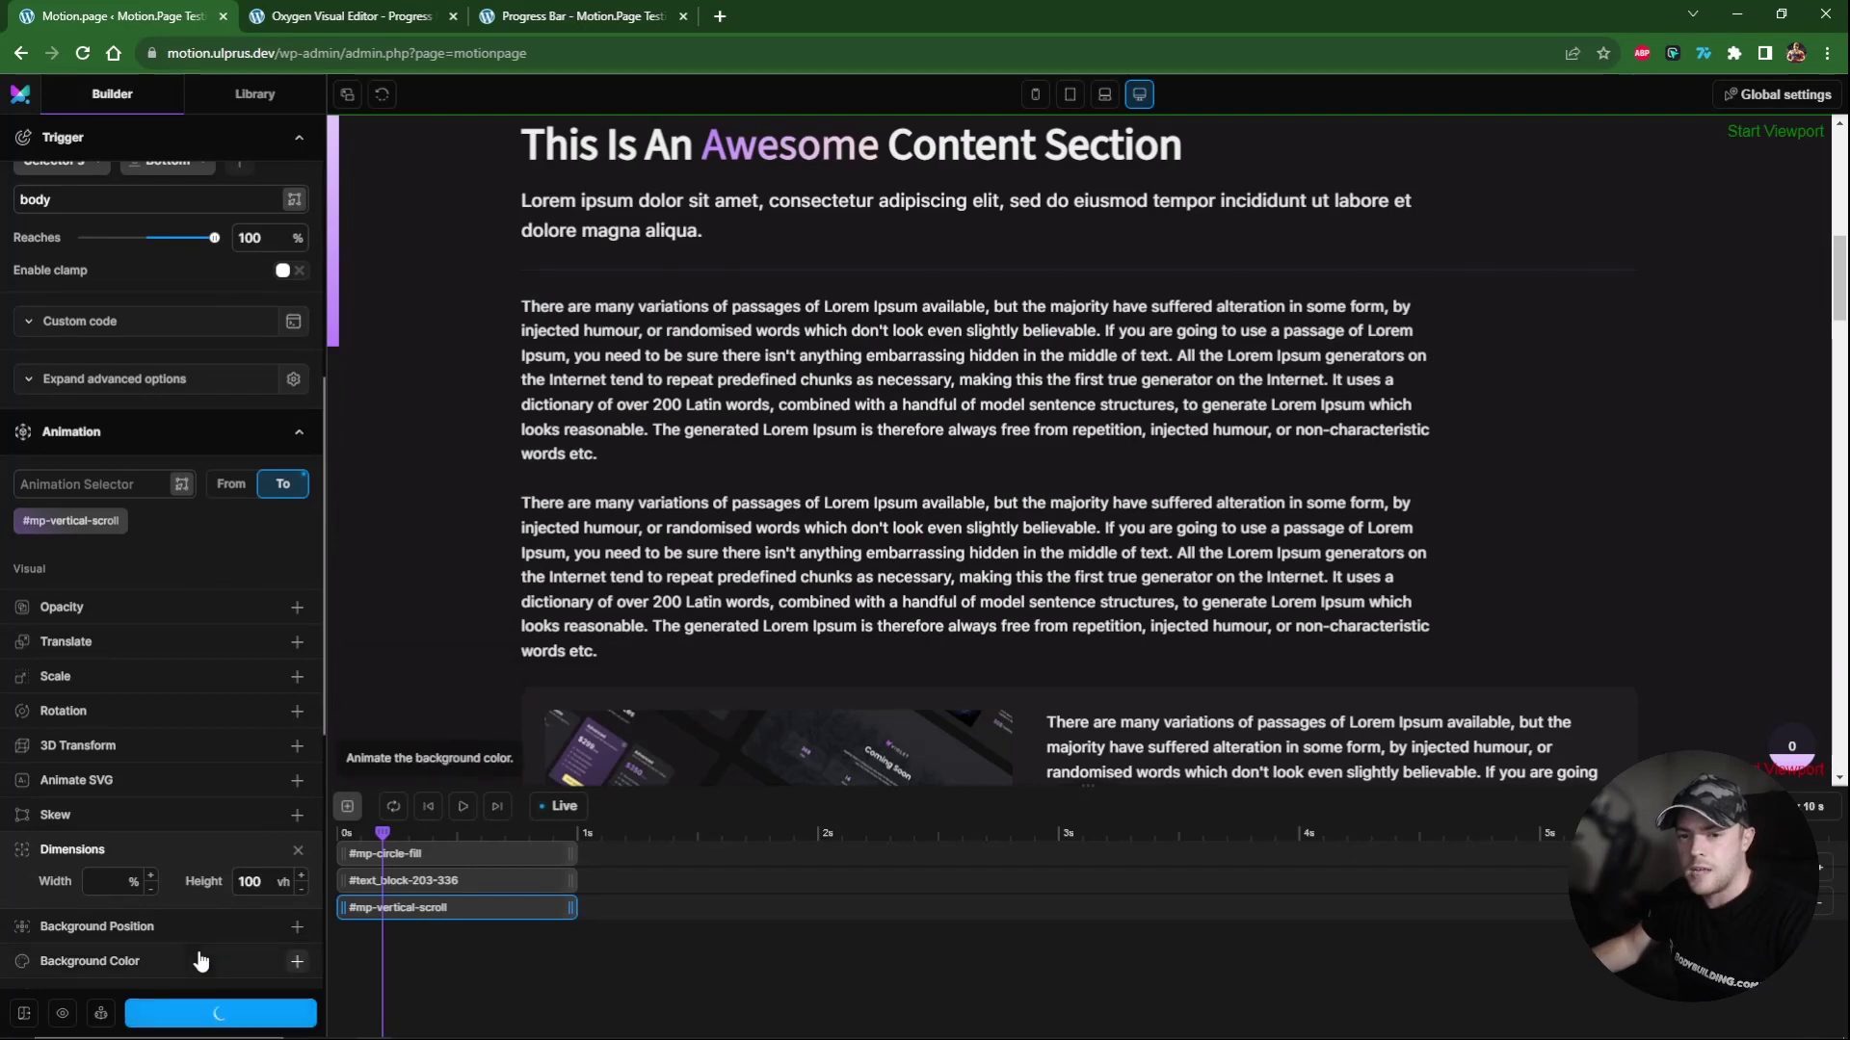
Switch to the live Progress Bar page, reload it, and scroll through it to test the vertical bar and circular counter.
{"action": "left_click", "coordinate": [581, 17]}
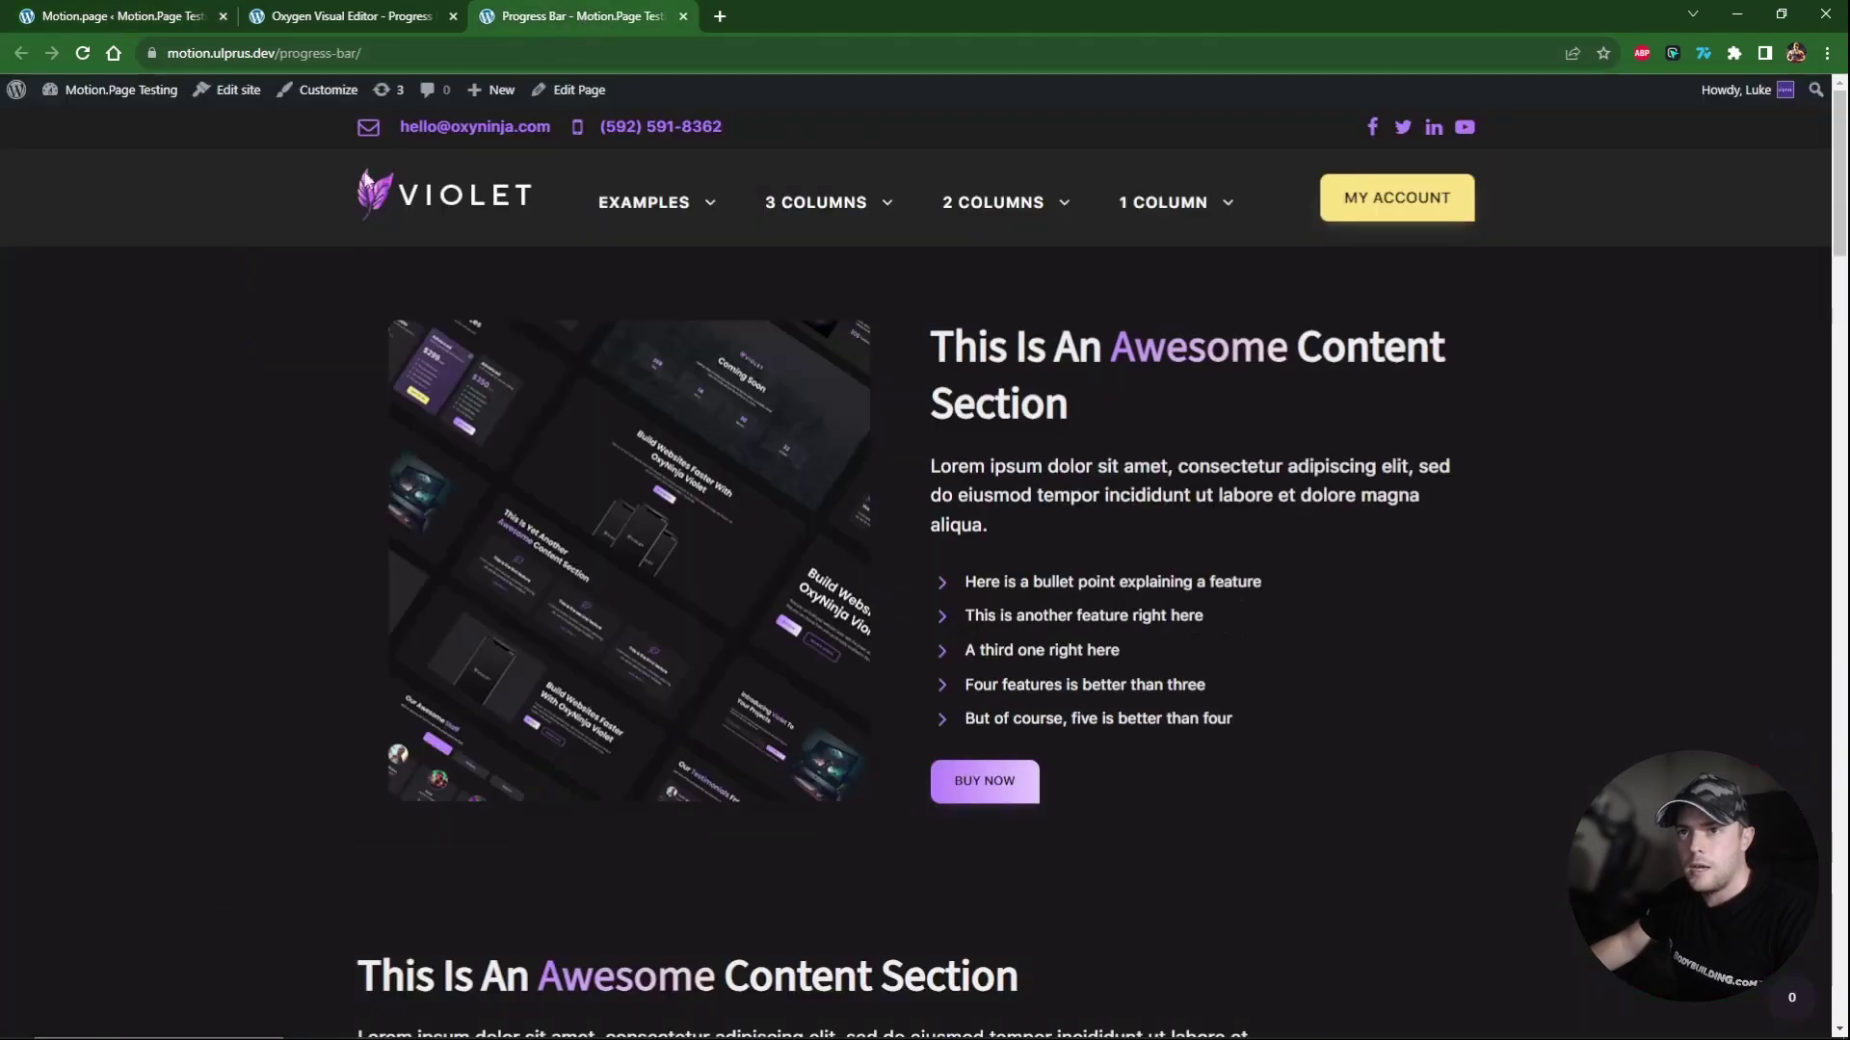
{"action": "left_click", "coordinate": [83, 53]}
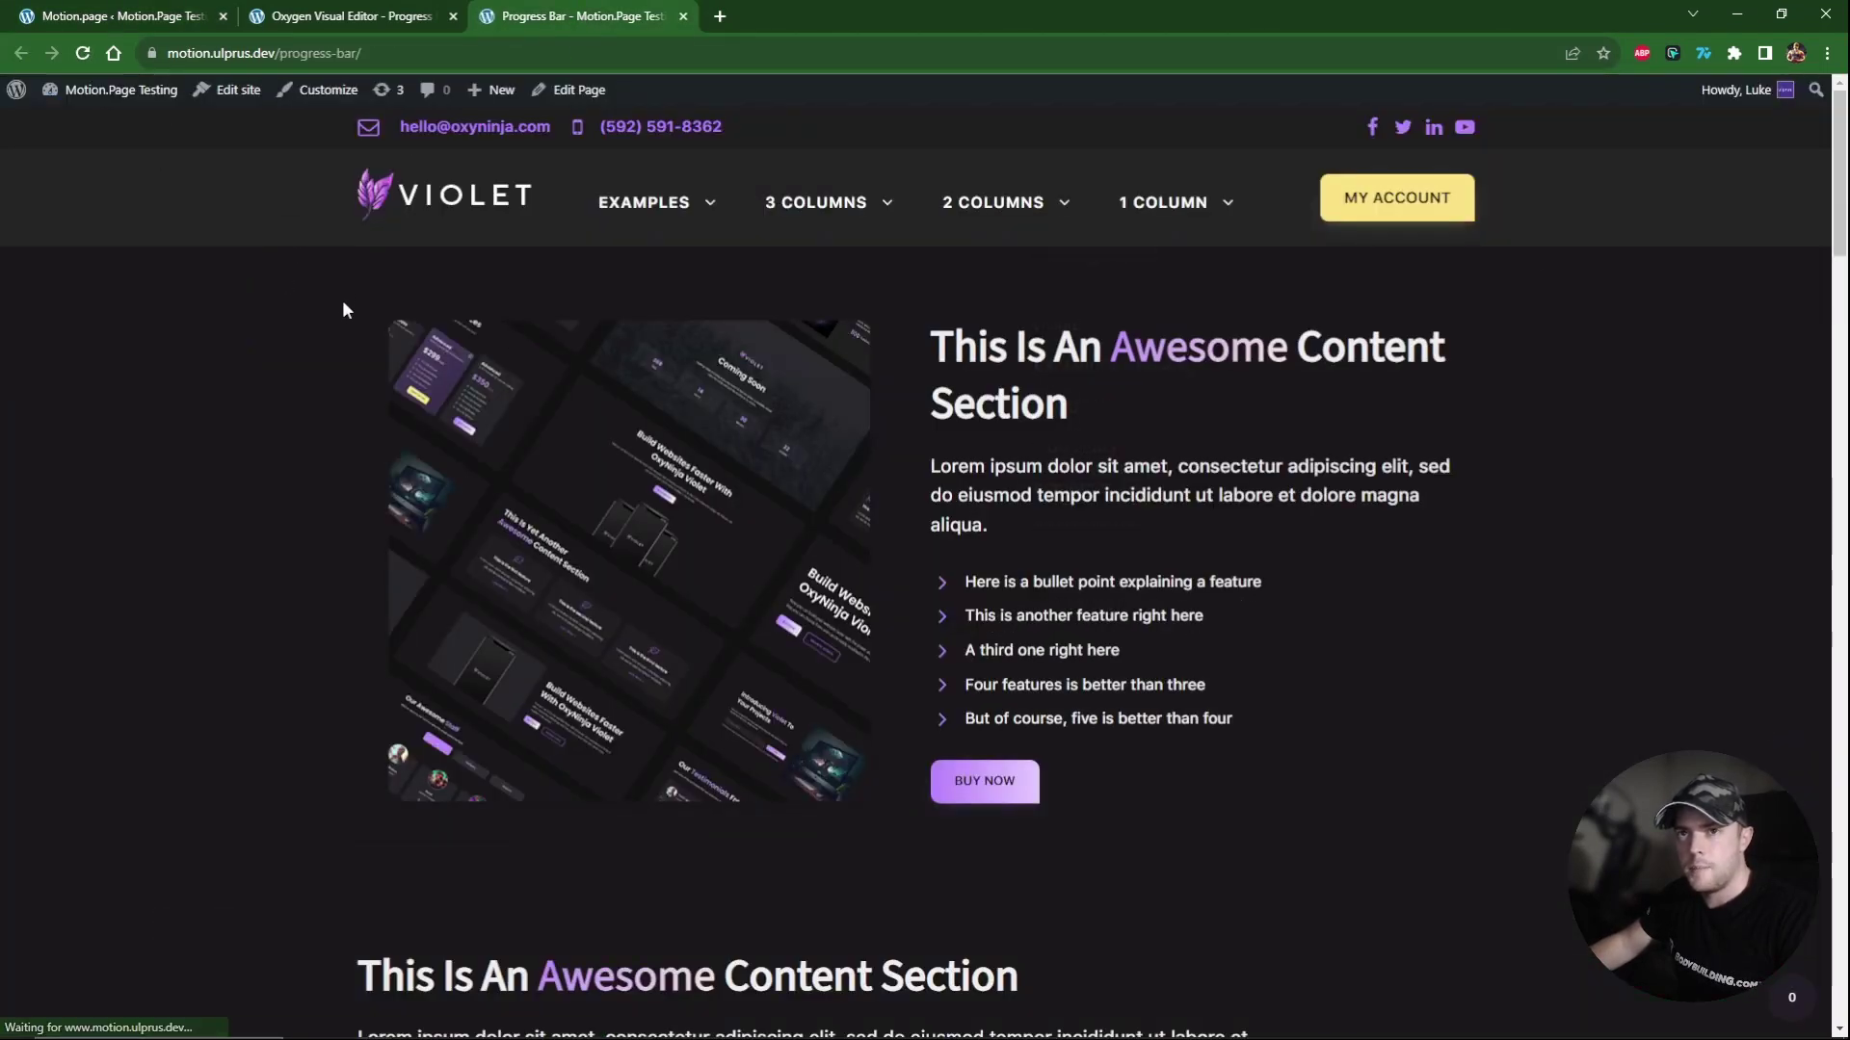
{"action": "scroll", "coordinate": [343, 299], "scroll_direction": "down", "scroll_amount": 5}
{"action": "scroll", "coordinate": [340, 309], "scroll_direction": "down", "scroll_amount": 13}
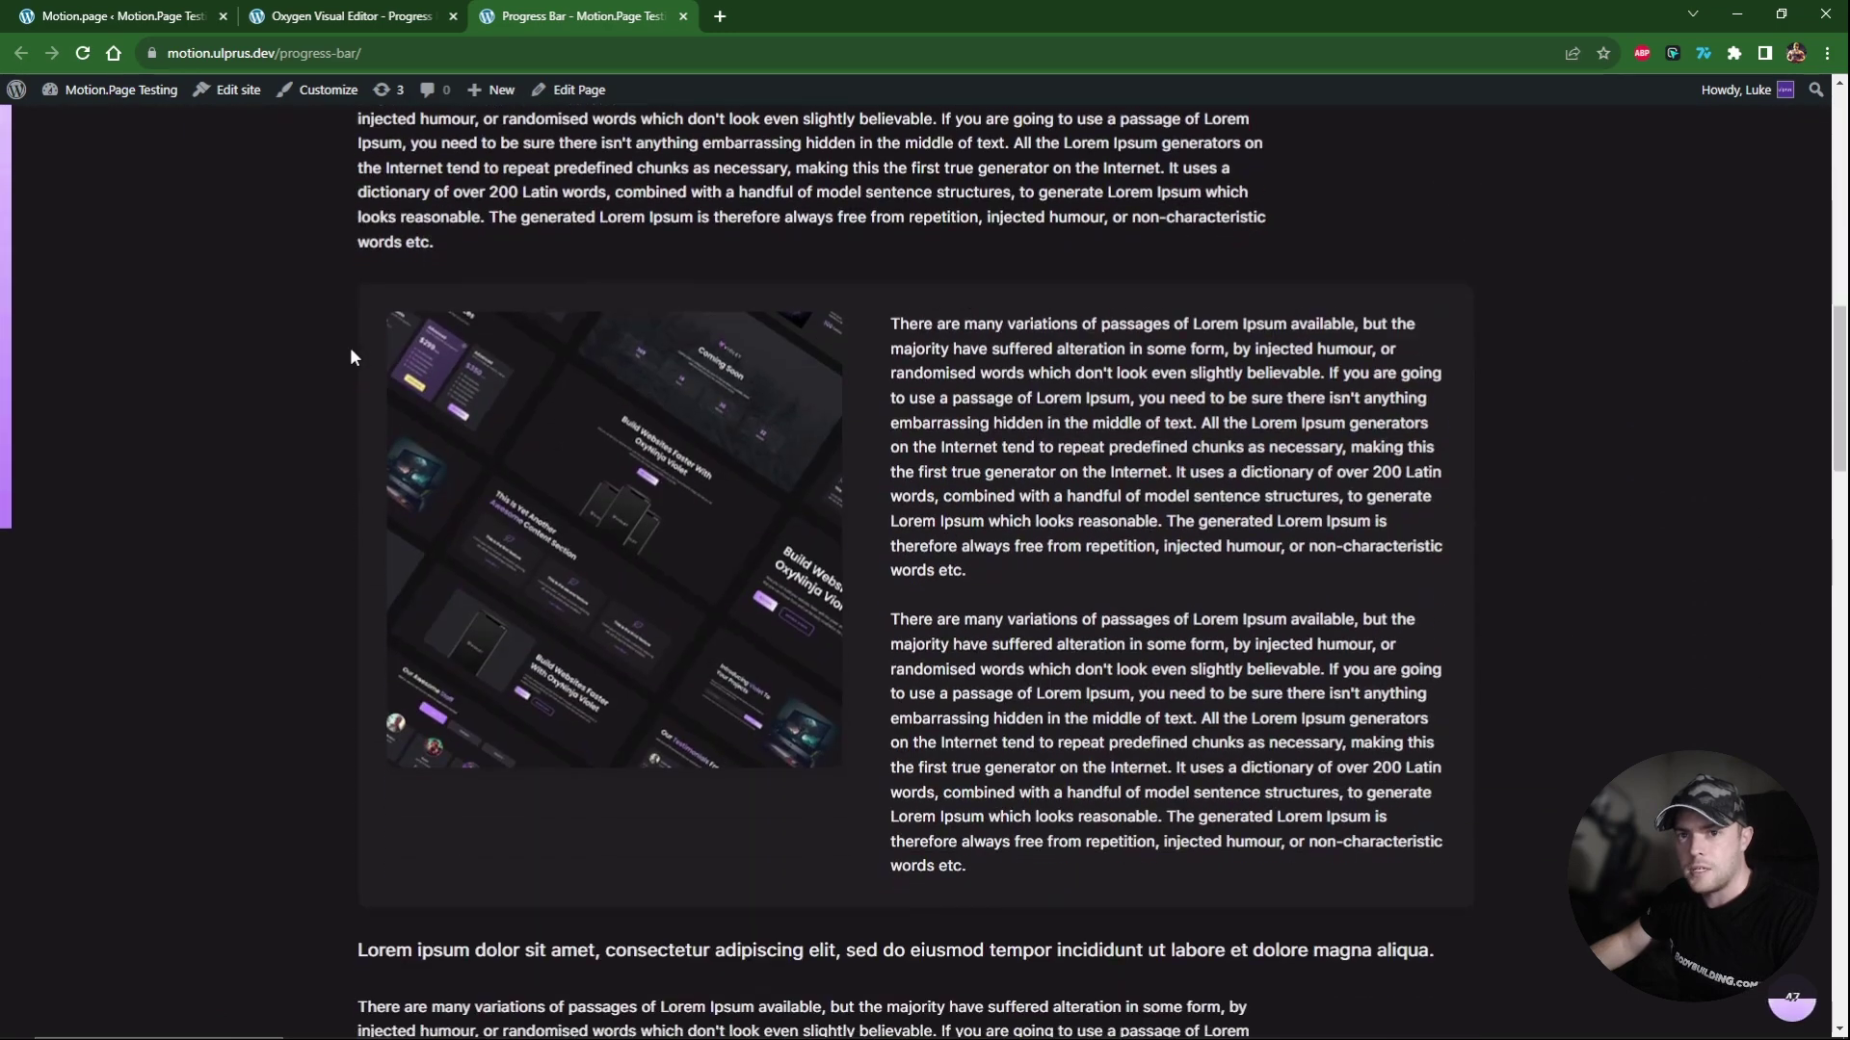
{"action": "scroll", "coordinate": [351, 349], "scroll_direction": "down", "scroll_amount": 14}
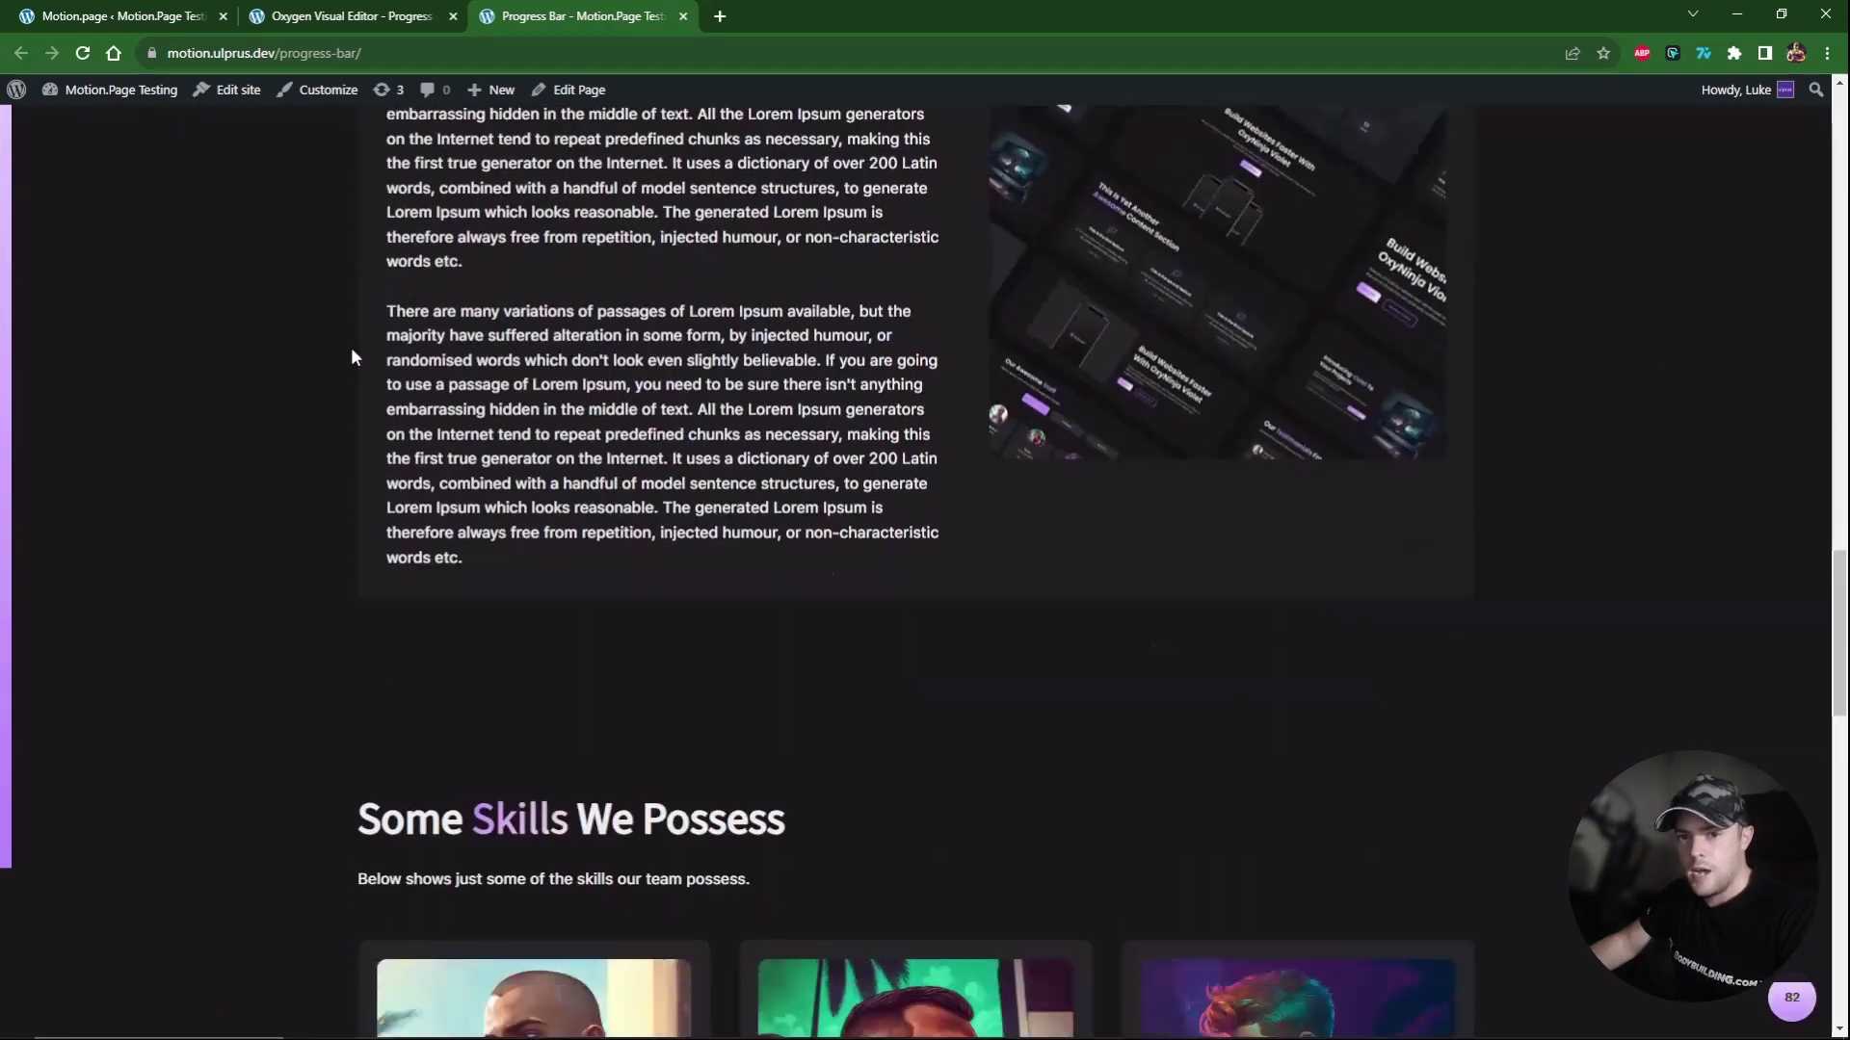
{"action": "scroll", "coordinate": [350, 354], "scroll_direction": "down", "scroll_amount": 12}
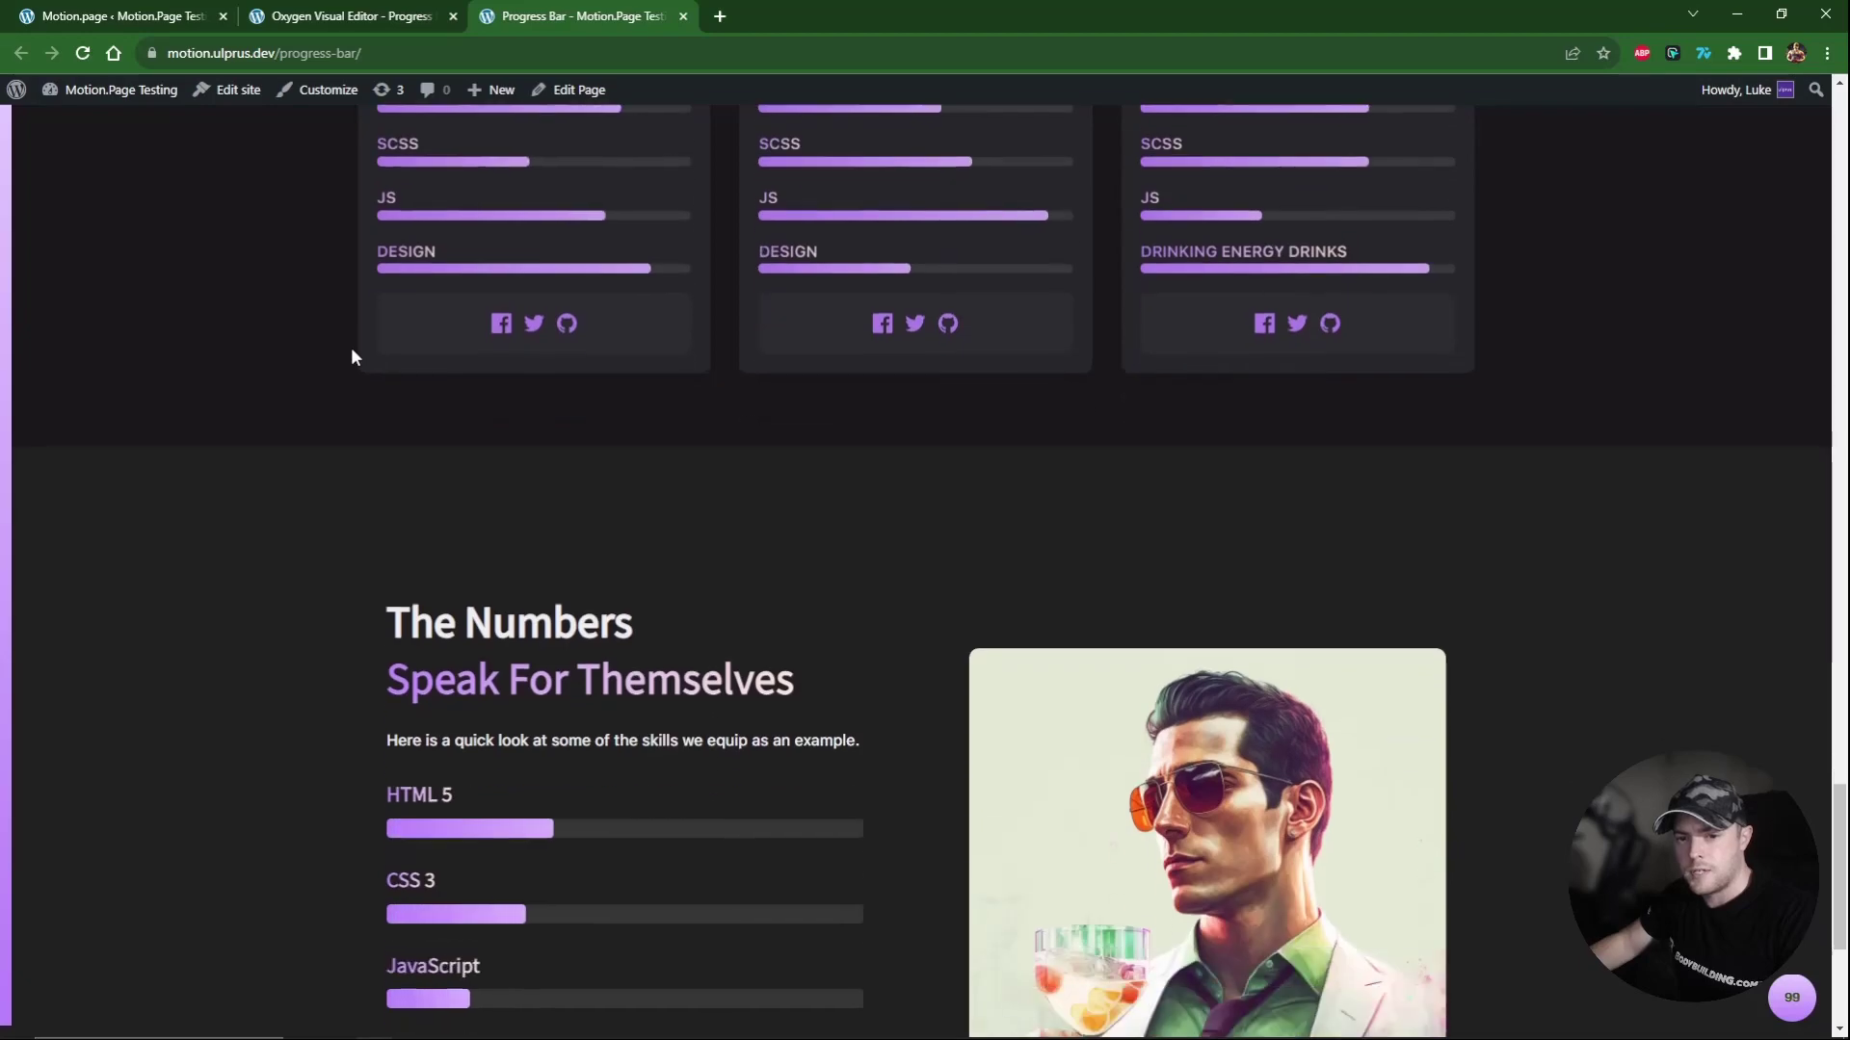
{"action": "scroll", "coordinate": [355, 362], "scroll_direction": "down", "scroll_amount": 1}
{"action": "scroll", "coordinate": [356, 366], "scroll_direction": "up", "scroll_amount": 2}
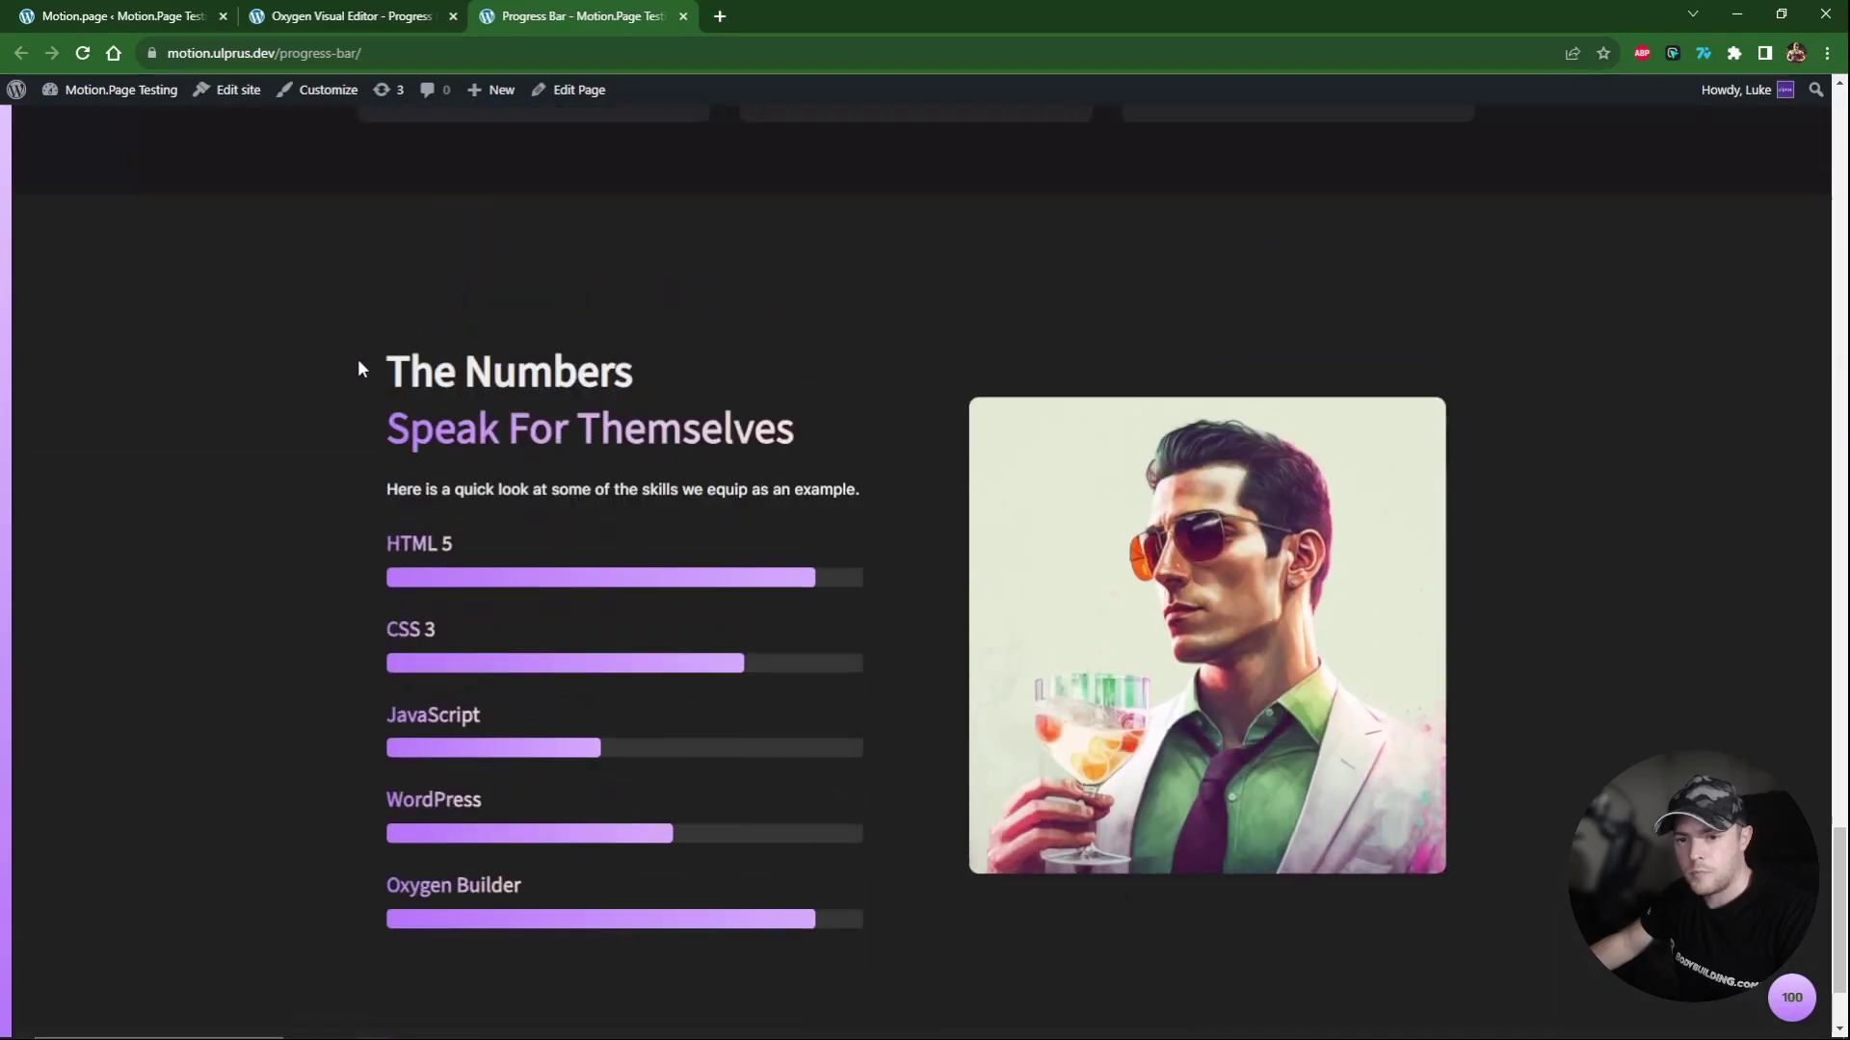
{"action": "scroll", "coordinate": [359, 366], "scroll_direction": "up", "scroll_amount": 20}
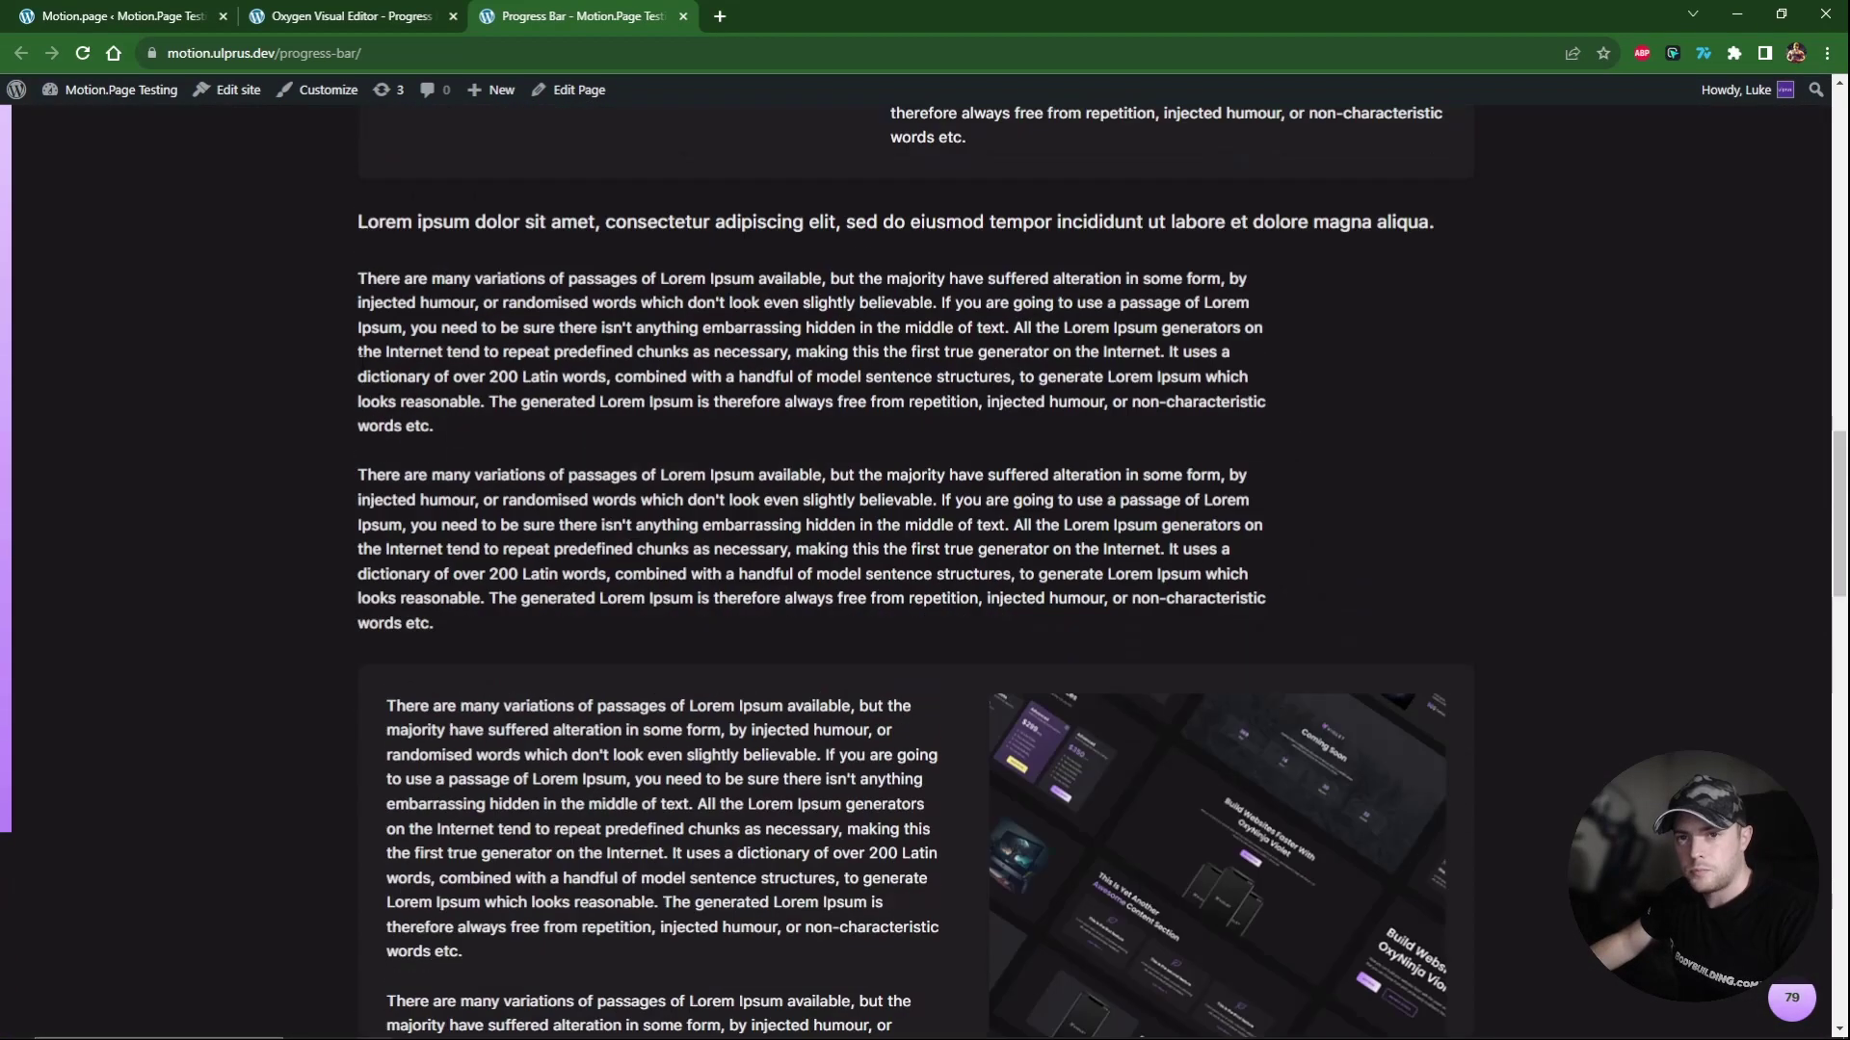
{"action": "scroll", "coordinate": [358, 368], "scroll_direction": "up", "scroll_amount": 10}
{"action": "scroll", "coordinate": [358, 368], "scroll_direction": "down", "scroll_amount": 6}
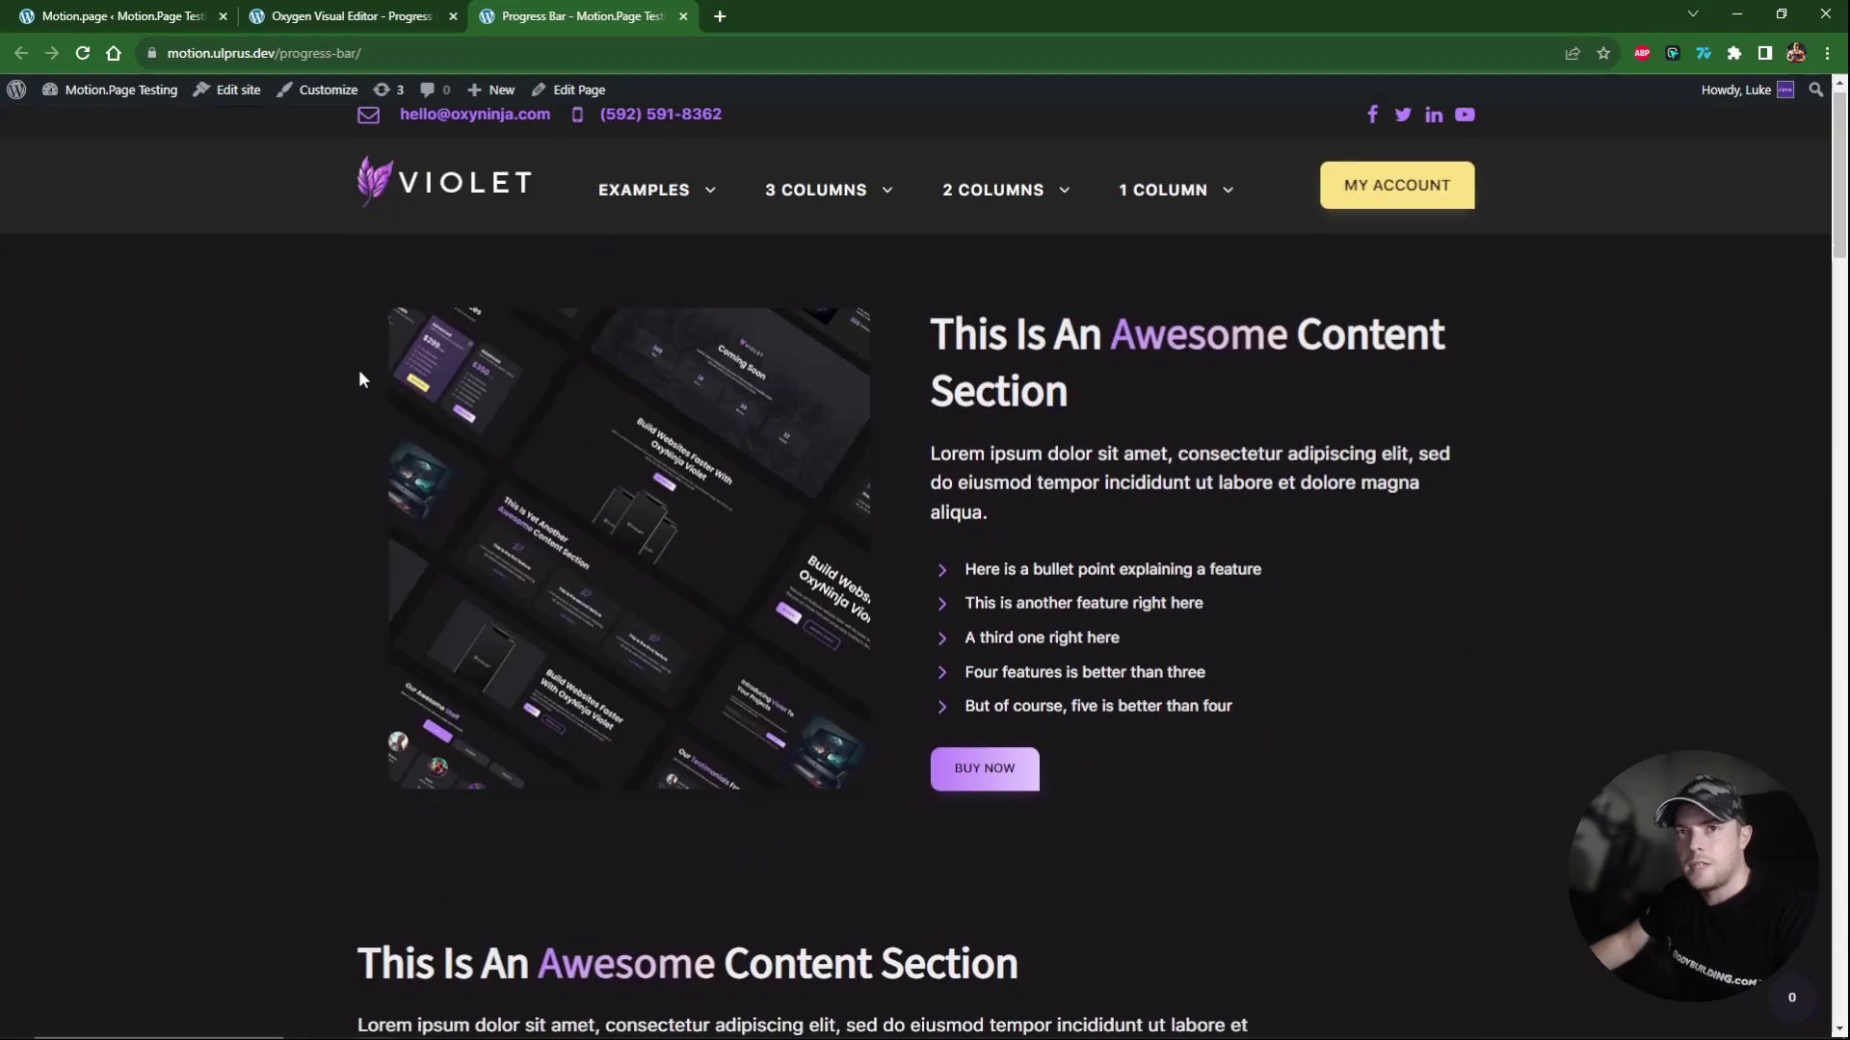
{"action": "scroll", "coordinate": [358, 368], "scroll_direction": "down", "scroll_amount": 15}
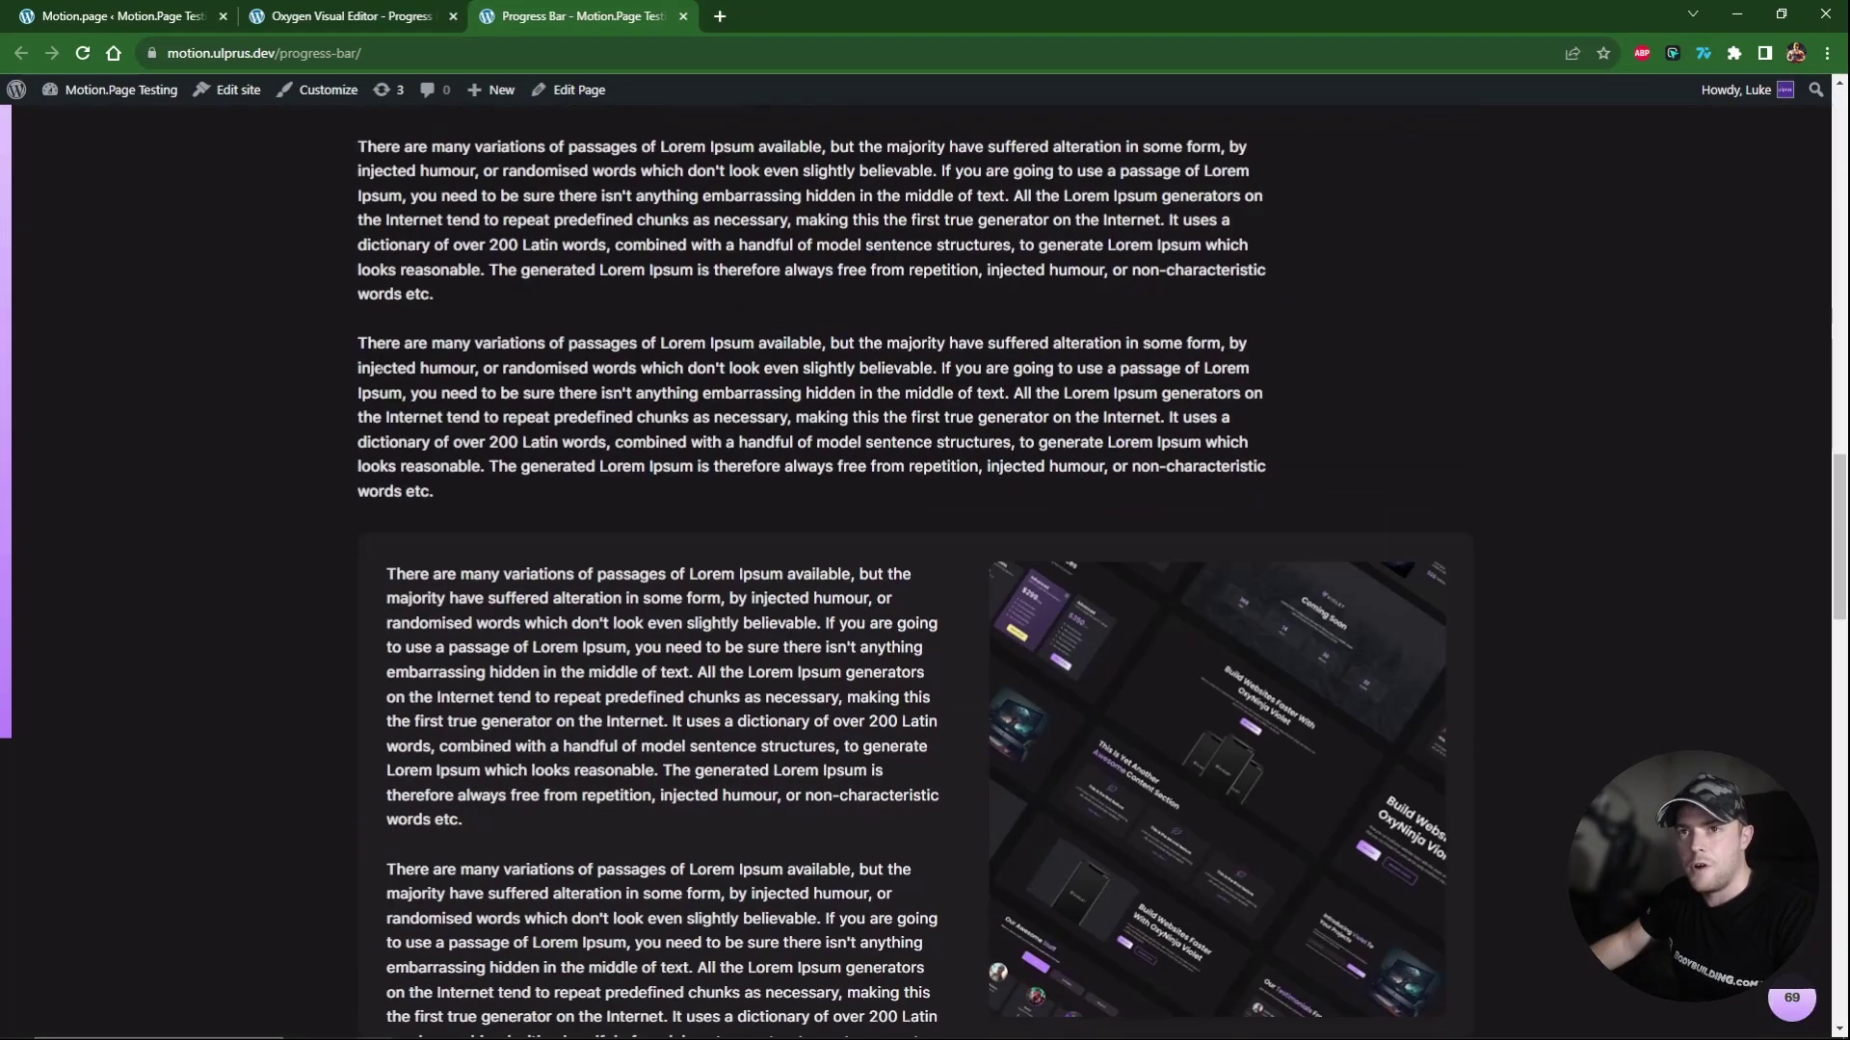
In the Oxygen editor, duplicate the Vertical Scroll div and rename the copy Horizontal Scroll.
{"action": "left_click", "coordinate": [376, 14]}
{"action": "left_click", "coordinate": [1637, 205]}
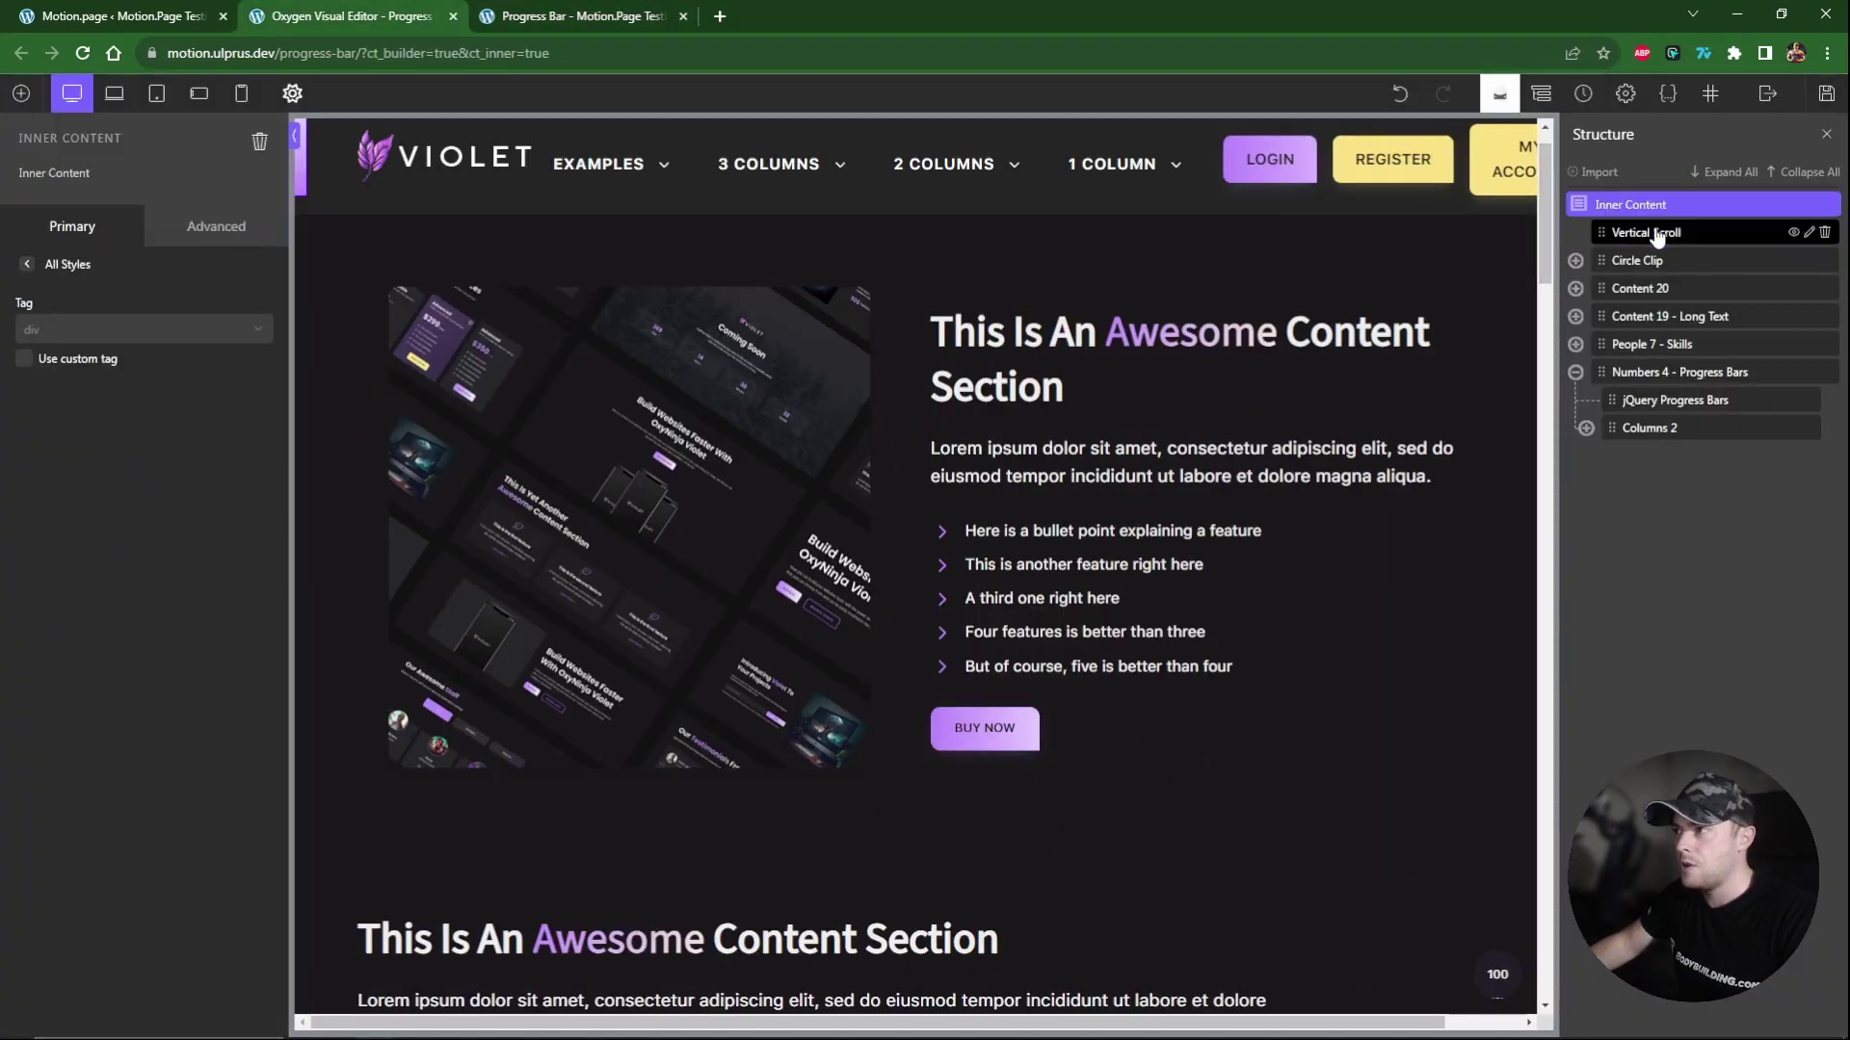
{"action": "key", "text": "ctrl+d"}
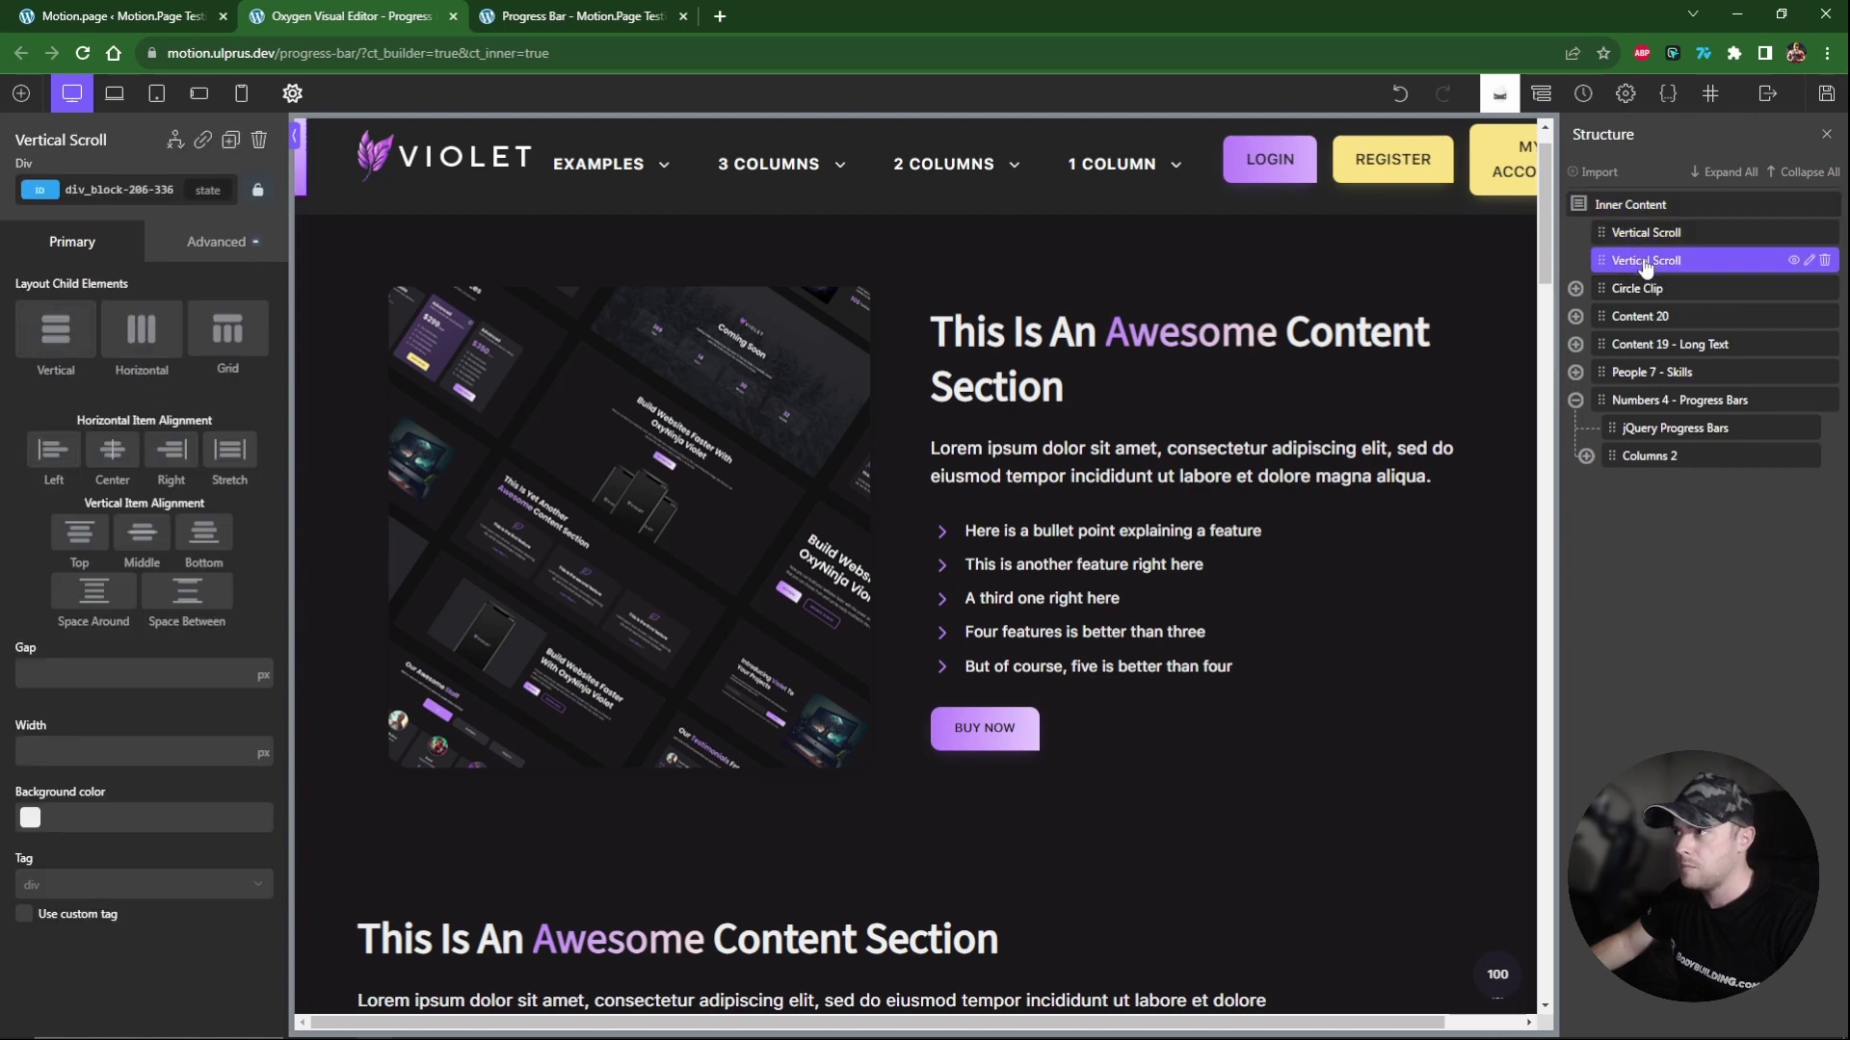
{"action": "double_click", "coordinate": [1645, 262]}
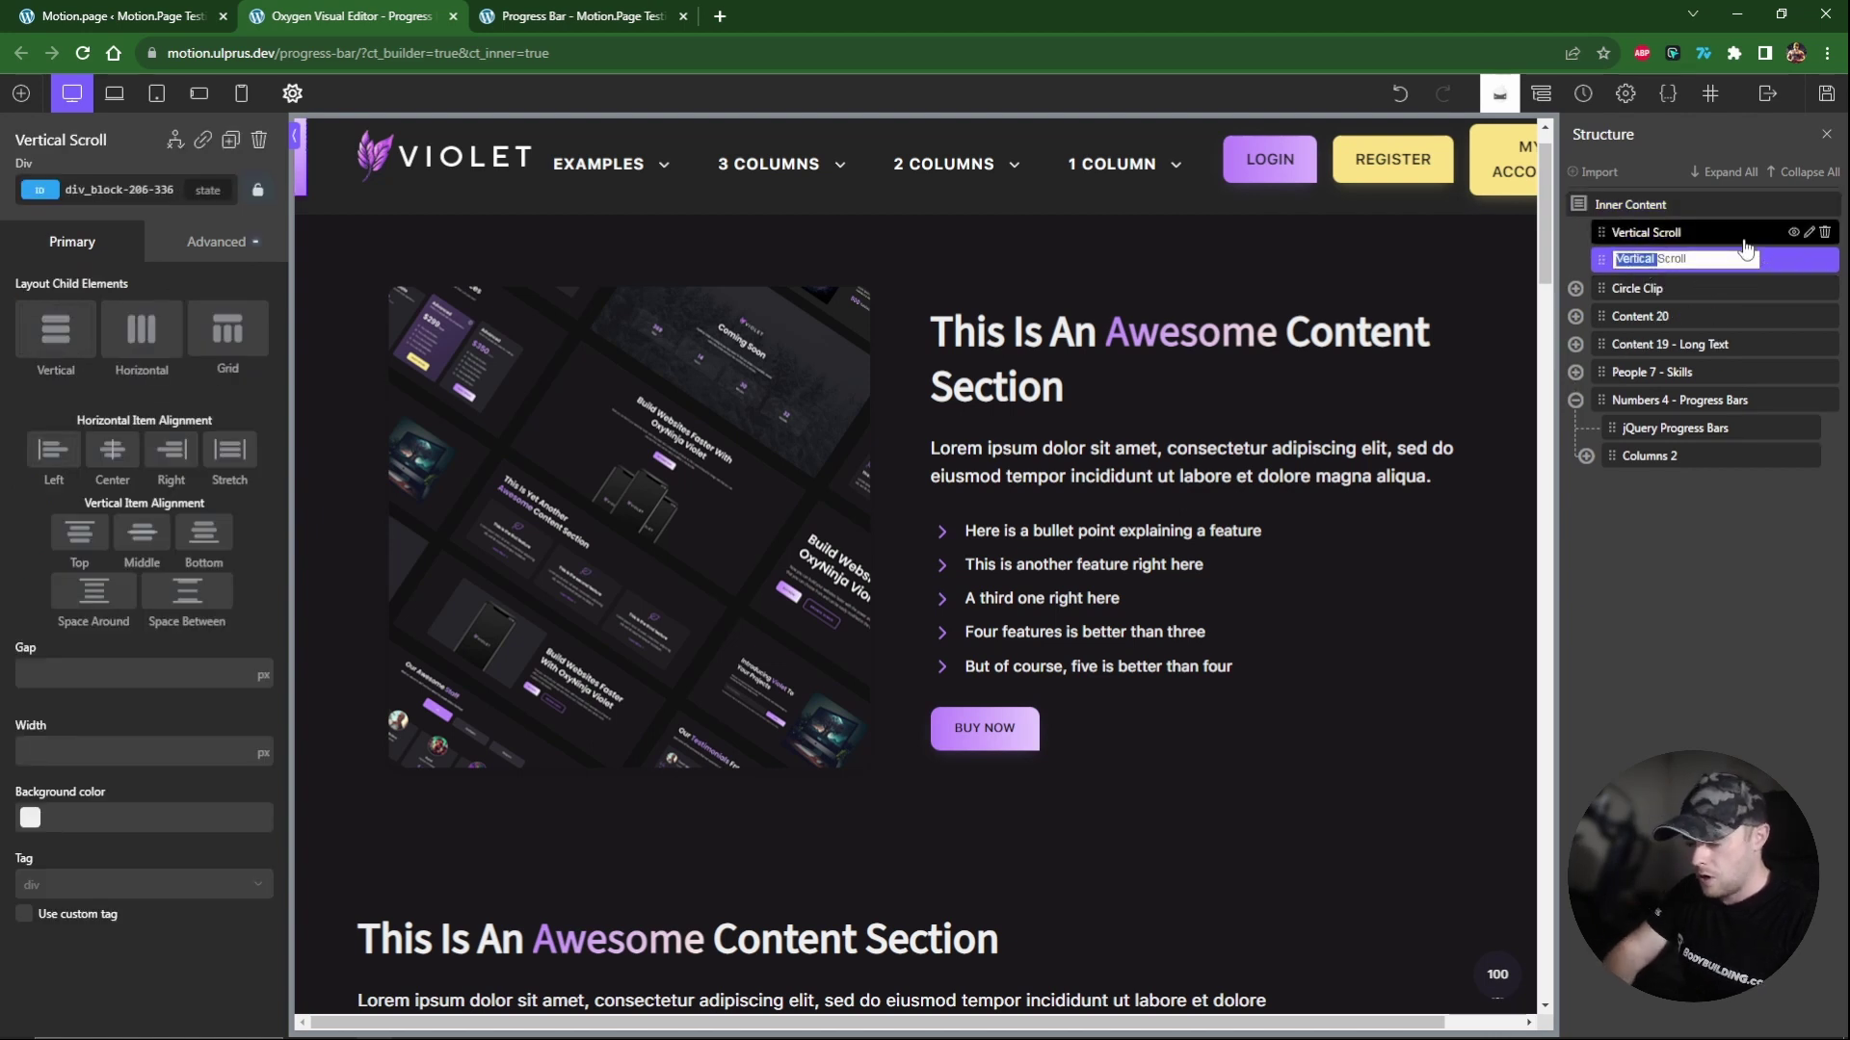
{"action": "type", "text": "Horizontal"}
{"action": "key", "text": "Return"}
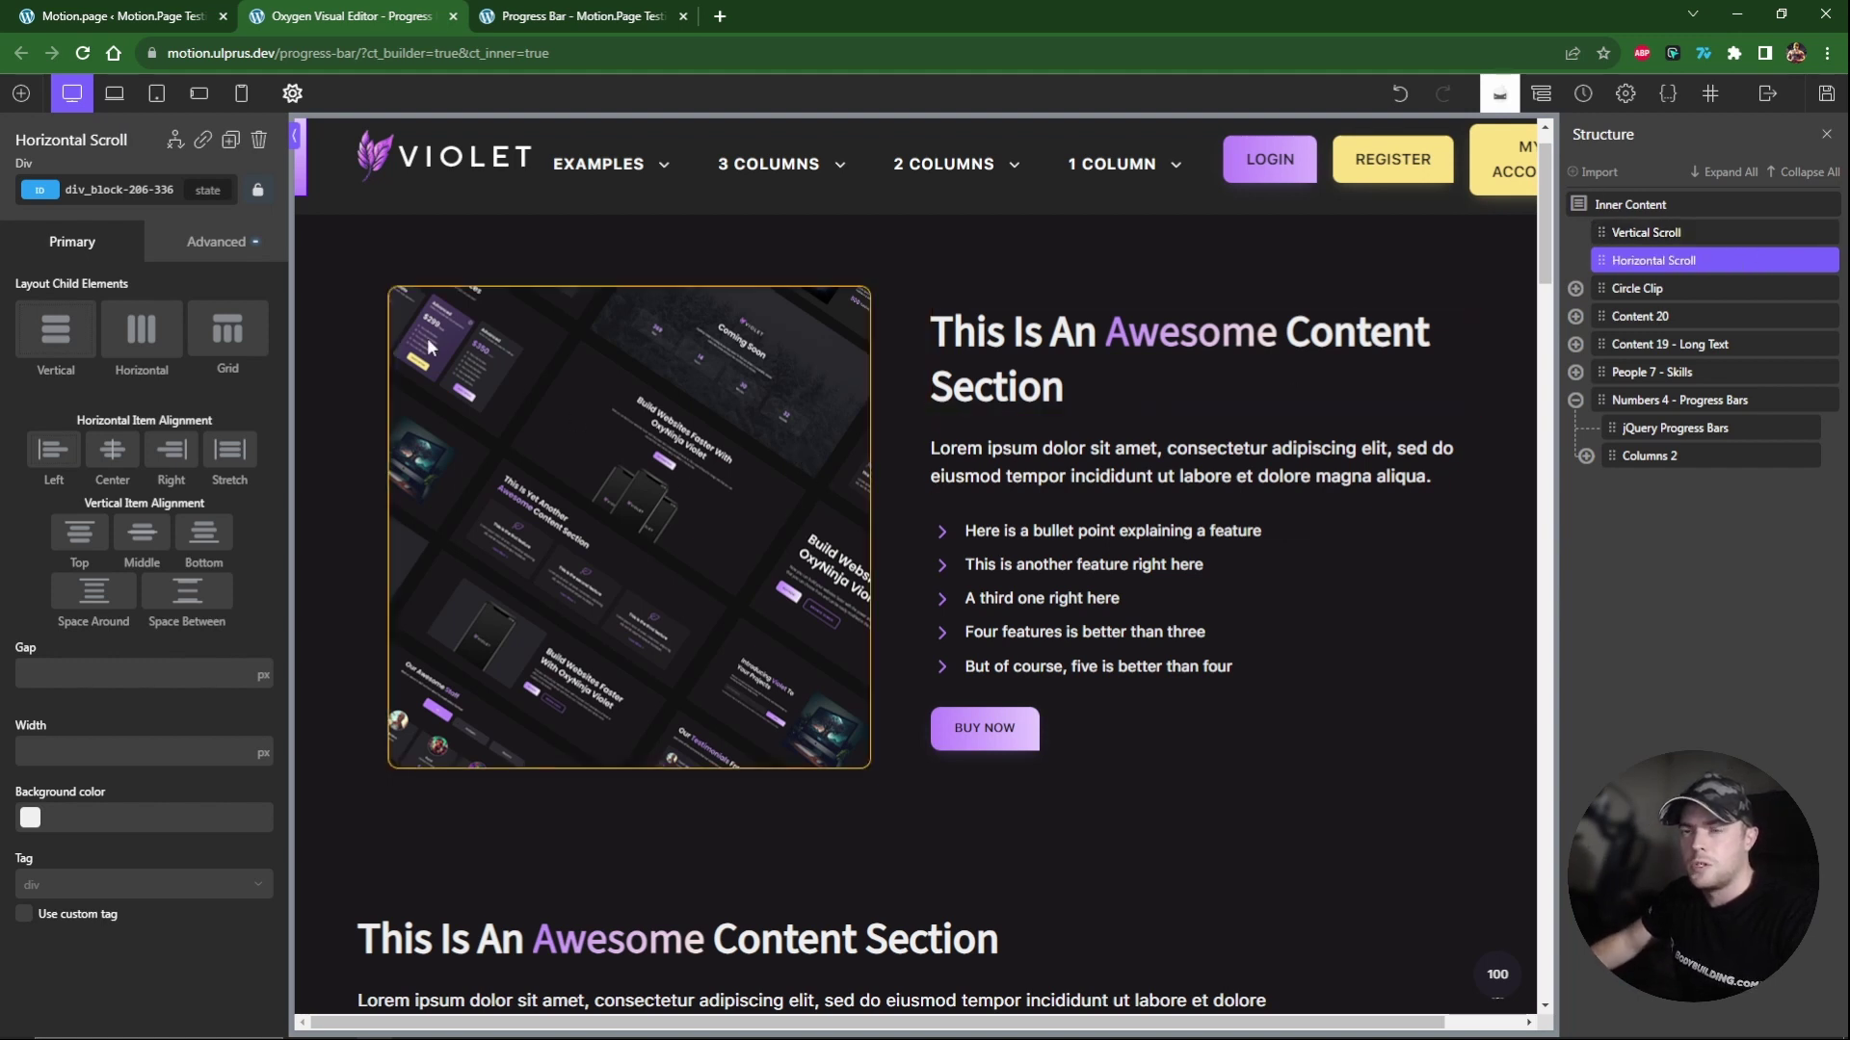
Change the Horizontal Scroll div's ID to mp-horizontal-scroll.
{"action": "triple_click", "coordinate": [124, 190]}
{"action": "type", "text": "mp-vertical-scroll"}
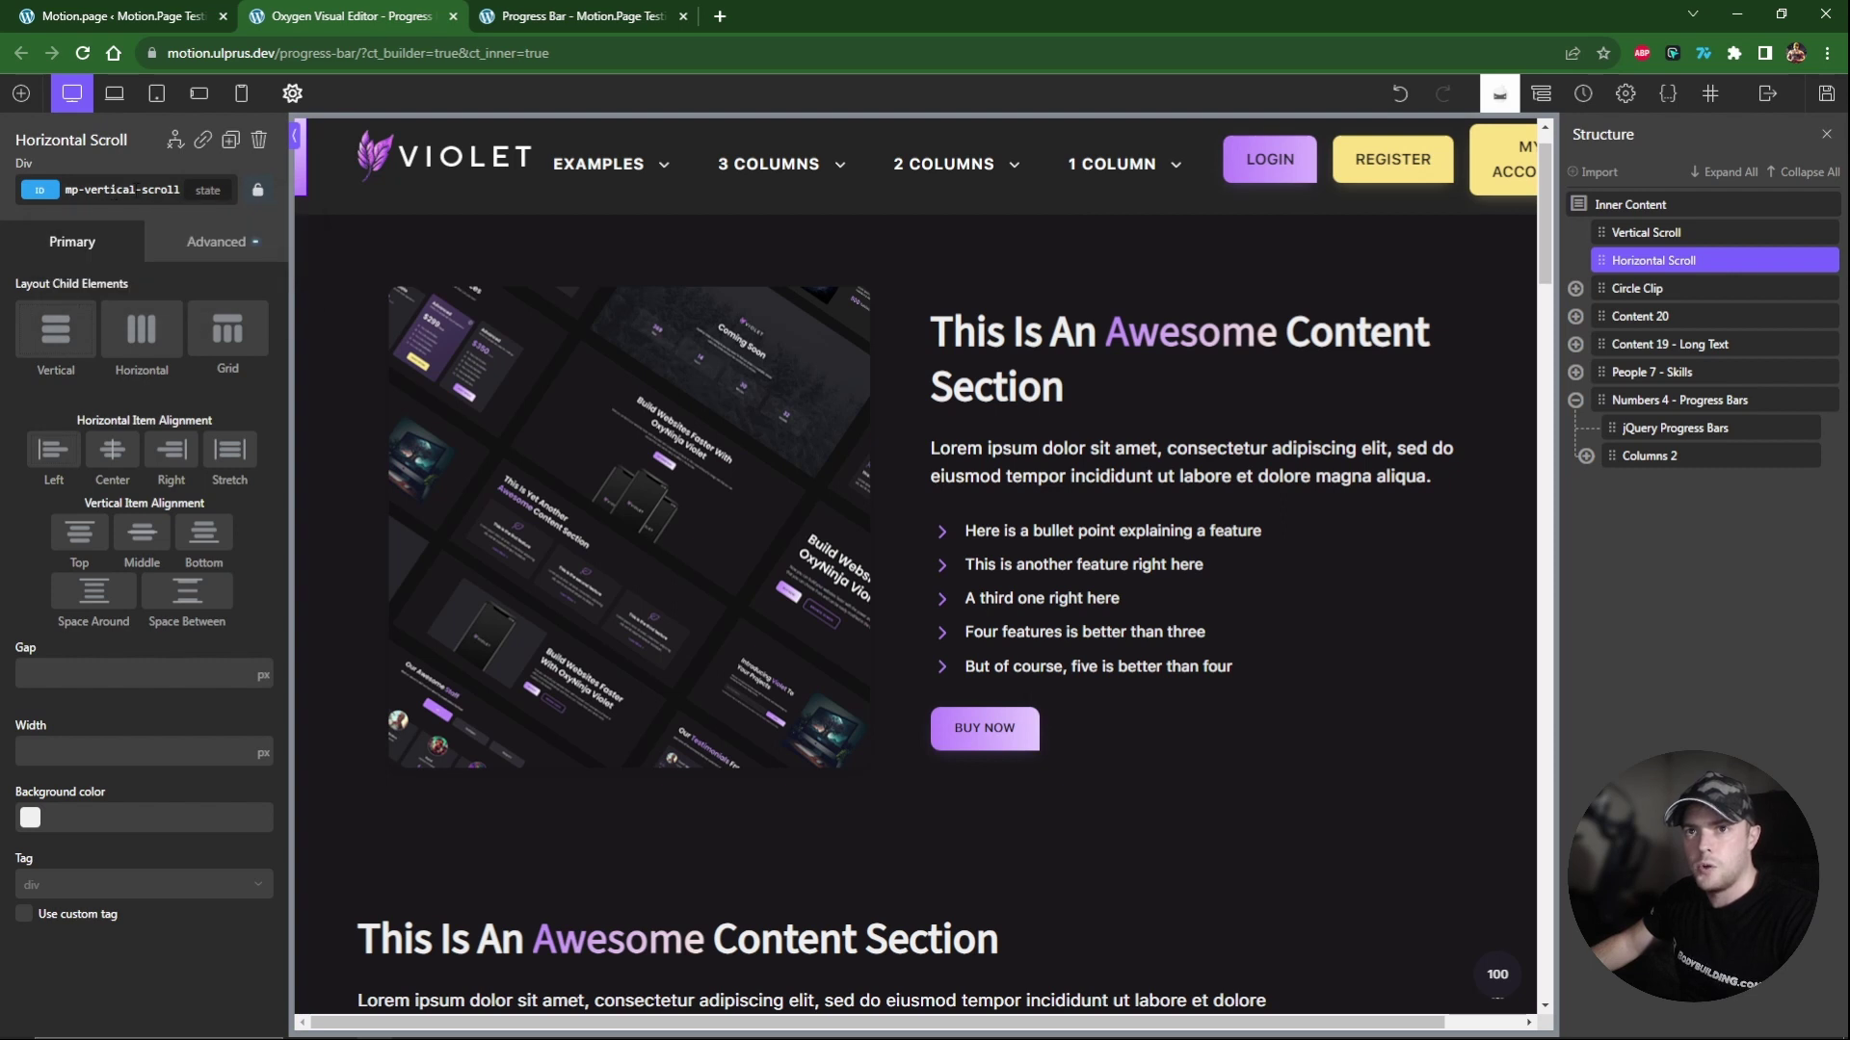
{"action": "left_click", "coordinate": [139, 196]}
{"action": "double_click", "coordinate": [138, 192]}
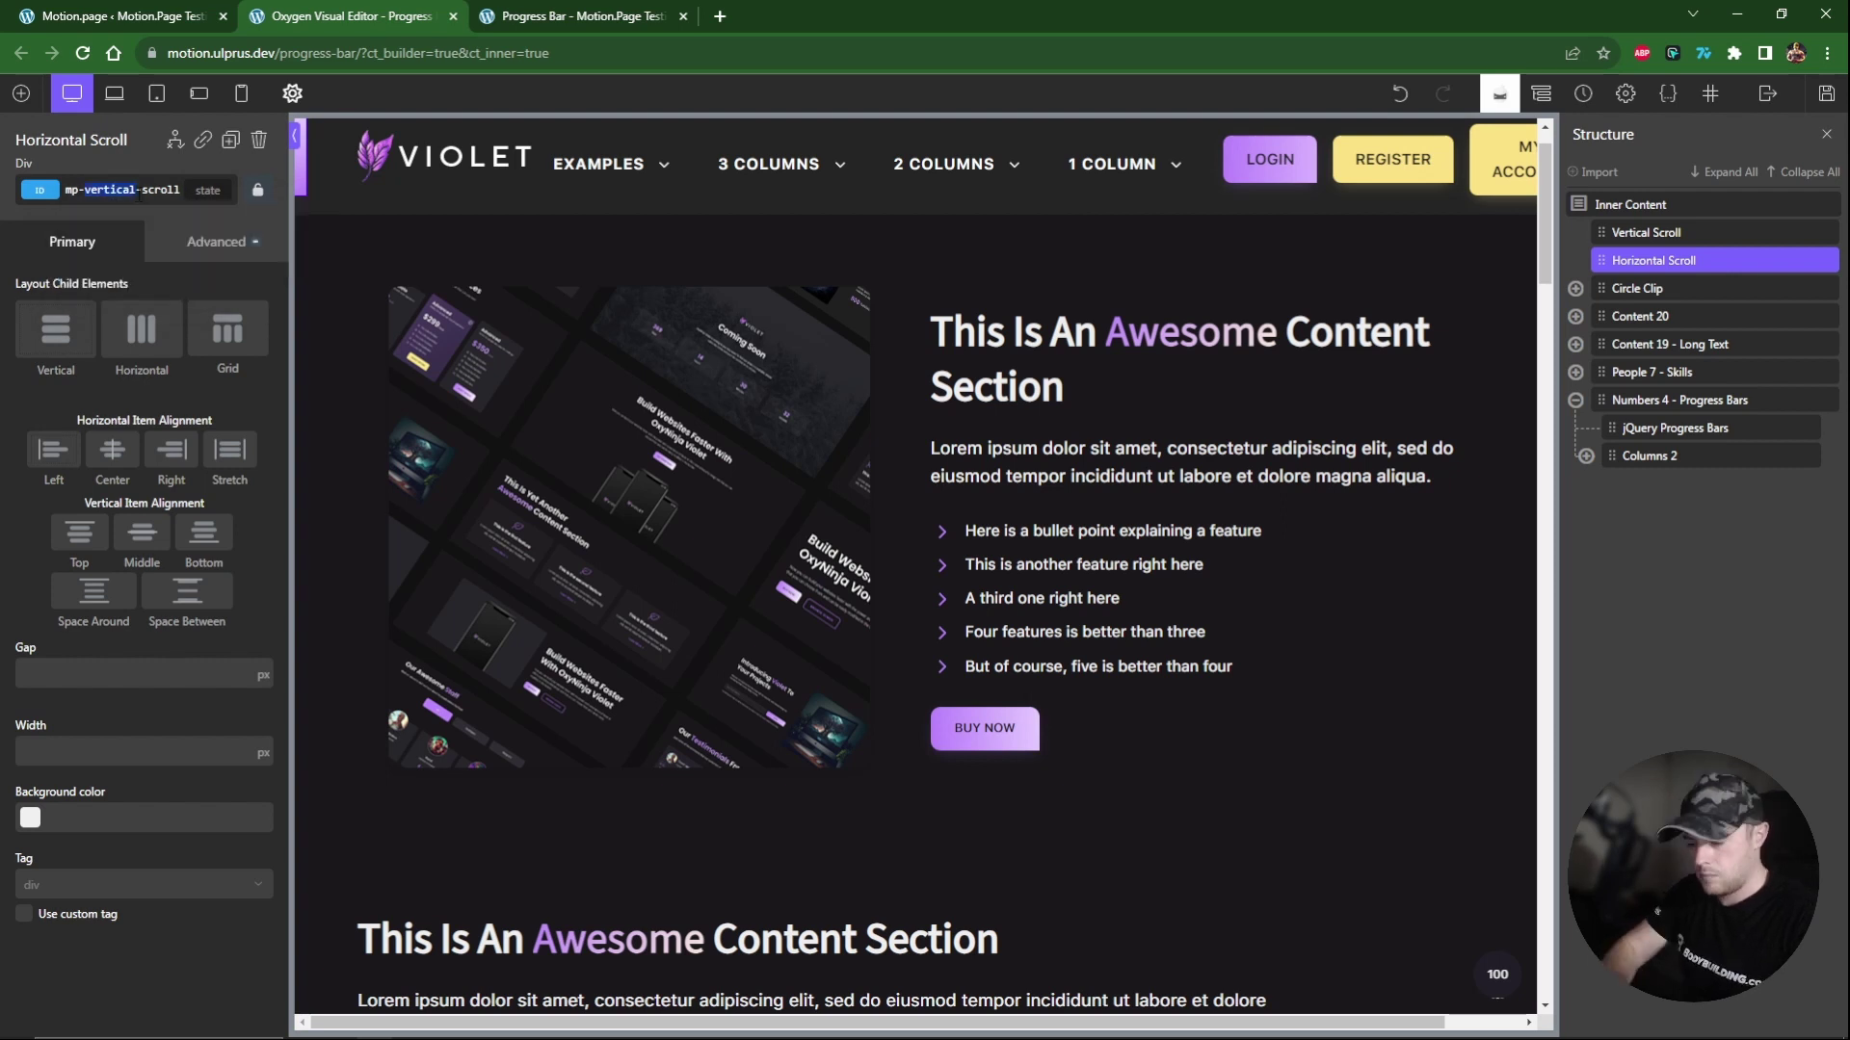
{"action": "type", "text": "horizon"}
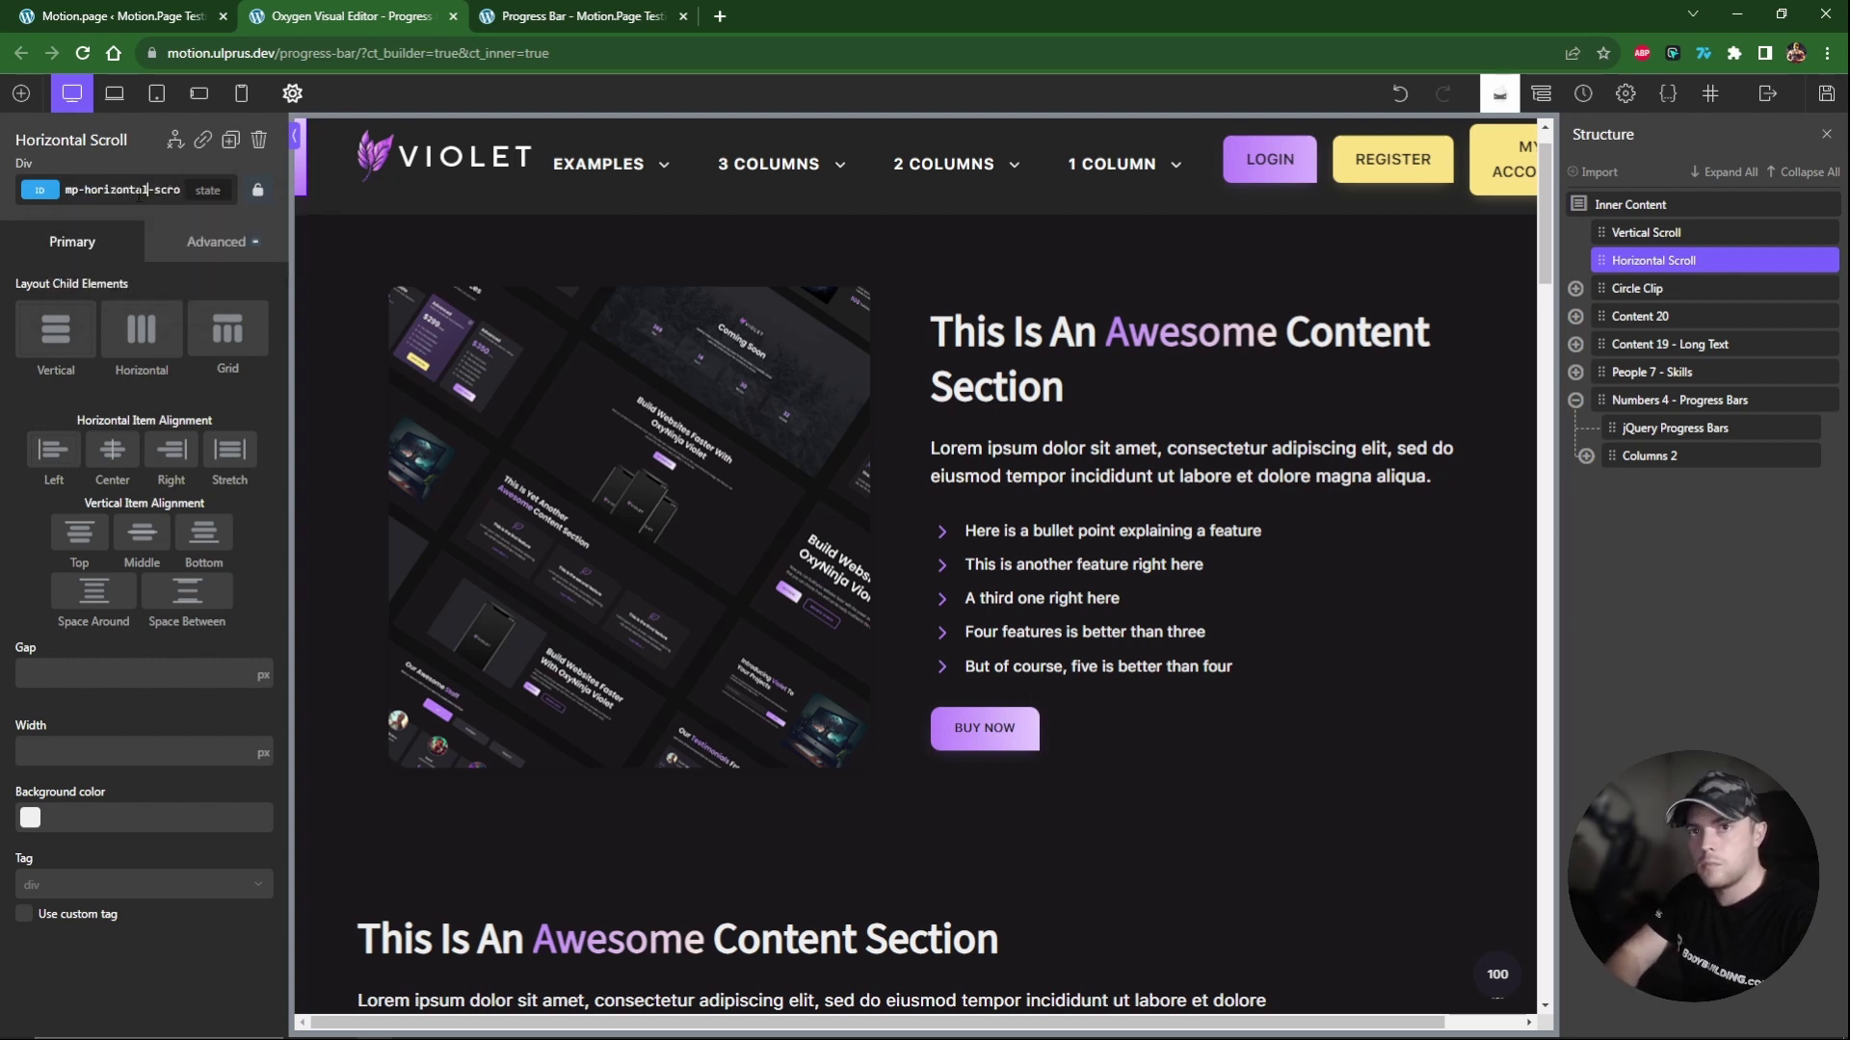
Set the Horizontal Scroll div's width to 0 vw and min- and max-height to 12 px, clearing its height, min-width and max-width.
{"action": "left_click", "coordinate": [215, 242]}
{"action": "left_click", "coordinate": [148, 366]}
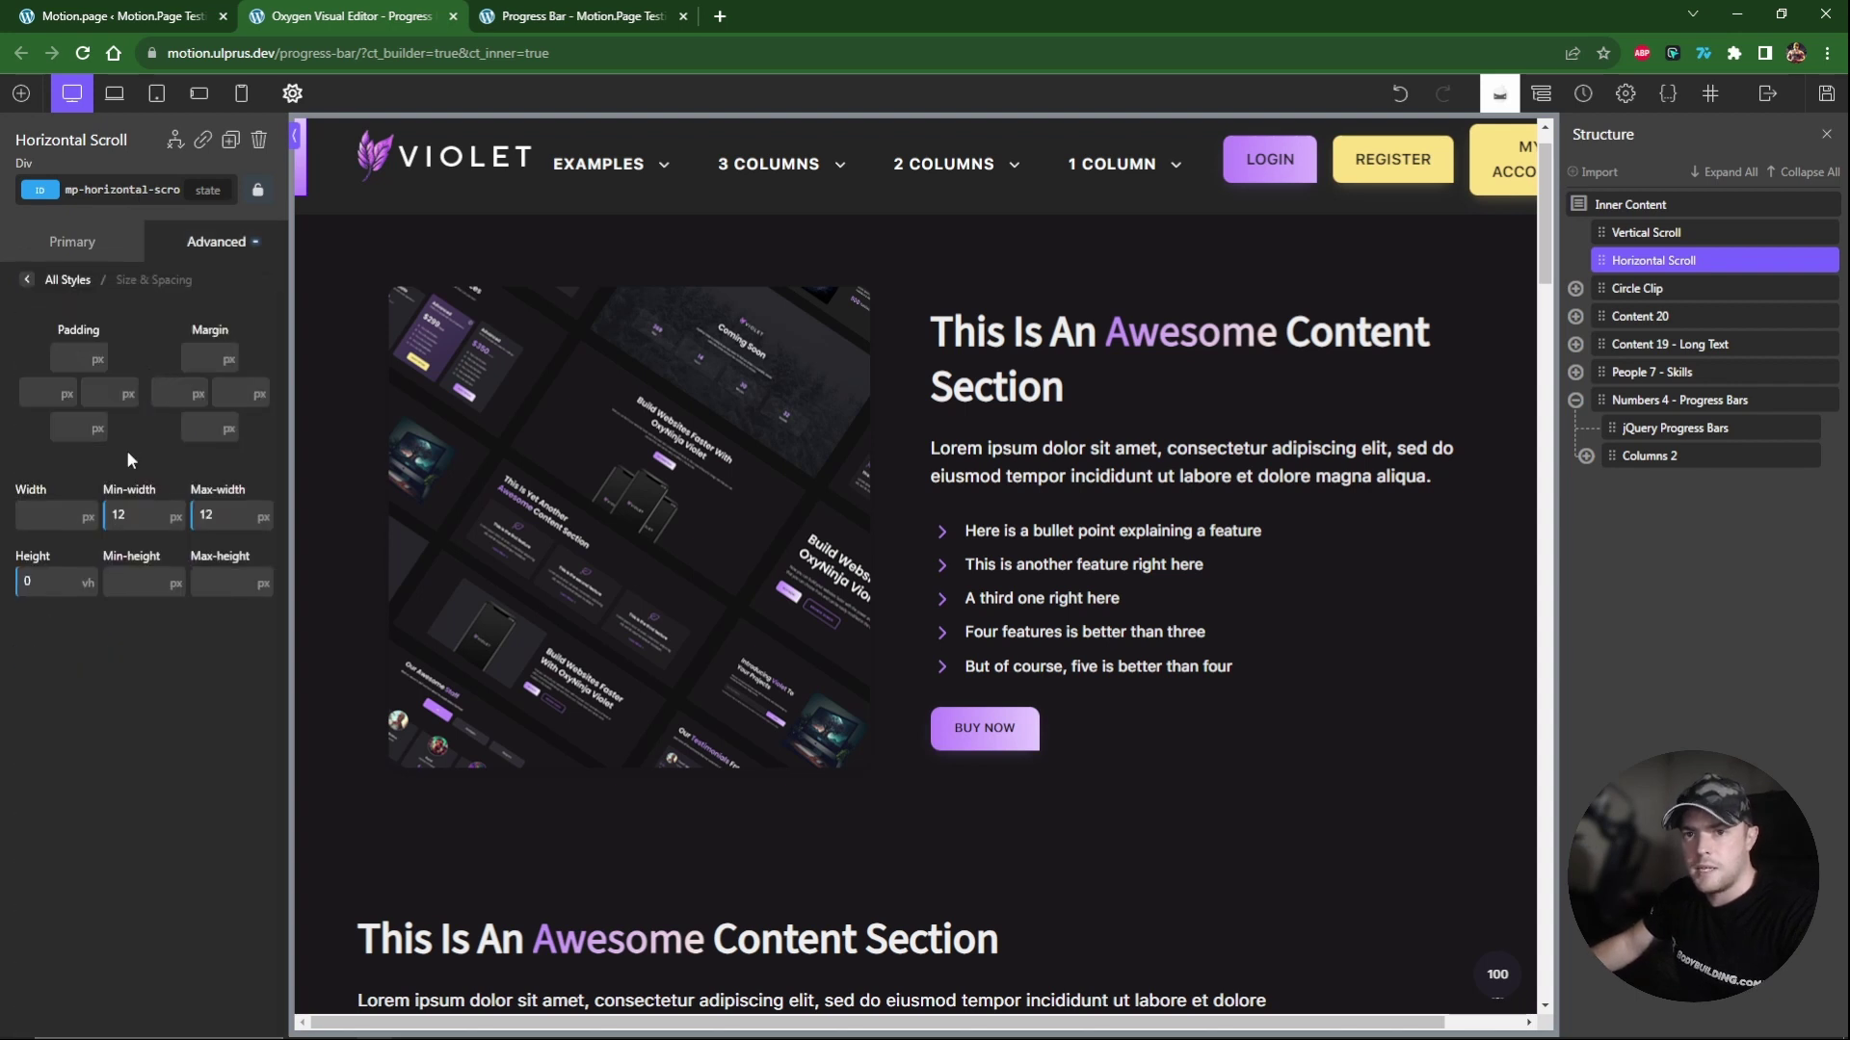
{"action": "left_click", "coordinate": [129, 577]}
{"action": "type", "text": "12"}
{"action": "key", "text": "Tab"}
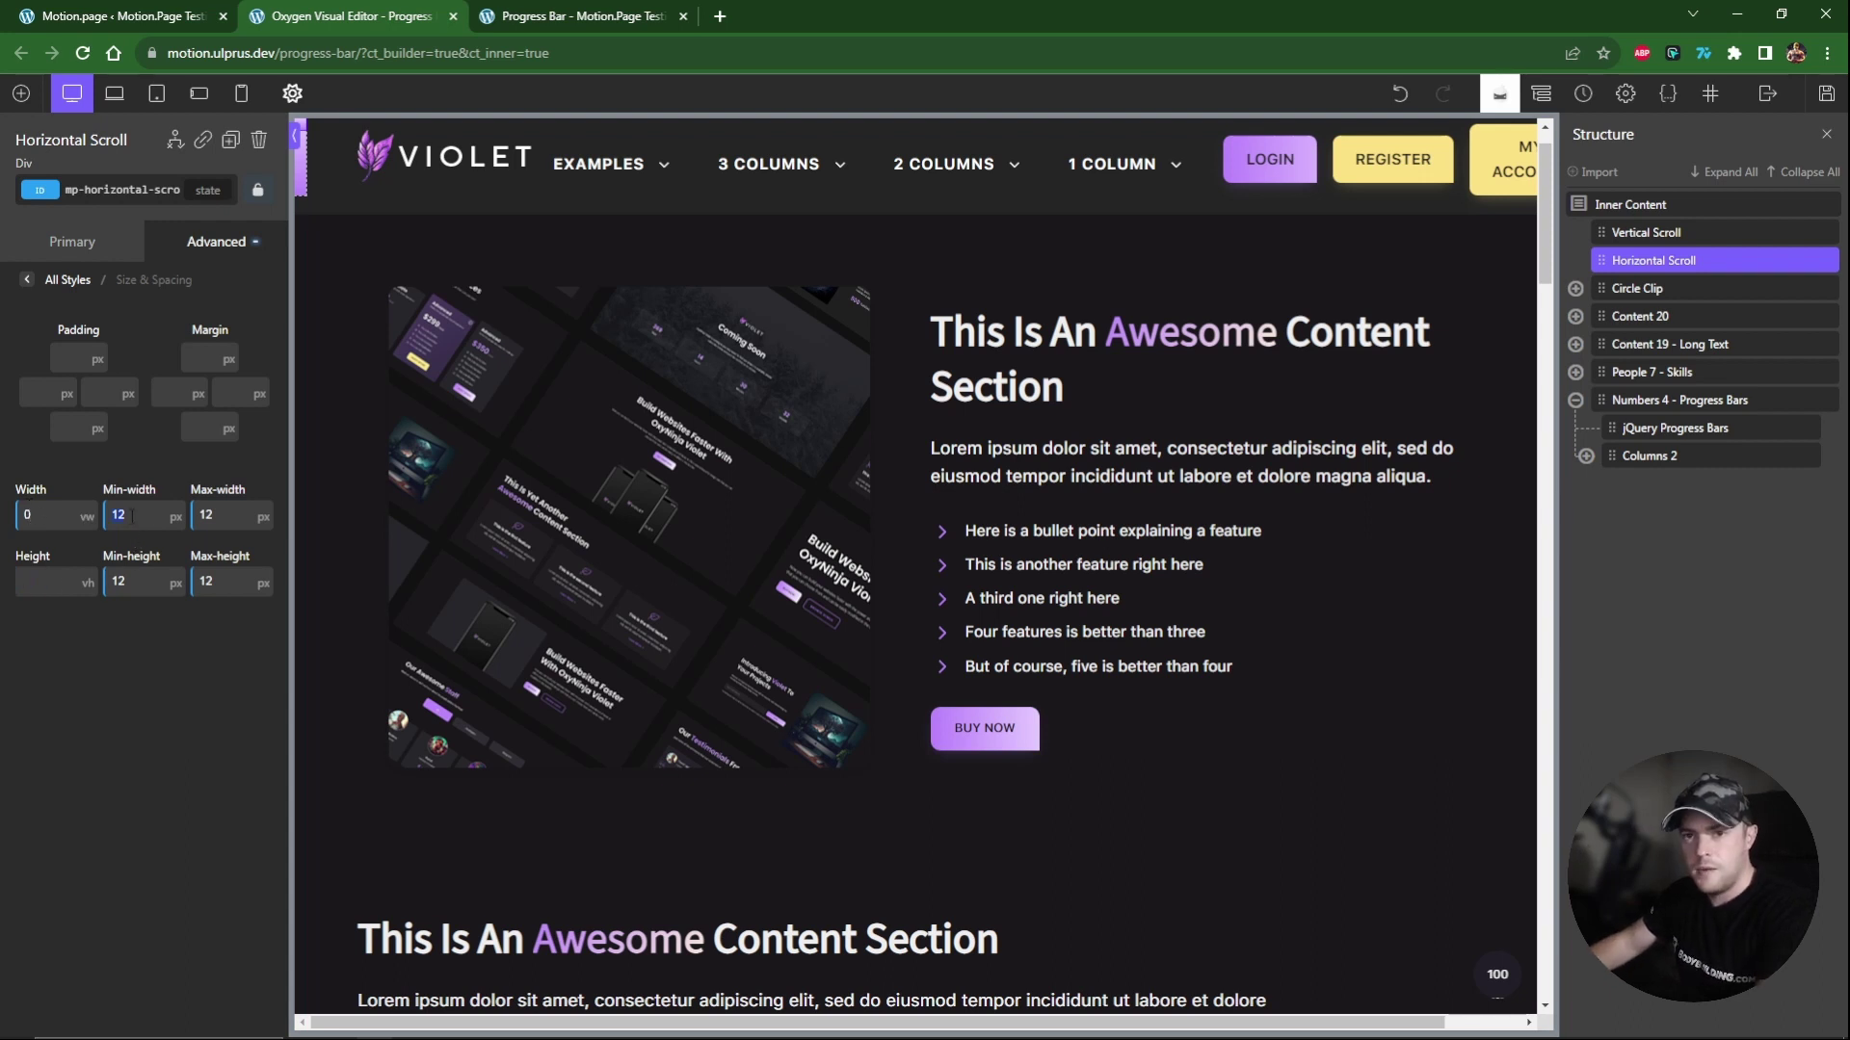
{"action": "key", "text": "BackSpace"}
{"action": "left_click", "coordinate": [225, 514]}
{"action": "left_click", "coordinate": [67, 280]}
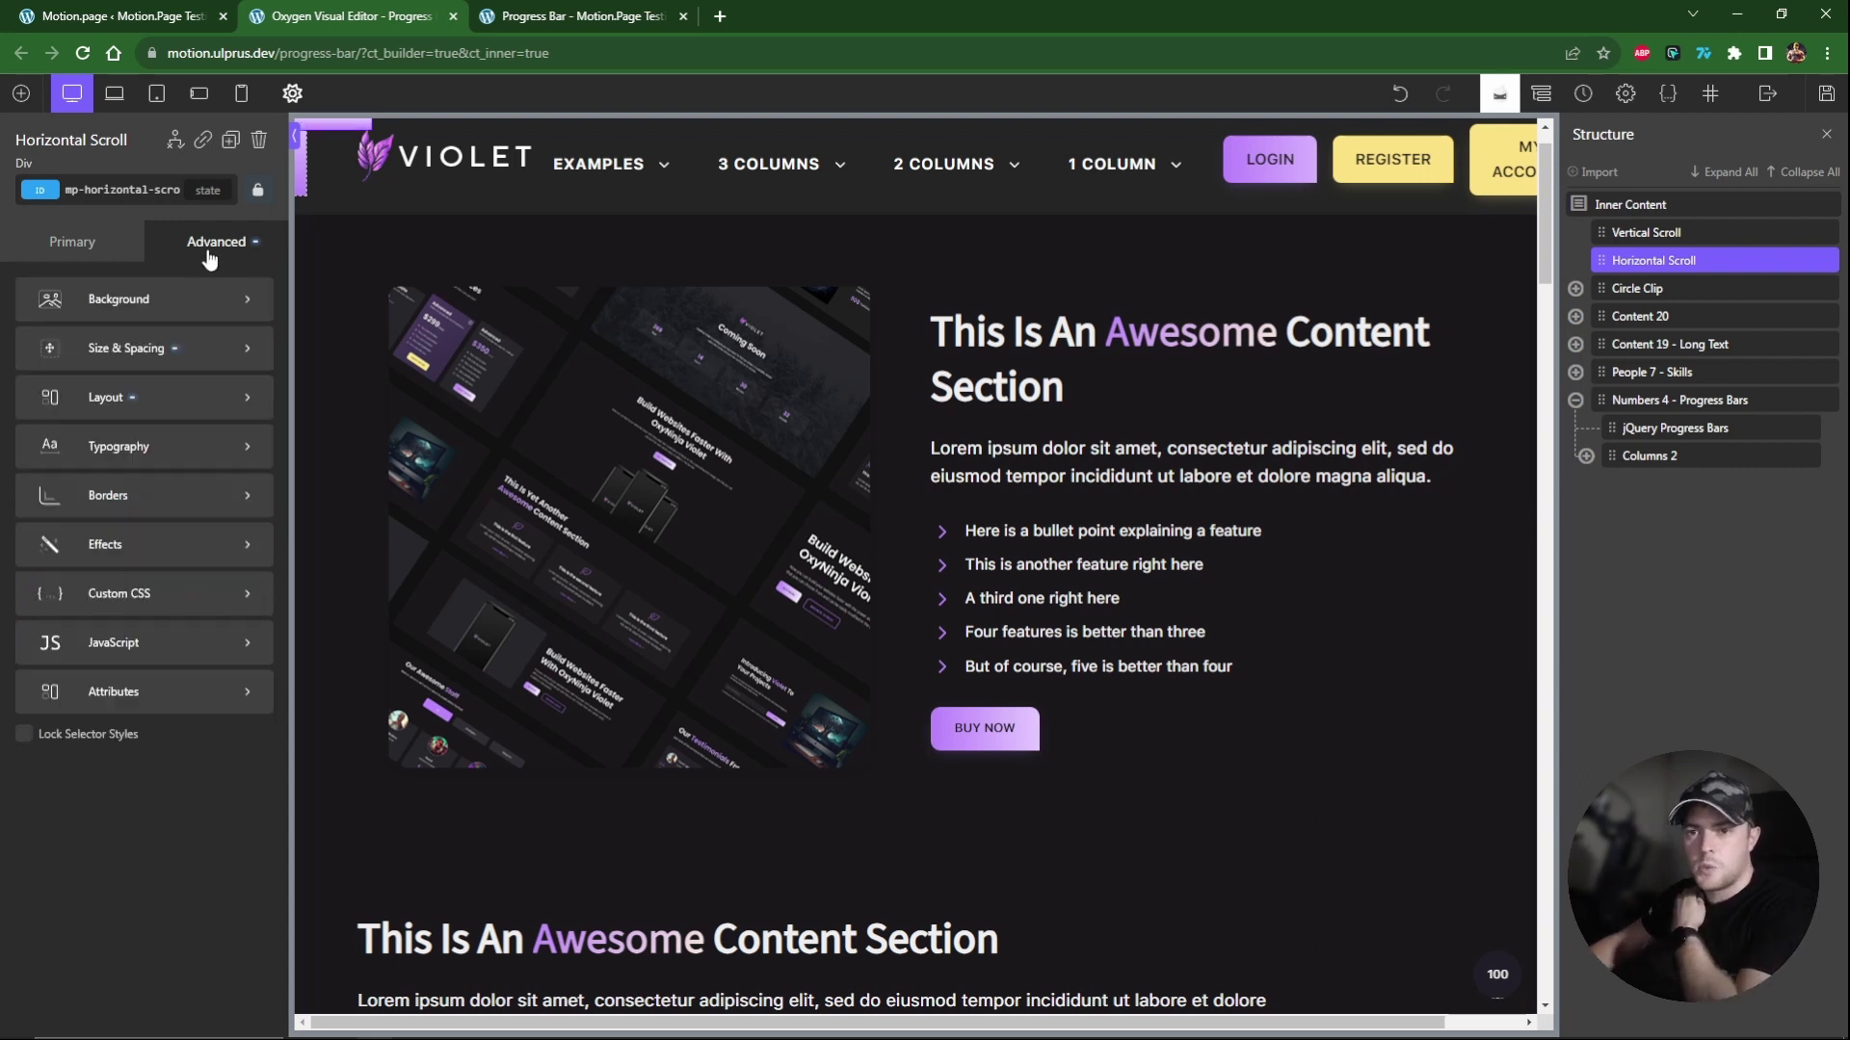
Clear the fixed Horizontal Scroll div's top offset, set its bottom offset to 0 px, save, and return to Motion.page.
{"action": "left_click", "coordinate": [193, 397]}
{"action": "scroll", "coordinate": [154, 558], "scroll_direction": "down", "scroll_amount": 5}
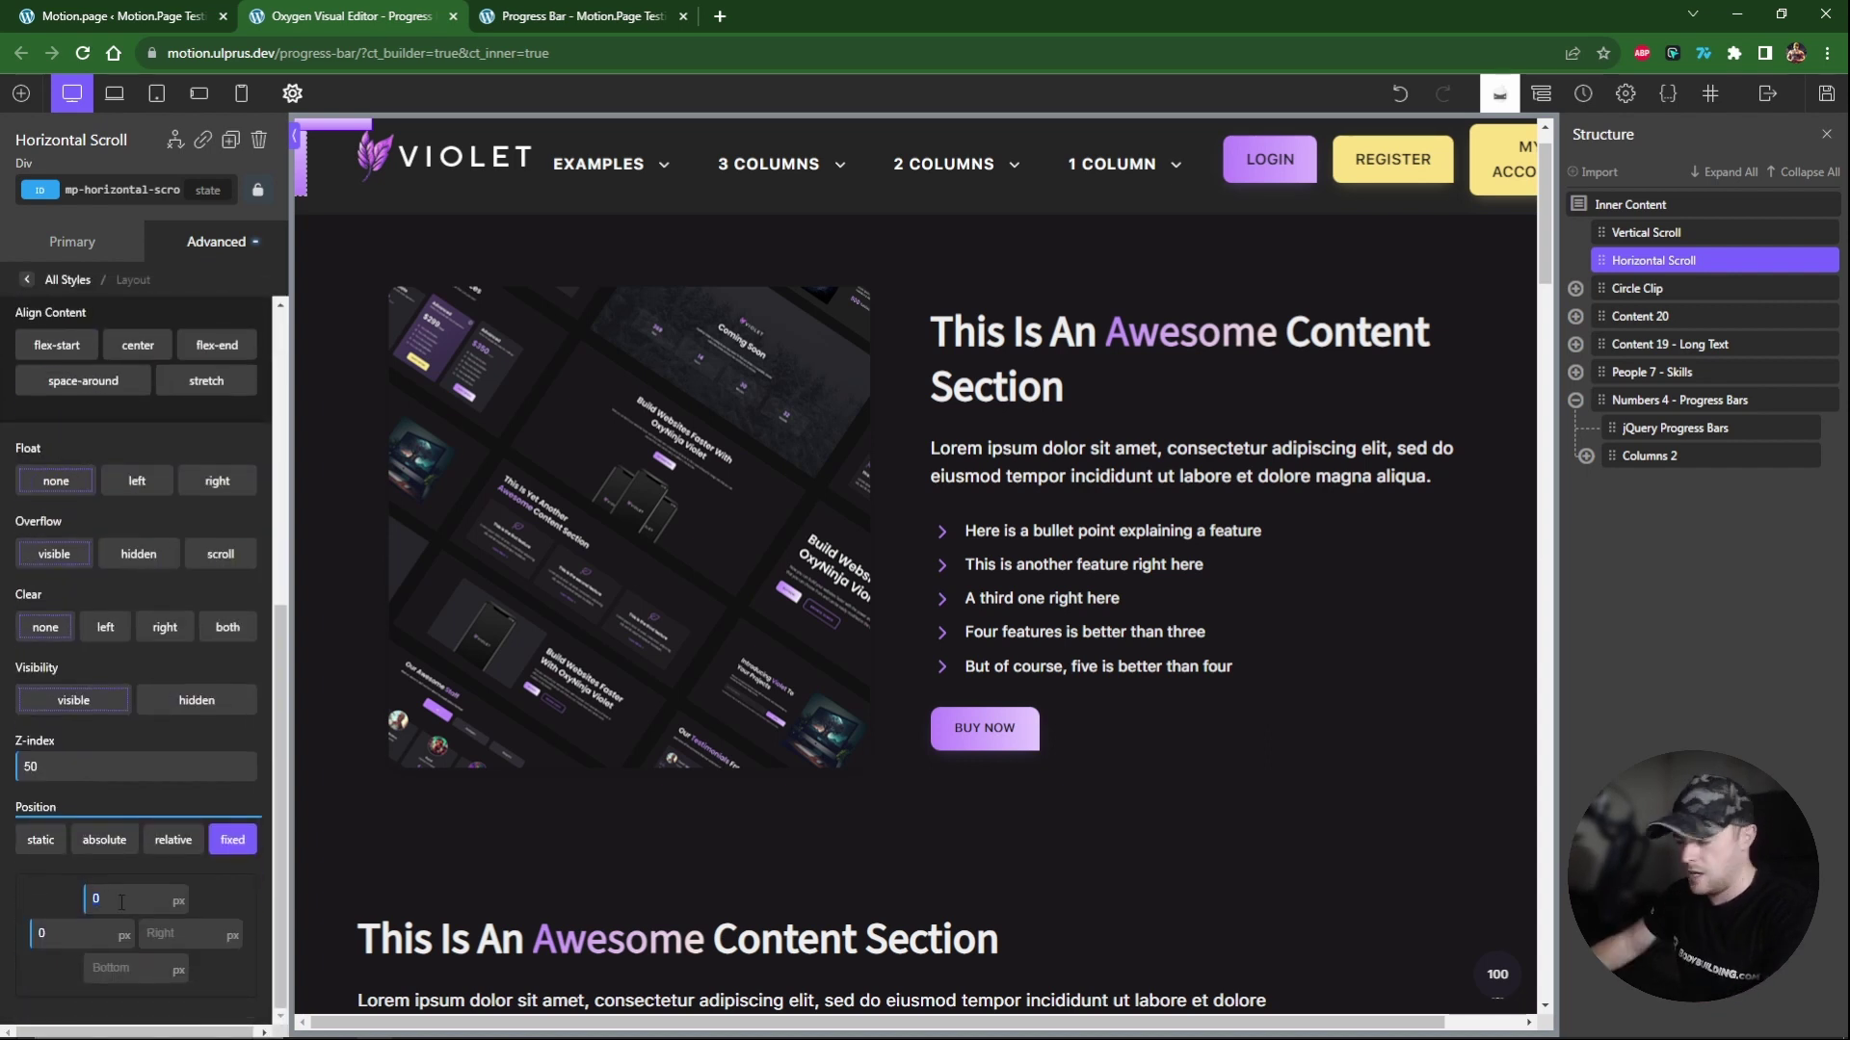
{"action": "key", "text": "BackSpace"}
{"action": "left_click", "coordinate": [122, 956]}
{"action": "type", "text": "0"}
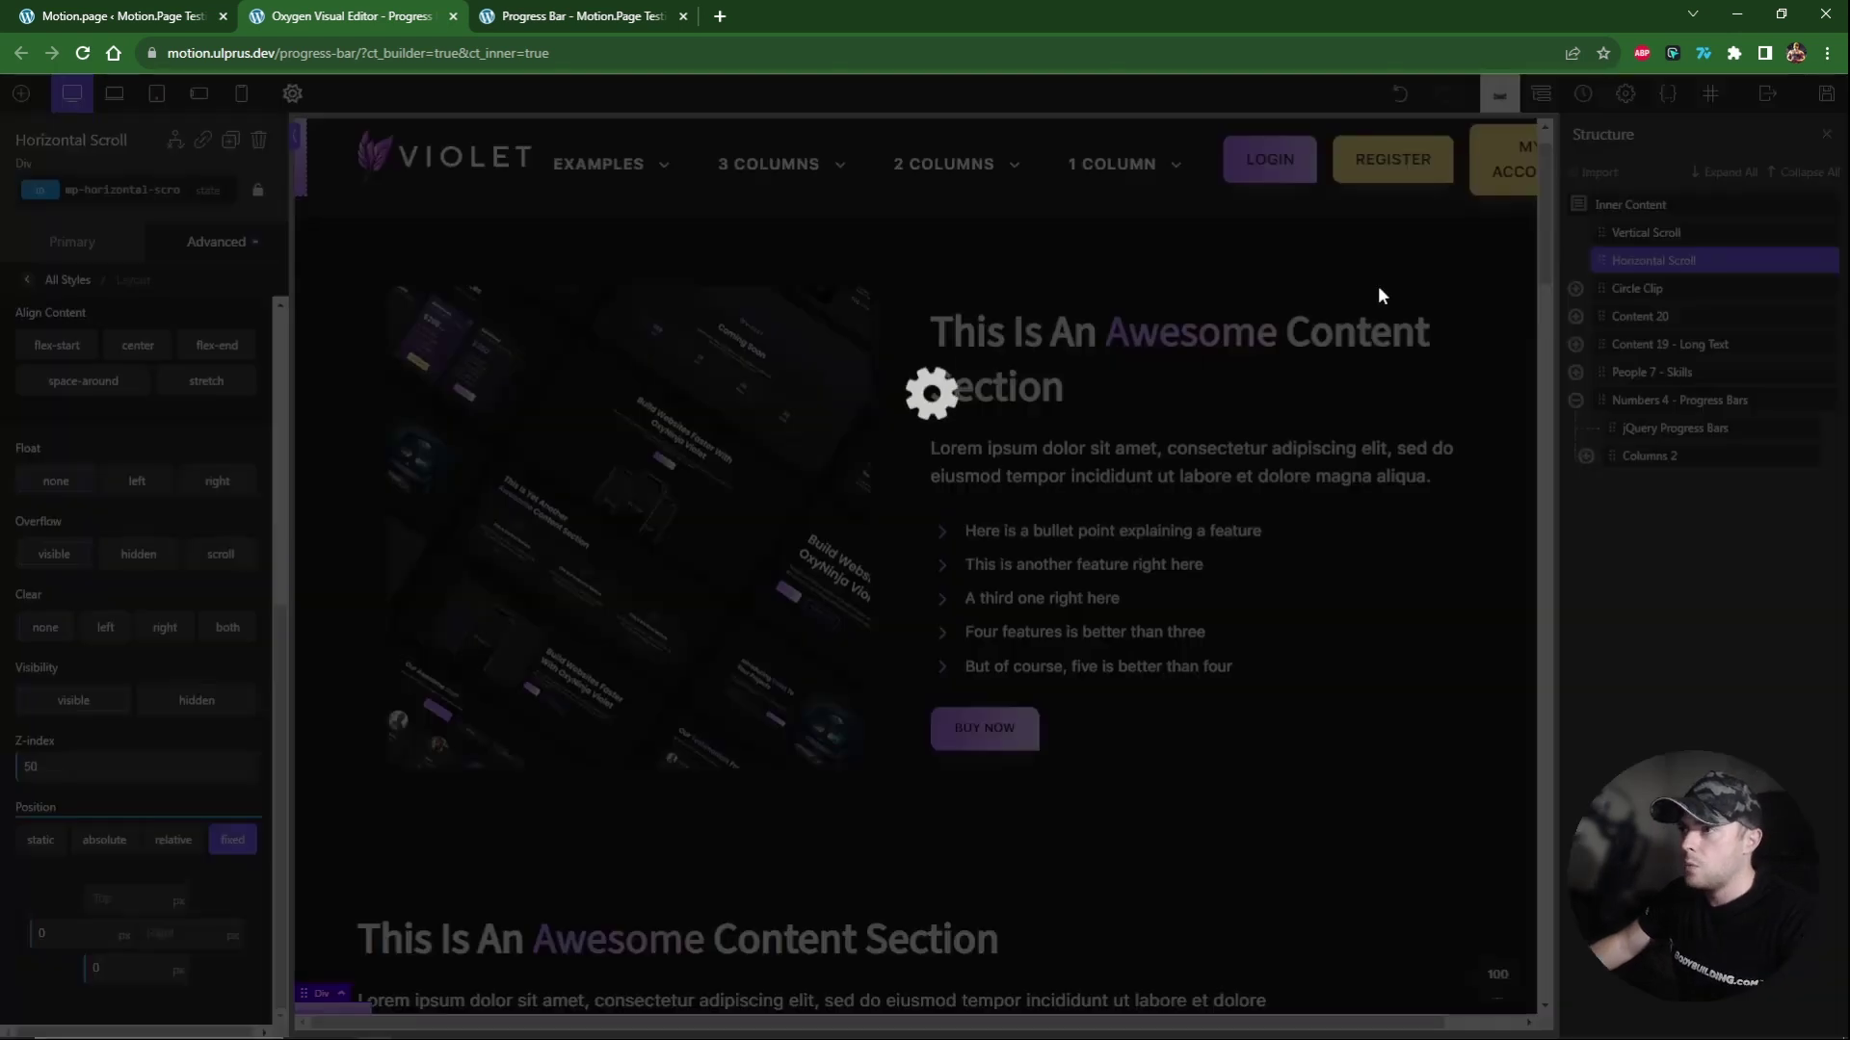
{"action": "key", "text": "ctrl+1"}
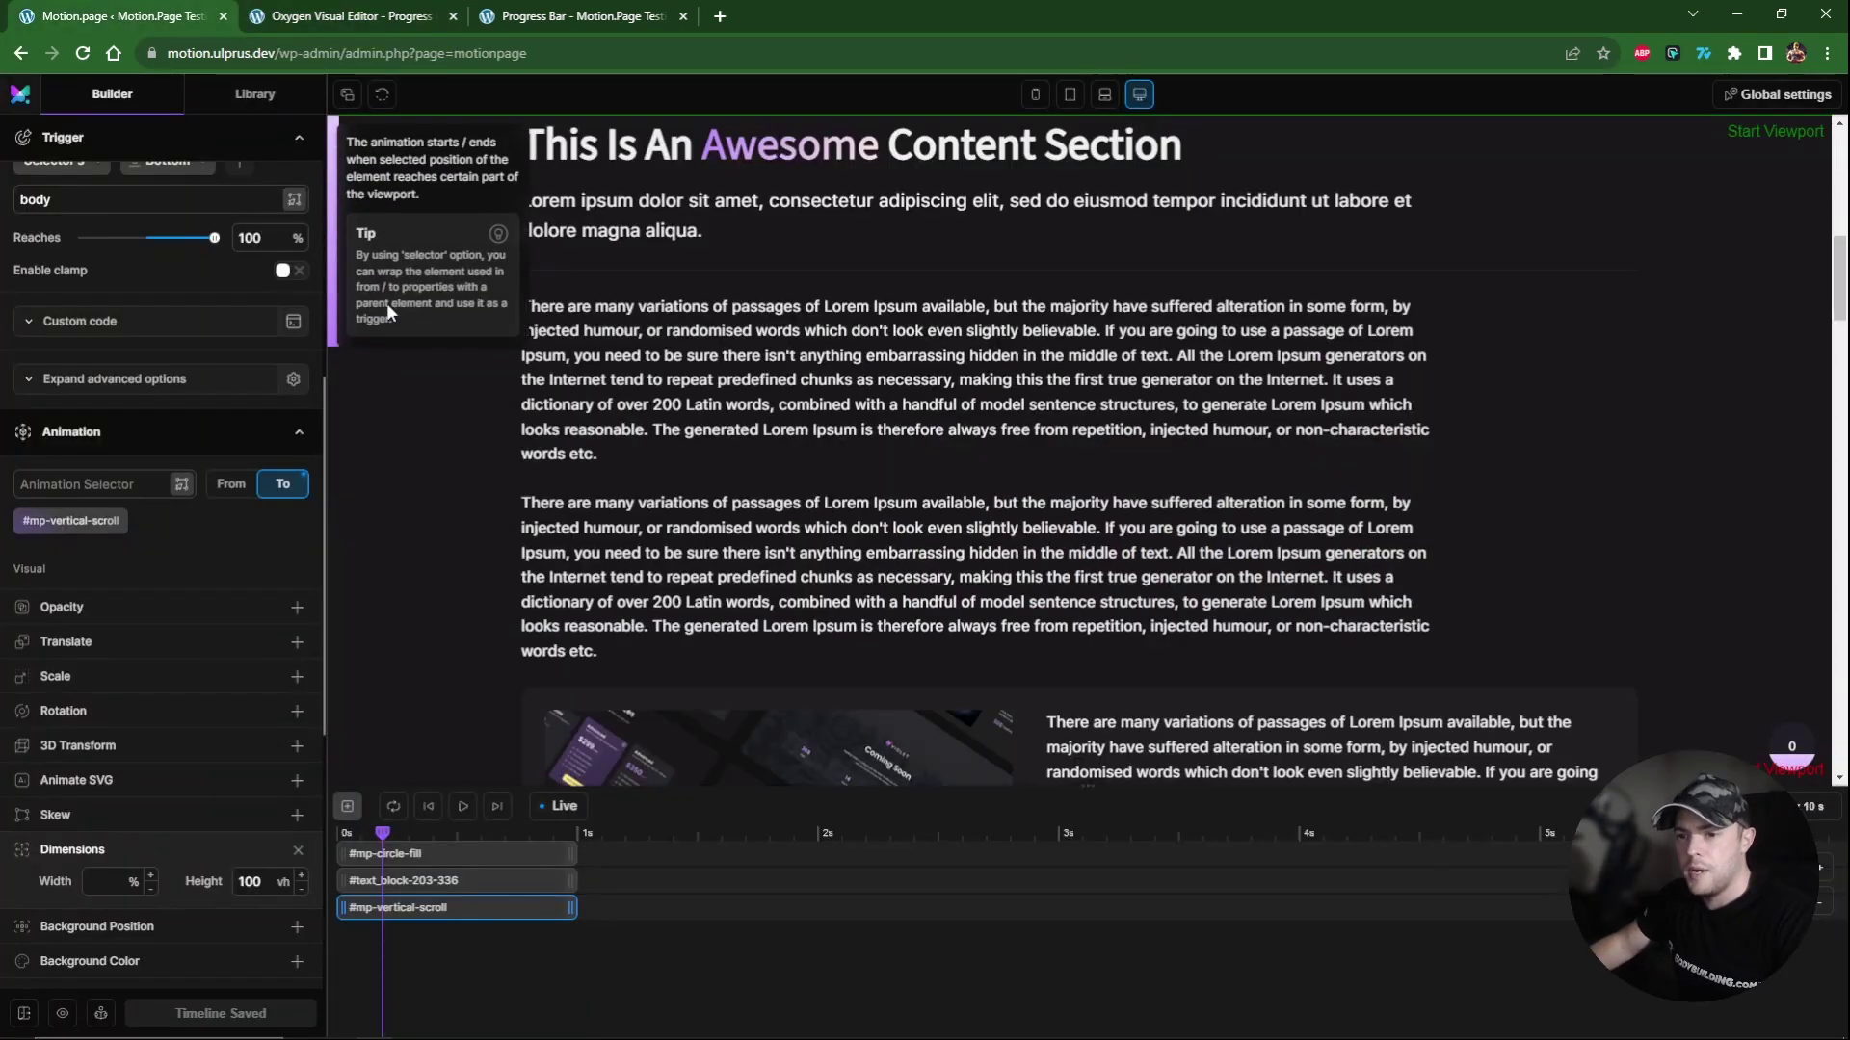
Add an animation node starting at 0s on the timeline and set its selector to #mp-horizontal-scroll.
{"action": "left_click", "coordinate": [348, 809]}
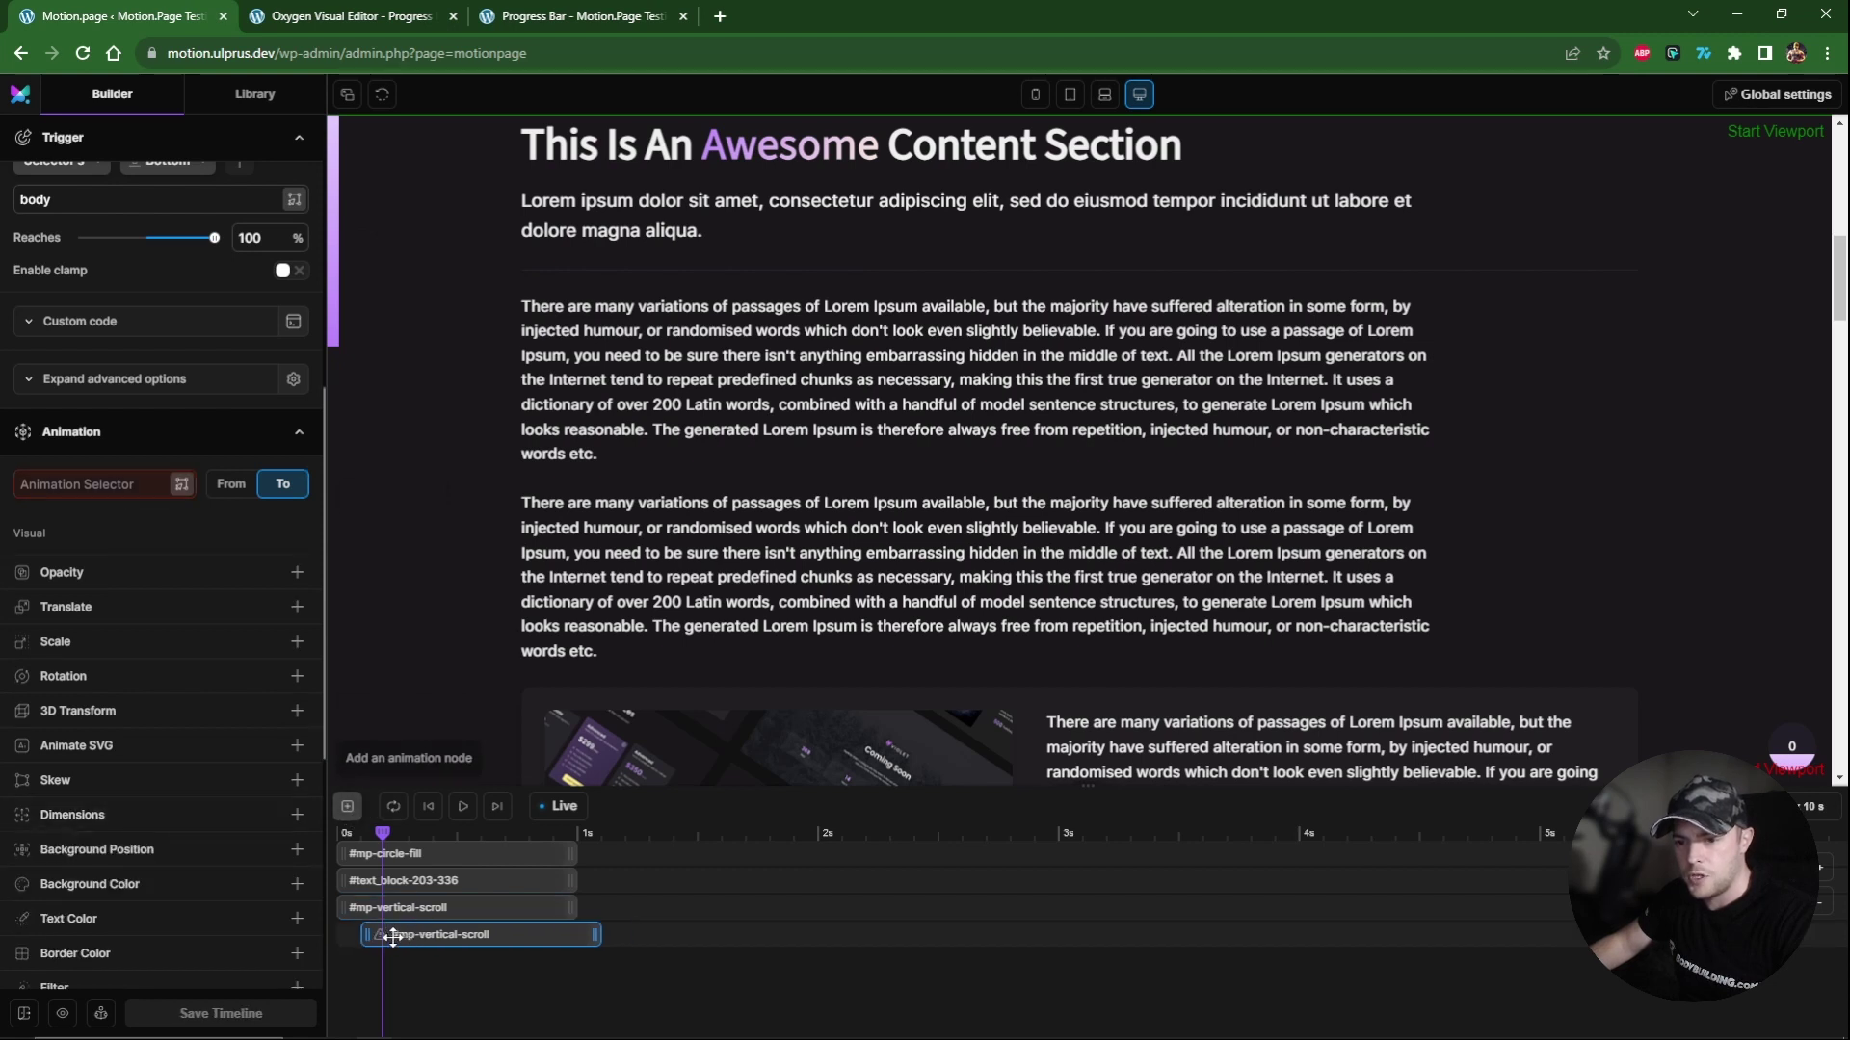
{"action": "left_click", "coordinate": [106, 483]}
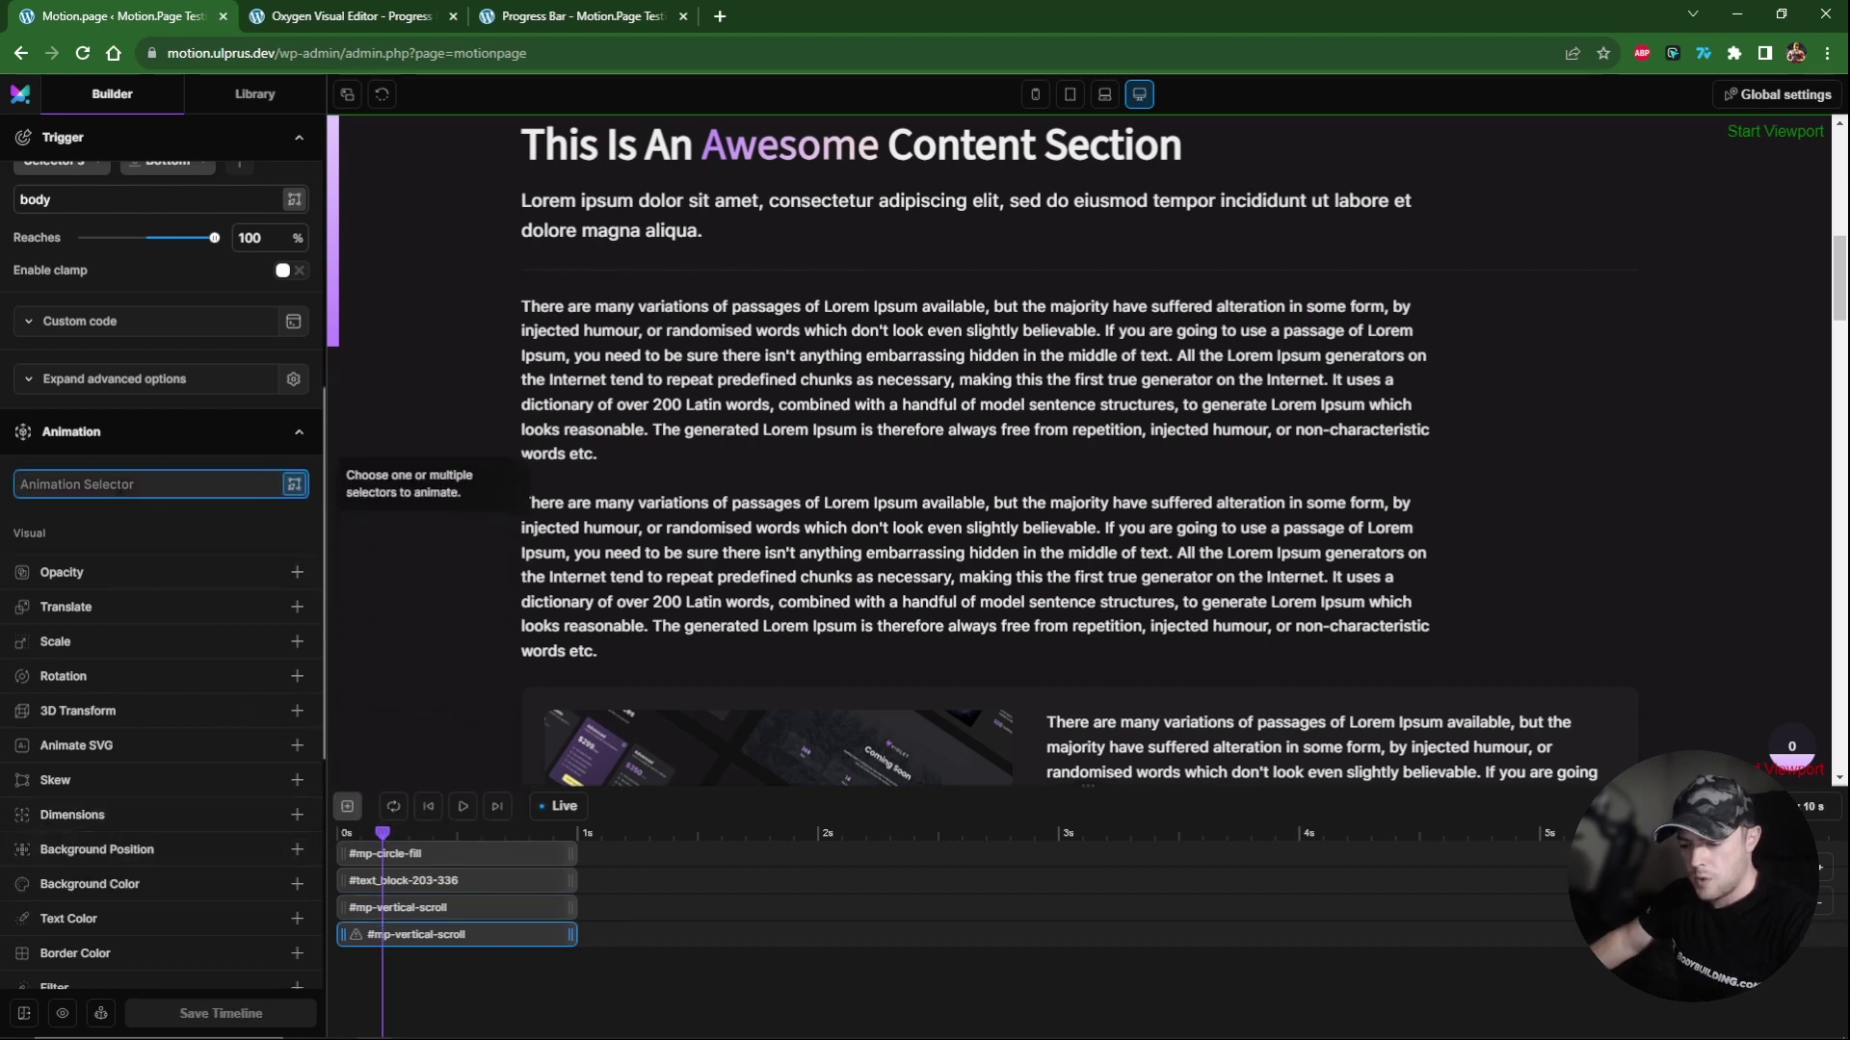
{"action": "type", "text": "#mp-vertical-scroll"}
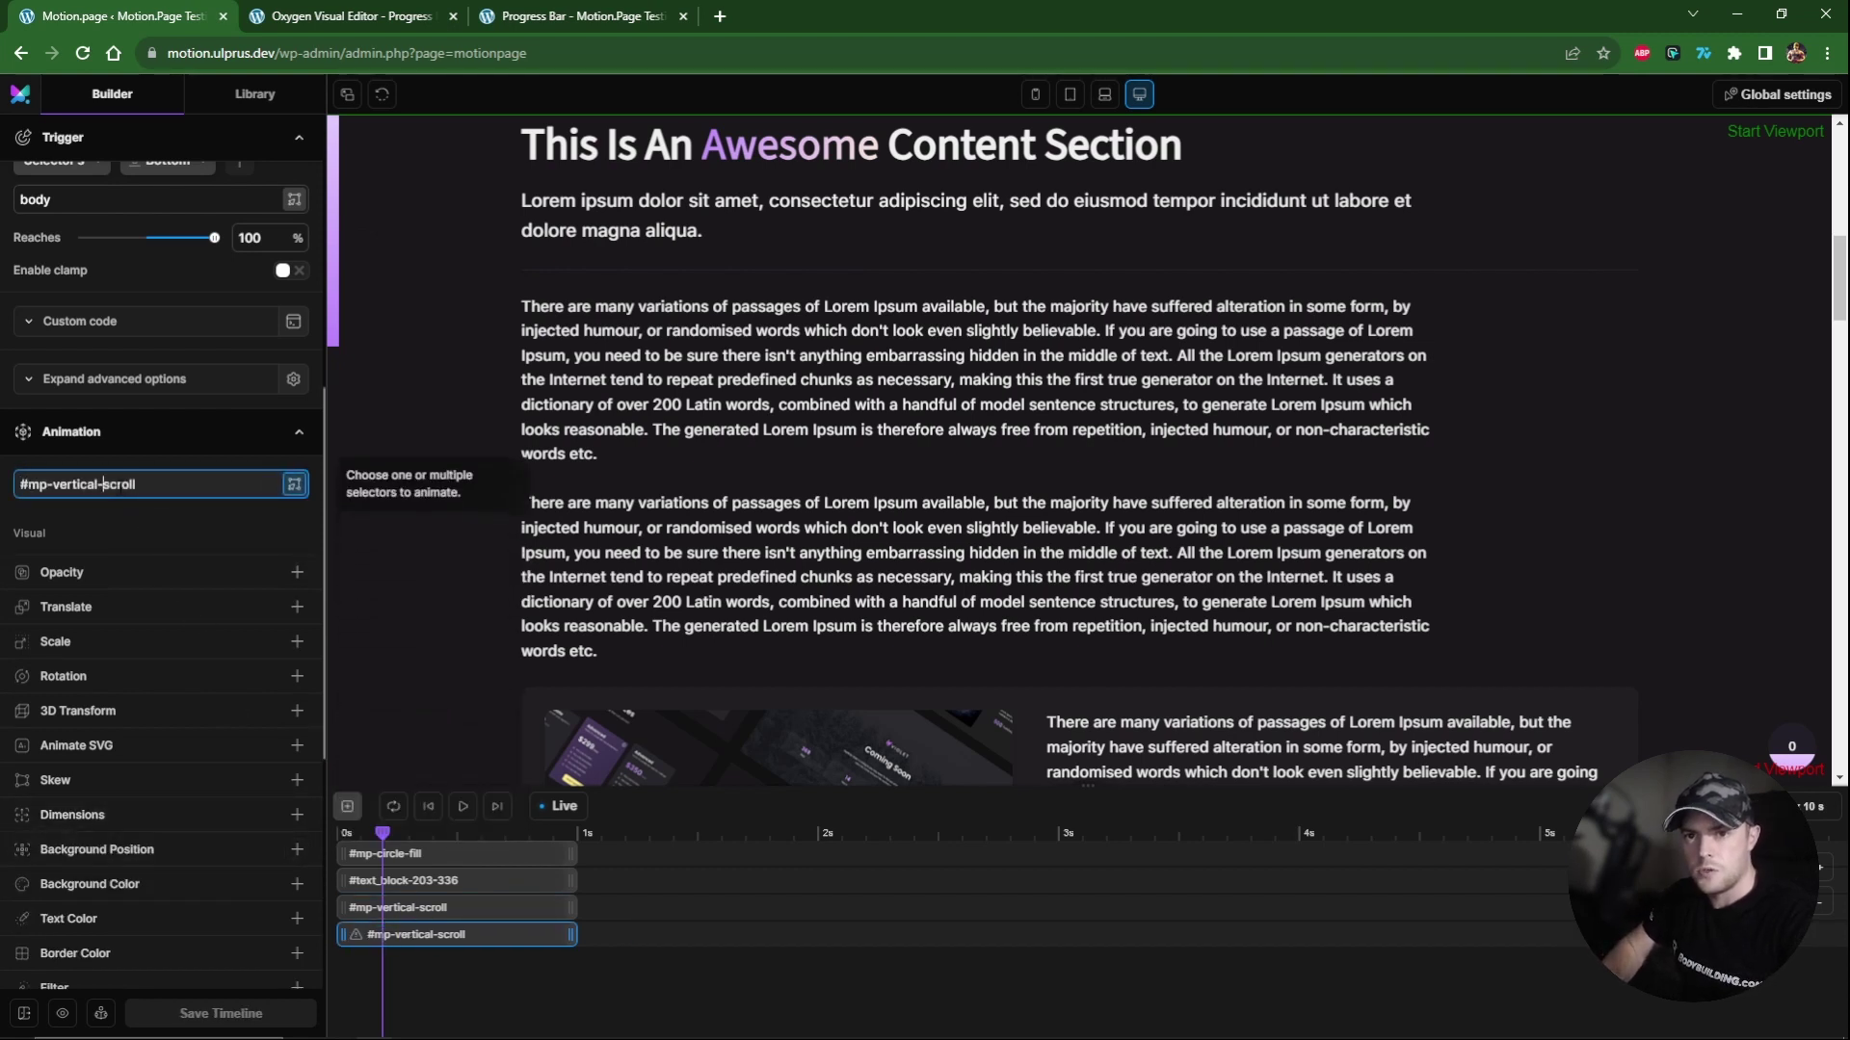
{"action": "double_click", "coordinate": [74, 484]}
{"action": "type", "text": "horizontal"}
{"action": "key", "text": "Return"}
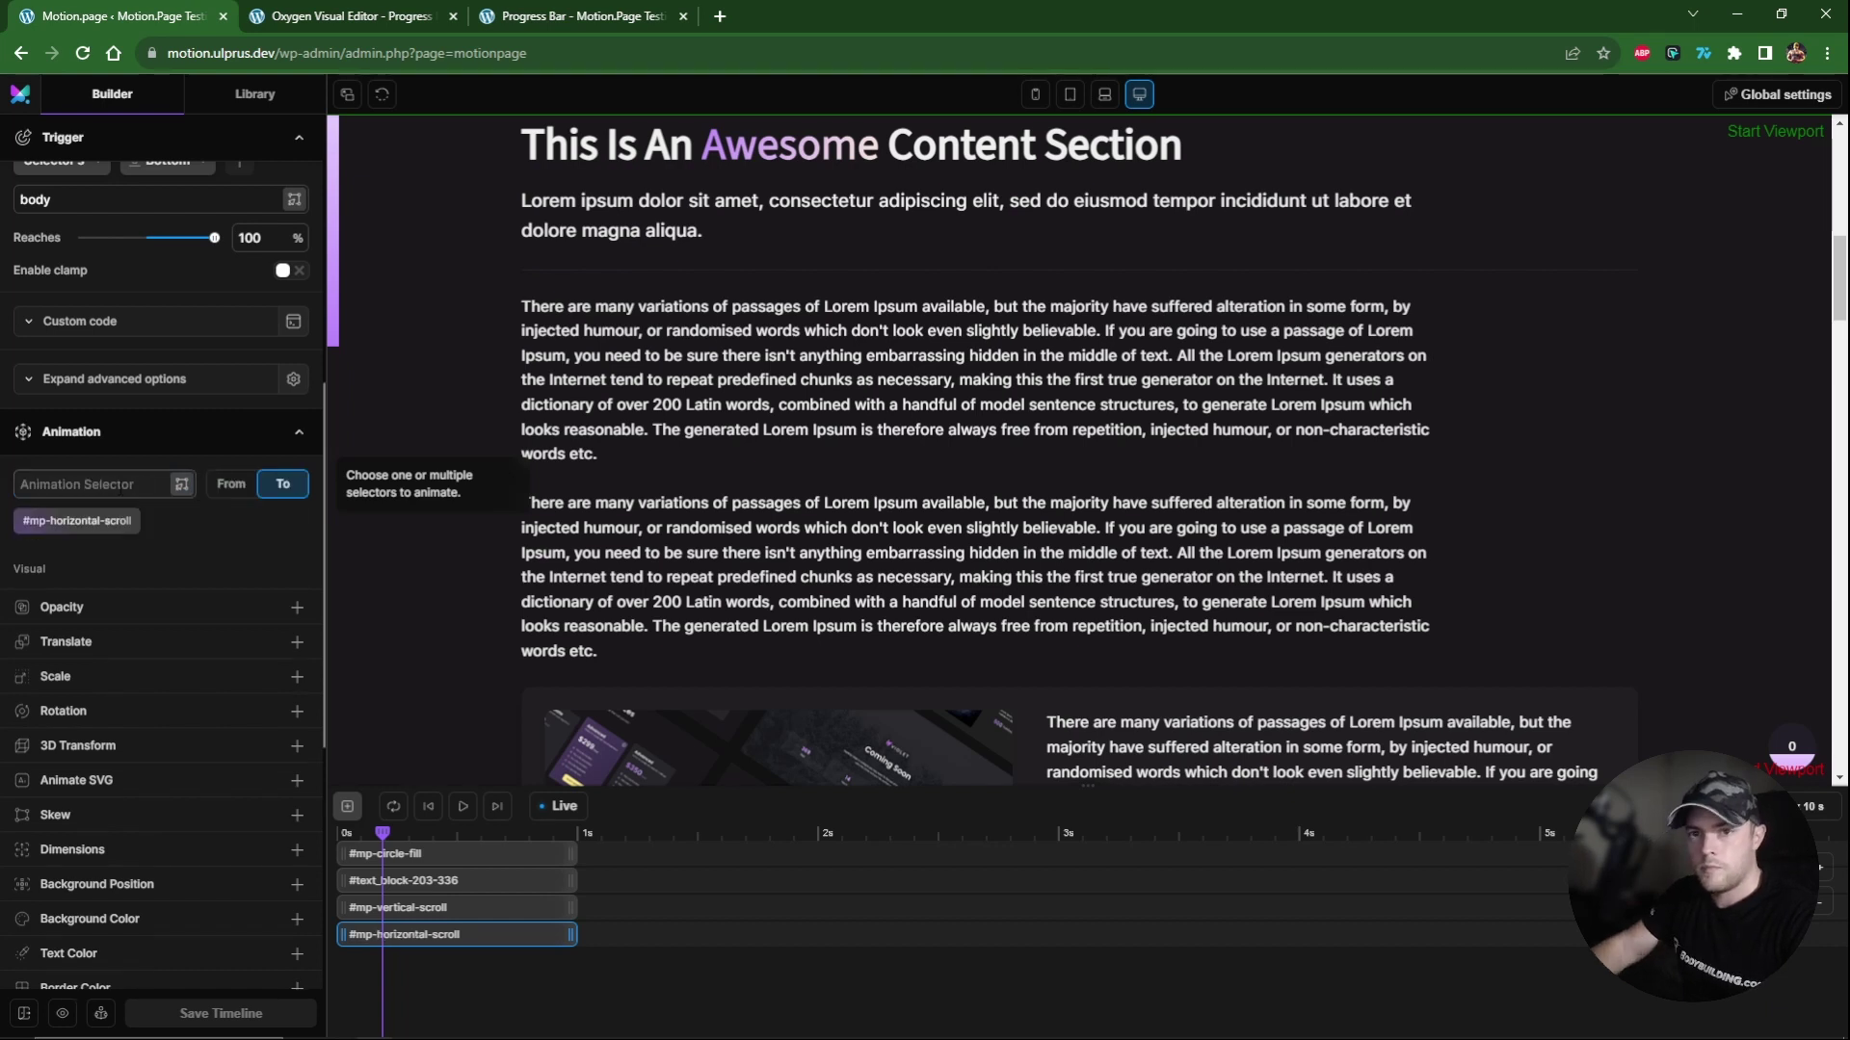
Add a Dimensions animation with a width of 100 vw to the #mp-horizontal-scroll node and save the timeline.
{"action": "scroll", "coordinate": [241, 568], "scroll_direction": "down", "scroll_amount": 2}
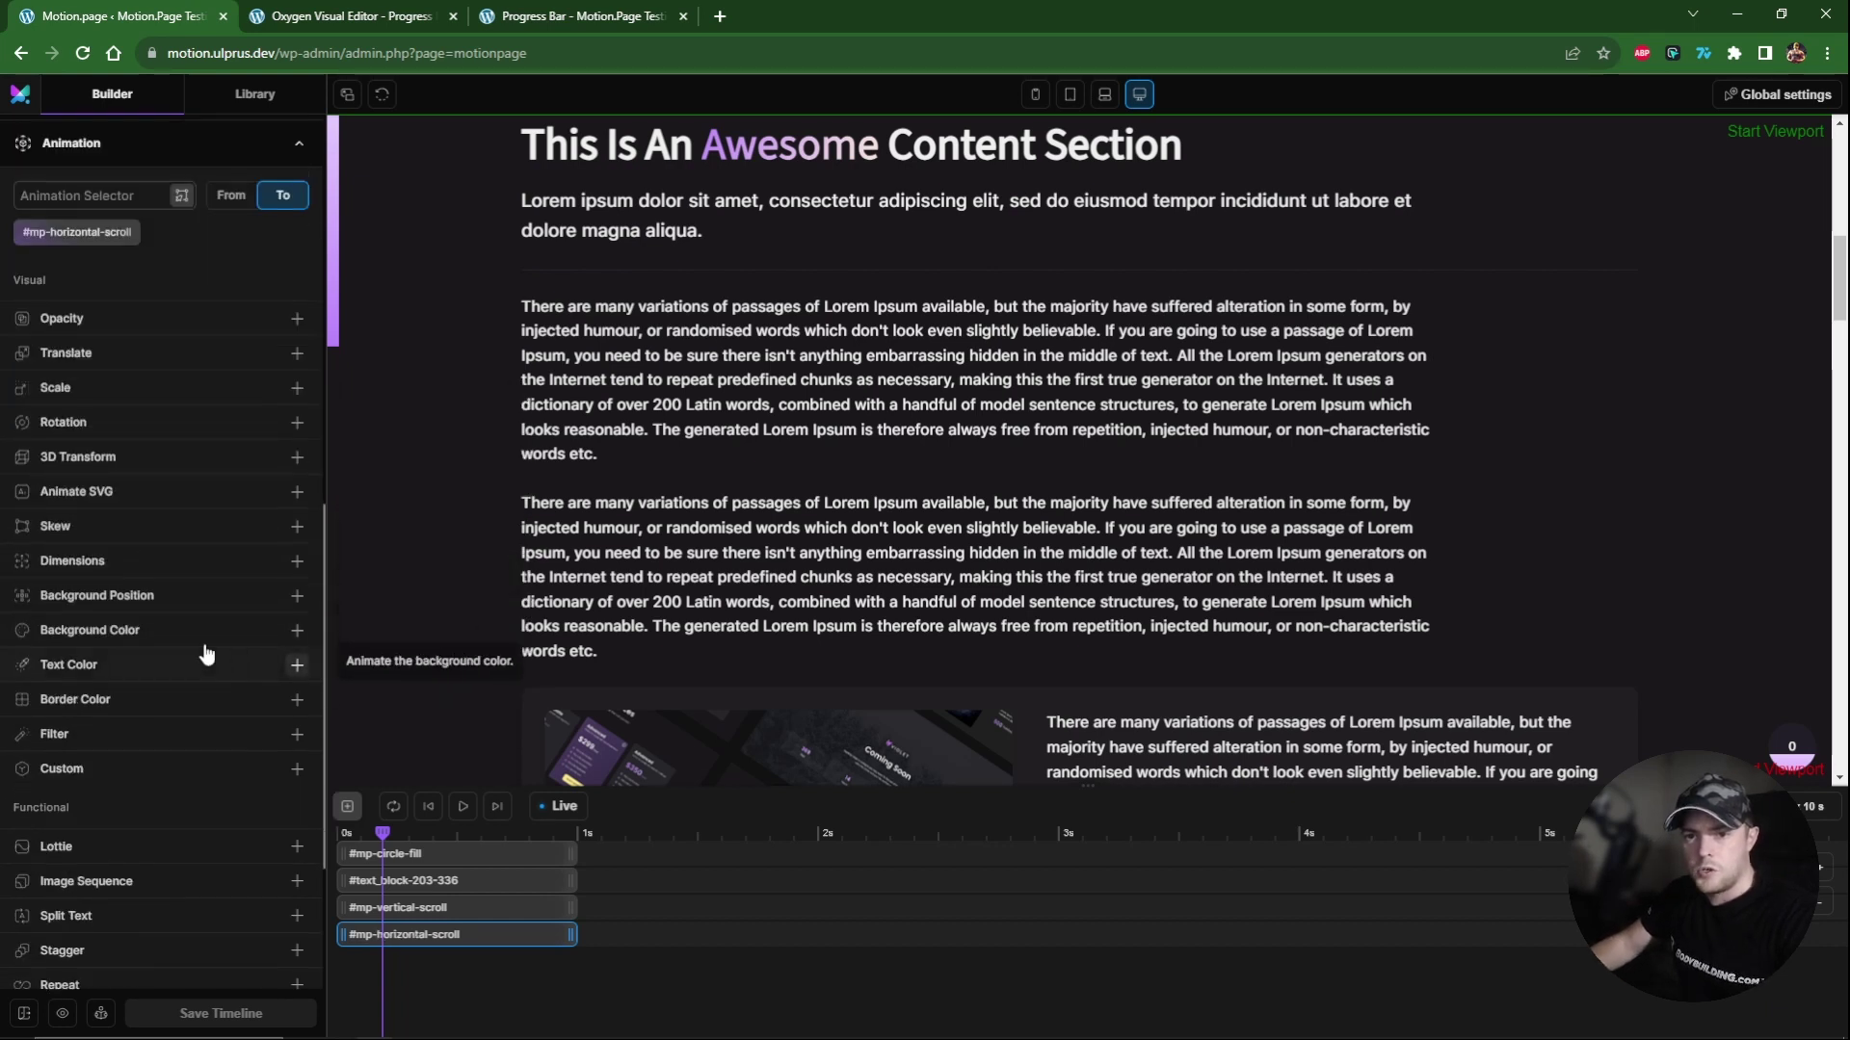
{"action": "left_click", "coordinate": [142, 667]}
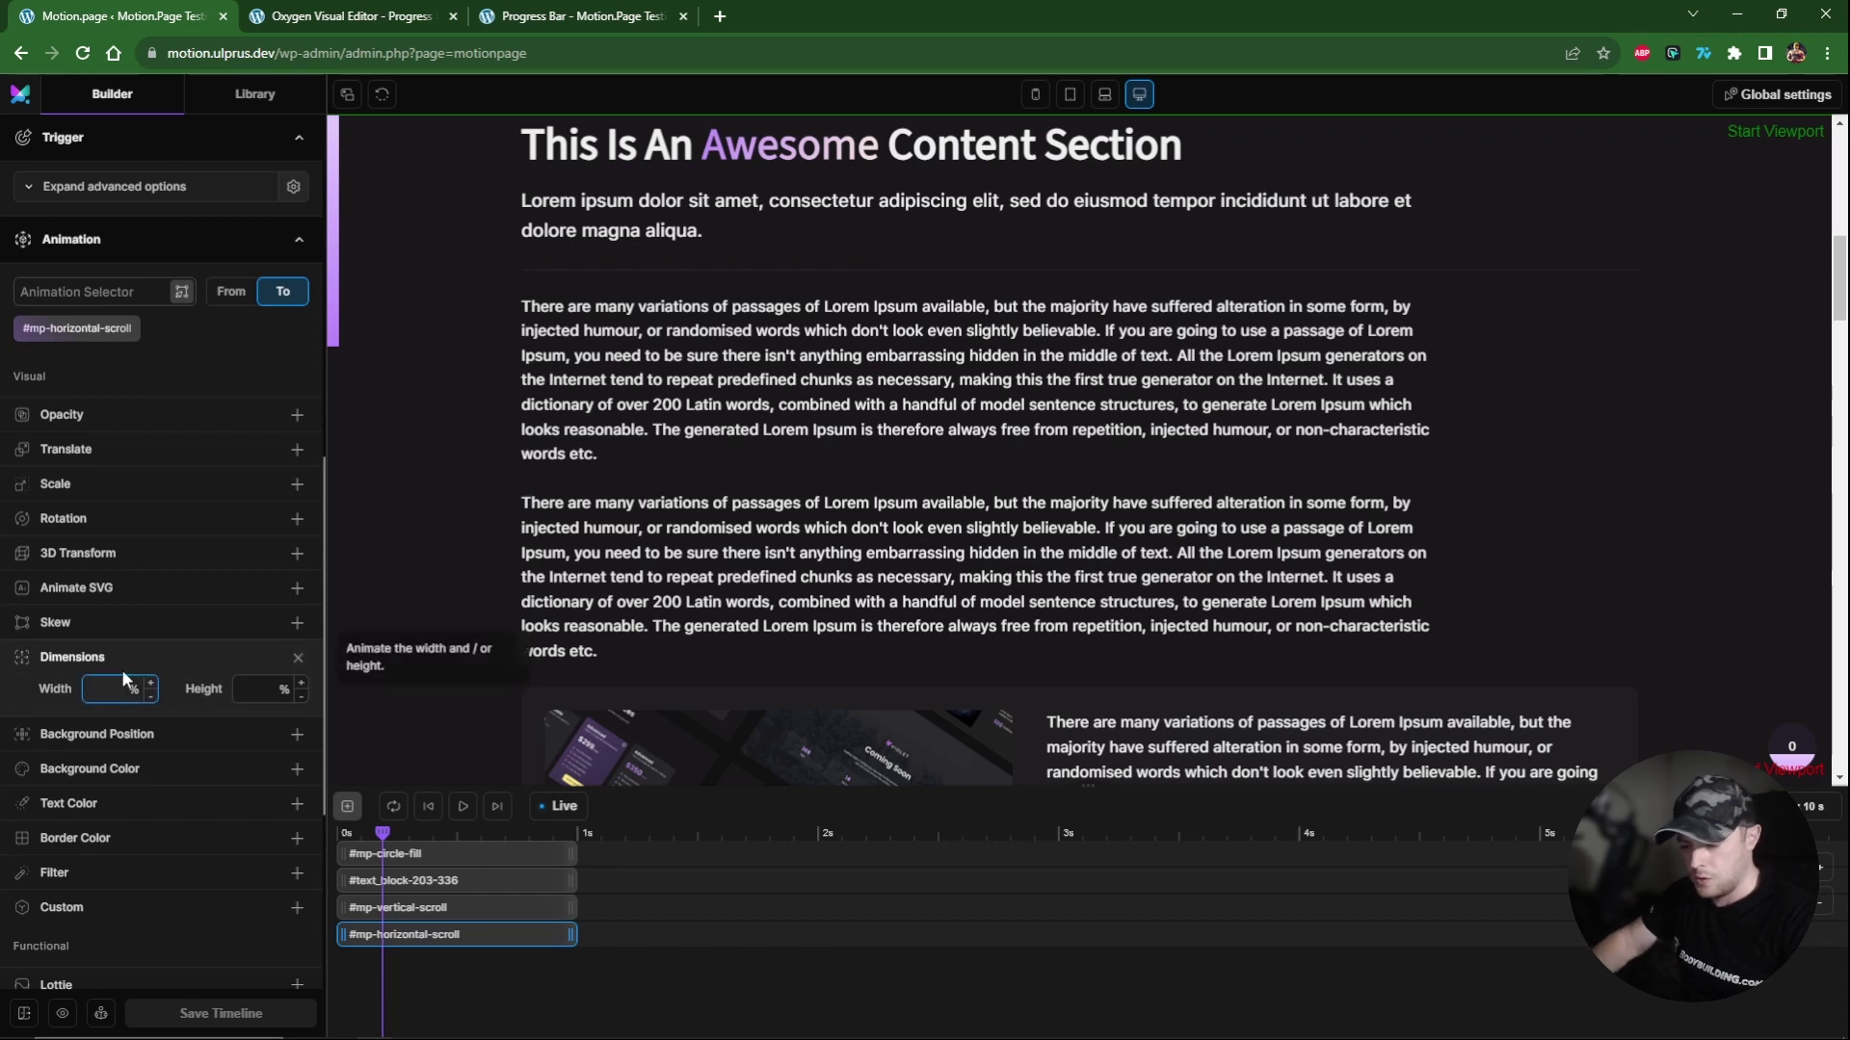
{"action": "type", "text": "100vw"}
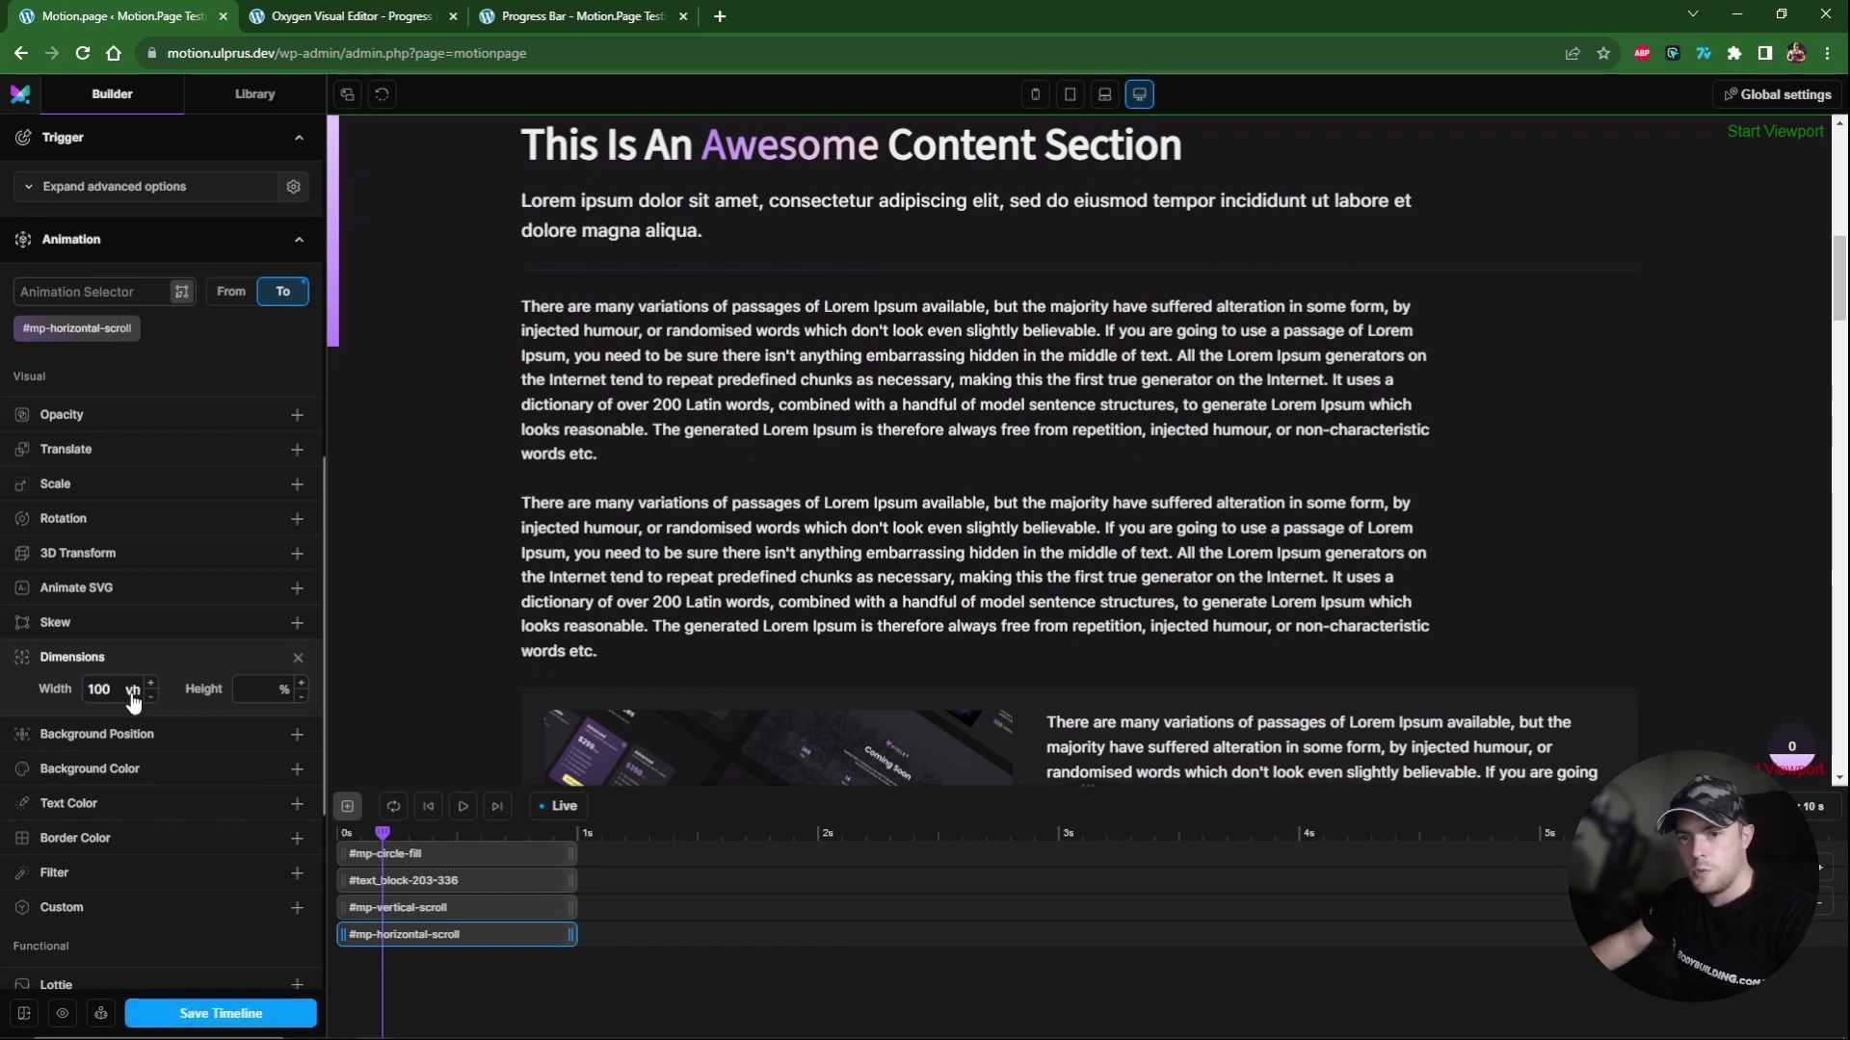
{"action": "scroll", "coordinate": [503, 351], "scroll_direction": "down", "scroll_amount": 8}
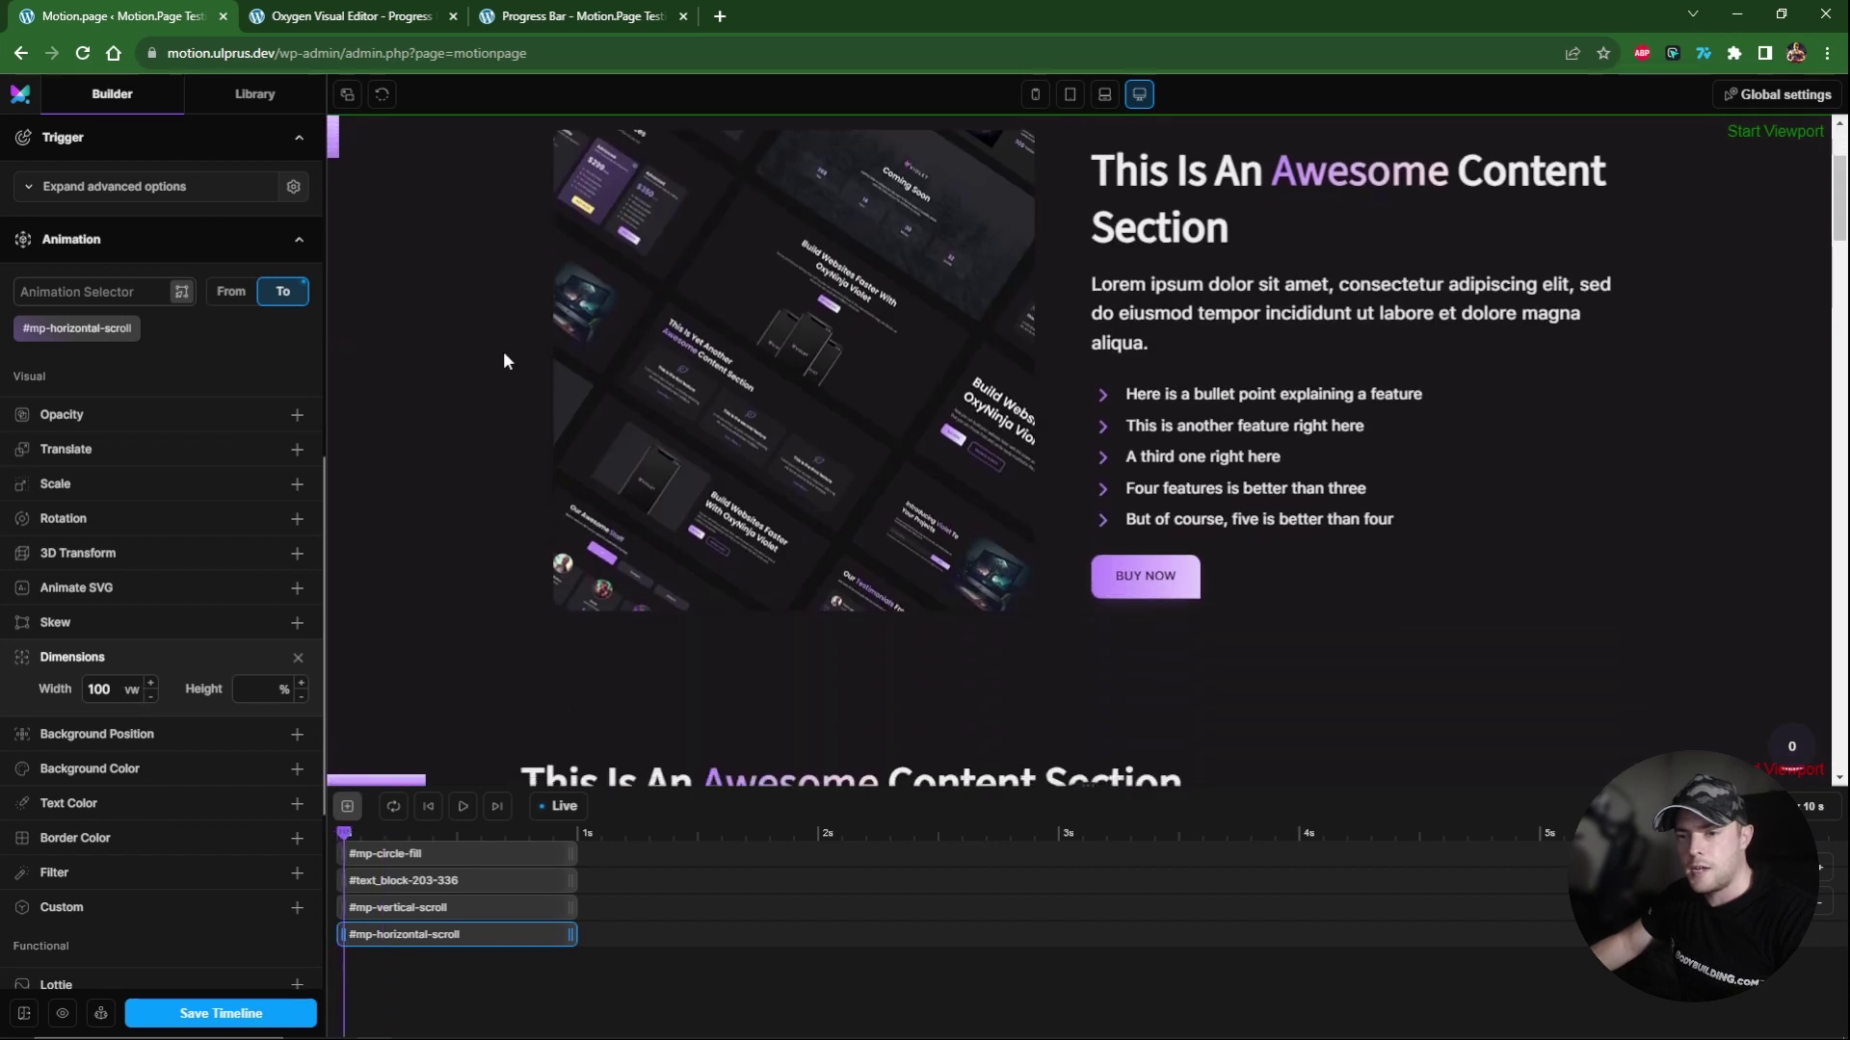
{"action": "scroll", "coordinate": [505, 350], "scroll_direction": "down", "scroll_amount": 10}
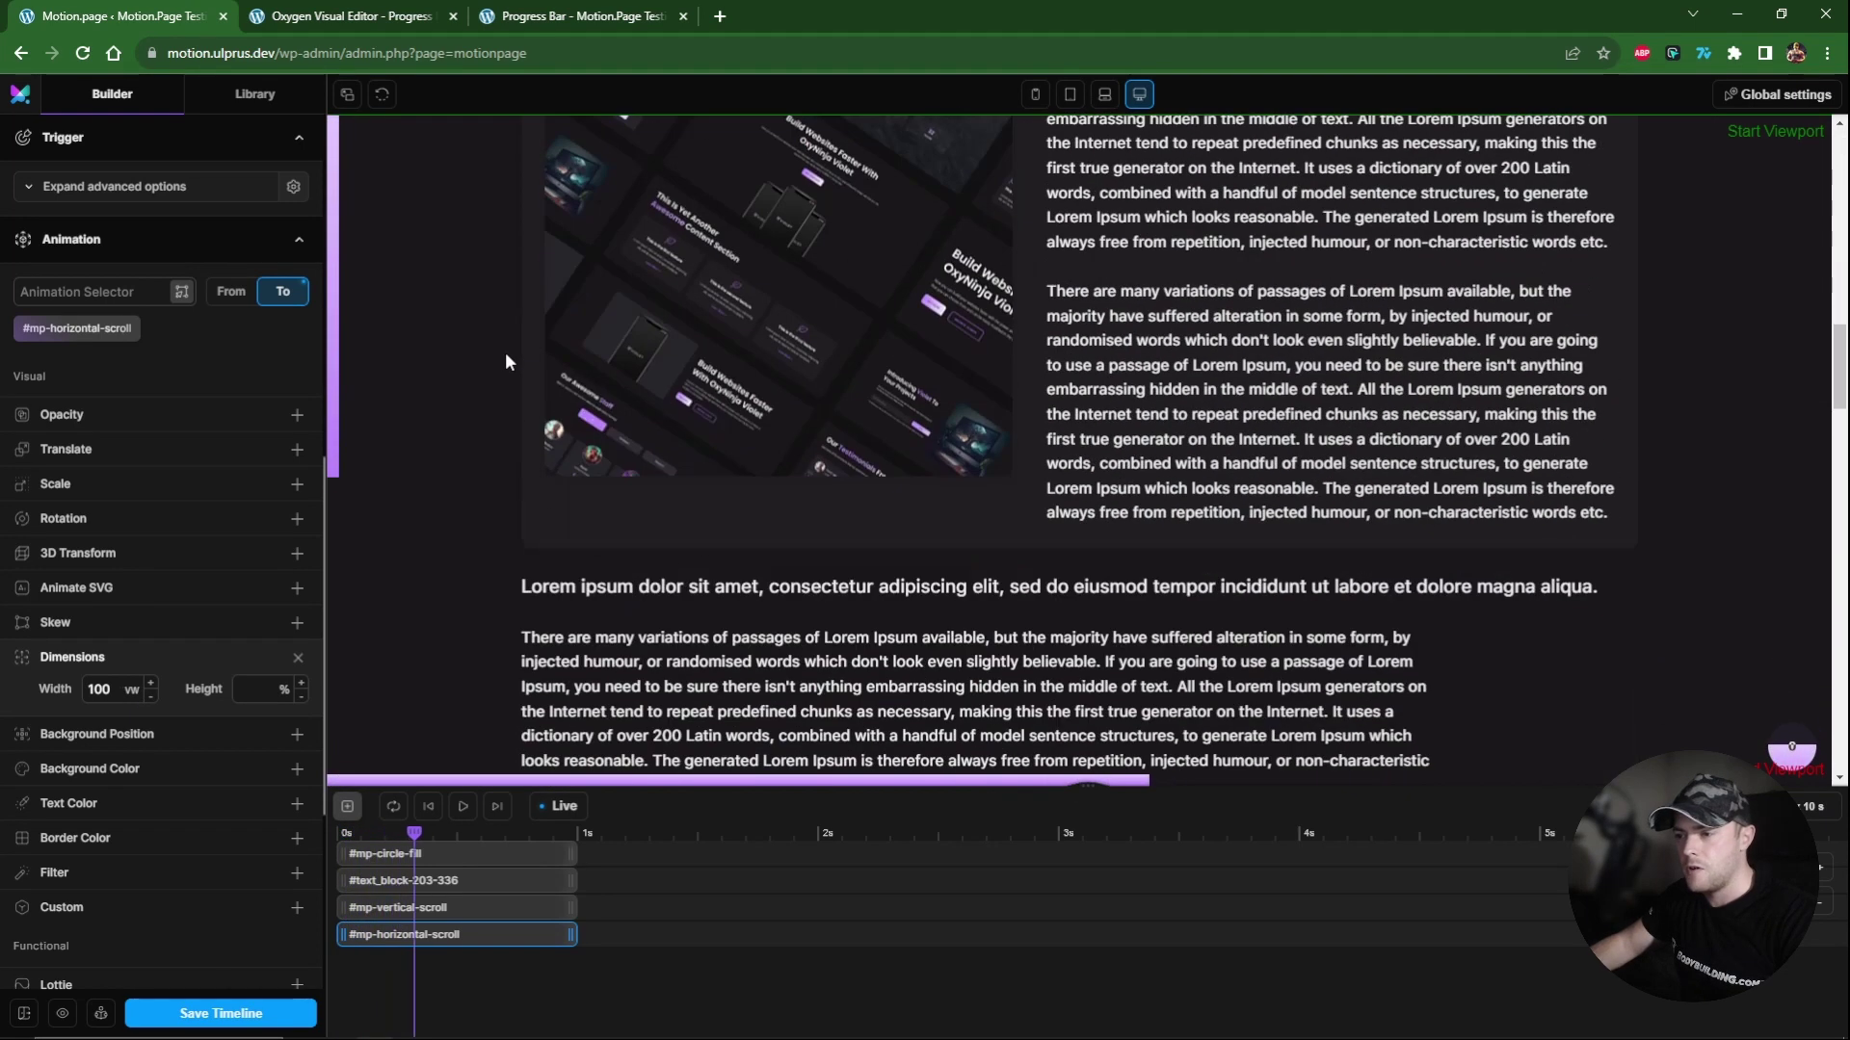
{"action": "left_click", "coordinate": [236, 1013]}
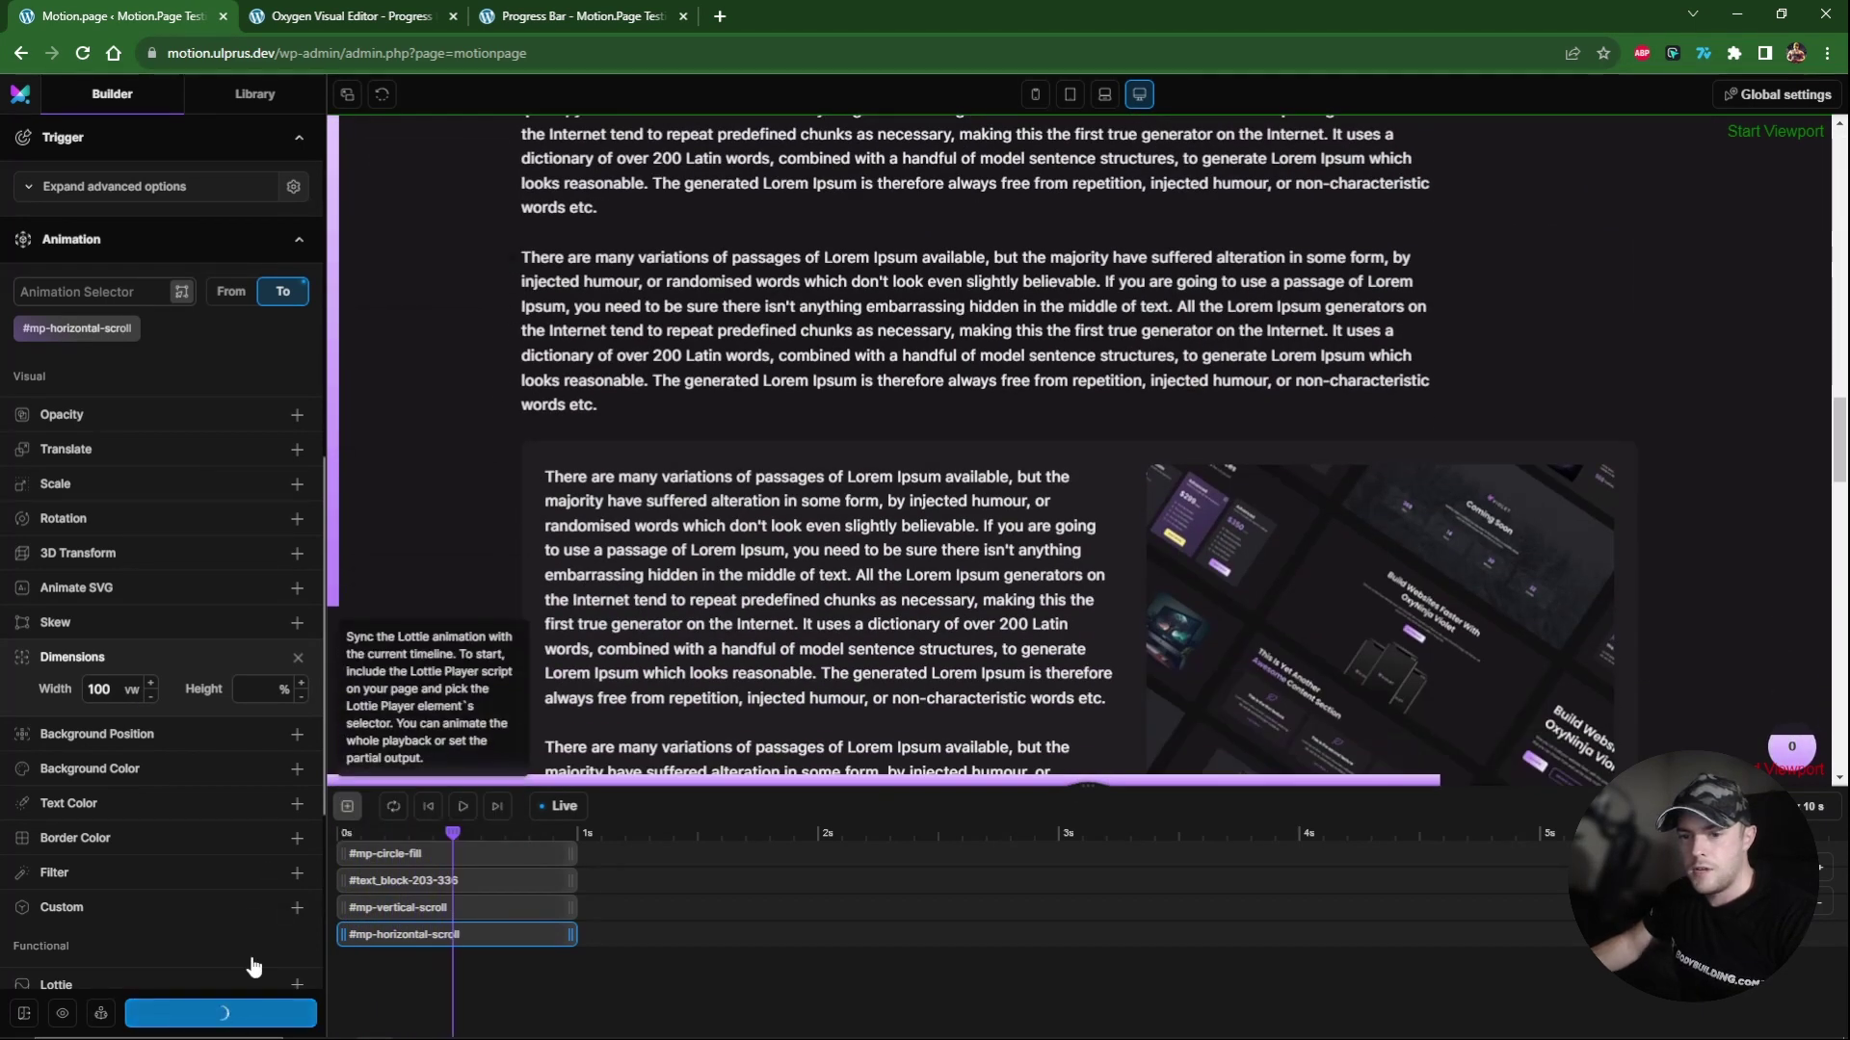
Check how the horizontal bar, vertical bar and circular counter follow scrolling in both directions on the live Progress Bar page.
{"action": "left_click", "coordinate": [583, 15]}
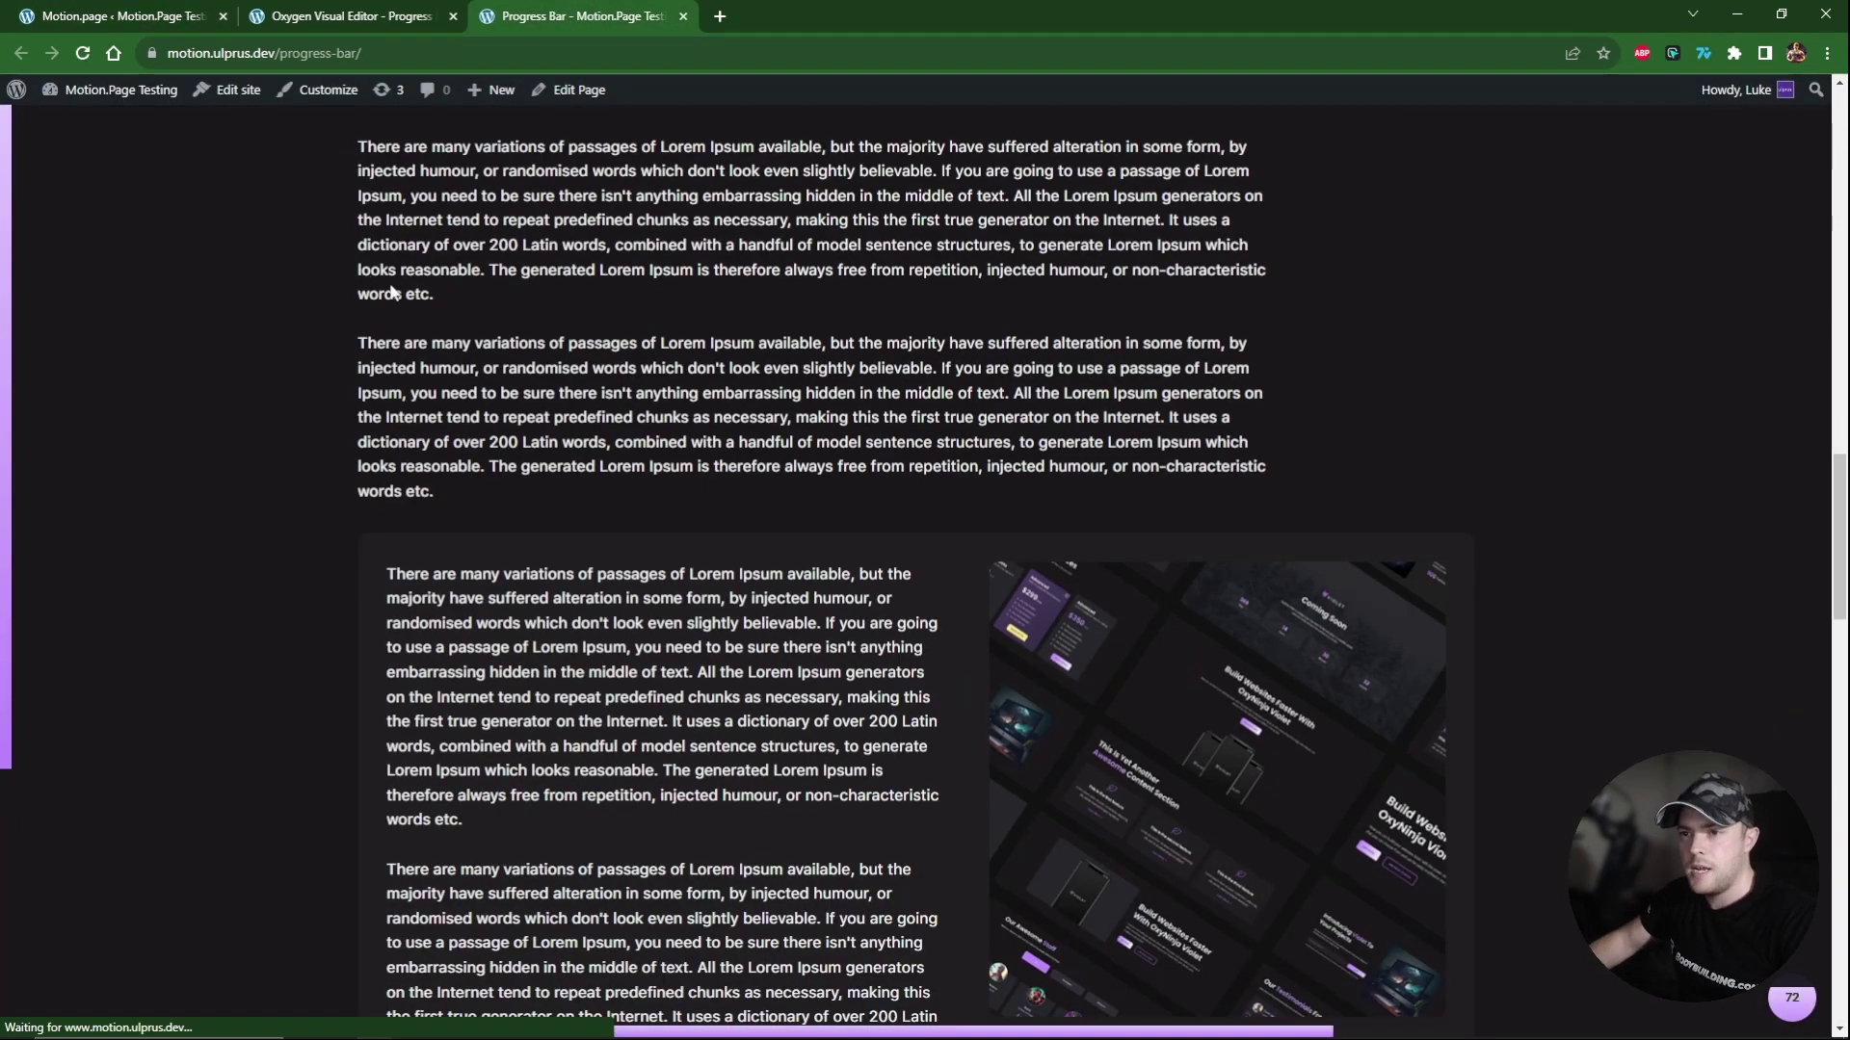
{"action": "scroll", "coordinate": [414, 342], "scroll_direction": "down", "scroll_amount": 5}
{"action": "scroll", "coordinate": [412, 343], "scroll_direction": "down", "scroll_amount": 10}
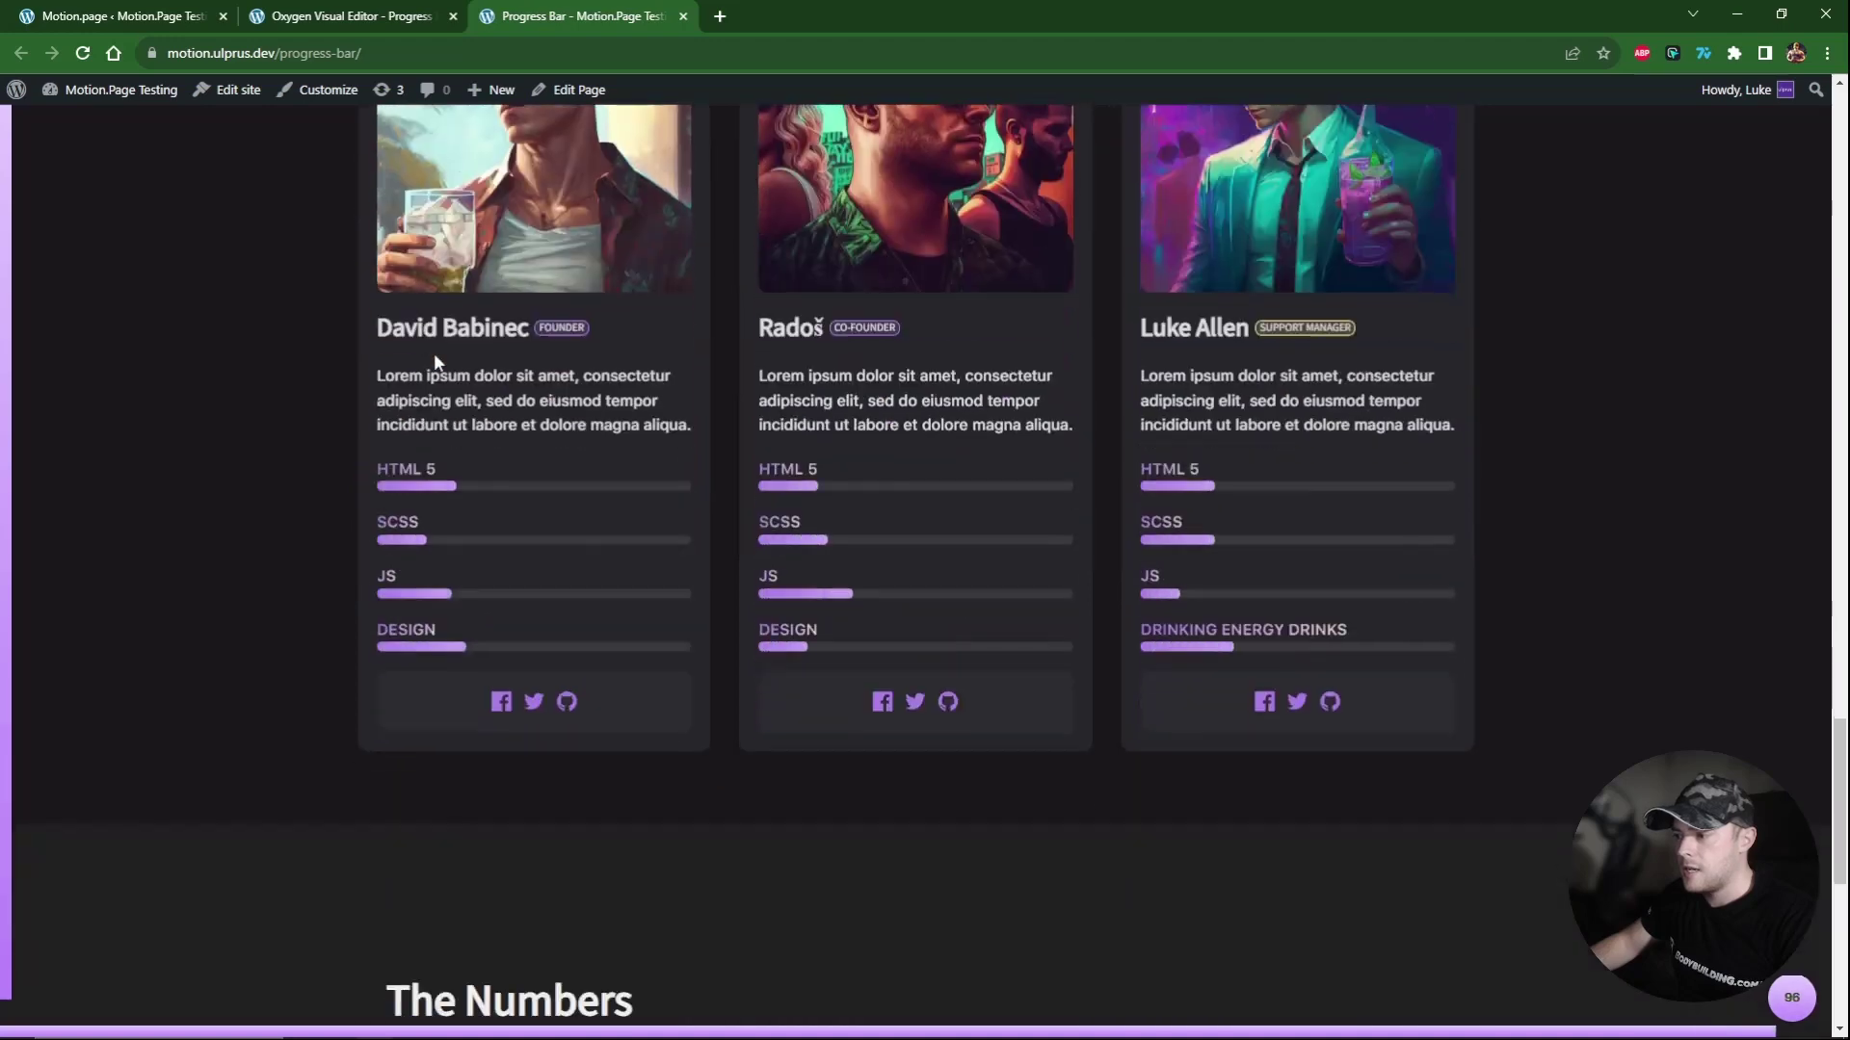
{"action": "scroll", "coordinate": [446, 373], "scroll_direction": "up", "scroll_amount": 20}
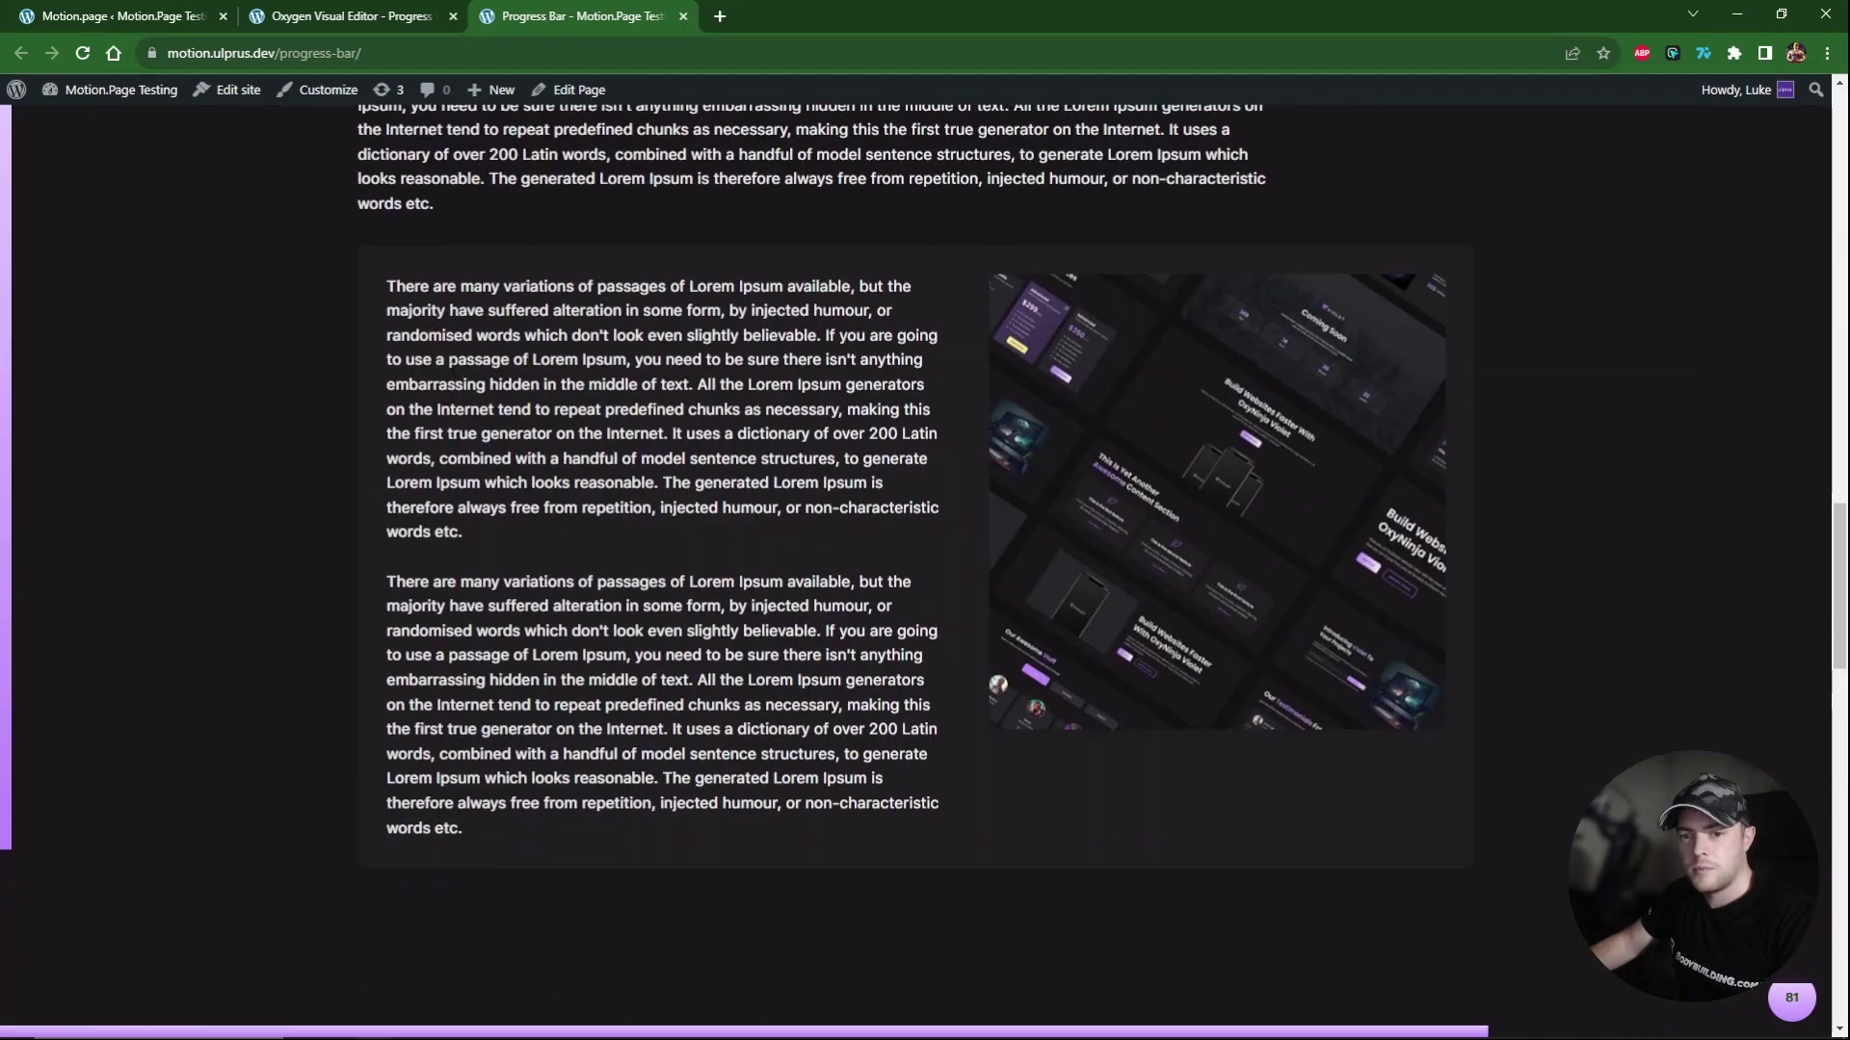
{"action": "scroll", "coordinate": [453, 370], "scroll_direction": "up", "scroll_amount": 10}
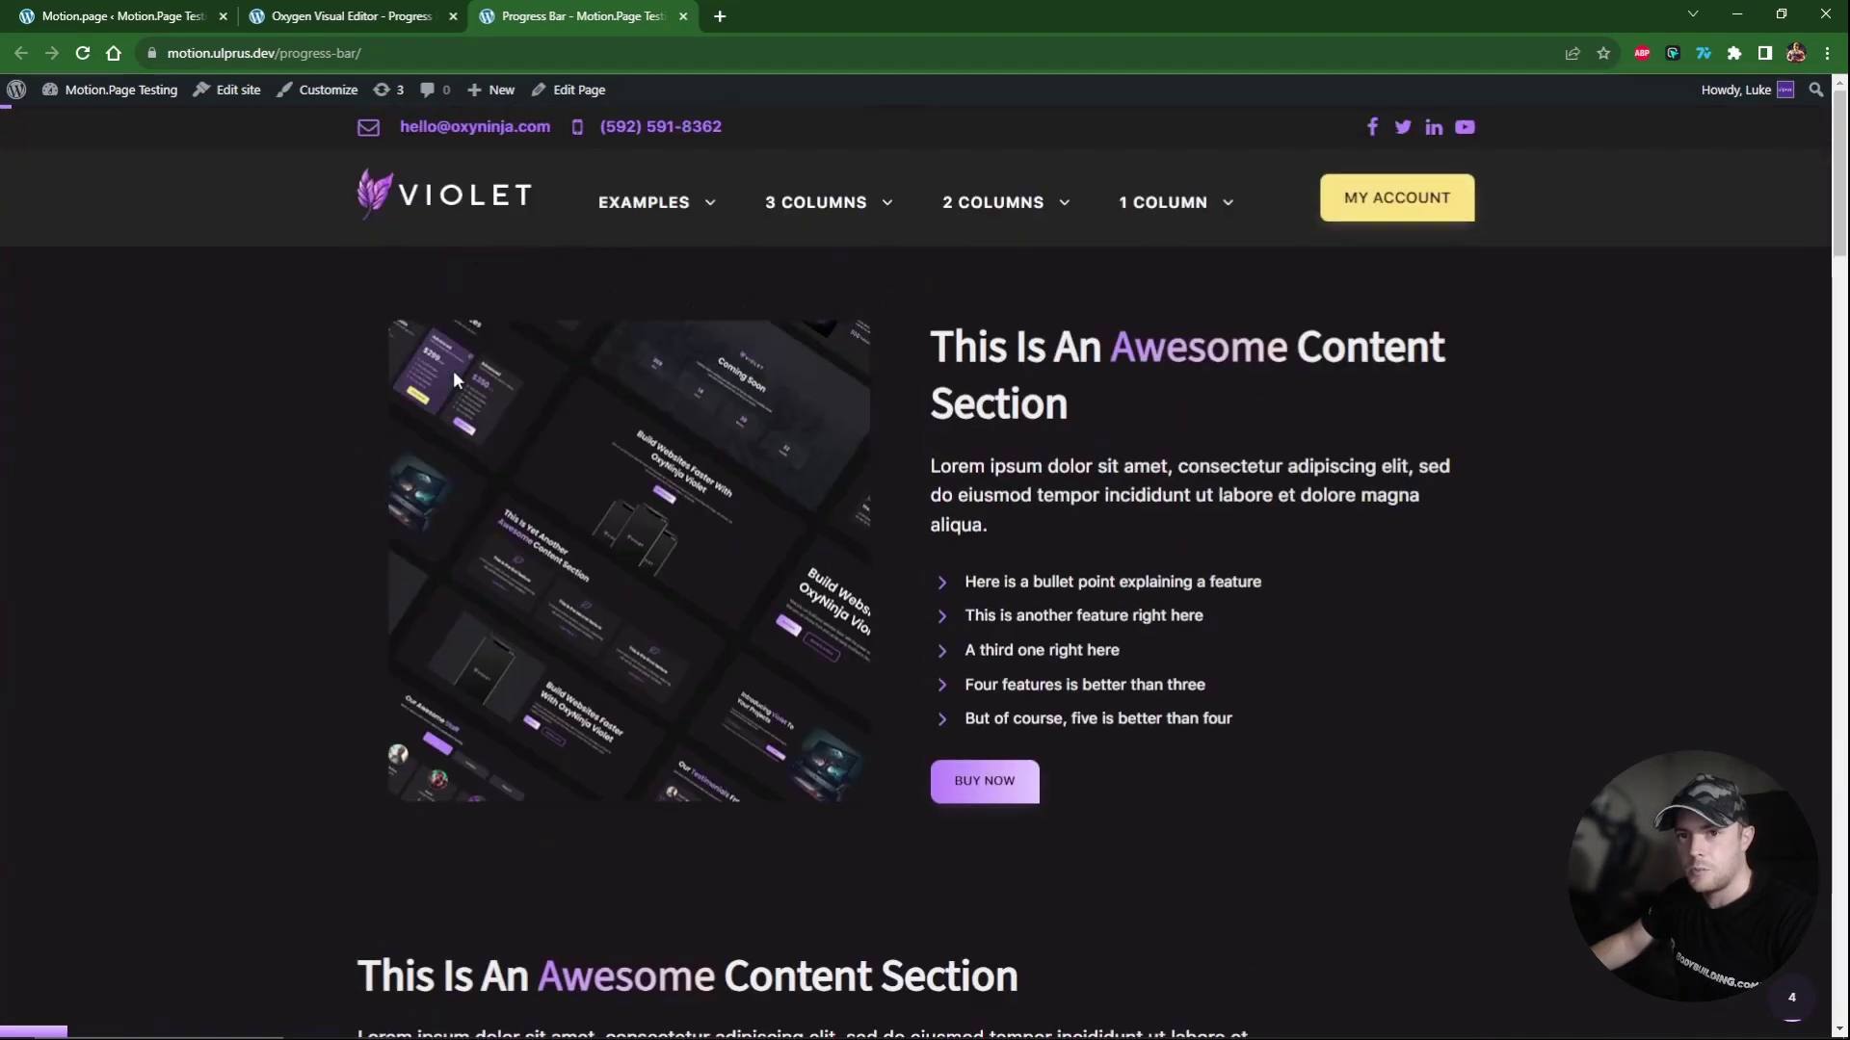
{"action": "scroll", "coordinate": [453, 368], "scroll_direction": "down", "scroll_amount": 6}
{"action": "scroll", "coordinate": [453, 368], "scroll_direction": "down", "scroll_amount": 7}
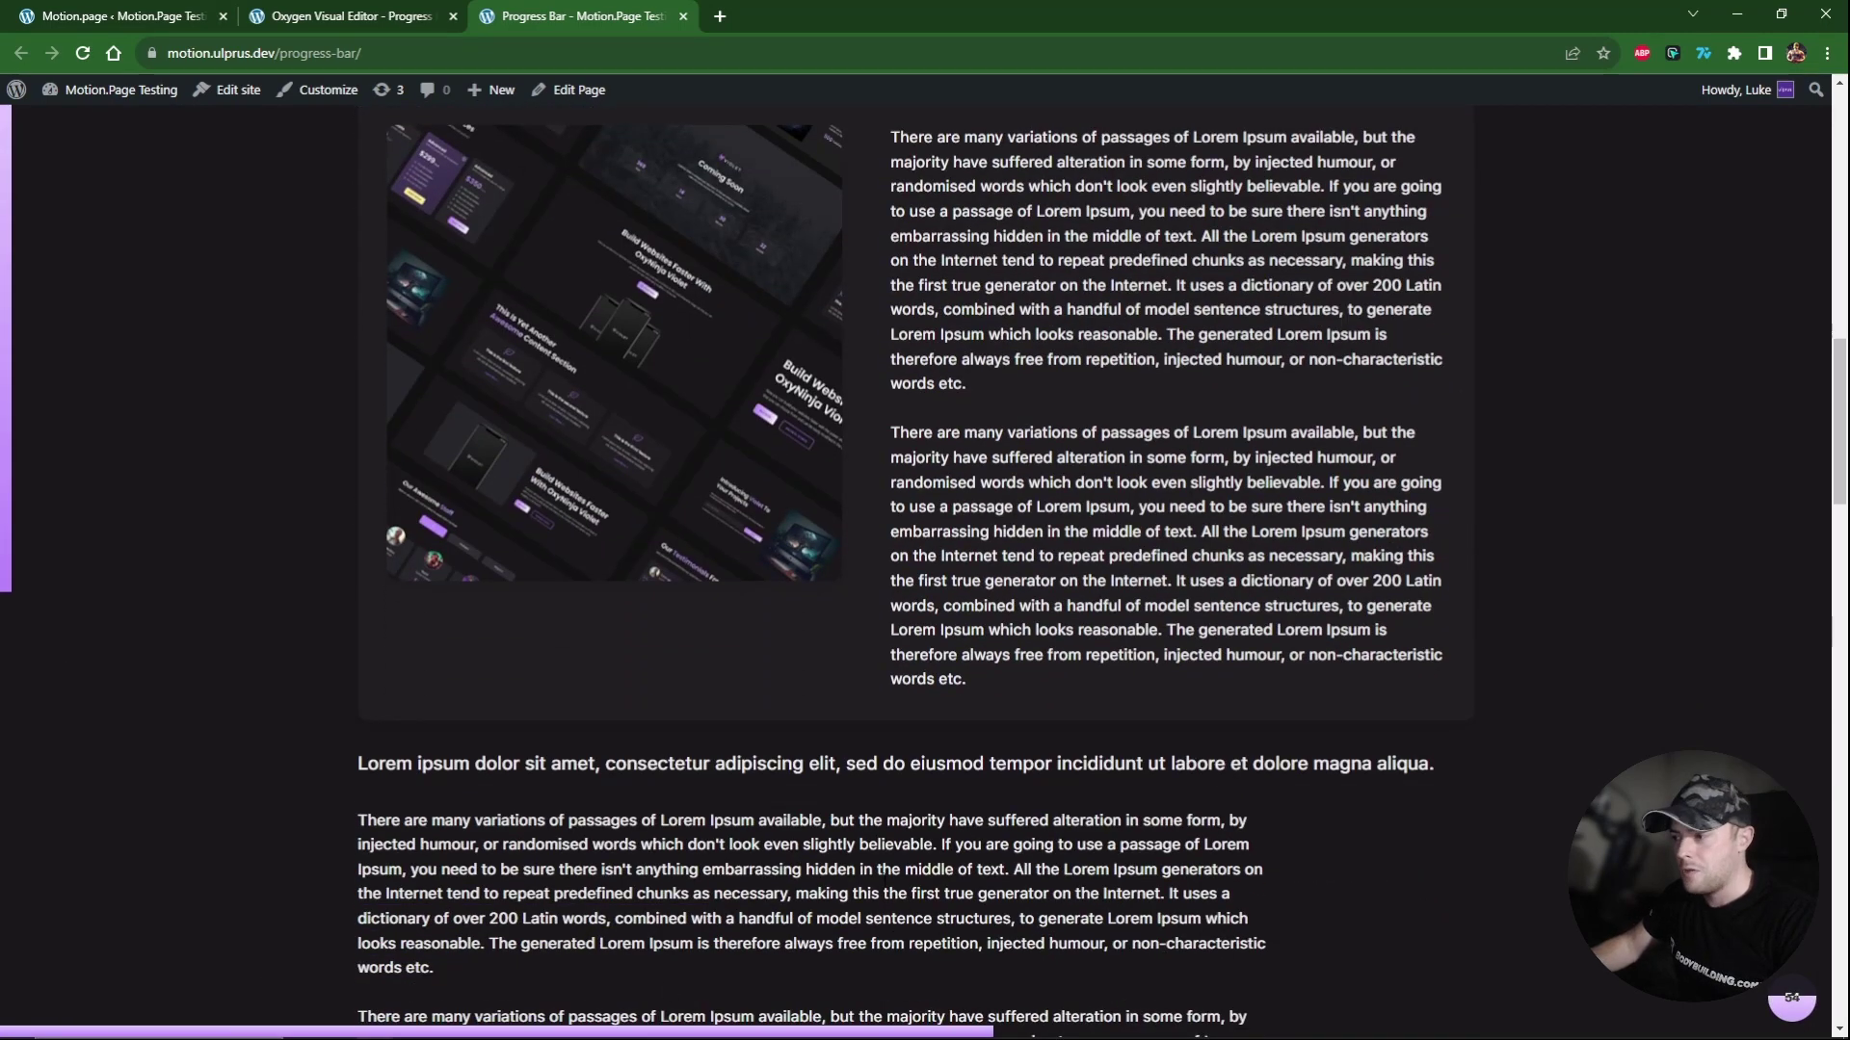
{"action": "scroll", "coordinate": [220, 618], "scroll_direction": "down", "scroll_amount": 8}
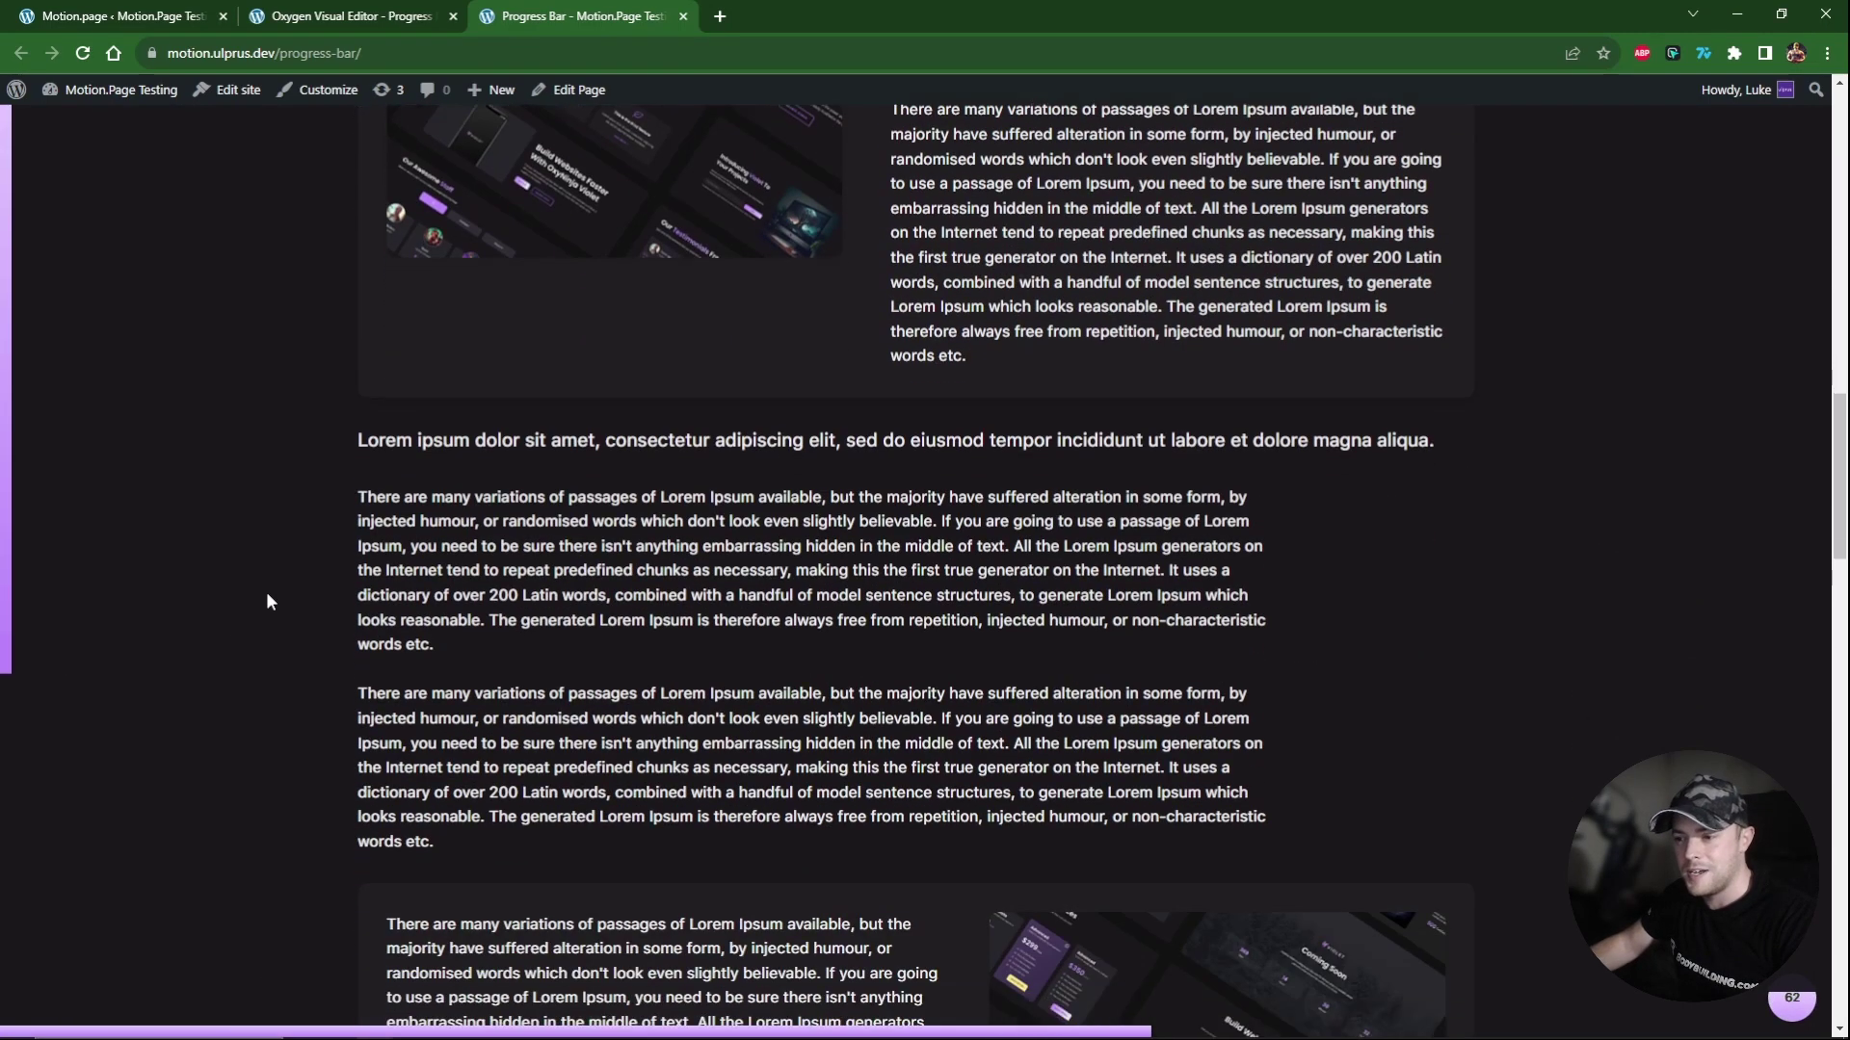
{"action": "scroll", "coordinate": [308, 617], "scroll_direction": "down", "scroll_amount": 6}
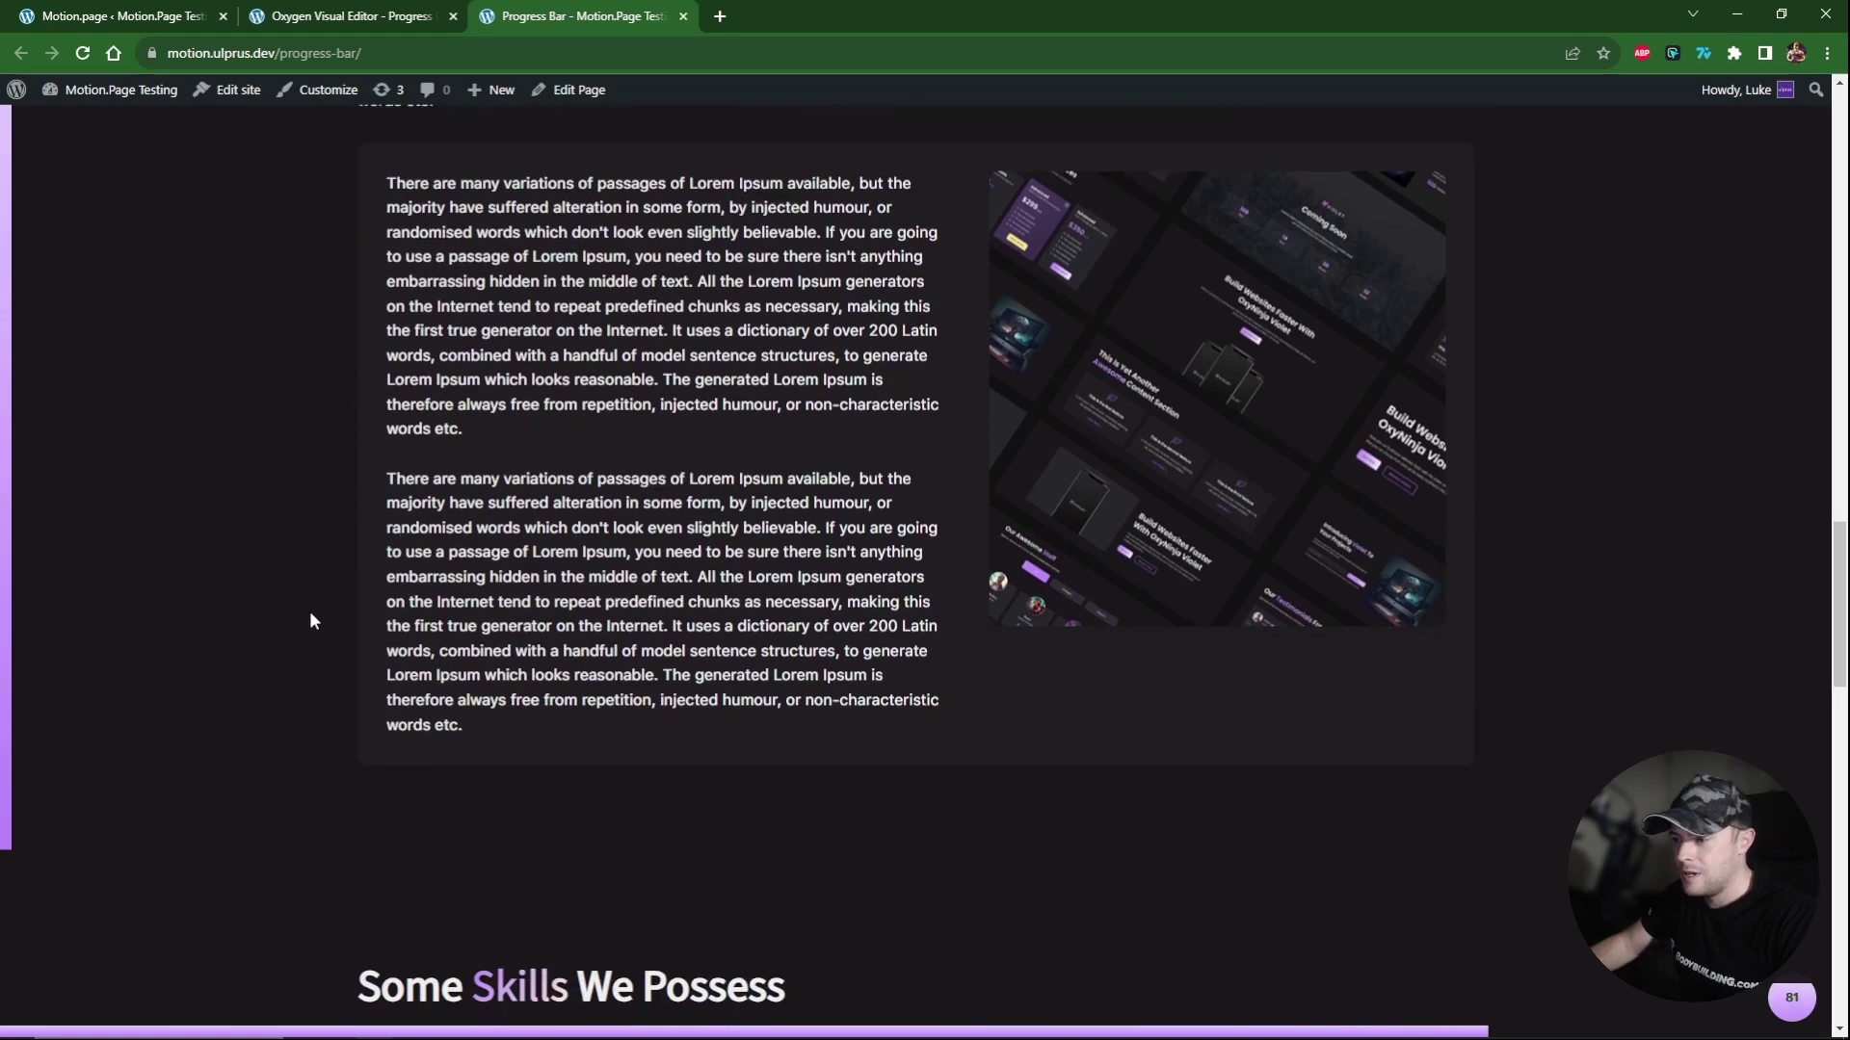
{"action": "scroll", "coordinate": [193, 726], "scroll_direction": "down", "scroll_amount": 12}
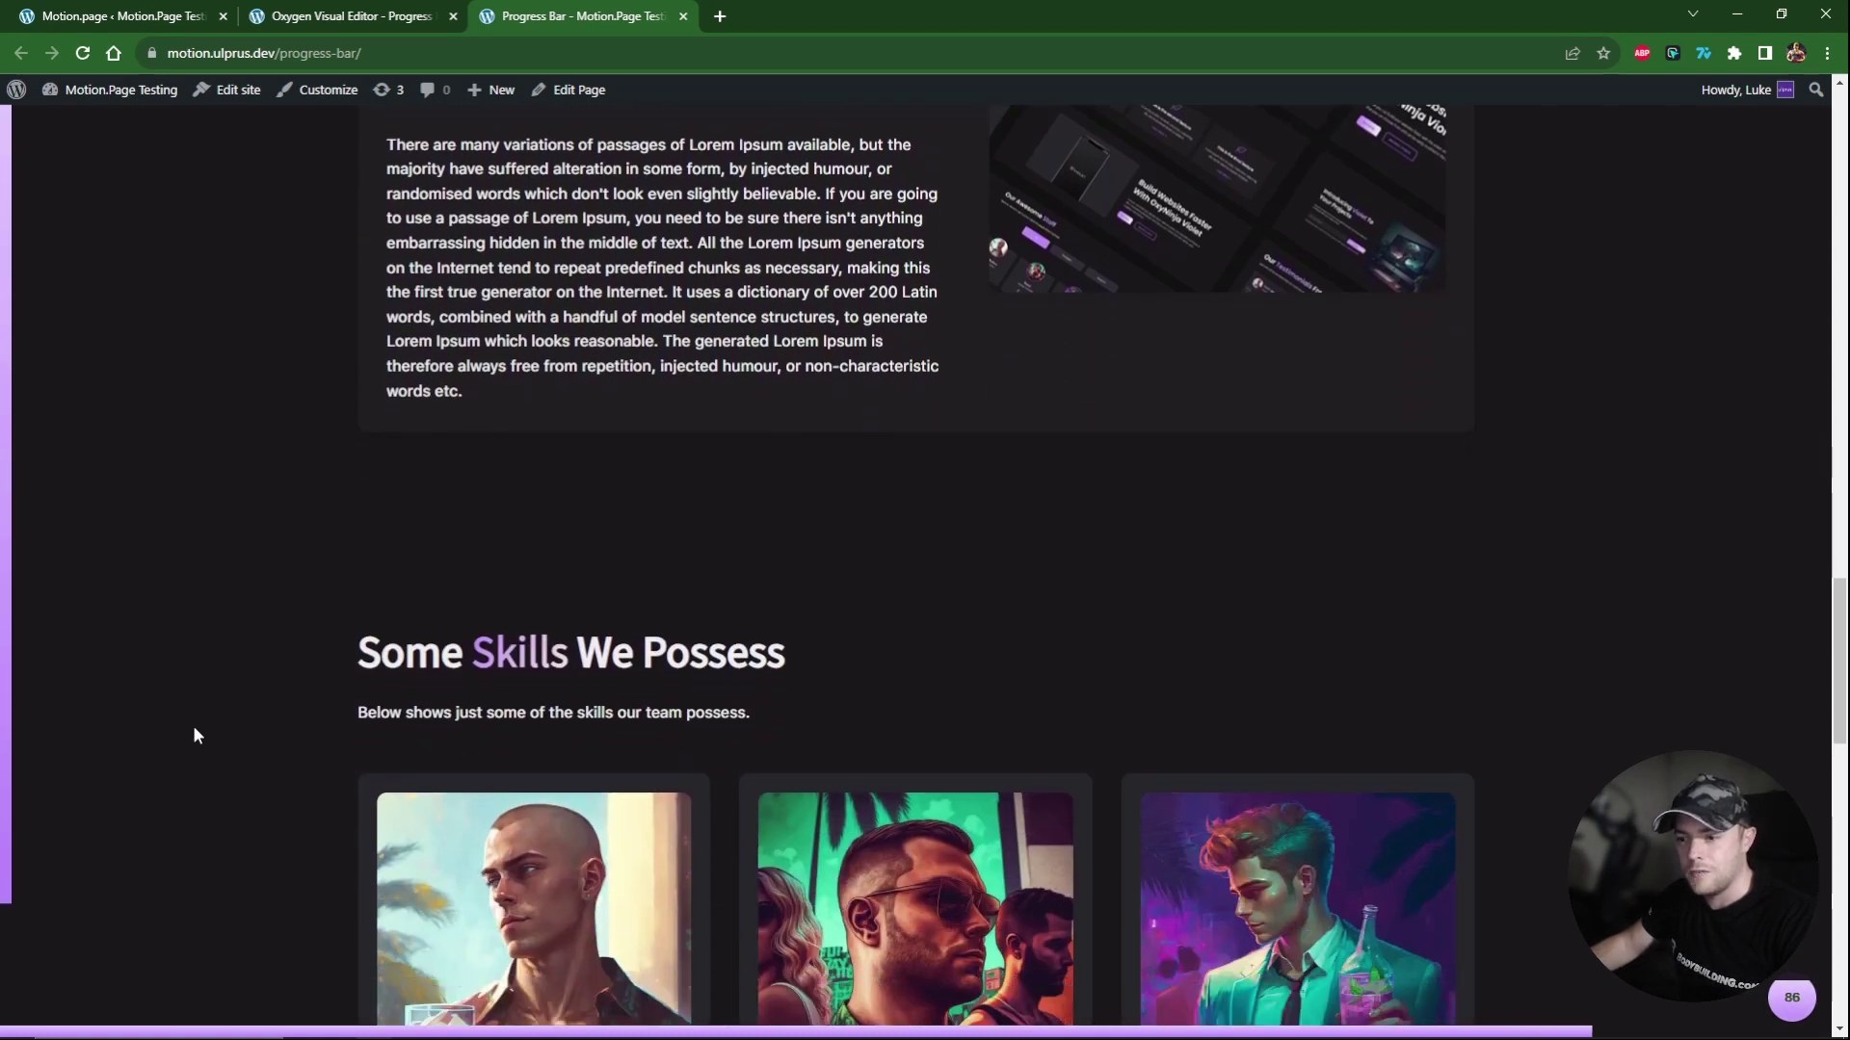
{"action": "scroll", "coordinate": [232, 701], "scroll_direction": "down", "scroll_amount": 3}
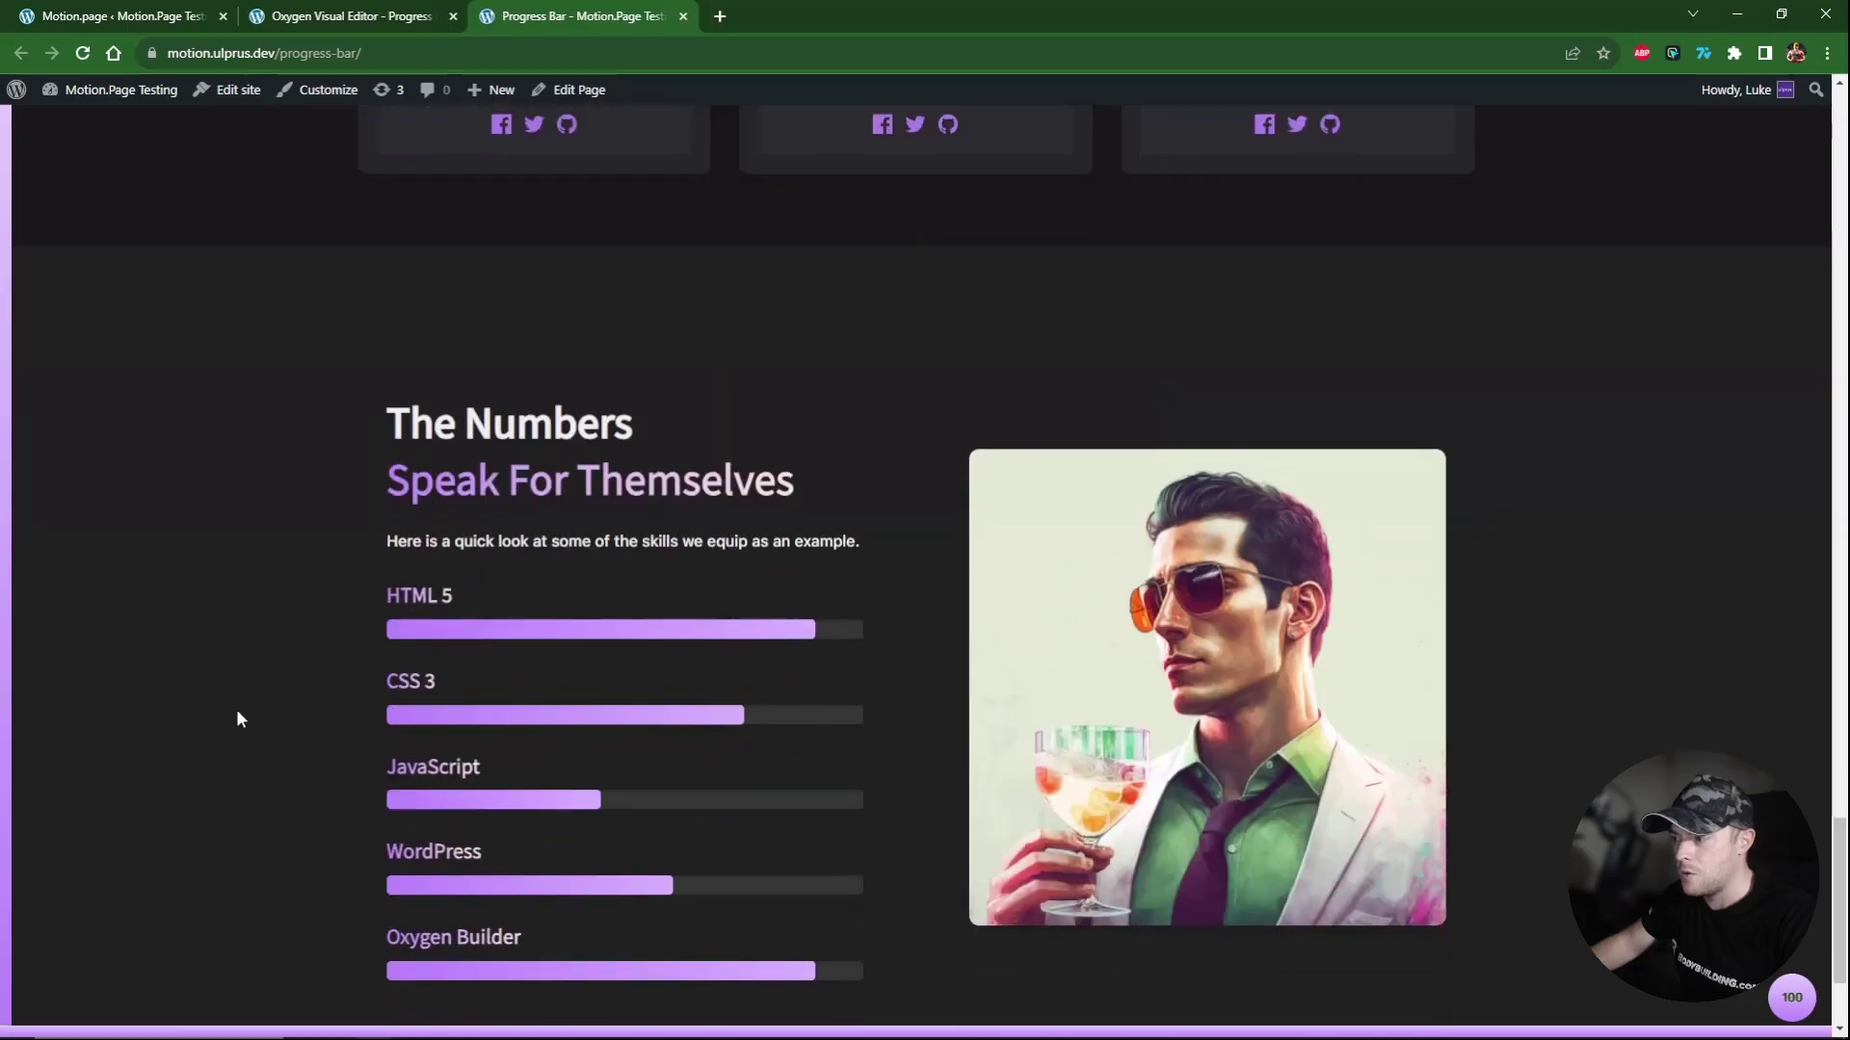
{"action": "scroll", "coordinate": [235, 709], "scroll_direction": "up", "scroll_amount": 7}
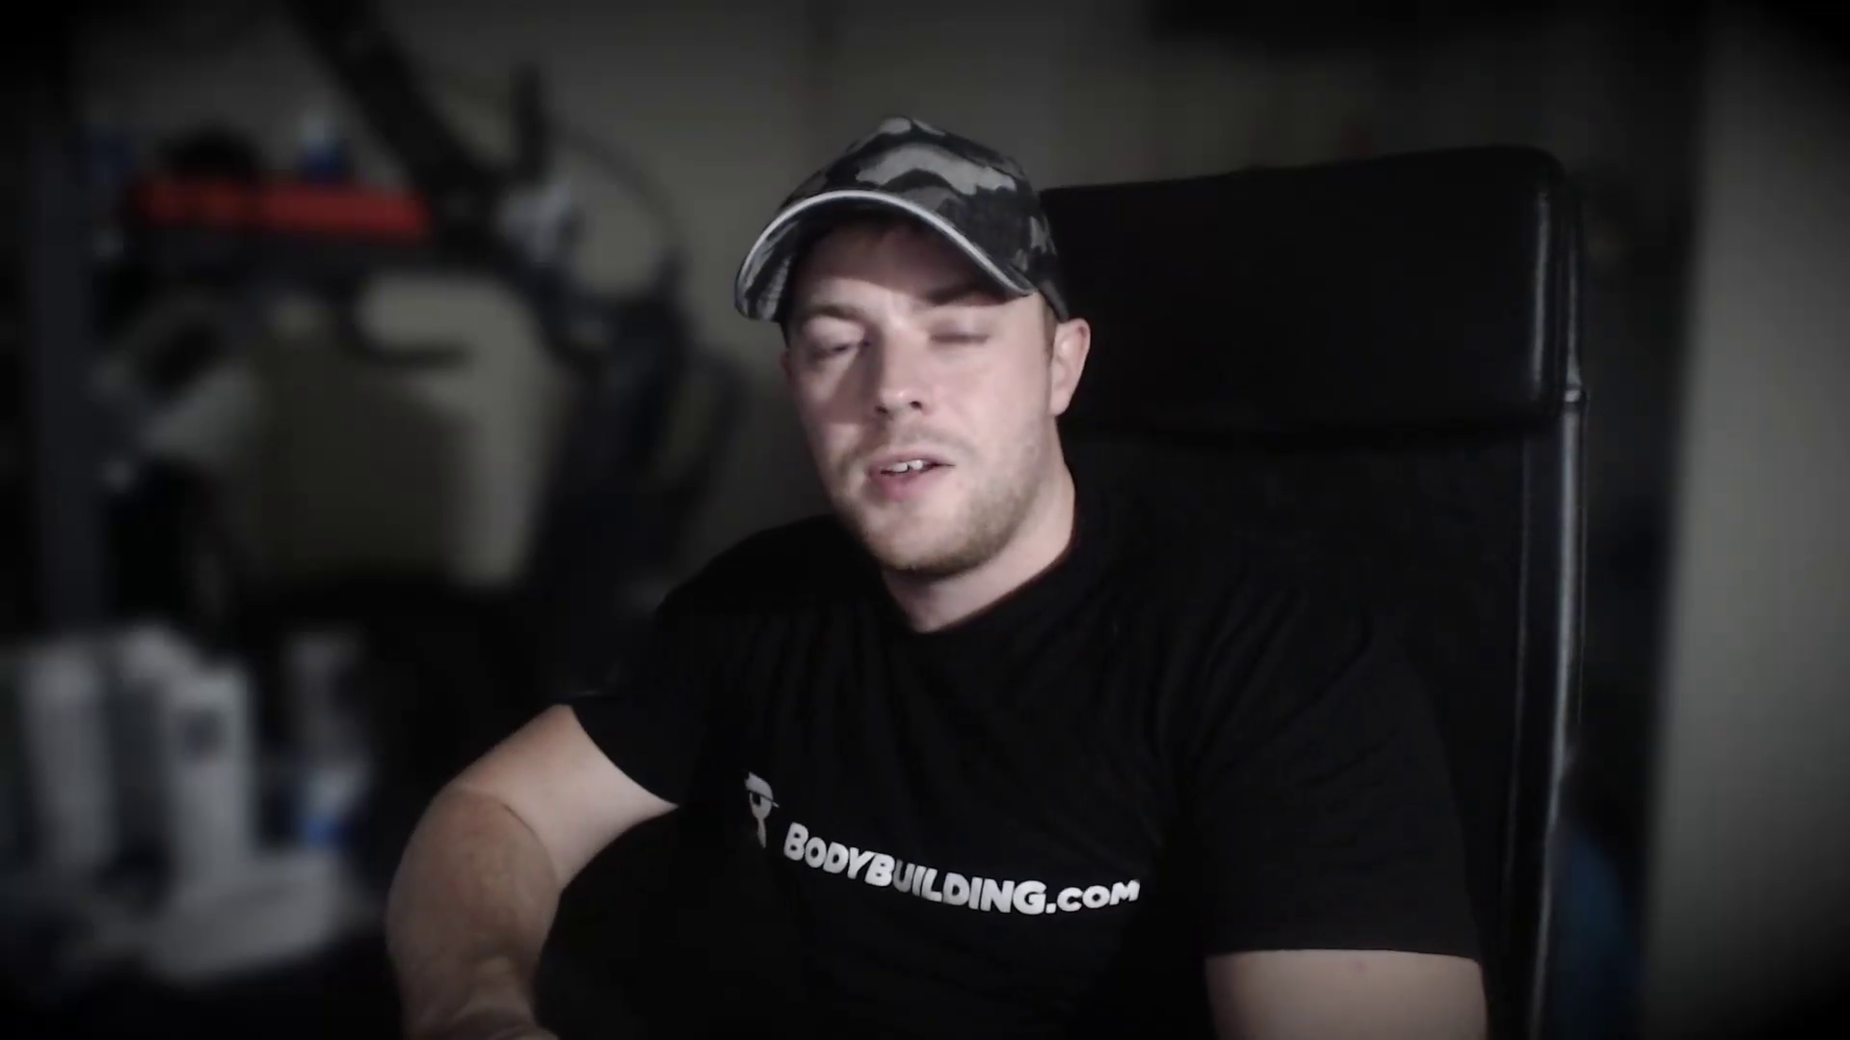